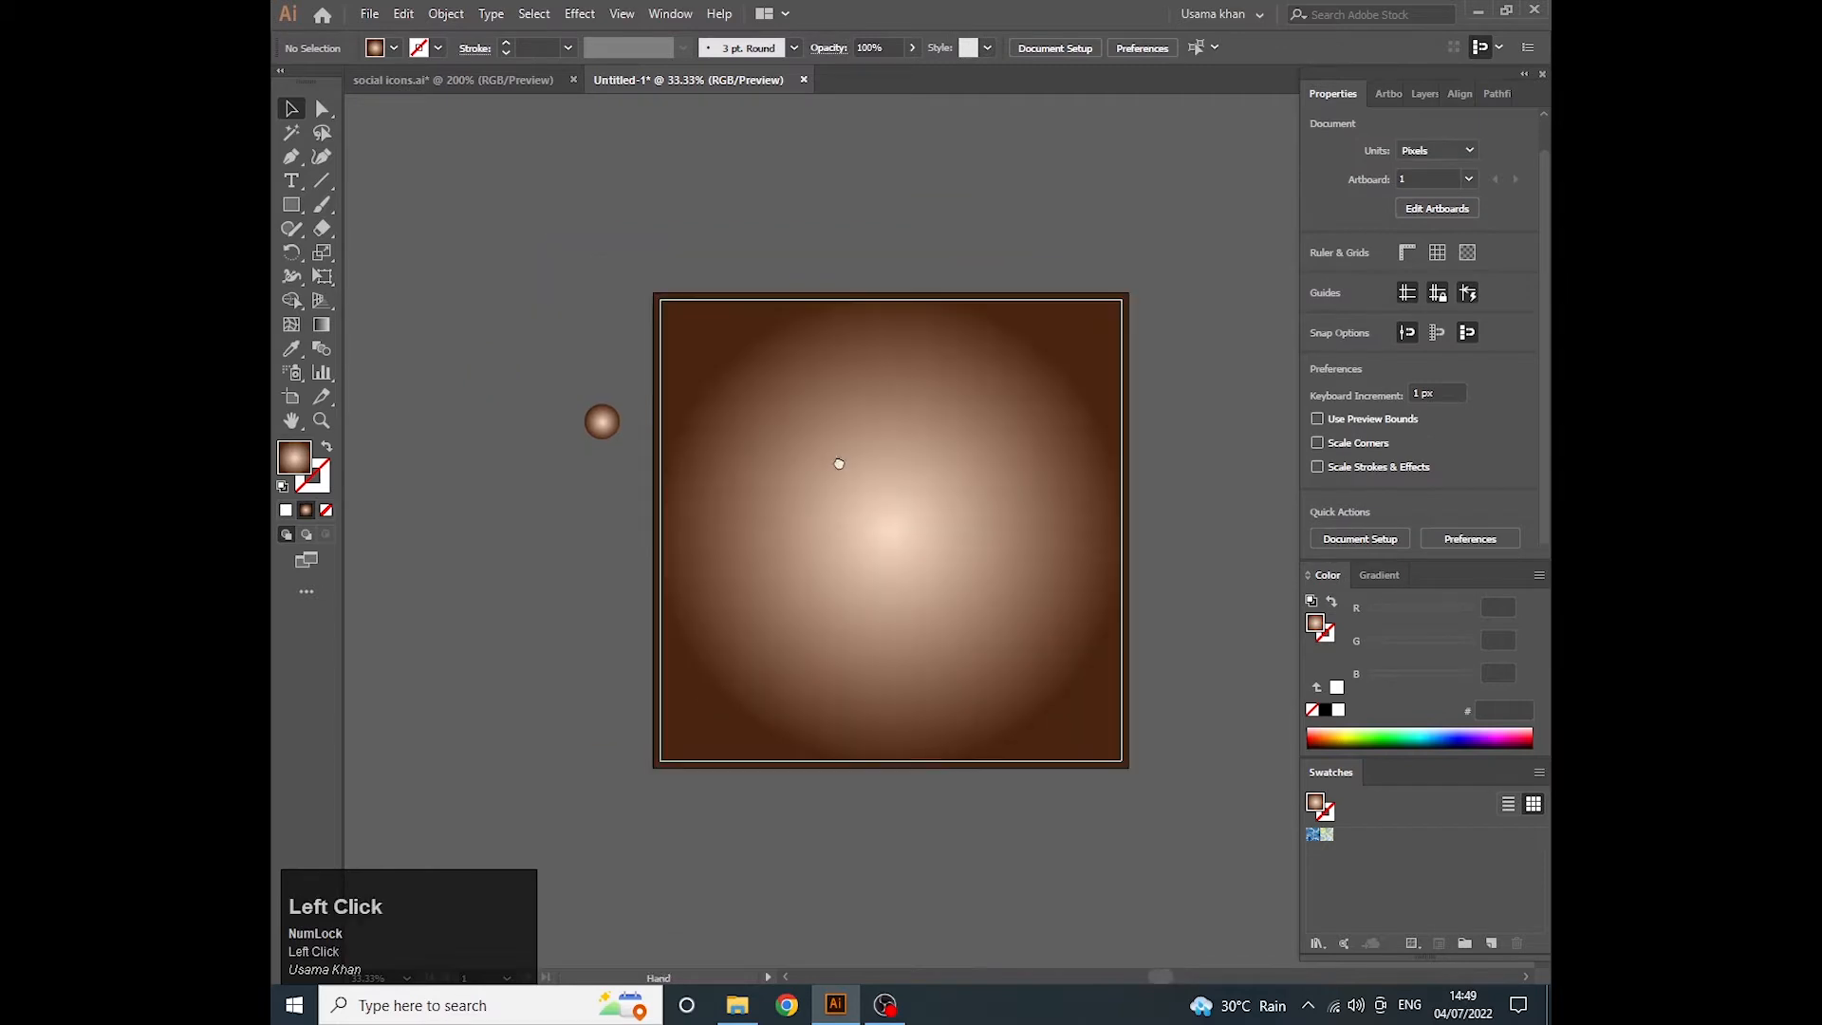
# - Draw a tall narrow rectangle about 105 × 678 px on the artboard, with a white fill and no stroke
pyautogui.click(292, 205)
pyautogui.scroll(1, 731, 450)
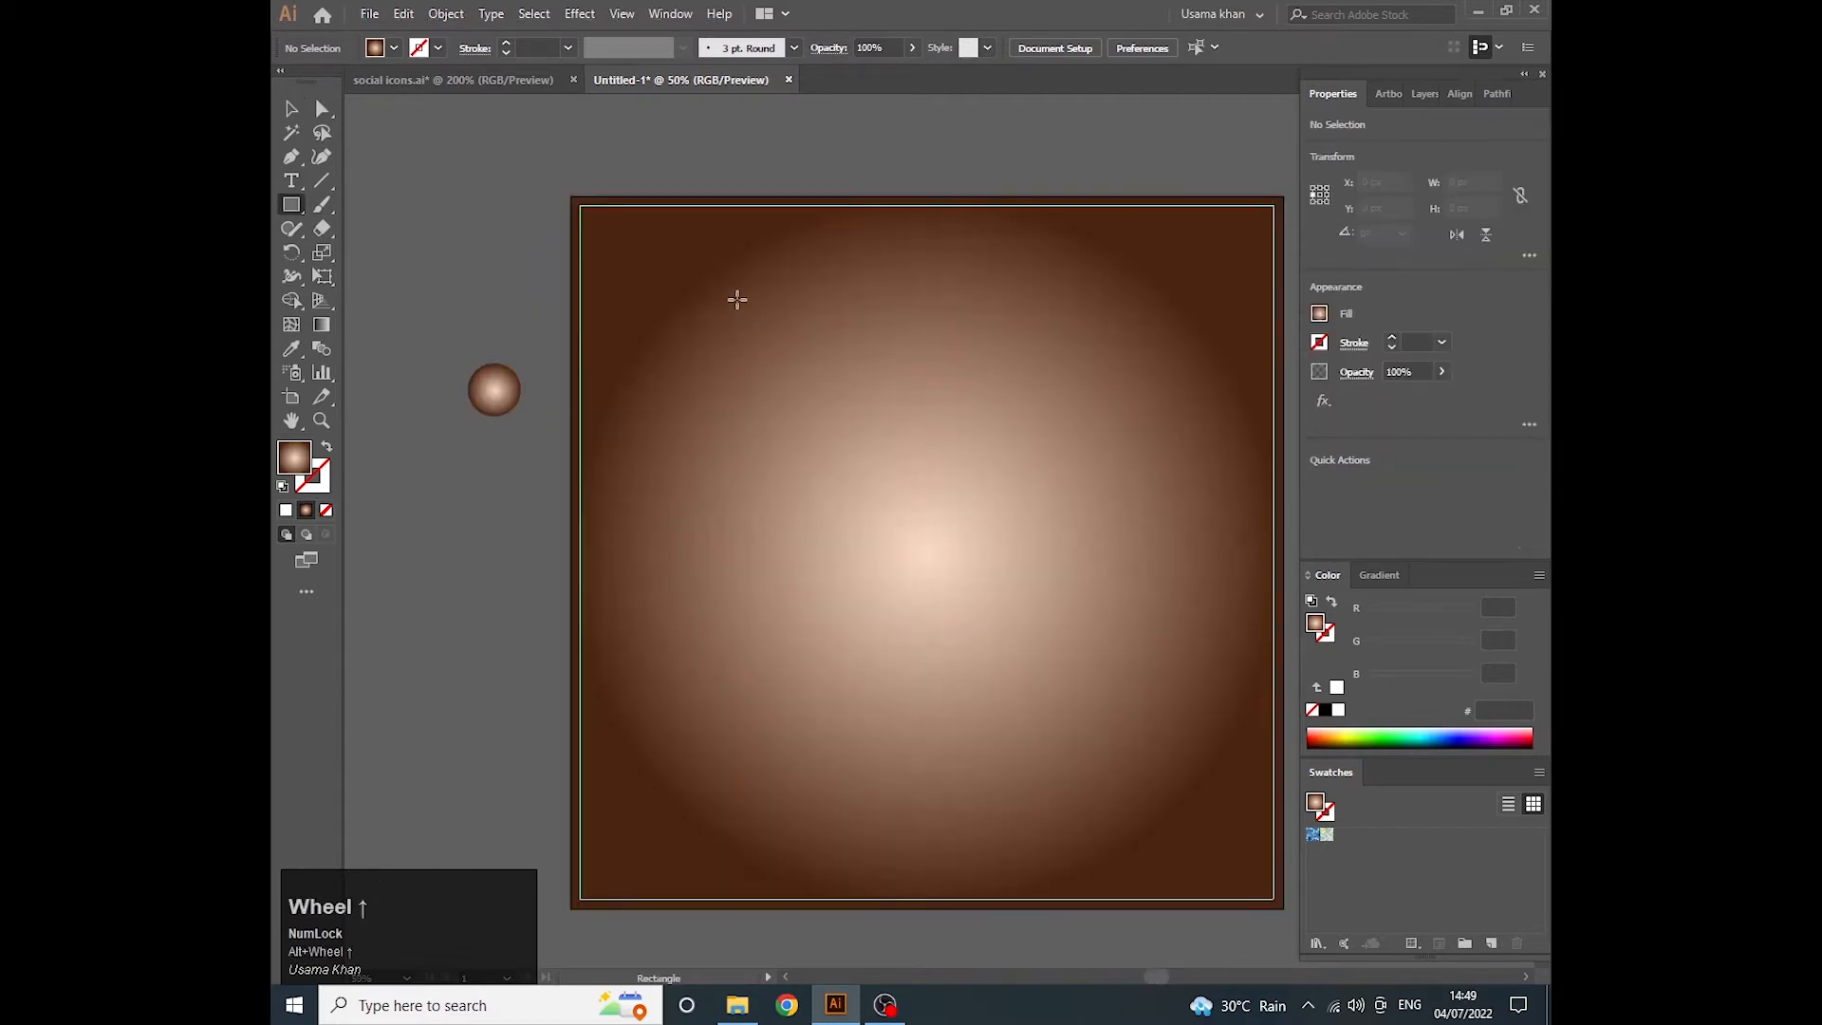
pyautogui.moveTo(720, 293); pyautogui.dragTo(792, 741)
pyautogui.click(282, 487)
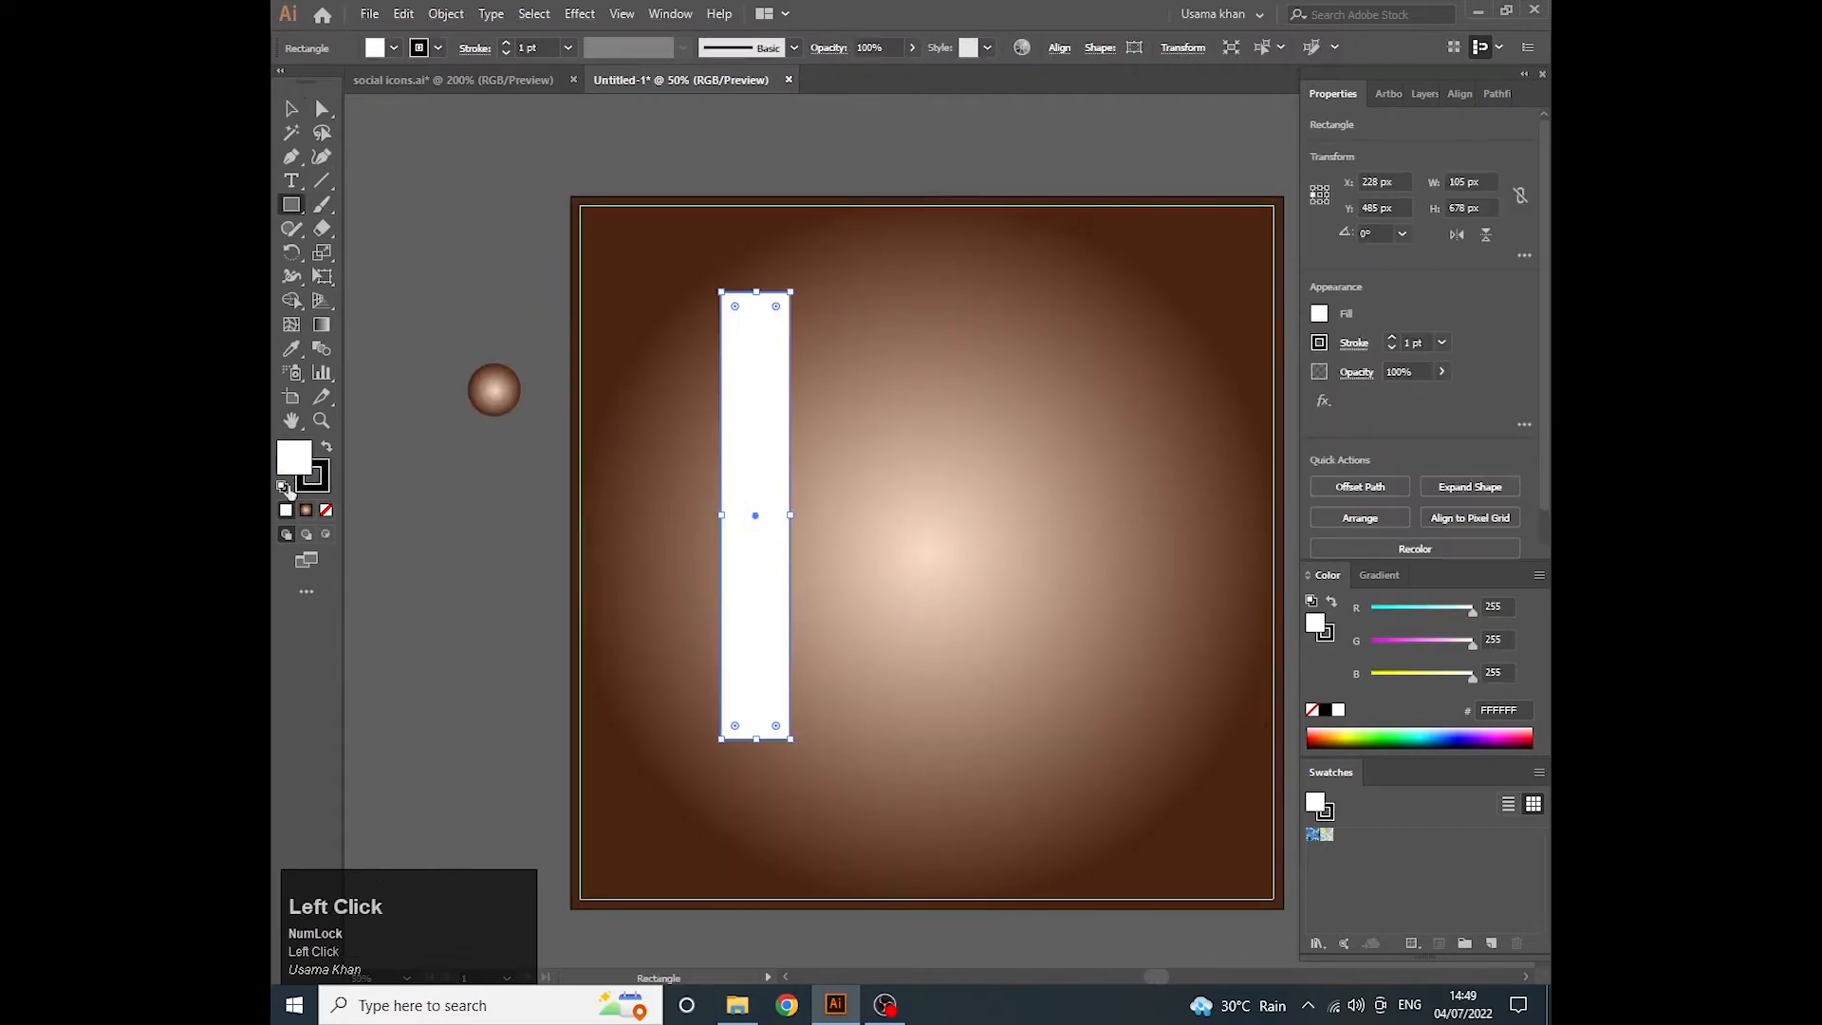
pyautogui.click(320, 486)
pyautogui.click(327, 511)
pyautogui.click(295, 459)
pyautogui.press('v')
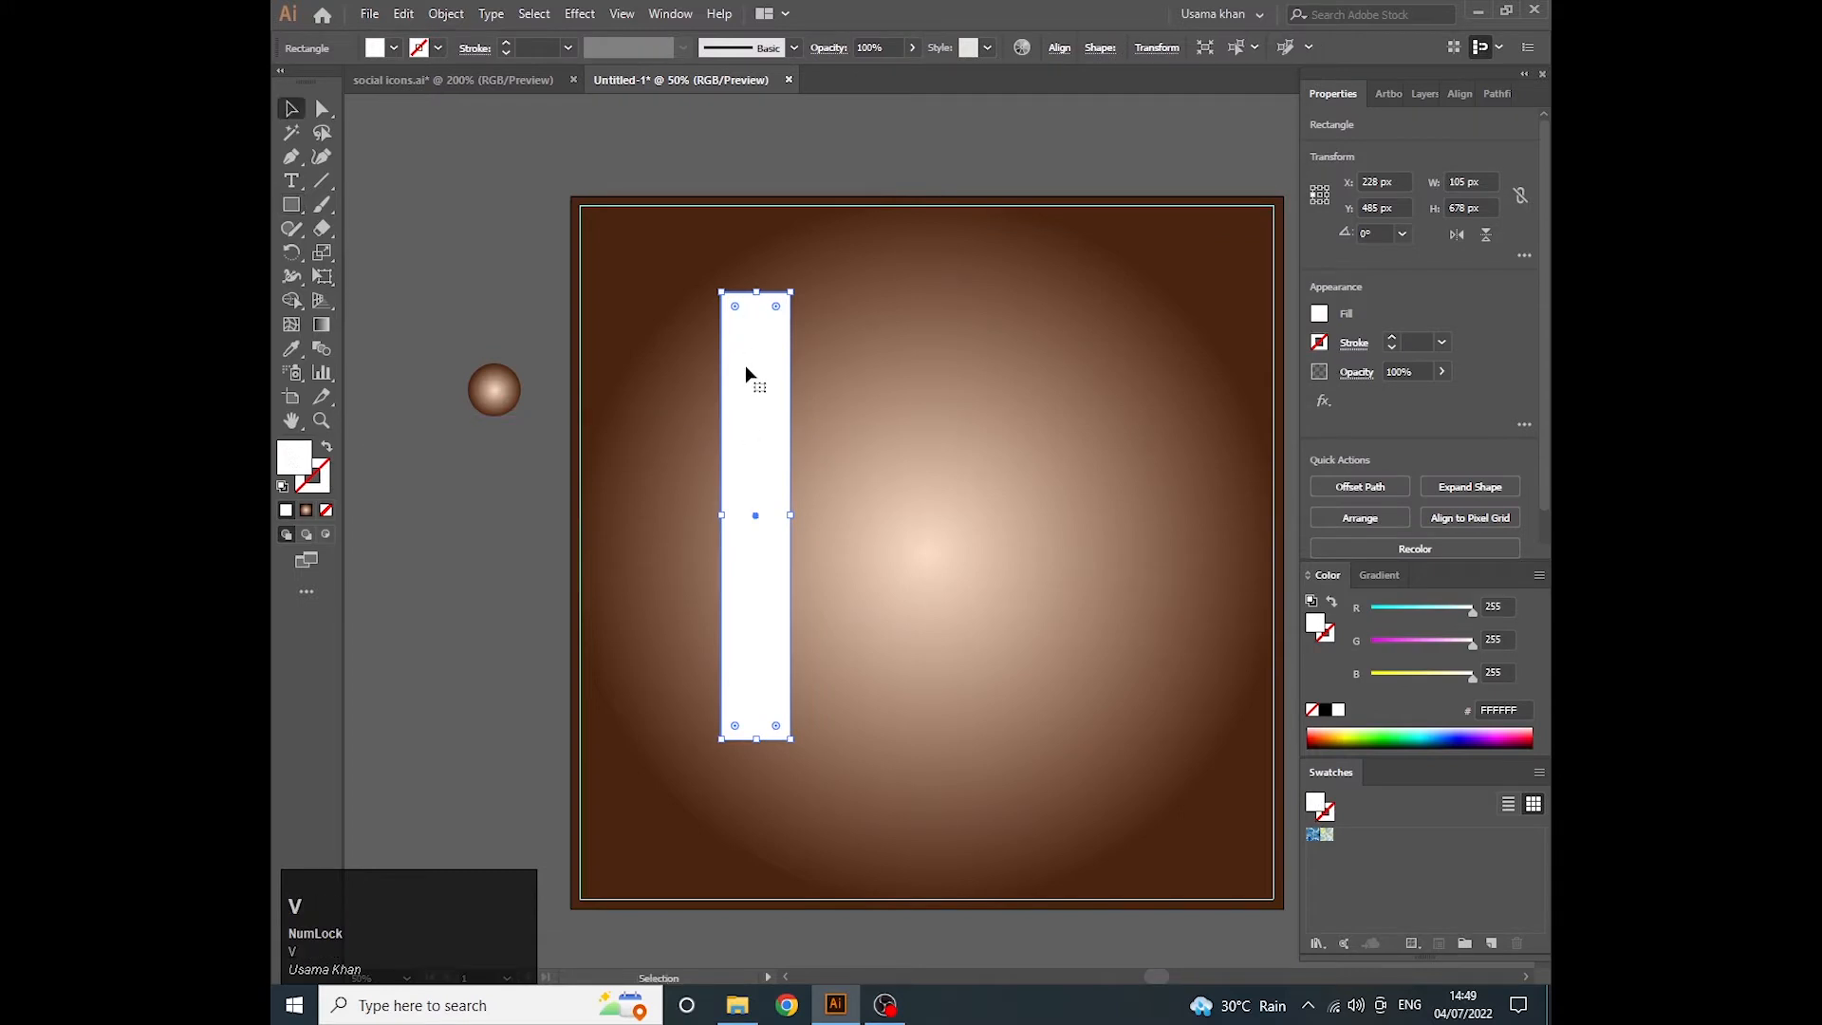
# - Duplicate the white bar into a row of four closely spaced bars, with the second and fourth raised
pyautogui.moveTo(755, 499); pyautogui.dragTo(985, 497)
pyautogui.click(1524, 512)
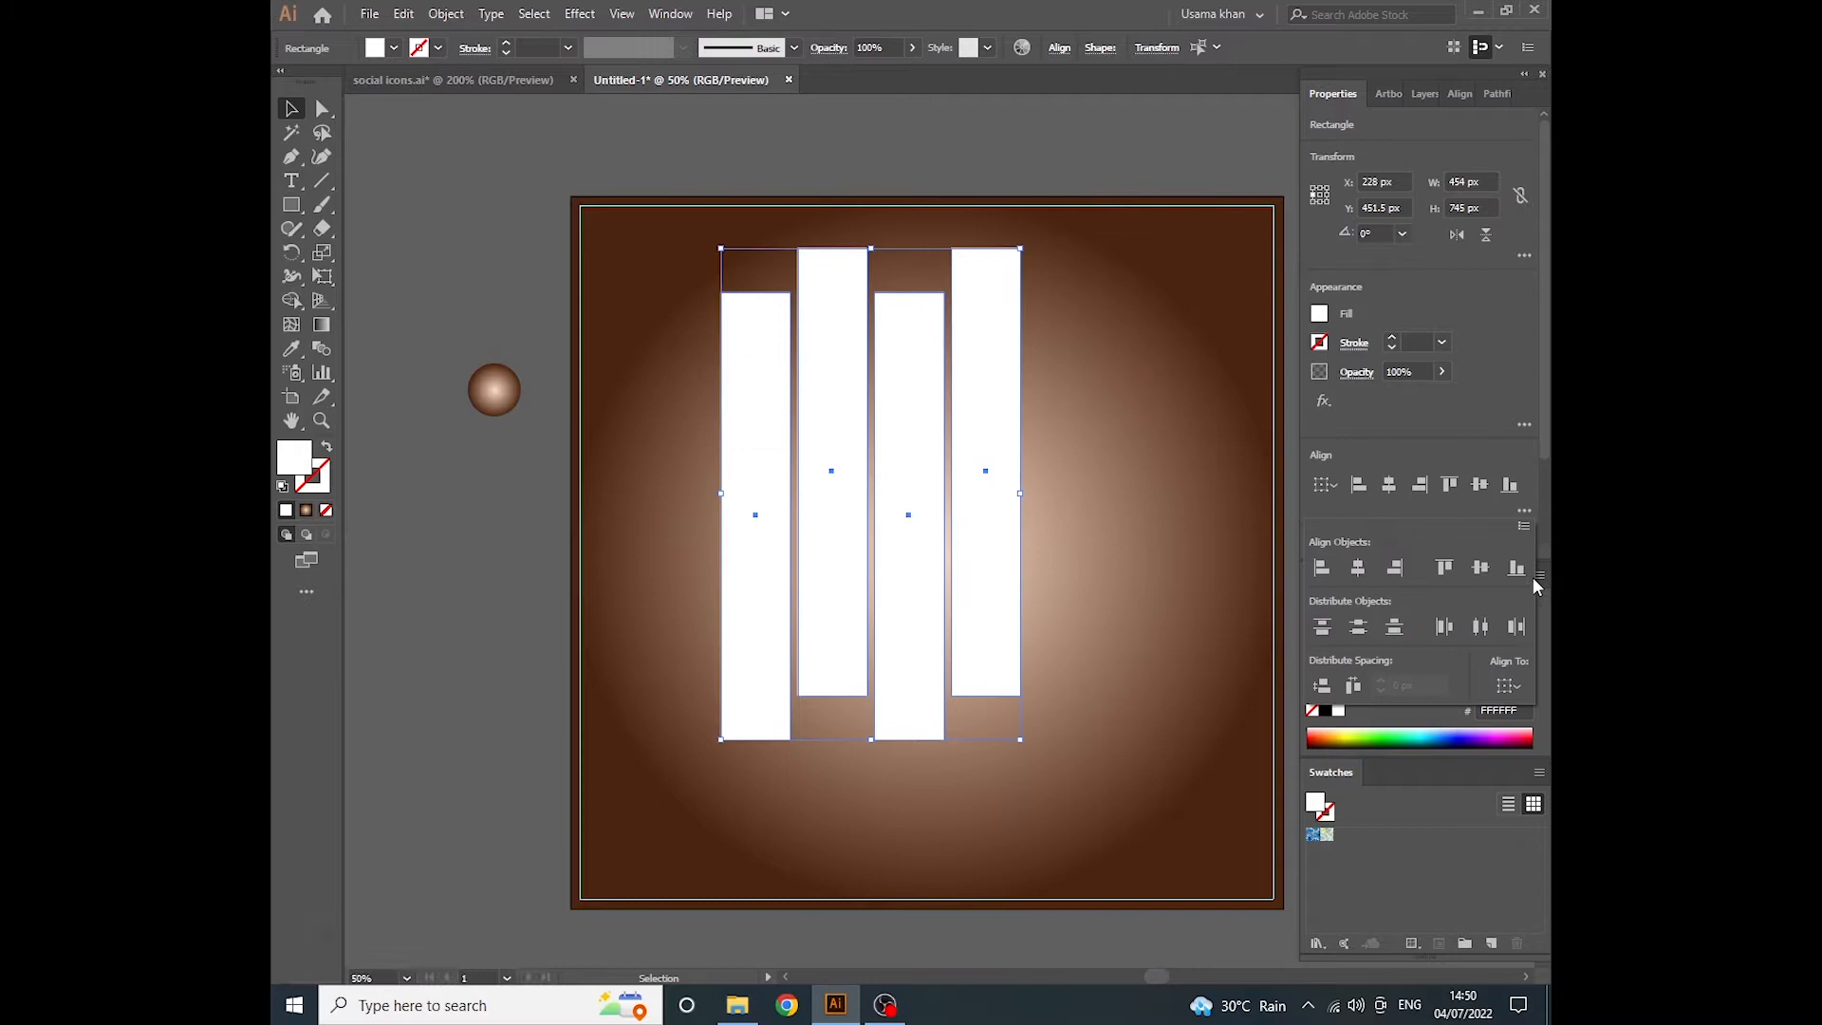
pyautogui.click(1524, 511)
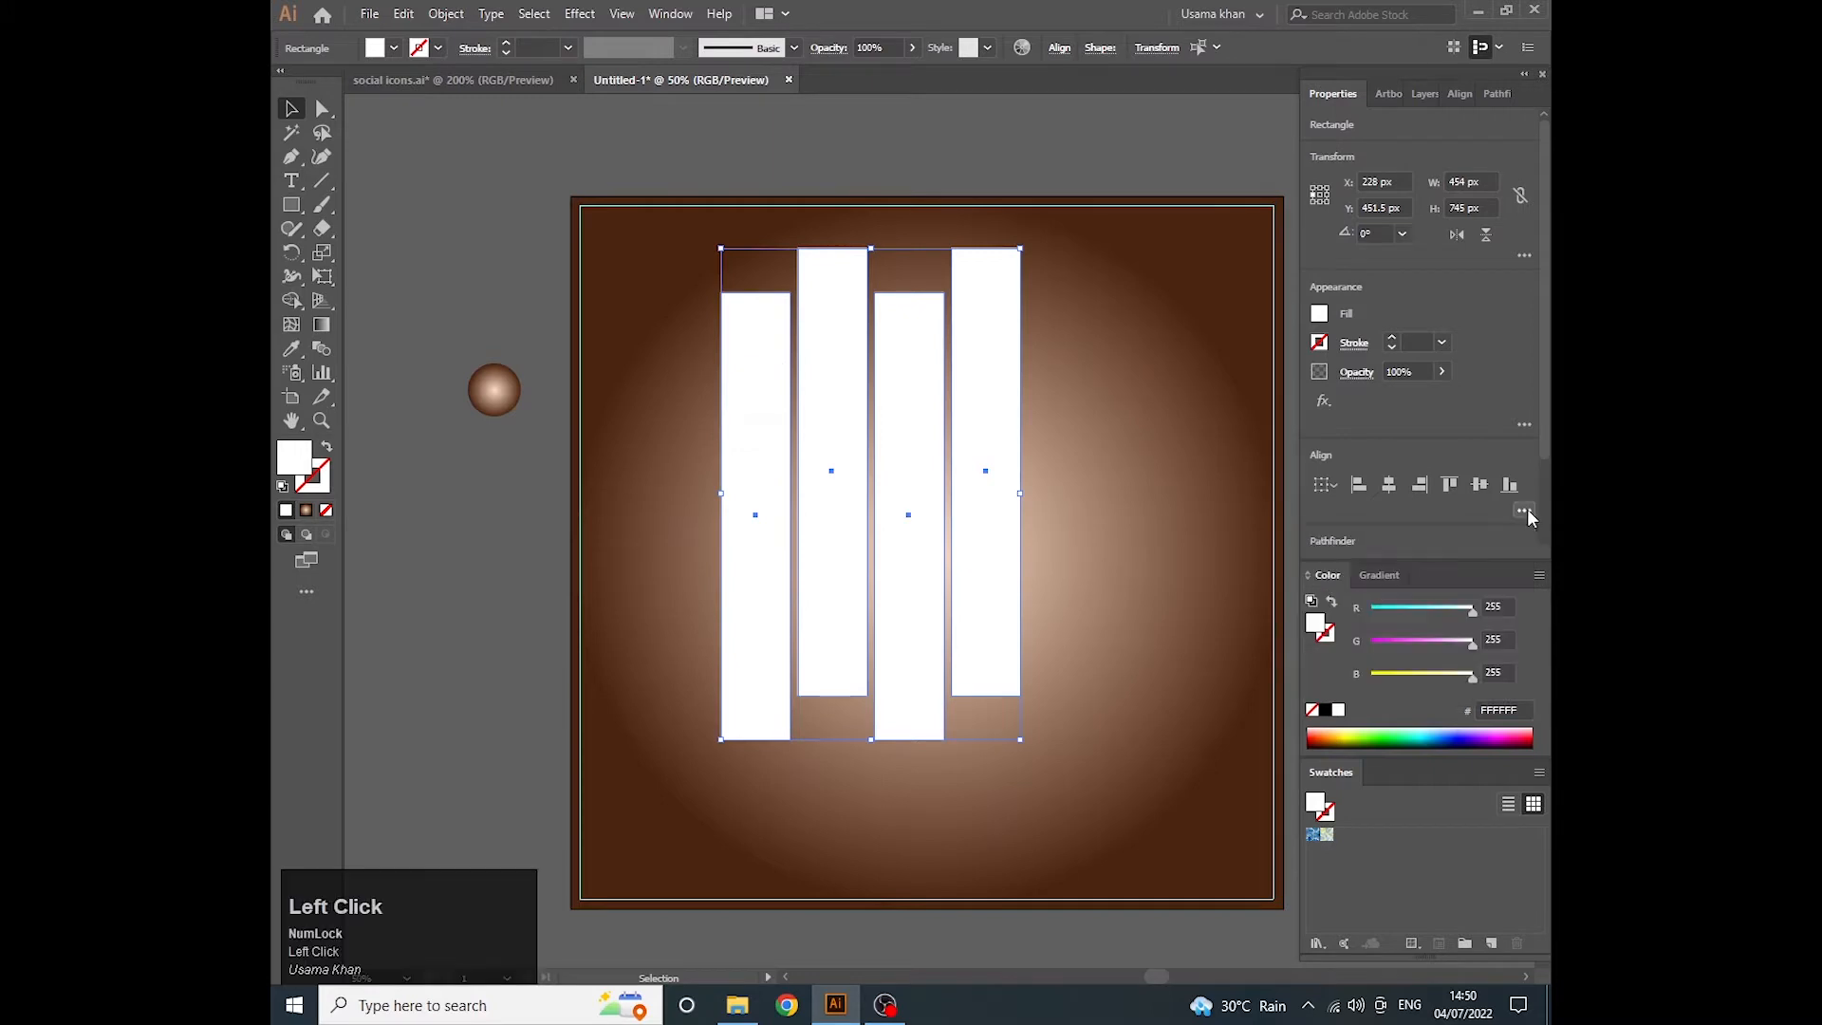
# - Tilt the four bars clockwise to a rotation of about 344°, centre them on the artboard and make them a compound path
pyautogui.moveTo(720, 237); pyautogui.dragTo(784, 249)
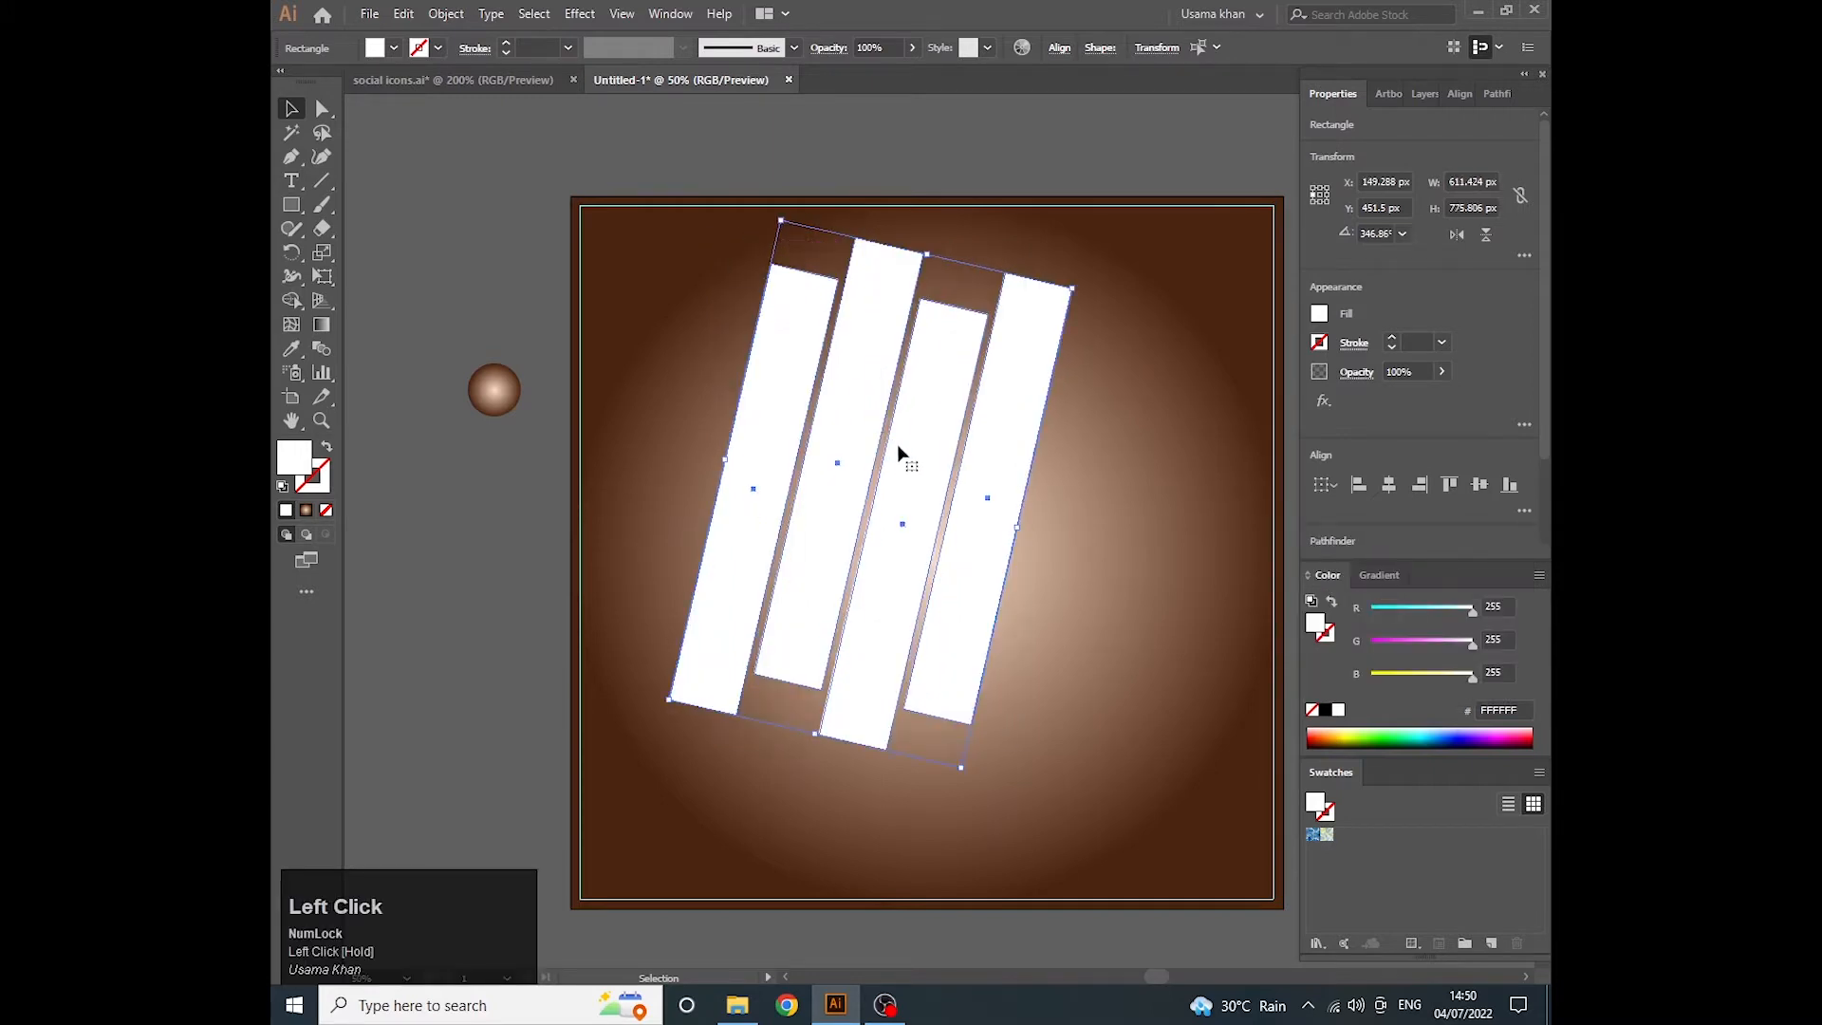
pyautogui.moveTo(899, 456); pyautogui.dragTo(948, 497)
pyautogui.moveTo(823, 263); pyautogui.dragTo(826, 266)
pyautogui.moveTo(976, 504)
pyautogui.mouseDown()
pyautogui.moveTo(981, 488)
pyautogui.moveTo(979, 521)
pyautogui.mouseUp()
pyautogui.rightClick(961, 502)
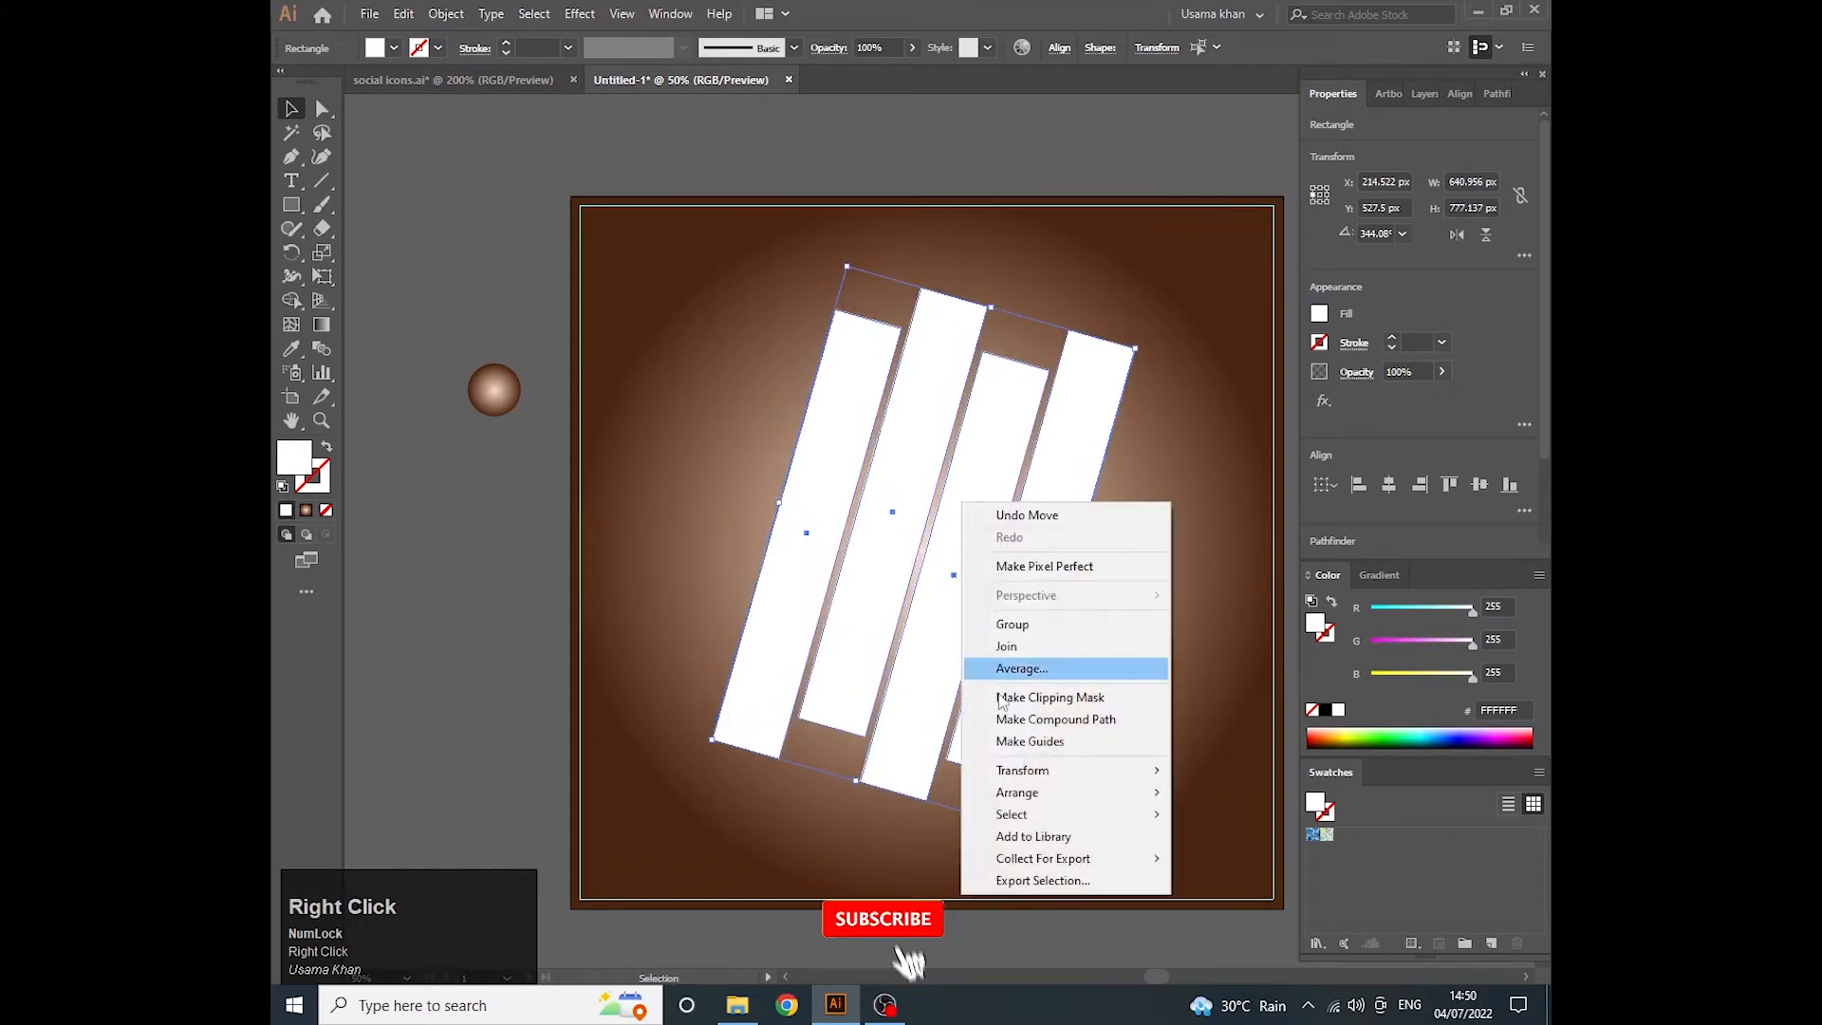
pyautogui.click(999, 719)
# - Place the photo of the woman in the yellow hat from File Explorer onto the artboard and embed it
pyautogui.click(742, 1003)
pyautogui.moveTo(1098, 584); pyautogui.dragTo(915, 607)
pyautogui.click(1328, 487)
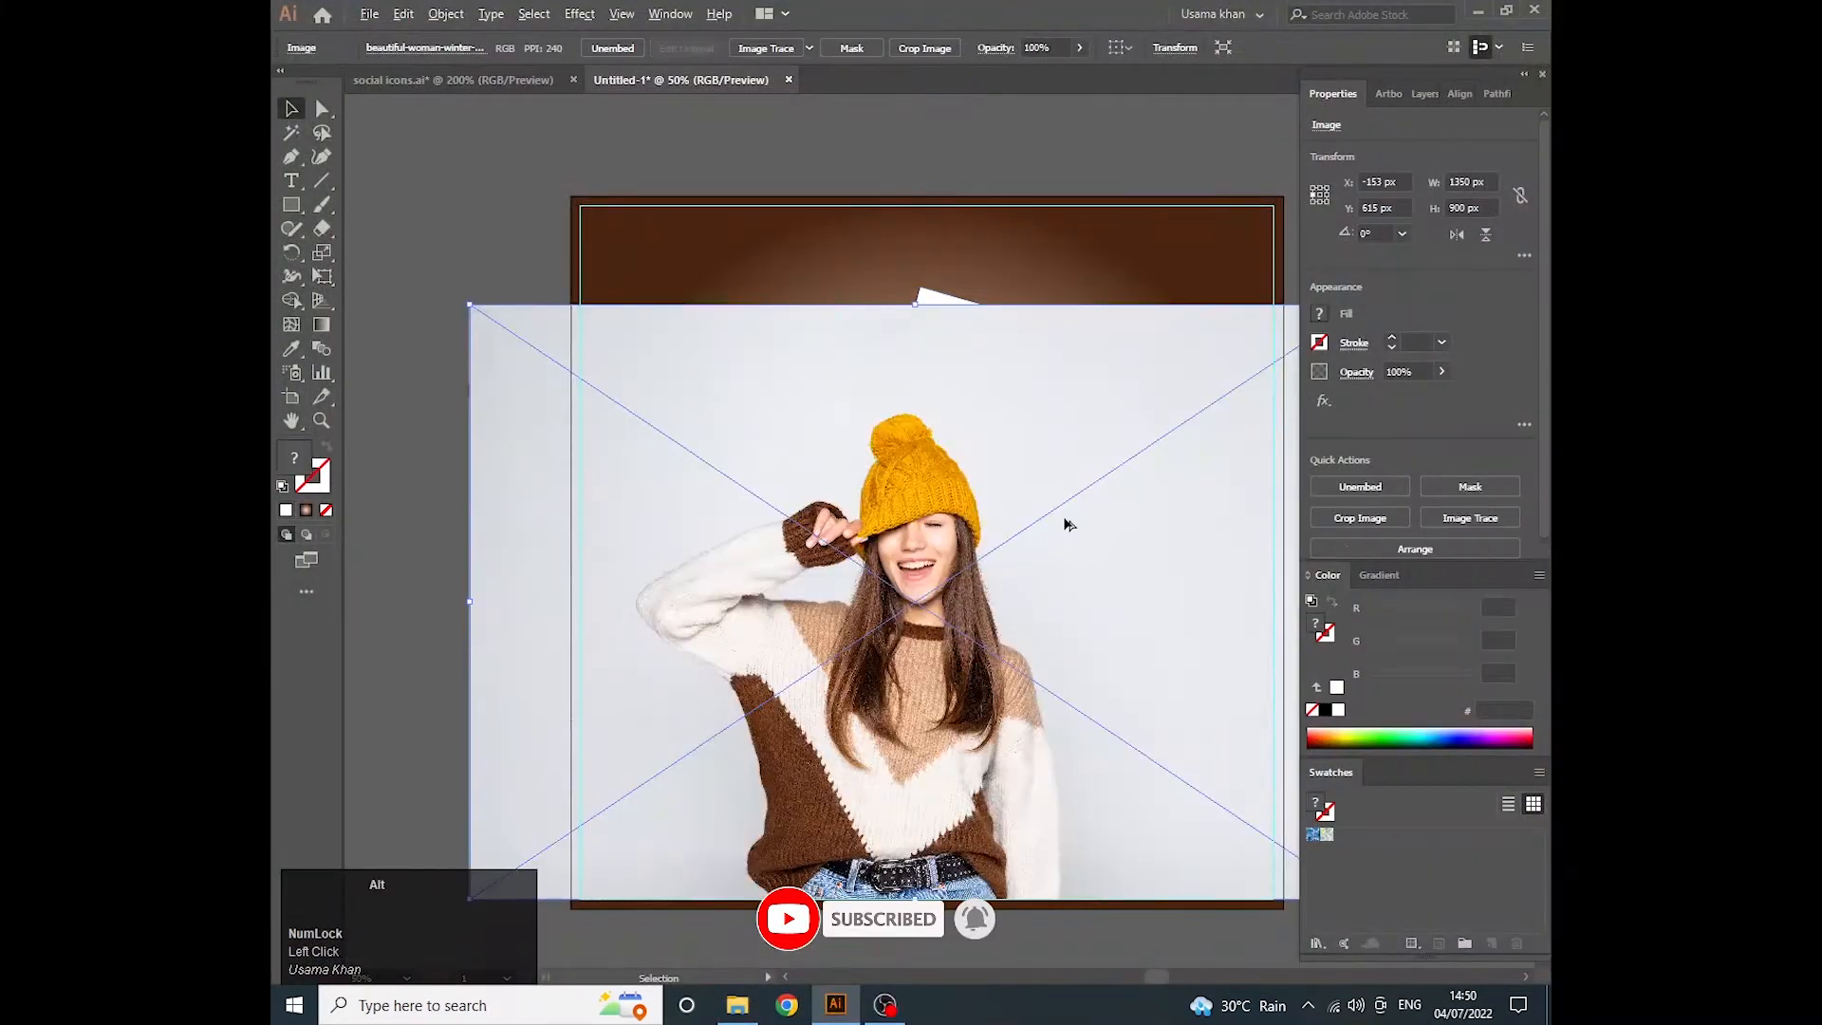
# - Position the photo over the white bars and send it backward behind them
pyautogui.scroll(-1, 1063, 518)
pyautogui.hotkey('ctrl', 'z')
pyautogui.moveTo(1047, 599); pyautogui.dragTo(960, 567)
pyautogui.press('space')
pyautogui.rightClick(960, 566)
pyautogui.moveTo(1044, 732)
pyautogui.click(1234, 776)
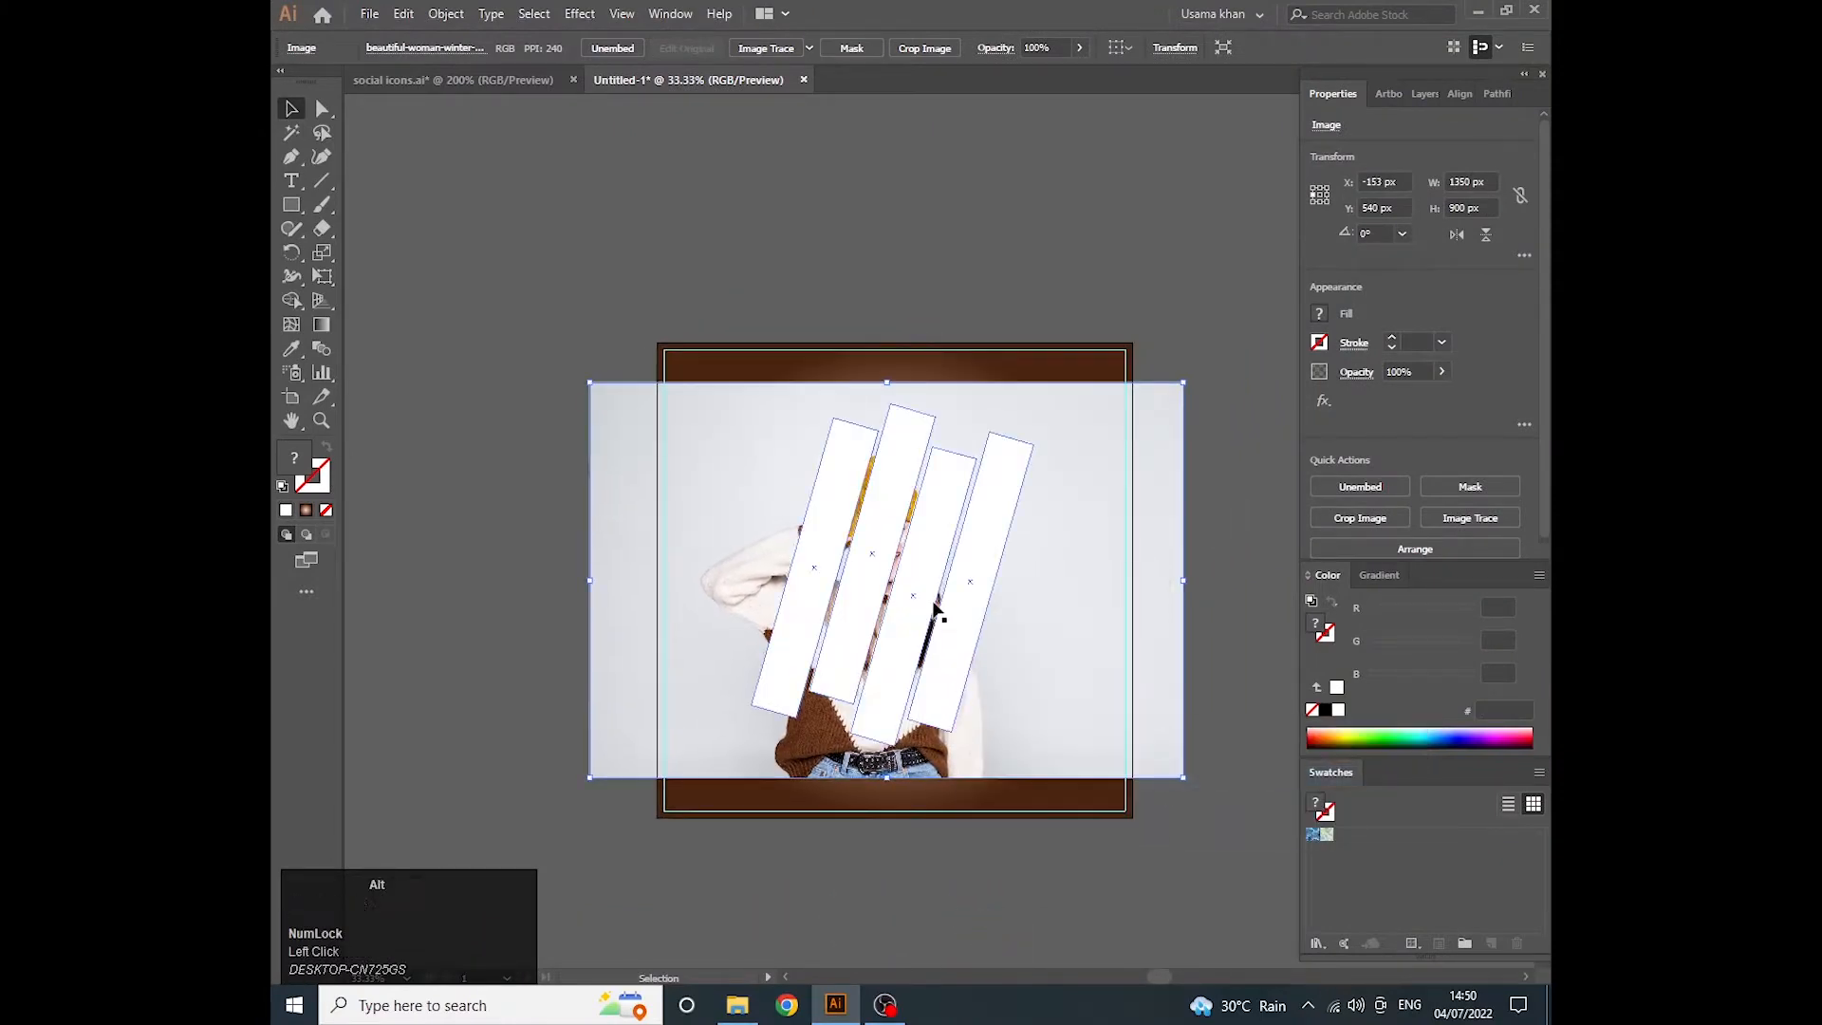
# - Scale the photo down to about 1210 × 810 px and position it so the woman sits behind the bars
pyautogui.scroll(1, 1098, 671)
pyautogui.press('space')
pyautogui.moveTo(618, 719); pyautogui.dragTo(547, 655)
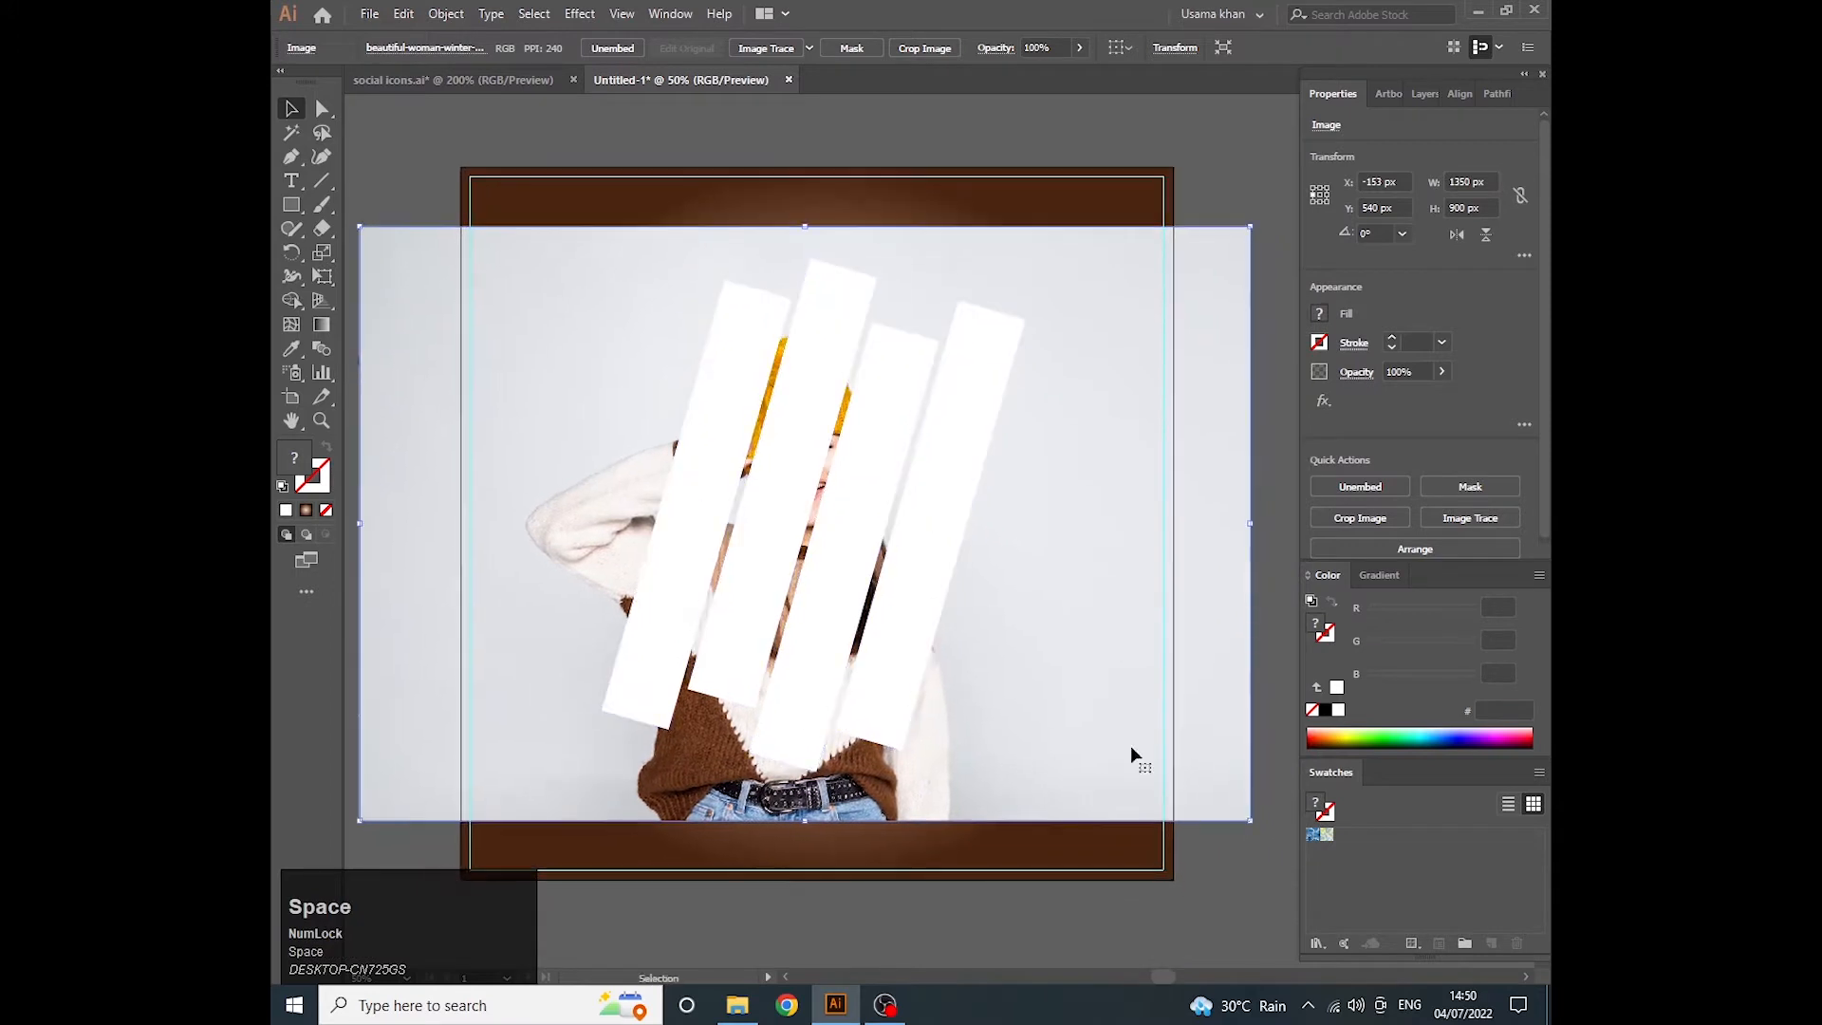
pyautogui.moveTo(1253, 818); pyautogui.dragTo(1205, 789)
pyautogui.moveTo(1091, 755); pyautogui.dragTo(1077, 715)
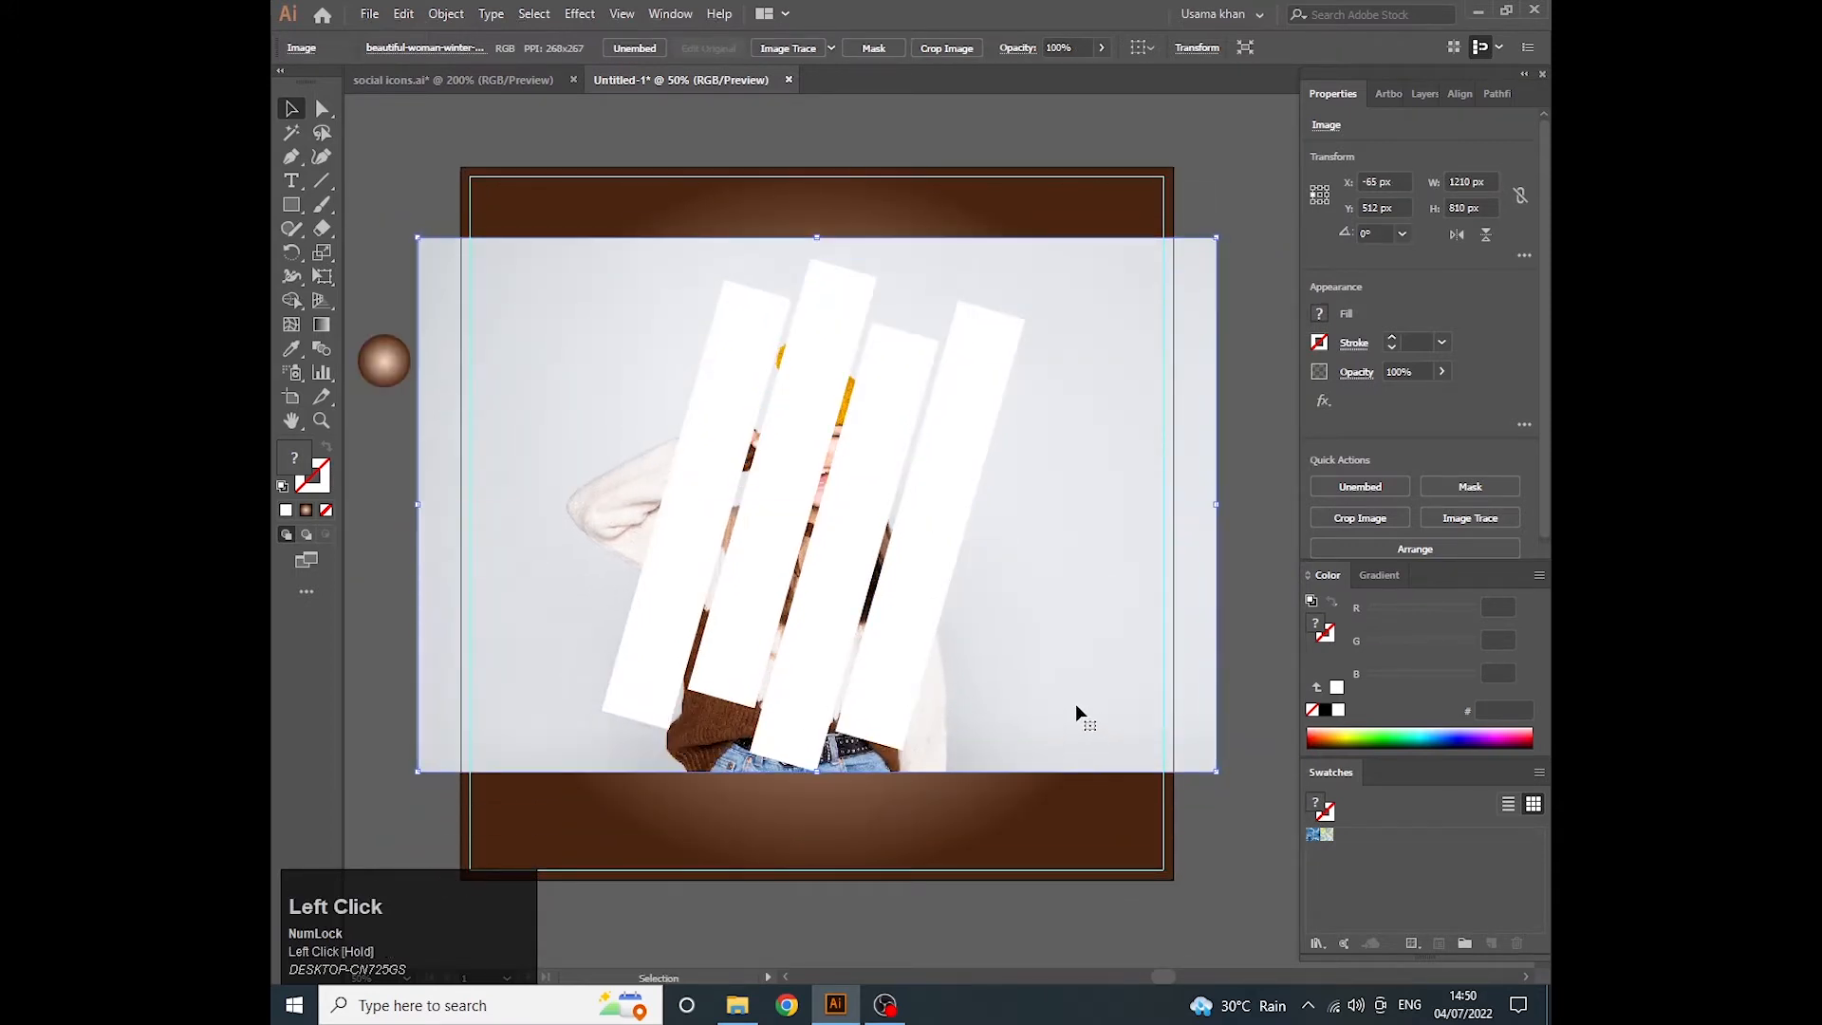
# - Clip the photo to the four bars with a clipping mask
pyautogui.keyDown('shift'); pyautogui.click(891, 617); pyautogui.keyUp('shift')
pyautogui.rightClick(900, 614)
pyautogui.click(982, 750)
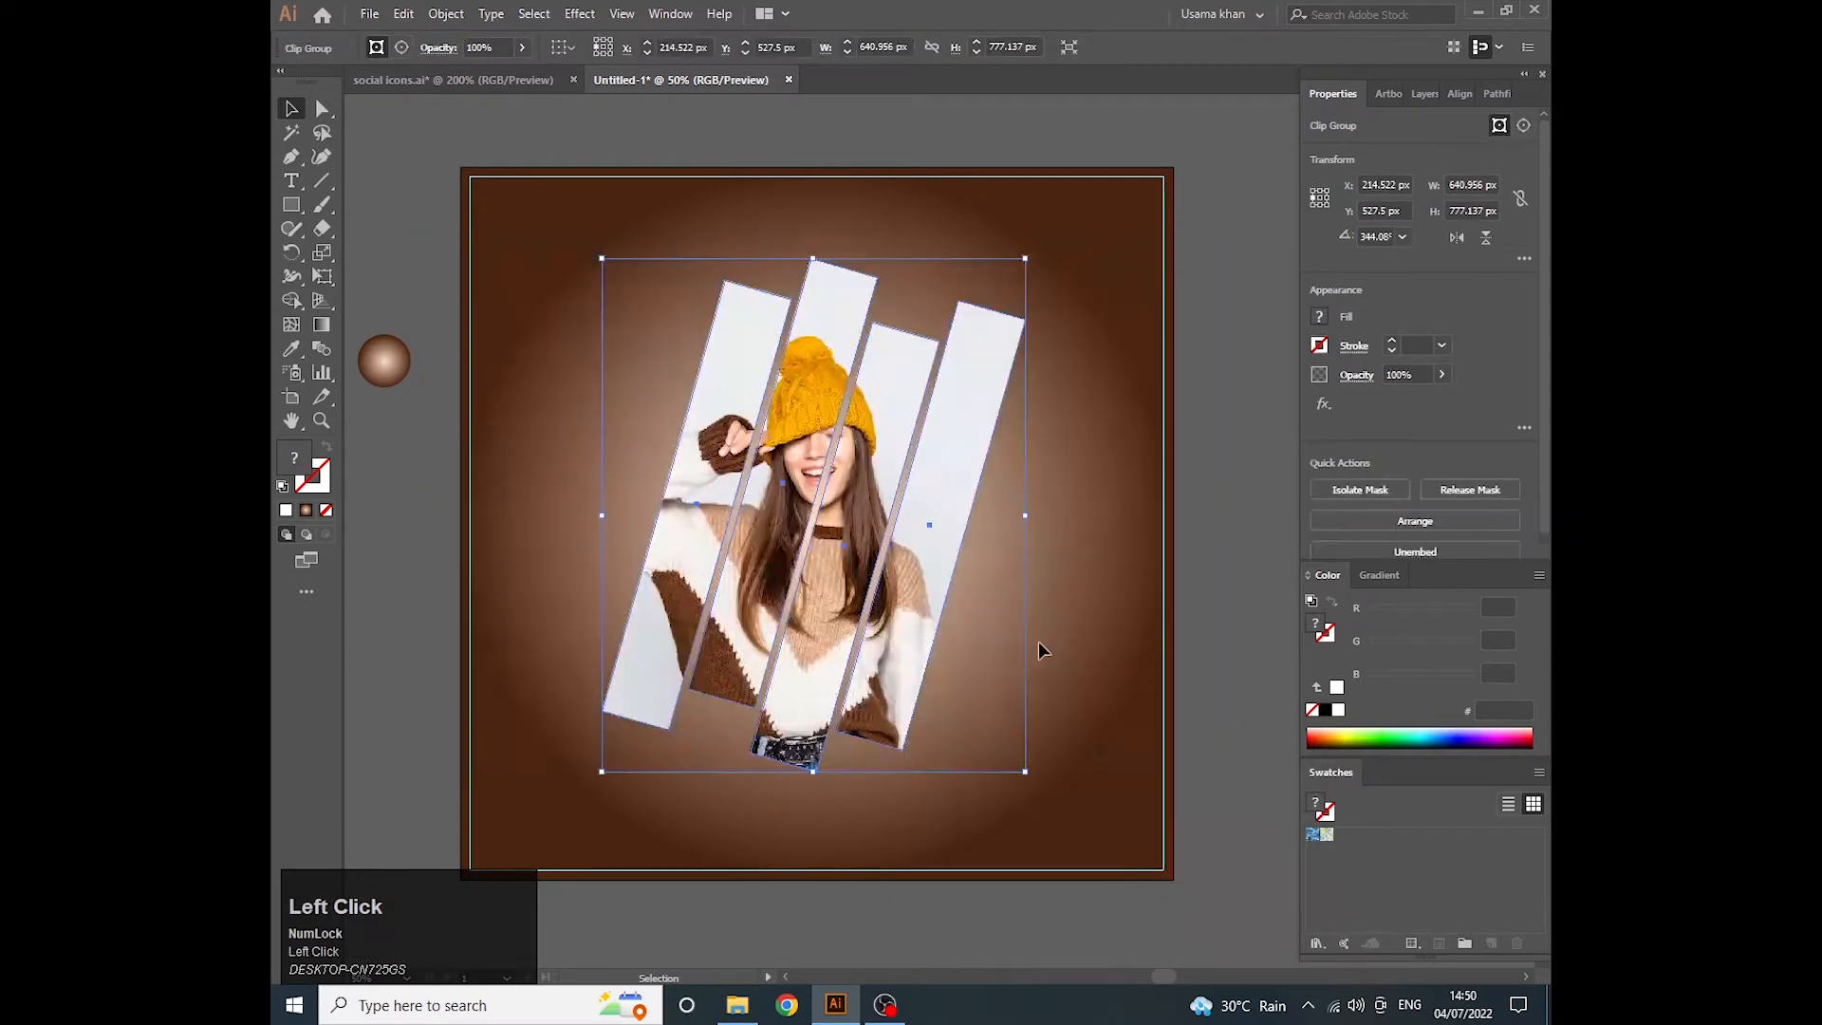
# - Select only the image inside the clip group and nudge it up and slightly left within the bars
pyautogui.click(1428, 100)
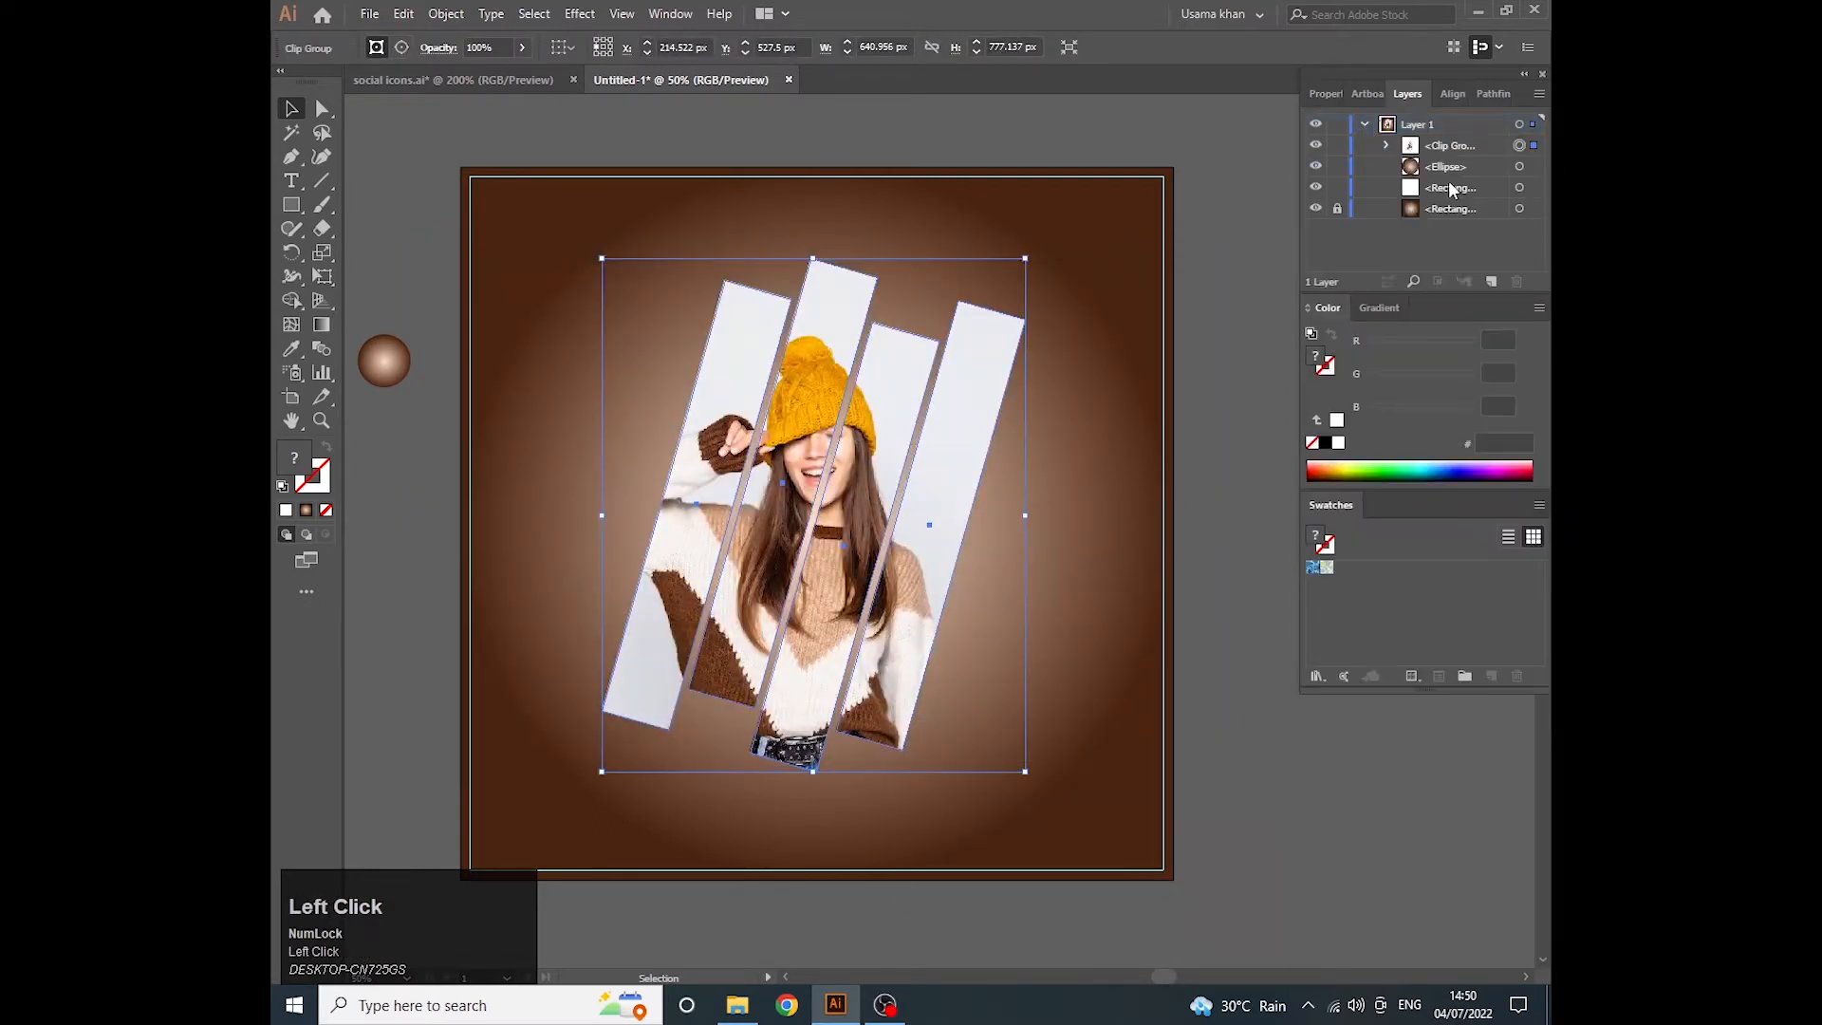
pyautogui.click(1388, 145)
pyautogui.click(1520, 187)
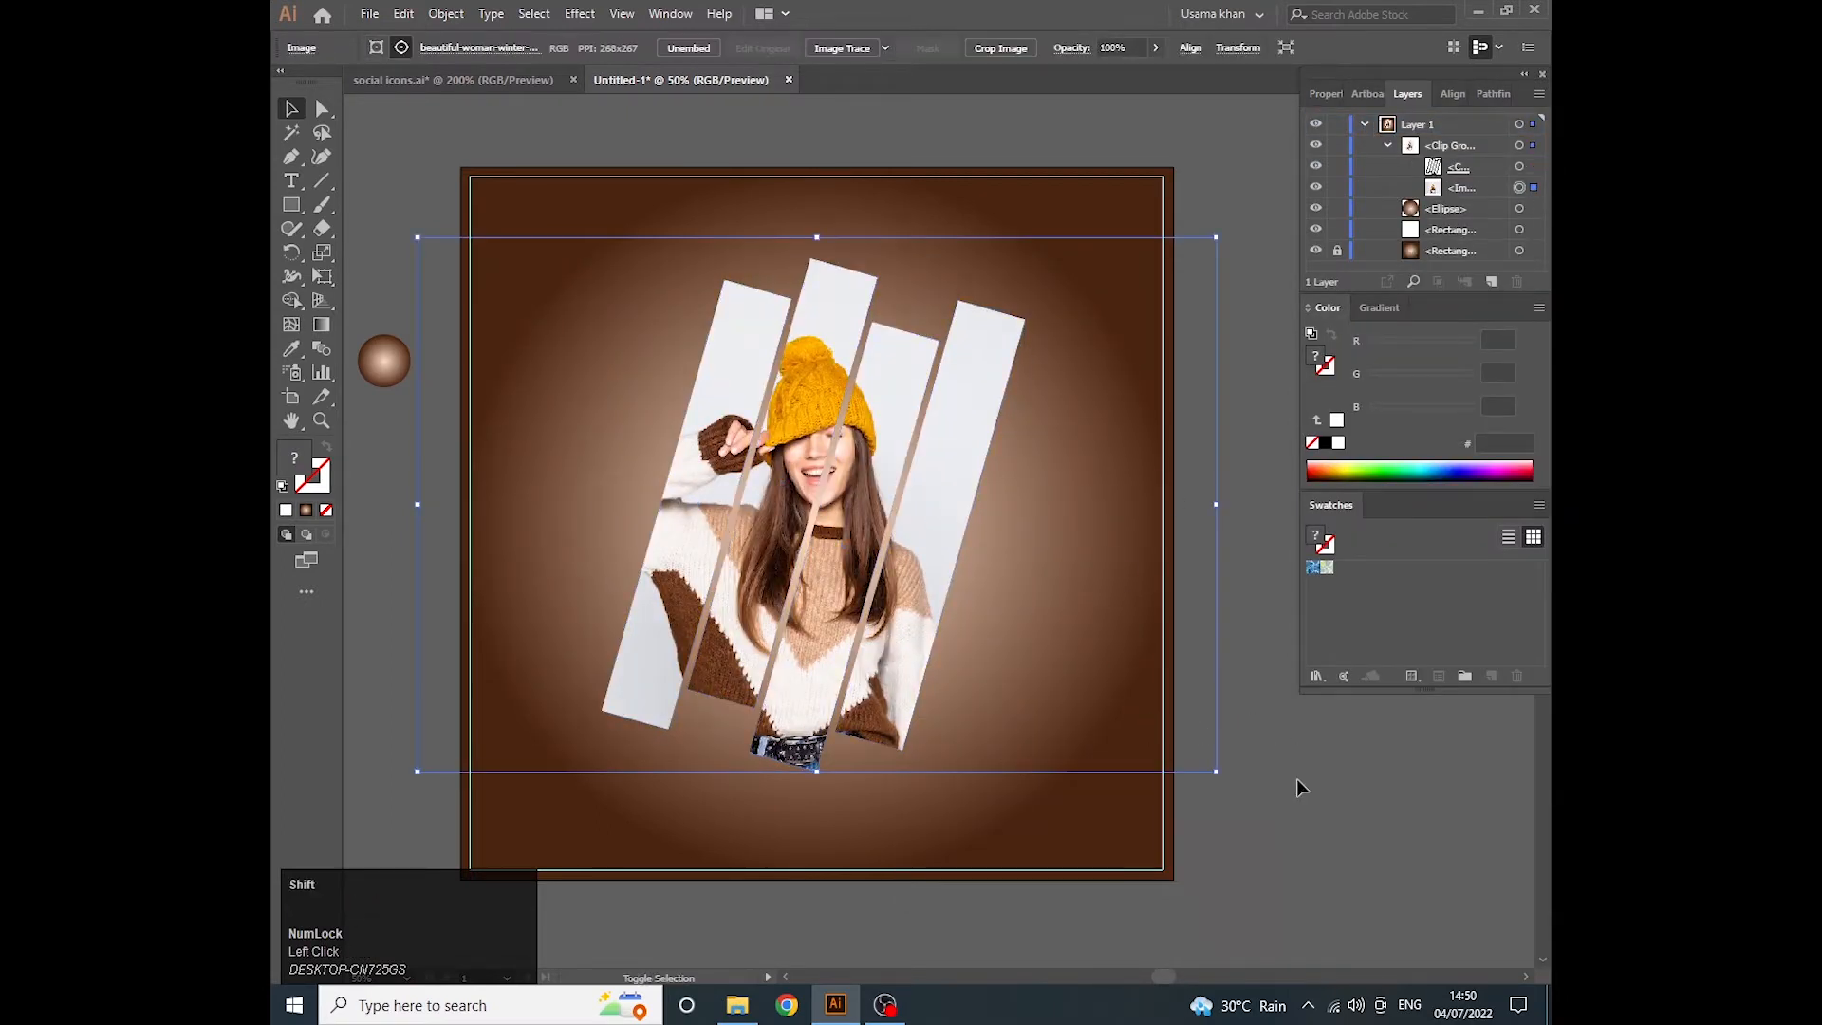
pyautogui.hotkey('shift', 'Left')
pyautogui.hotkey('shift', 'Up')
pyautogui.hotkey('shift', 'Up')
pyautogui.hotkey('shift', 'Right')
pyautogui.hotkey('shift', 'Up')
pyautogui.hotkey('shift', 'Left')
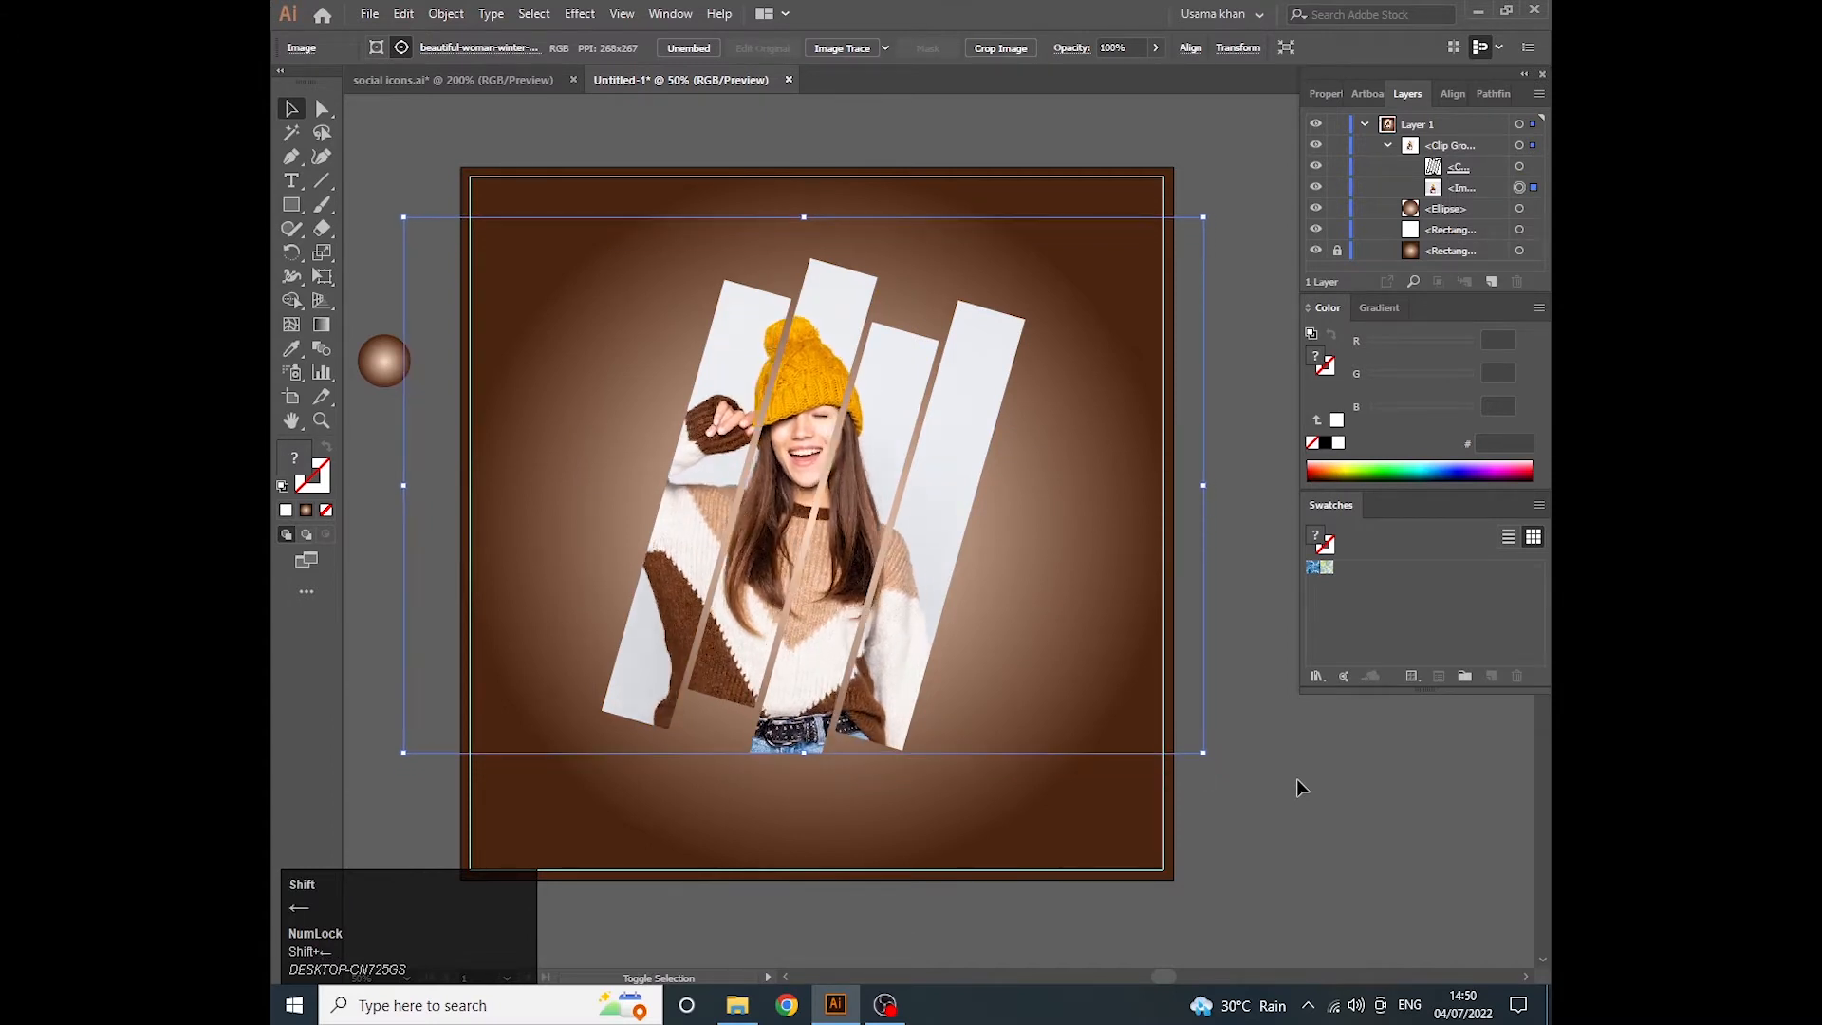
pyautogui.hotkey('shift', 'Right')
pyautogui.hotkey('shift', 'Up')
pyautogui.hotkey('shift', 'Left')
pyautogui.hotkey('shift', 'Down')
# - Shift the whole clipped photo group slightly to the right and deselect it
pyautogui.press('v')
pyautogui.click(1246, 497)
pyautogui.moveTo(839, 509); pyautogui.dragTo(848, 510)
pyautogui.click(518, 294)
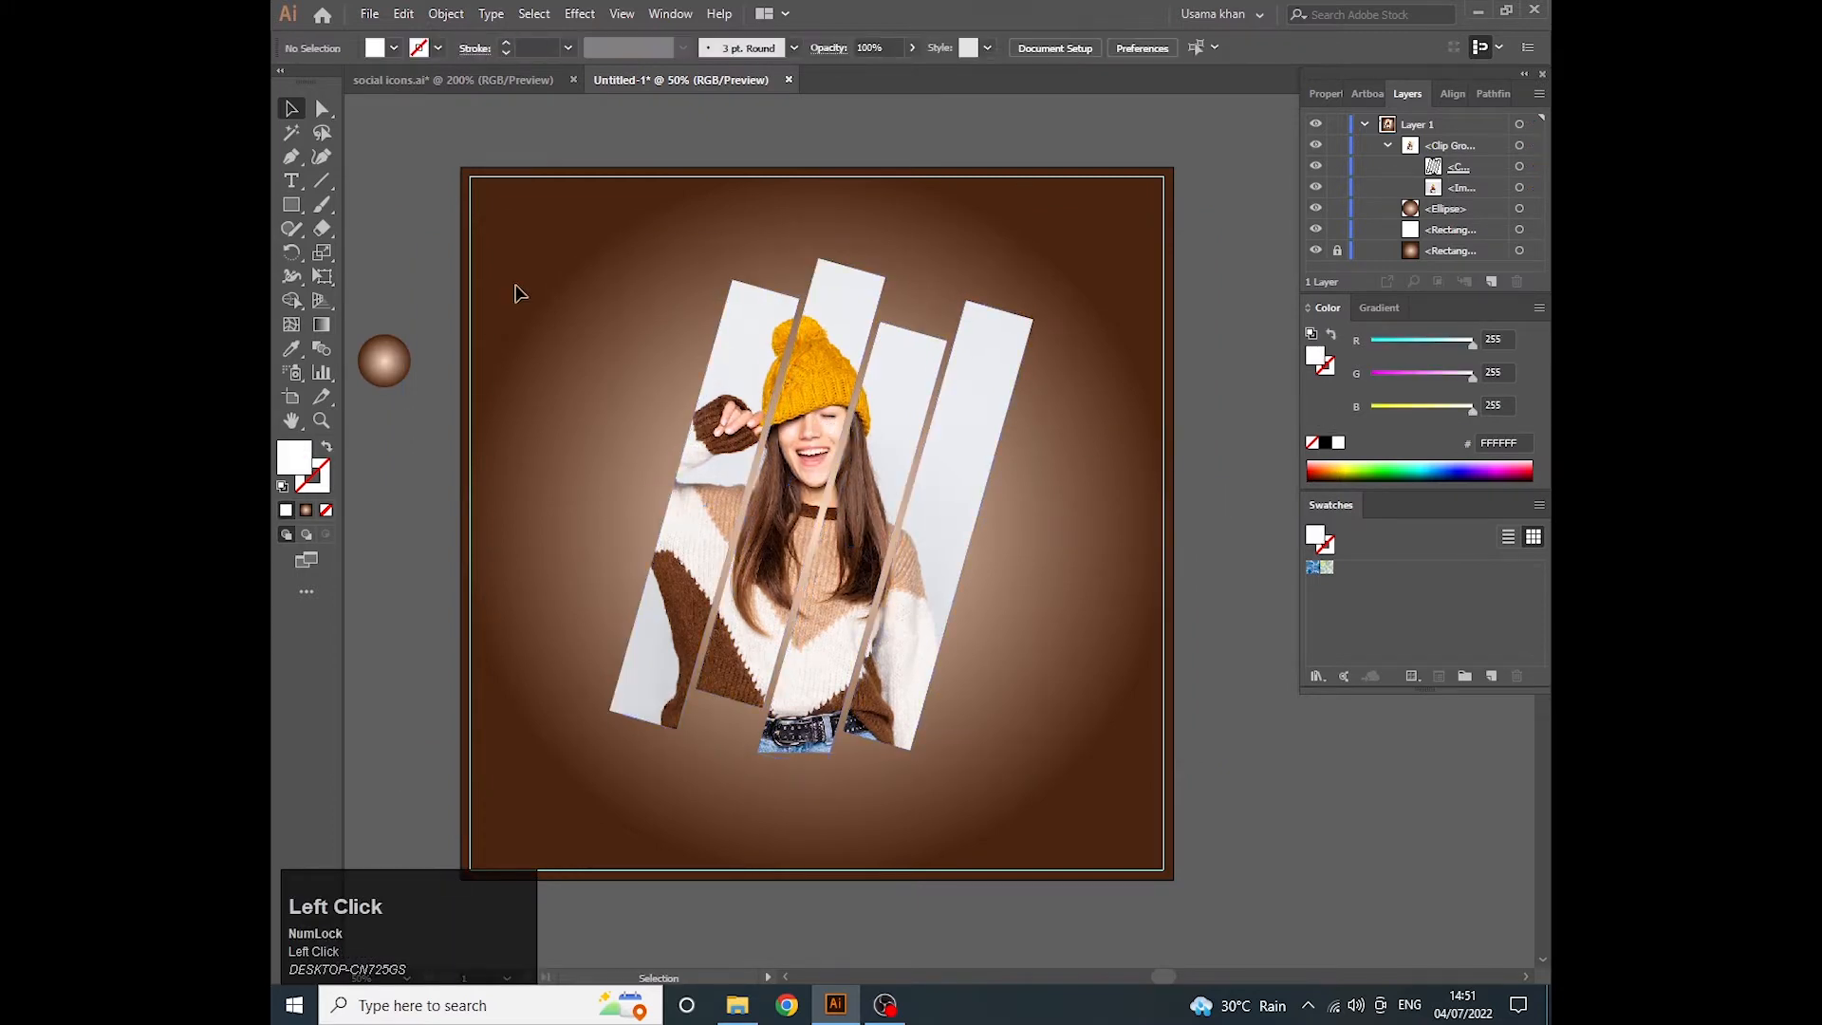
# - Add the two-line text "new arrival" near the artboard's upper-left corner and set its size to 72 pt
pyautogui.press('t')
pyautogui.click(509, 258)
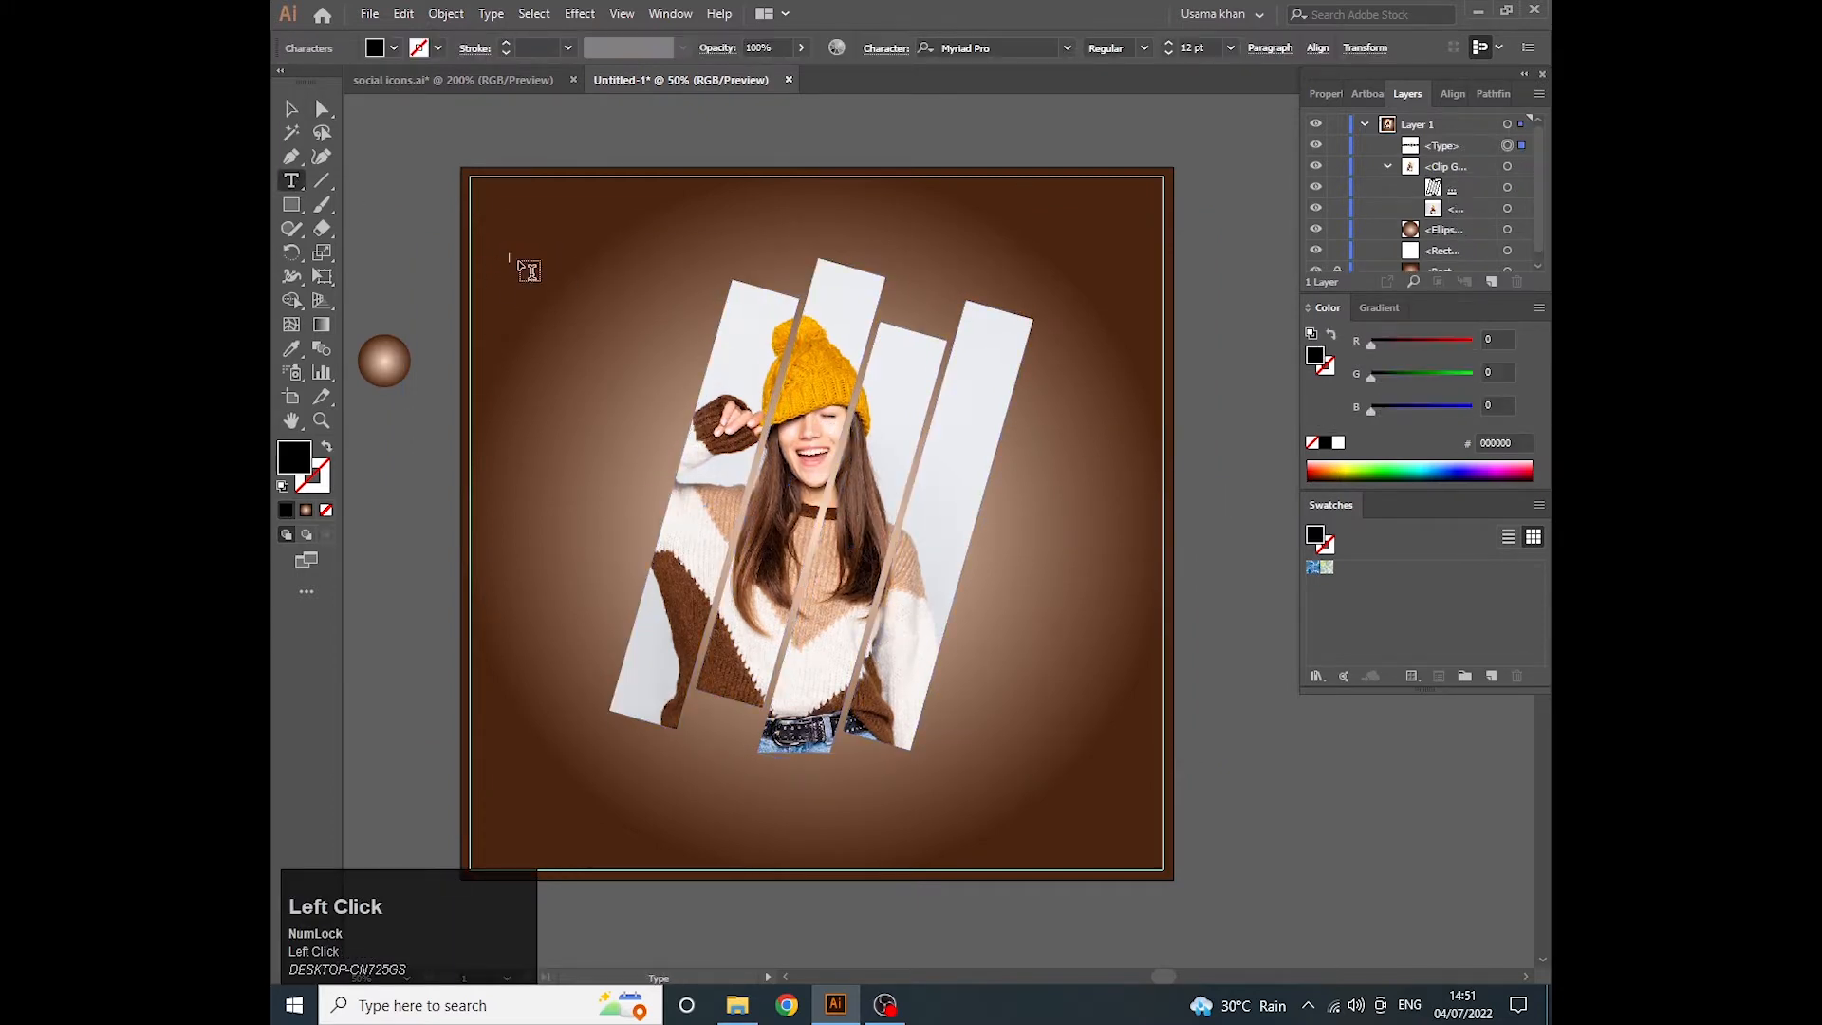
pyautogui.write('new')
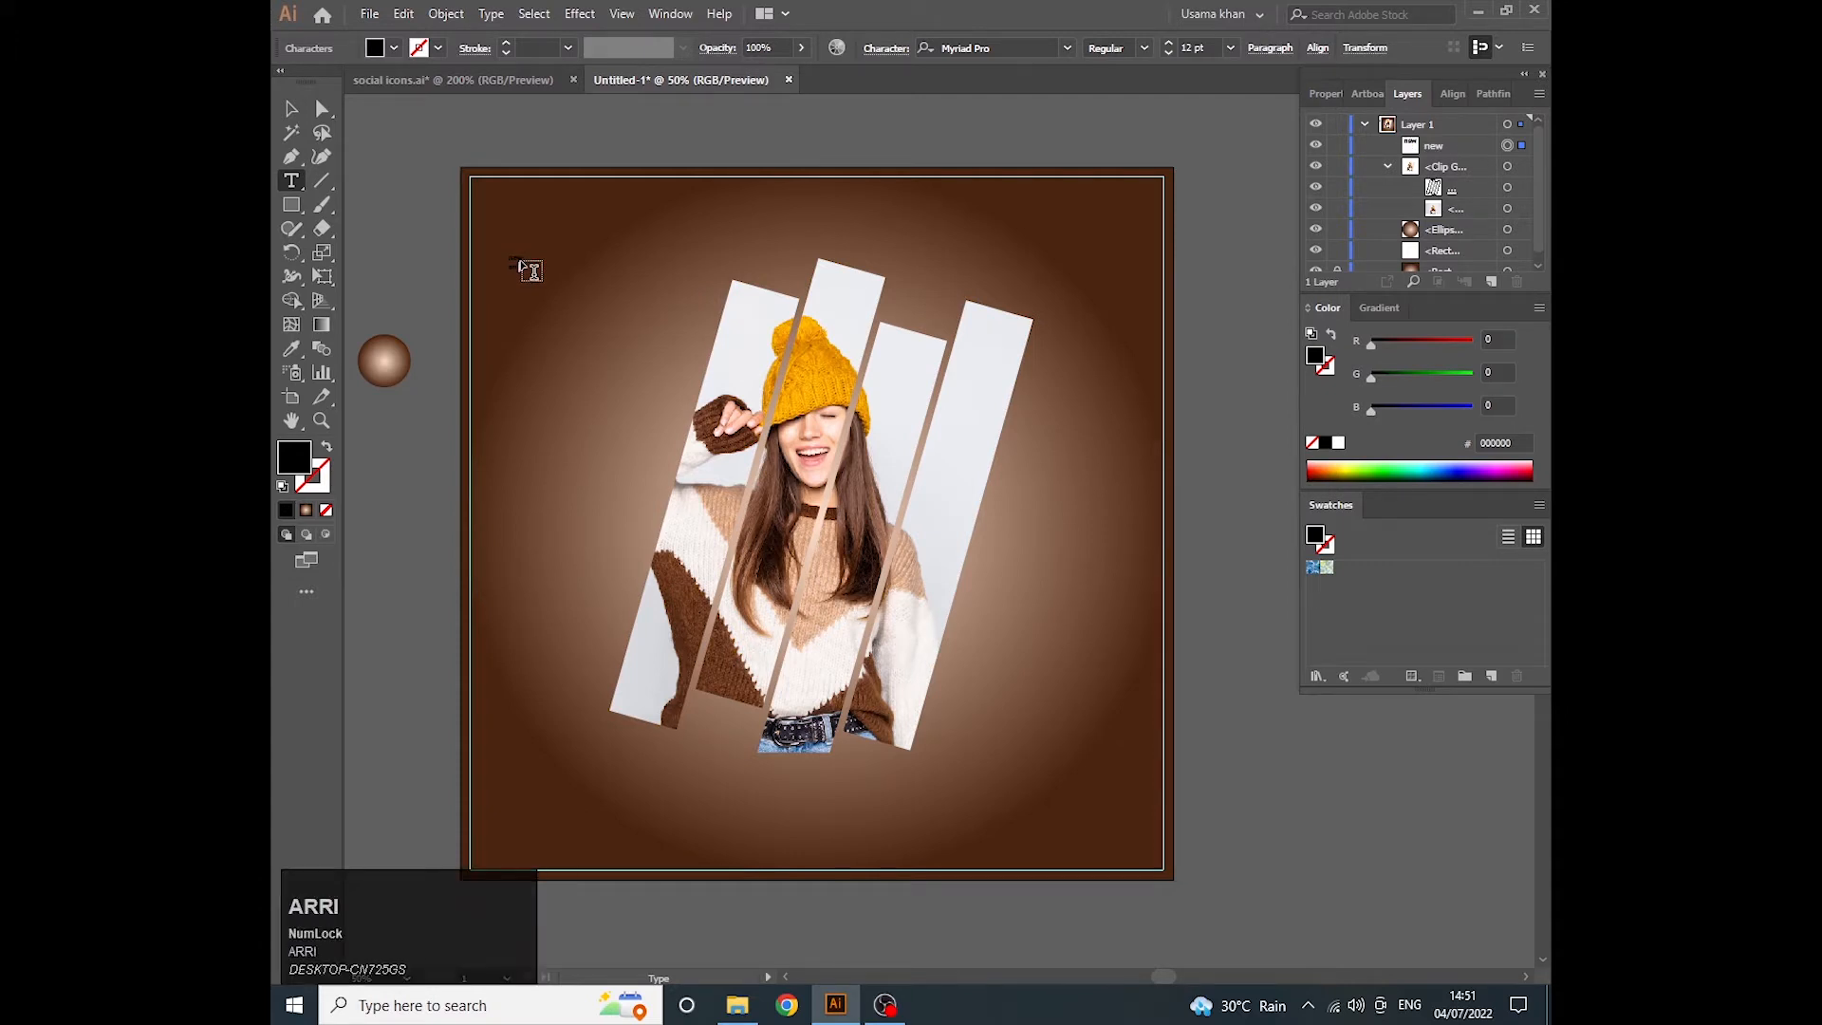
pyautogui.press('Escape')
pyautogui.click(1326, 93)
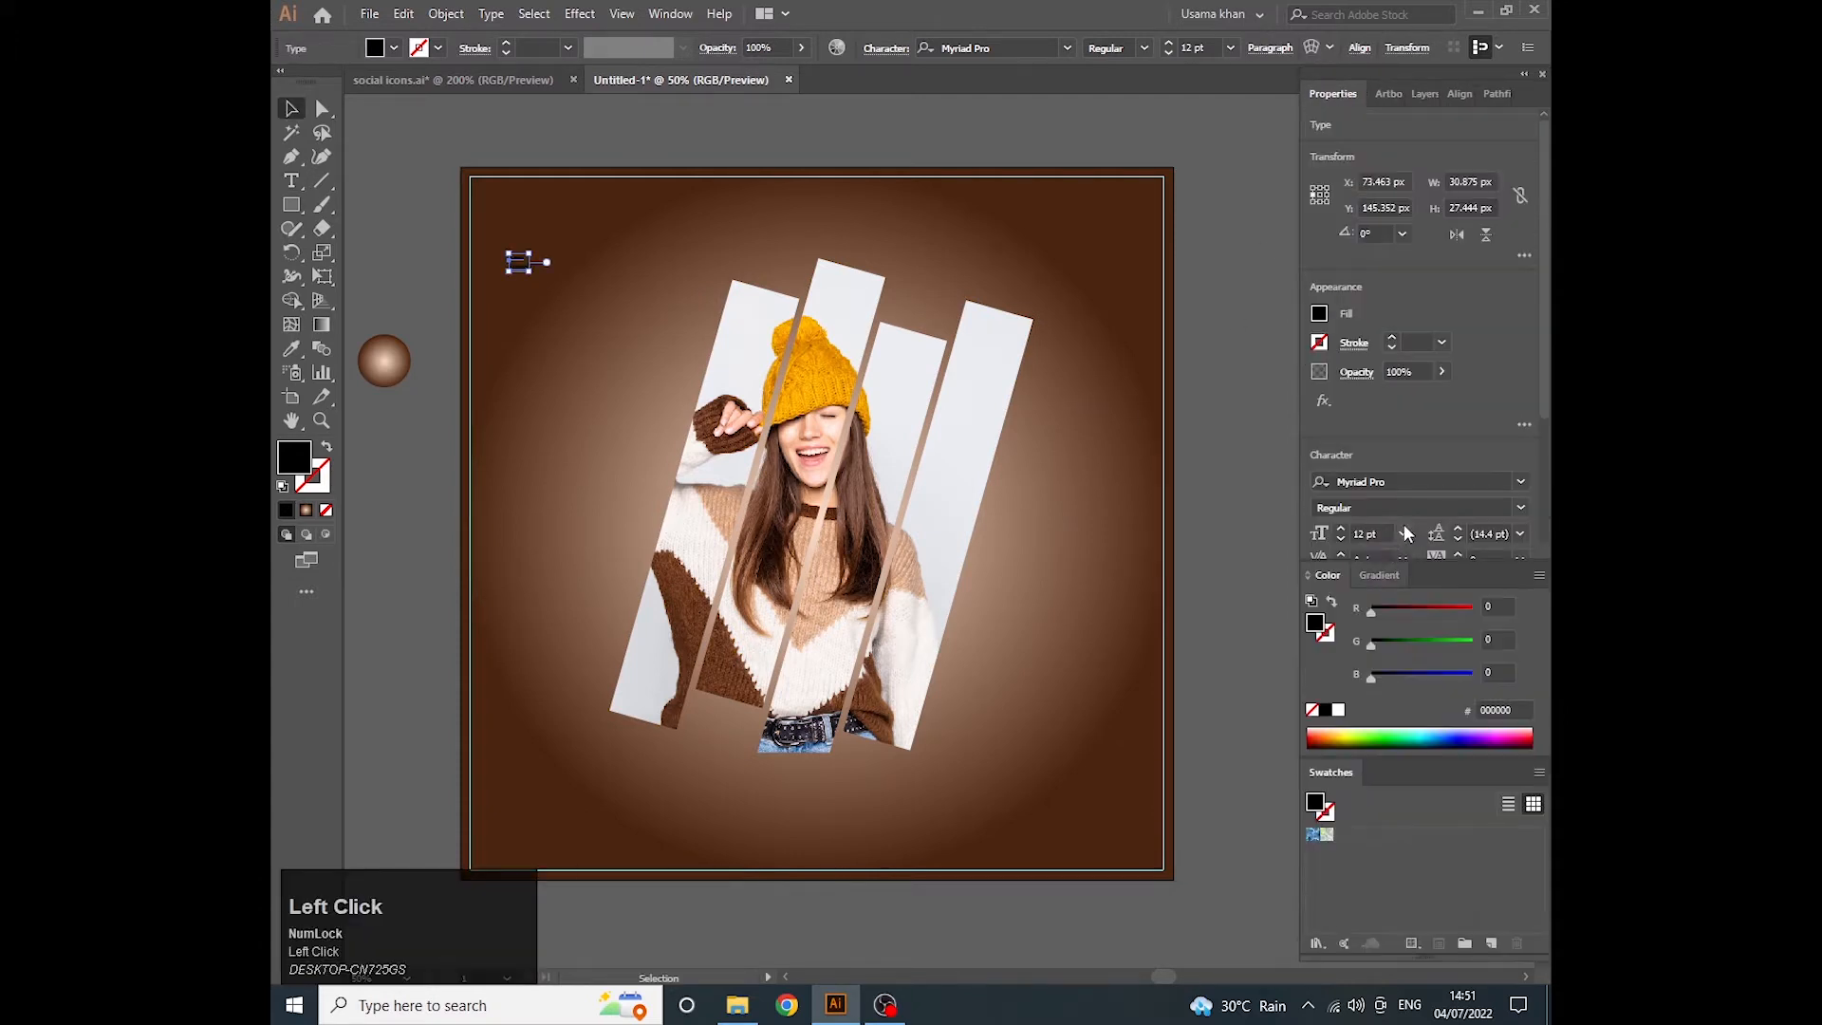
pyautogui.click(1403, 533)
pyautogui.click(1440, 893)
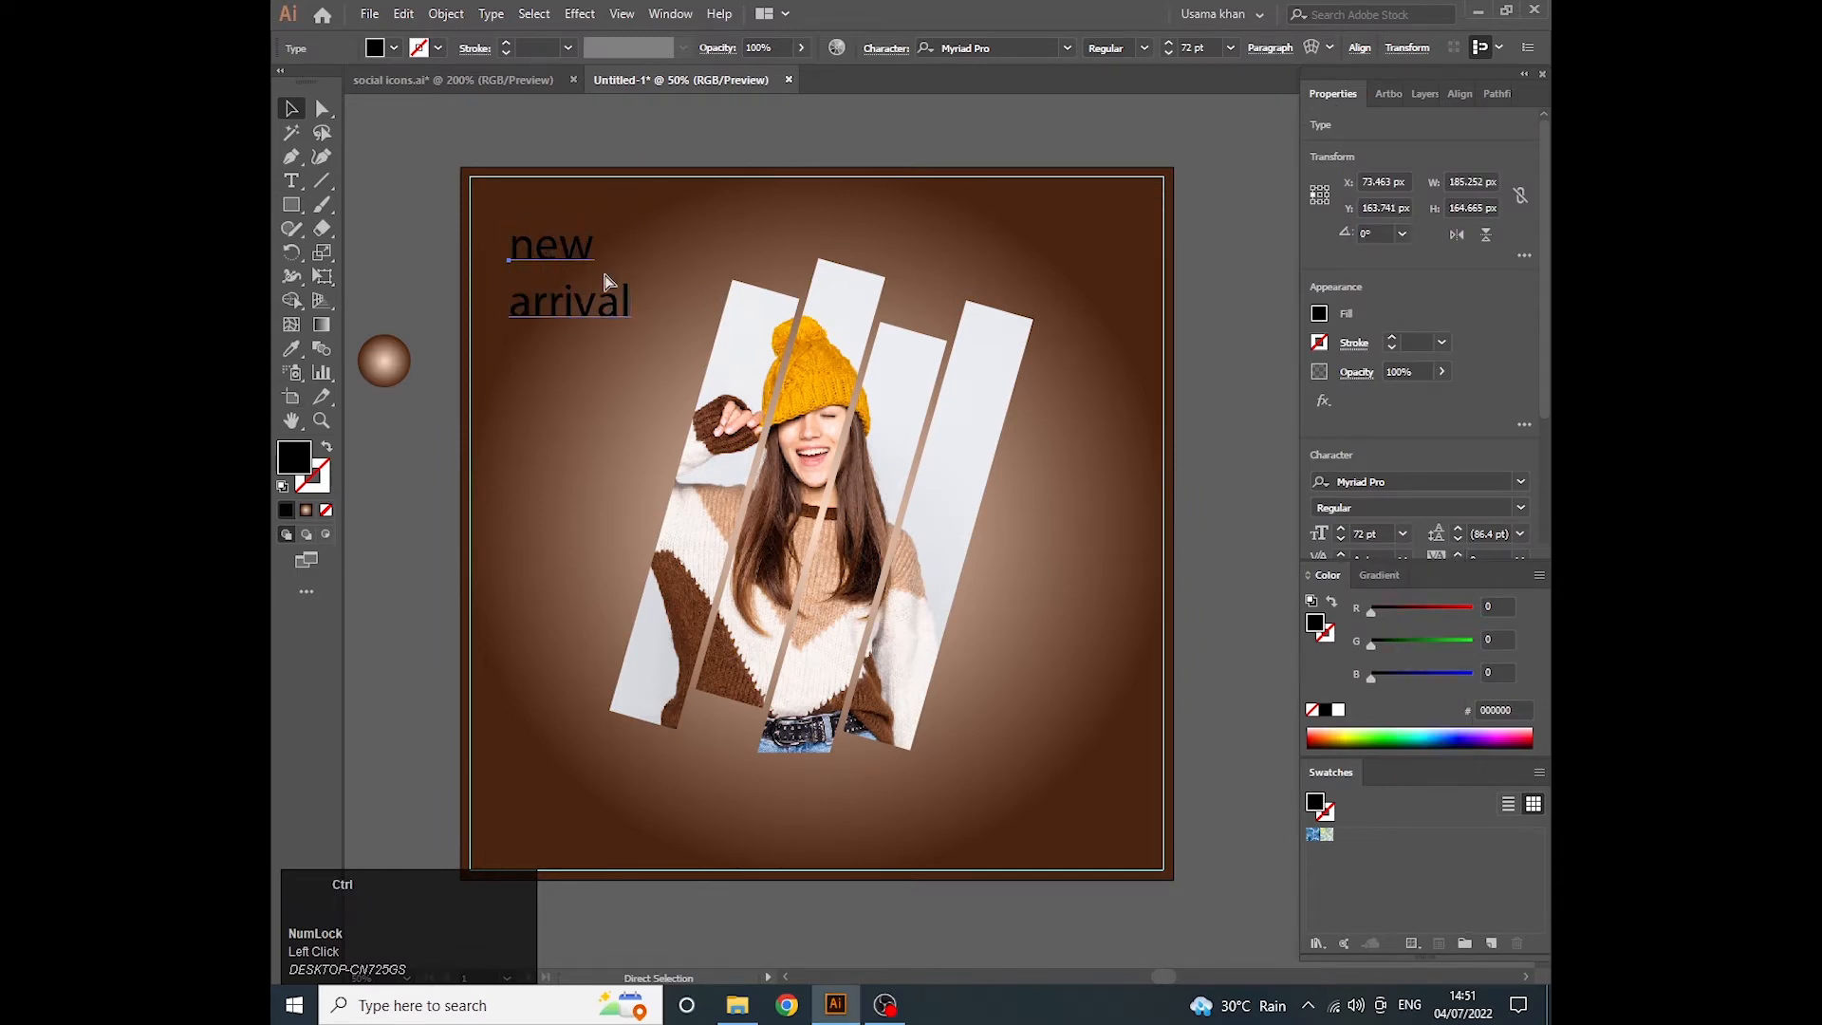
# - Format the heading as all caps in Times New Roman Bold and move it slightly up and left
pyautogui.hotkey('ctrl', 't')
pyautogui.click(962, 280)
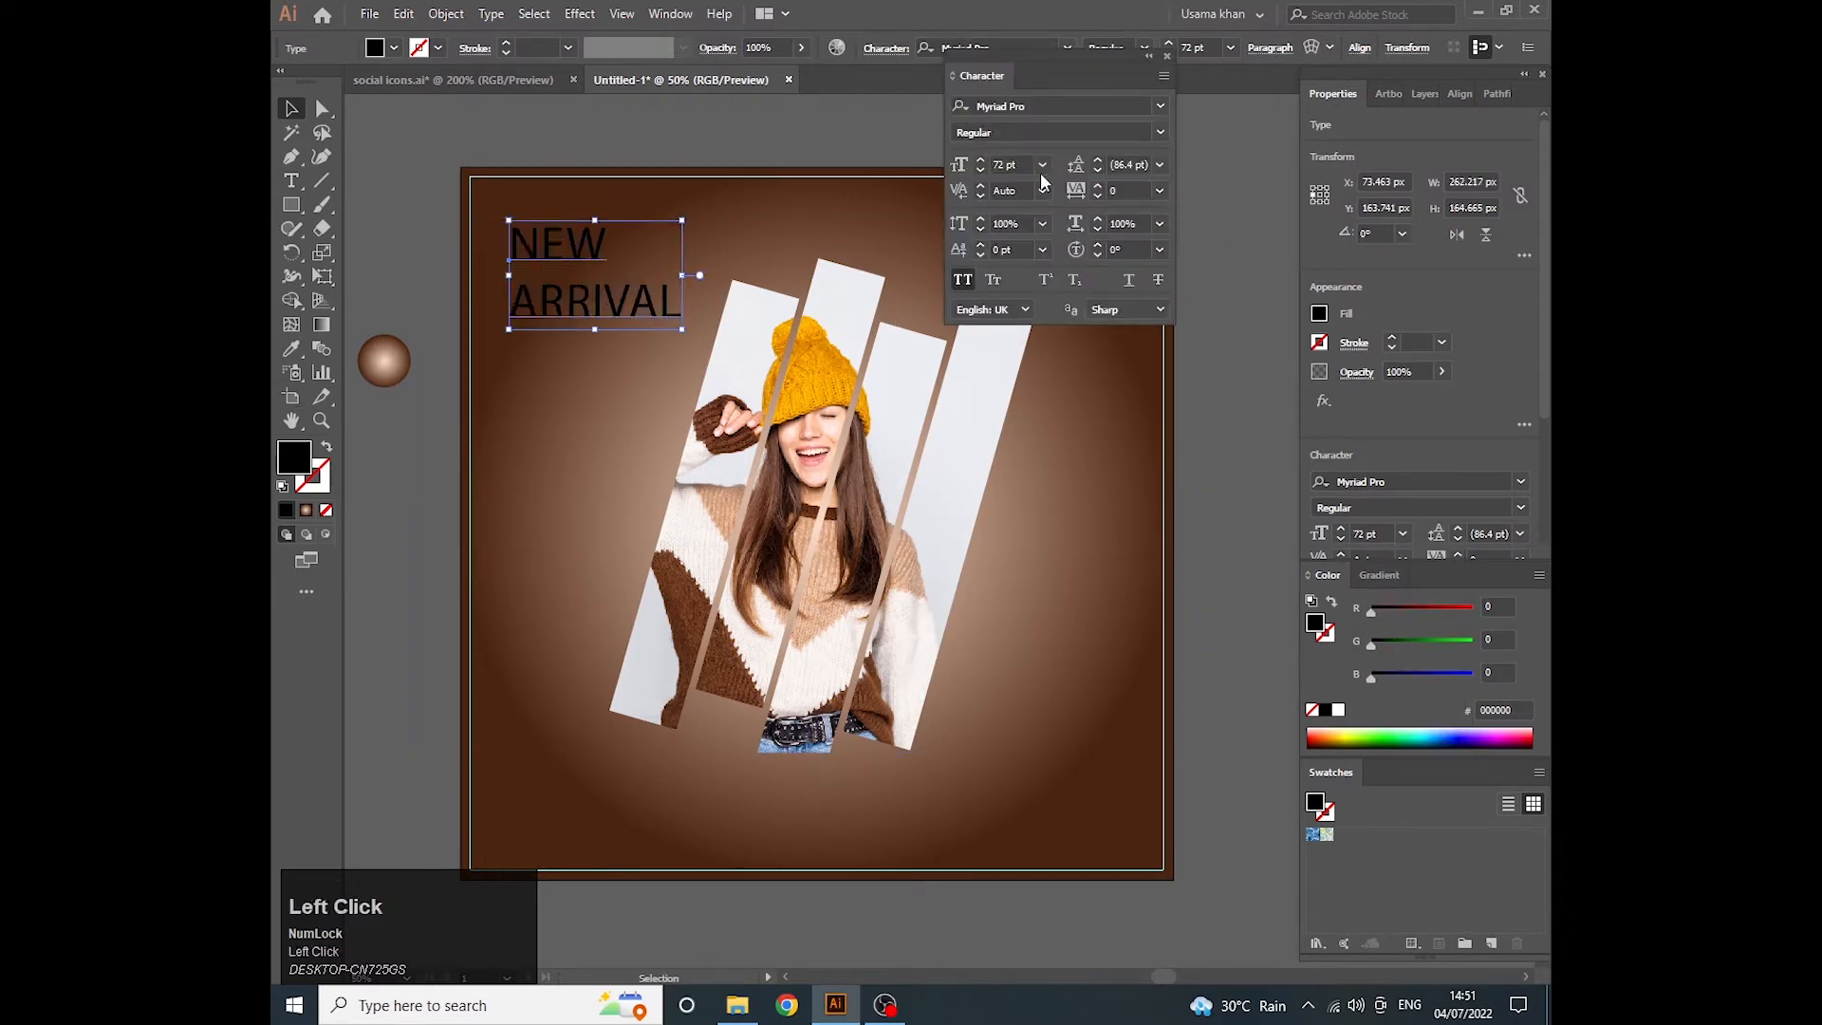
pyautogui.click(1065, 111)
pyautogui.write('times')
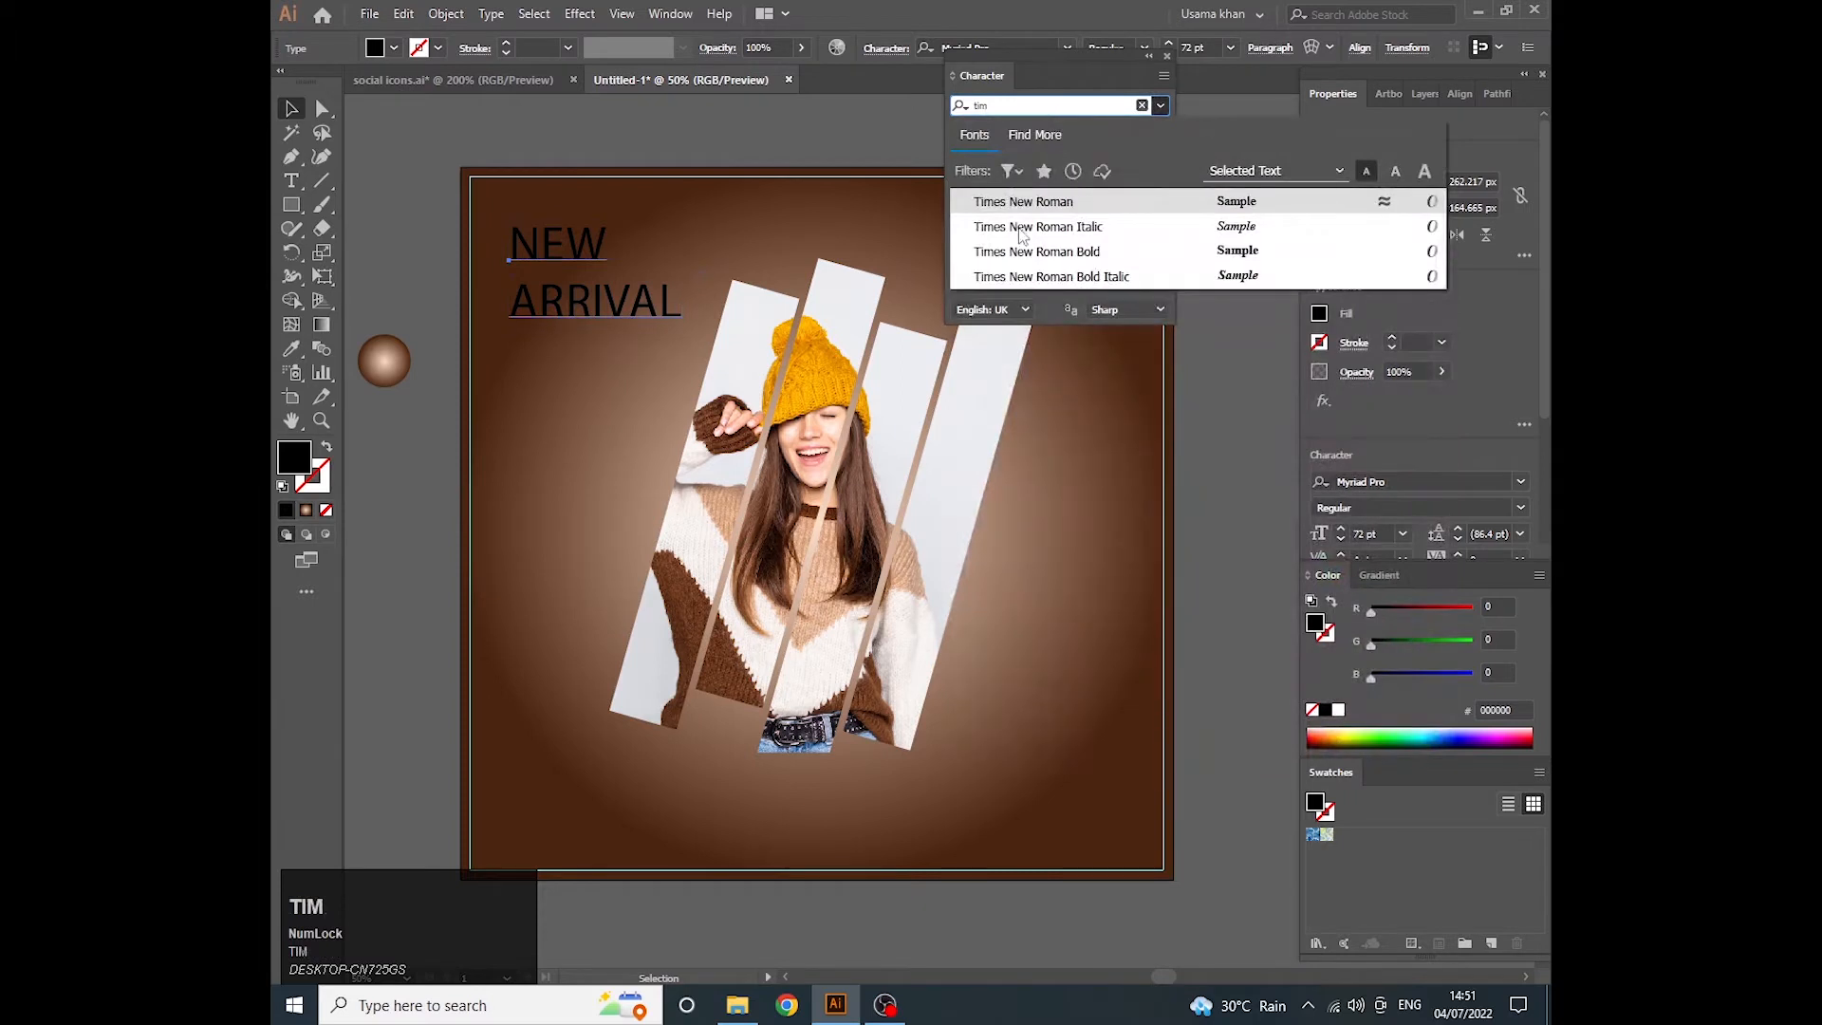
pyautogui.click(1060, 251)
pyautogui.moveTo(655, 311); pyautogui.dragTo(645, 303)
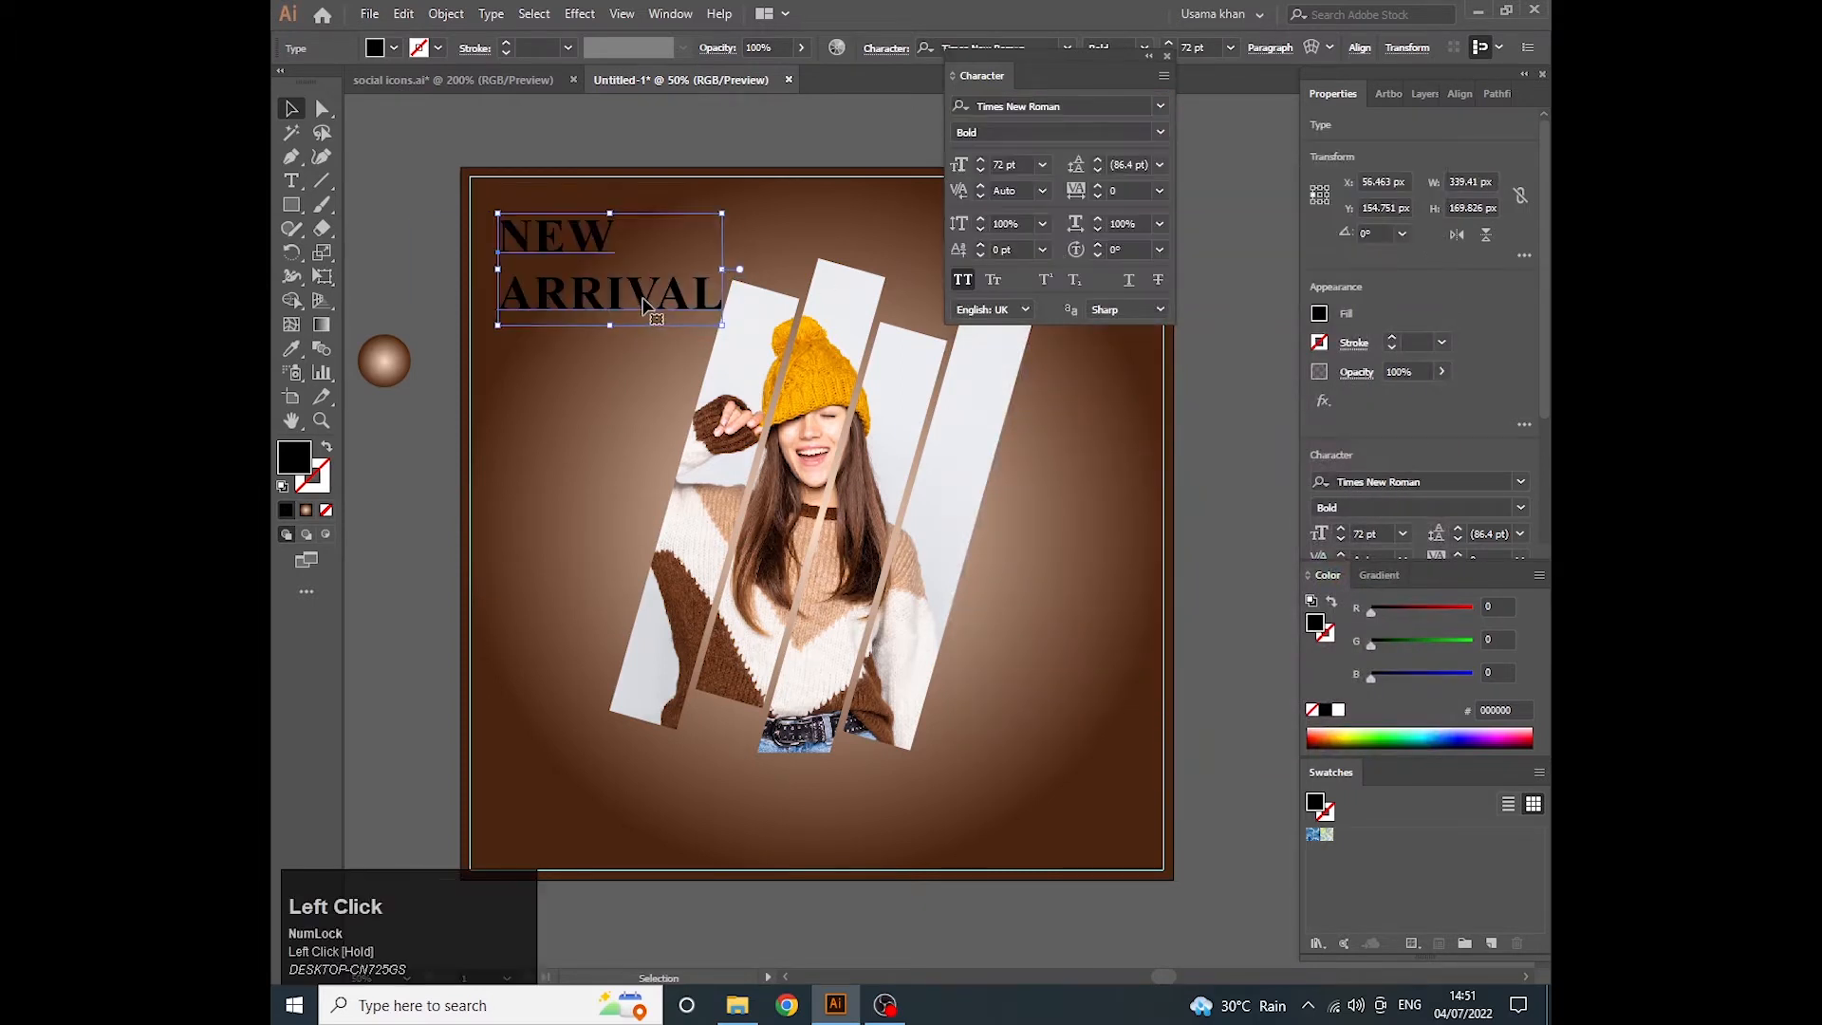
# - Set the baseline shift of the word ARRIVAL to 6 pt
pyautogui.doubleClick(645, 302)
pyautogui.doubleClick(651, 304)
pyautogui.click(1042, 249)
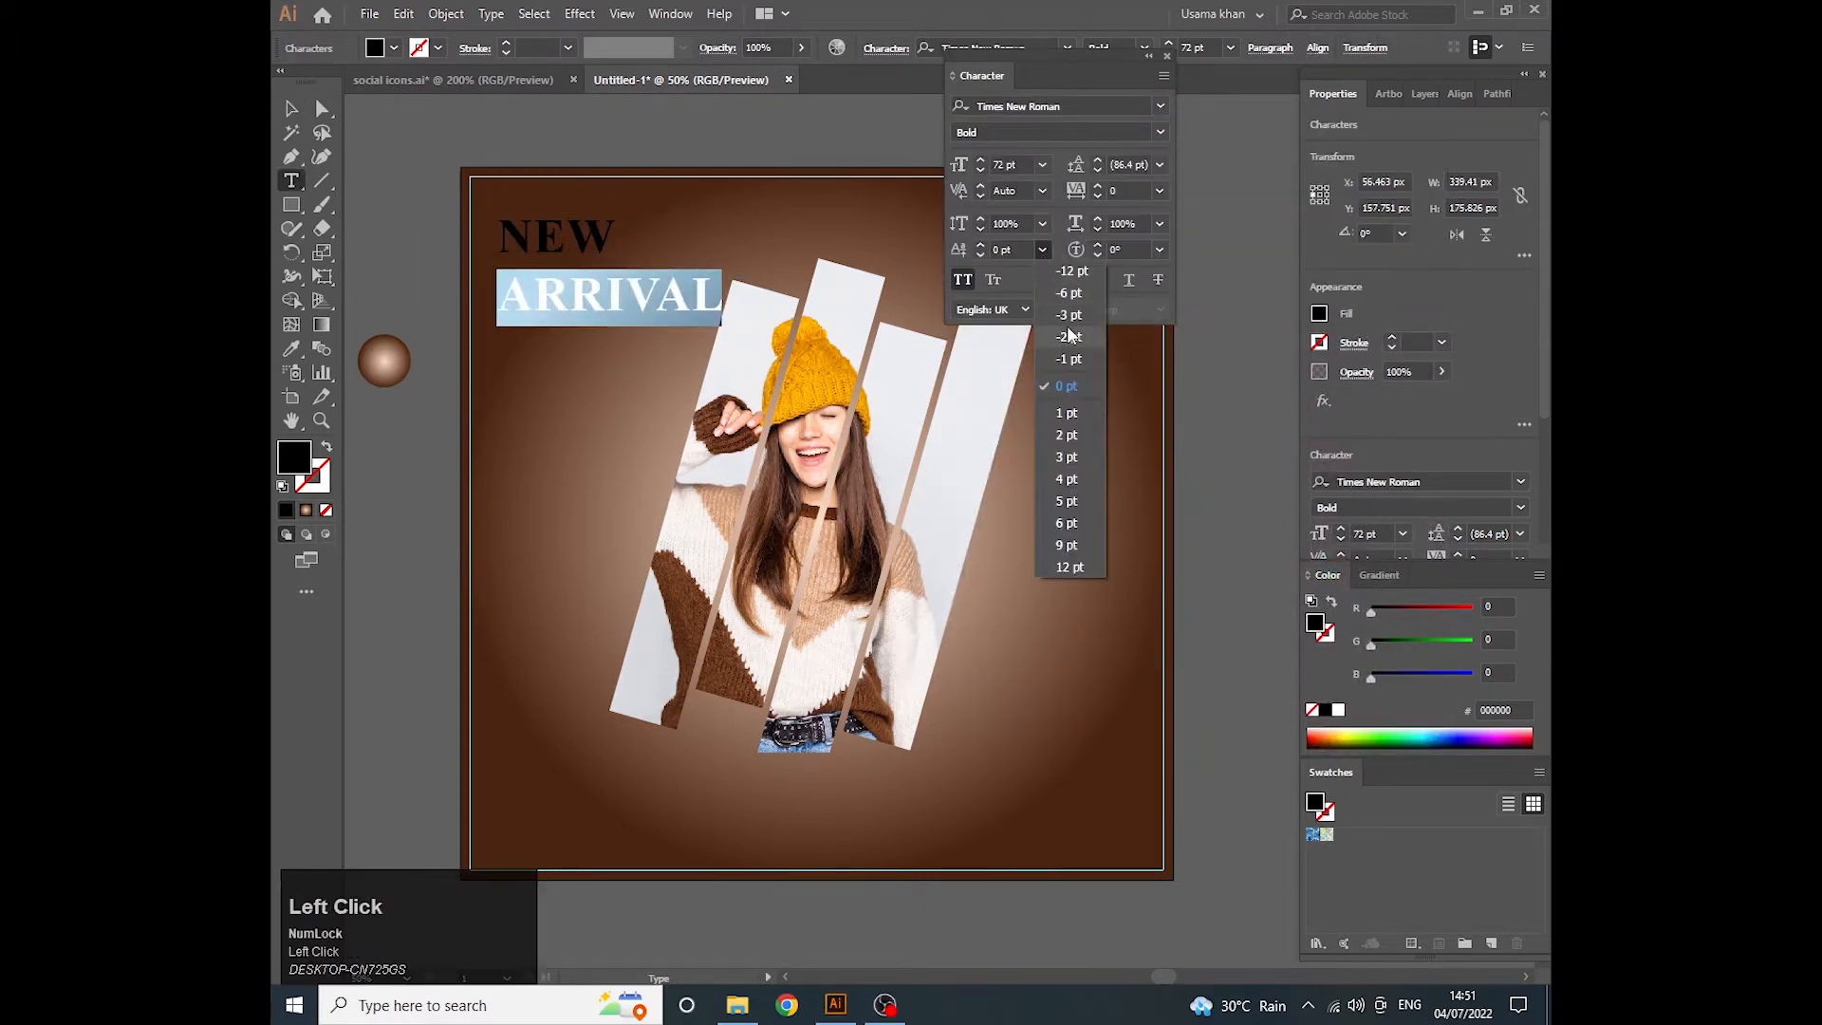
pyautogui.click(1067, 523)
# - Set the tracking of the word NEW to 10
pyautogui.doubleClick(593, 236)
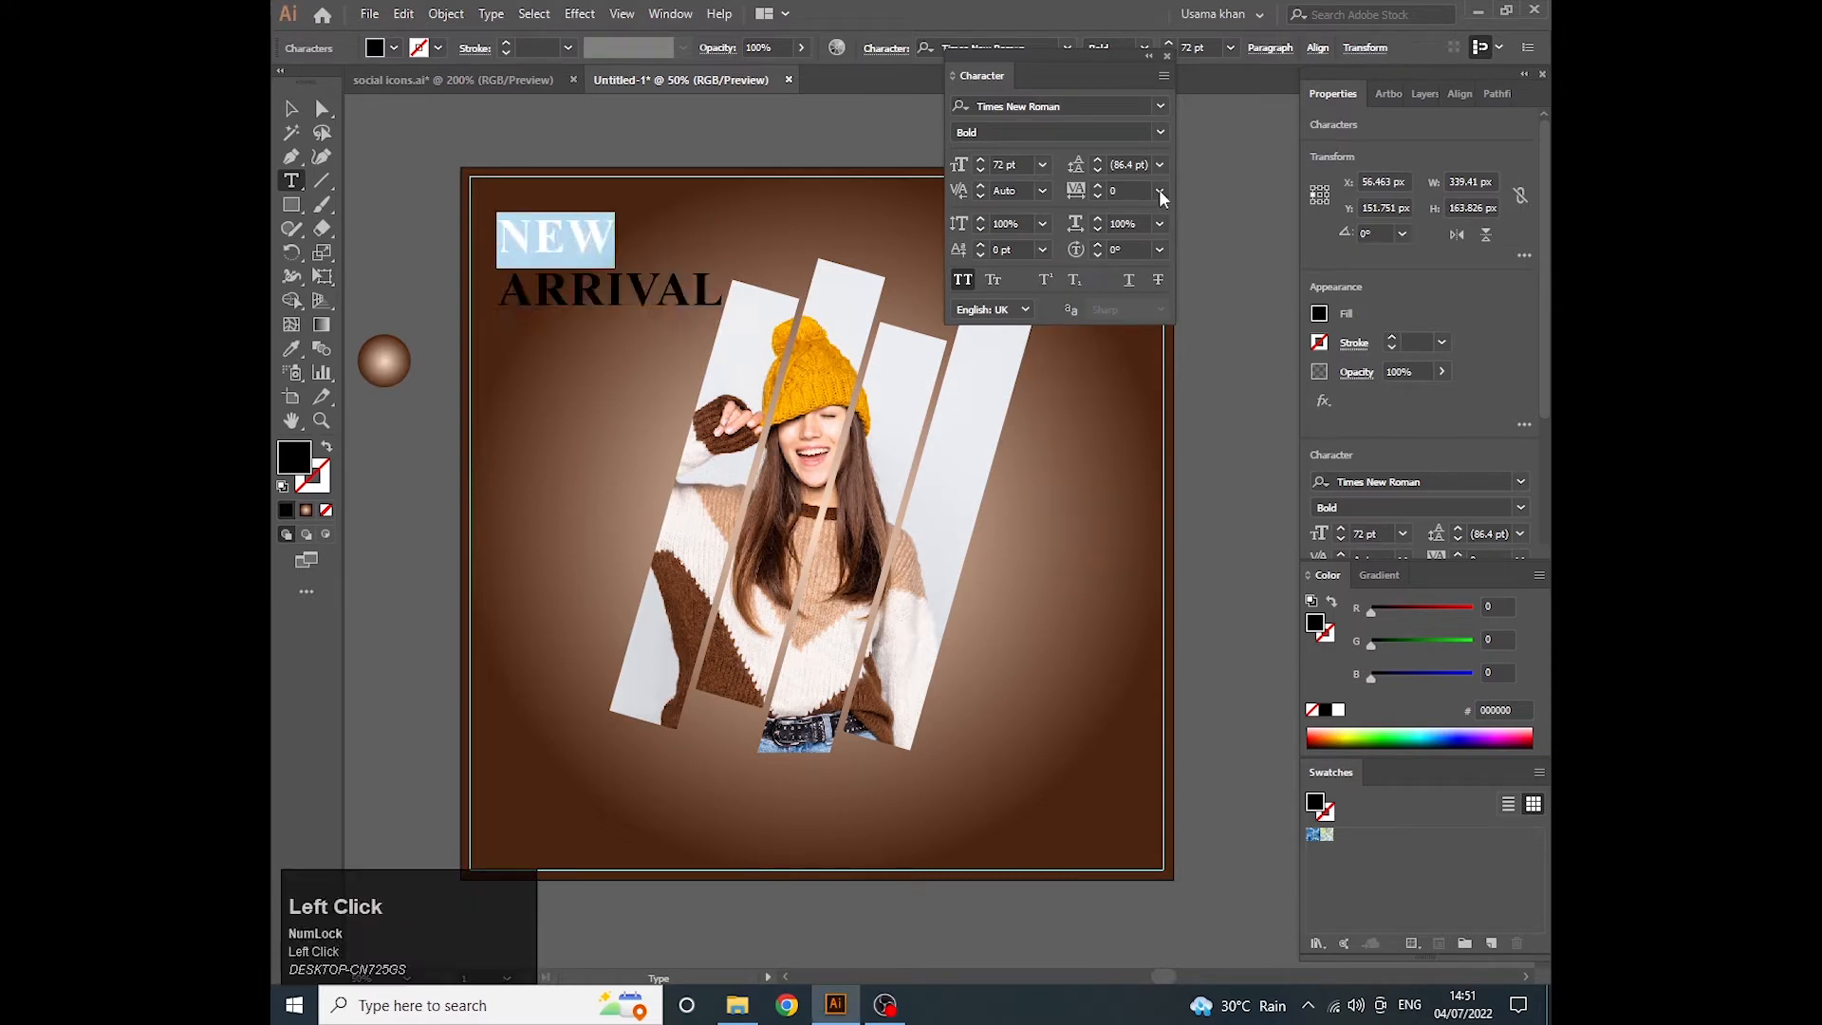
pyautogui.click(1159, 190)
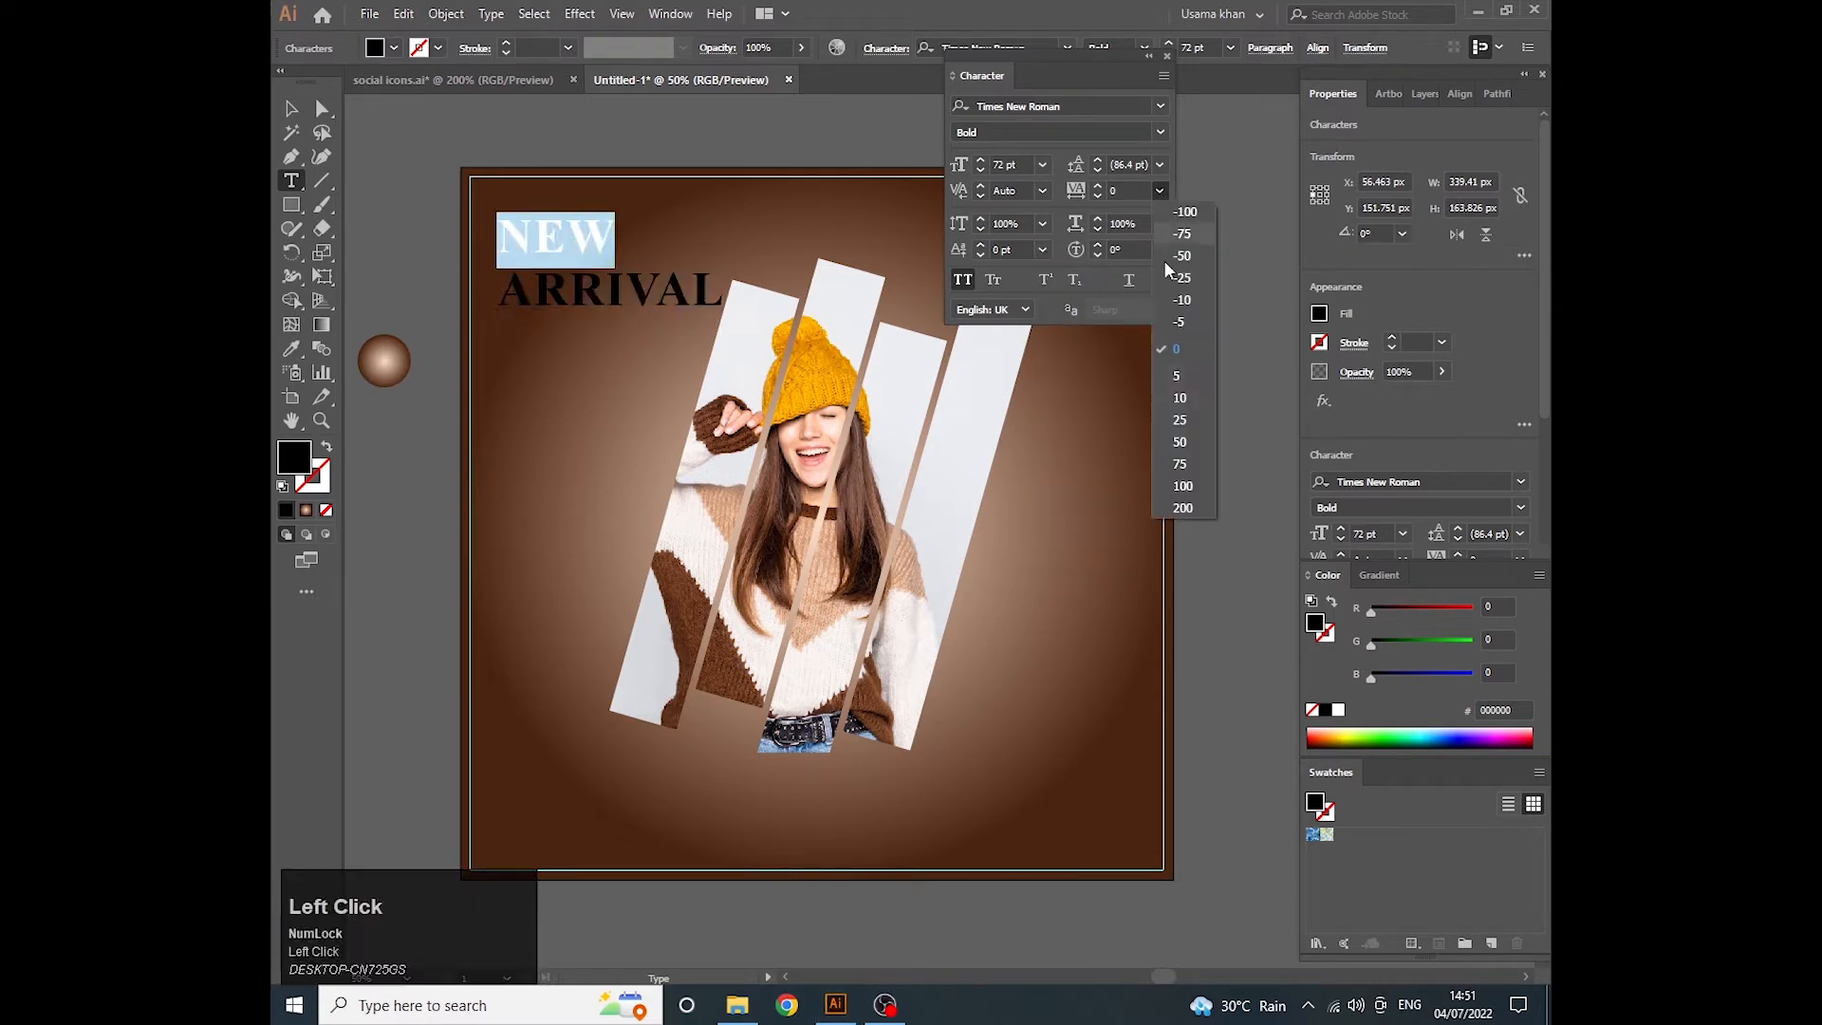
pyautogui.click(1181, 398)
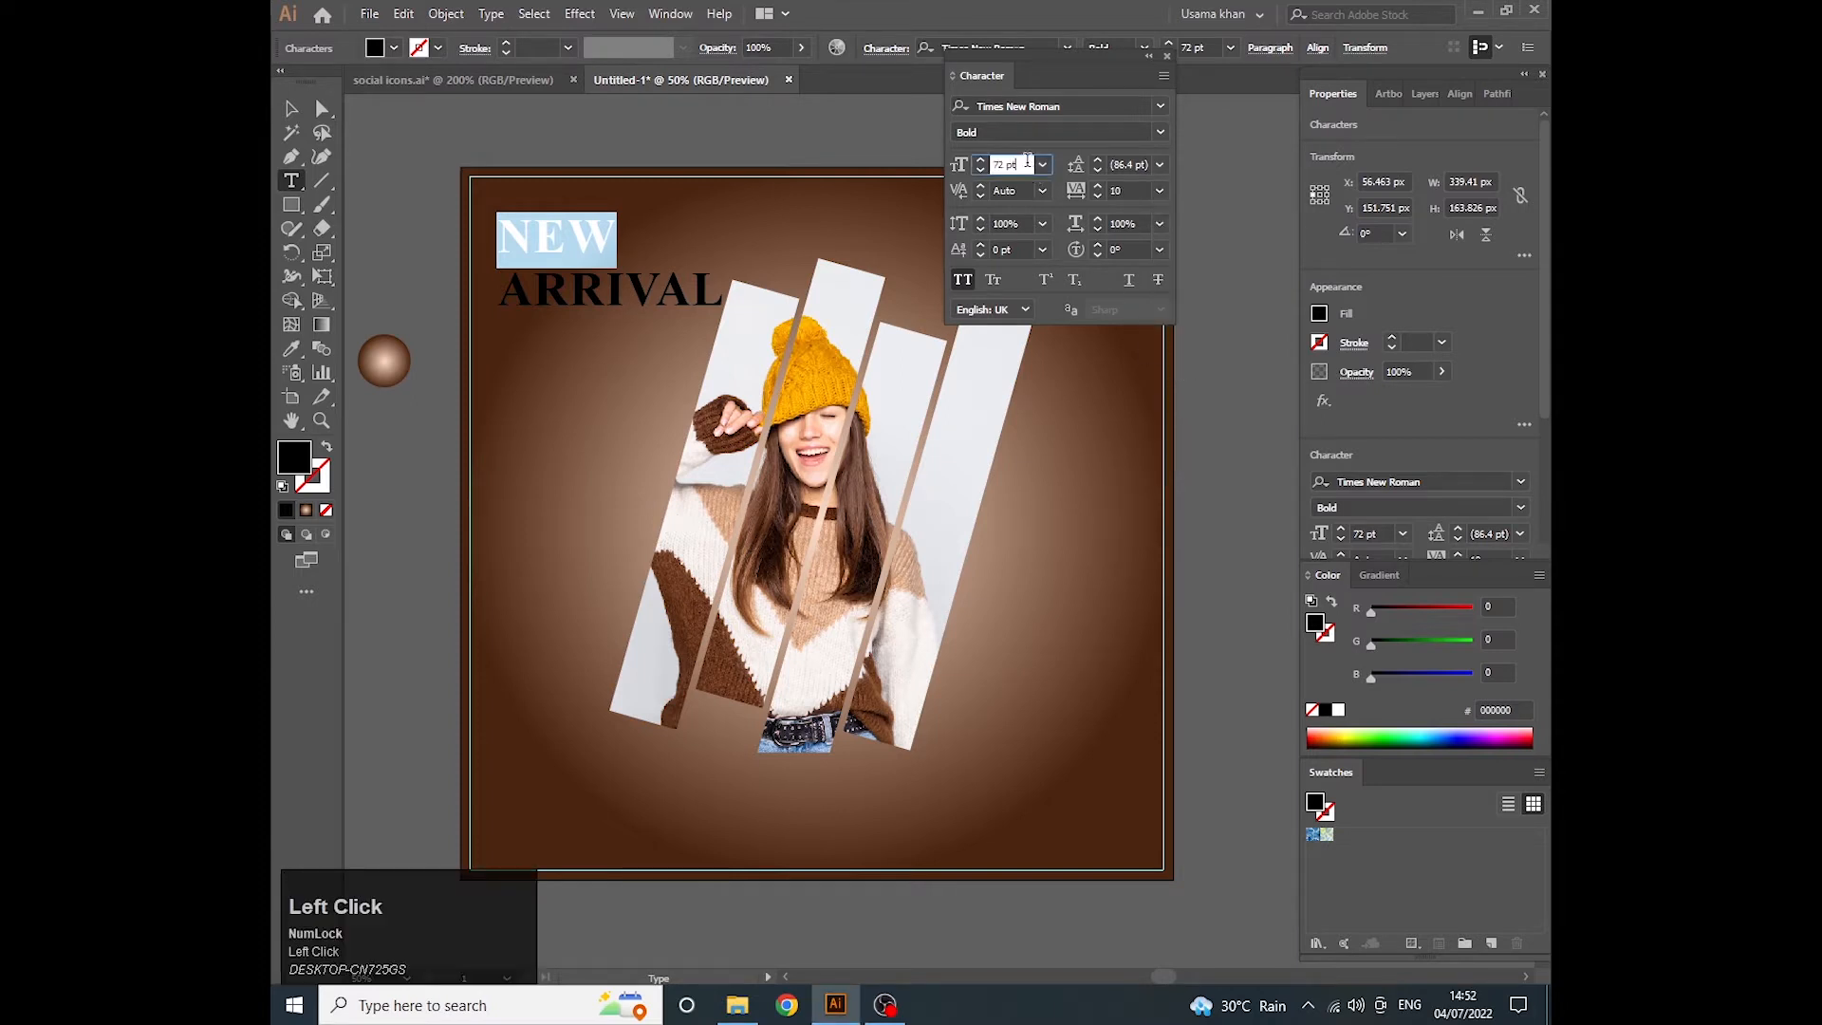
# - Try a font size of 80 pt on the word NEW and undo the change
pyautogui.write('80')
pyautogui.press('Return')
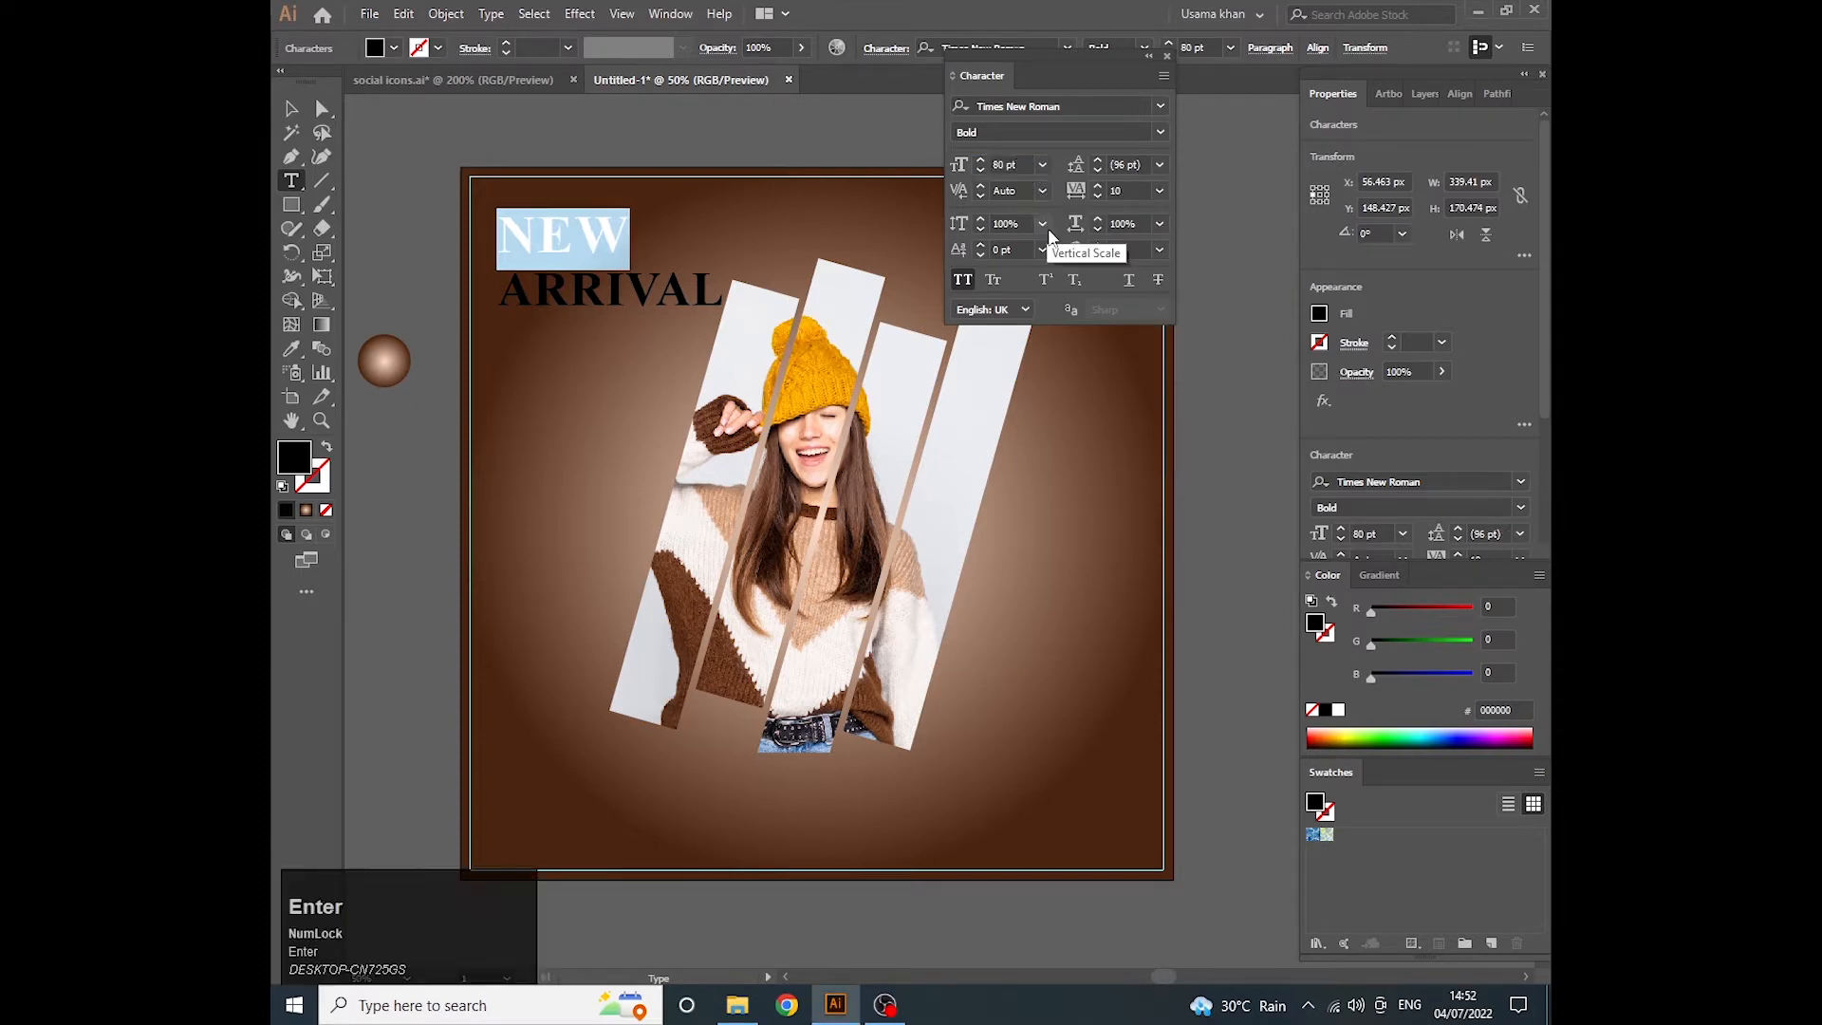
pyautogui.press('Escape')
pyautogui.hotkey('ctrl', 'z')
pyautogui.hotkey('ctrl', 'z')
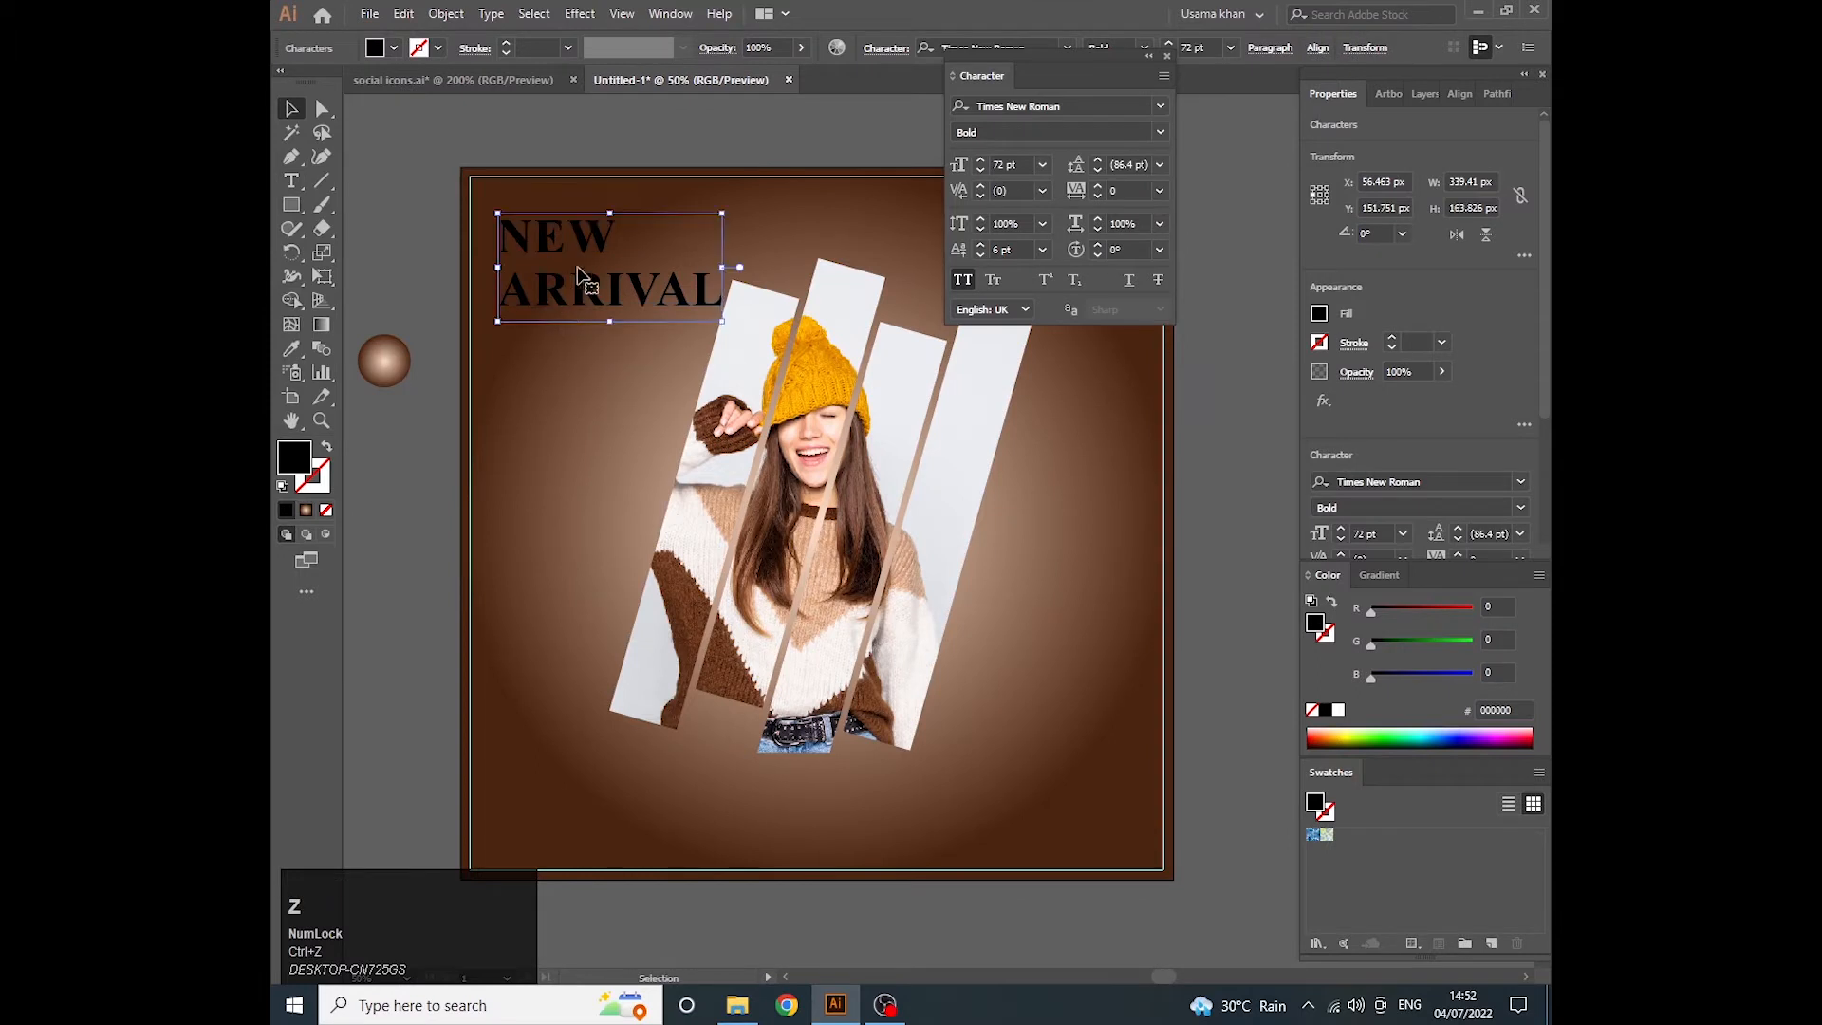
# - Show all swatches, then colour the word ARRIVAL orange (FBB03B) and the word NEW white
pyautogui.doubleClick(650, 298)
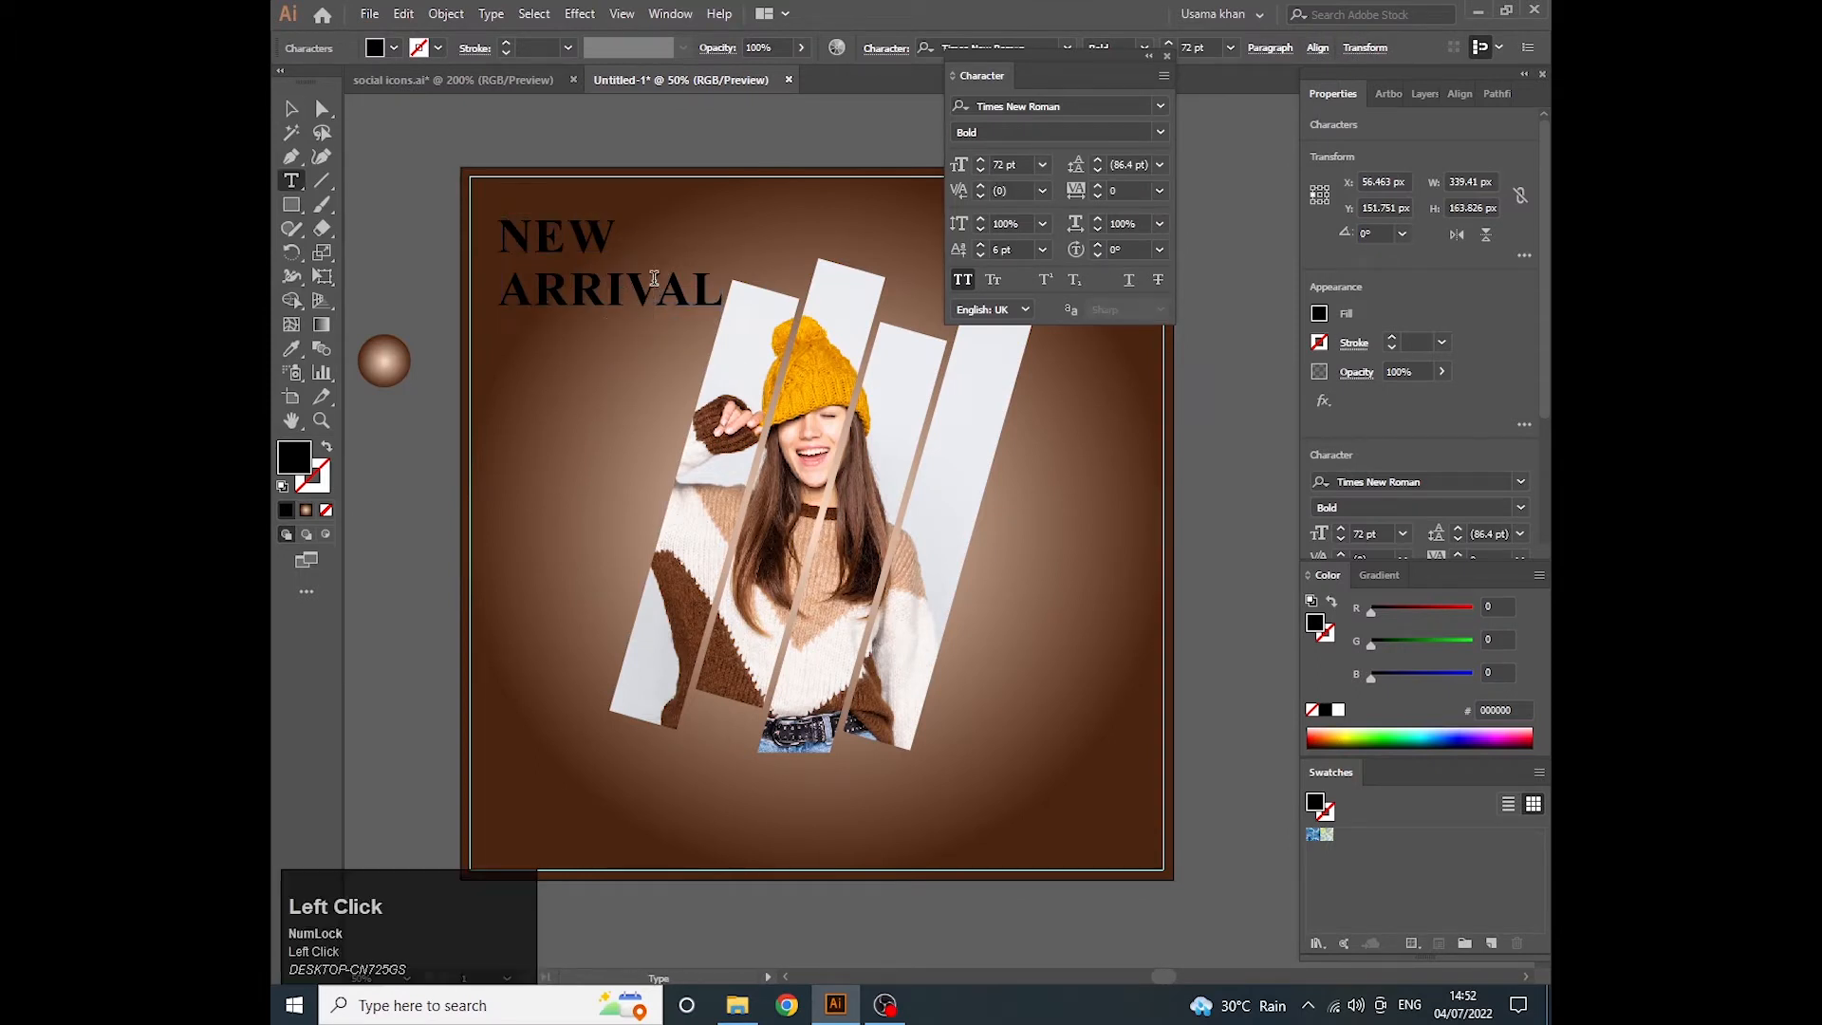
pyautogui.doubleClick(654, 278)
pyautogui.click(1412, 943)
pyautogui.click(1303, 846)
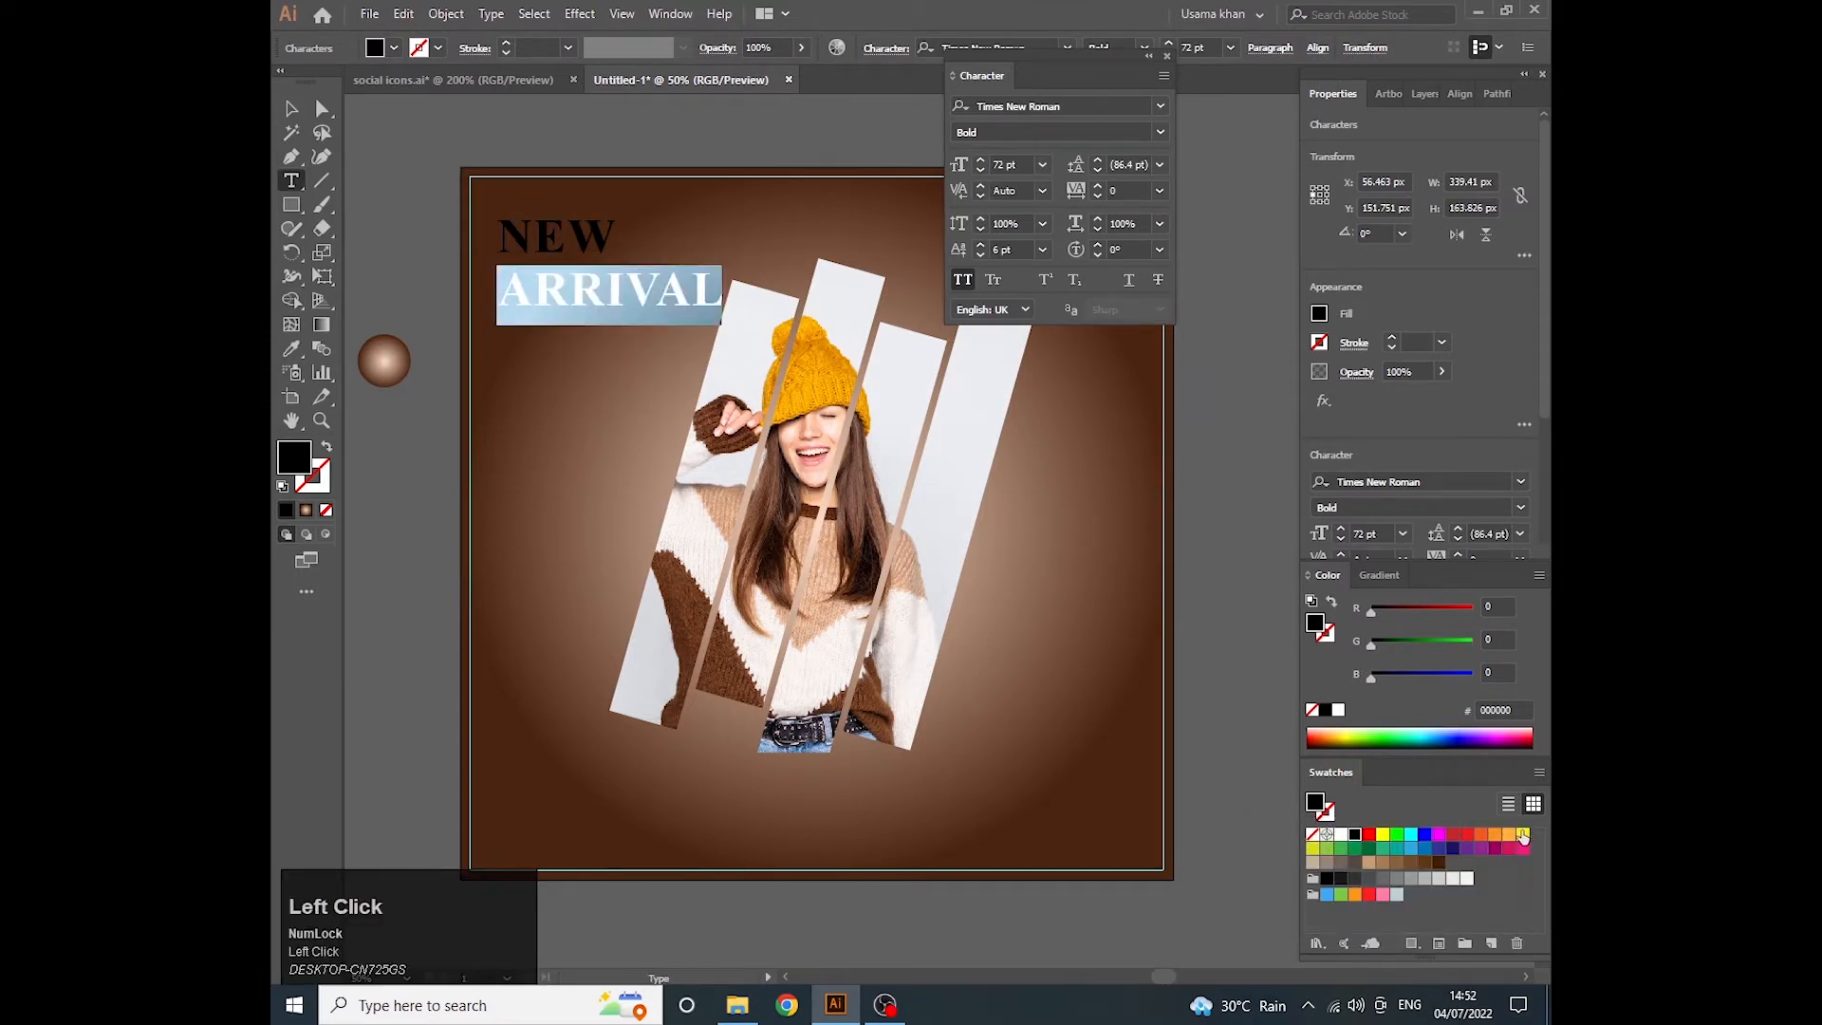
pyautogui.click(1509, 834)
pyautogui.doubleClick(584, 230)
pyautogui.click(1340, 835)
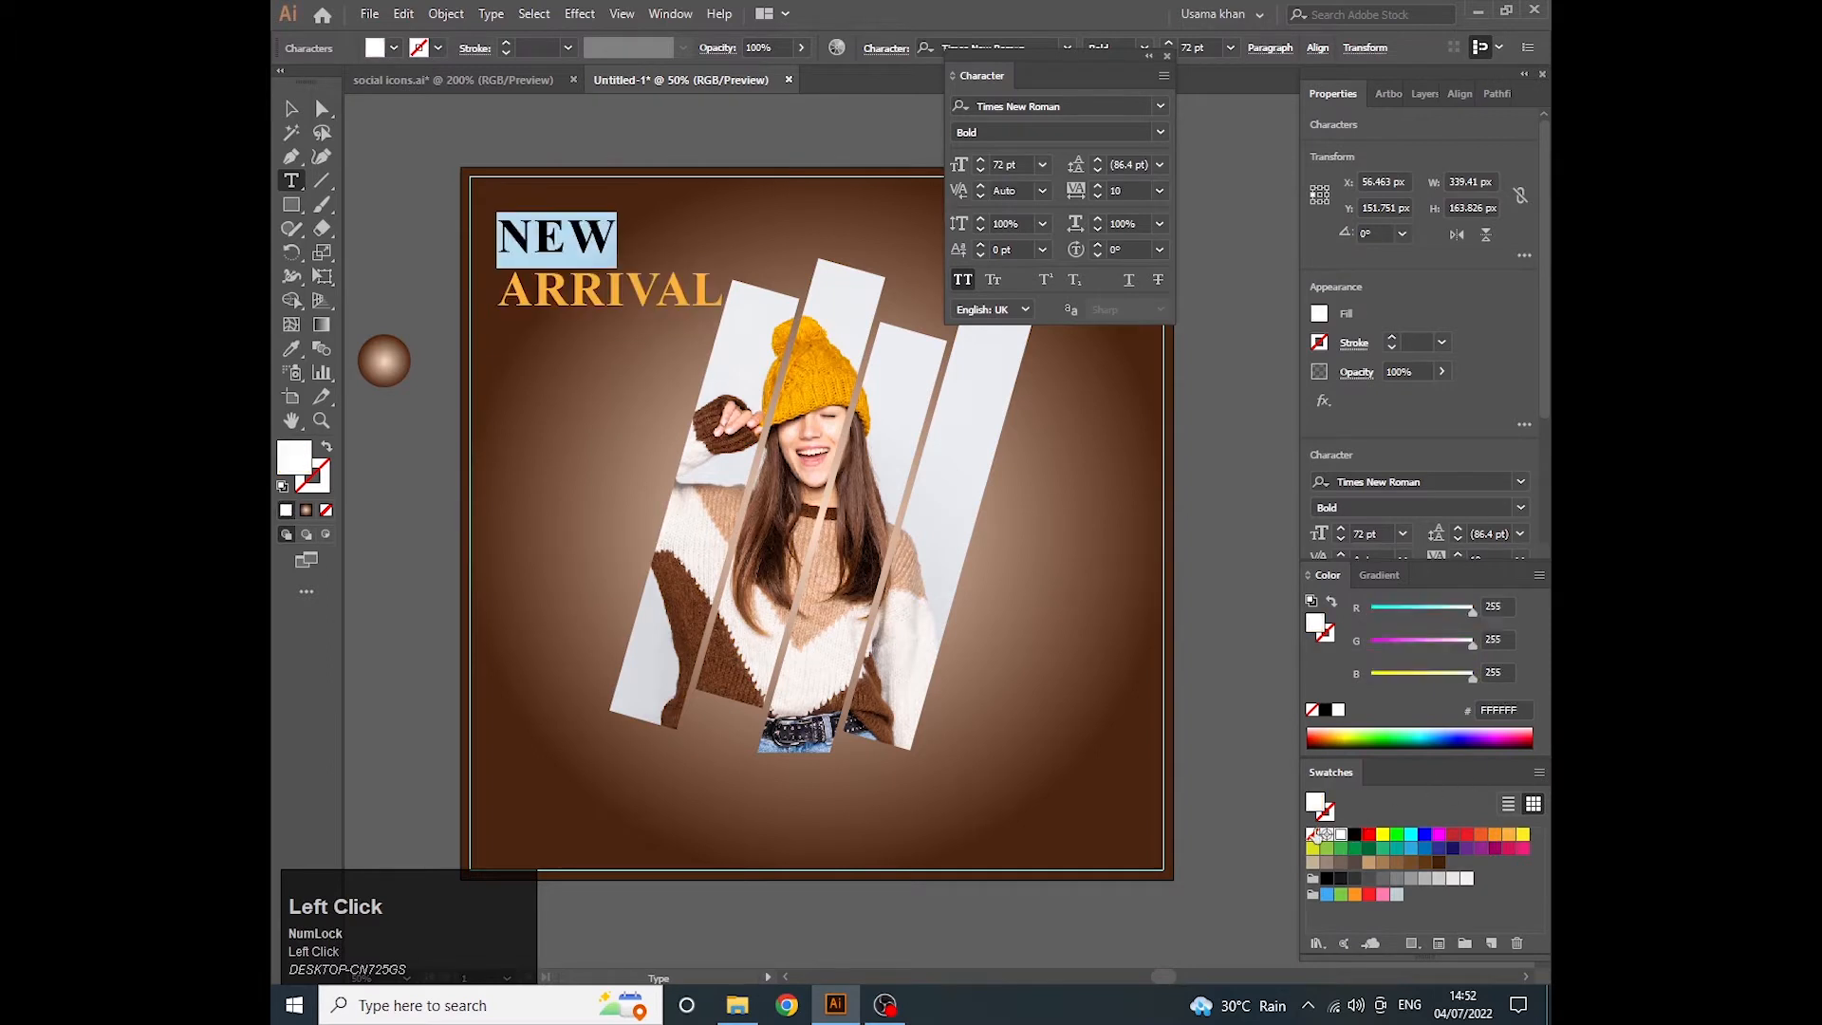
pyautogui.press('Escape')
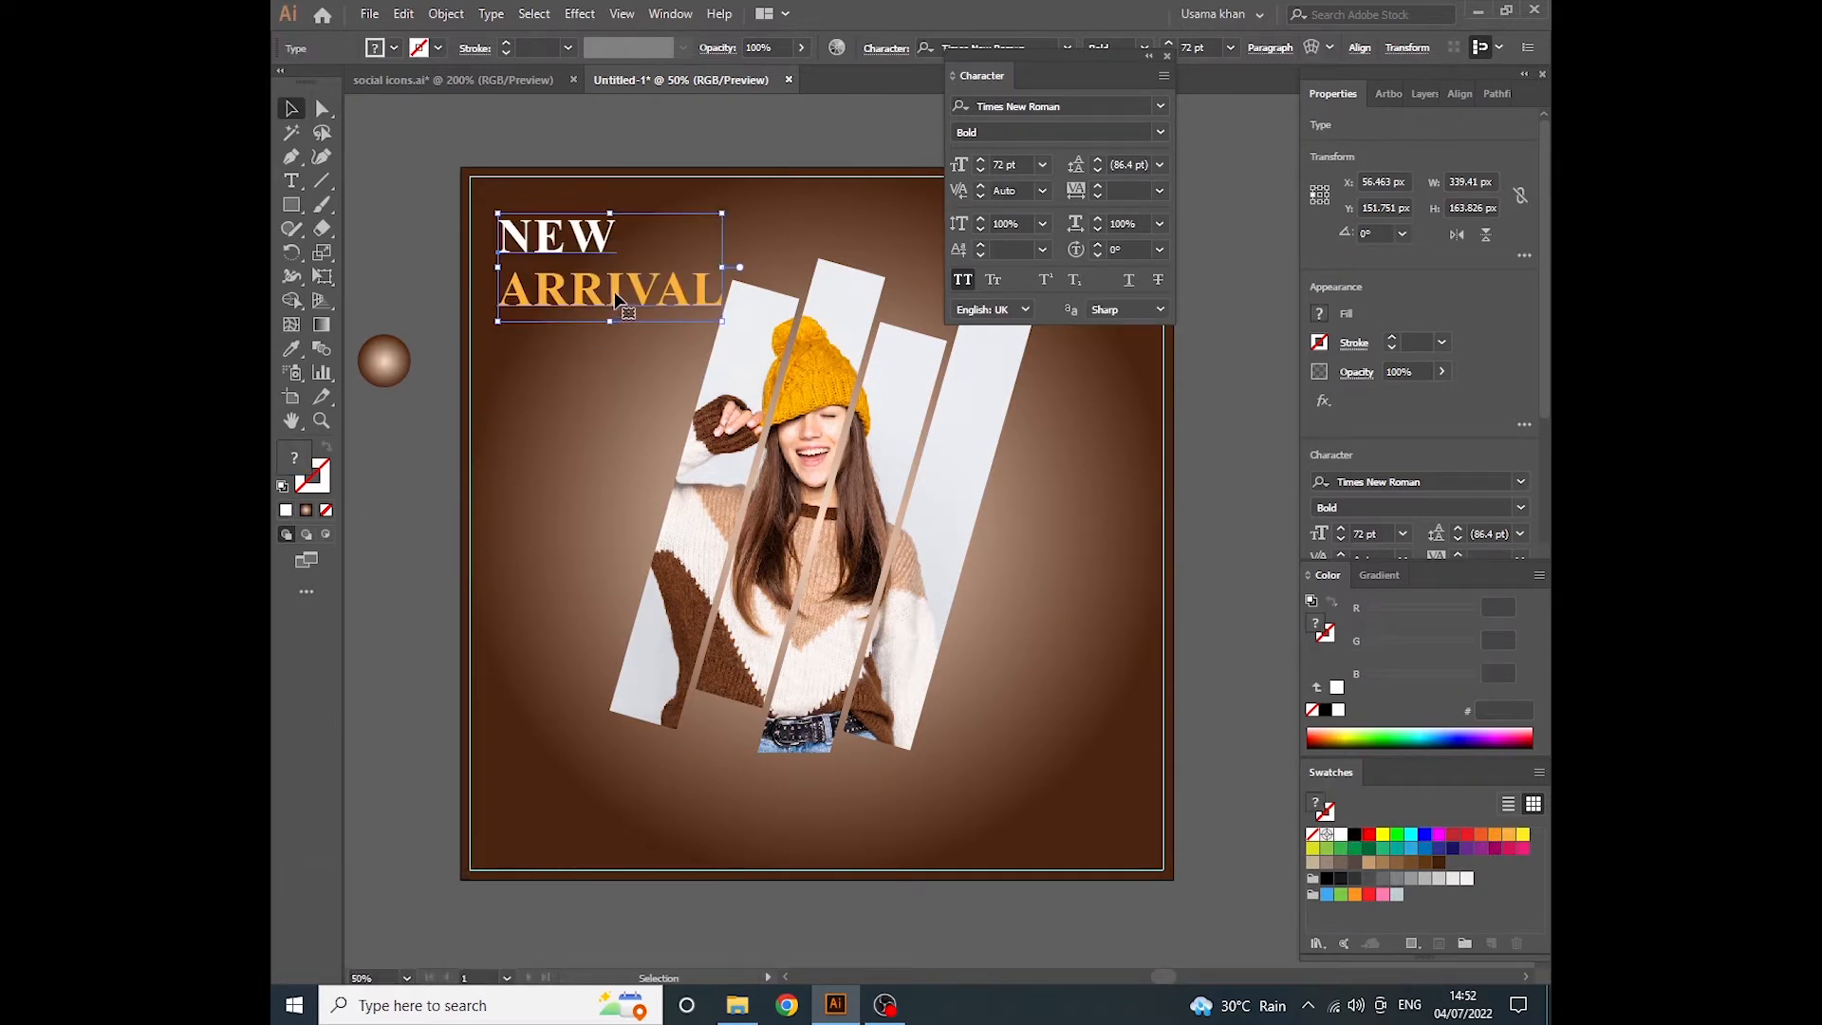
# - Add a third heading line reading "COLLECTION" below ARRIVAL
pyautogui.doubleClick(700, 304)
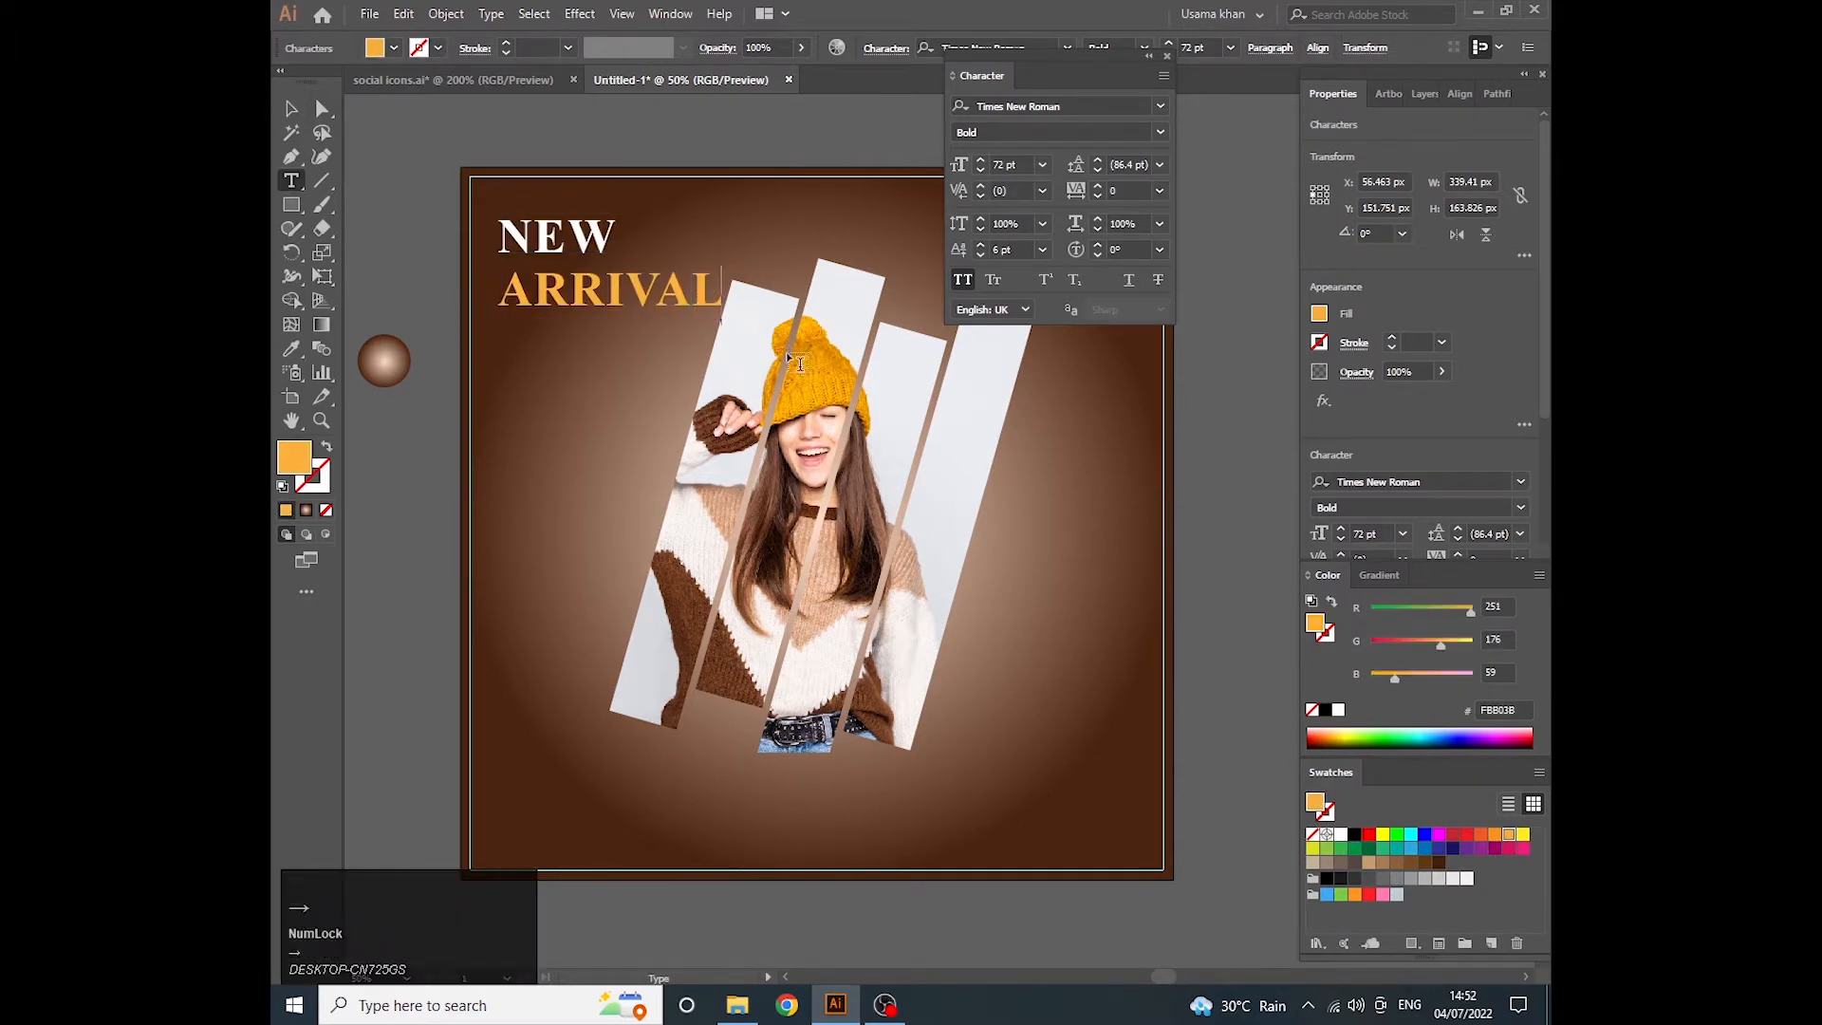
pyautogui.write('CO')
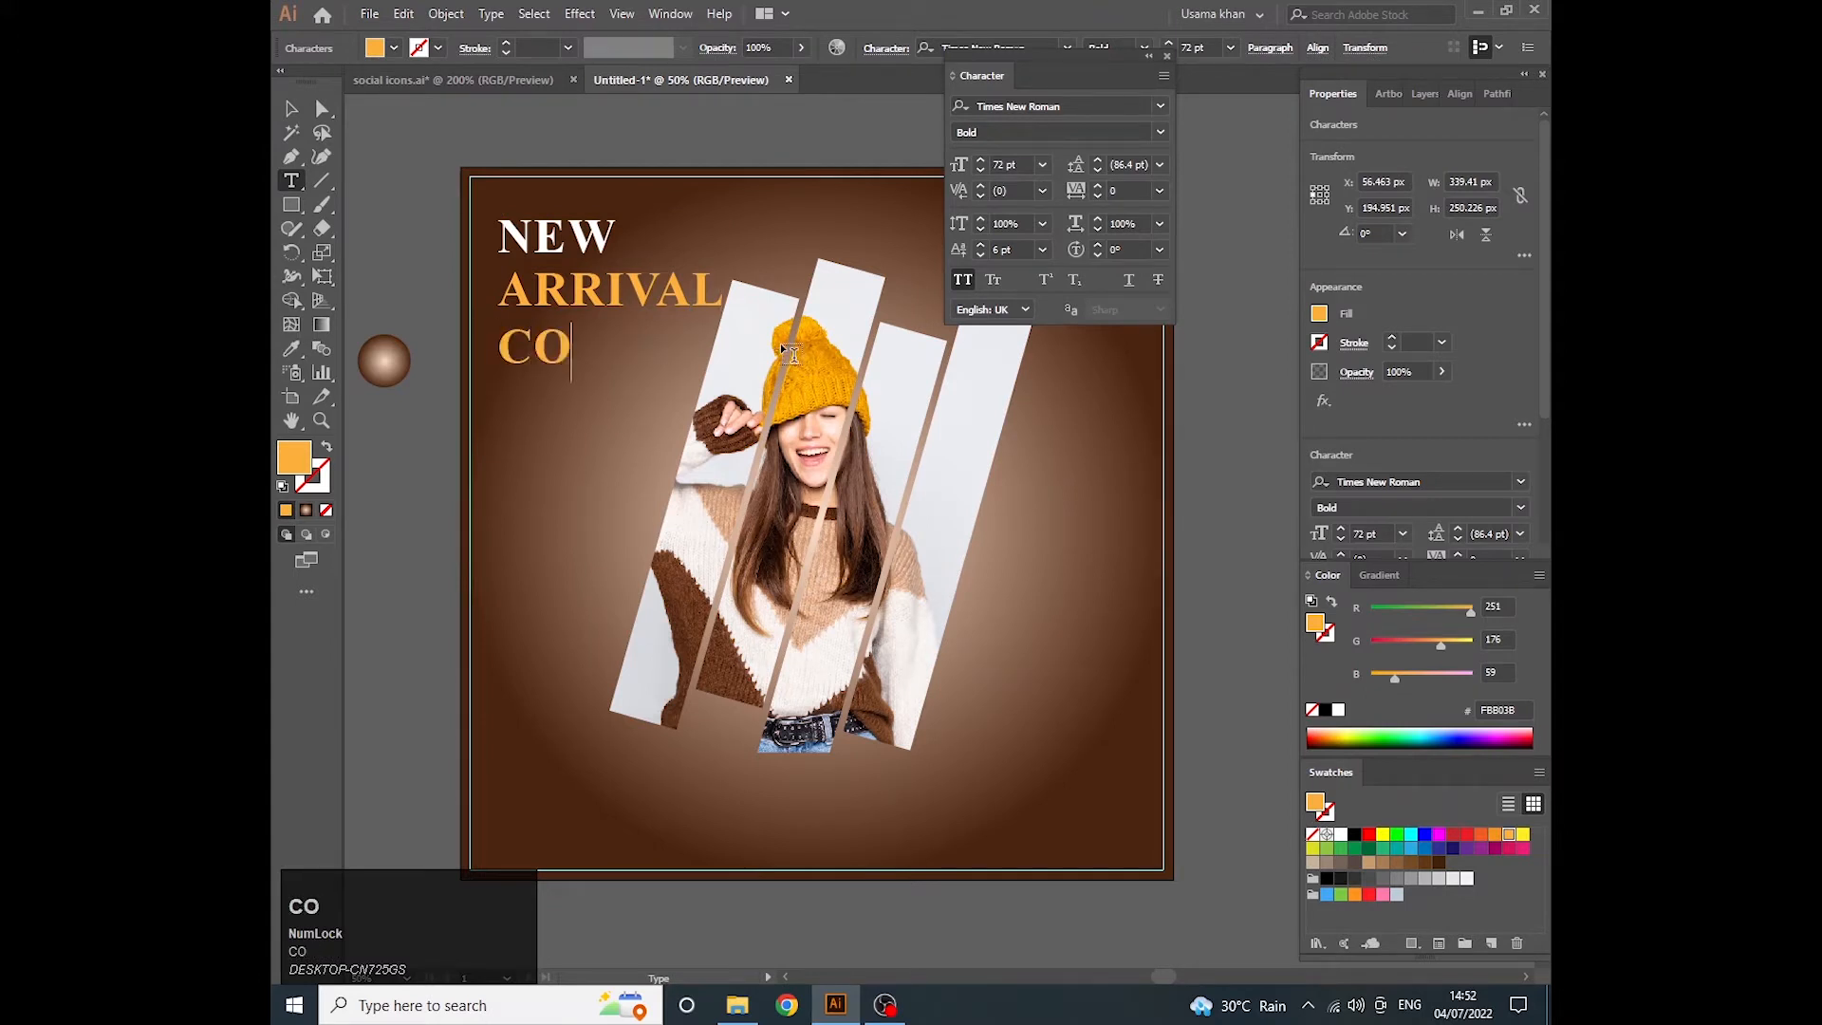
pyautogui.write('LLECTION')
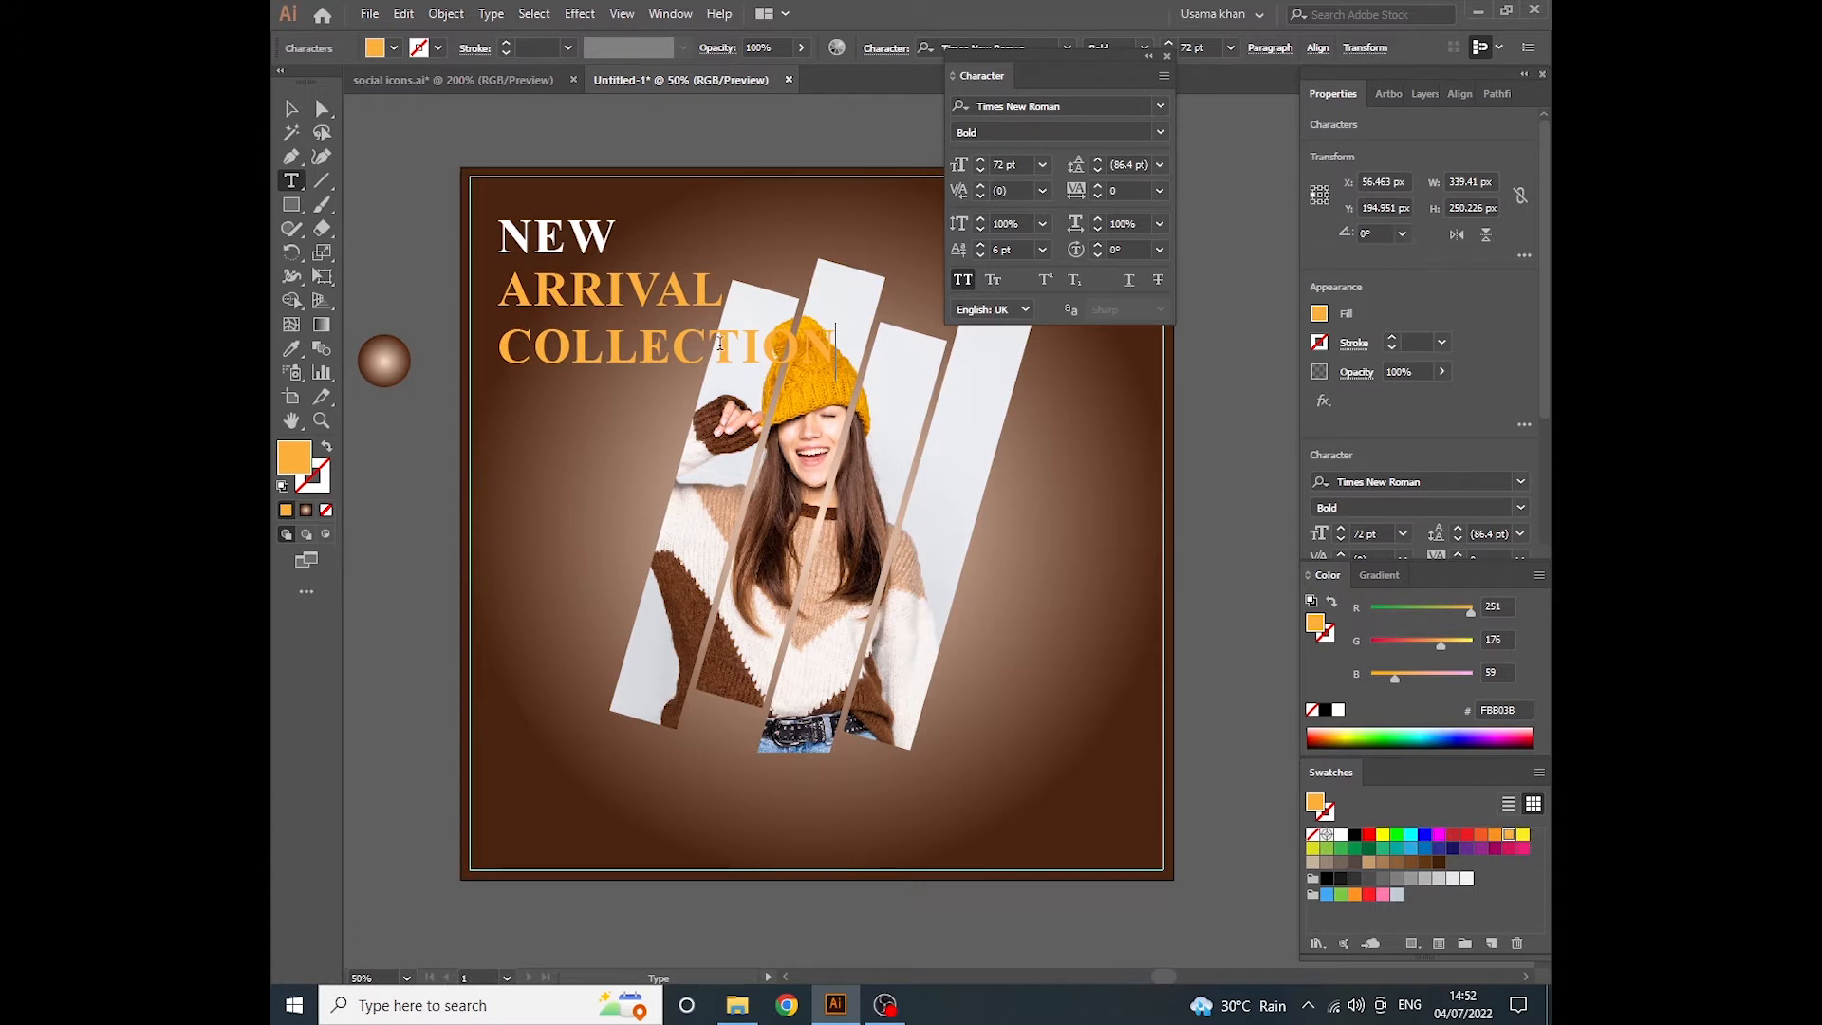
# - Set the word COLLECTION to a font size of 36 pt with a tracking of 200
pyautogui.moveTo(499, 348); pyautogui.dragTo(1169, 635)
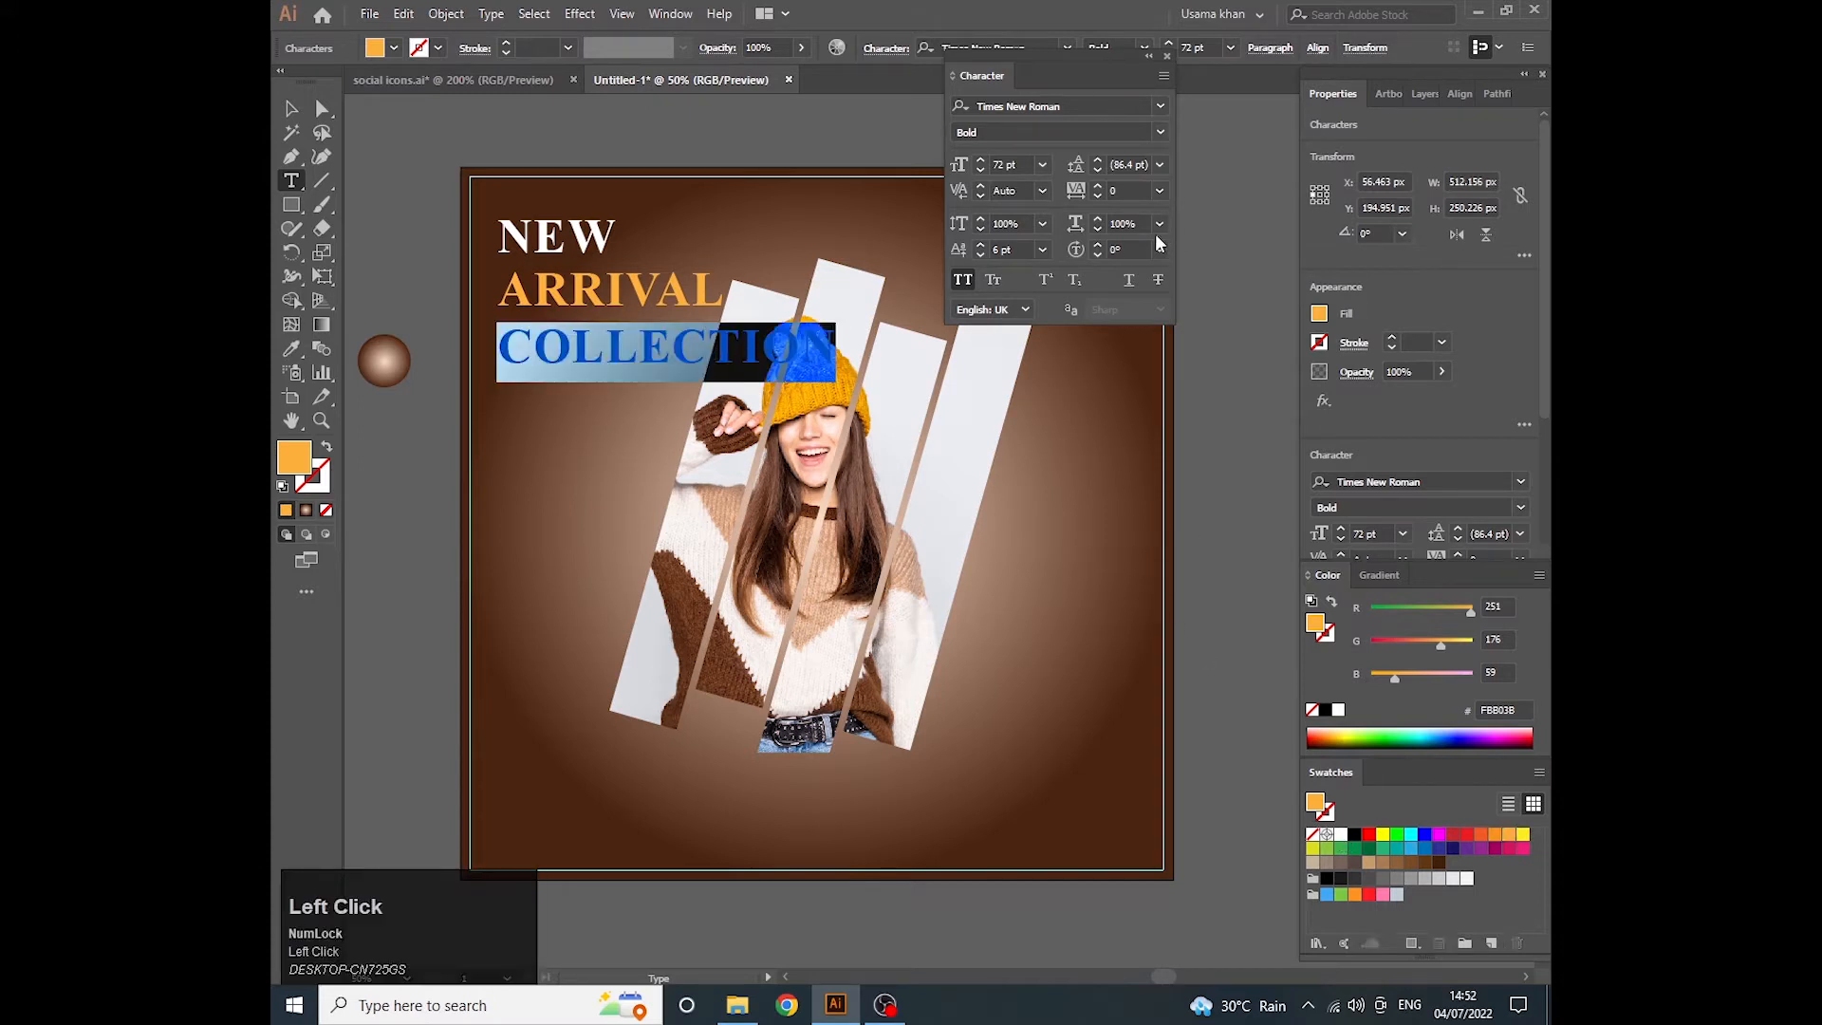
pyautogui.click(1043, 165)
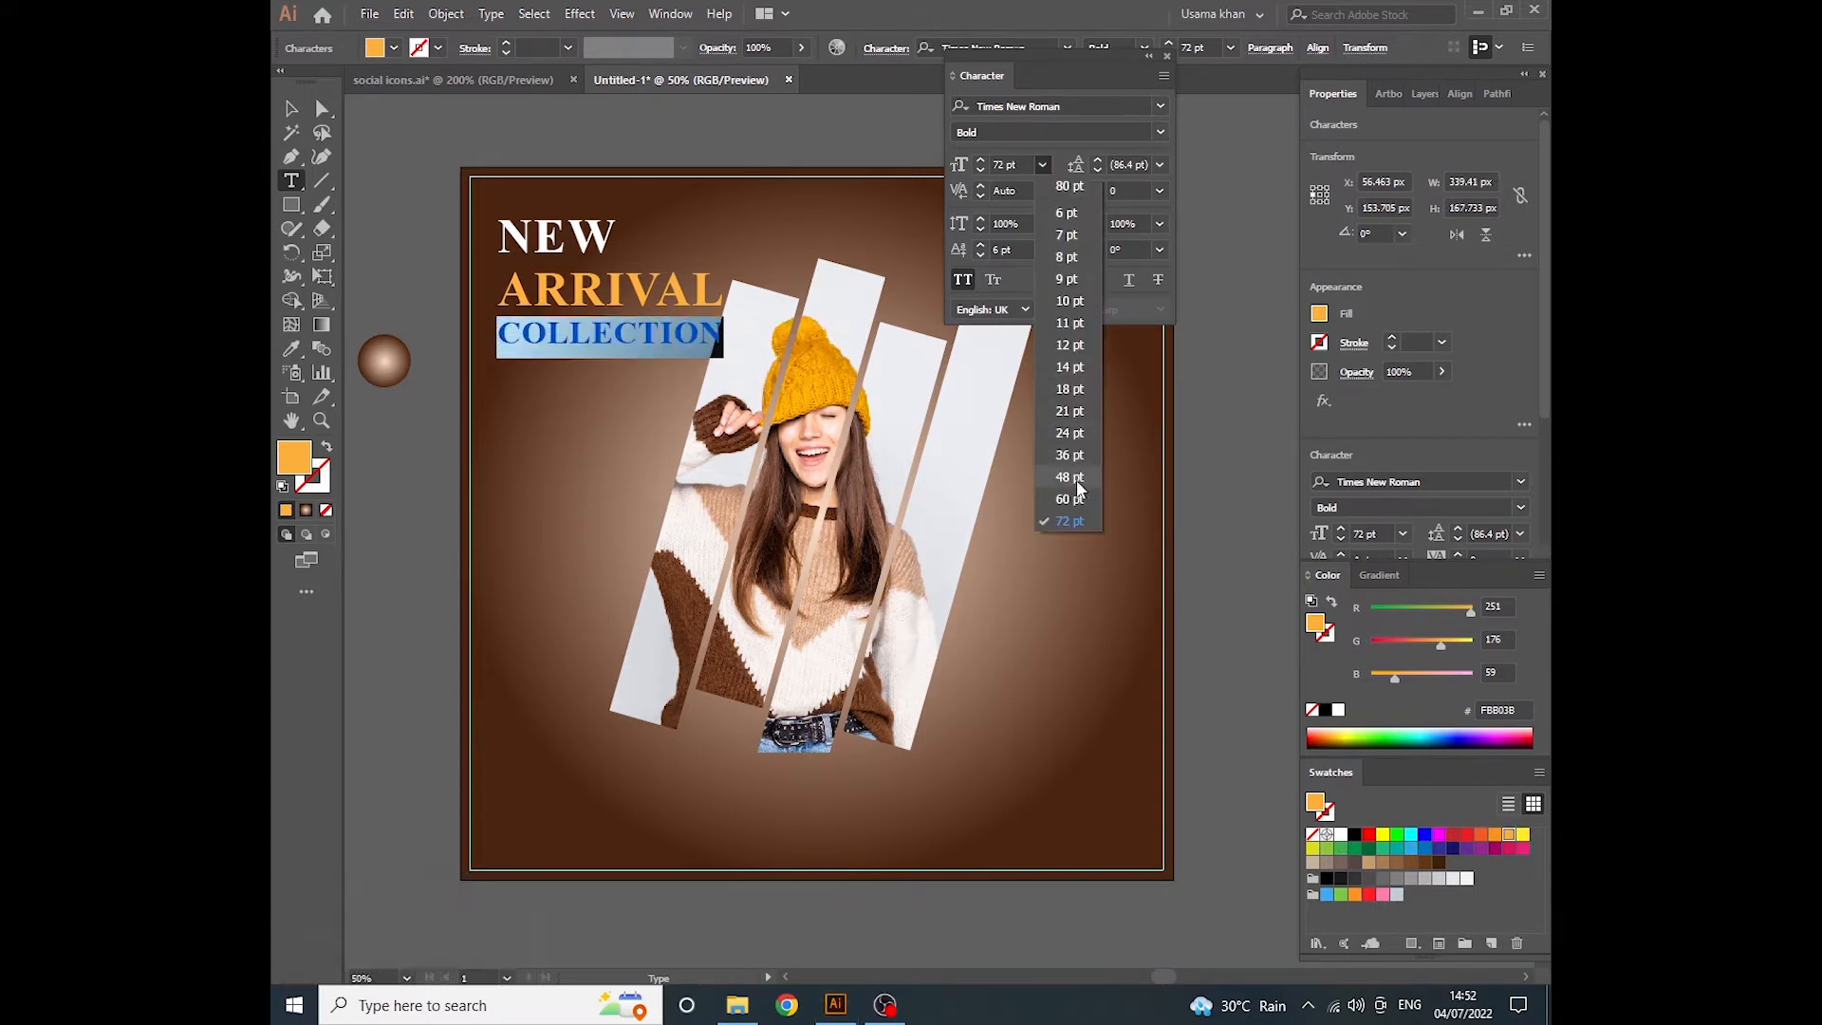
pyautogui.click(1076, 478)
pyautogui.click(1042, 164)
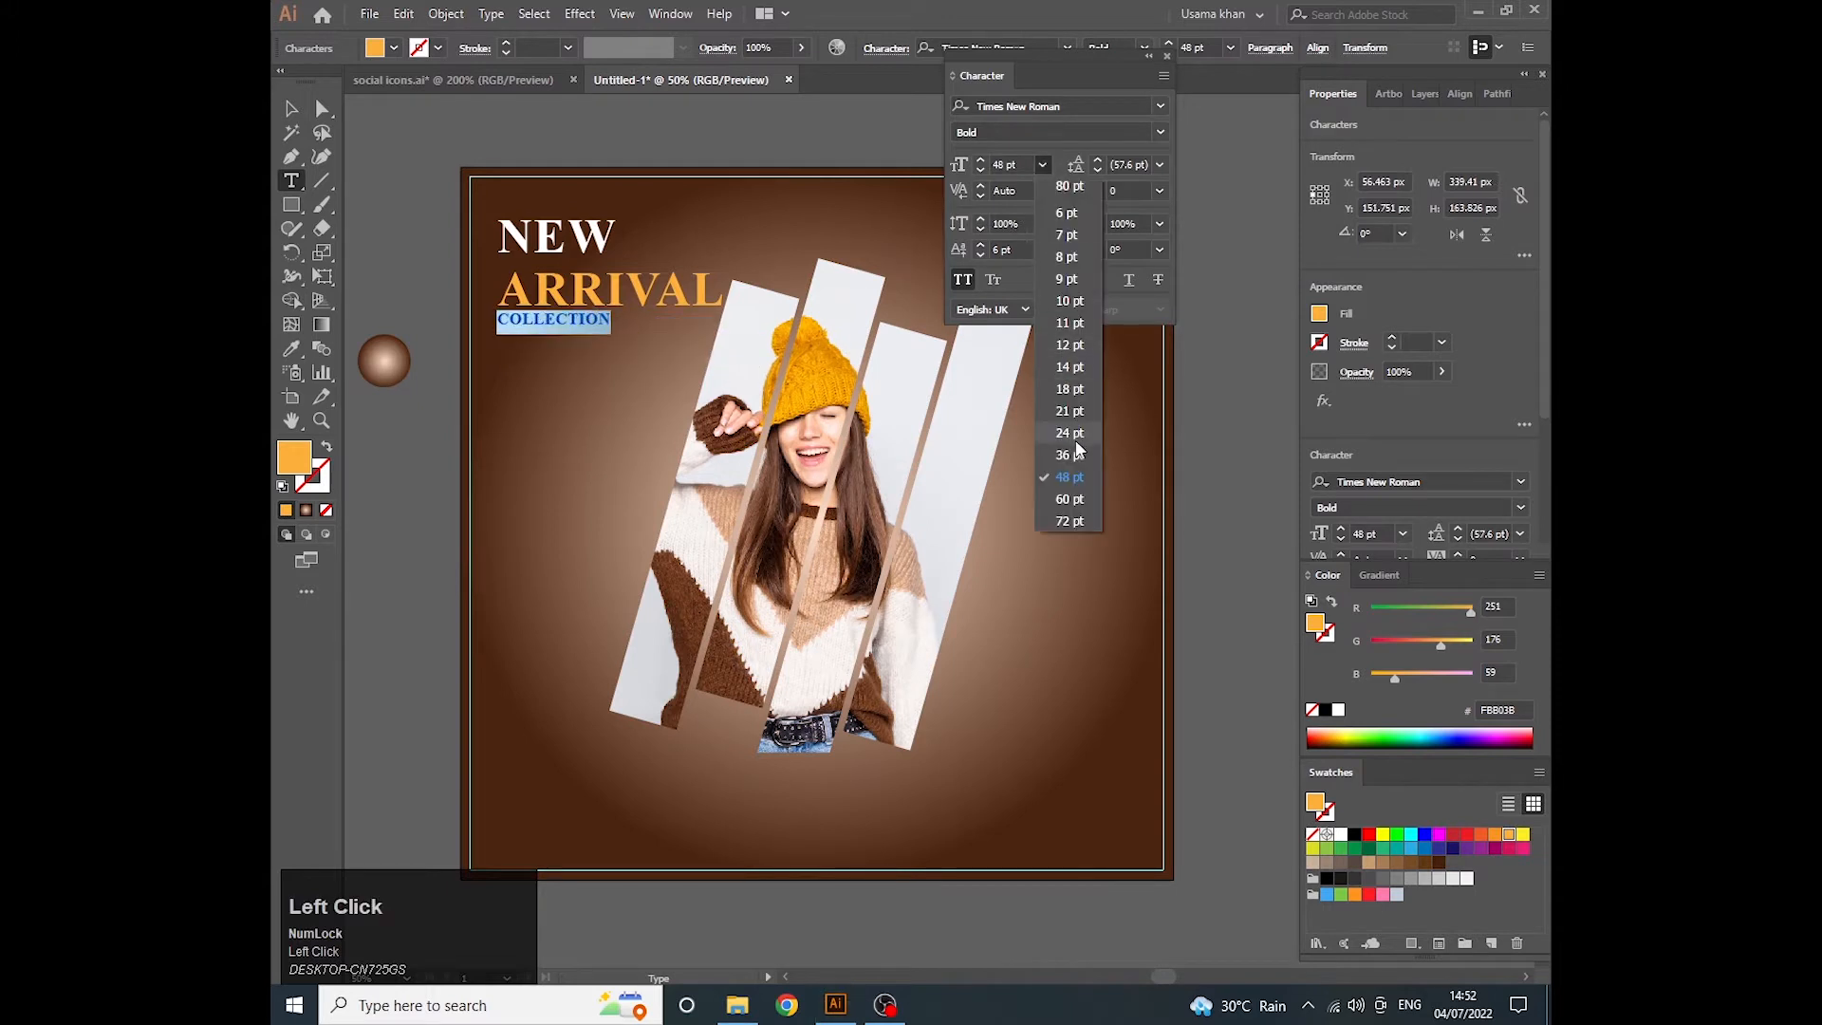
pyautogui.click(1071, 455)
pyautogui.click(1160, 191)
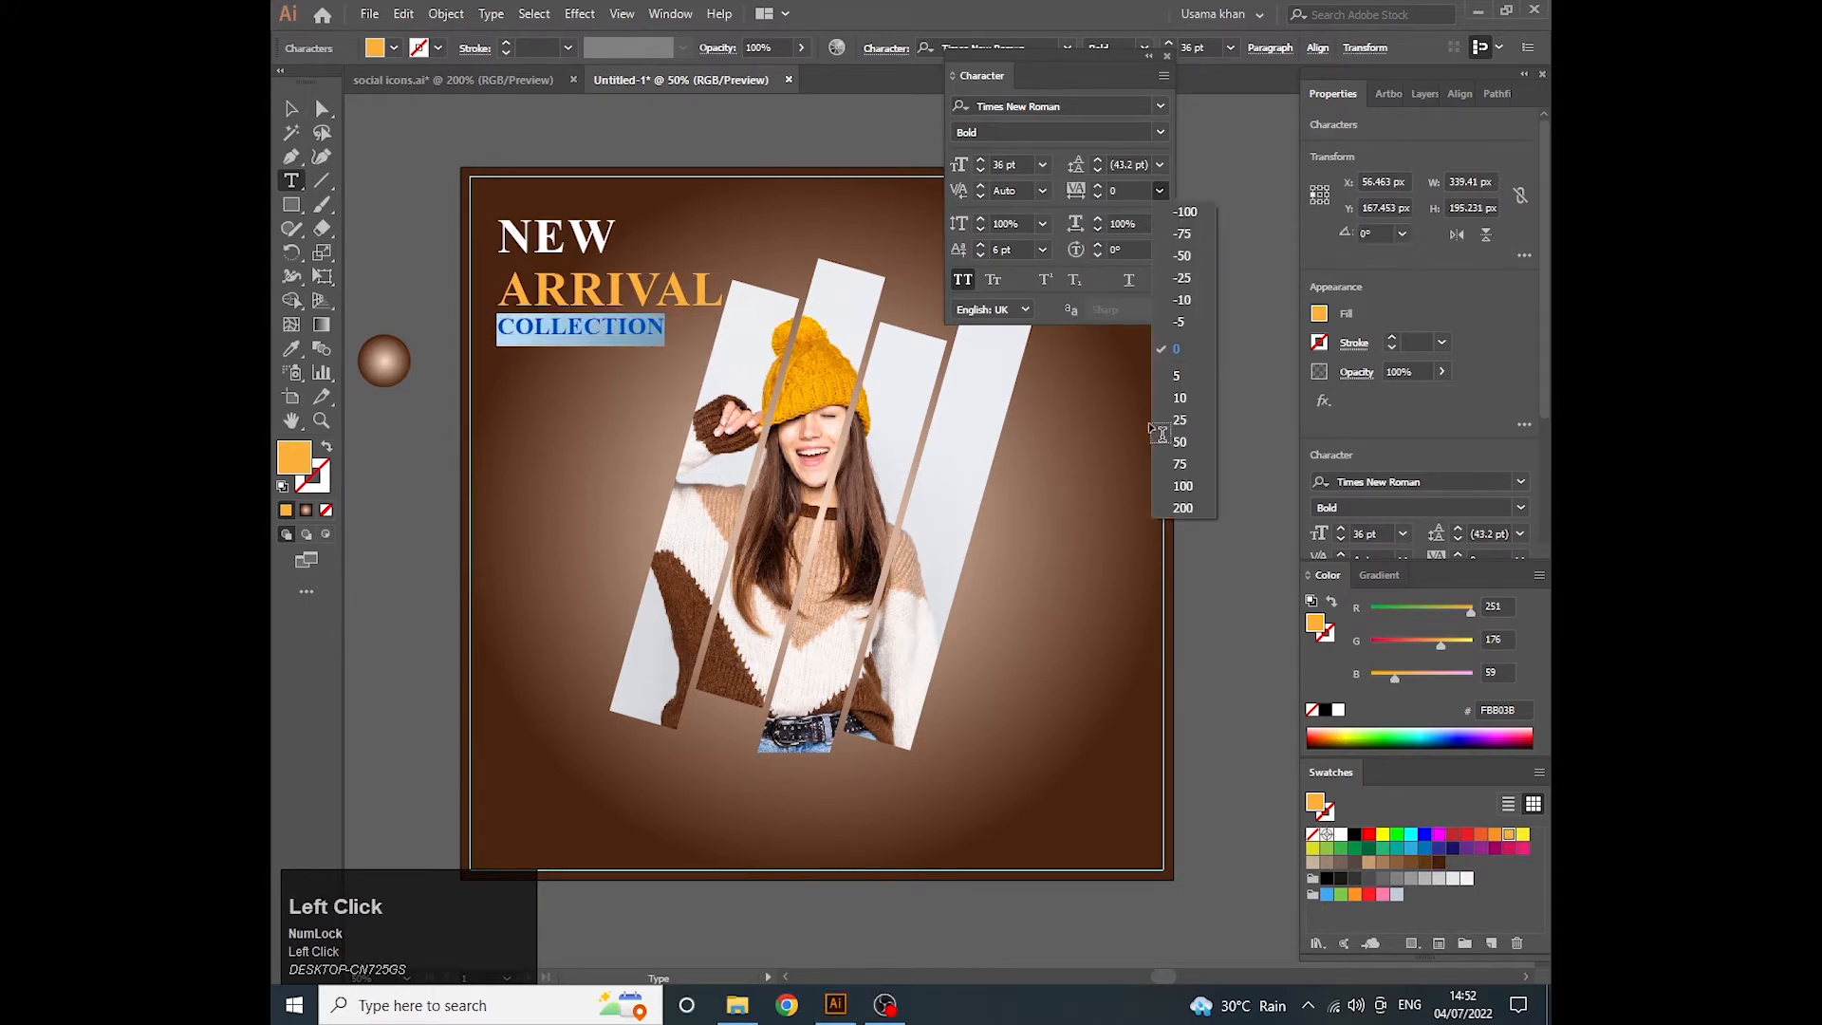
pyautogui.click(1183, 507)
pyautogui.click(1111, 109)
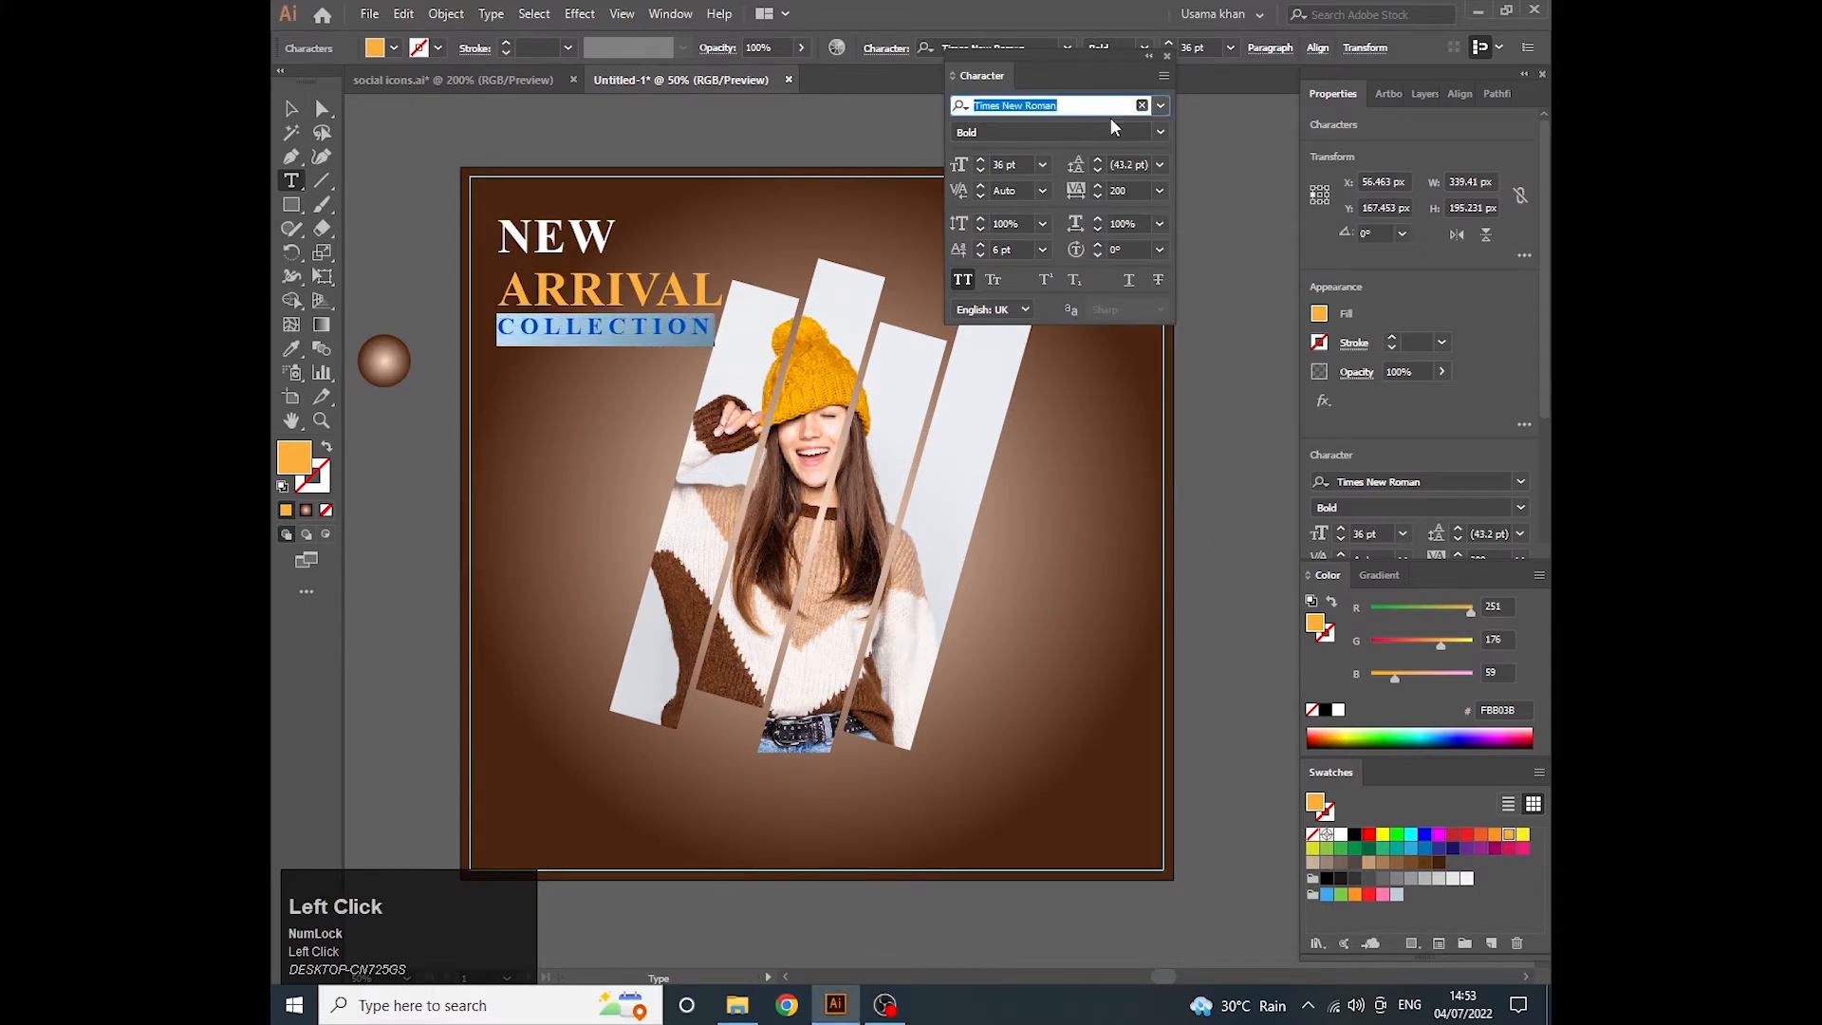
pyautogui.press('BackSpace')
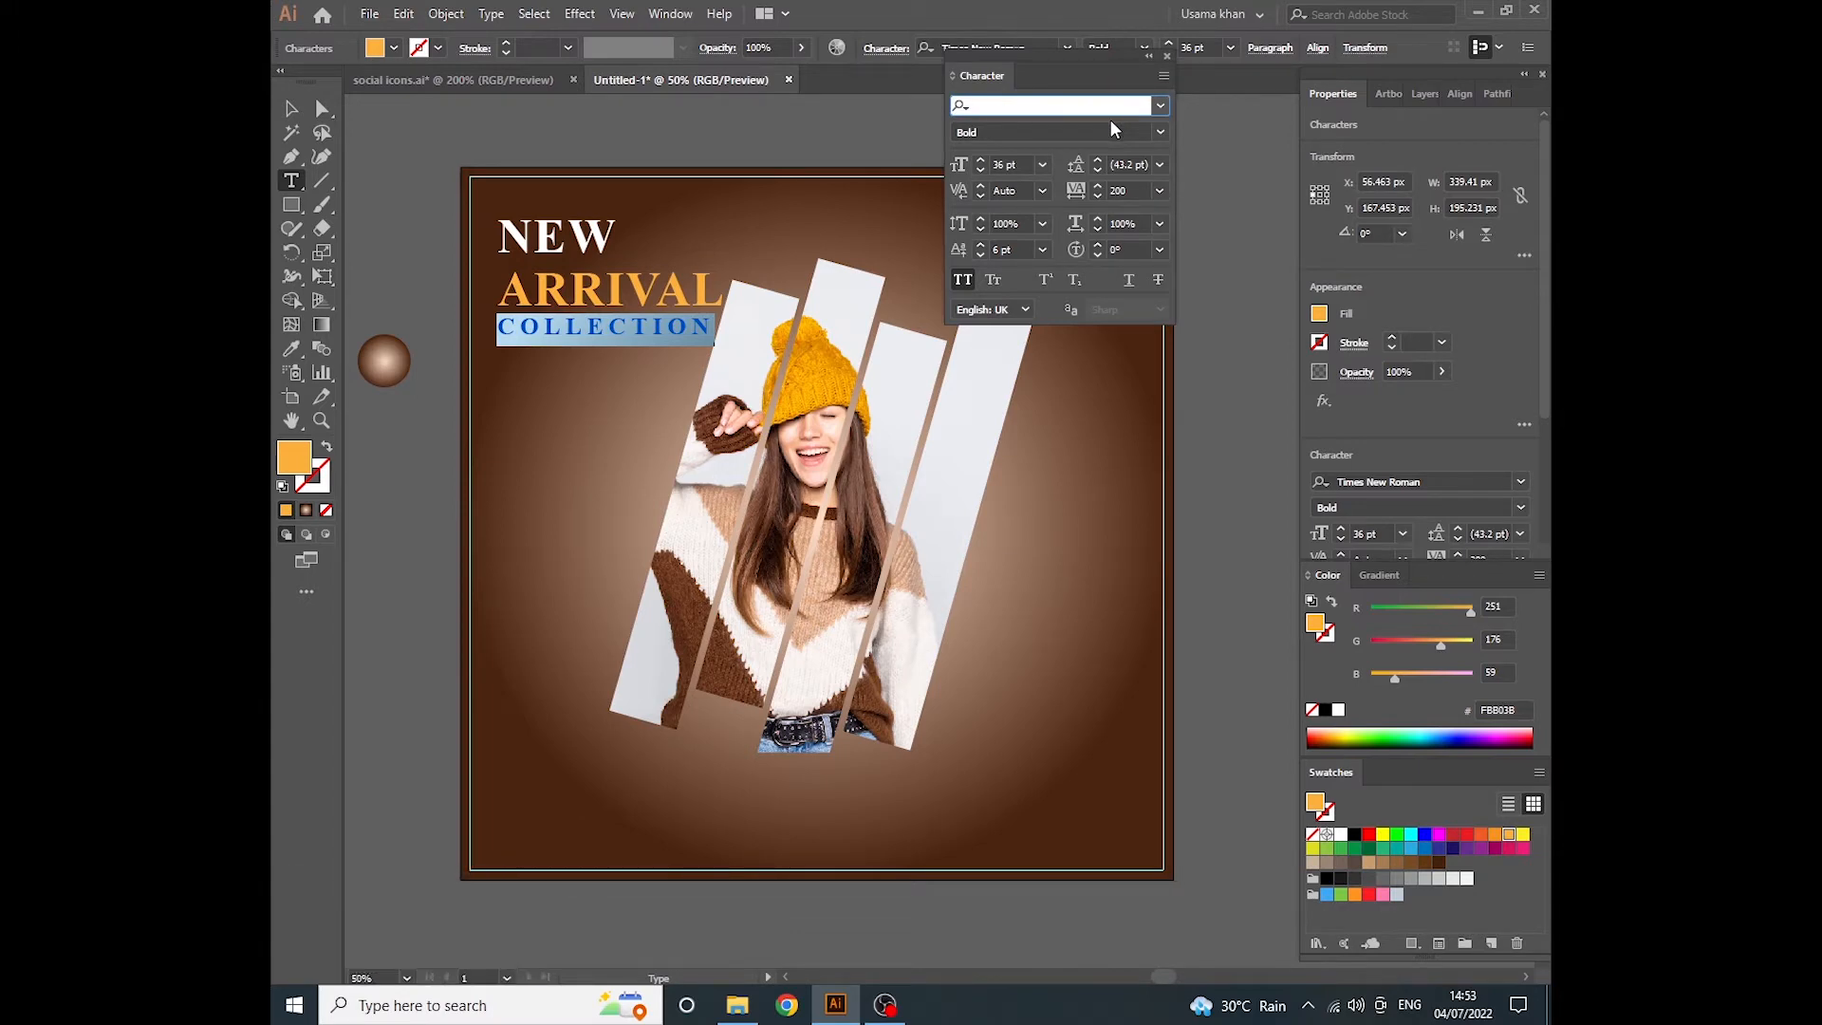
pyautogui.write('arial')
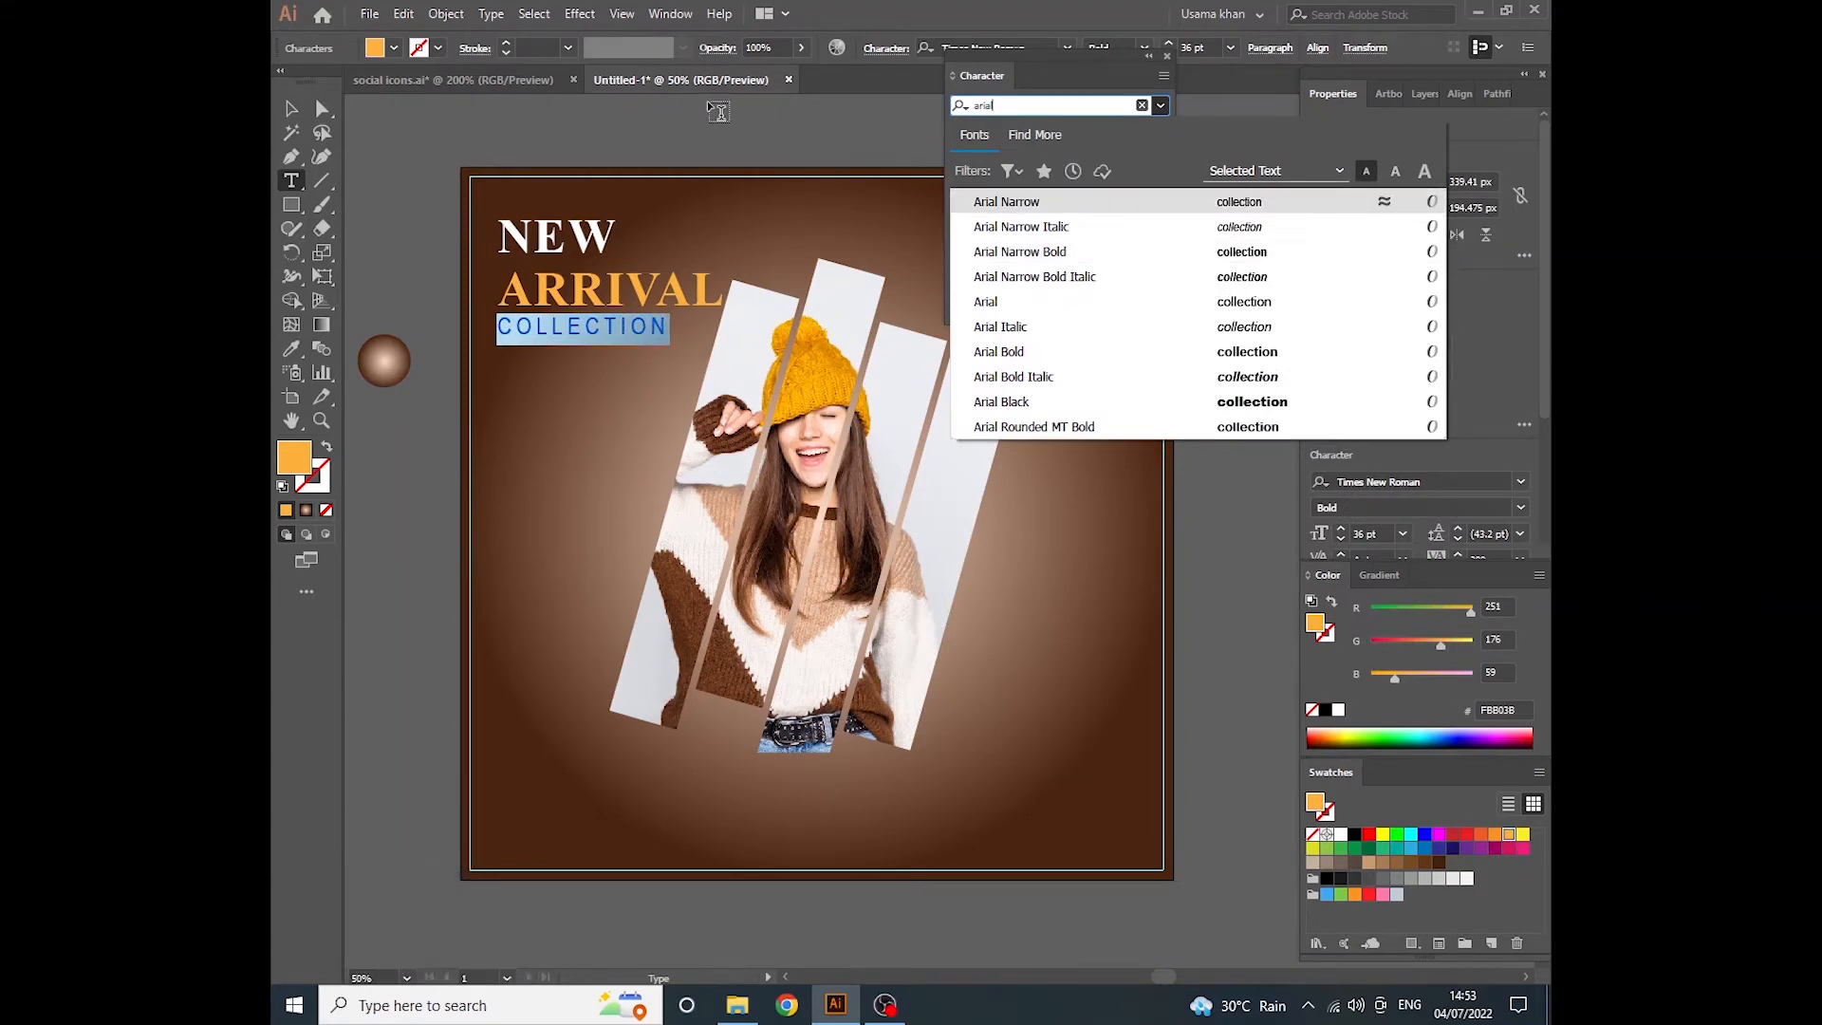
pyautogui.press('Escape')
pyautogui.press('Escape')
# - Colour the word COLLECTION white
pyautogui.click(635, 328)
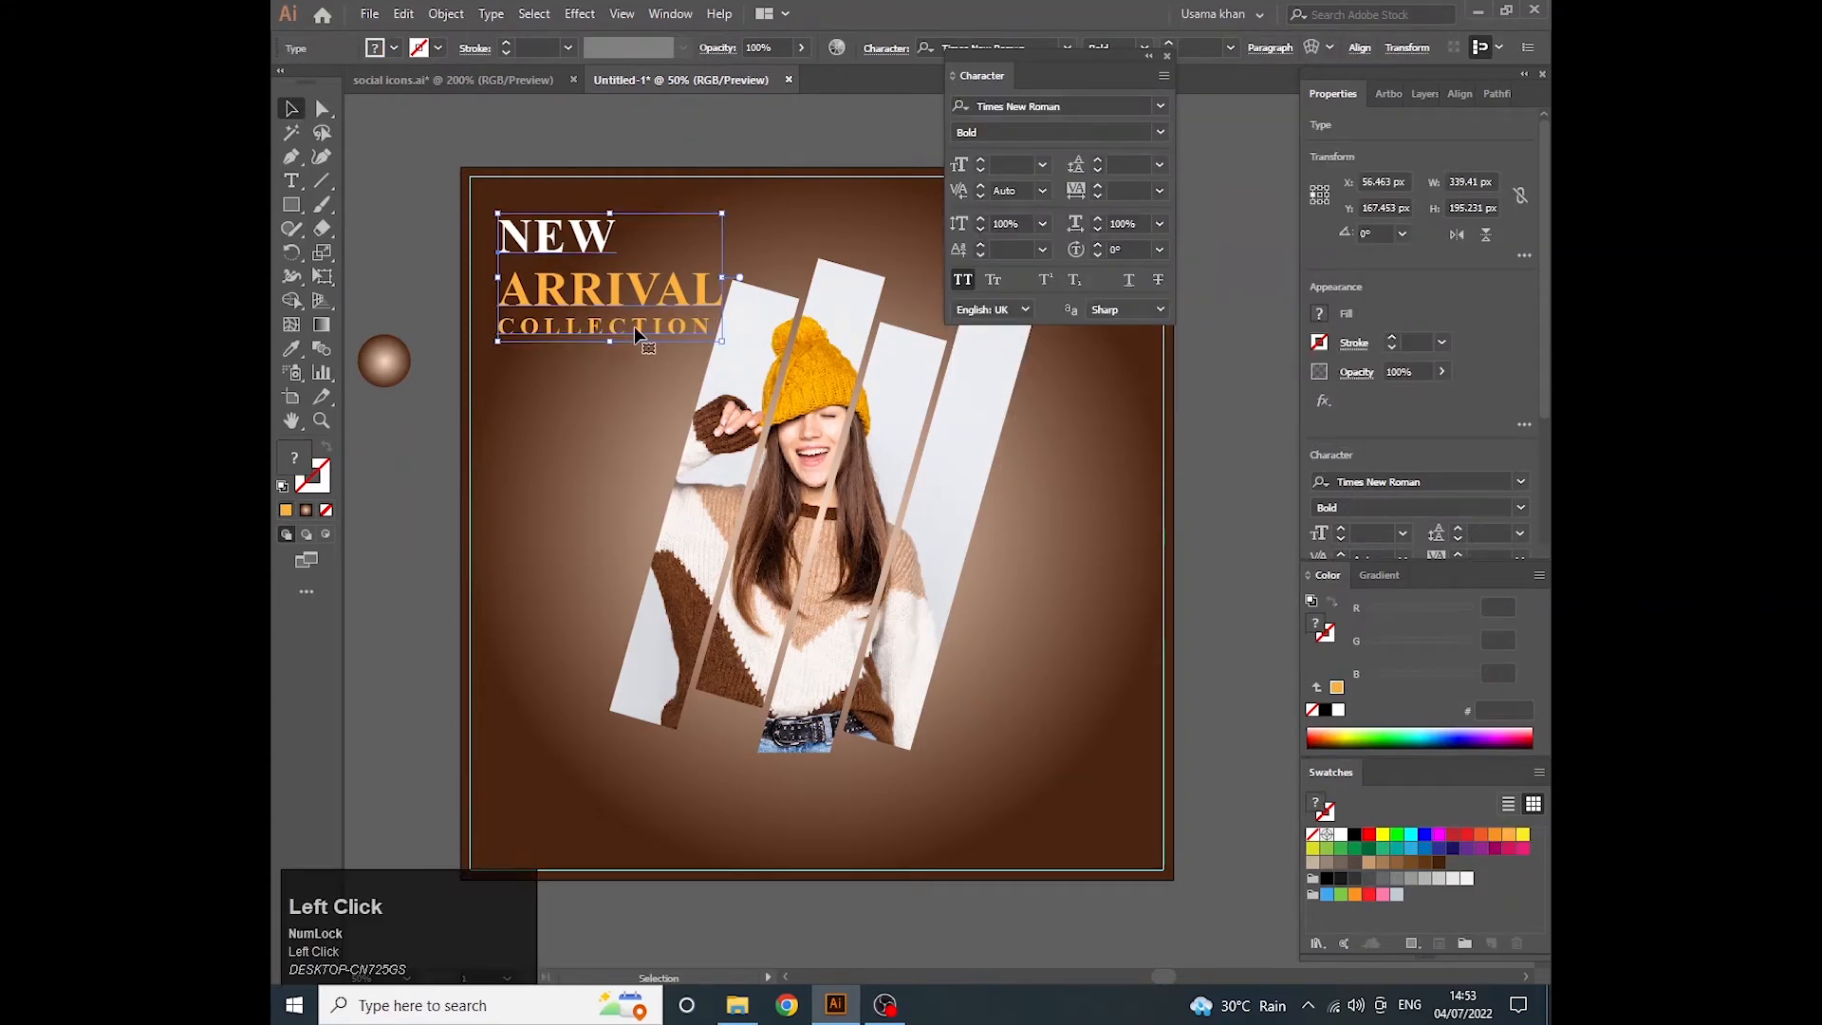
pyautogui.doubleClick(635, 329)
pyautogui.click(1341, 833)
pyautogui.press('Escape')
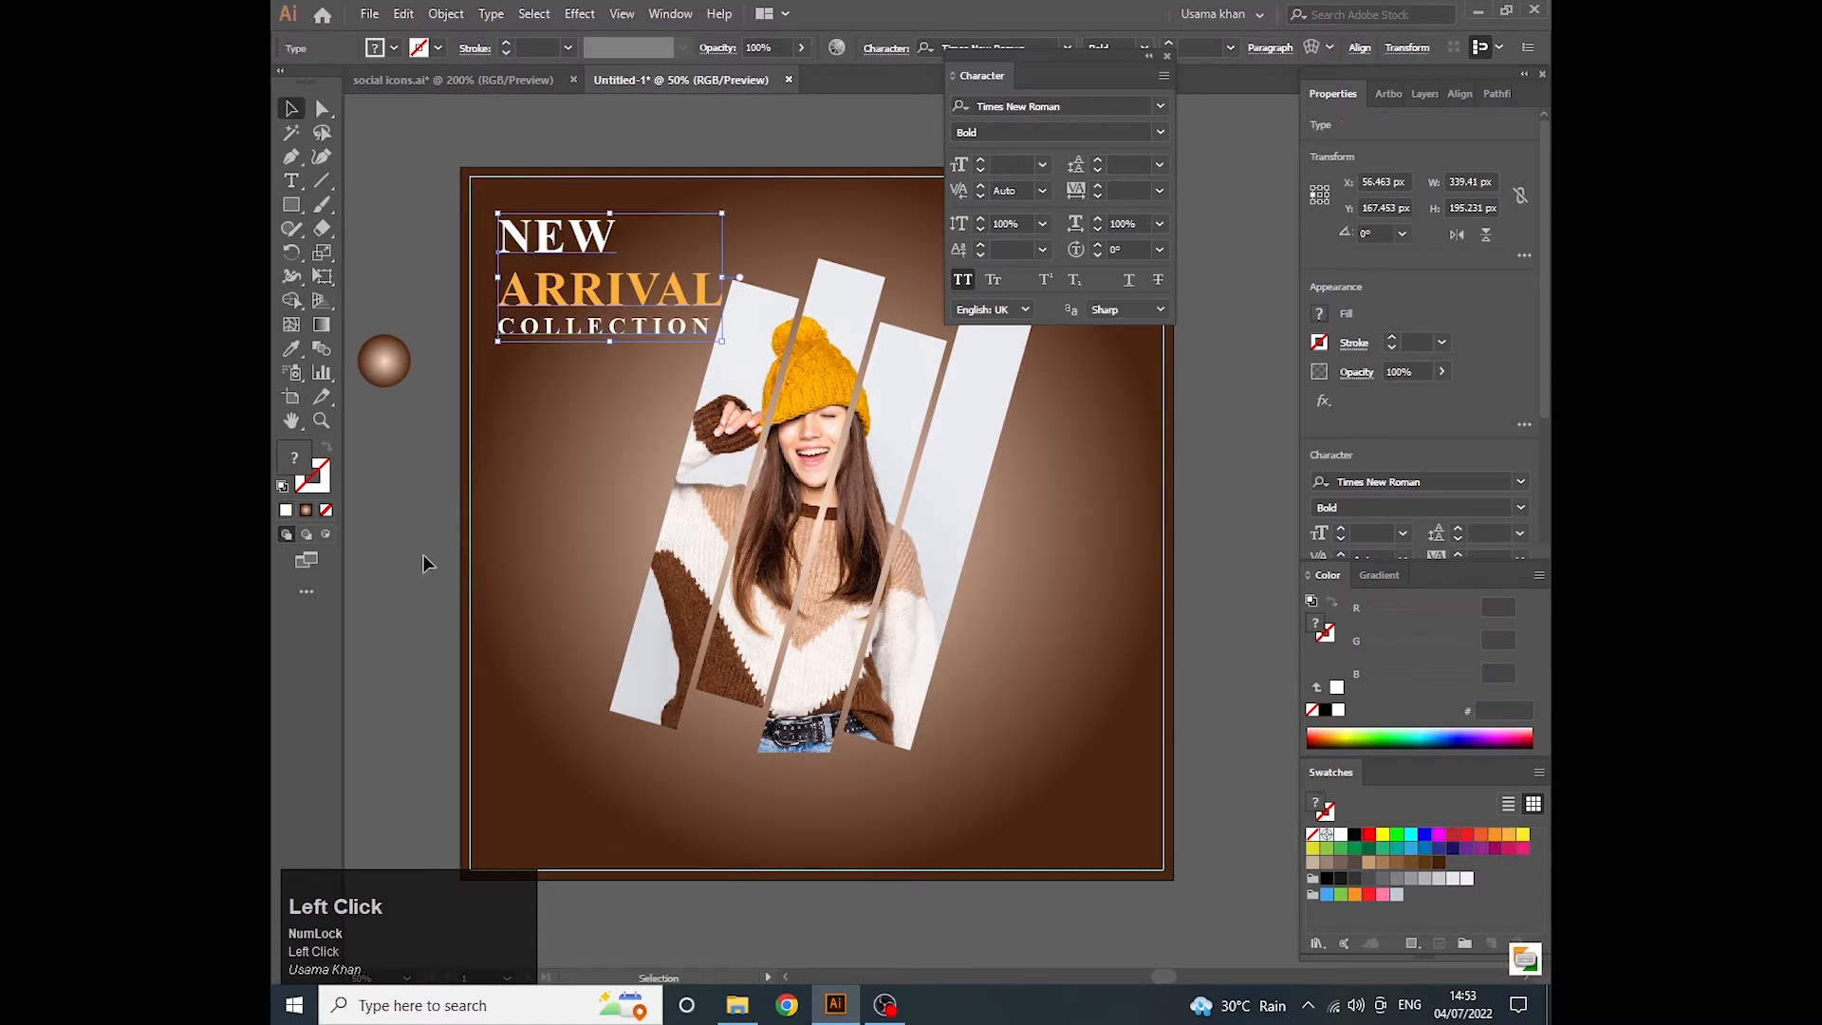
pyautogui.click(424, 555)
# - Move the three-line heading into the upper-left corner of the artboard's margin guides
pyautogui.scroll(1, 605, 313)
pyautogui.moveTo(643, 277); pyautogui.dragTo(575, 232)
pyautogui.click(571, 327)
pyautogui.scroll(-2, 580, 196)
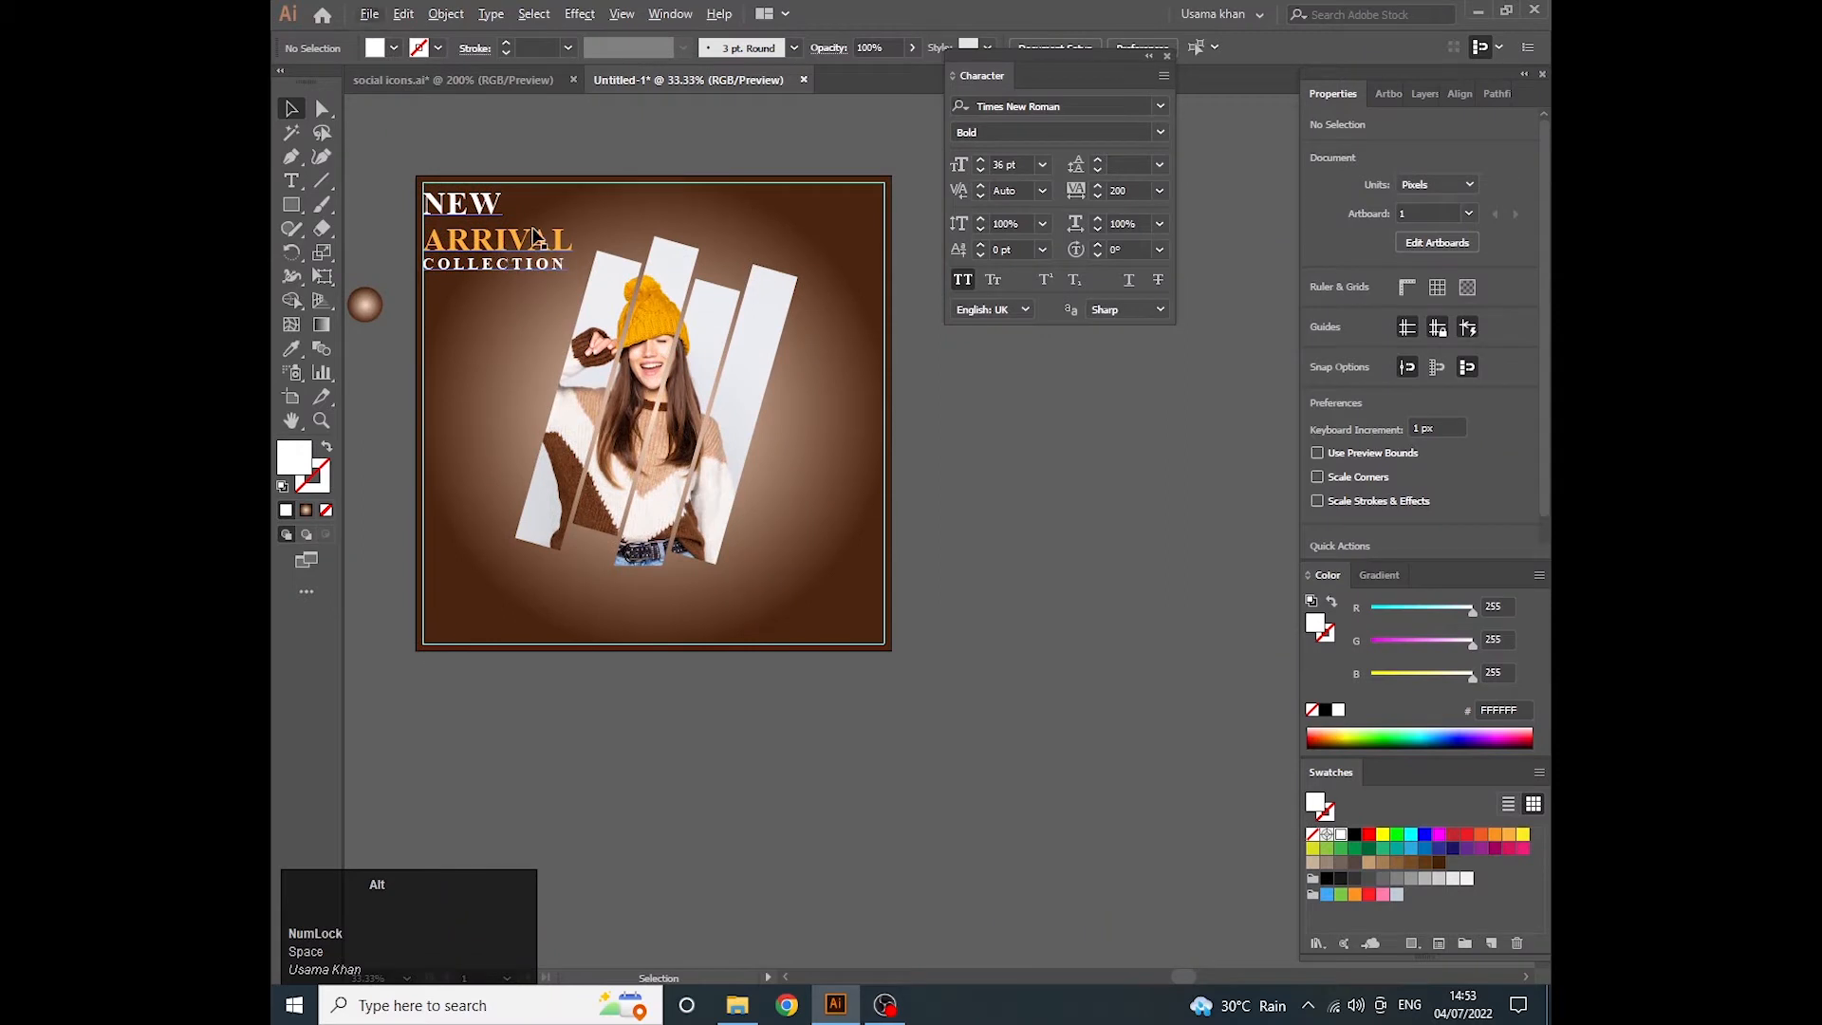
# - Try to change the COLLECTION line to Arial Bold with only the text cursor placed in it
pyautogui.click(509, 248)
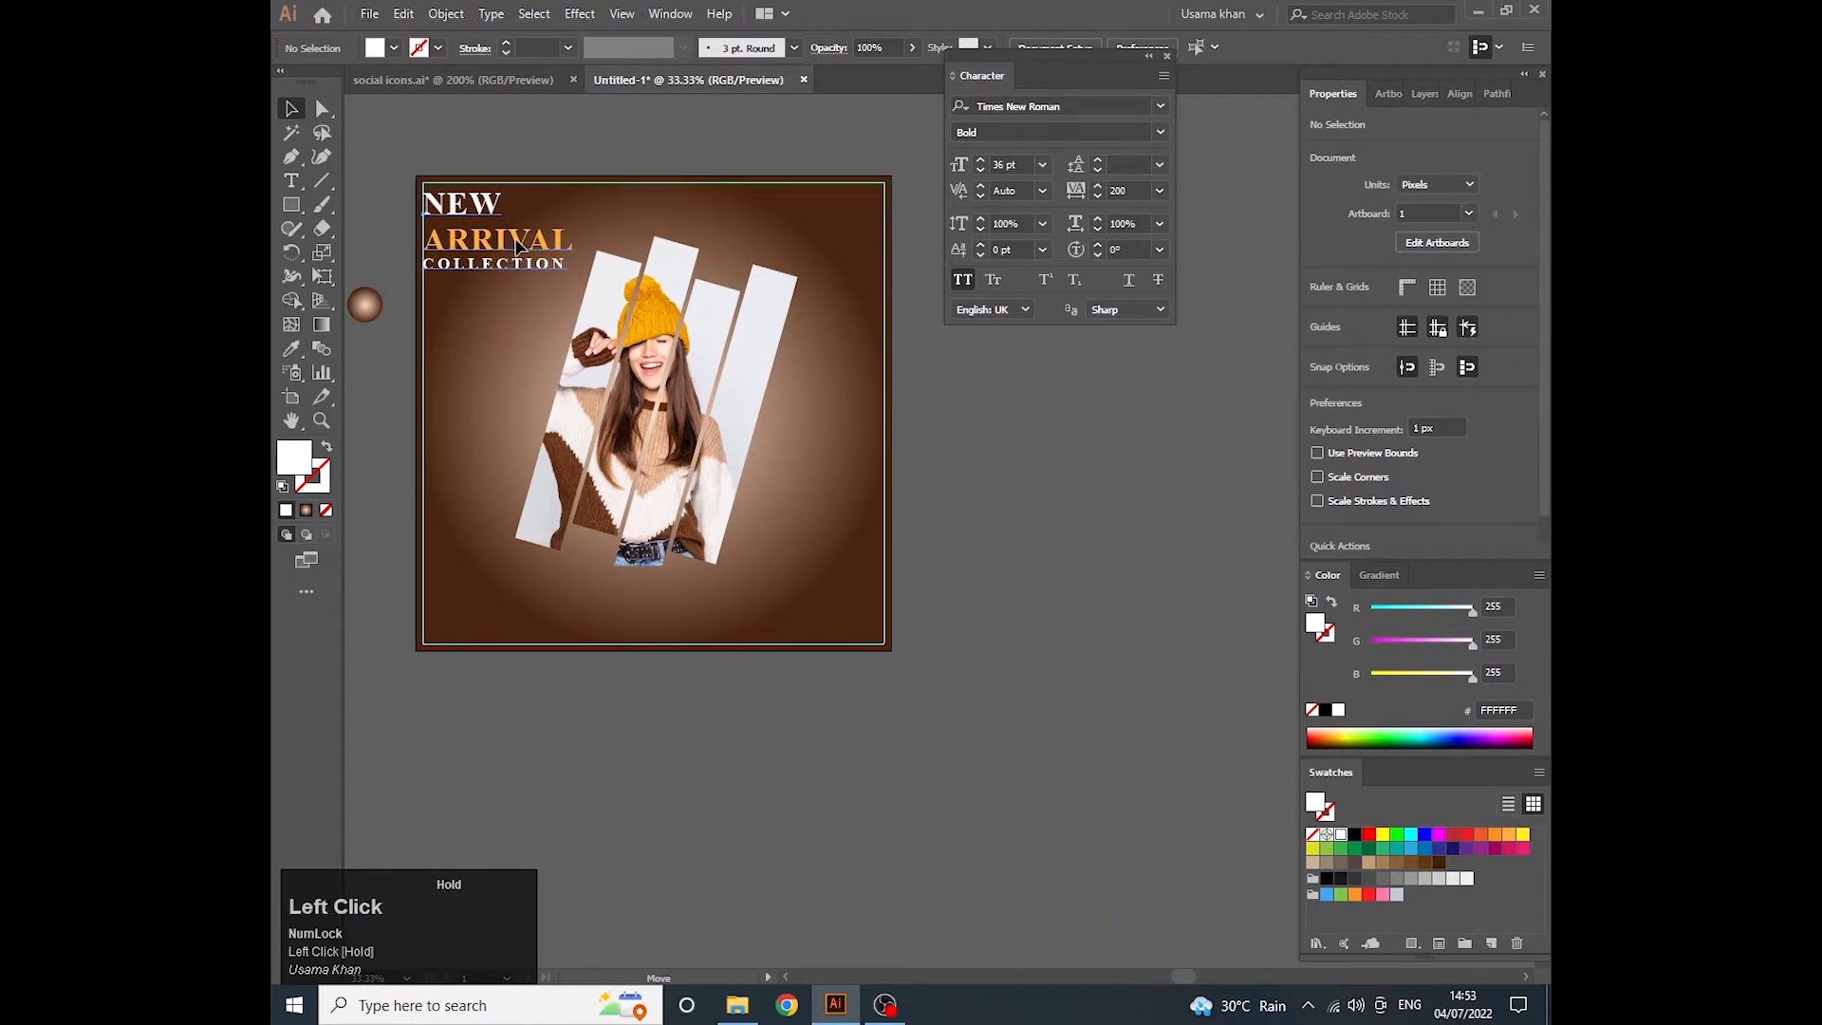
pyautogui.doubleClick(562, 266)
pyautogui.press('Right')
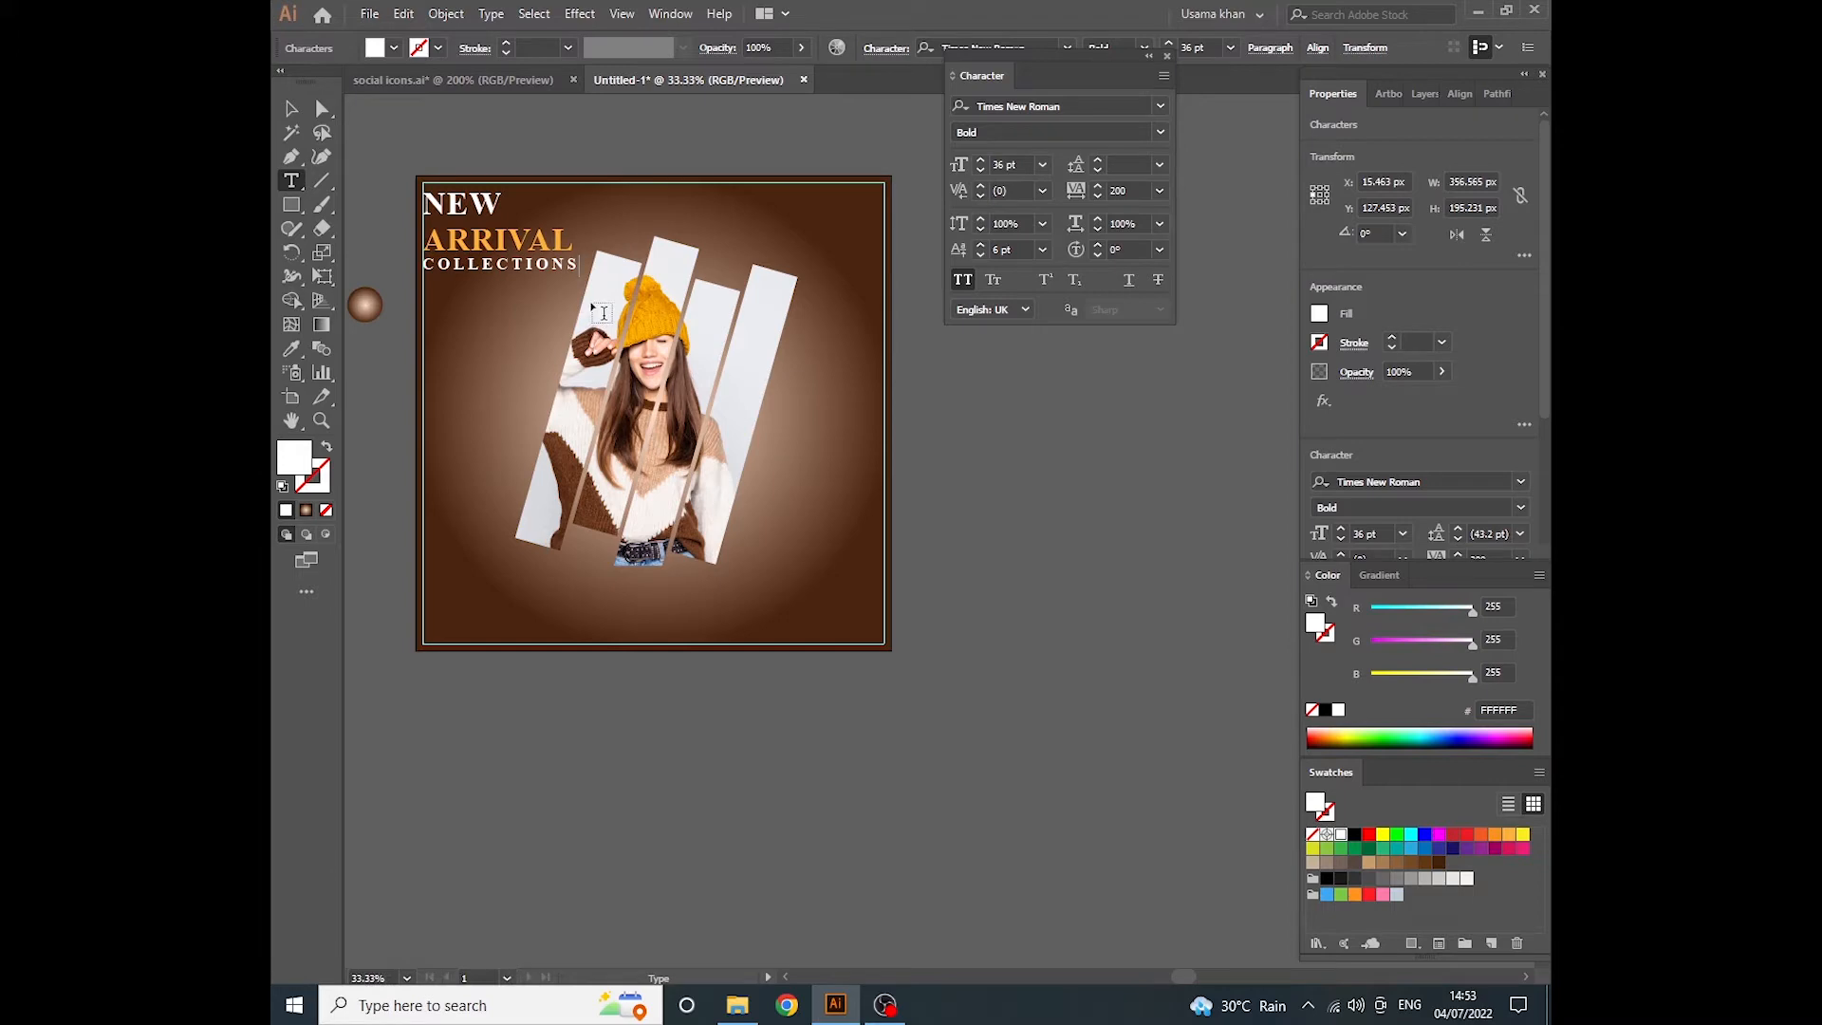
pyautogui.click(1089, 108)
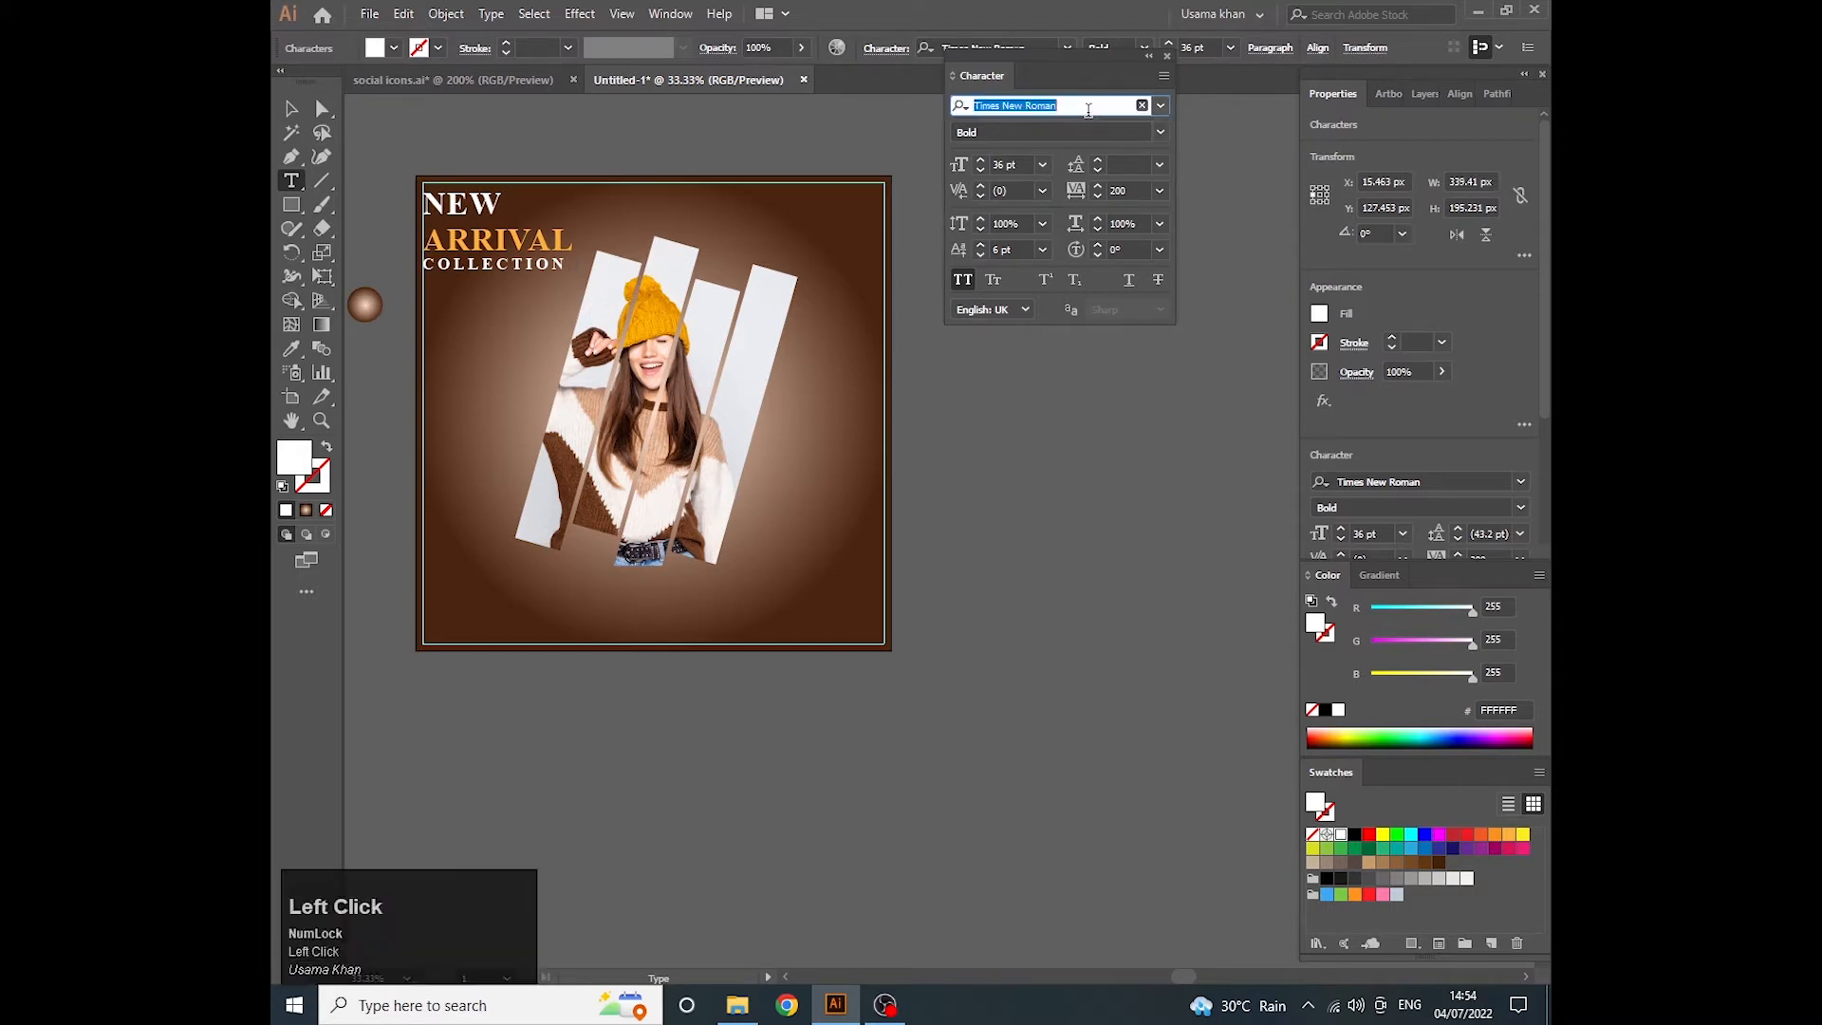
pyautogui.write('aria')
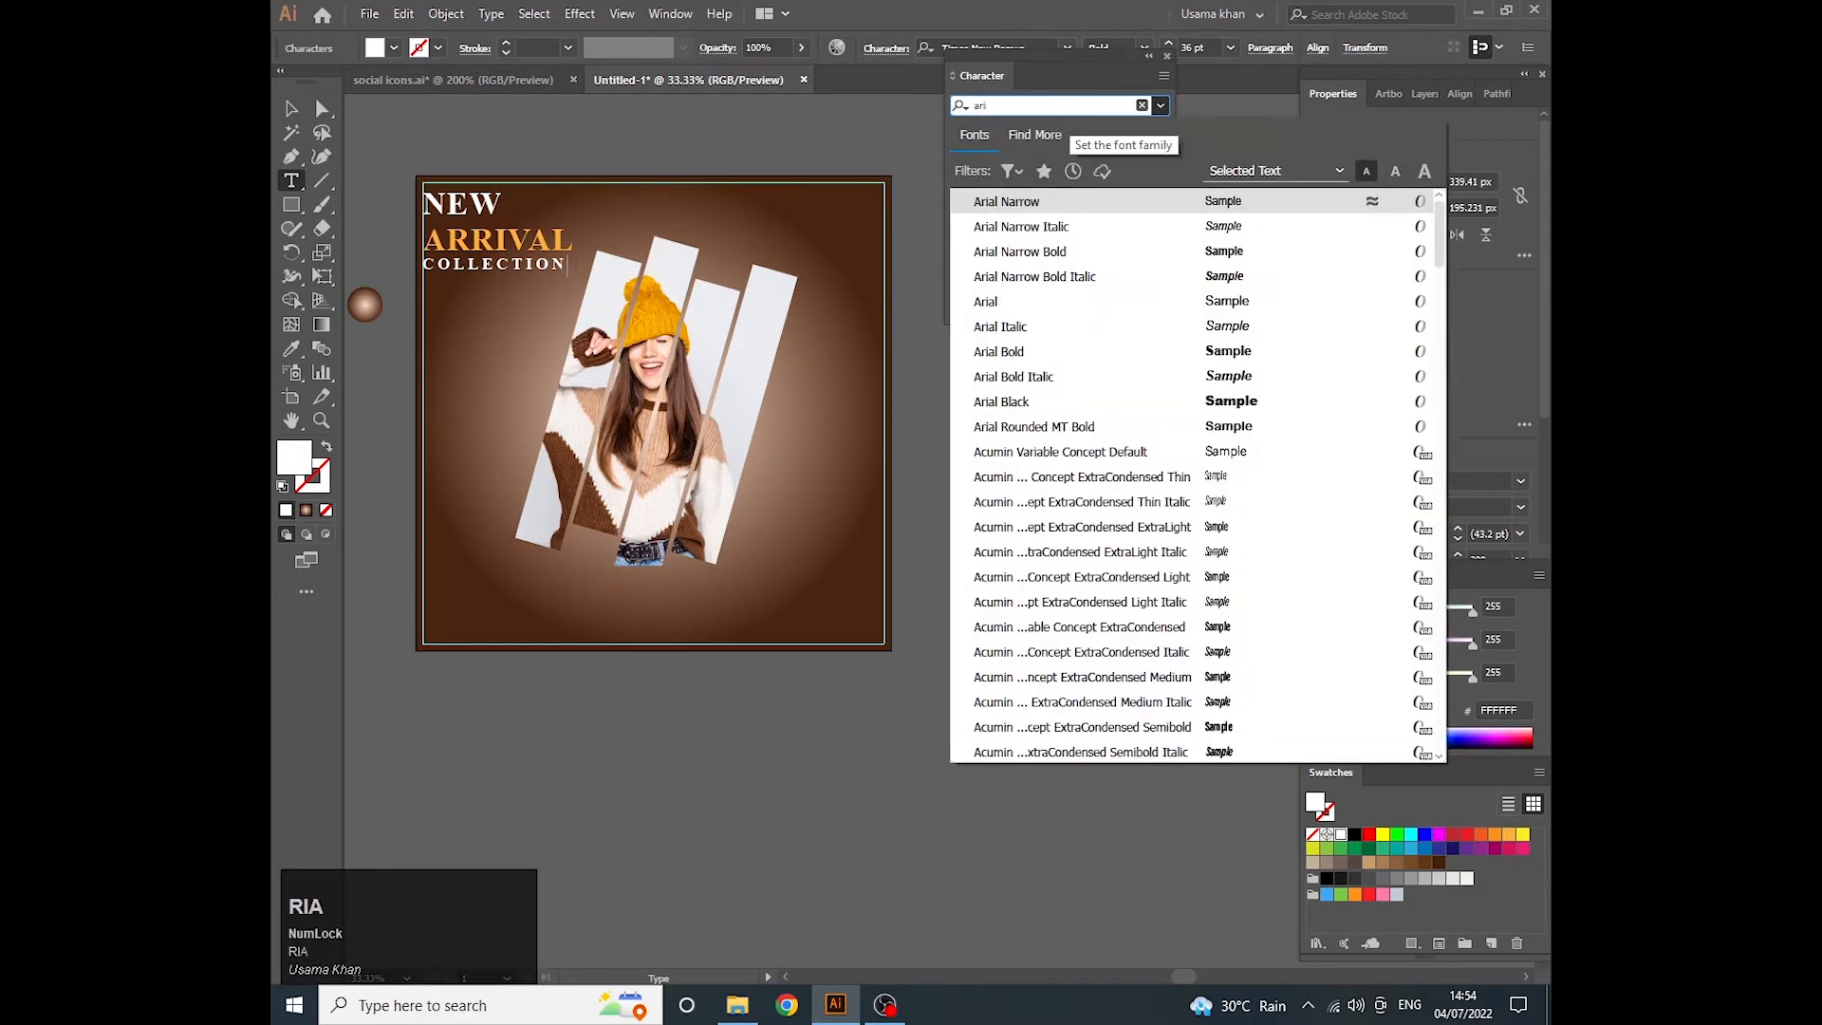
pyautogui.click(1008, 353)
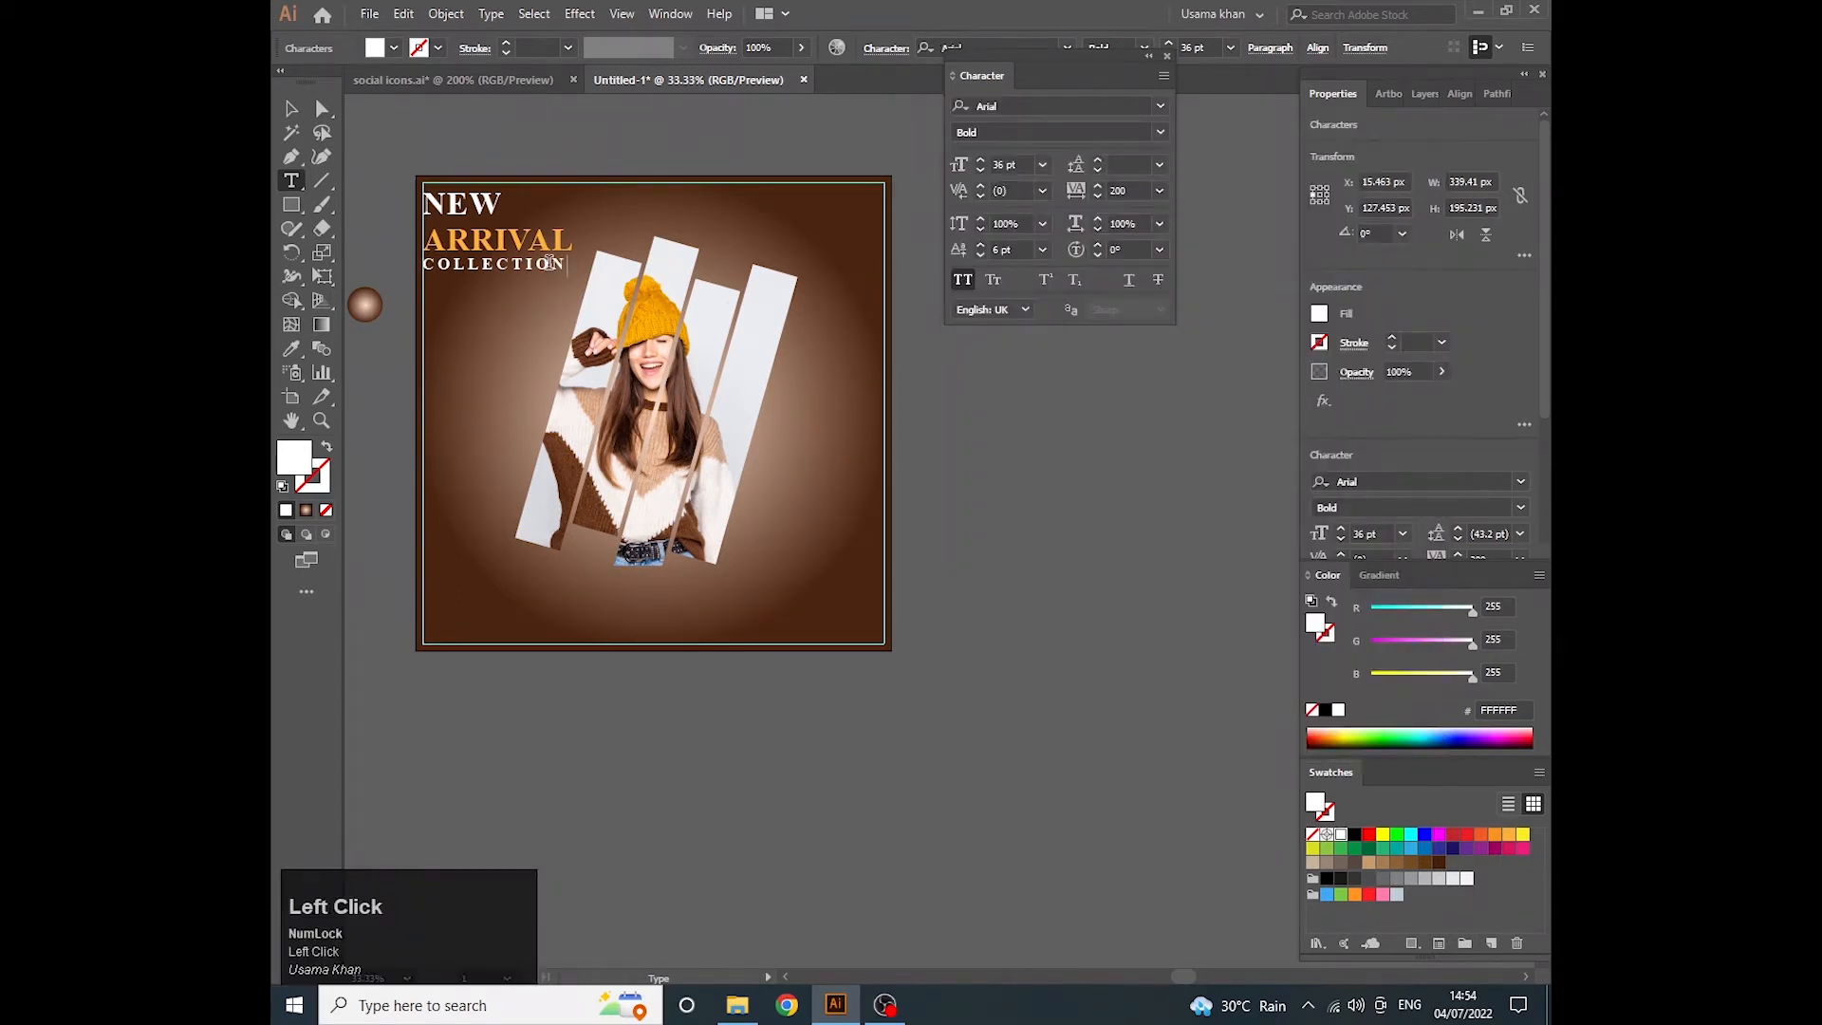
# - Set the word COLLECTION to Arial Bold at 40 pt
pyautogui.doubleClick(550, 263)
pyautogui.click(1123, 104)
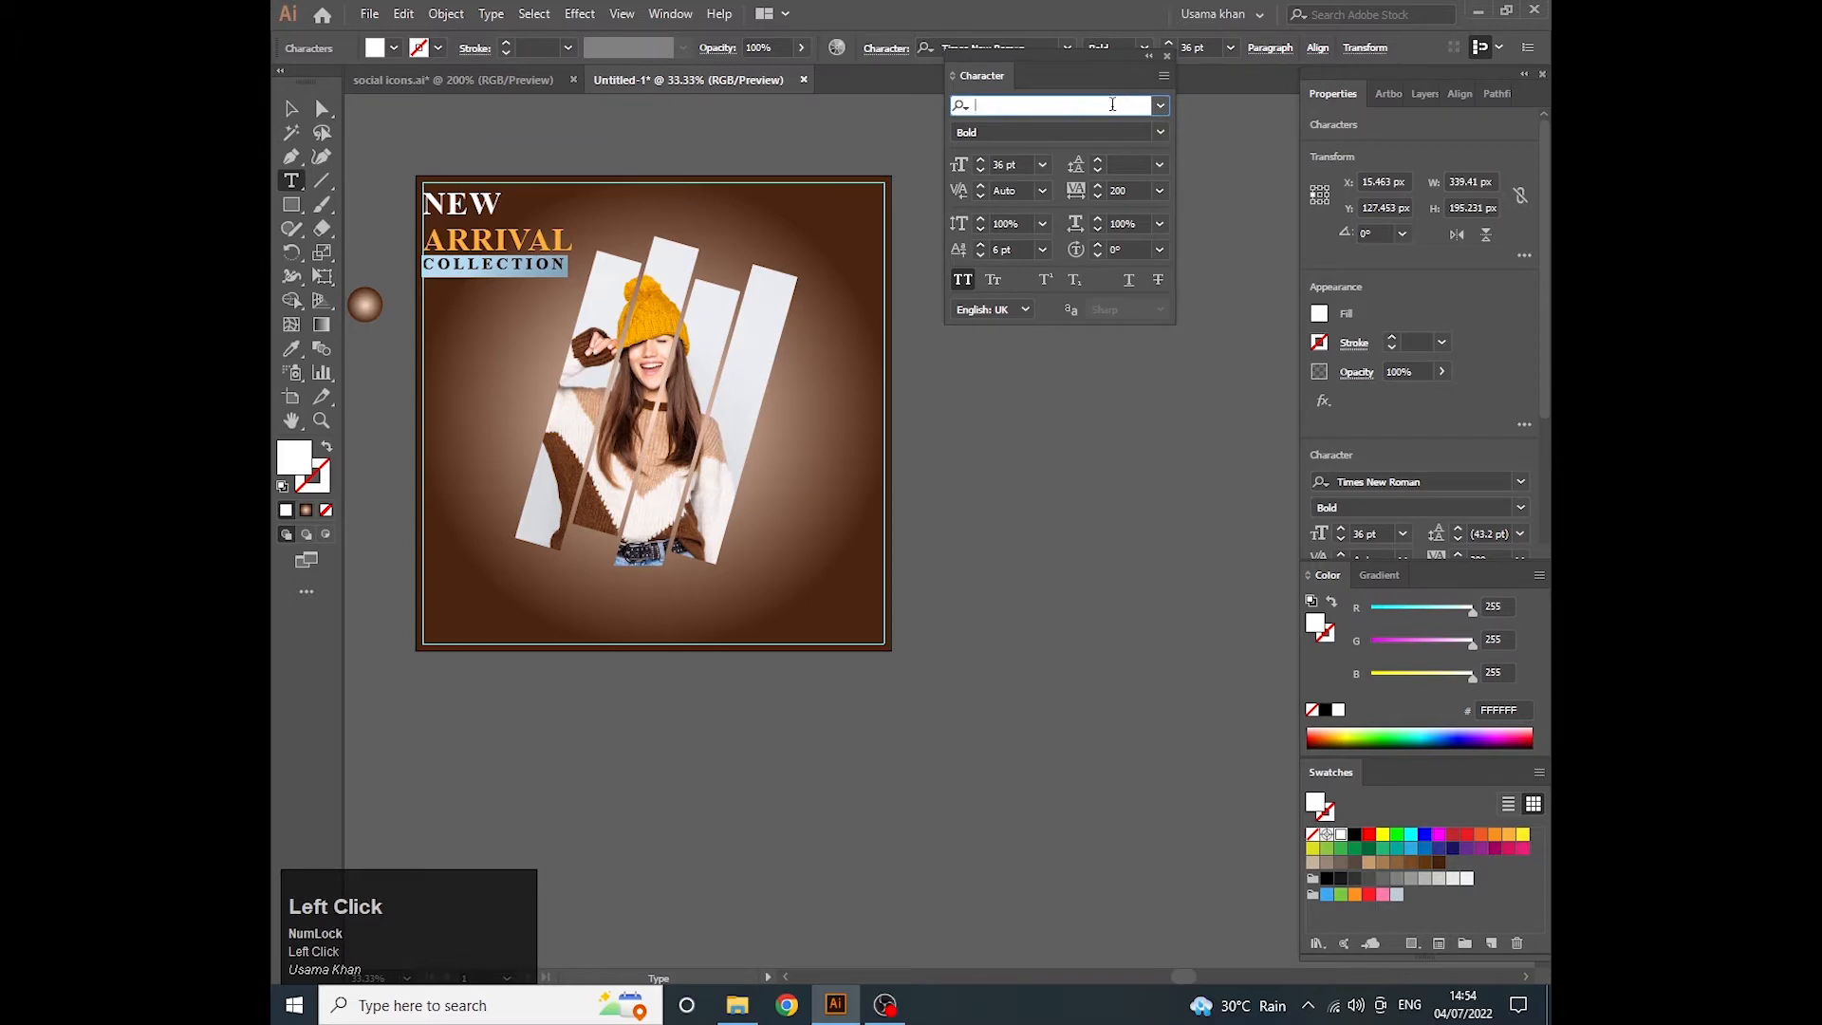
pyautogui.write('arial')
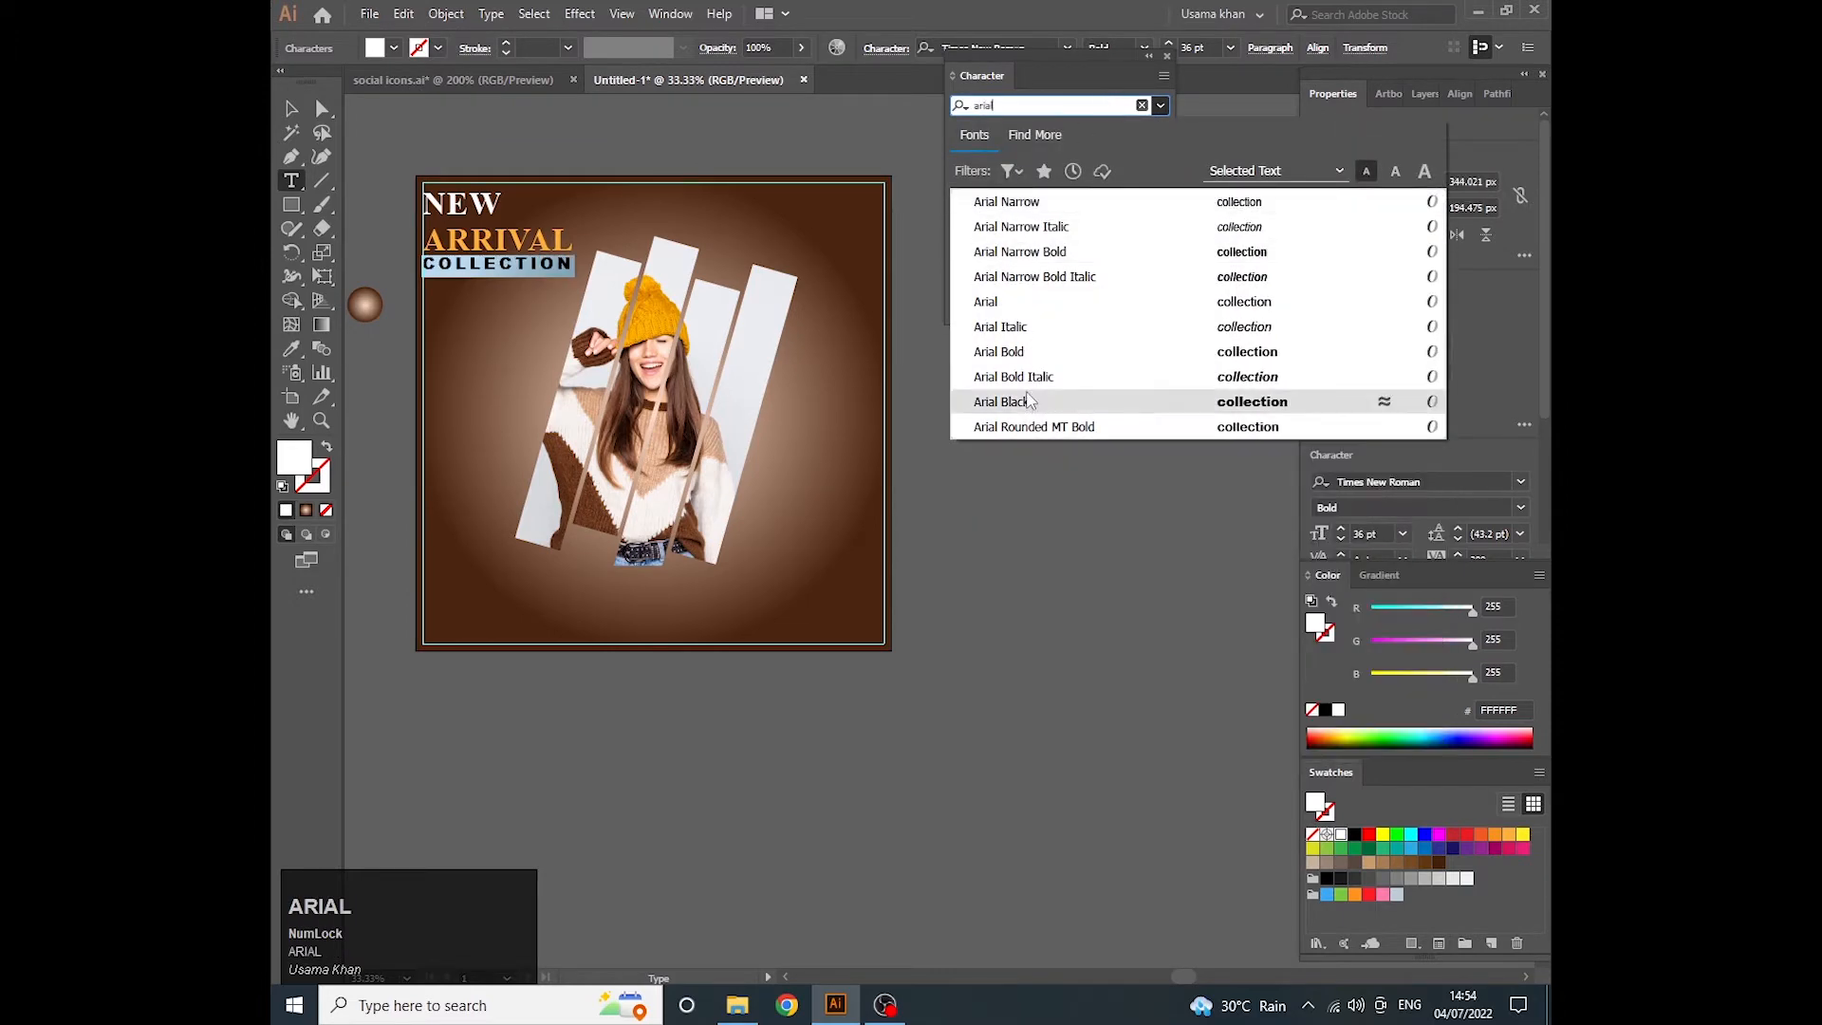
pyautogui.click(1041, 361)
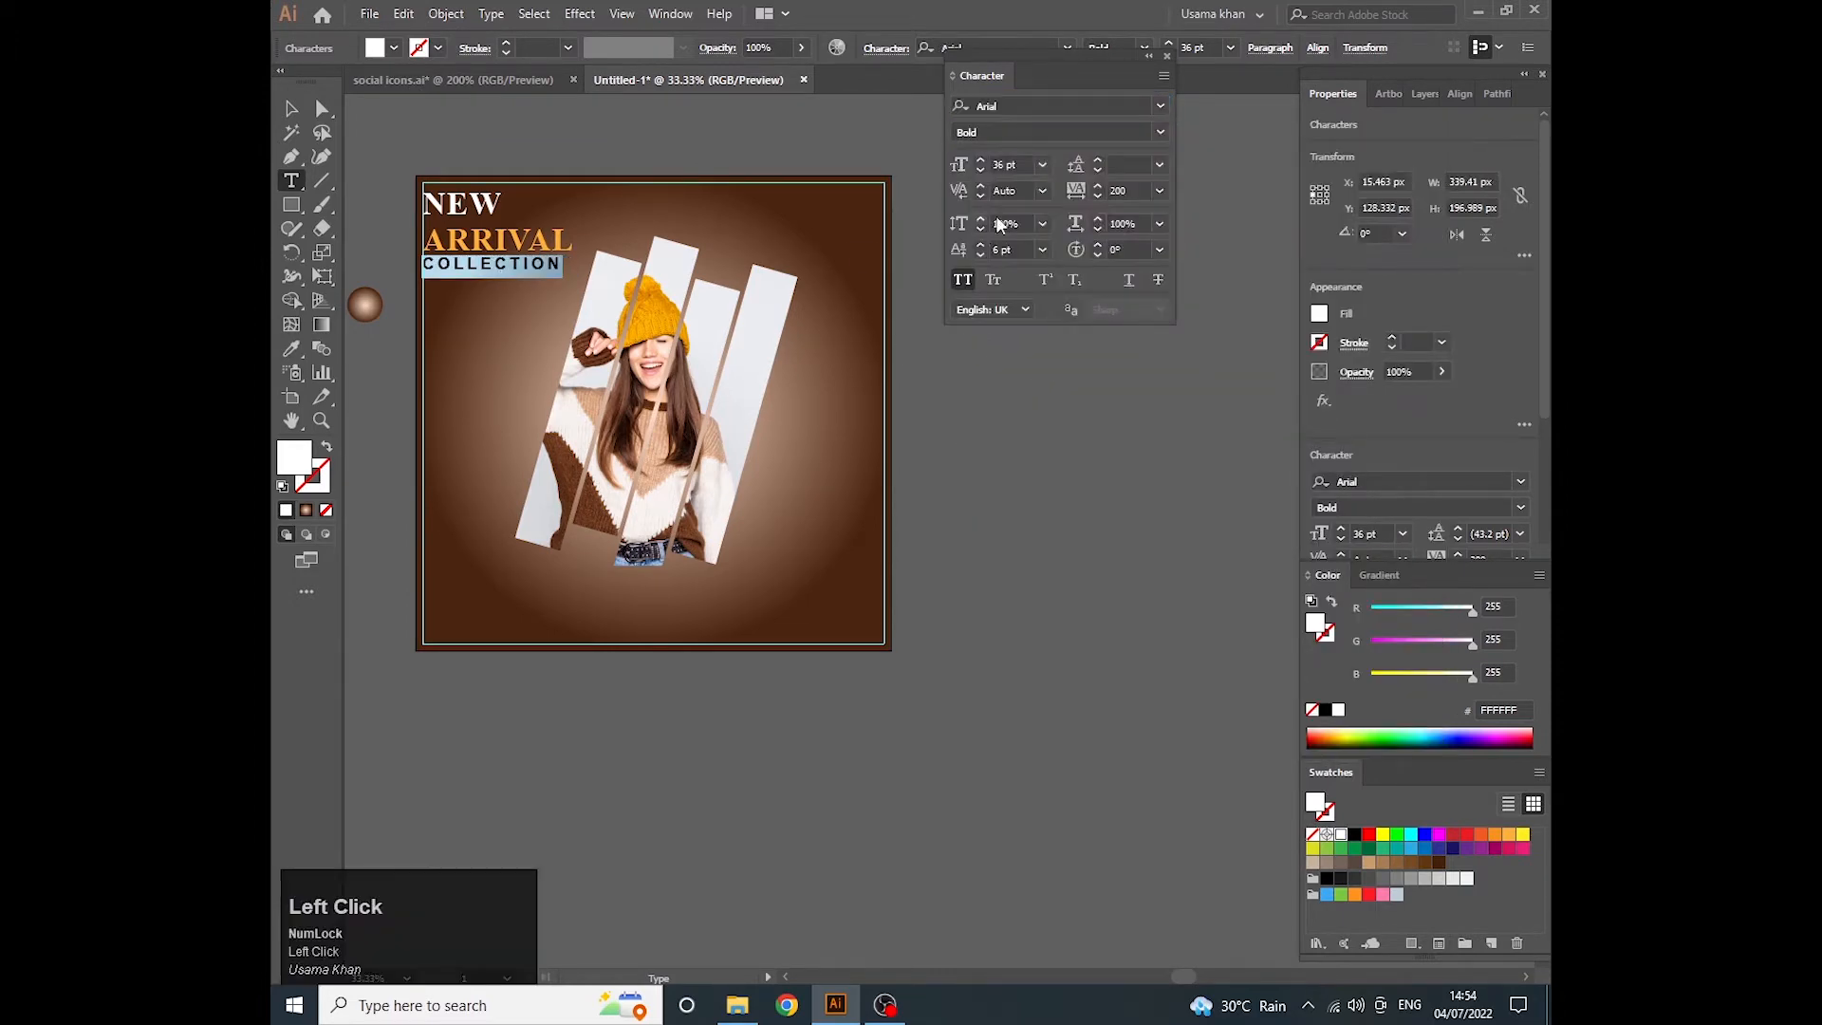
pyautogui.click(1042, 164)
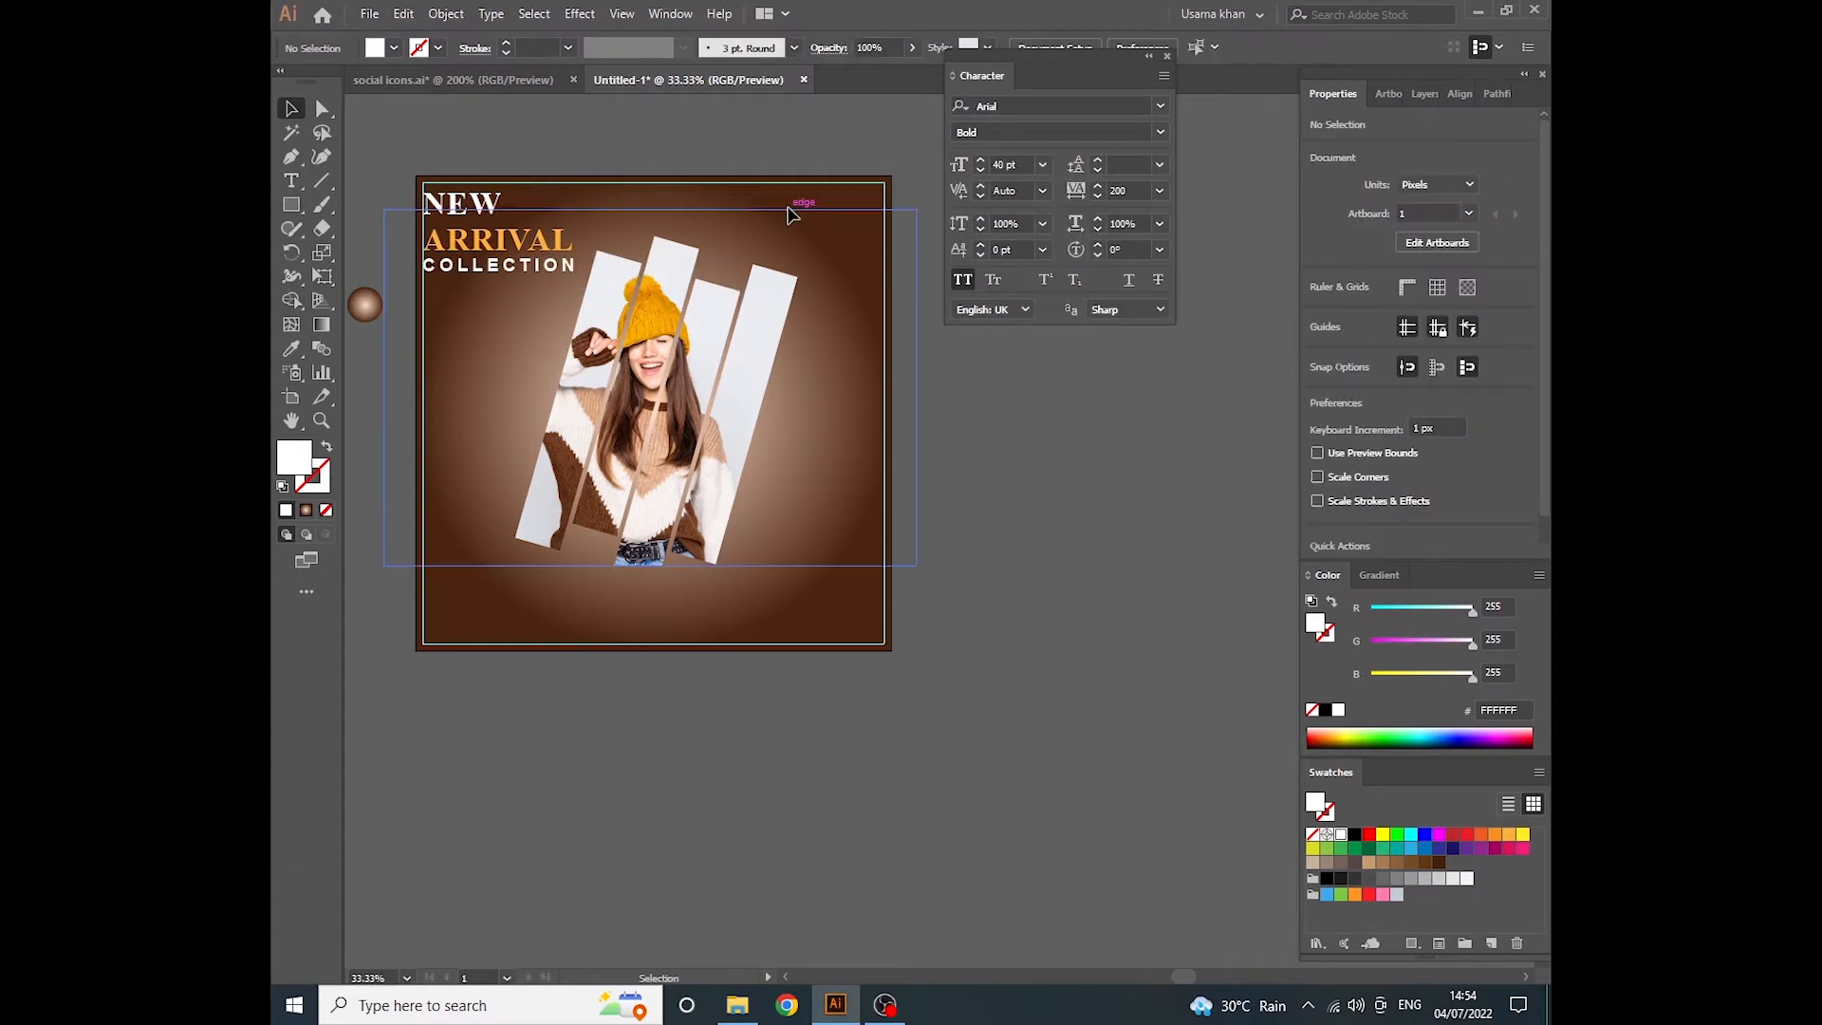
# - Draw a circle about 136 px in diameter near the artboard's upper-right corner
pyautogui.rightClick(294, 205)
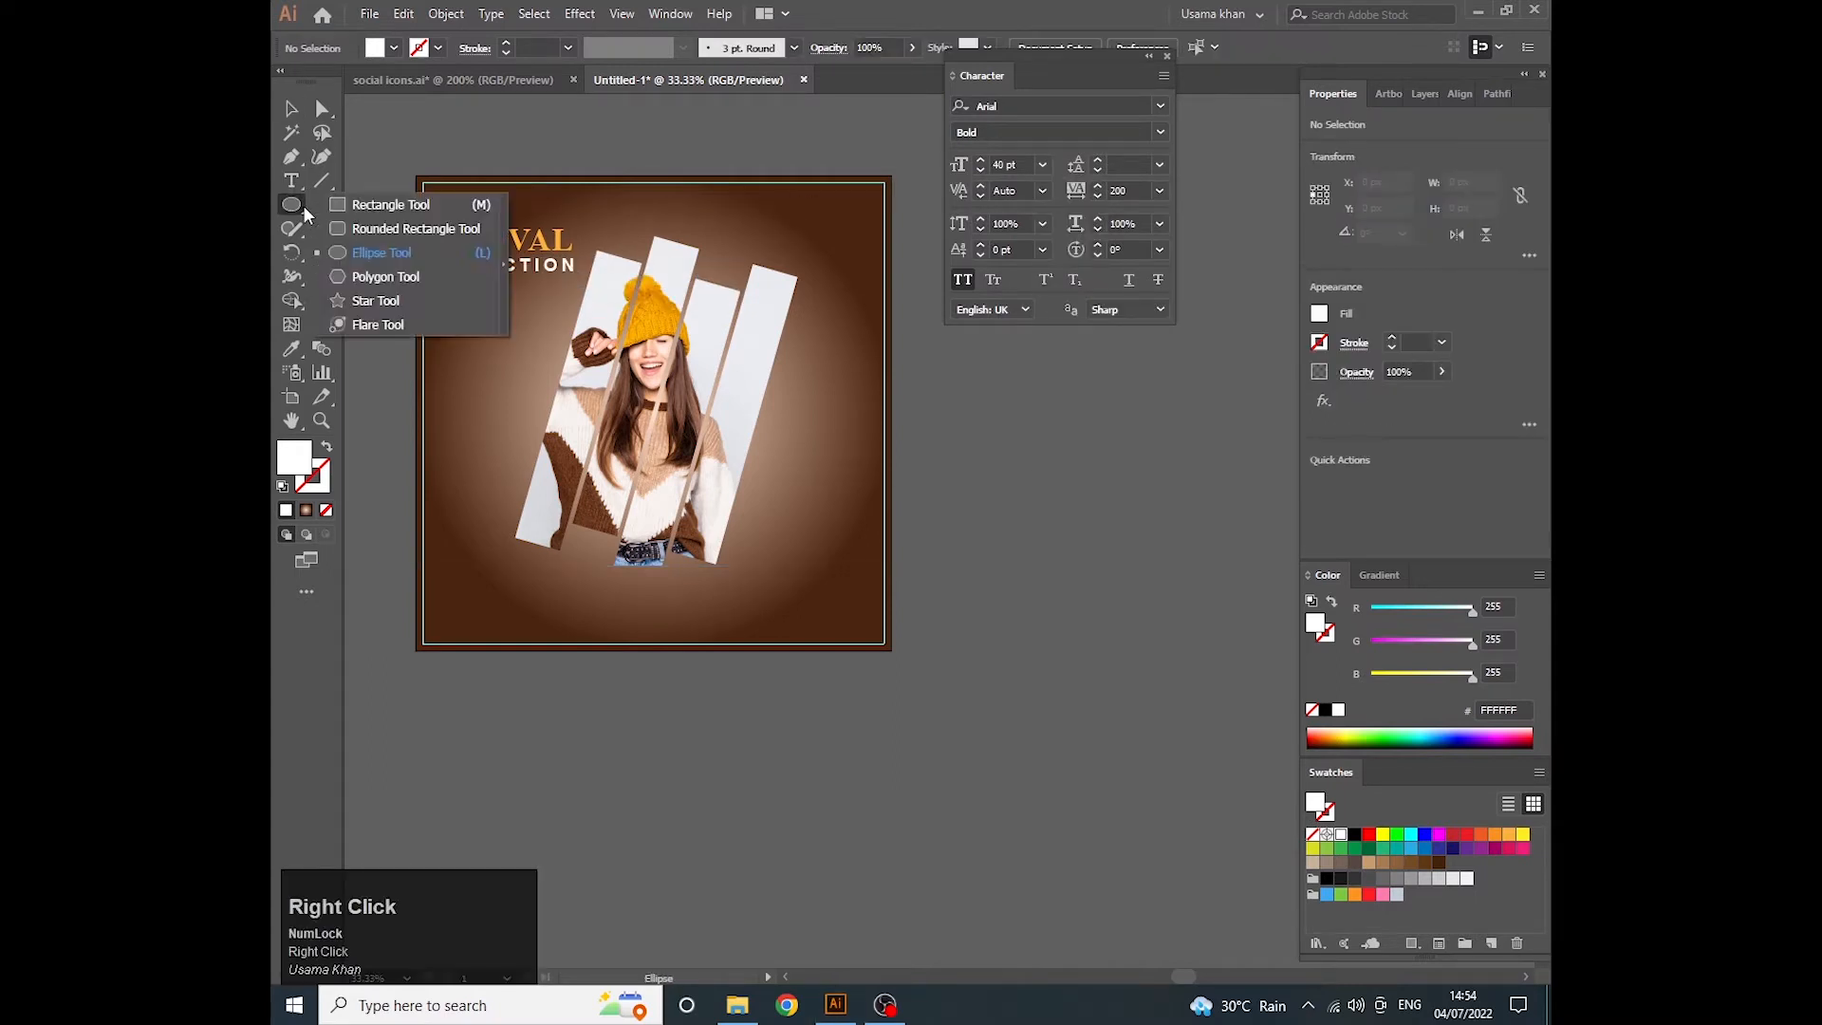
pyautogui.click(399, 251)
pyautogui.moveTo(811, 215); pyautogui.dragTo(841, 231)
pyautogui.click(291, 109)
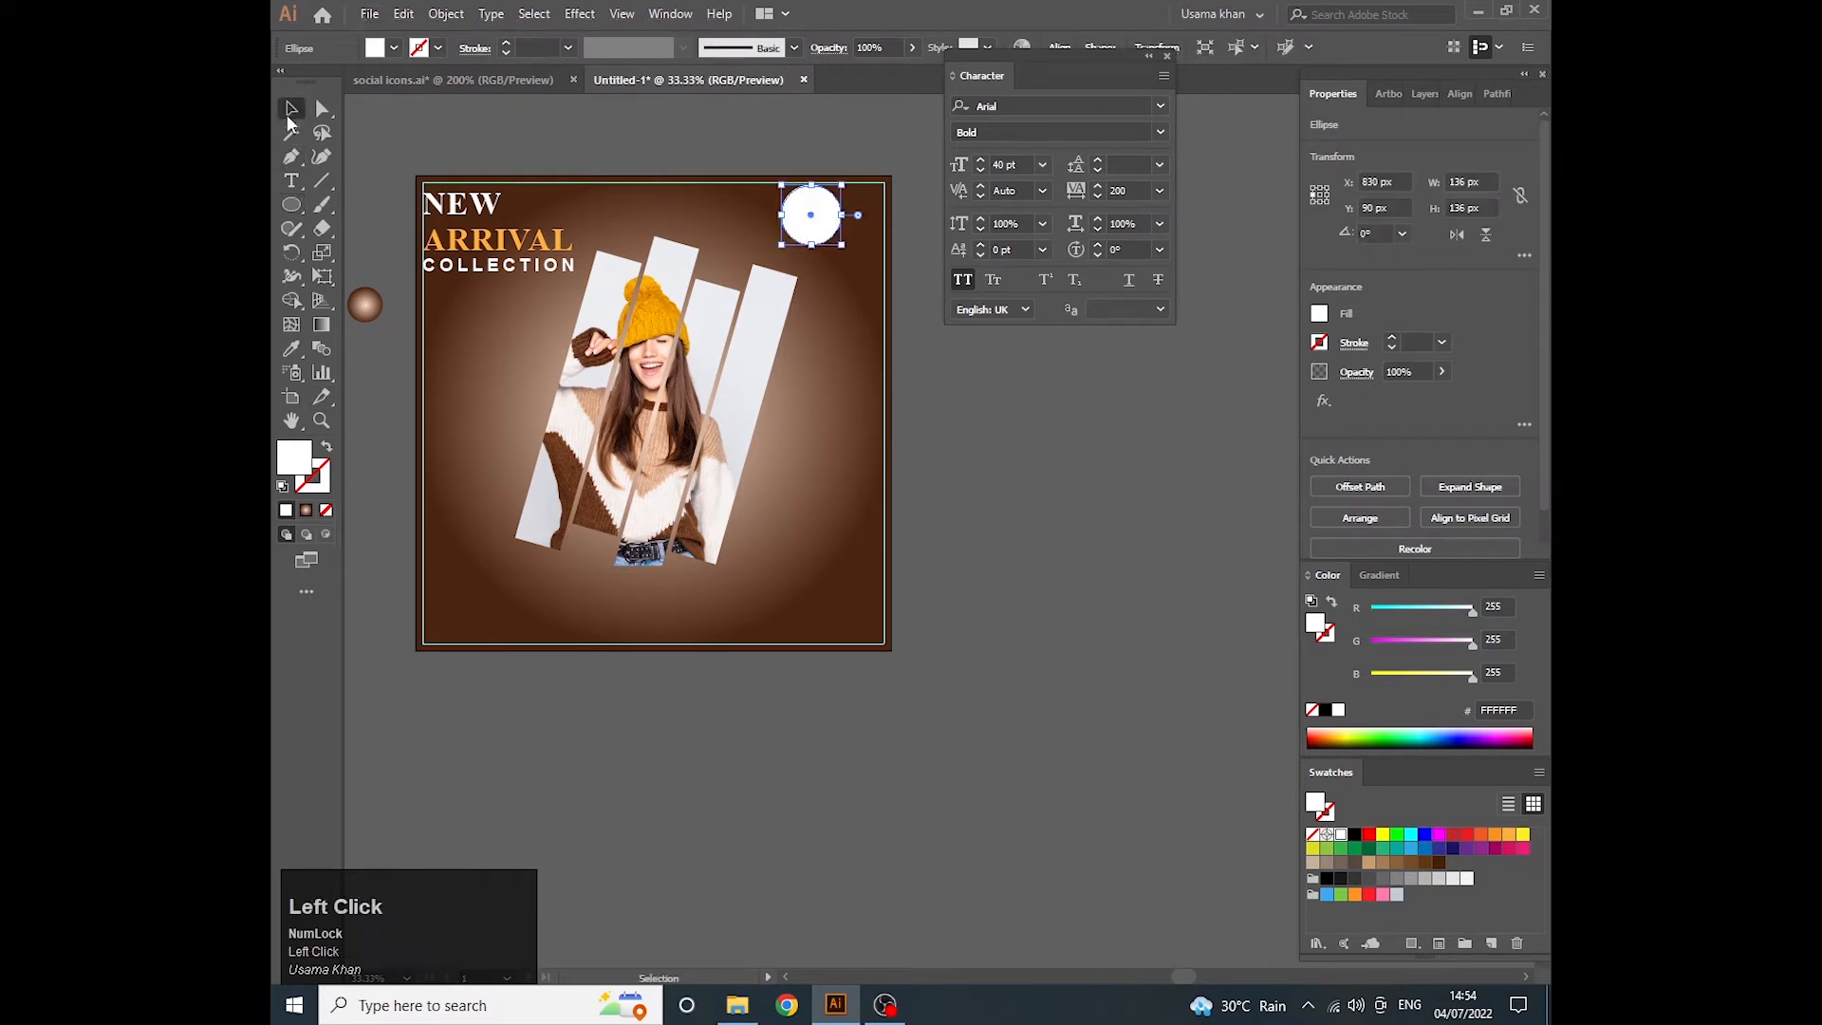
# - Fill the circle with the brown swatch 754C24
pyautogui.click(1427, 861)
pyautogui.scroll(2, 845, 160)
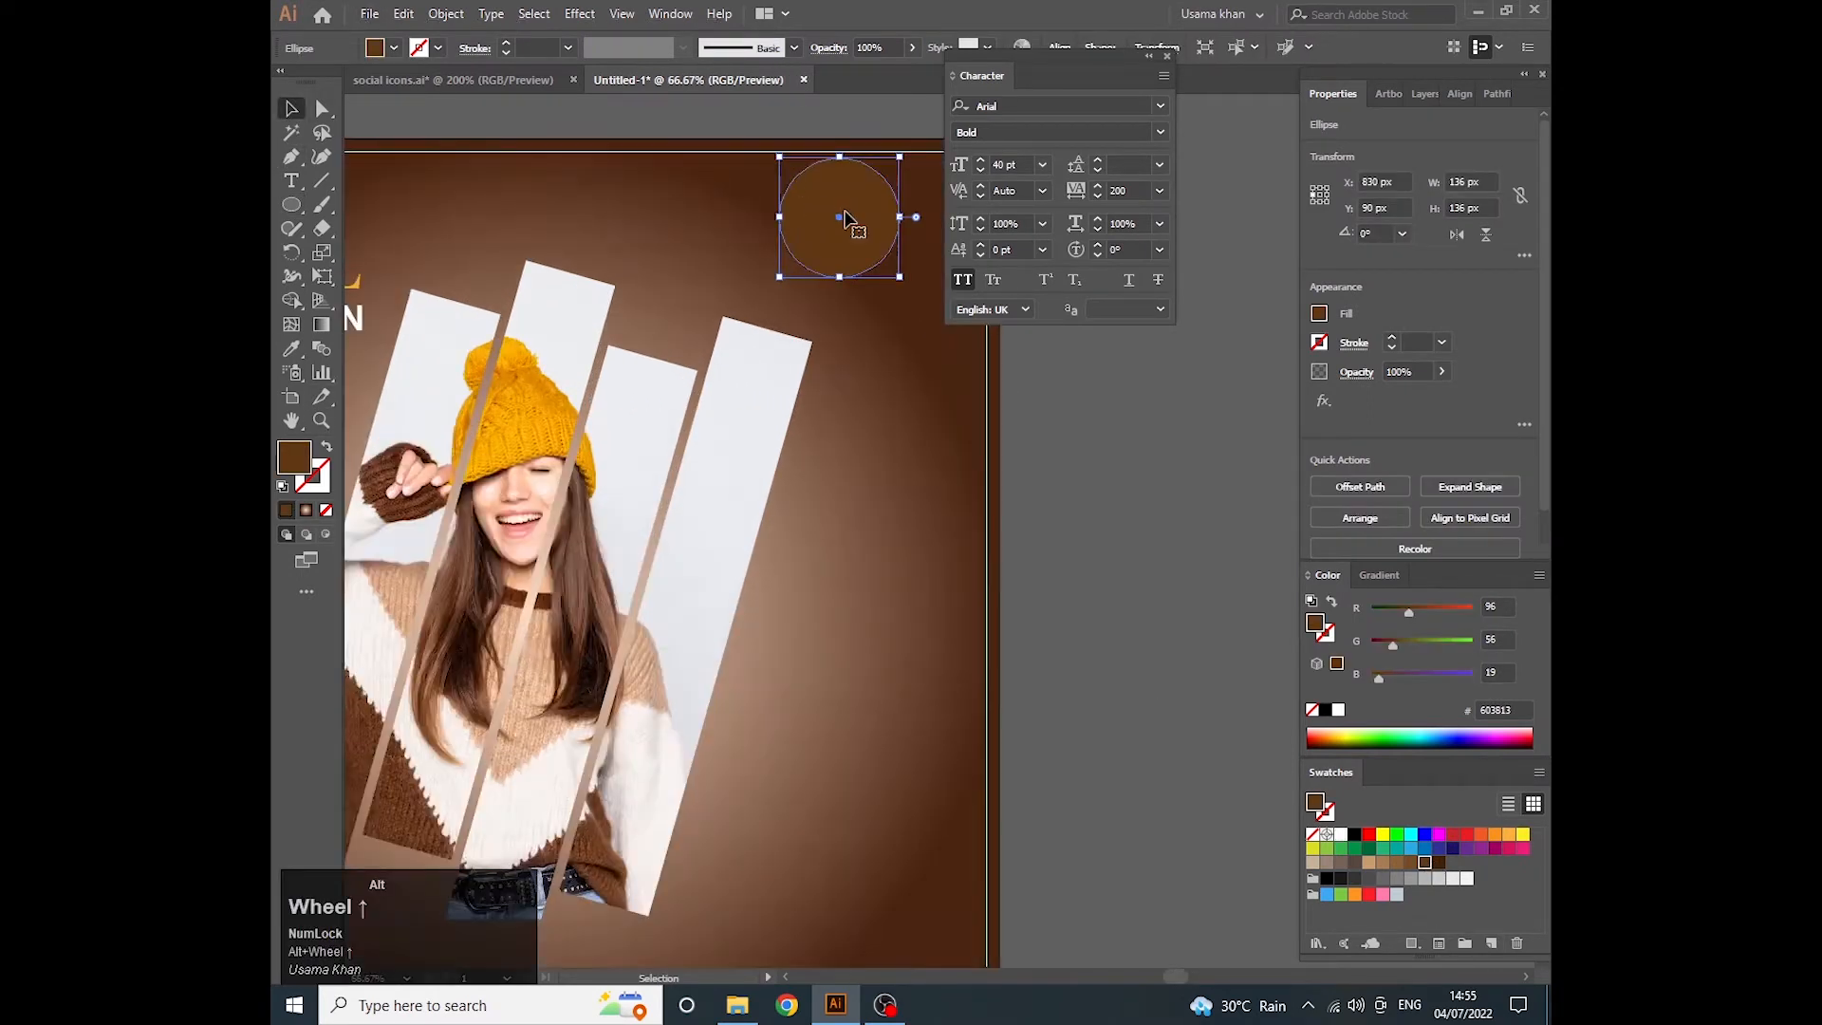
pyautogui.scroll(1, 770, 332)
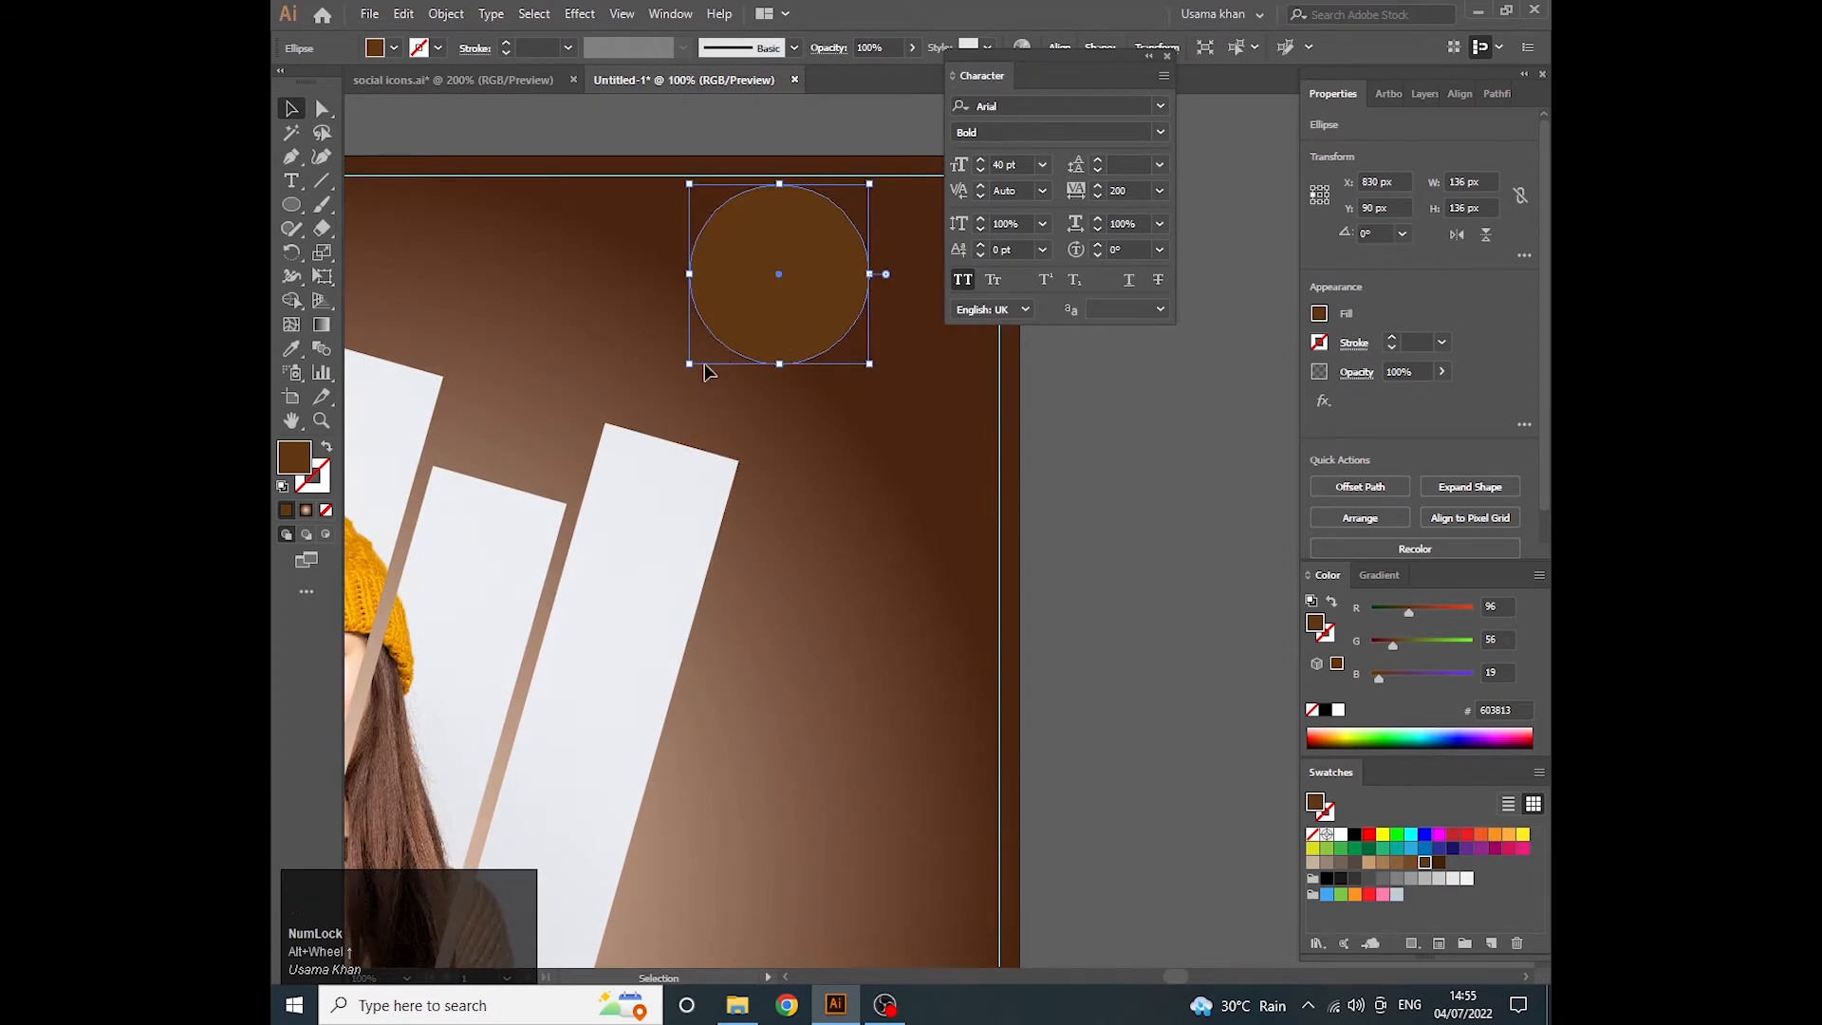
pyautogui.click(1412, 862)
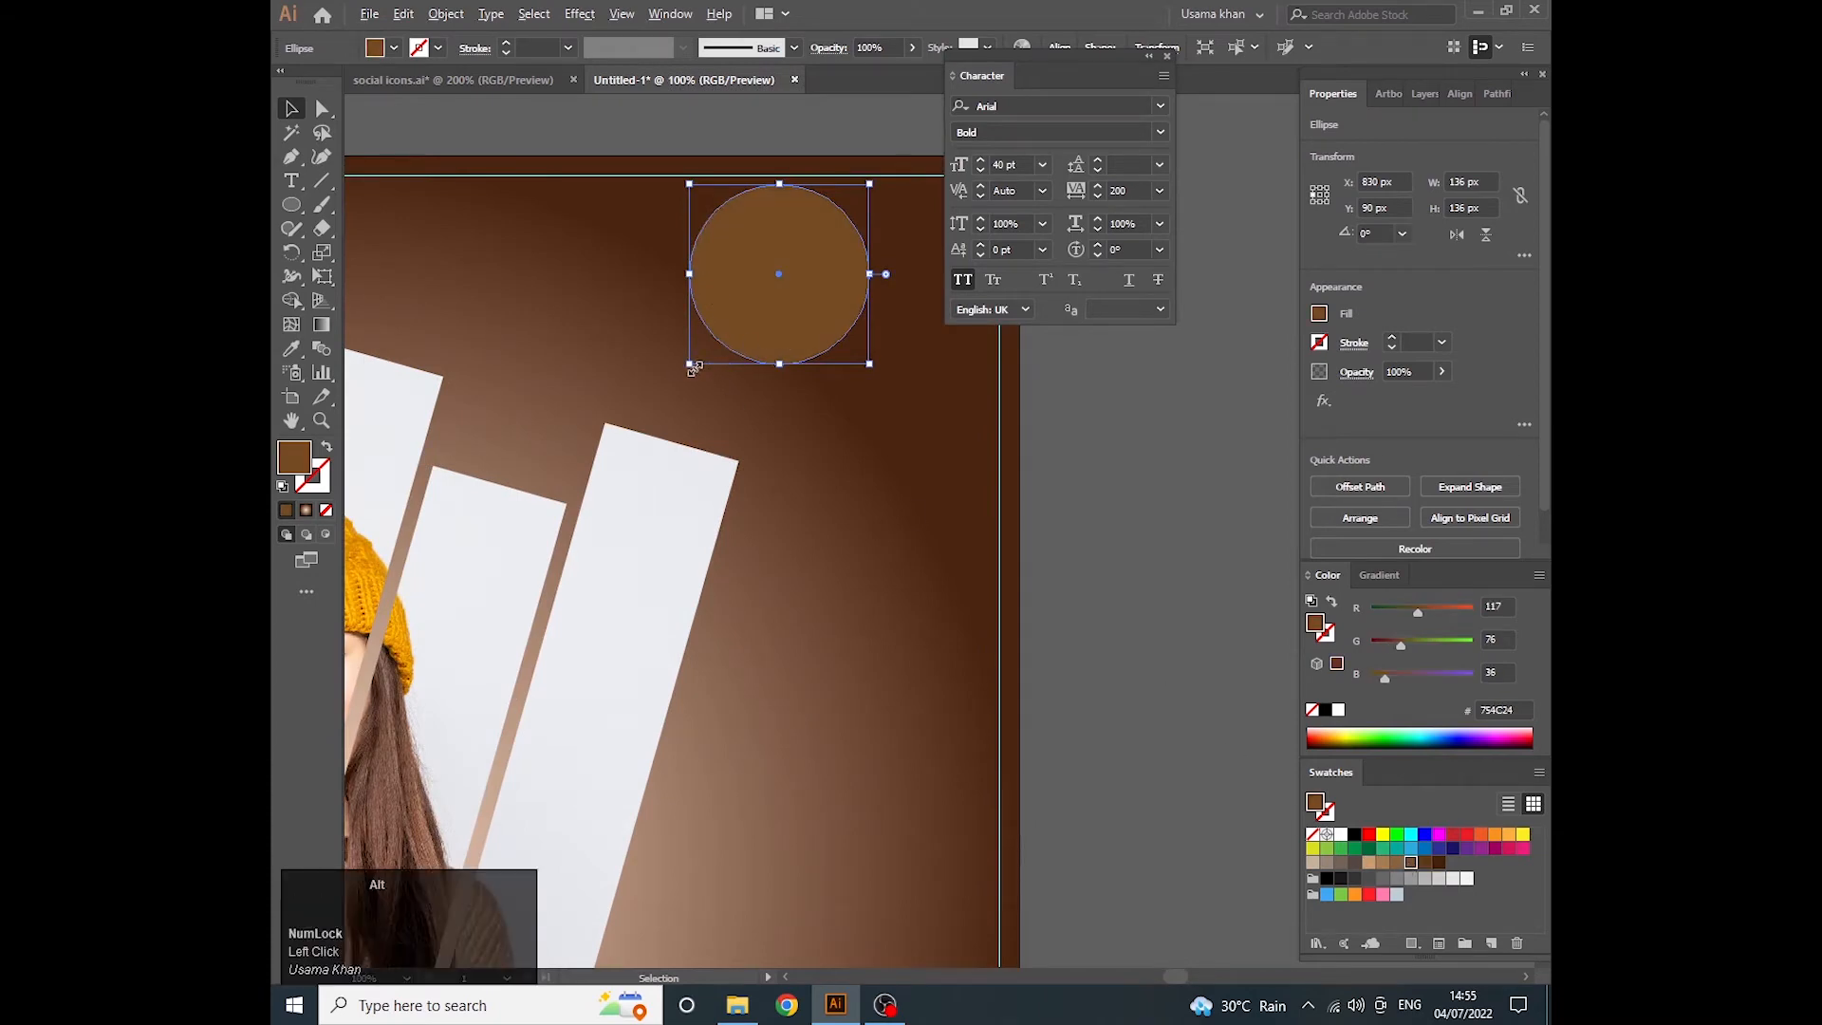
# - Copy the brown circle and paste the copy in front of it
pyautogui.click(369, 13)
pyautogui.moveTo(404, 13)
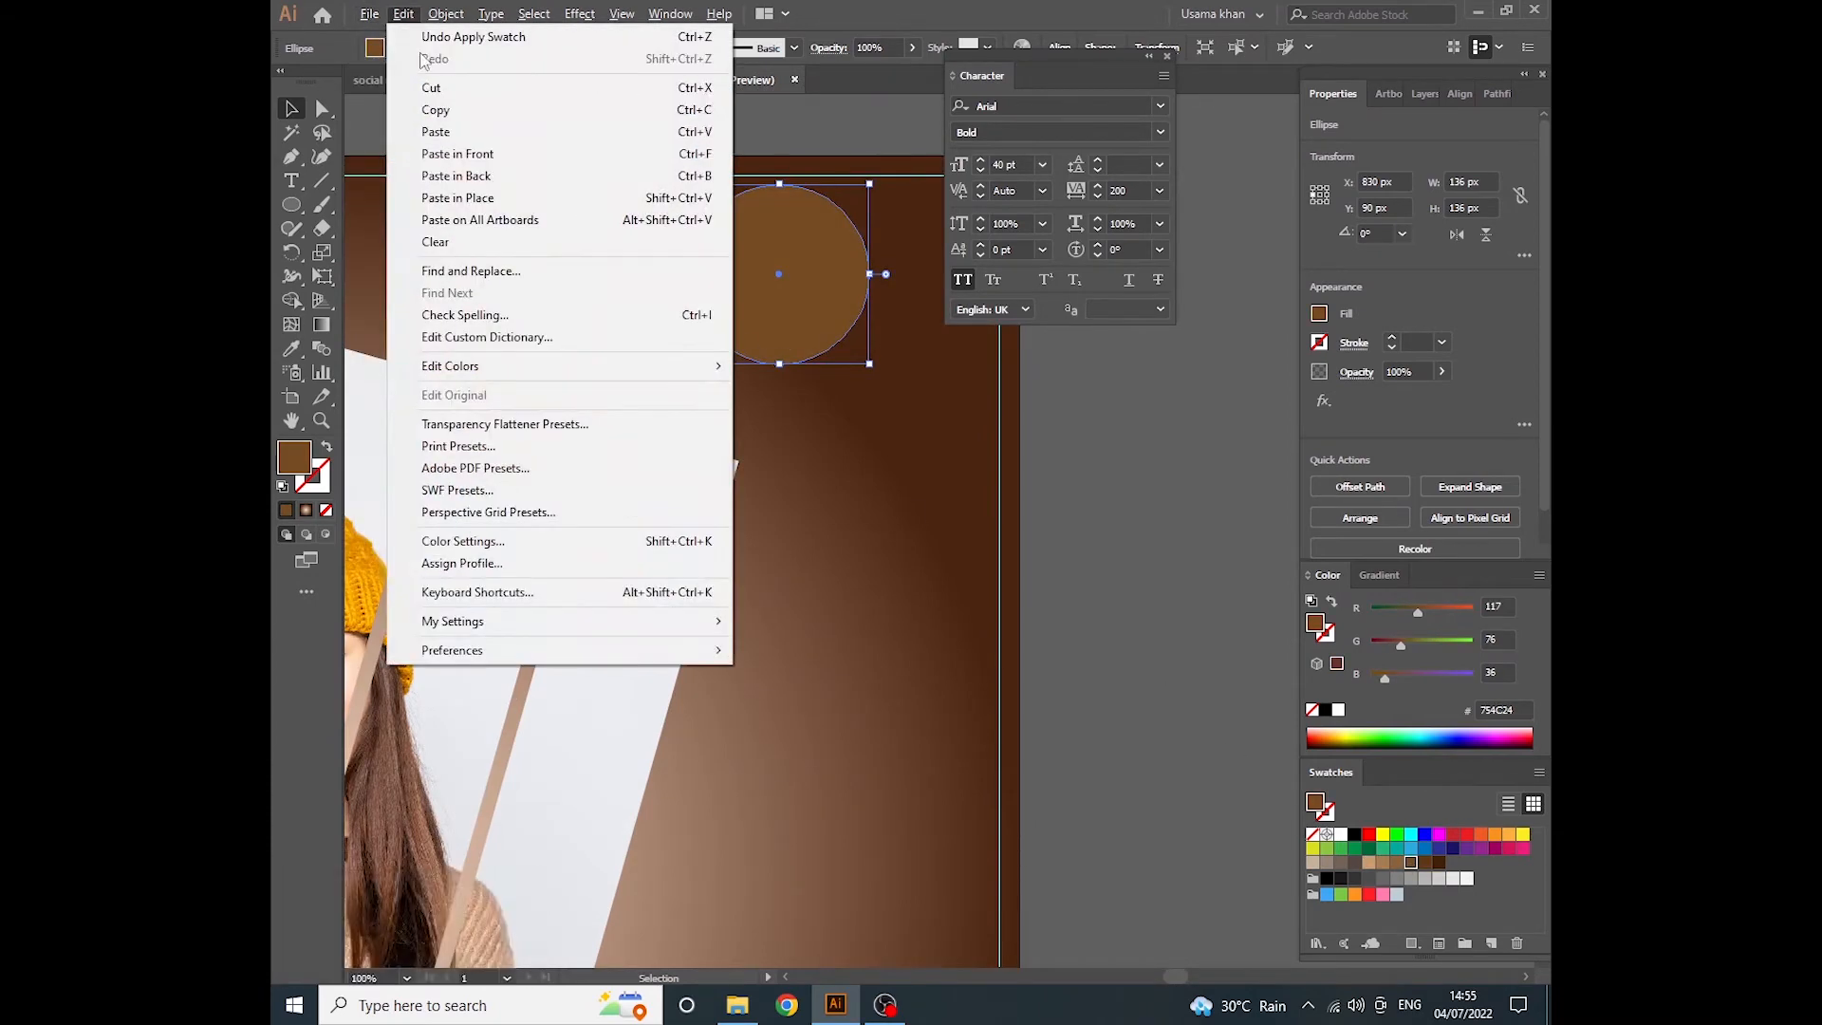
pyautogui.click(436, 109)
pyautogui.click(403, 13)
pyautogui.click(457, 154)
# - Shrink the front circle to about 128 px towards its upper-right corner and fill it dark brown (603813)
pyautogui.moveTo(691, 363); pyautogui.dragTo(703, 357)
pyautogui.hotkey('ctrl', 'z')
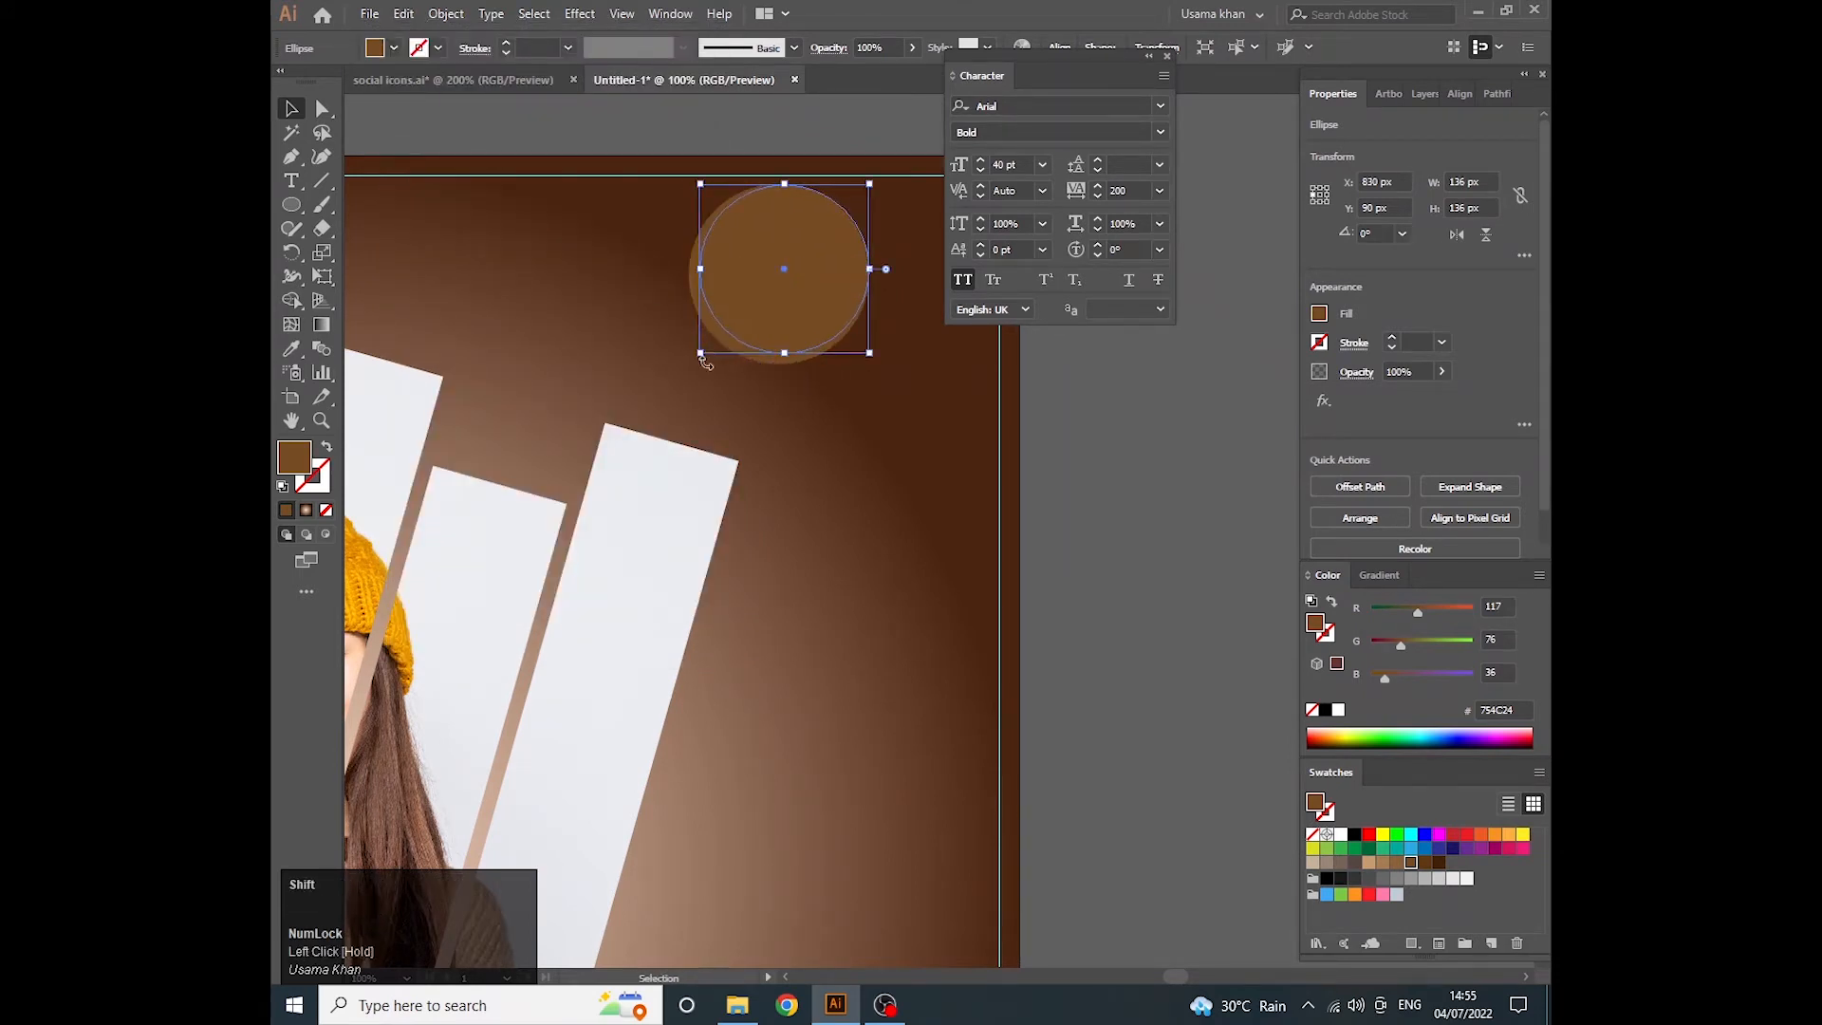
pyautogui.click(984, 643)
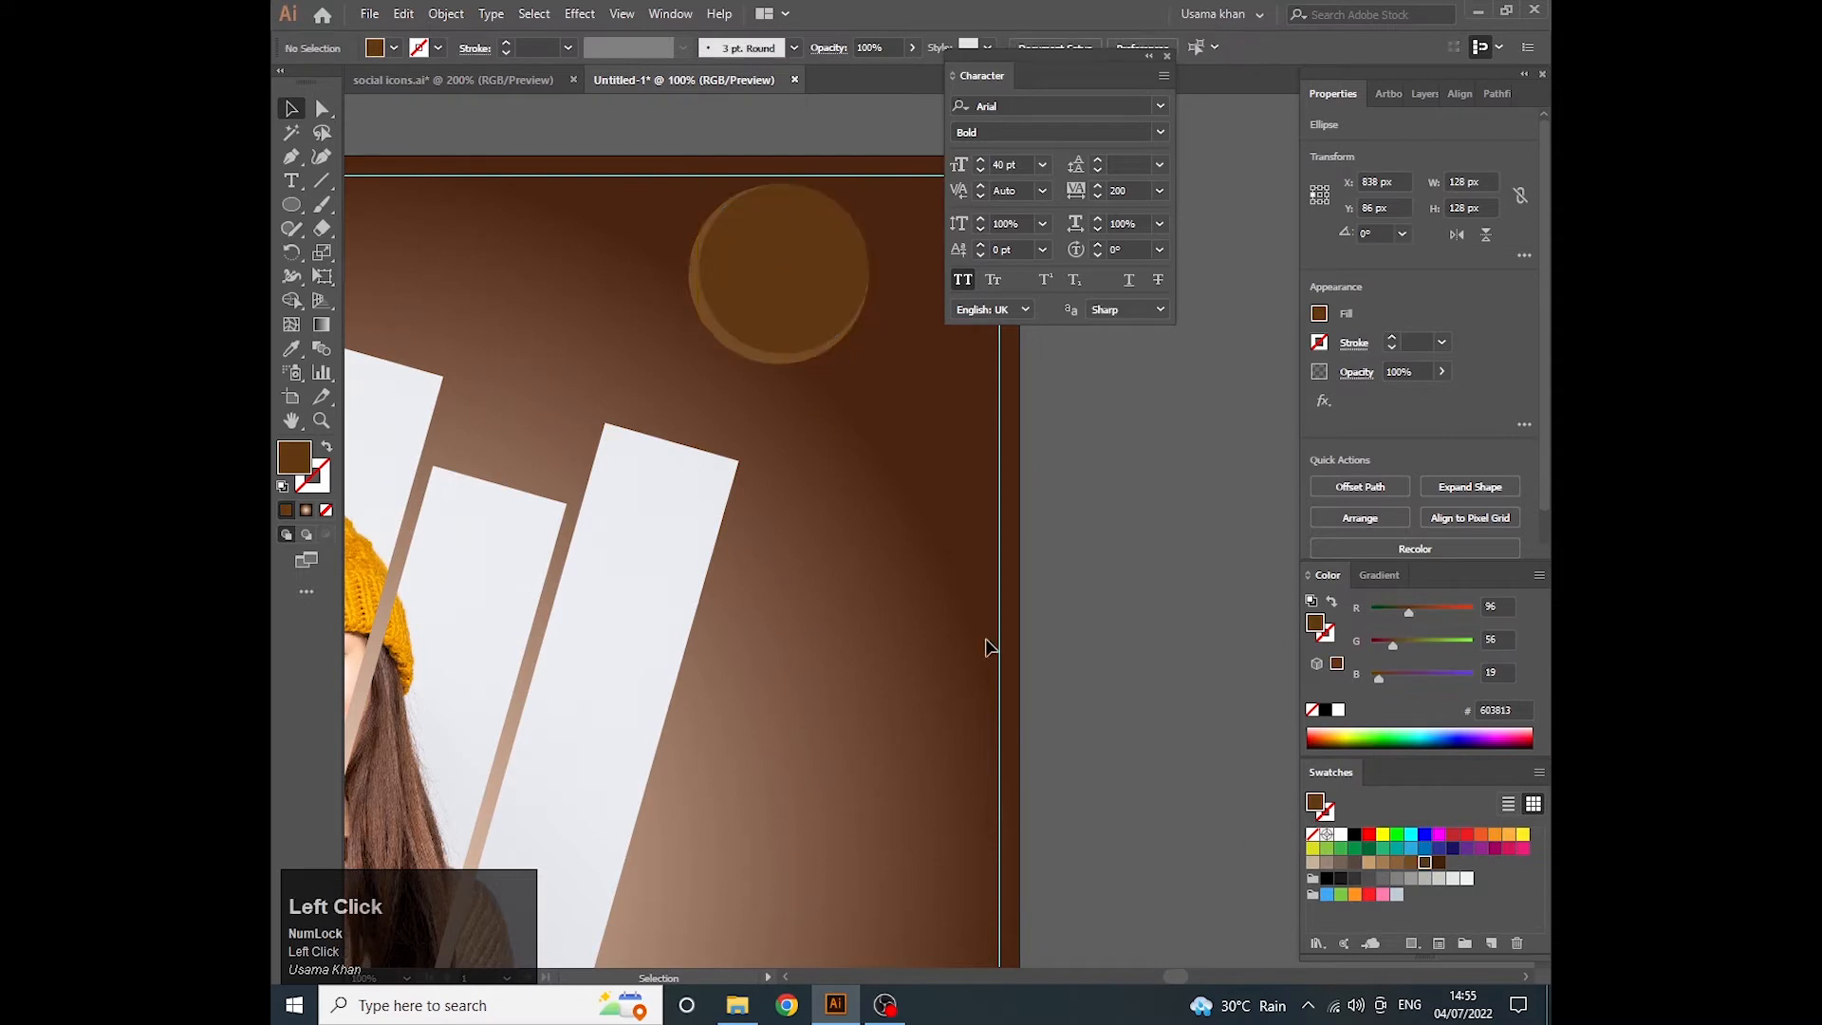
# - Add the two-line text "SHOP NOW" on the circle in white Arial Bold, 36 pt with tracking 0
pyautogui.press('t')
pyautogui.click(729, 254)
pyautogui.write('SH')
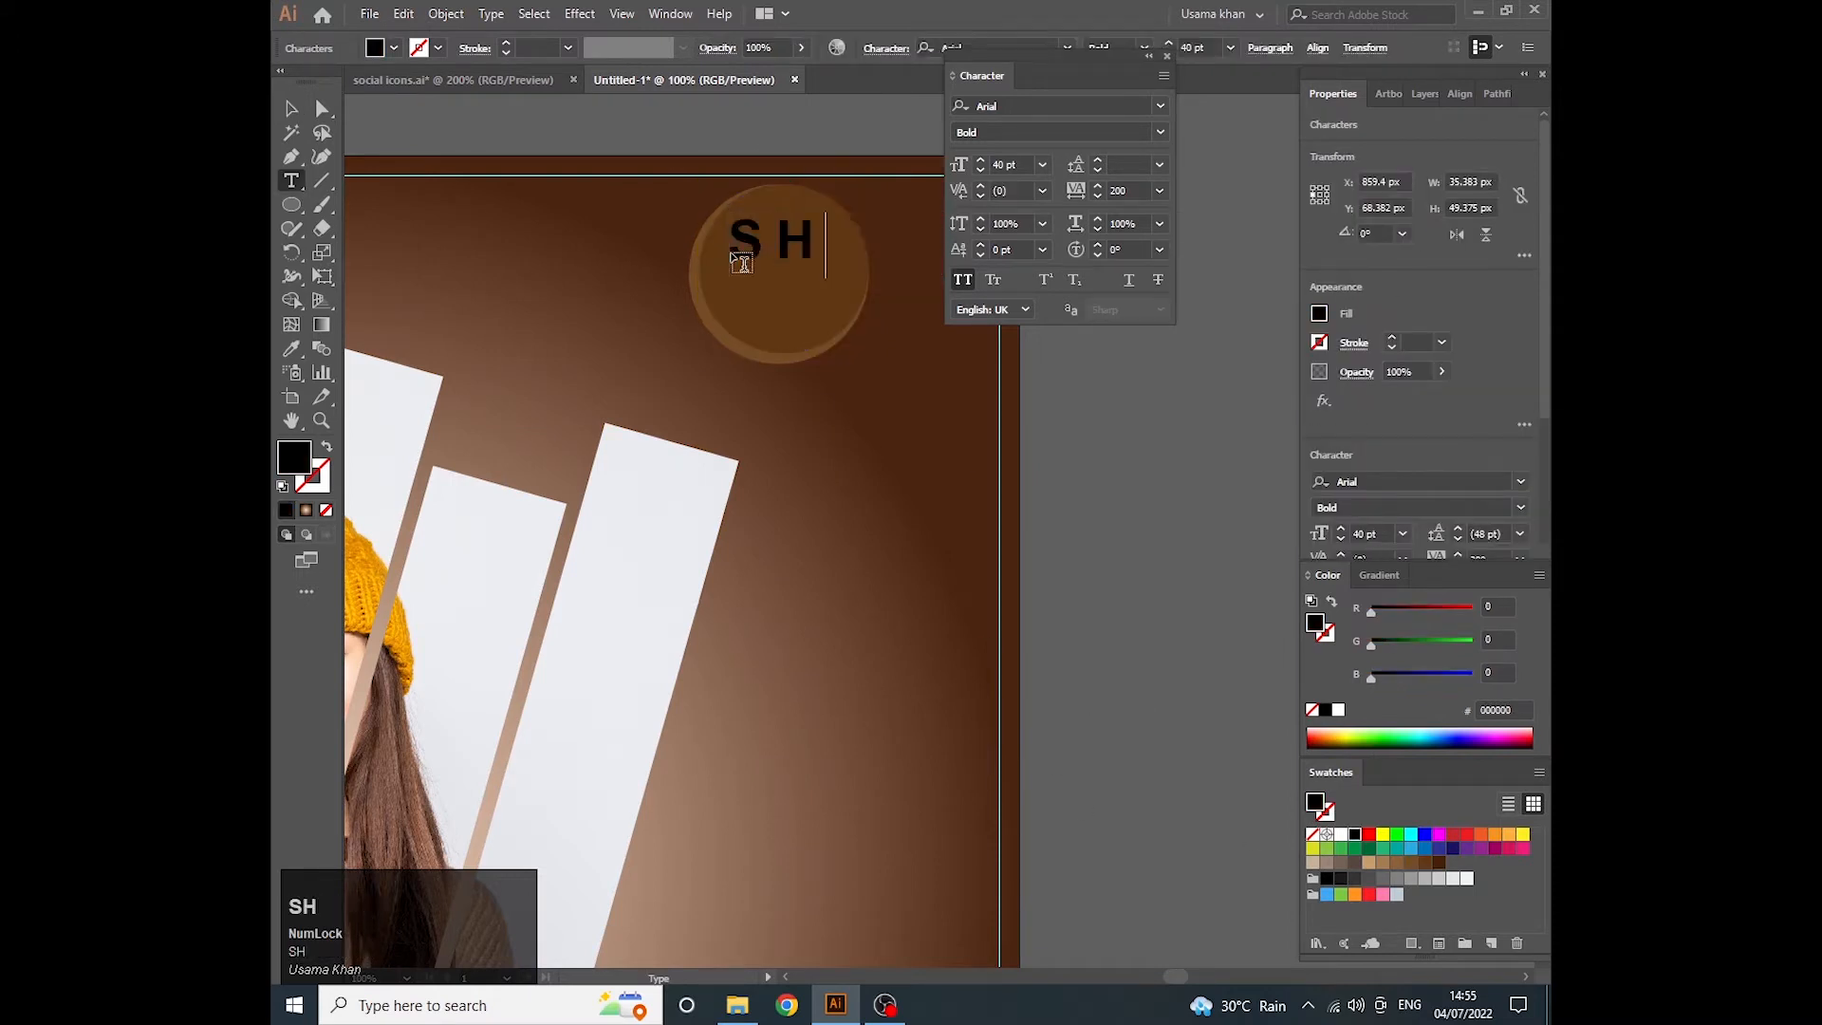
pyautogui.write('OP')
pyautogui.press('Return')
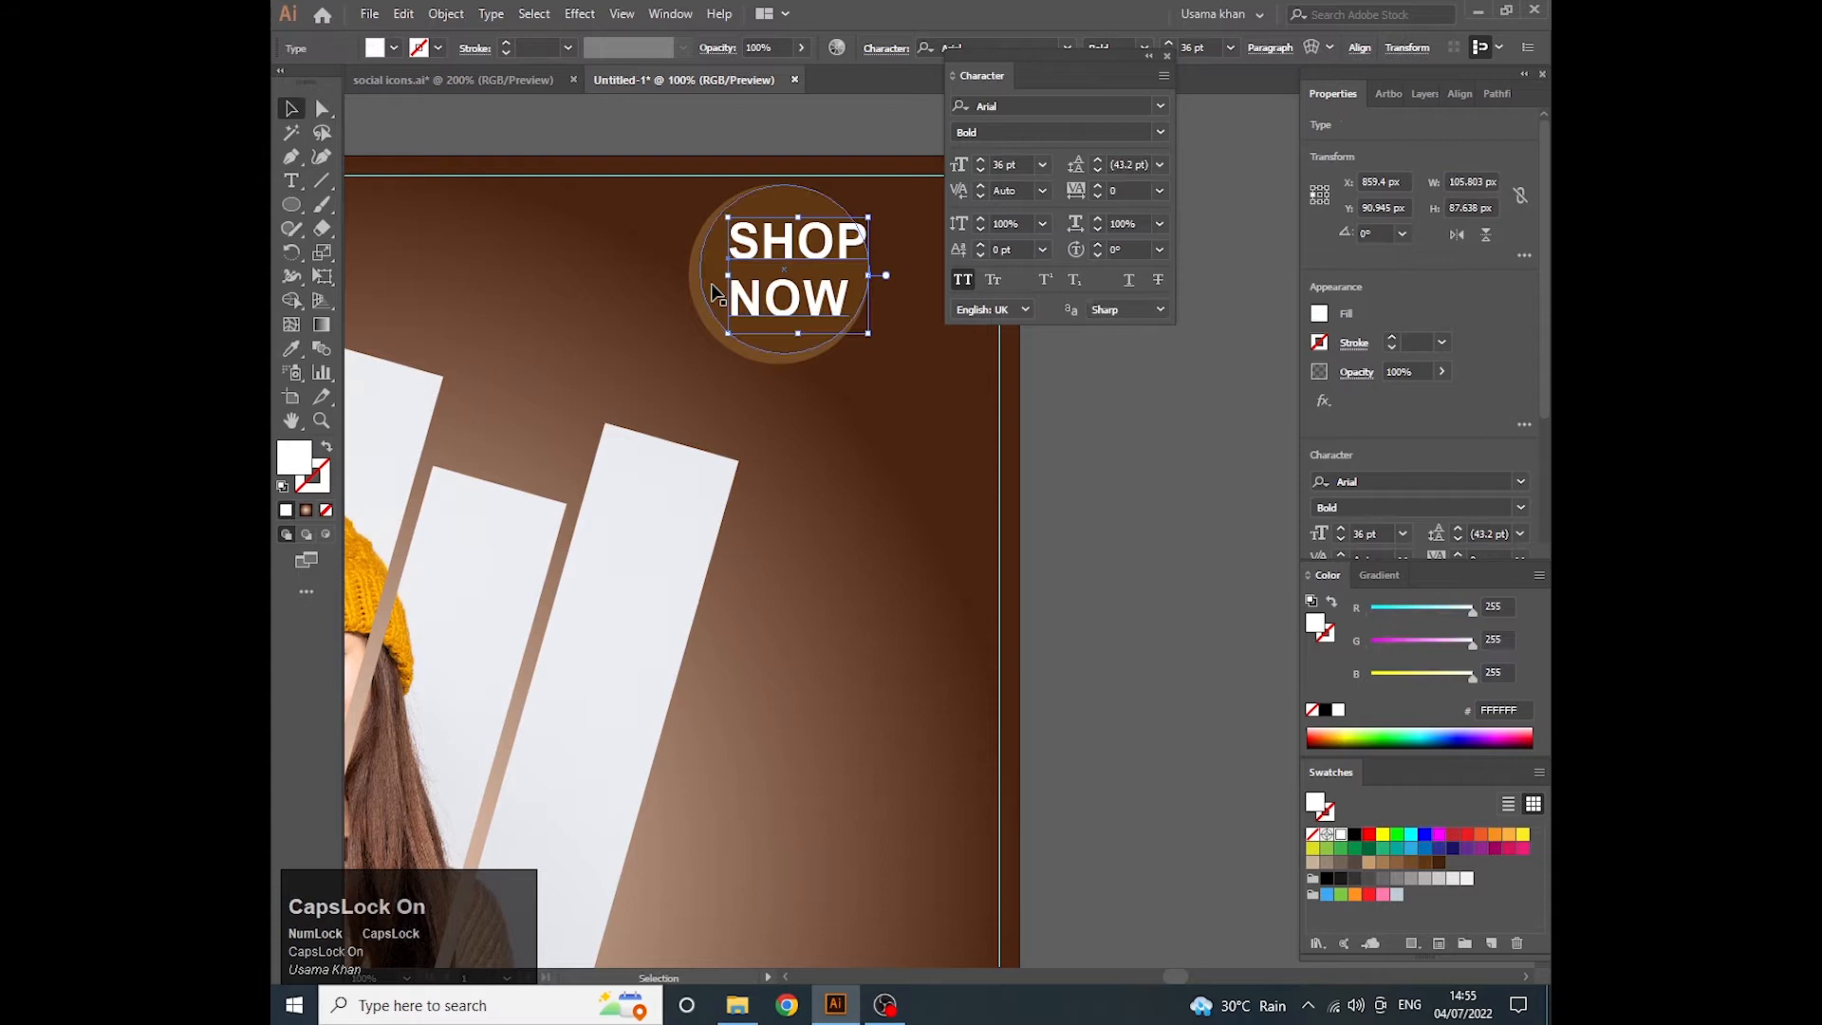
pyautogui.click(731, 305)
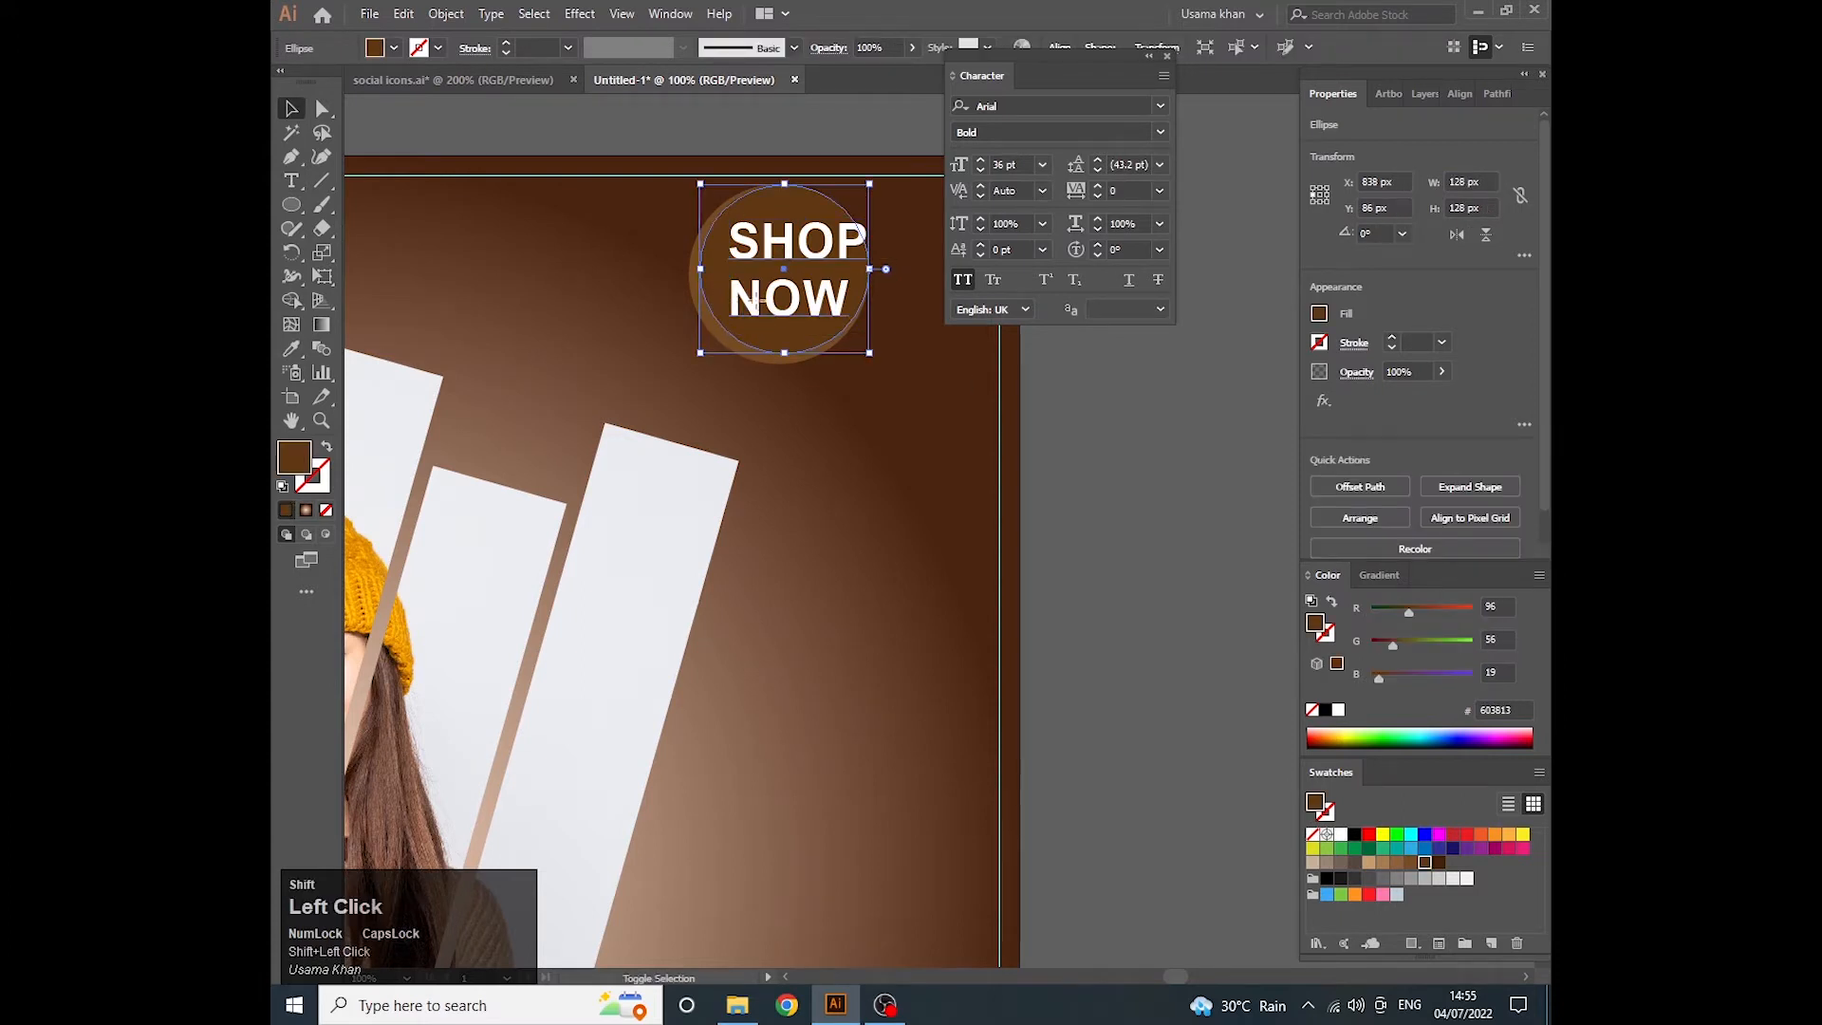
# - Centre the SHOP NOW text horizontally and vertically on the inner circle
pyautogui.keyDown('shift'); pyautogui.click(772, 325); pyautogui.keyUp('shift')
pyautogui.click(1386, 488)
pyautogui.click(1480, 486)
pyautogui.click(962, 343)
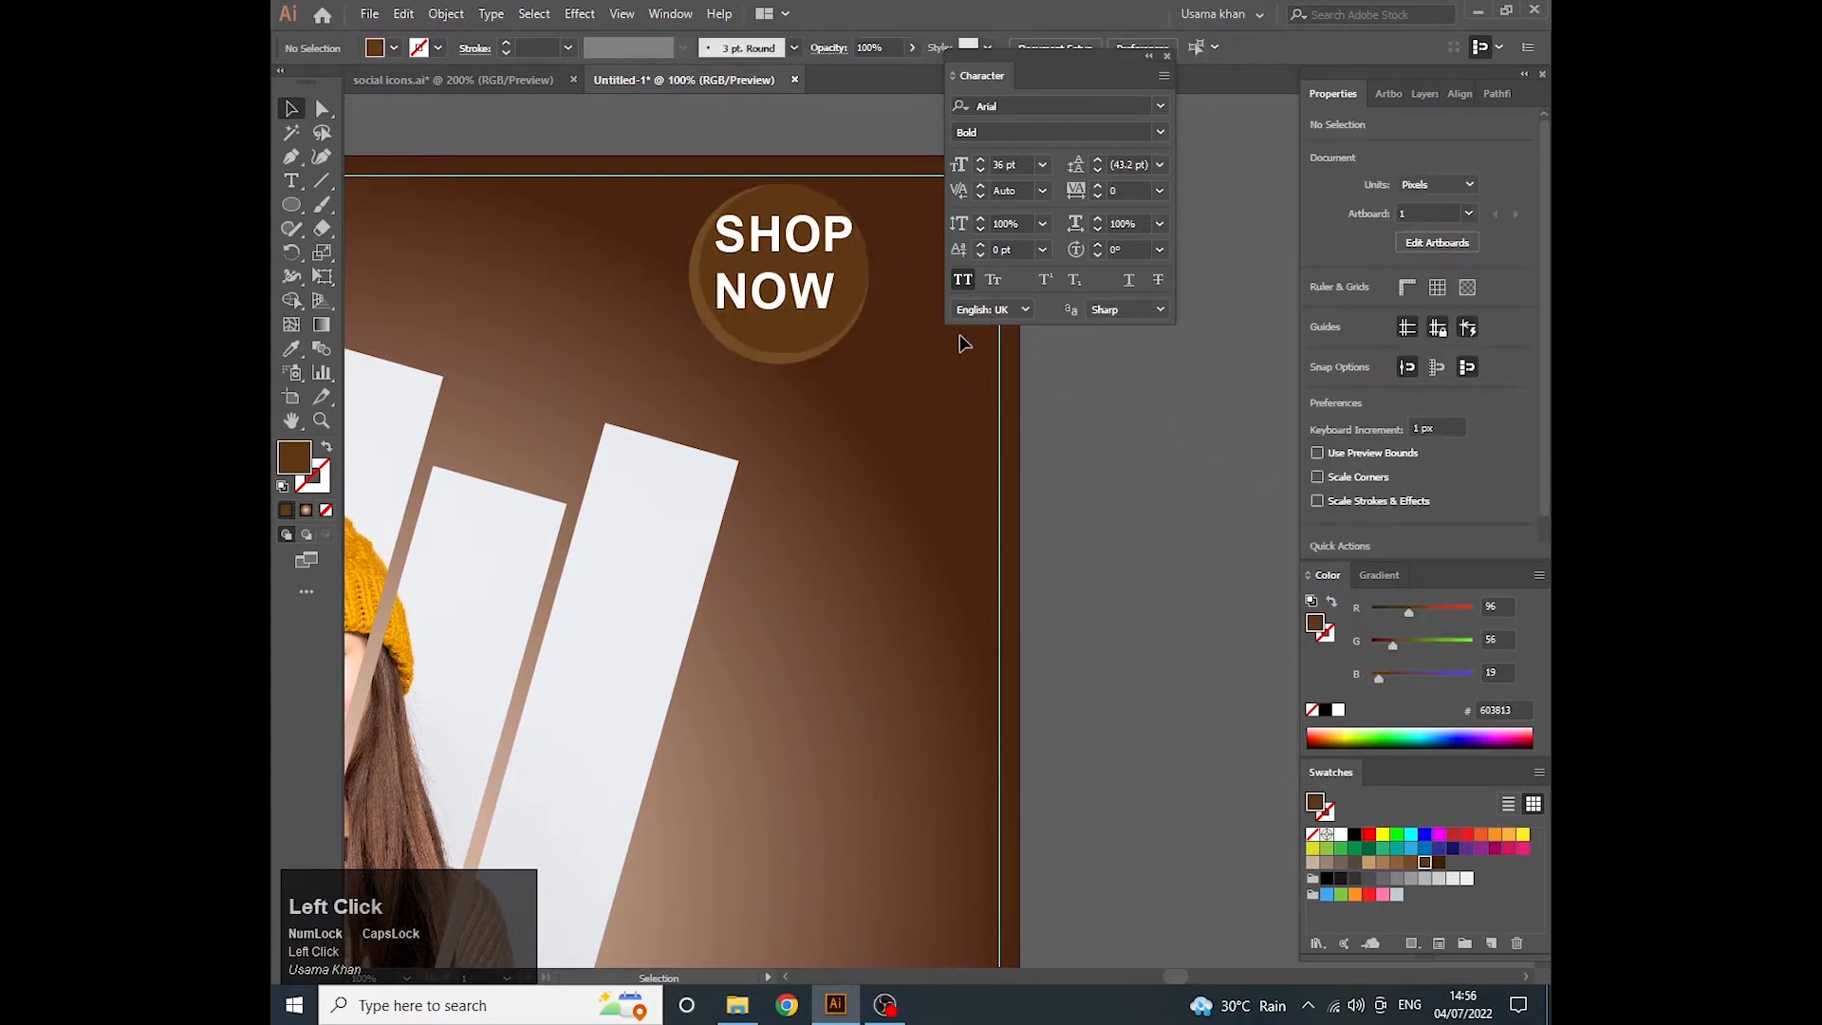
# - Reduce the SHOP NOW text to a font size of 30 pt
pyautogui.click(805, 287)
pyautogui.click(1021, 162)
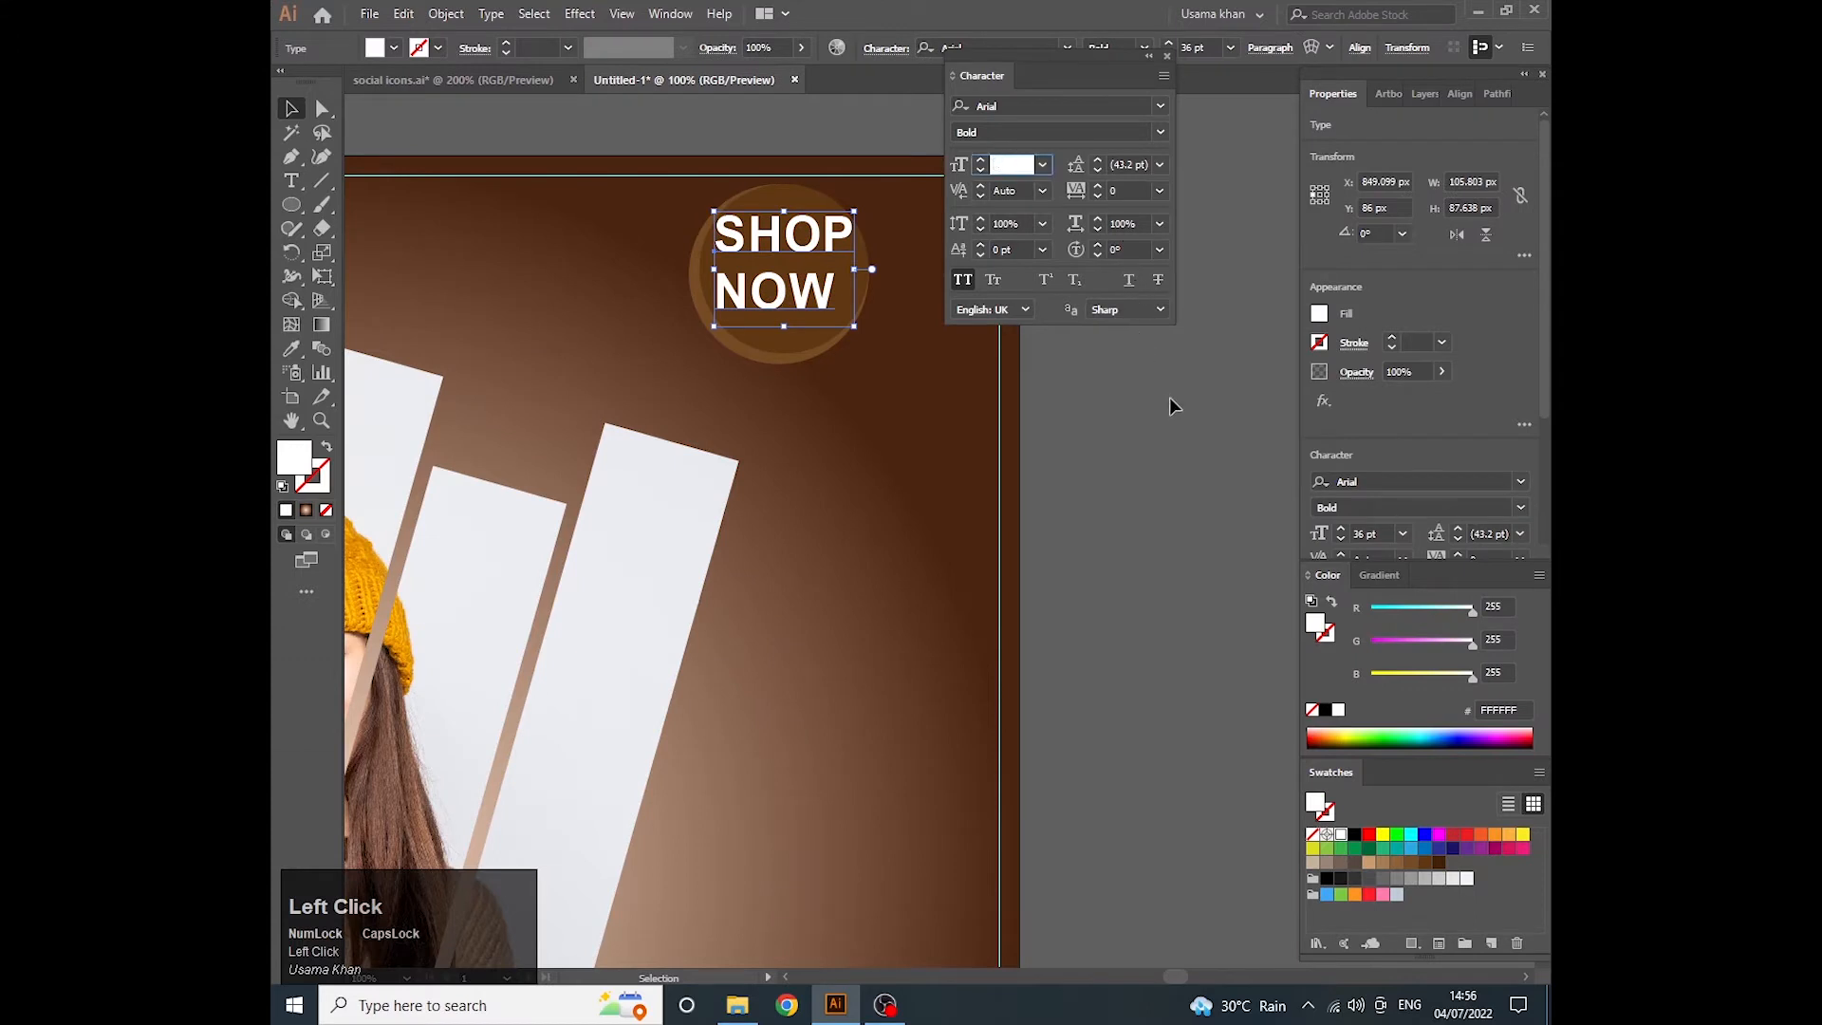
pyautogui.write('30')
pyautogui.press('Return')
# - Realign the resized SHOP NOW text to the centre of the inner circle in both directions
pyautogui.keyDown('shift'); pyautogui.click(852, 272); pyautogui.keyUp('shift')
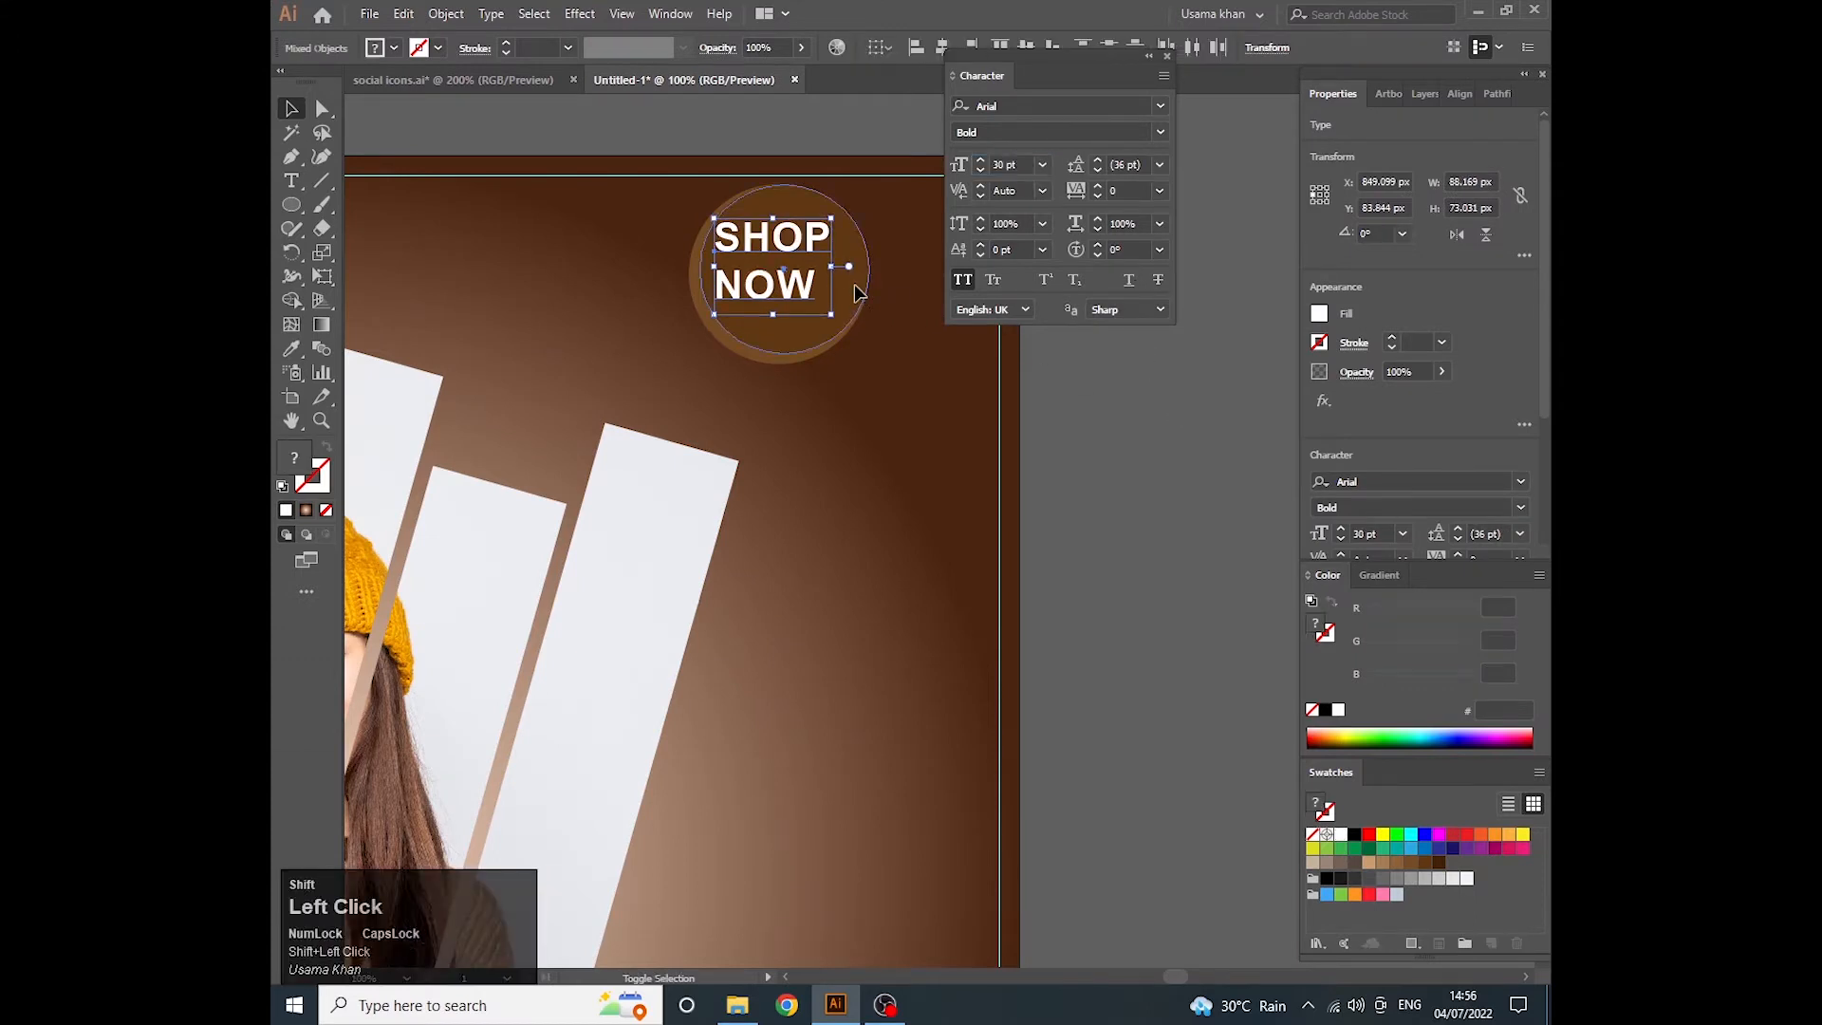
pyautogui.click(1389, 486)
pyautogui.click(1480, 486)
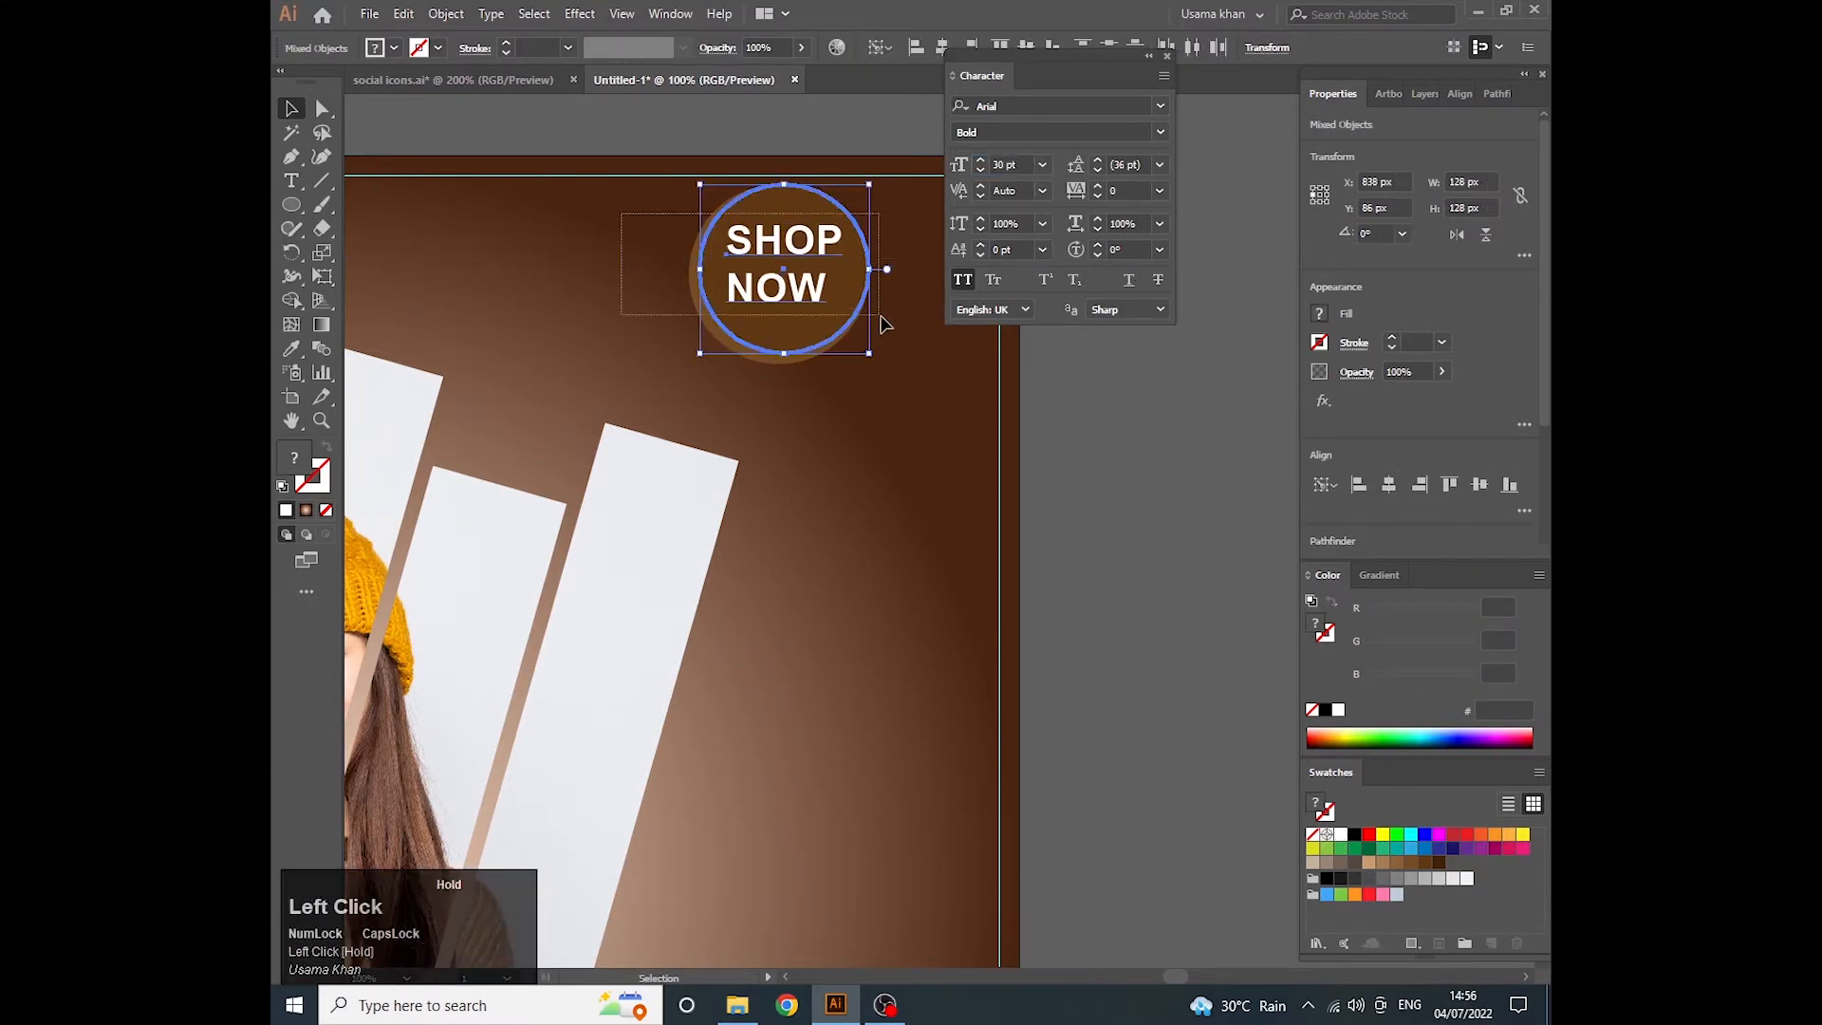
# - Group both circles with the SHOP NOW text and move the badge to the right margin guide, at X 919 px
pyautogui.hotkey('ctrl', 'g')
pyautogui.scroll(-2, 738, 363)
pyautogui.scroll(-2, 736, 327)
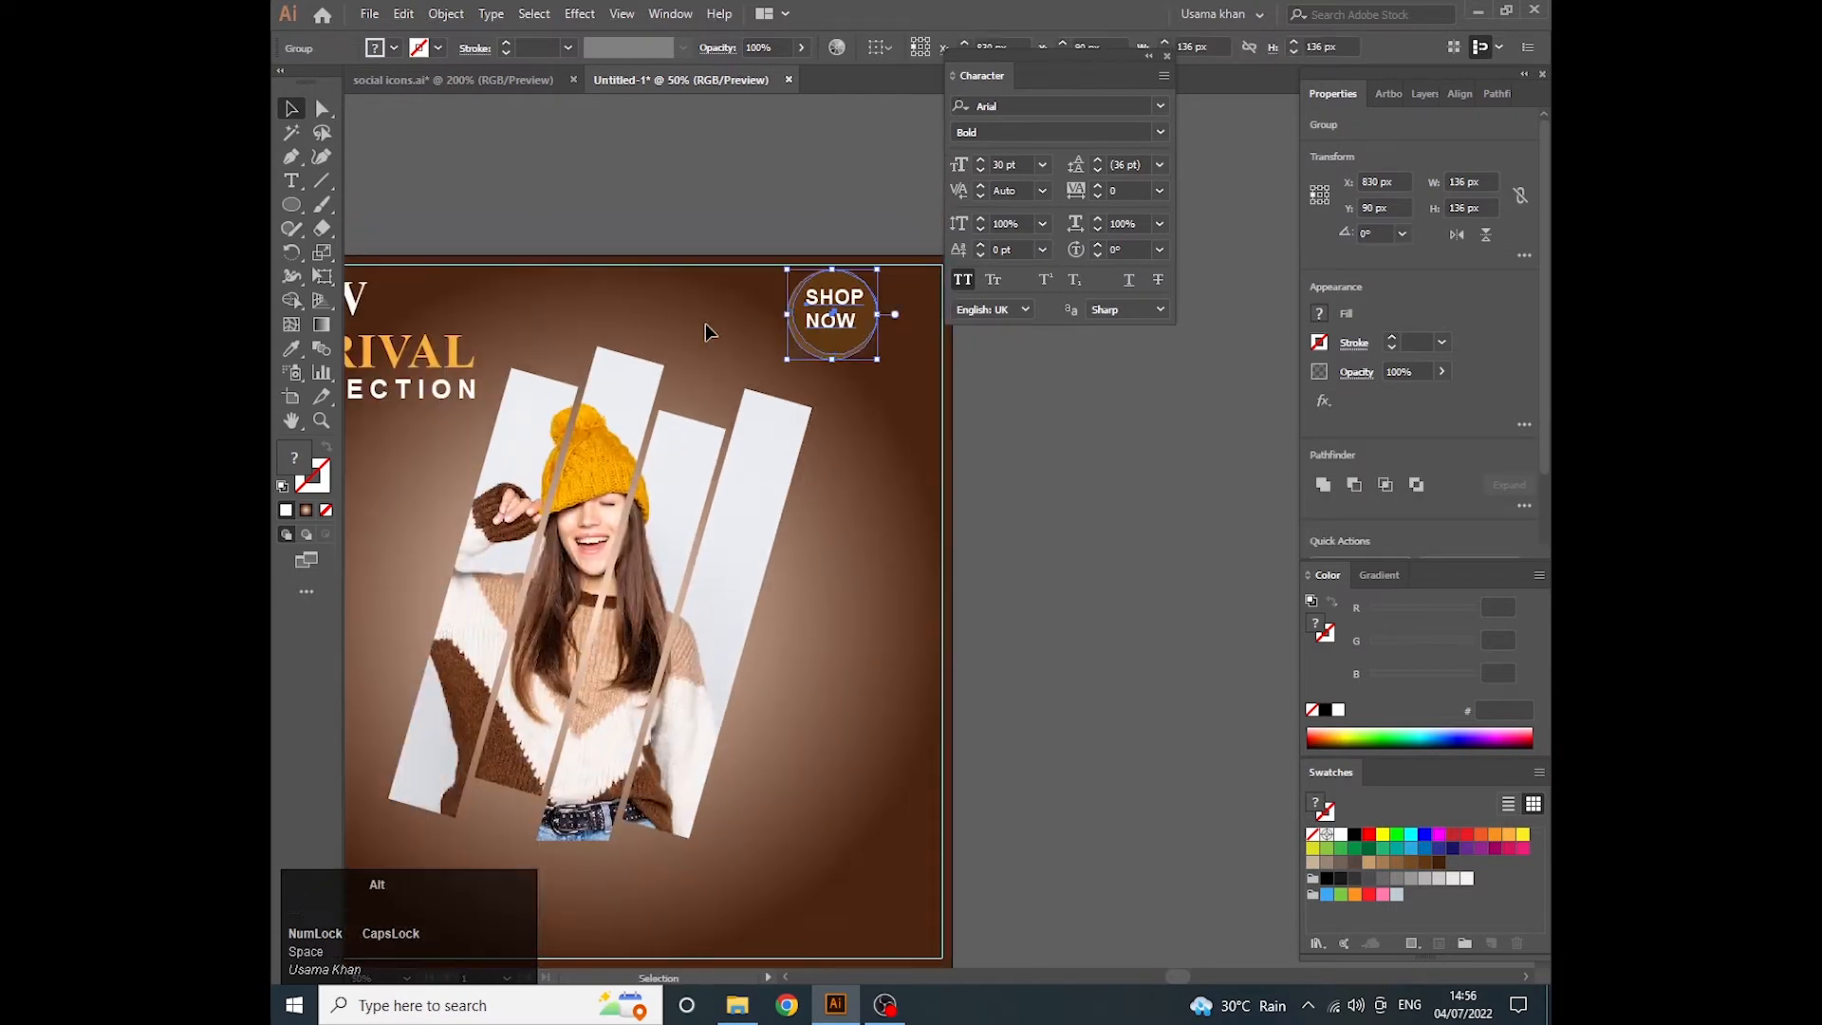
pyautogui.moveTo(891, 327); pyautogui.dragTo(921, 324)
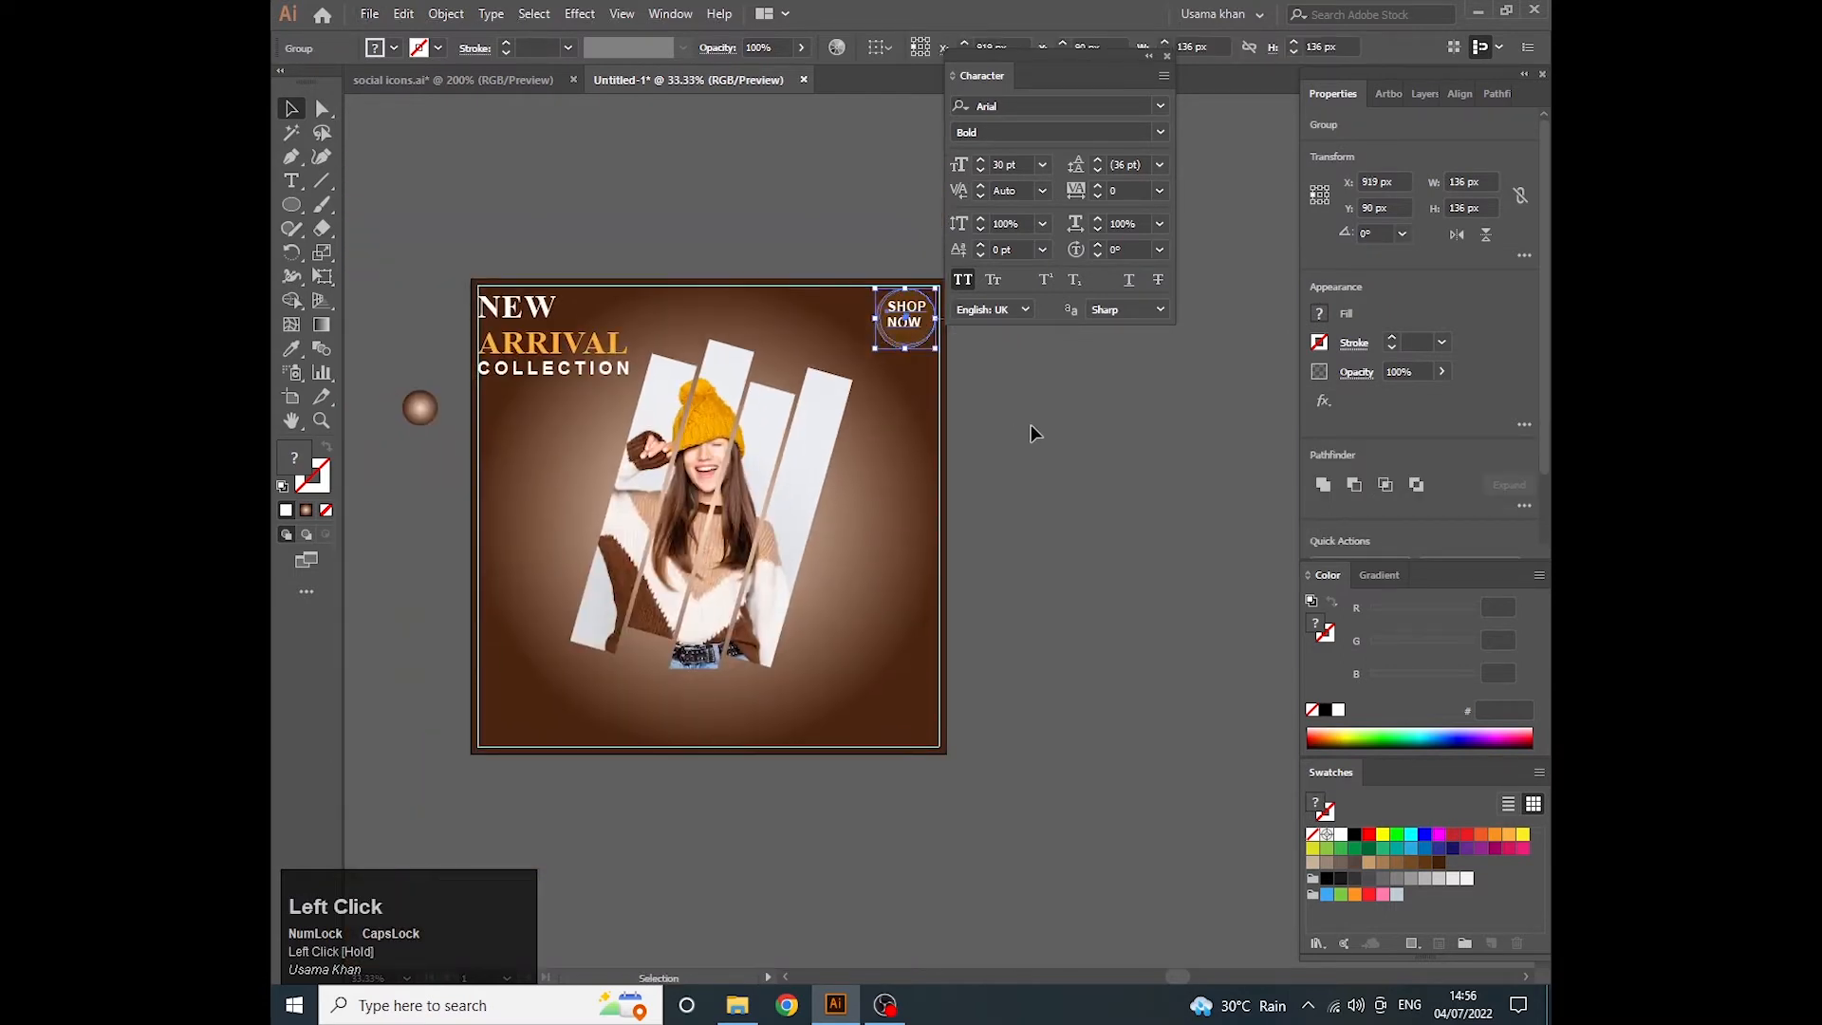
# - Nudge the NEW ARRIVAL COLLECTION heading slightly upward toward the top margin guide
pyautogui.click(1030, 424)
pyautogui.scroll(1, 491, 312)
pyautogui.moveTo(520, 313); pyautogui.dragTo(521, 305)
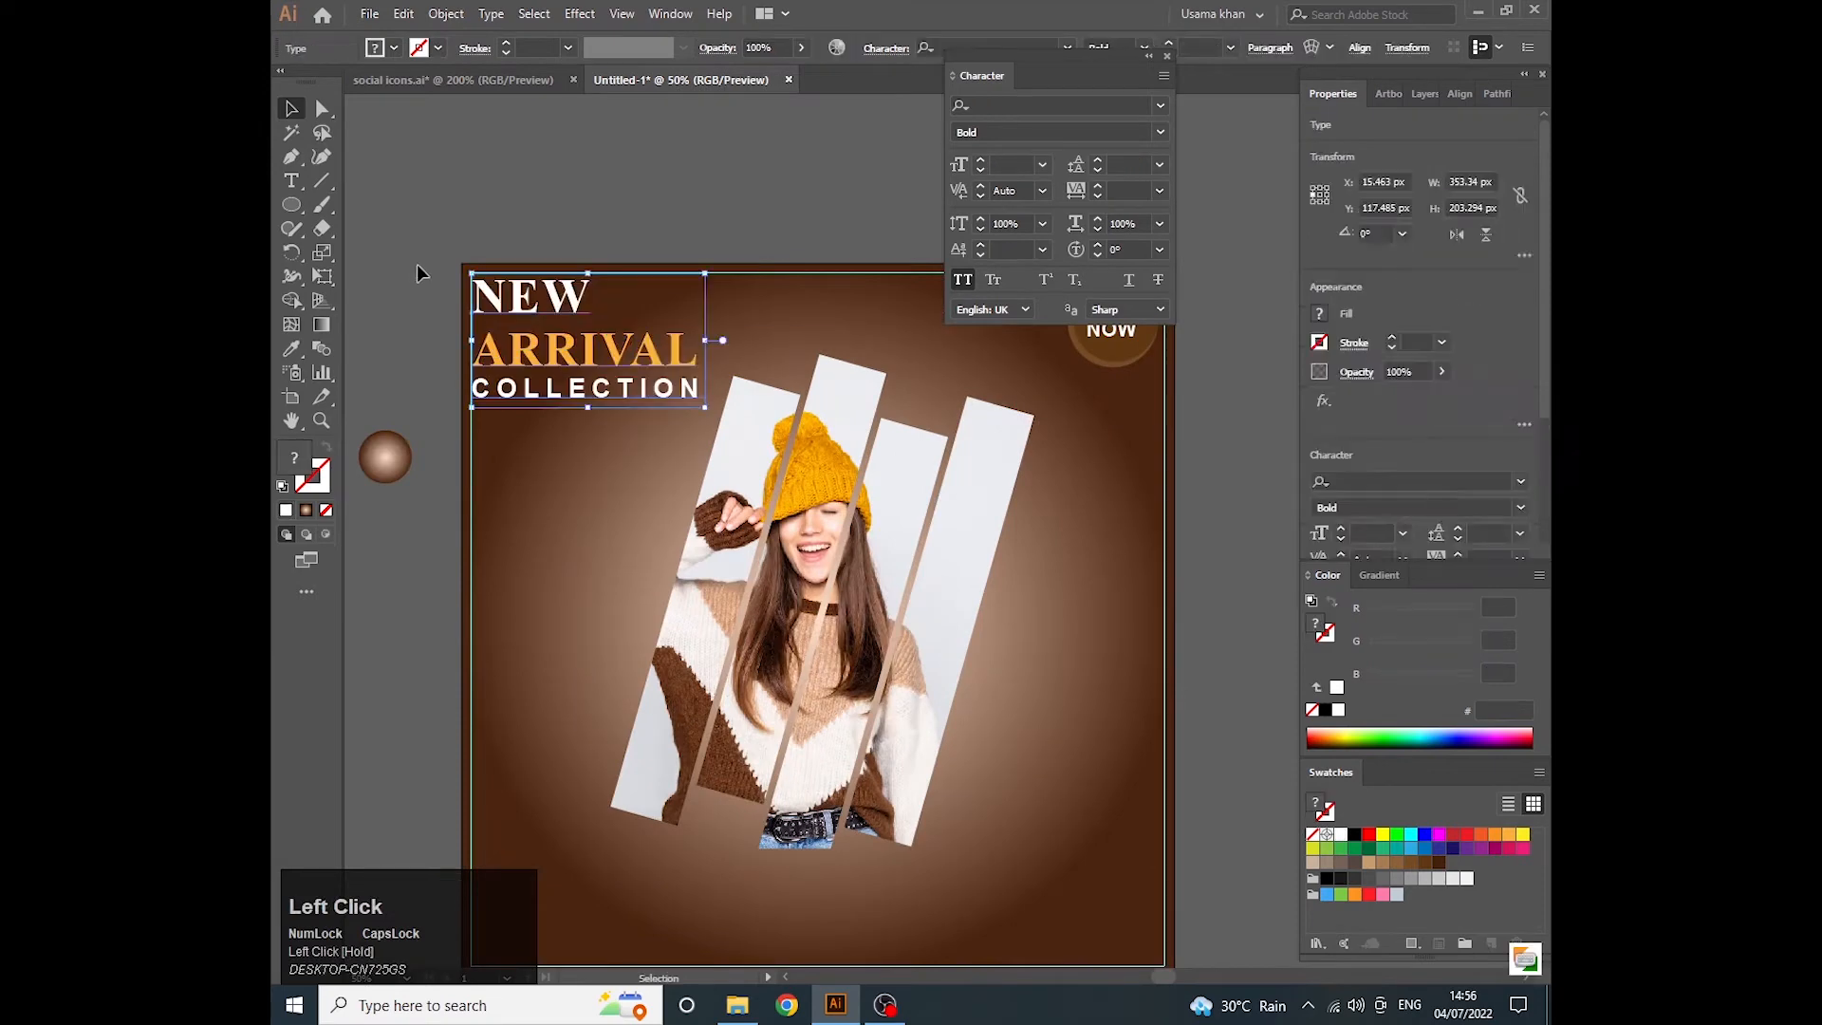
pyautogui.click(418, 266)
pyautogui.scroll(-3, 585, 416)
pyautogui.scroll(2, 717, 560)
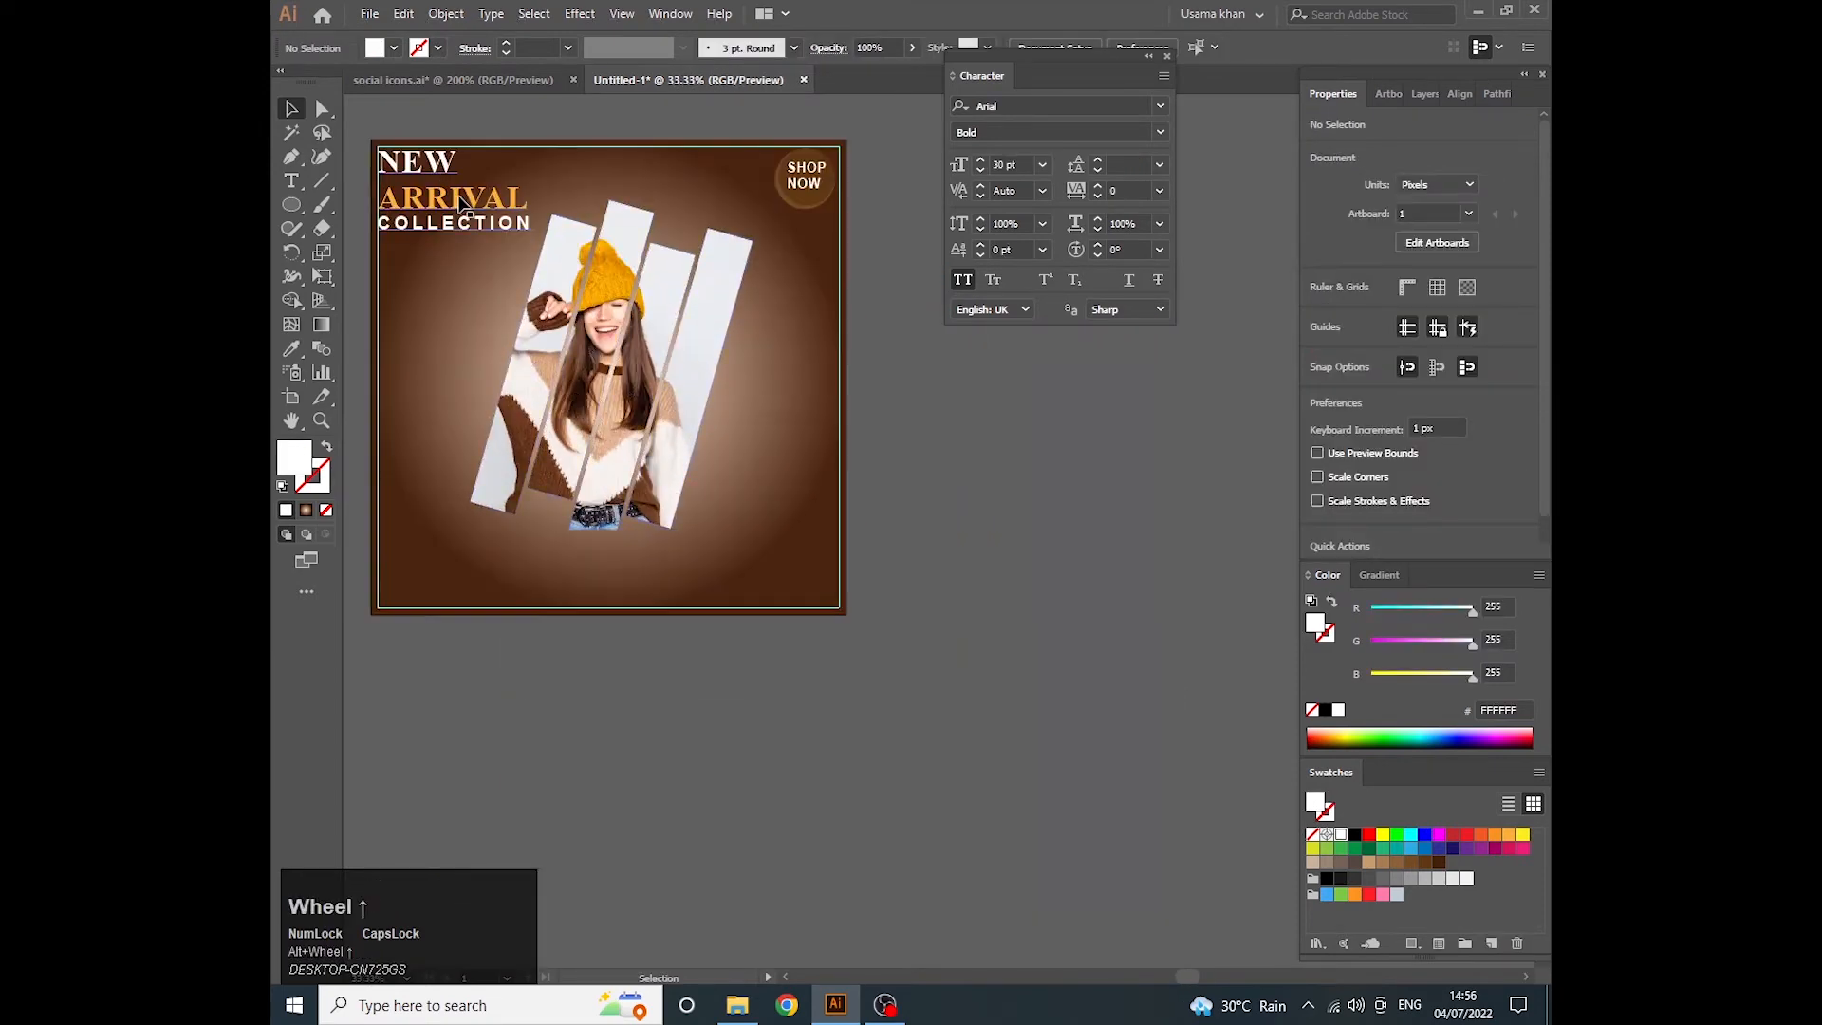
# - Add a two-line text reading "2022" and "FASHION" beside the lower end of the slanted photo bars
pyautogui.scroll(-1, 834, 555)
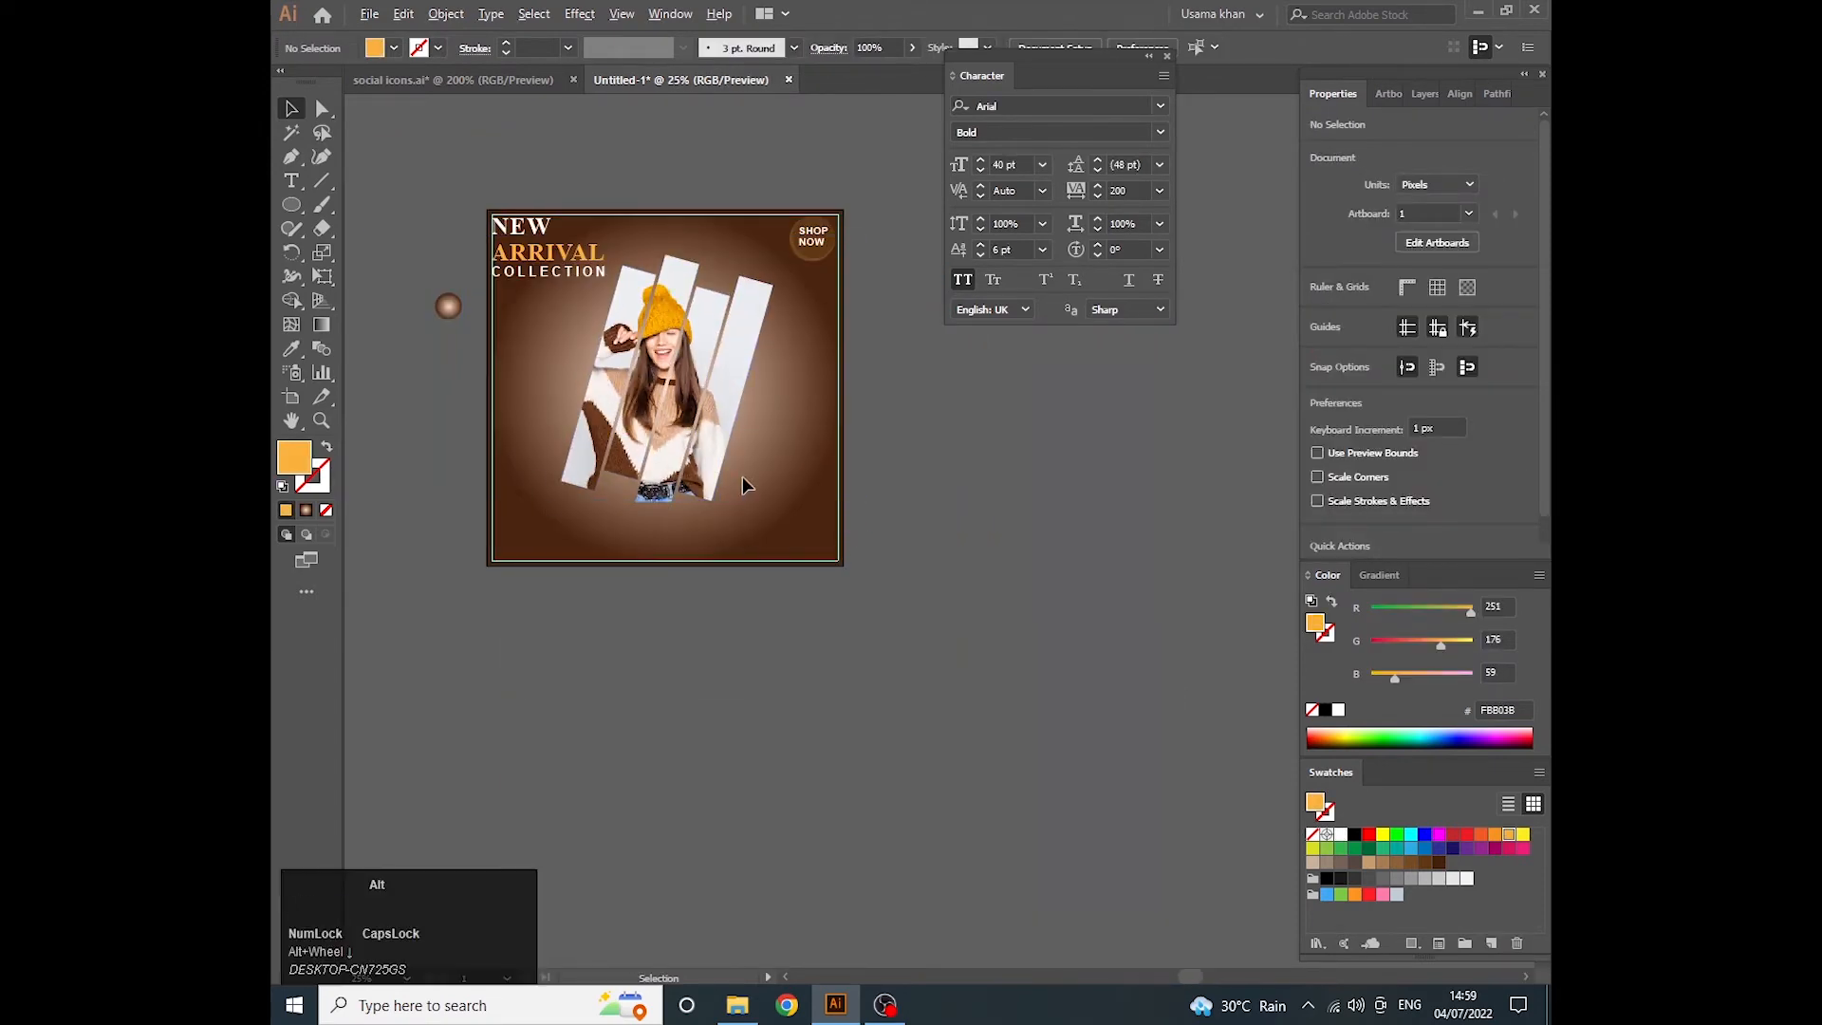
pyautogui.scroll(2, 742, 476)
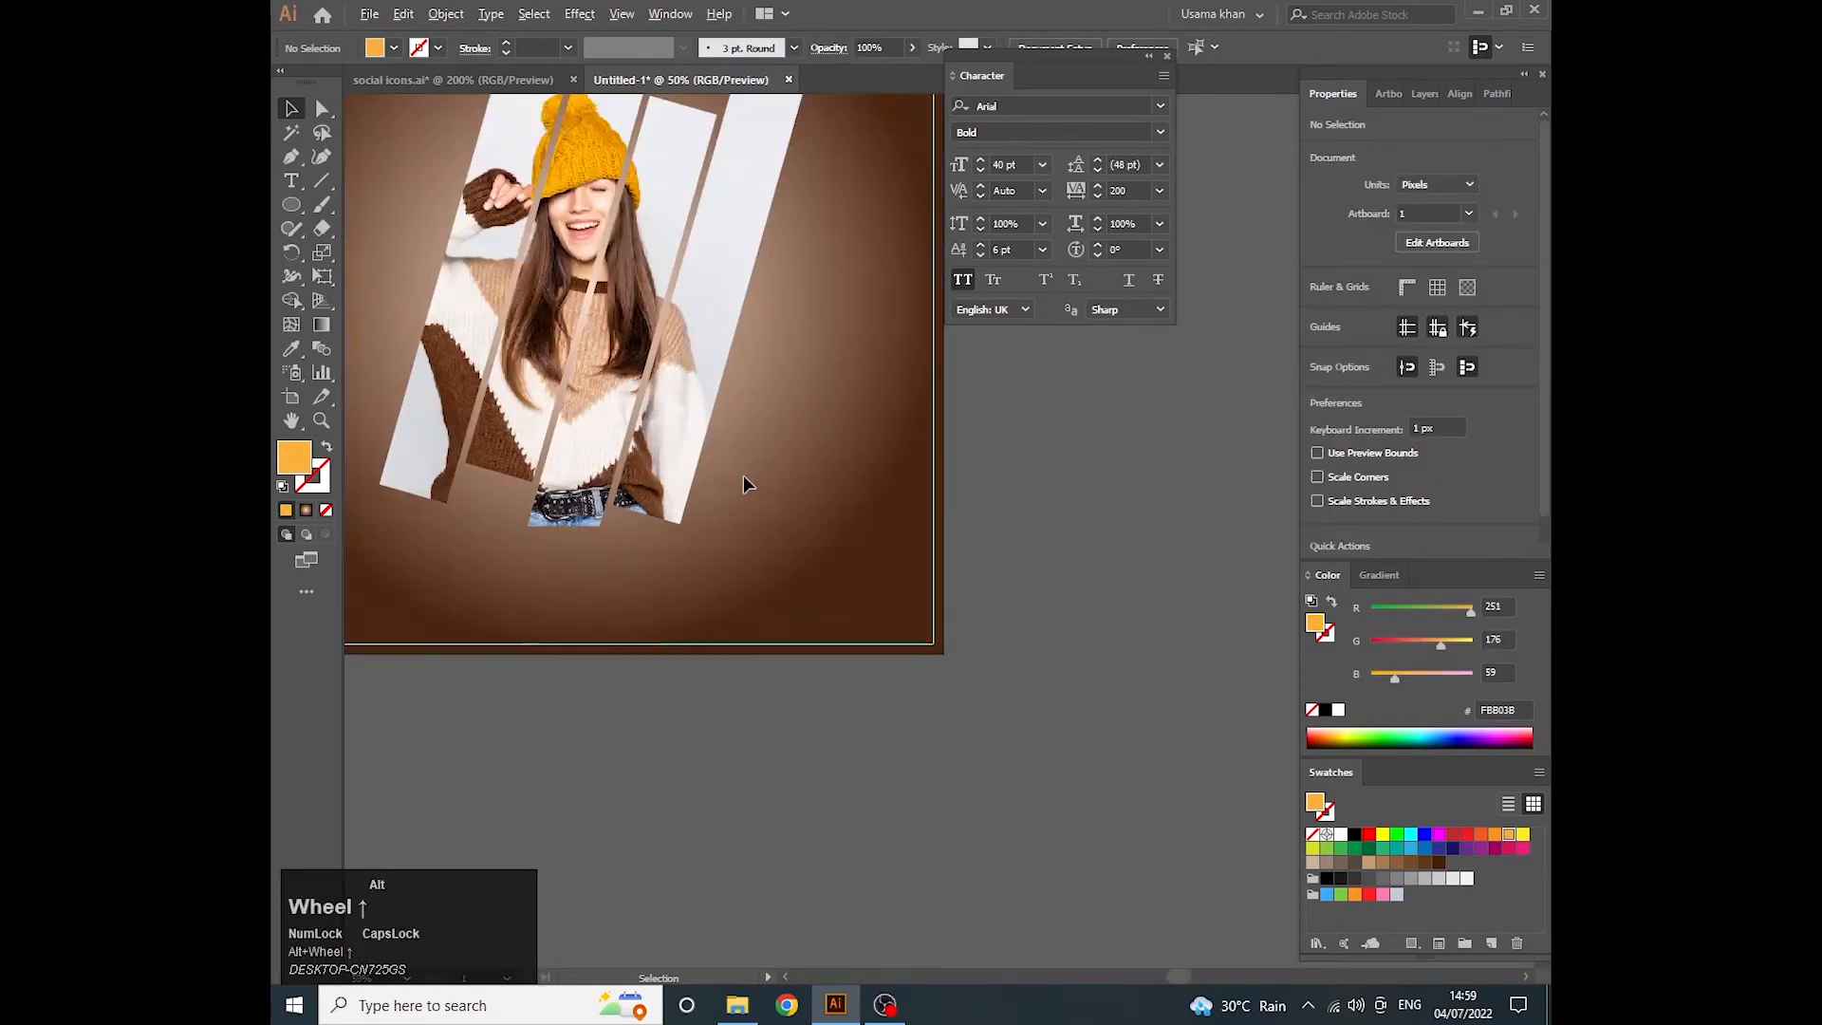
pyautogui.press('t')
pyautogui.click(739, 432)
pyautogui.press('BackSpace')
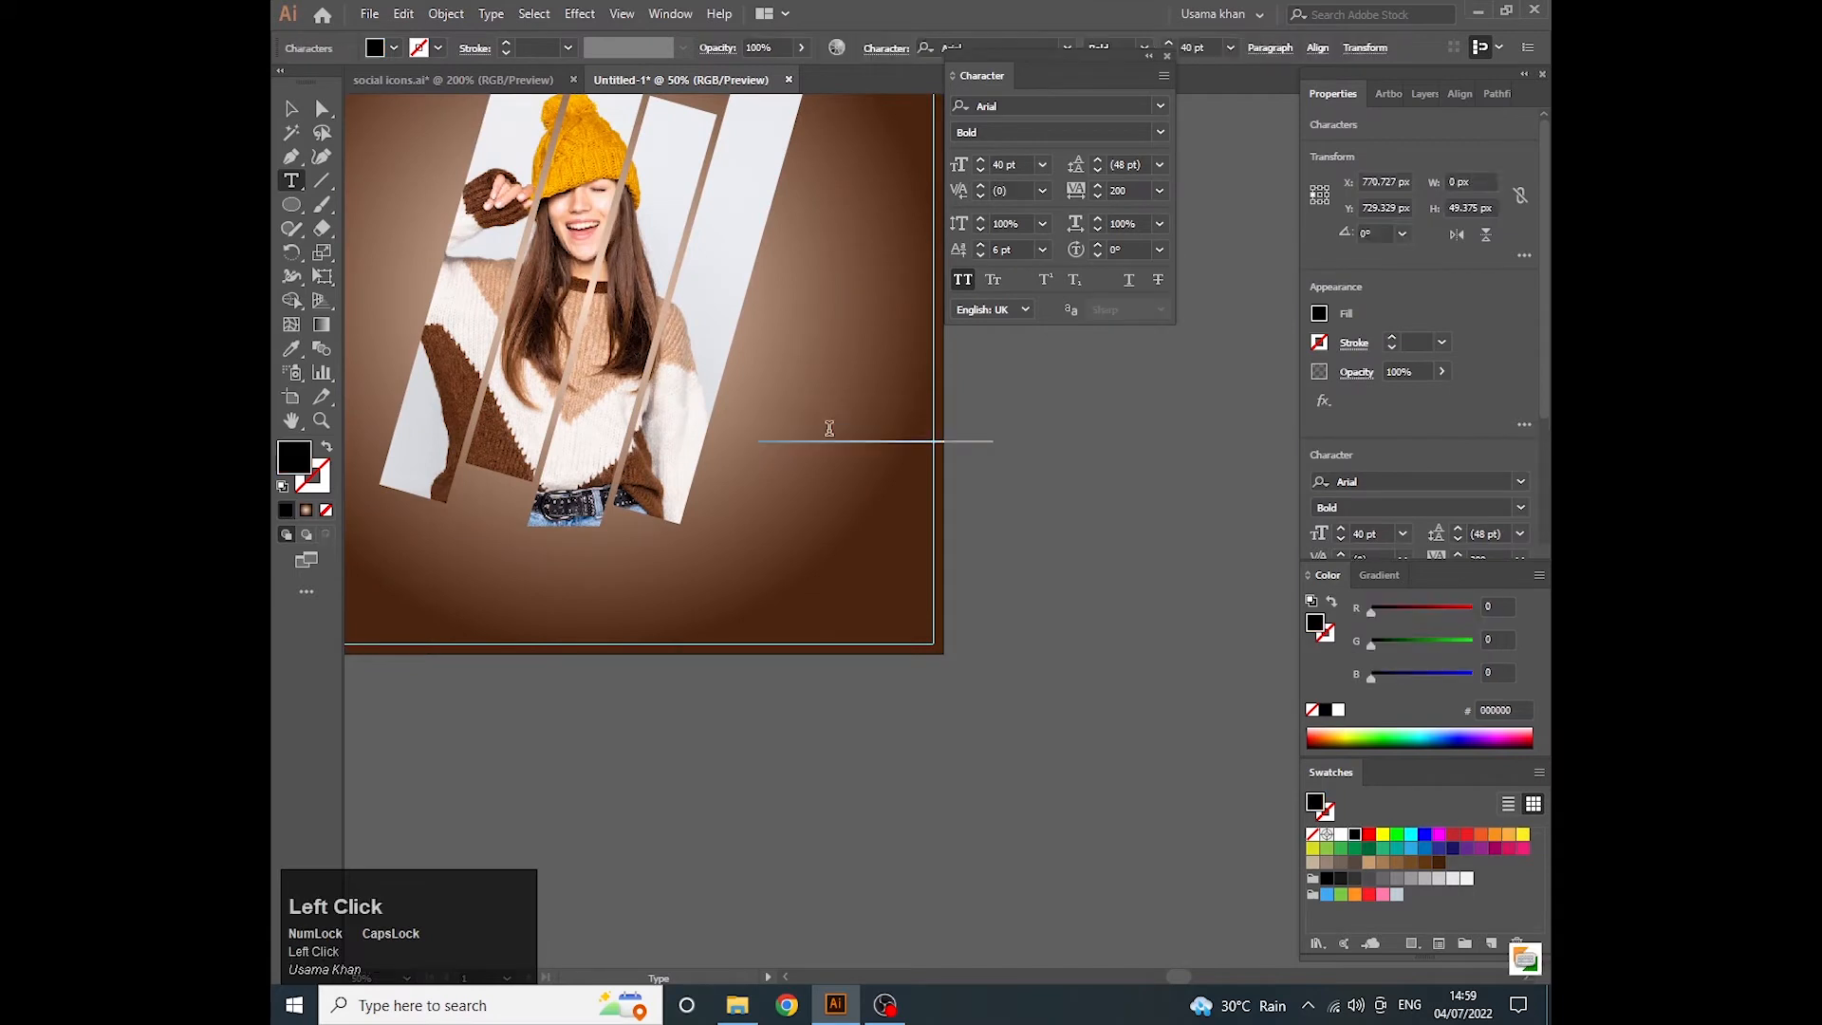
pyautogui.write('2022')
pyautogui.press('Return')
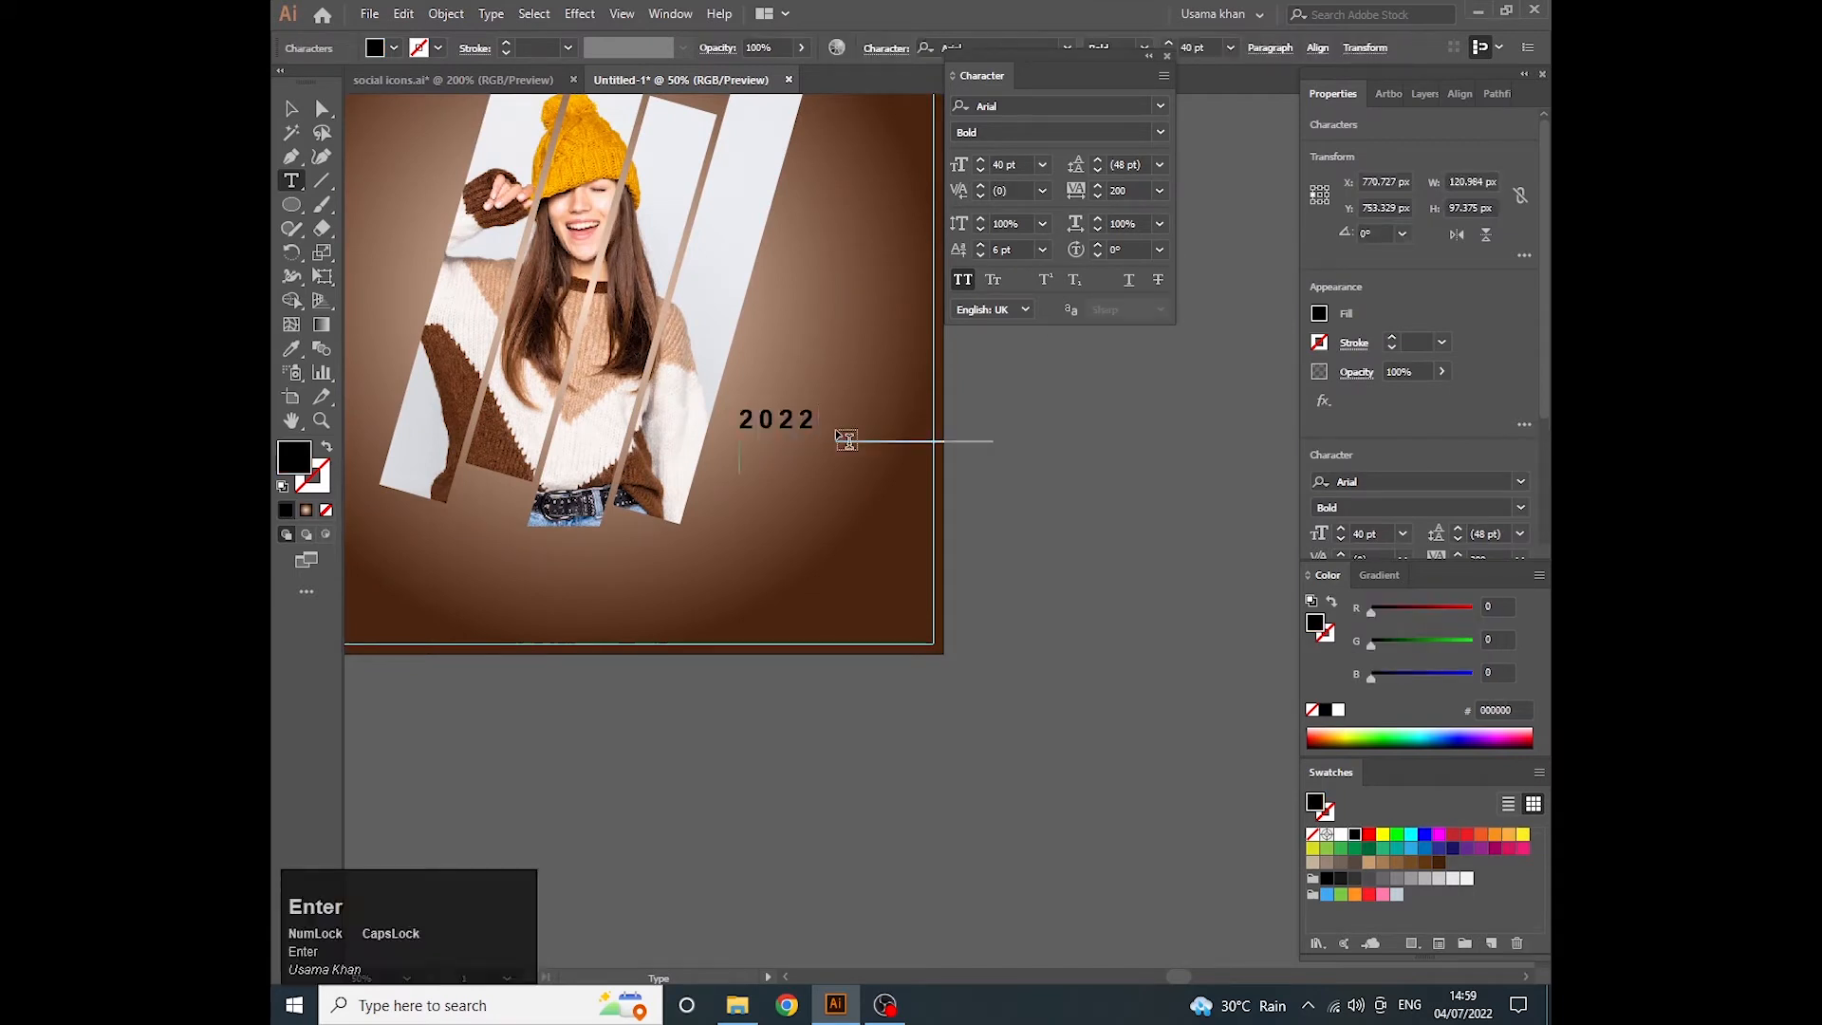
pyautogui.write('FASHIOM')
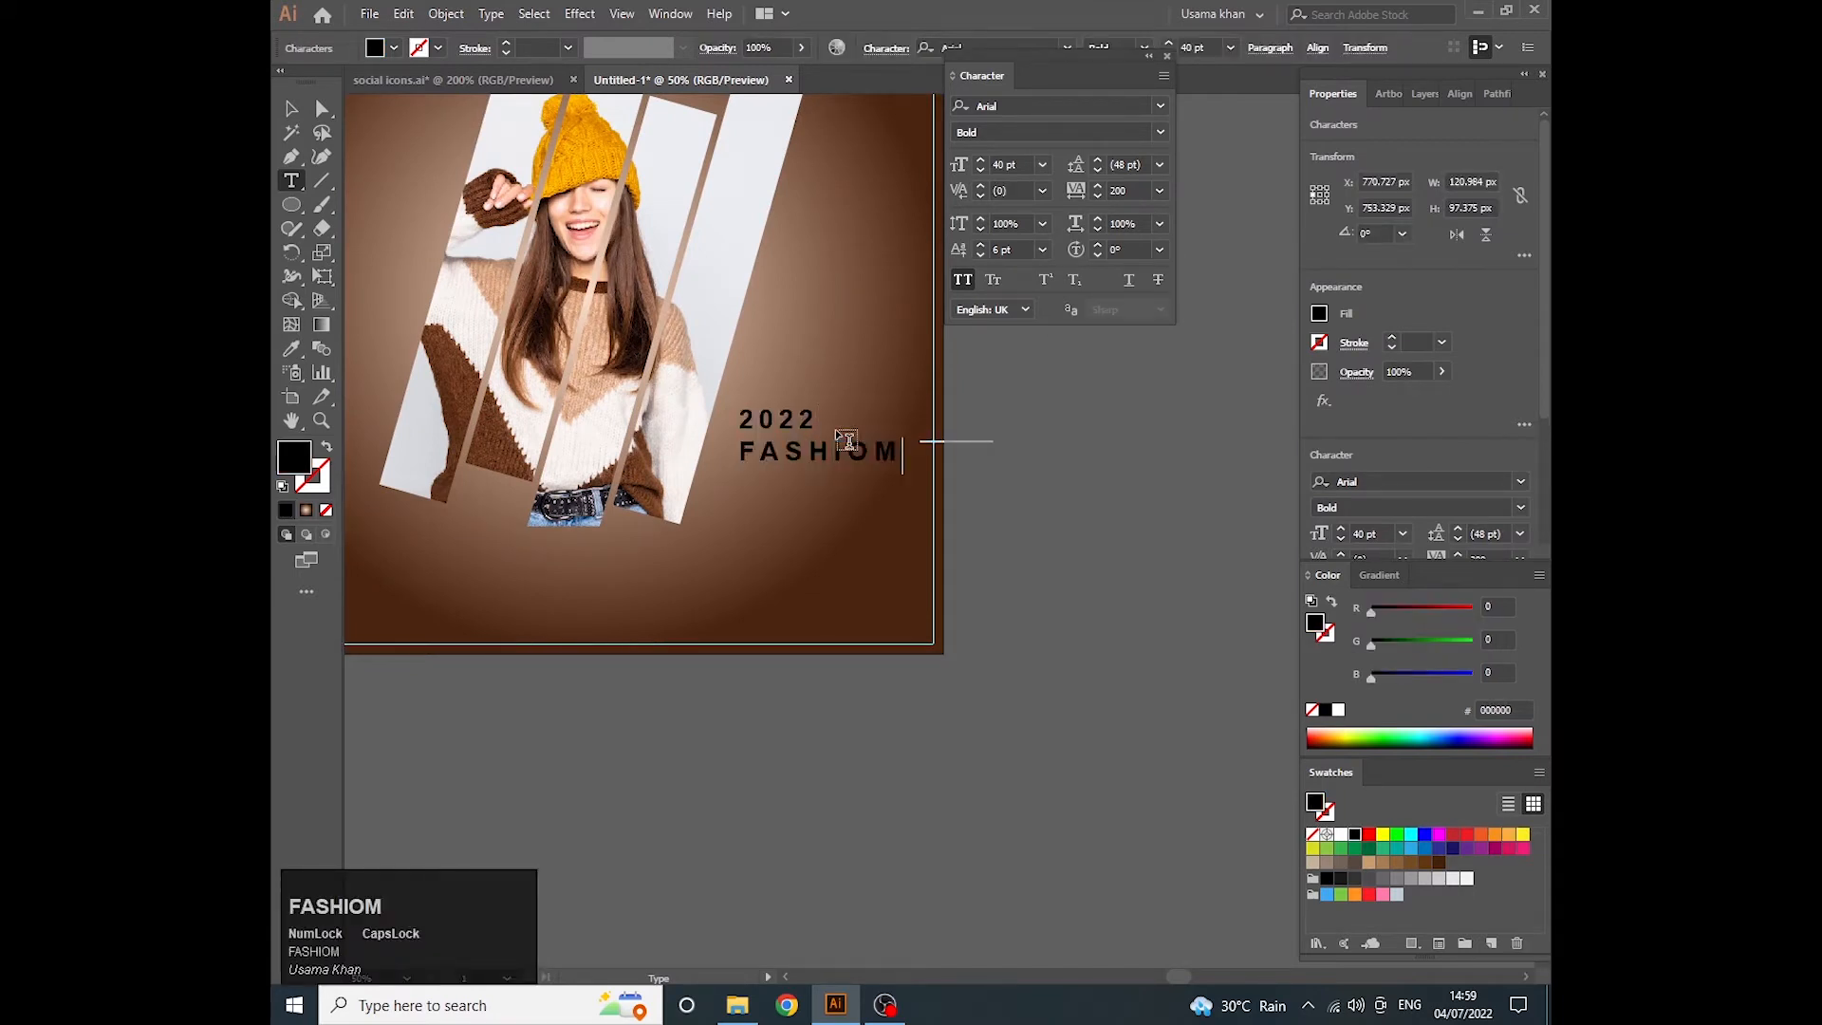
pyautogui.press('BackSpace')
pyautogui.write('N')
pyautogui.press('Escape')
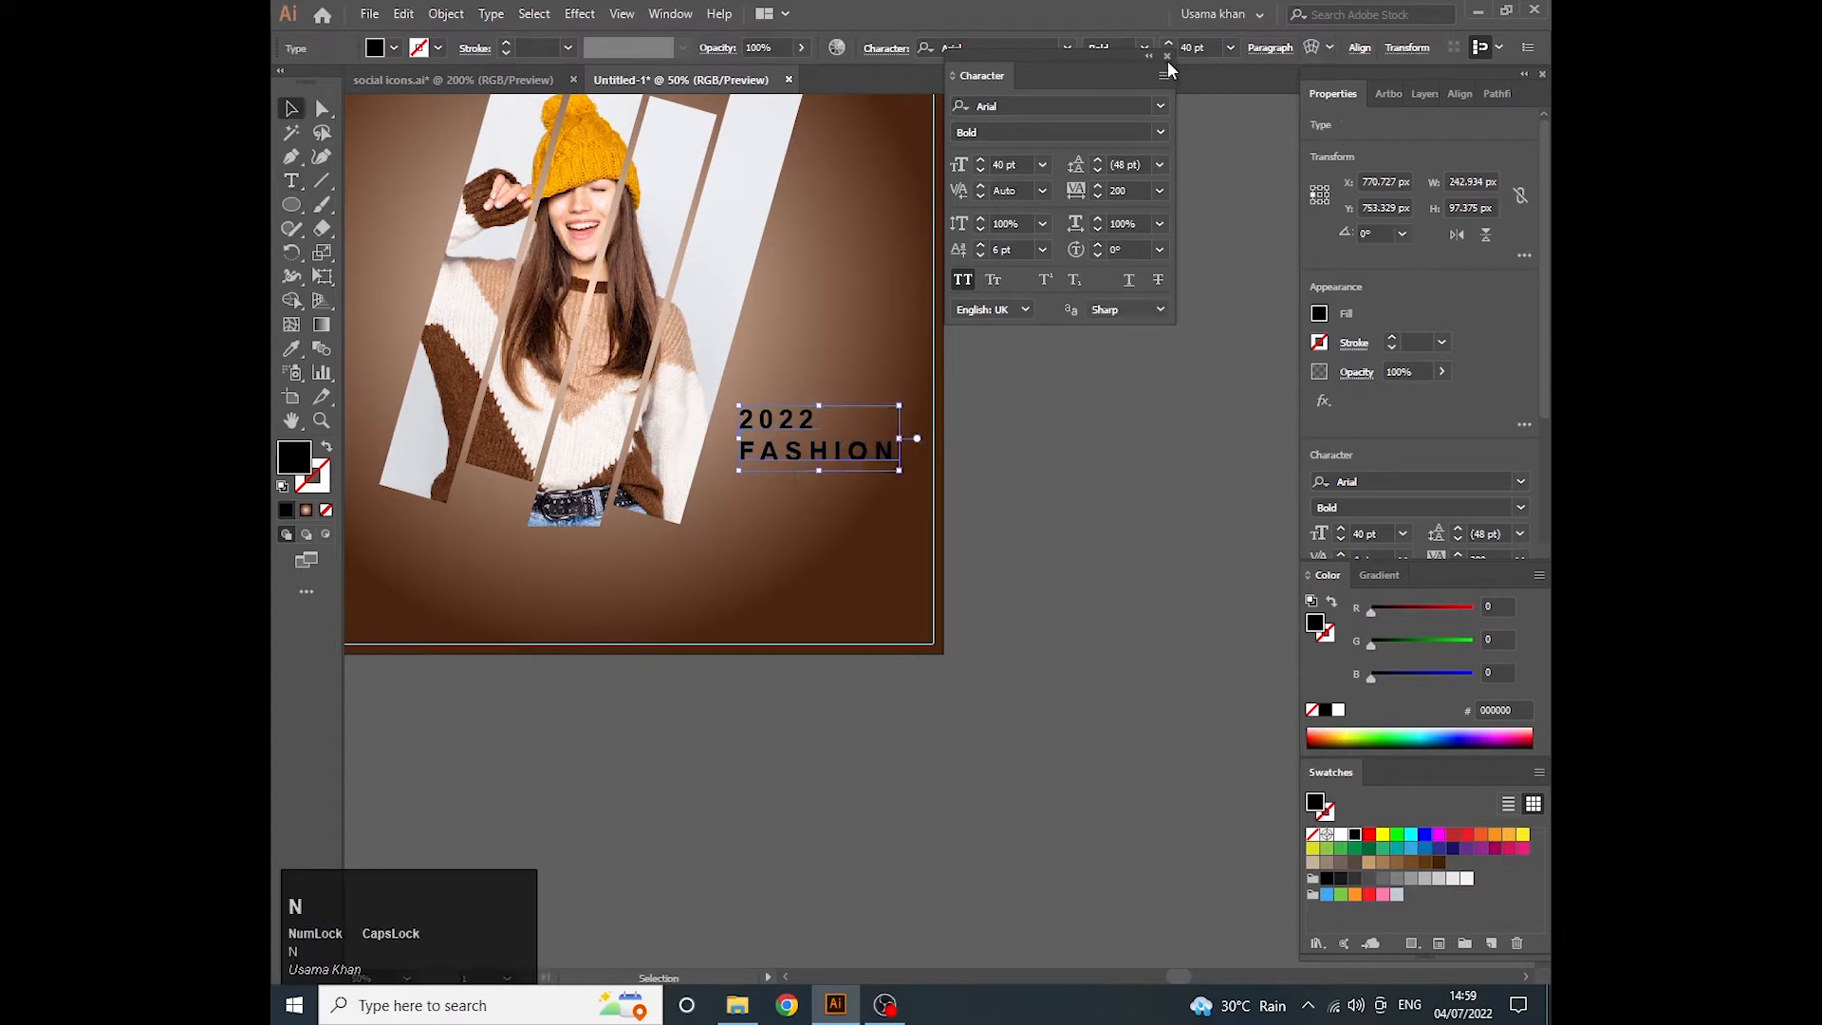
# - Copy the orange ARRIVAL text style onto the 2022 FASHION text with the Eyedropper
pyautogui.keyDown('alt'); pyautogui.scroll(-1, 828, 252); pyautogui.keyUp('alt')
pyautogui.moveTo(828, 256); pyautogui.dragTo(898, 383)
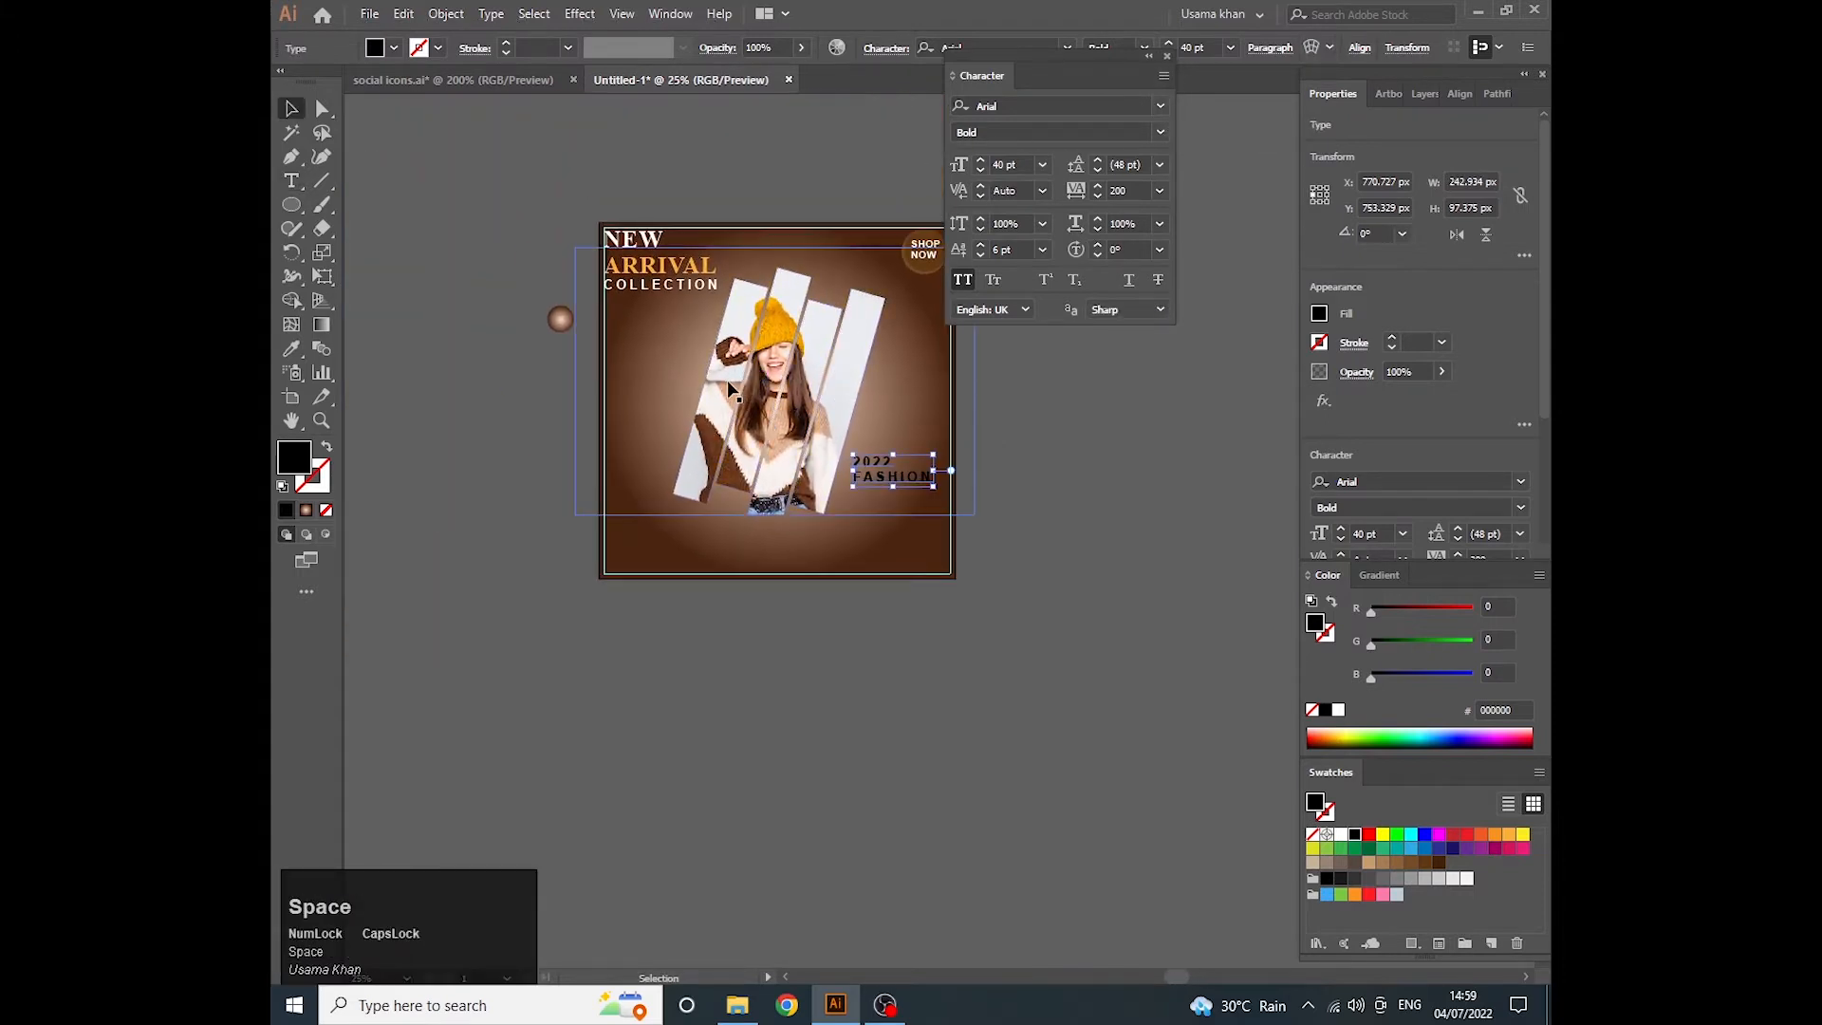
pyautogui.press('i')
pyautogui.click(663, 264)
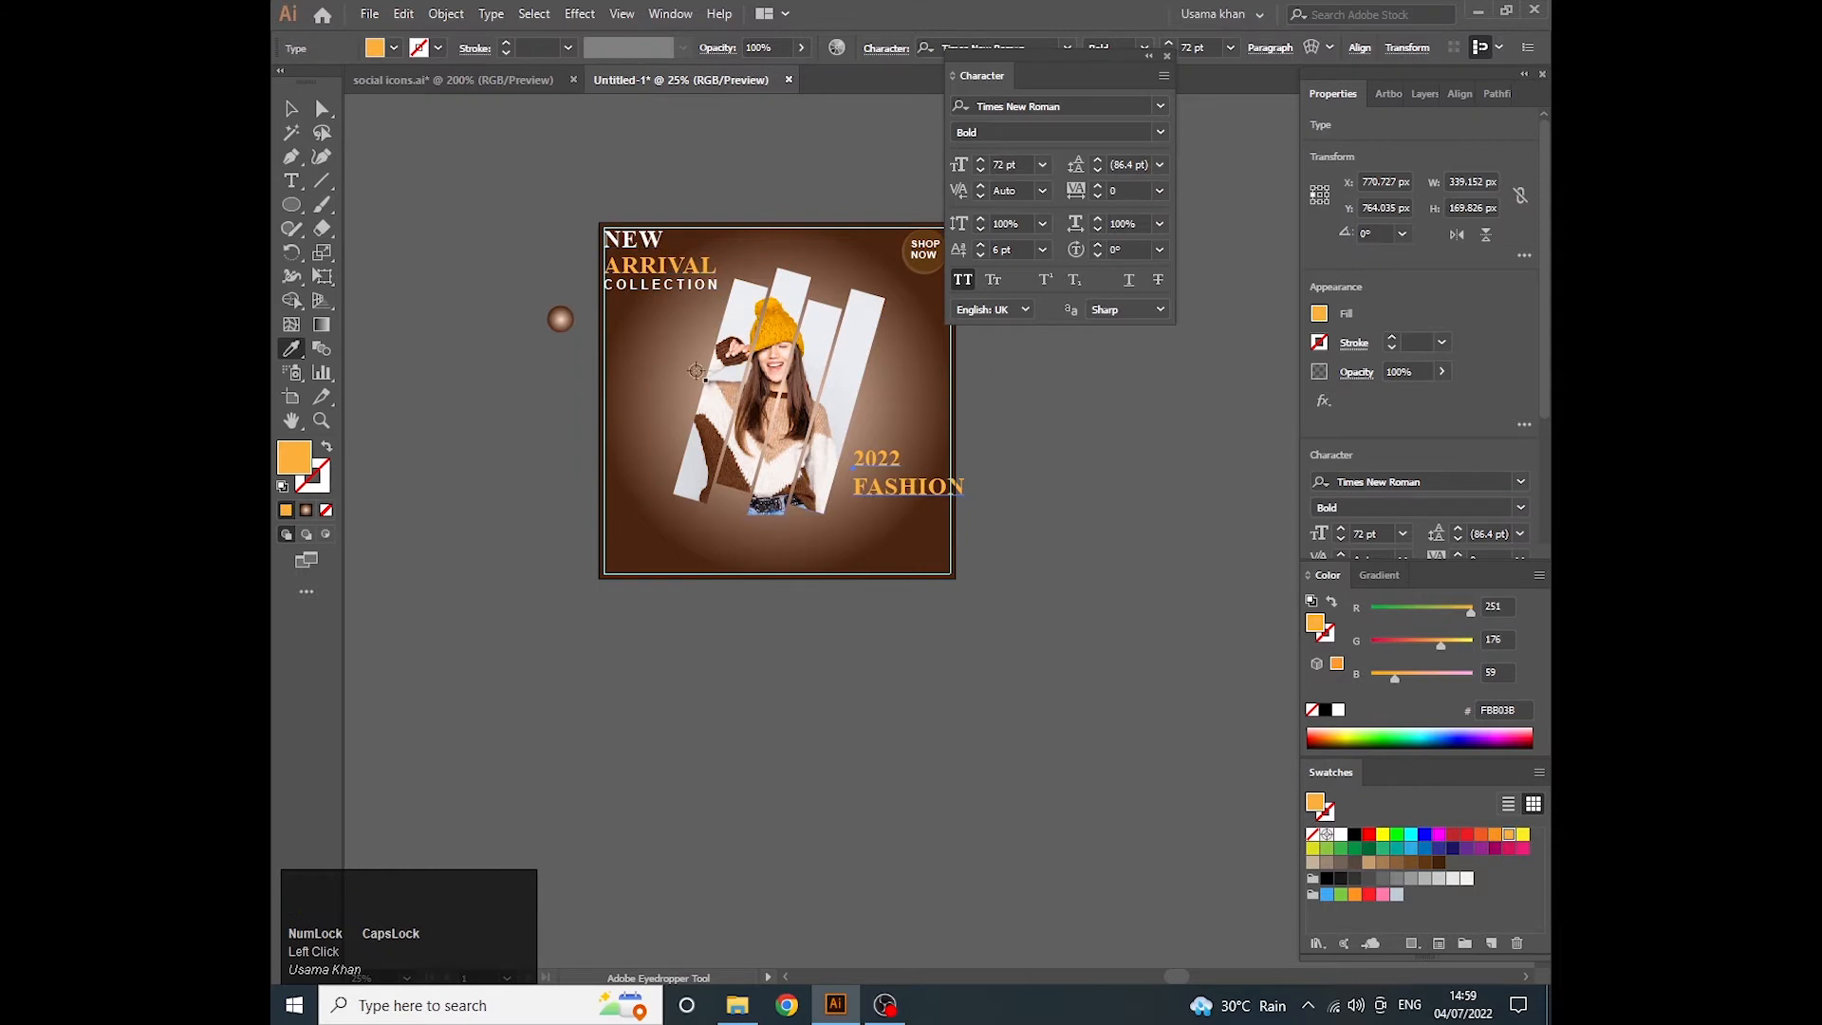
# - Reduce only the FASHION line to a font size of 36 pt
pyautogui.scroll(1, 902, 474)
pyautogui.press('v')
pyautogui.doubleClick(946, 512)
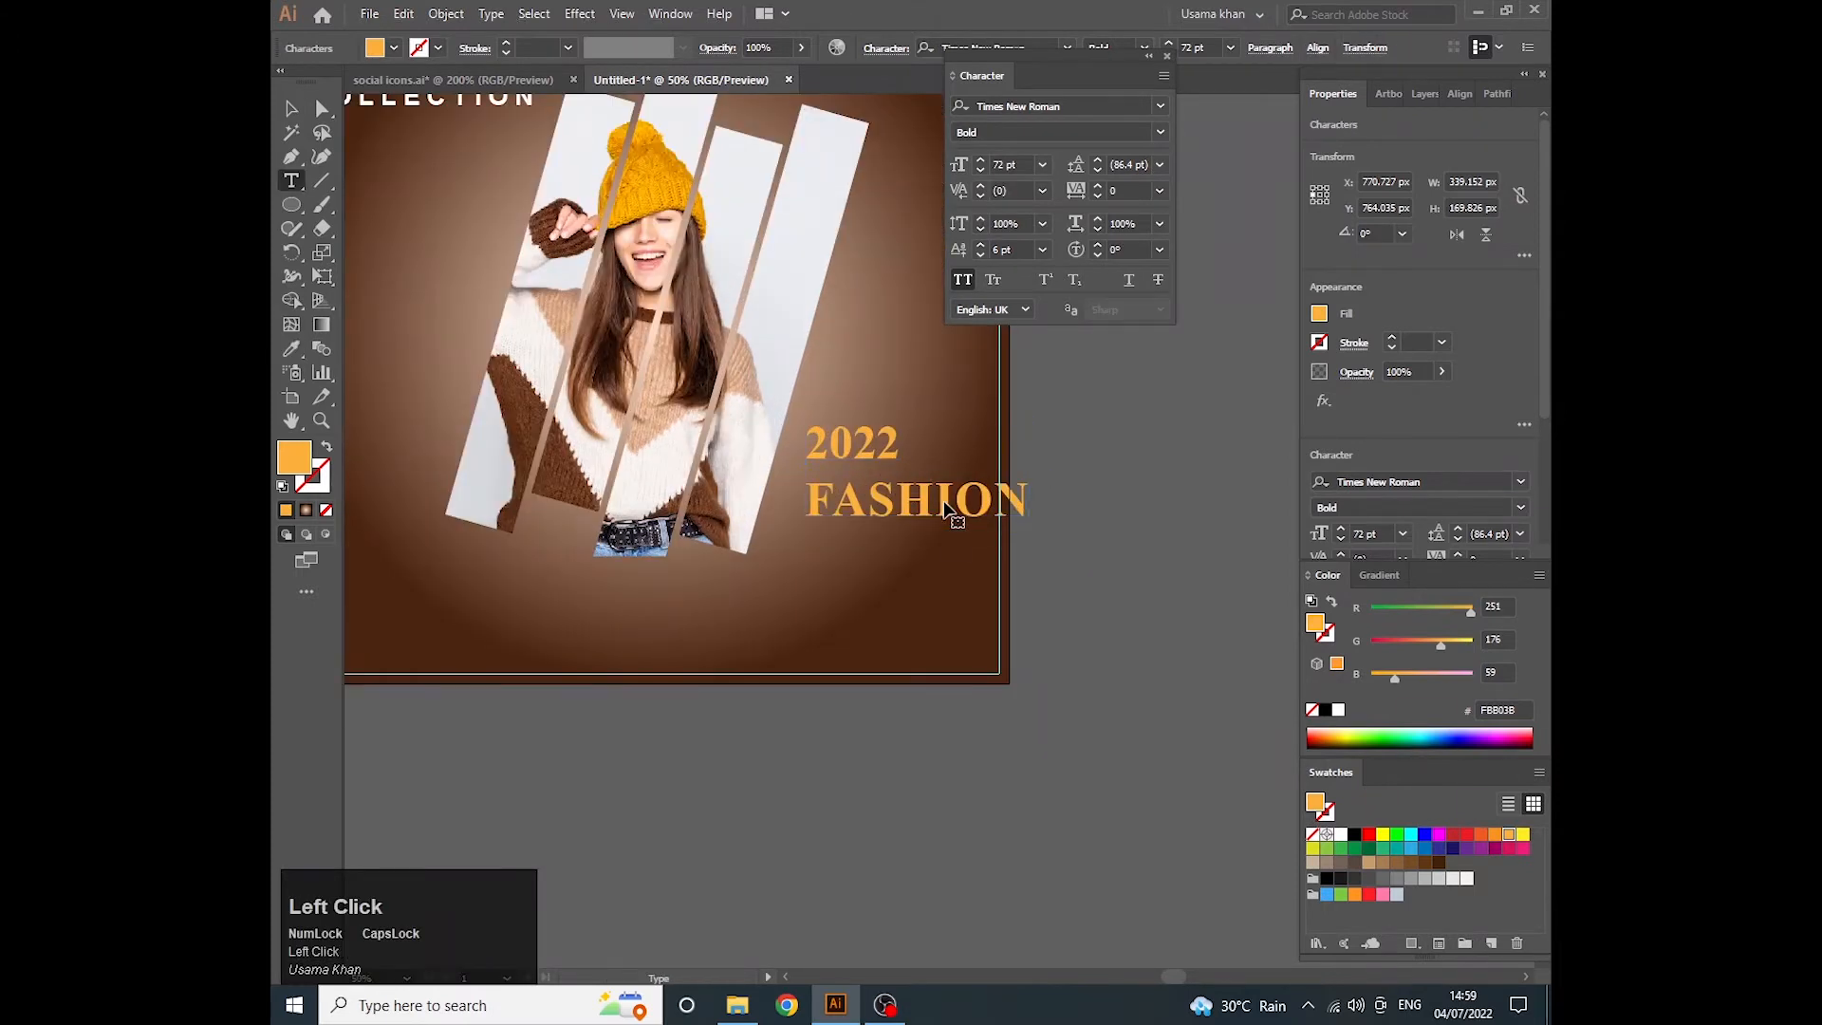
pyautogui.doubleClick(946, 496)
pyautogui.click(1402, 533)
pyautogui.click(1433, 555)
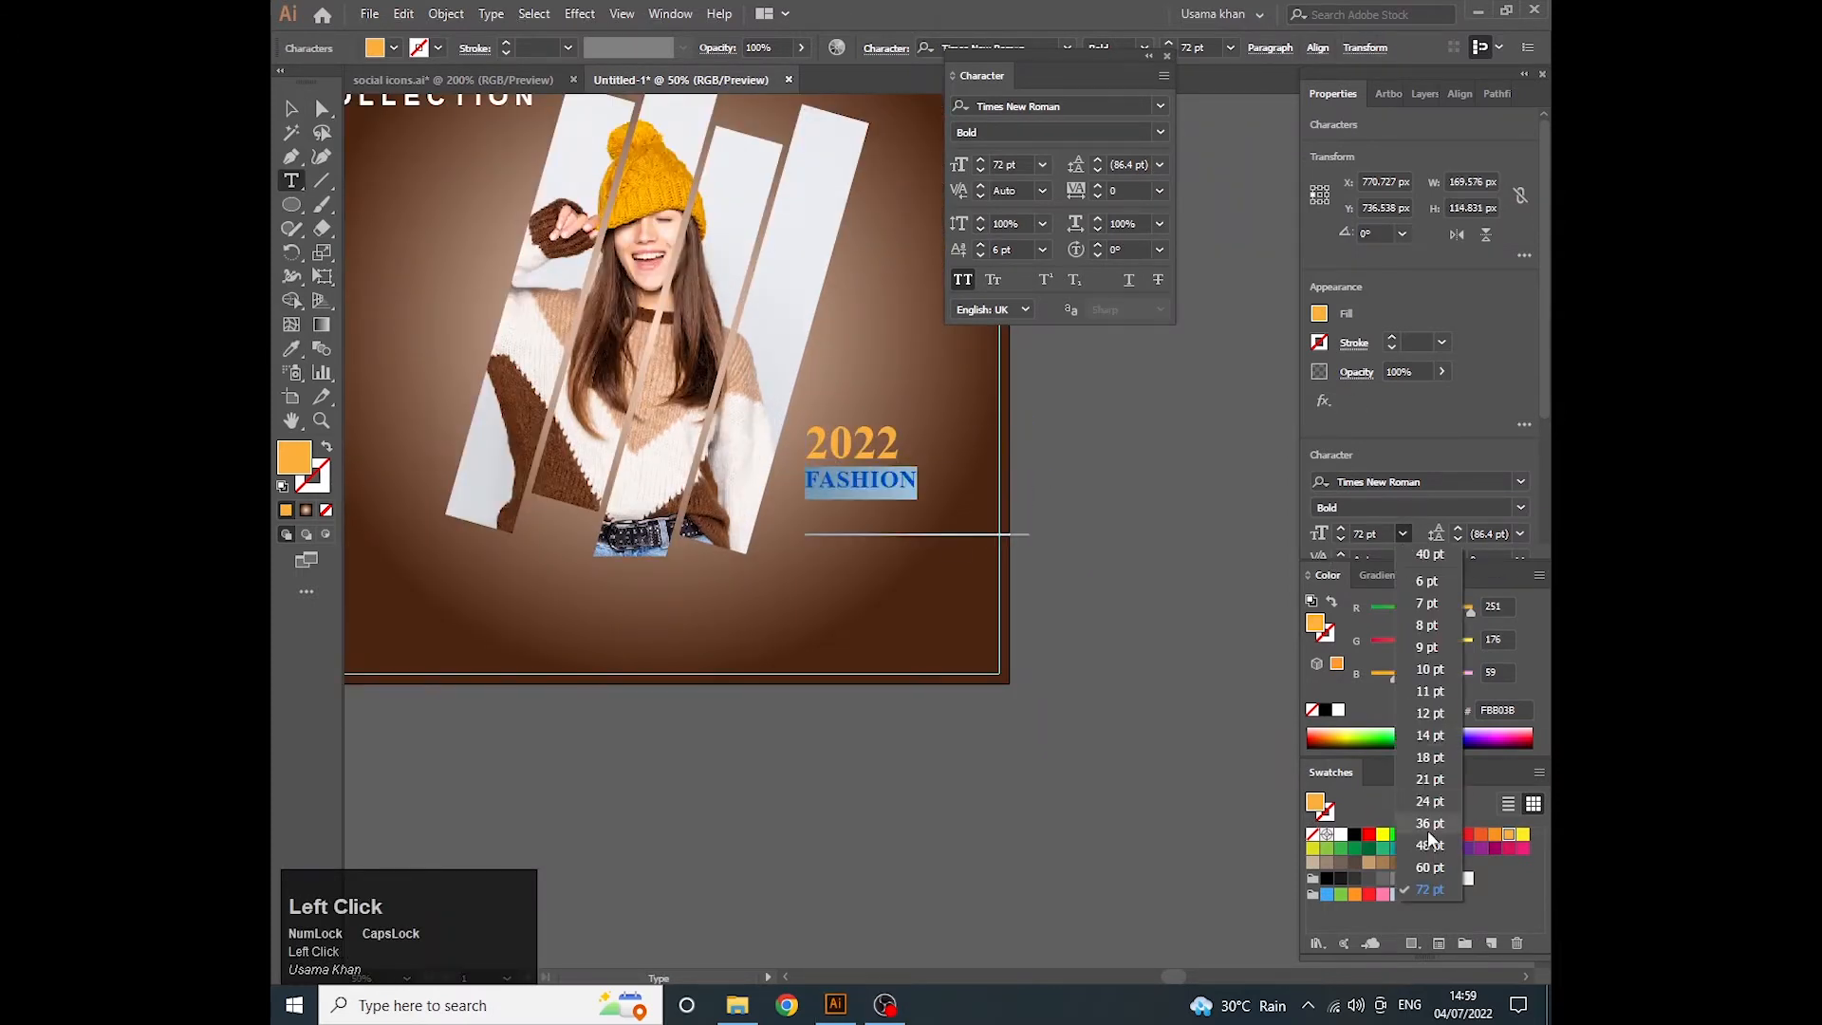
pyautogui.press('Escape')
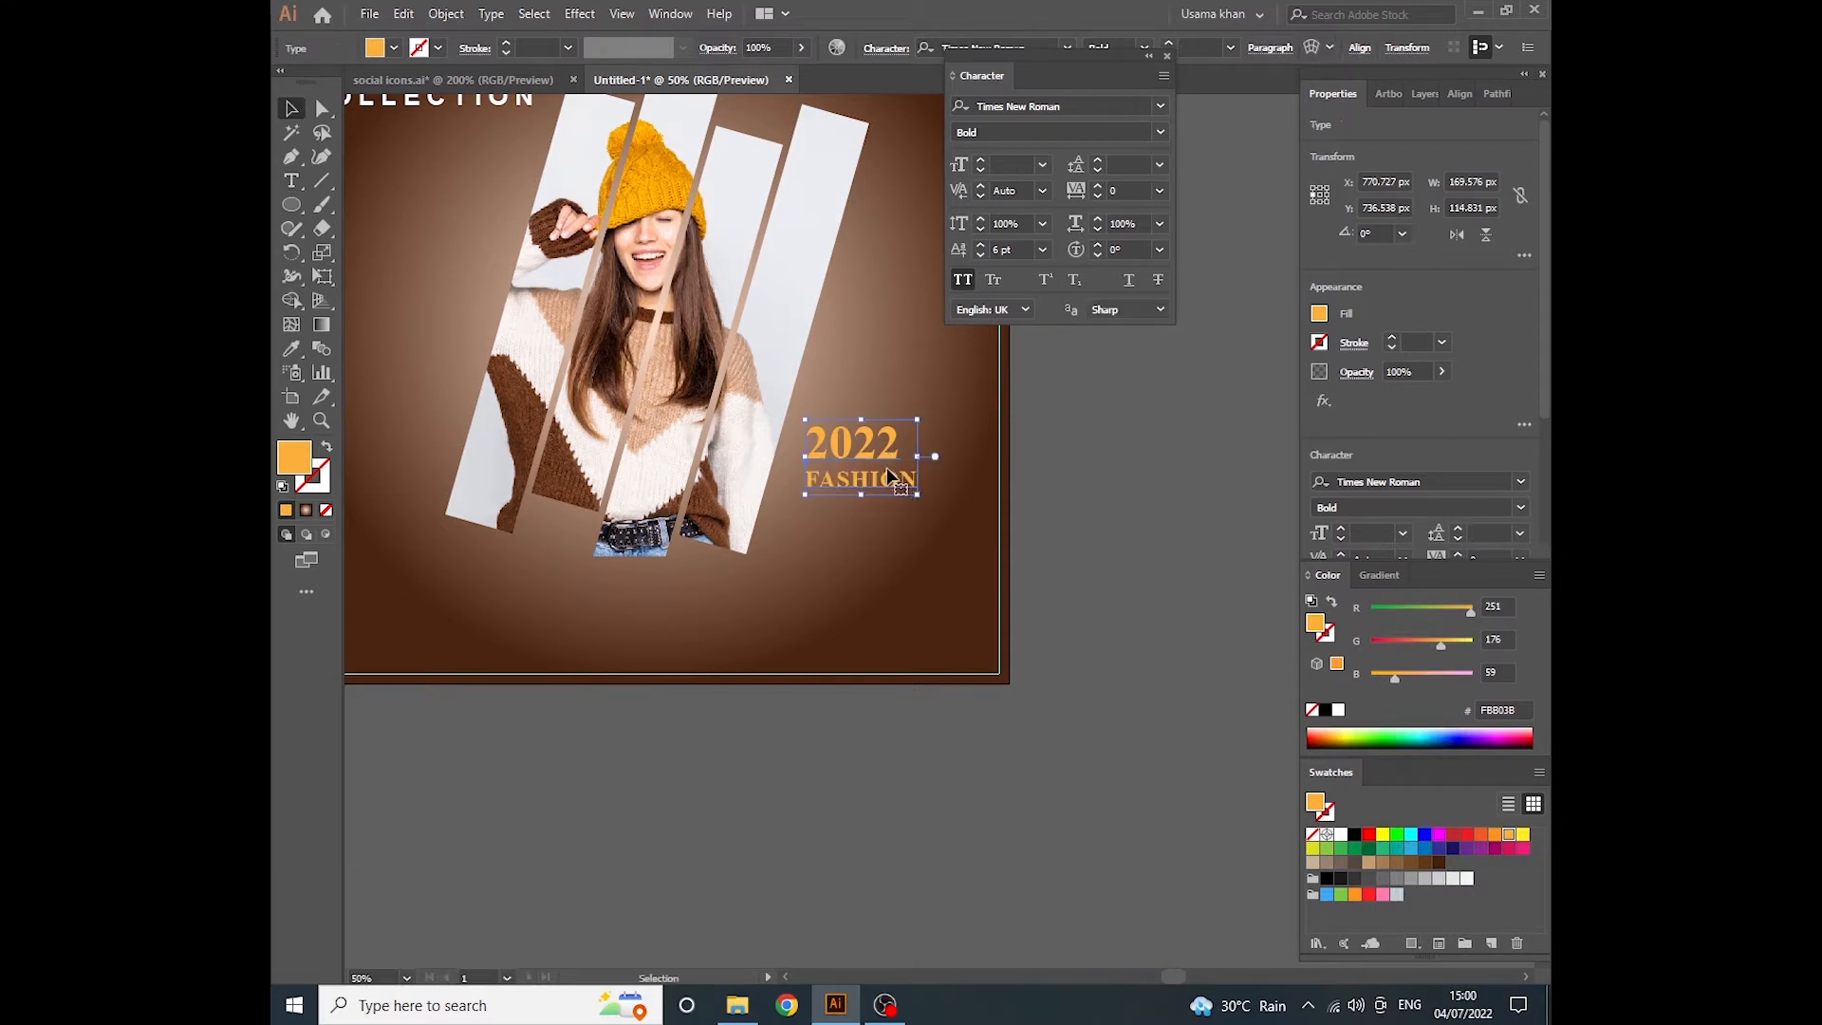
# - Give the 2022 line the white style of the word NEW with the Eyedropper
pyautogui.doubleClick(891, 450)
pyautogui.doubleClick(887, 446)
pyautogui.write('I')
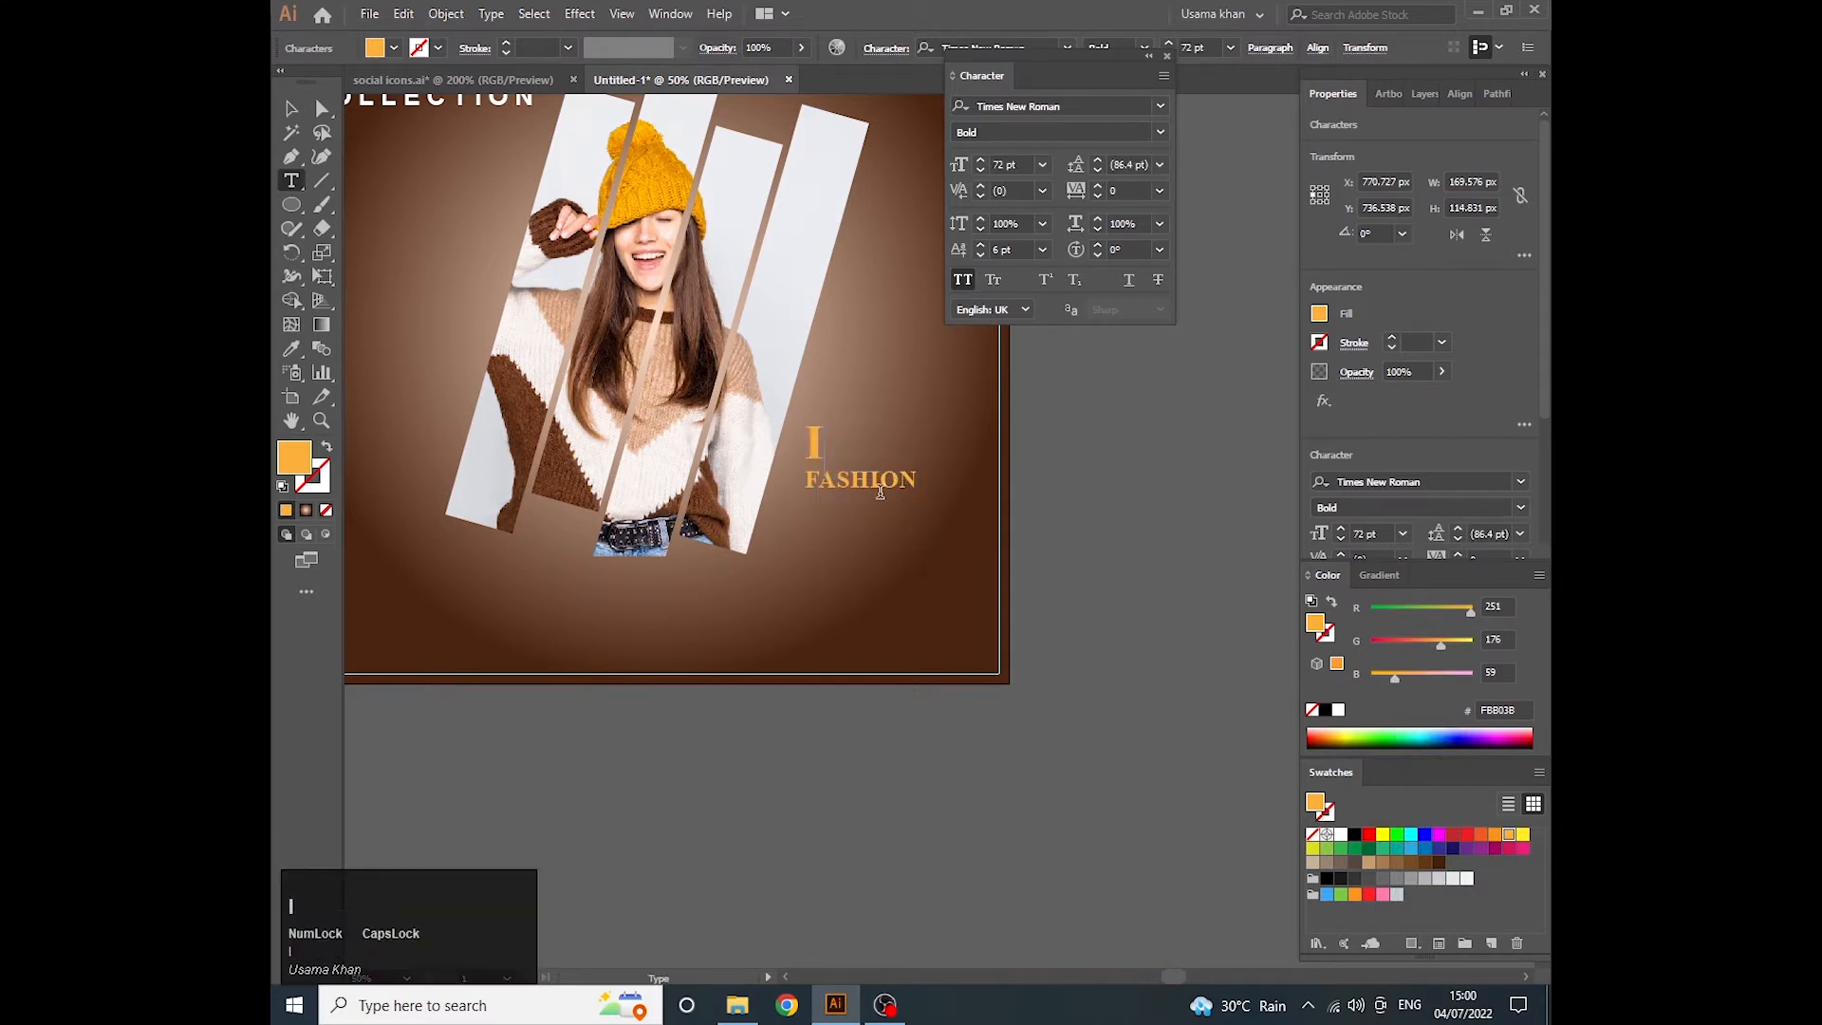
pyautogui.hotkey('ctrl', 'z')
pyautogui.click(291, 348)
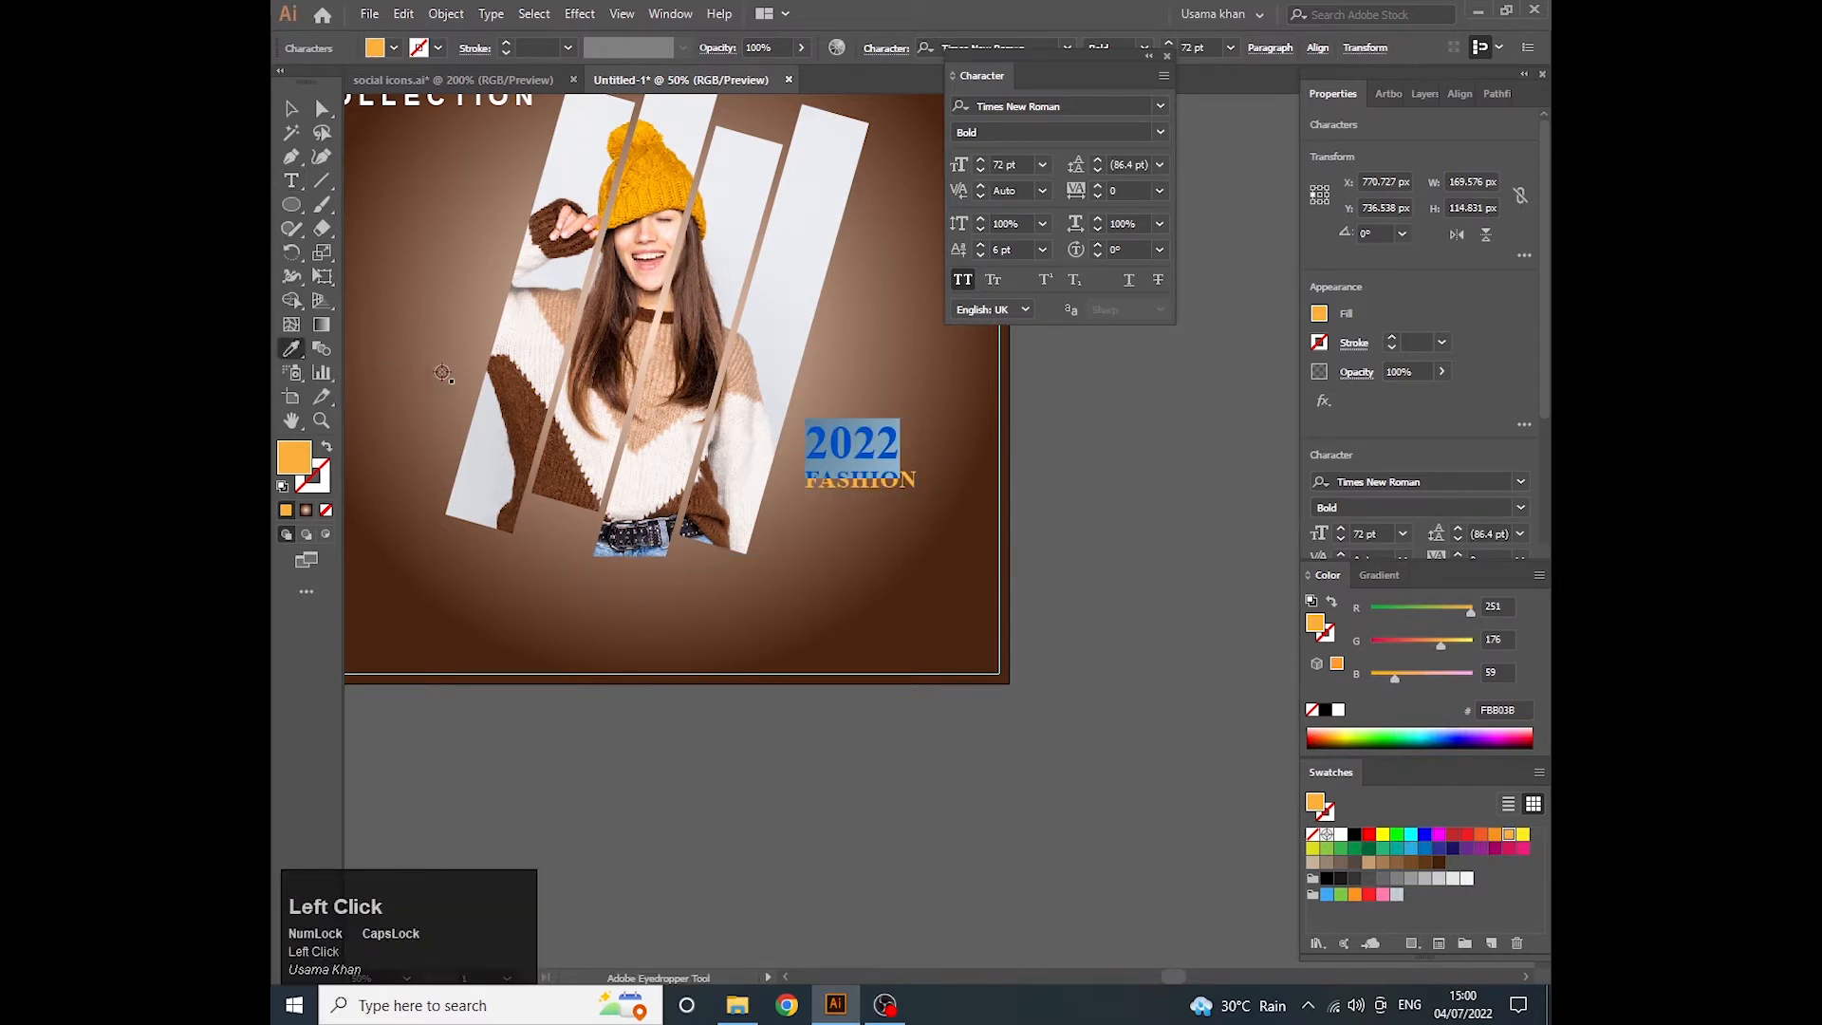
pyautogui.scroll(-1, 468, 240)
pyautogui.click(417, 126)
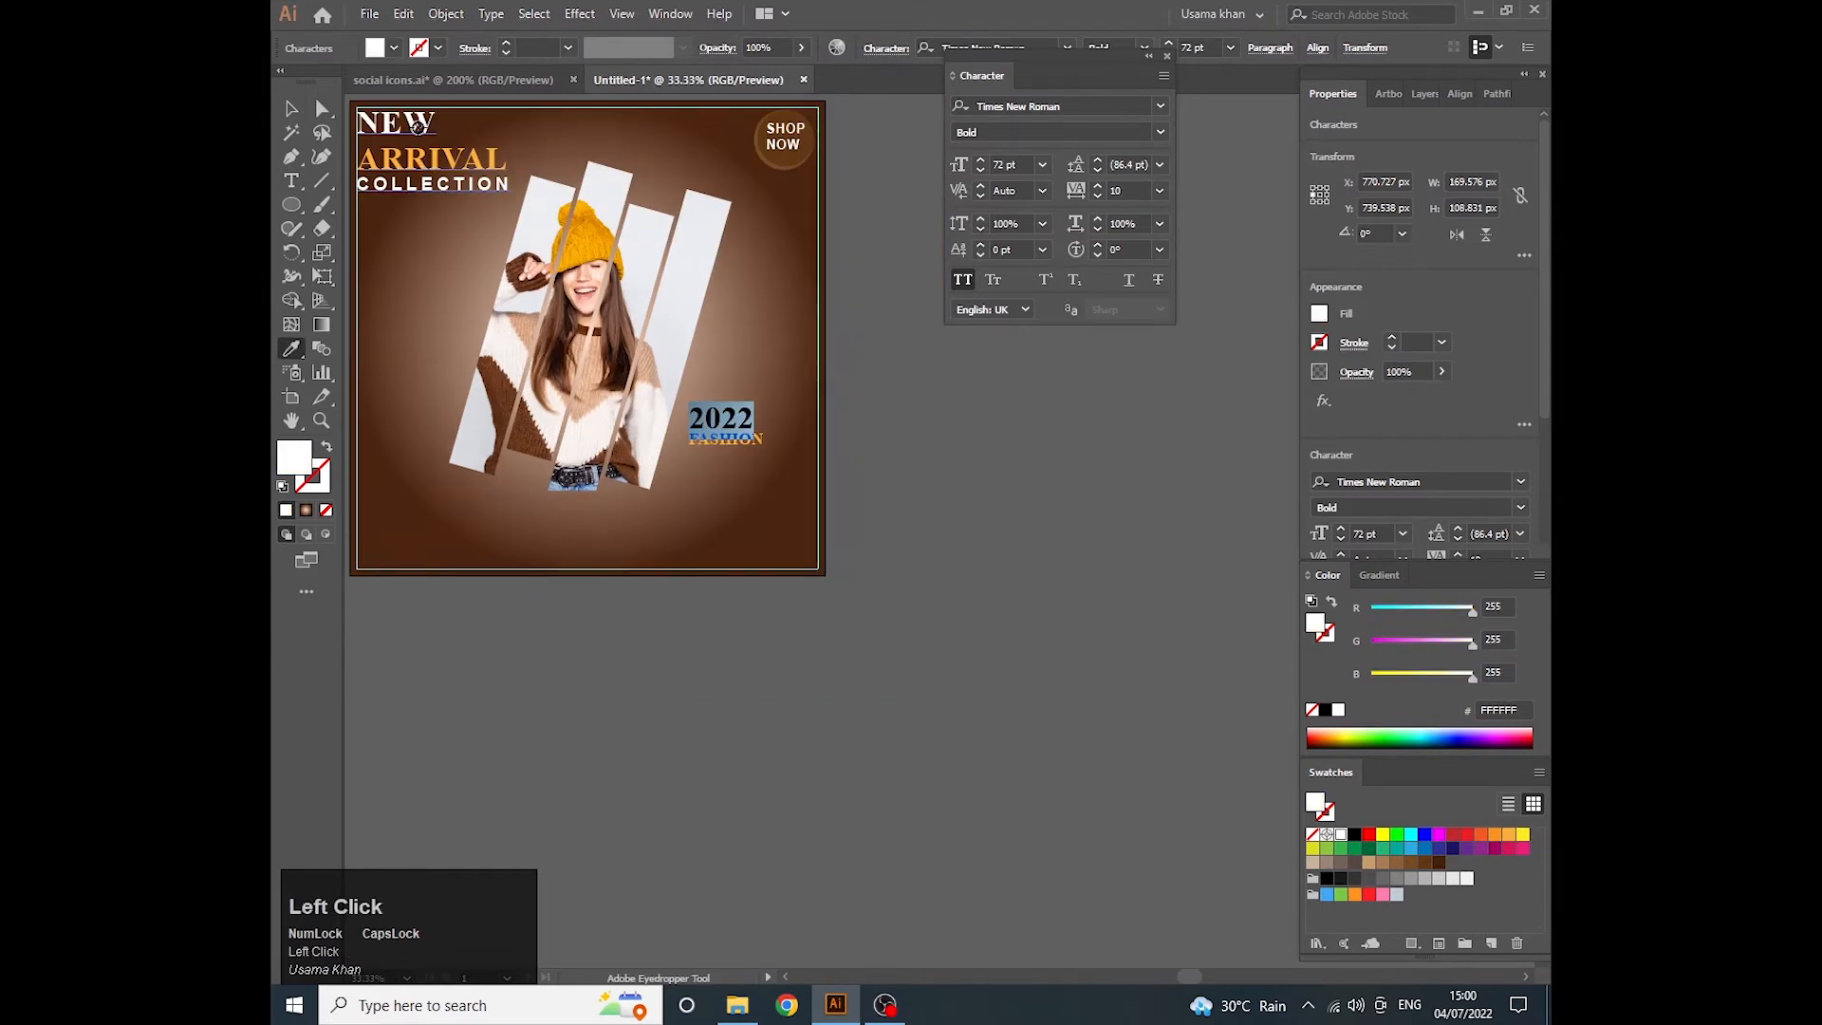
pyautogui.press('Escape')
# - Set the FASHION line's font size to 36 pt and enlarge the 2022 line to 80 pt
pyautogui.scroll(2, 750, 441)
pyautogui.doubleClick(721, 408)
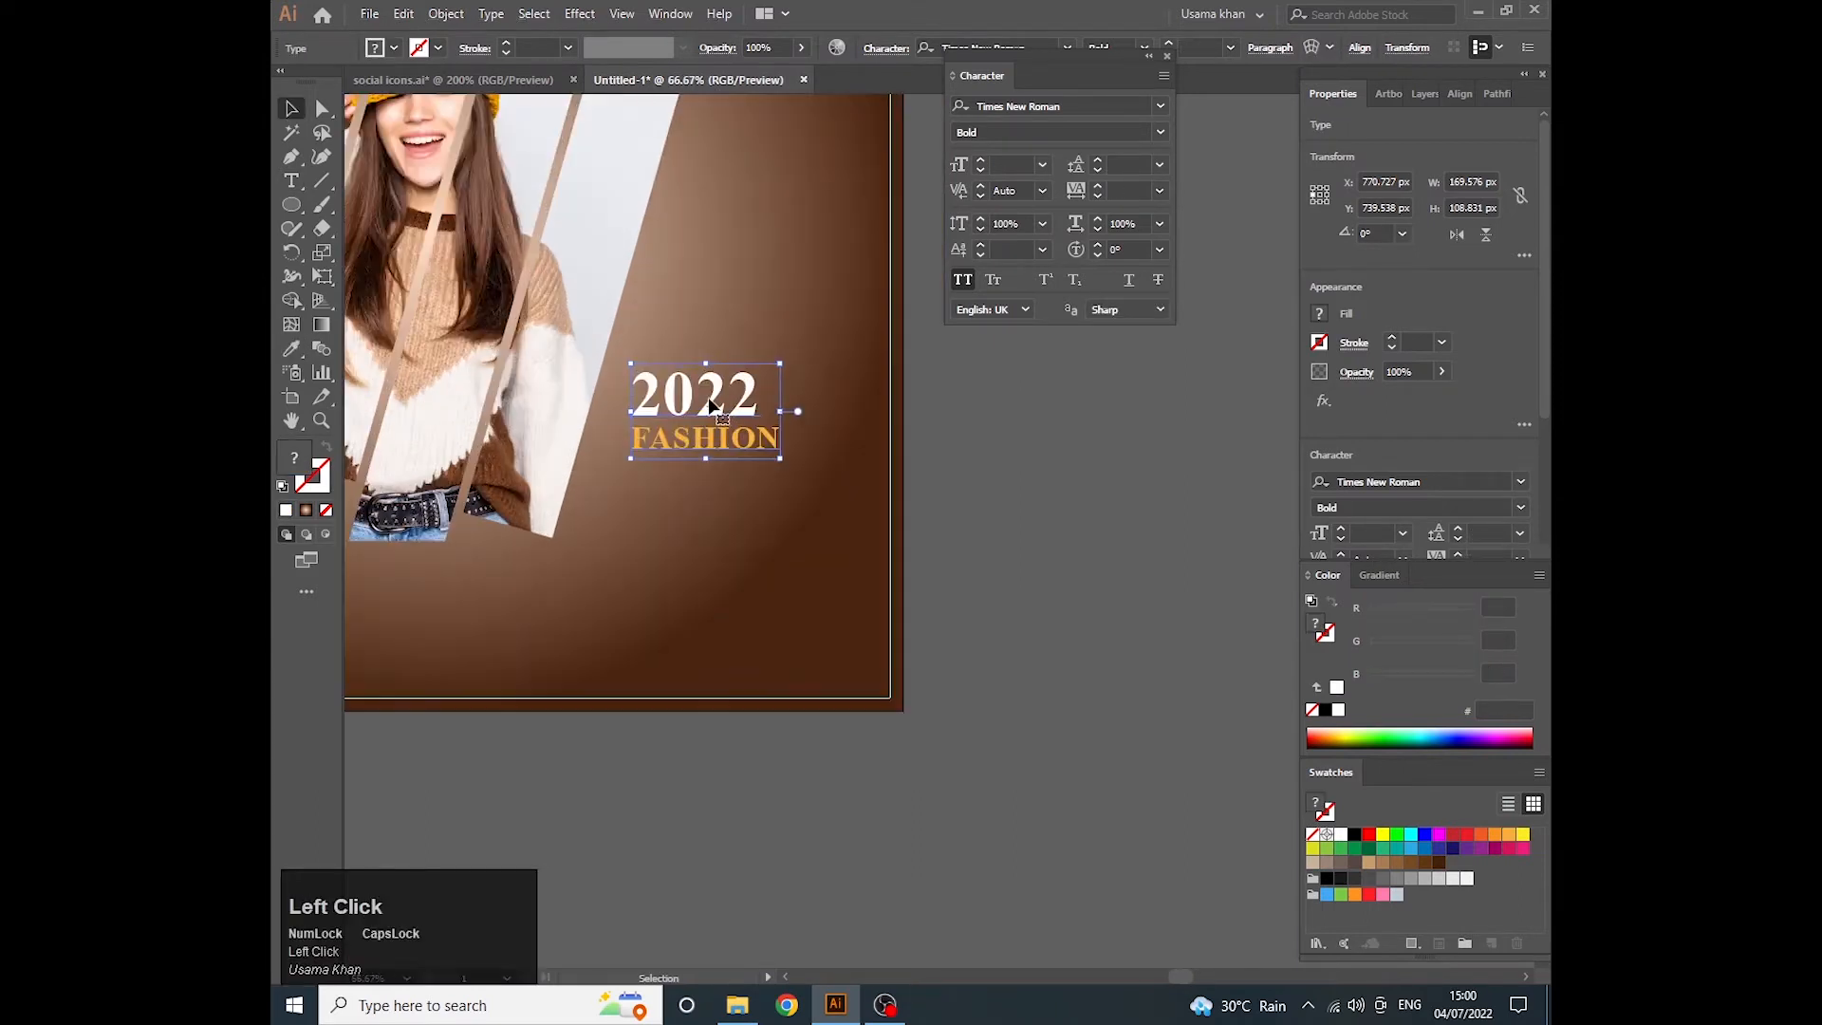
pyautogui.doubleClick(721, 408)
pyautogui.doubleClick(735, 443)
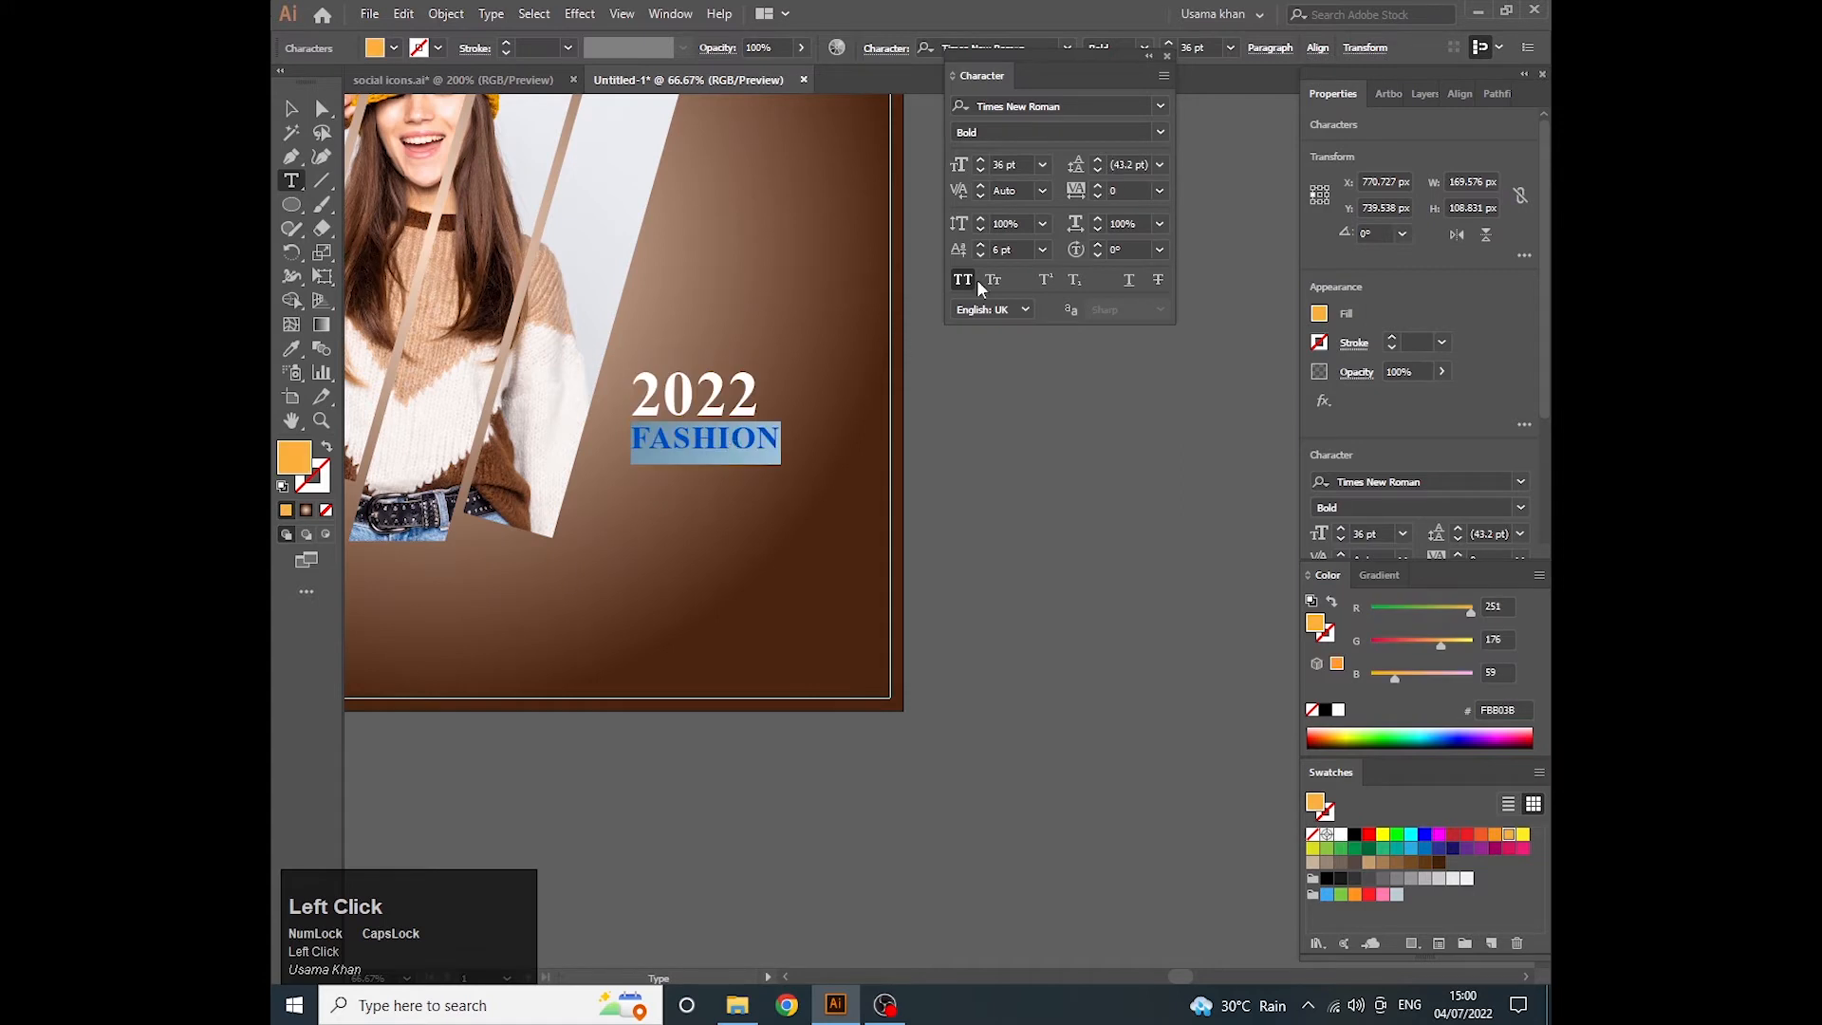
pyautogui.click(1042, 165)
pyautogui.click(1068, 457)
pyautogui.doubleClick(744, 398)
pyautogui.click(1016, 164)
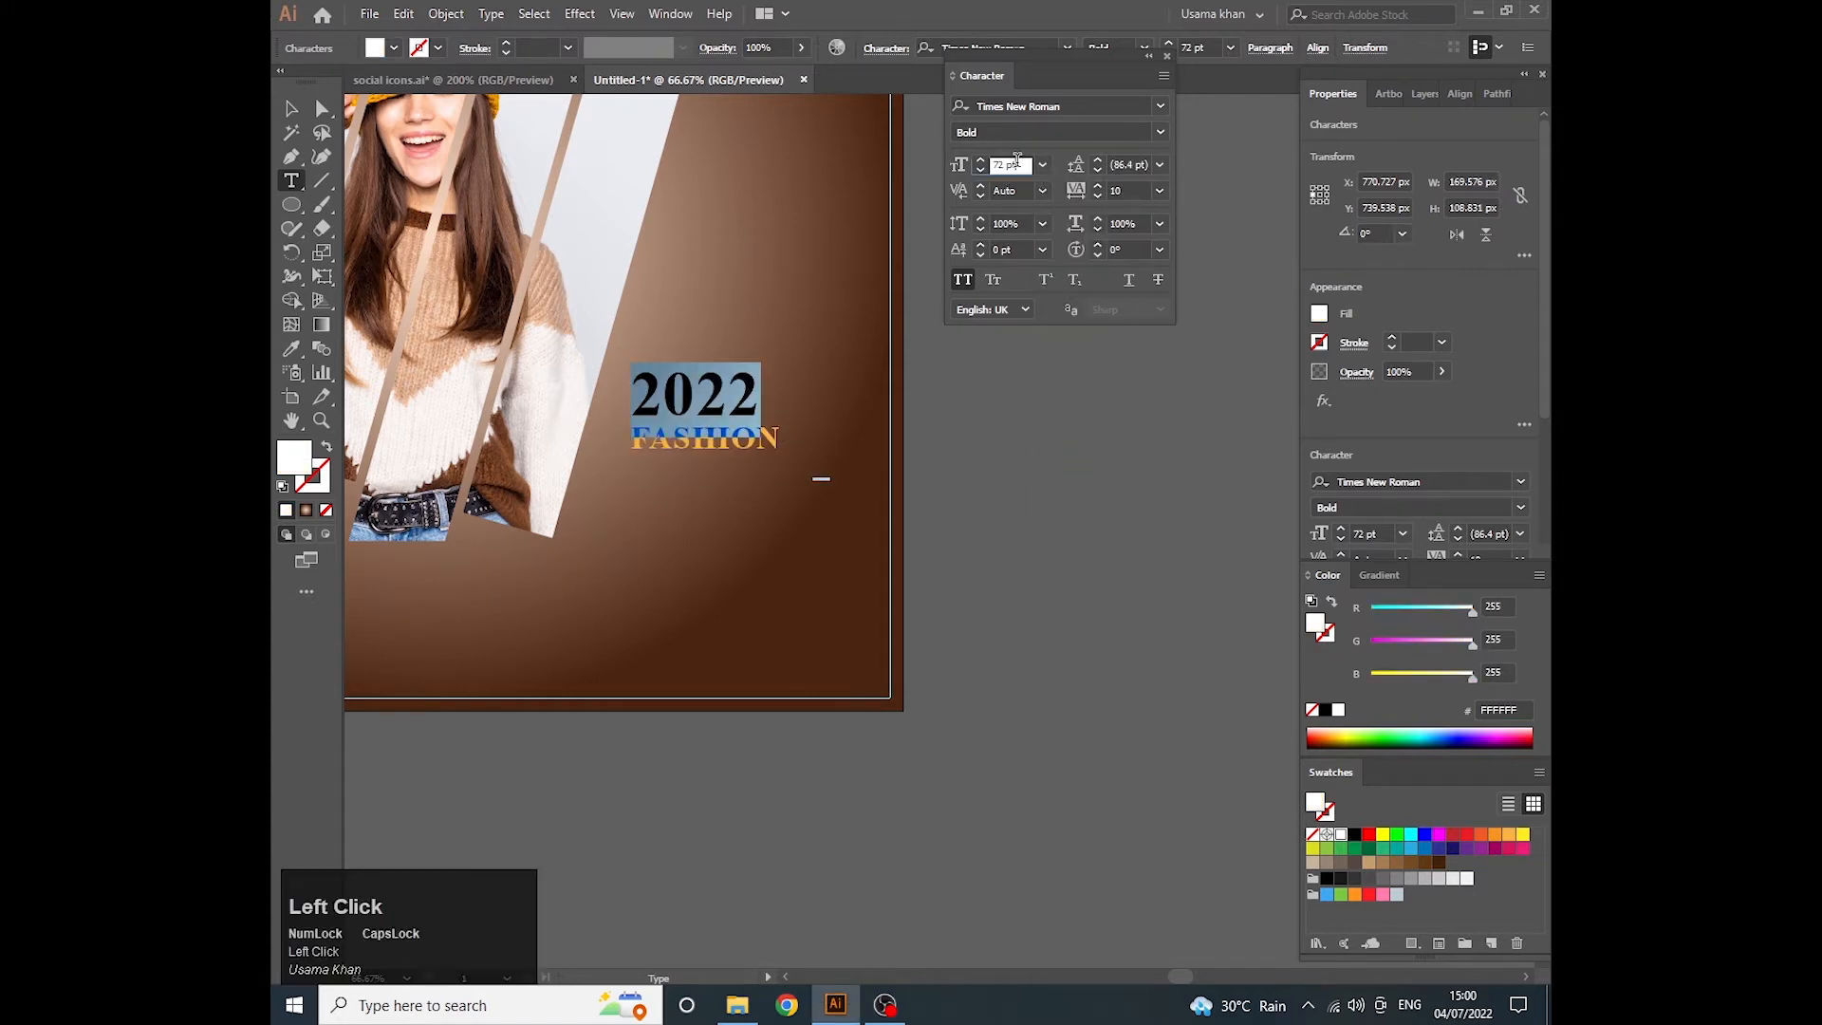
pyautogui.write('80')
pyautogui.press('Return')
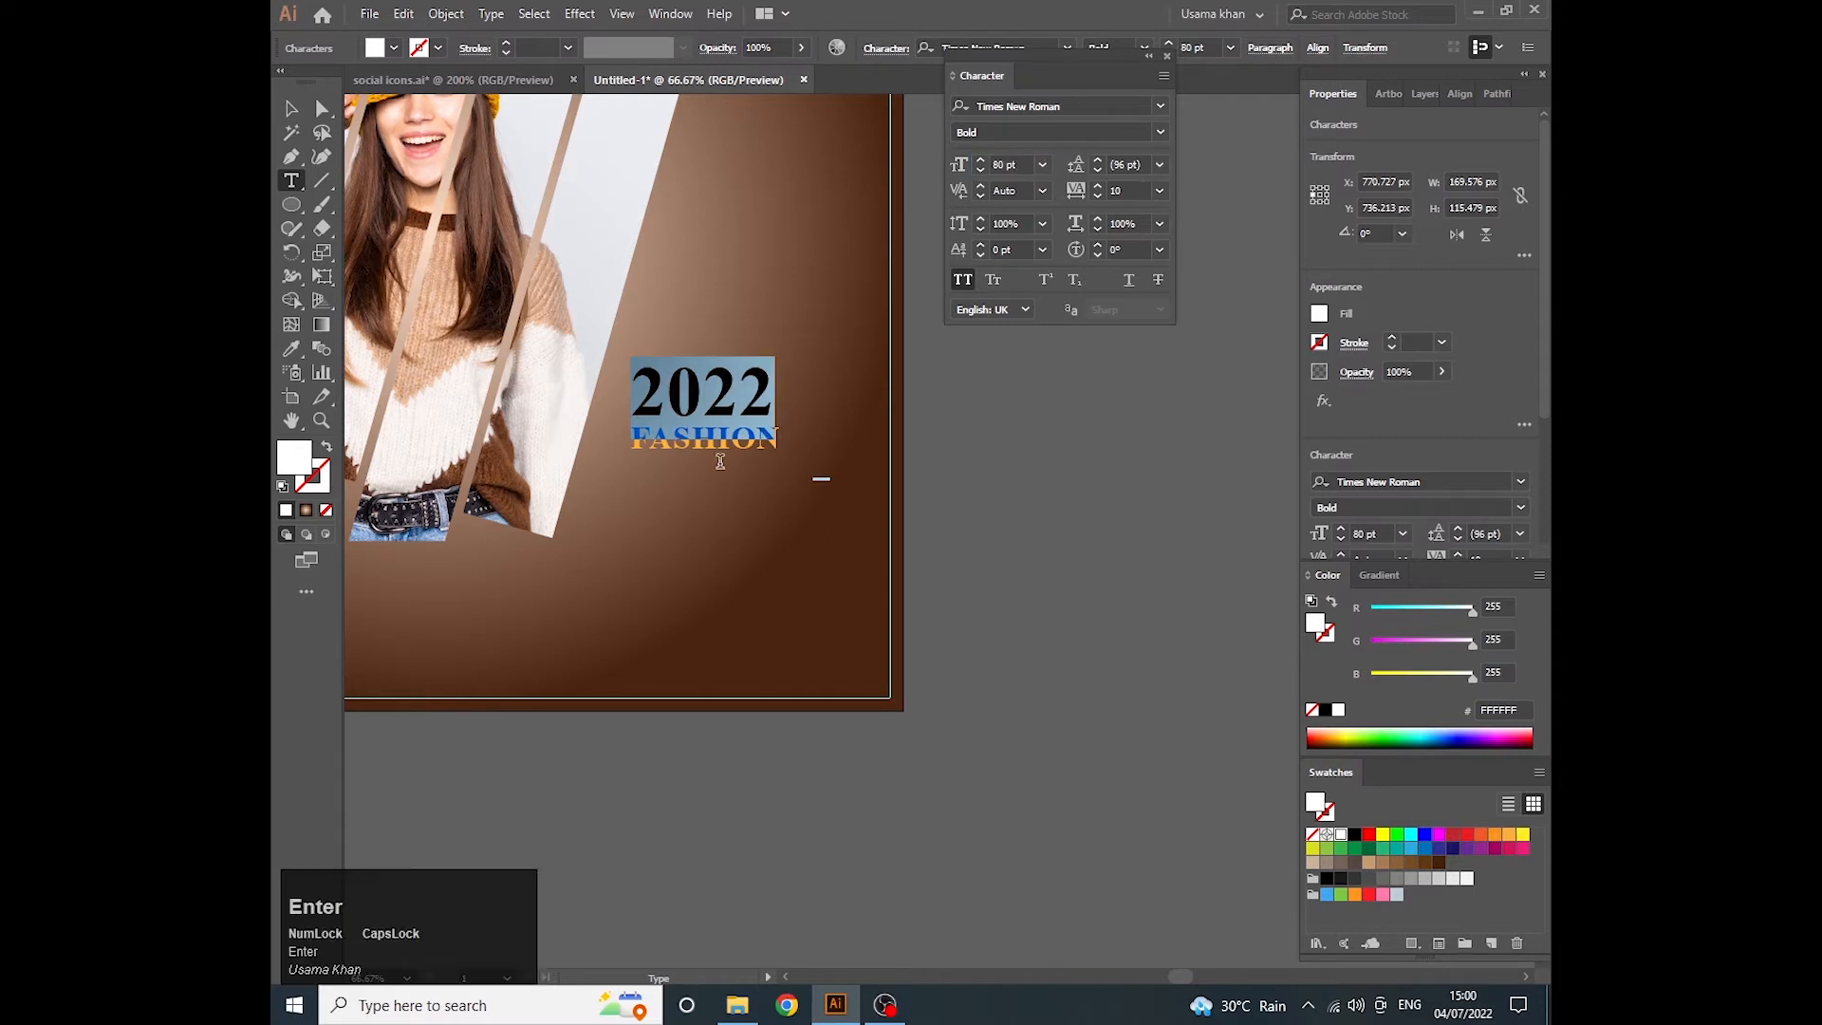
pyautogui.click(741, 481)
# - Draw a rectangle of about 200 × 51 px below FASHION and fill it with the orange swatch FBB03B
pyautogui.keyDown('alt'); pyautogui.scroll(1, 745, 454); pyautogui.keyUp('alt')
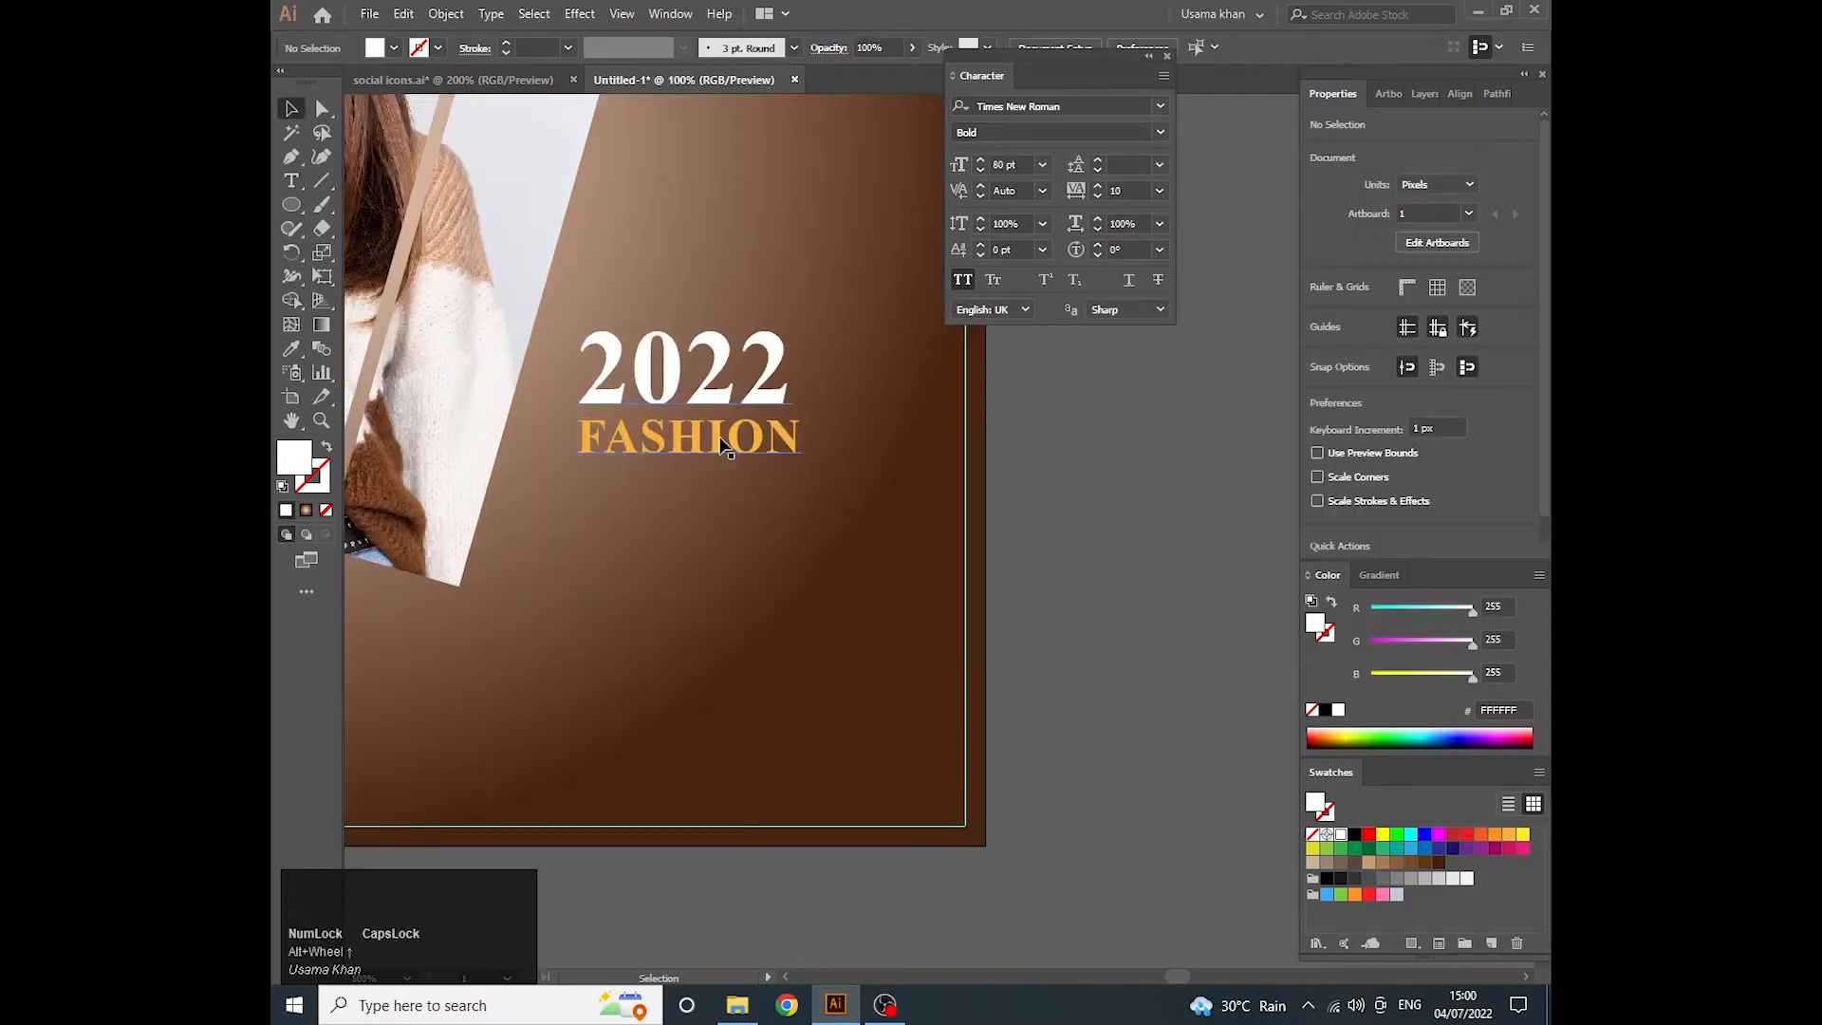
pyautogui.click(726, 446)
pyautogui.press('t')
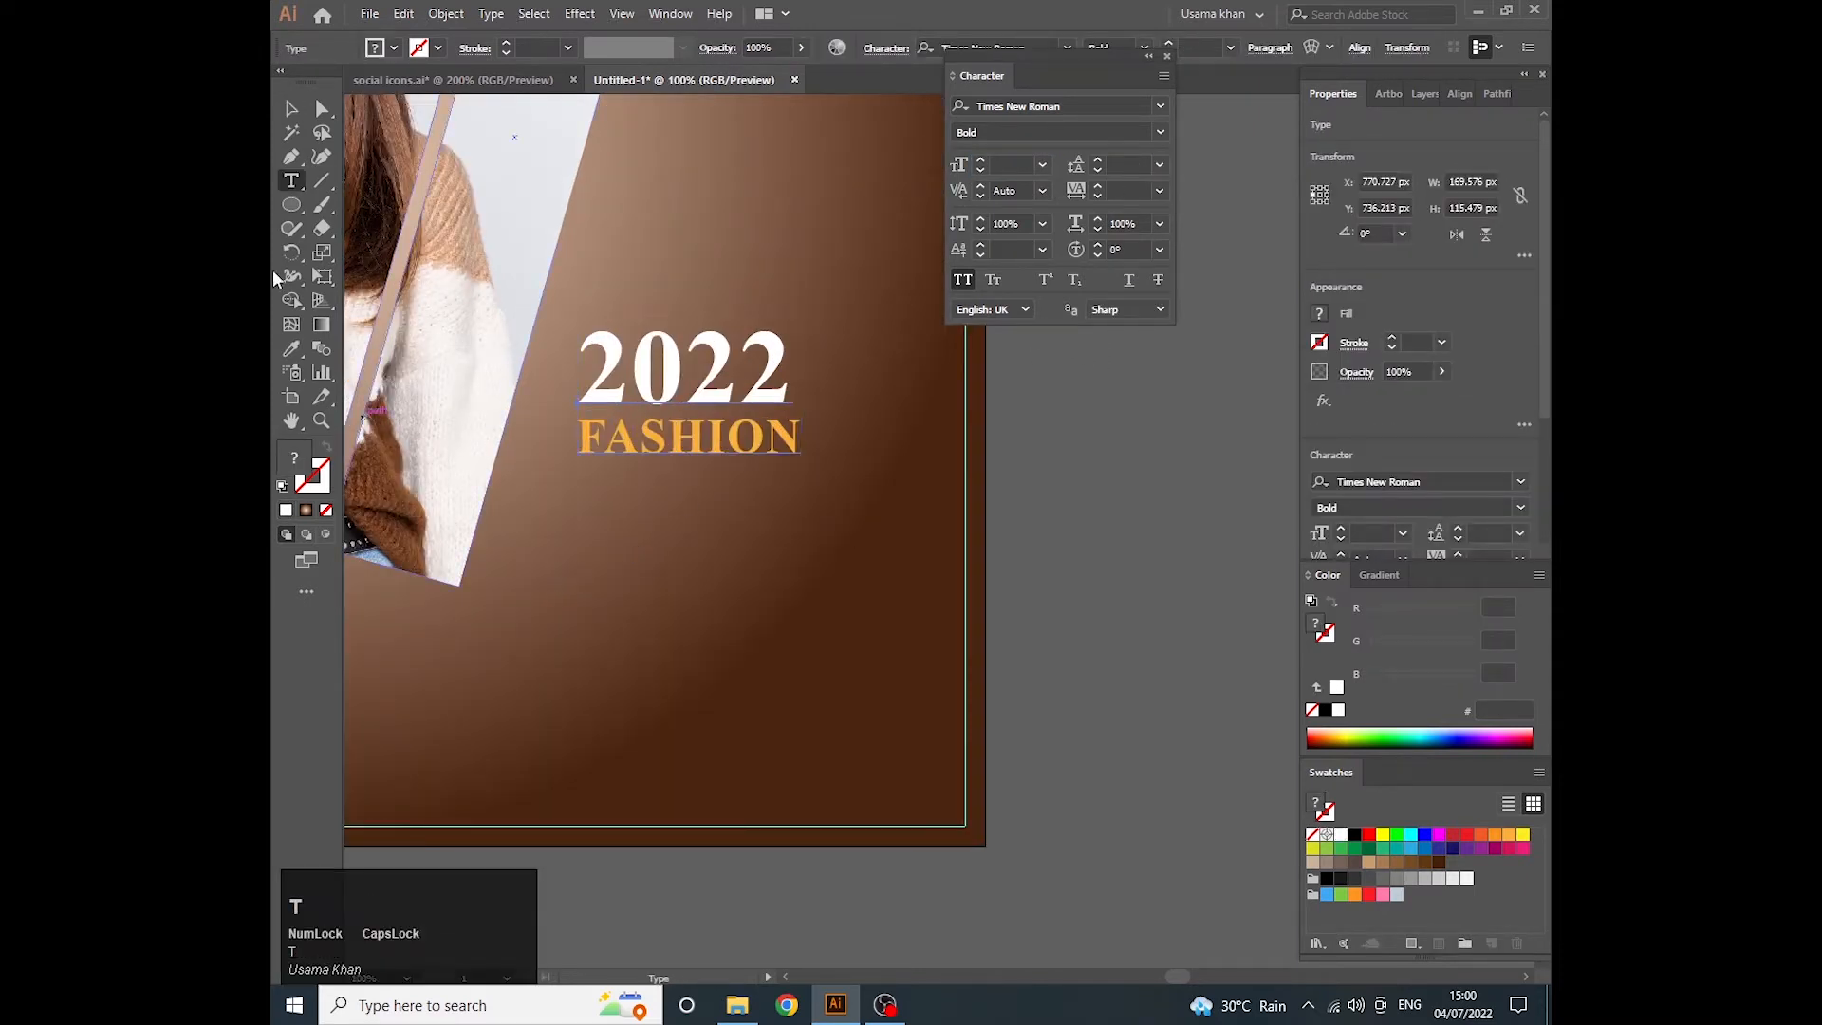
pyautogui.click(291, 110)
pyautogui.rightClick(292, 205)
pyautogui.click(371, 208)
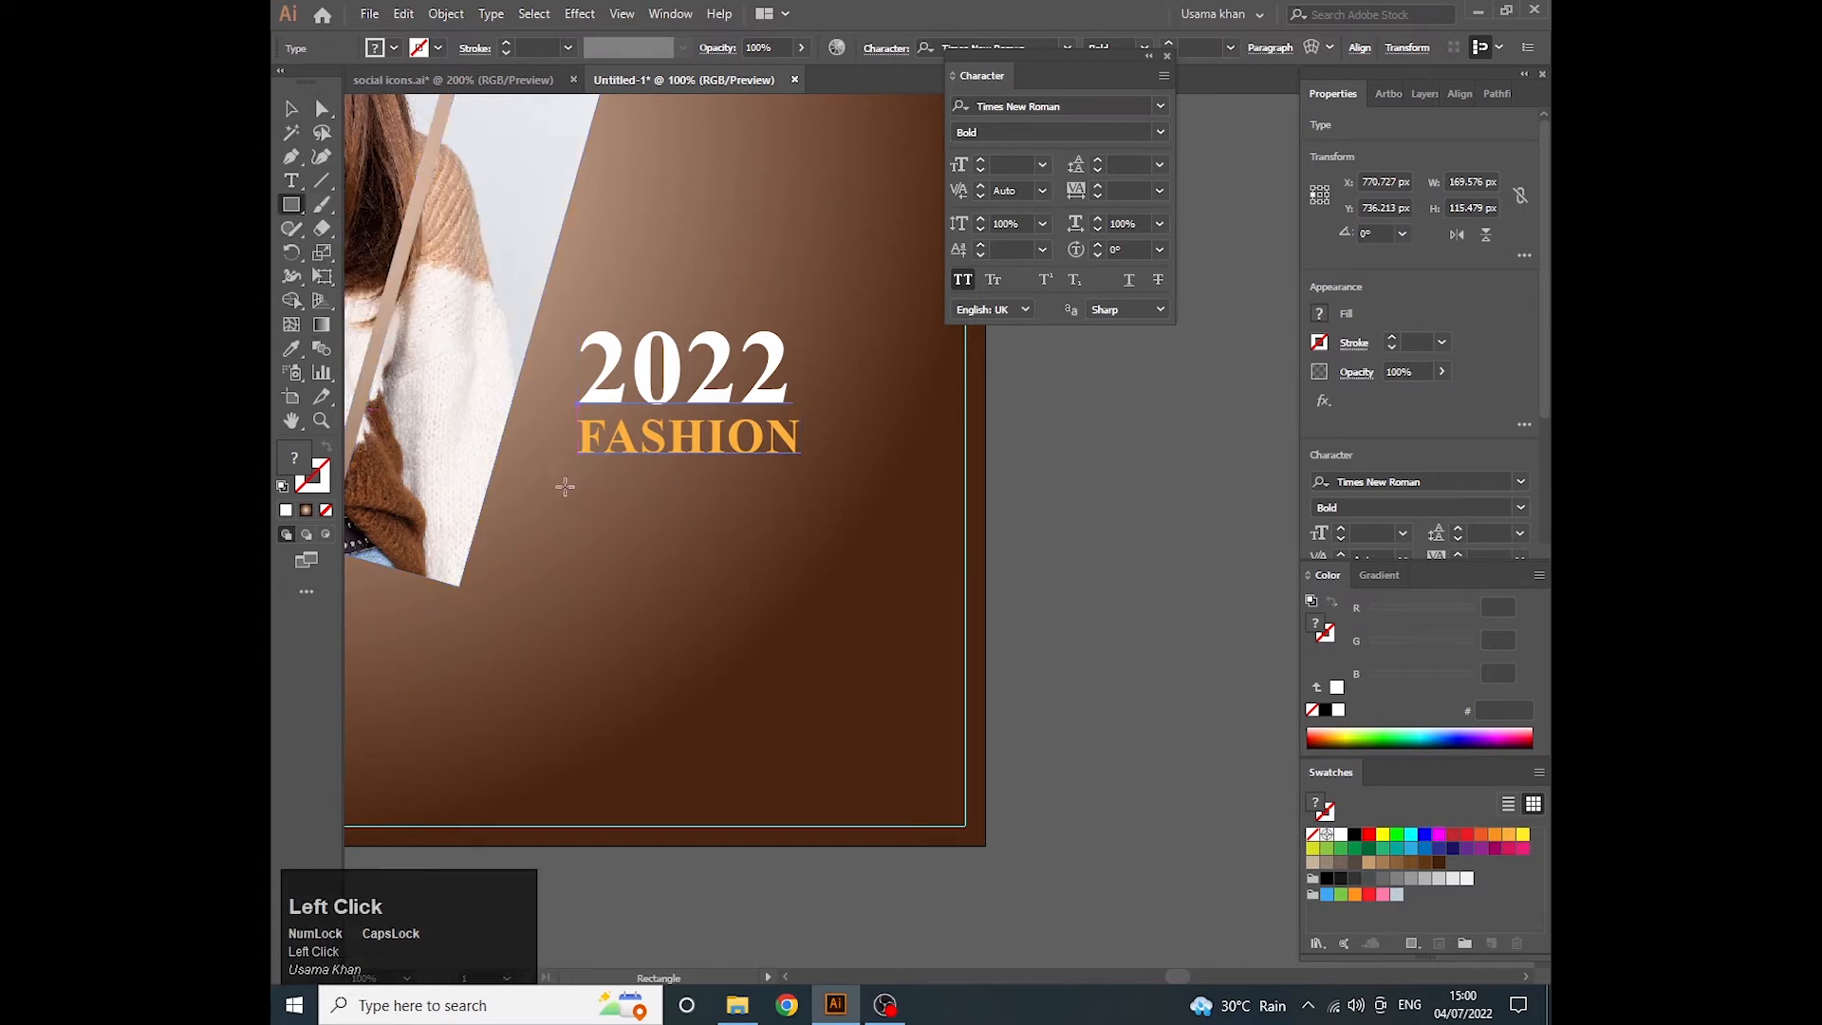
pyautogui.moveTo(569, 475); pyautogui.dragTo(833, 542)
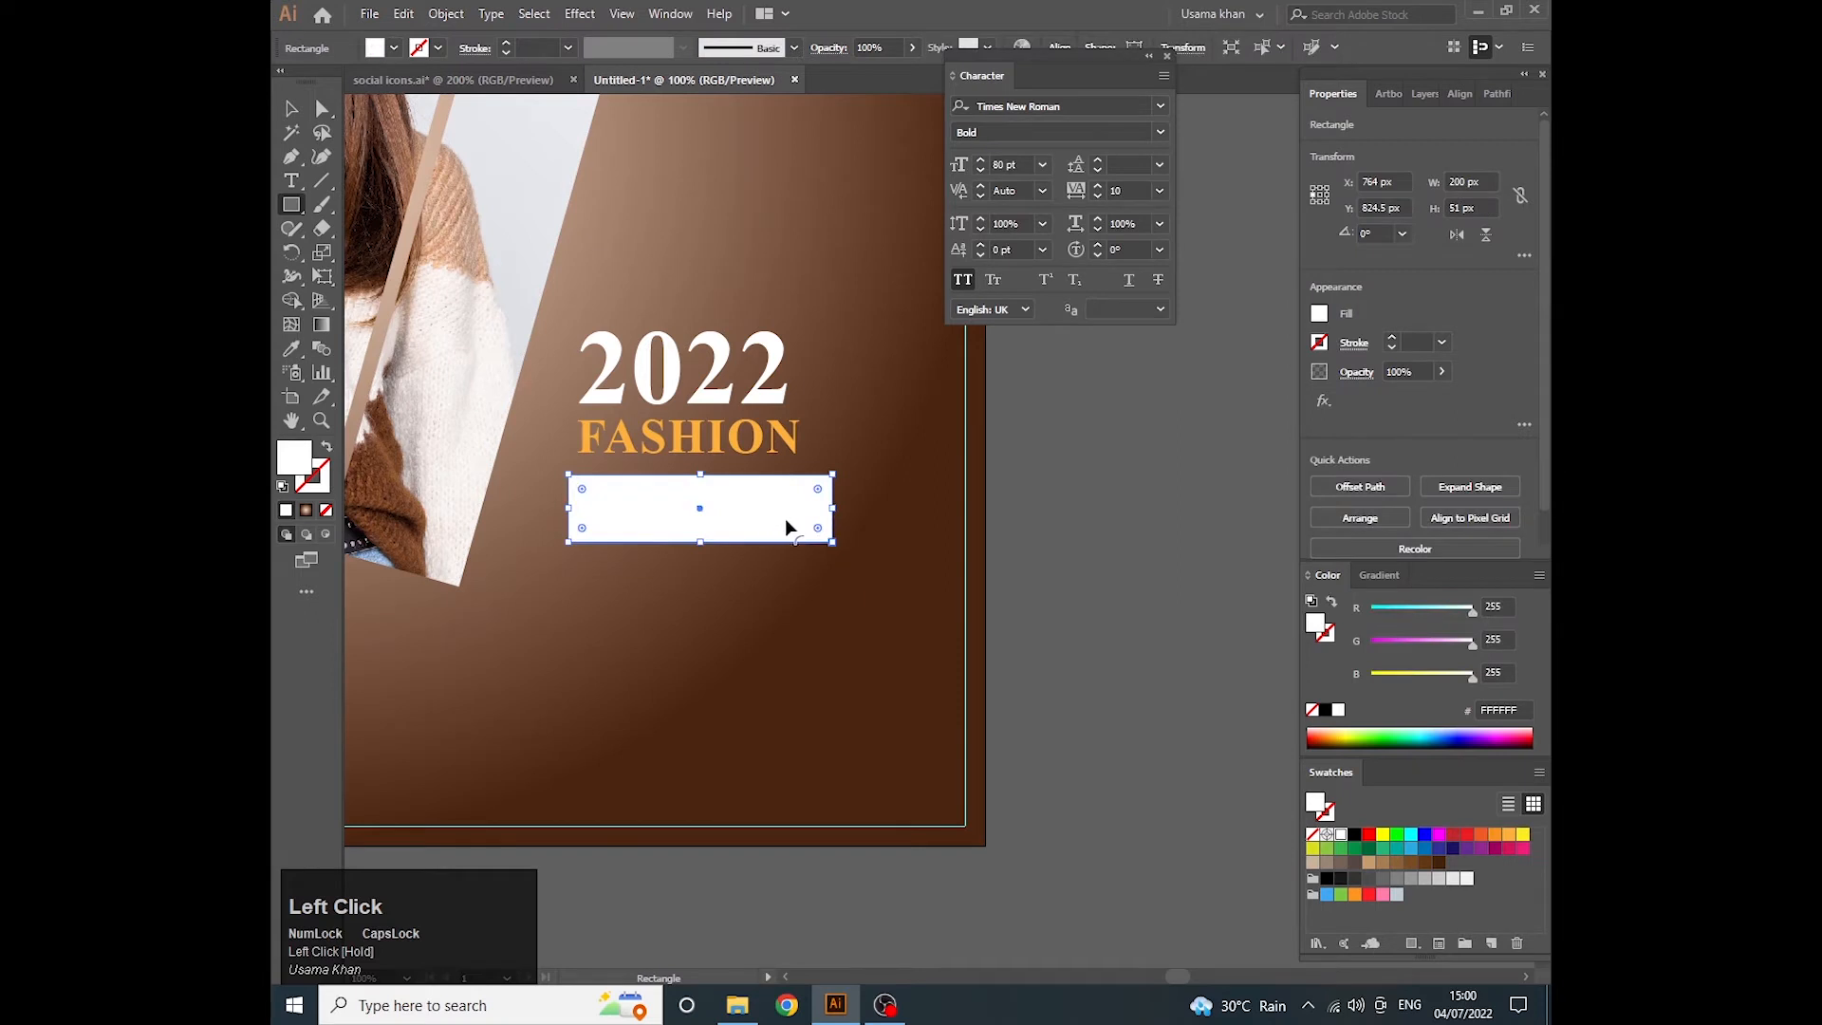
pyautogui.click(1509, 835)
pyautogui.press('v')
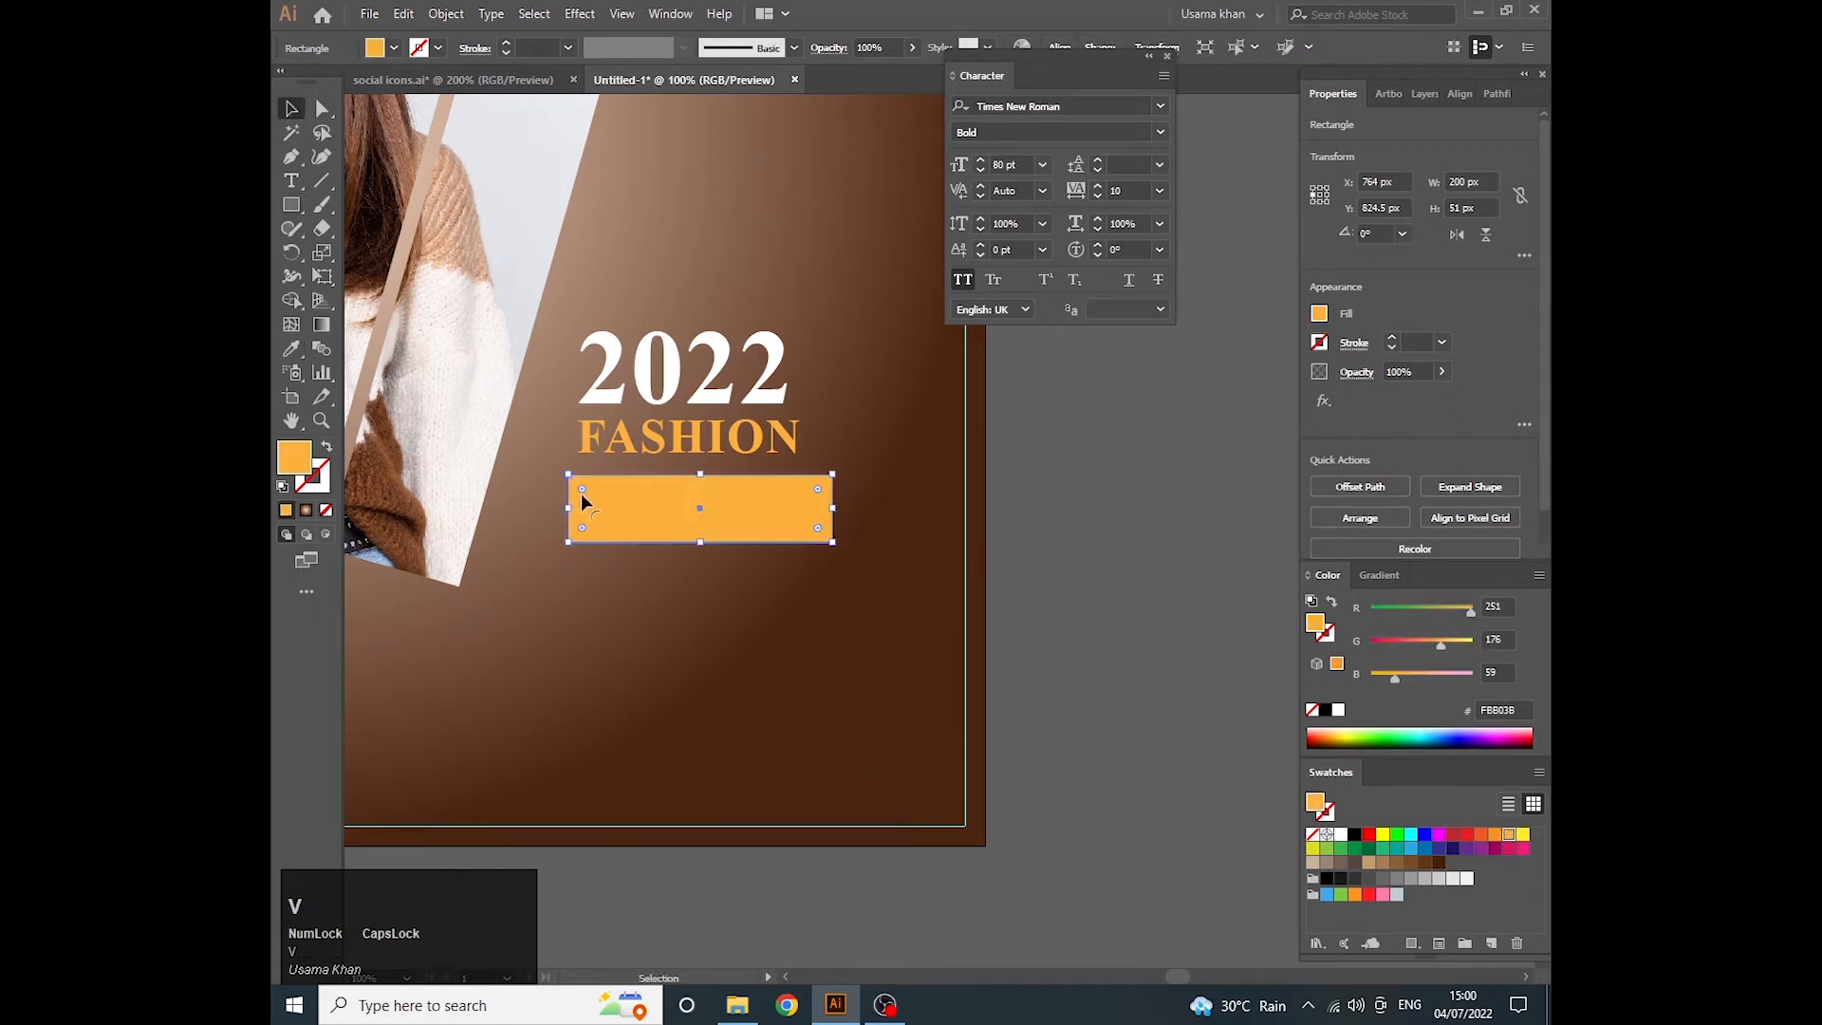
# - Fully round the orange rectangle's corners and centre it horizontally under the 2022 FASHION text
pyautogui.moveTo(581, 491); pyautogui.dragTo(691, 513)
pyautogui.keyDown('shift'); pyautogui.click(691, 437); pyautogui.keyUp('shift')
pyautogui.keyDown('shift'); pyautogui.click(693, 372); pyautogui.keyUp('shift')
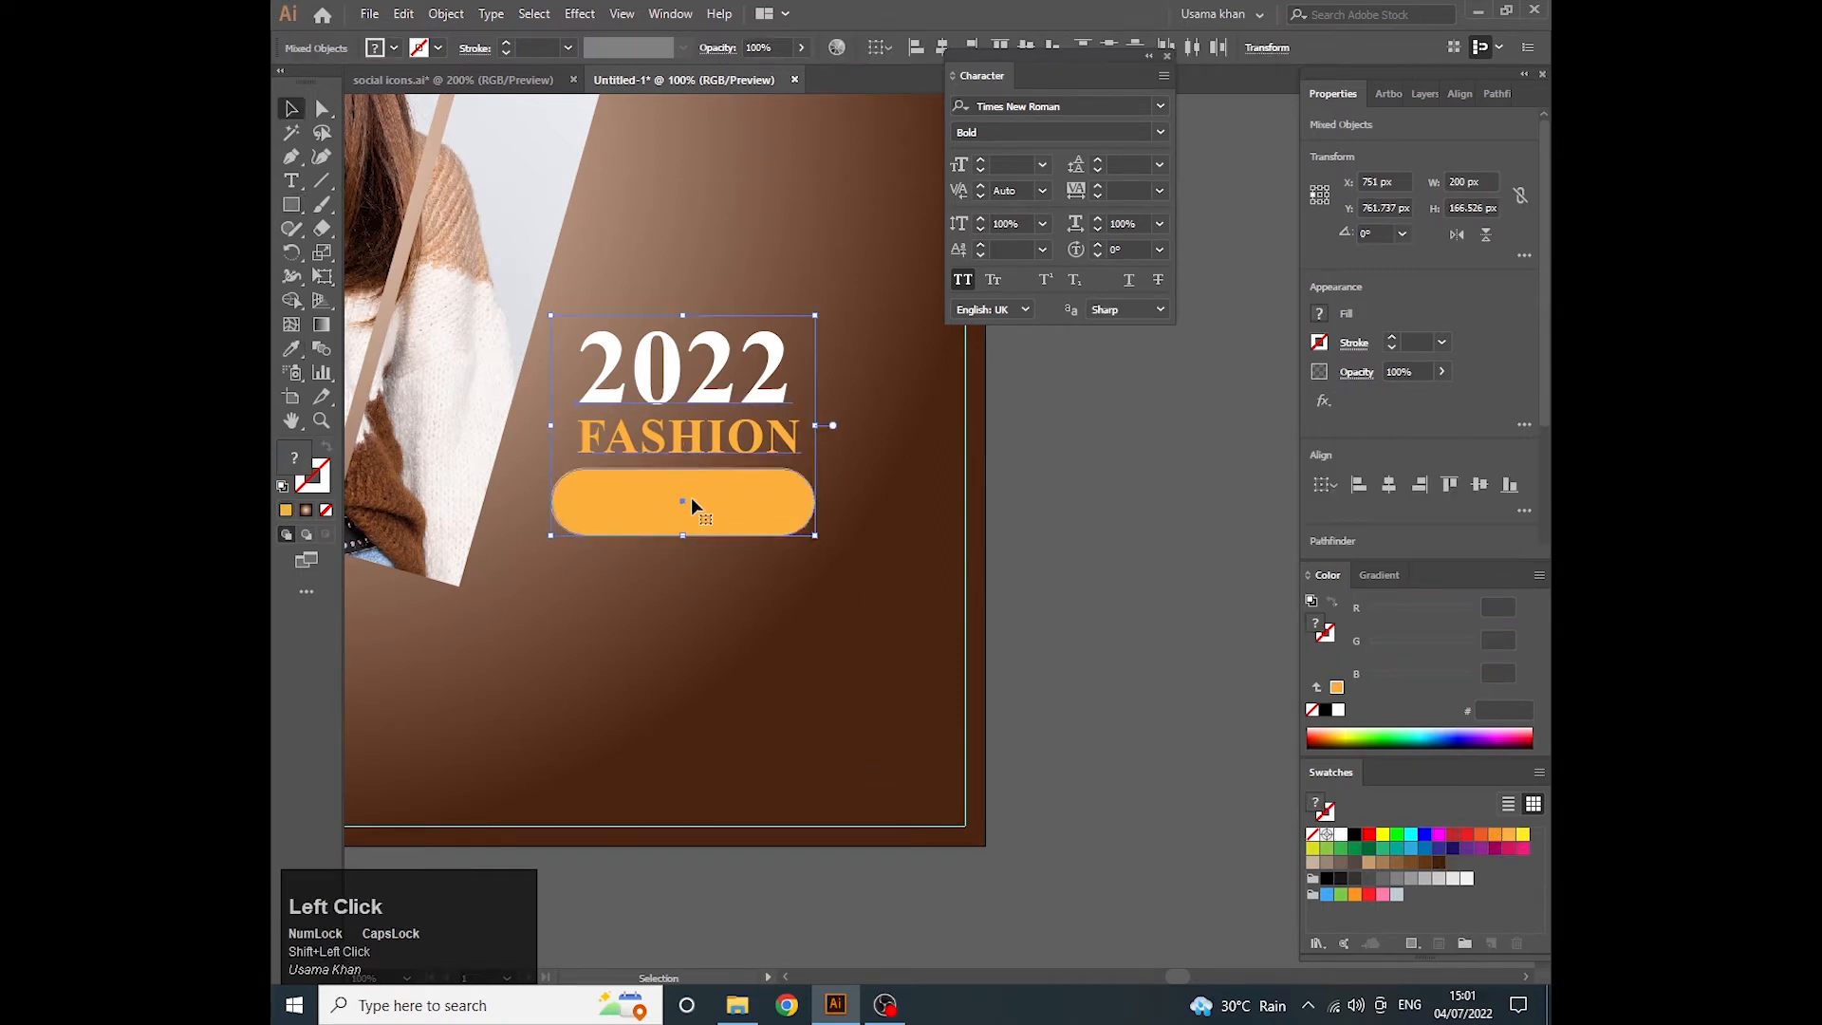
pyautogui.click(692, 501)
pyautogui.click(688, 431)
pyautogui.click(1389, 485)
pyautogui.click(1124, 531)
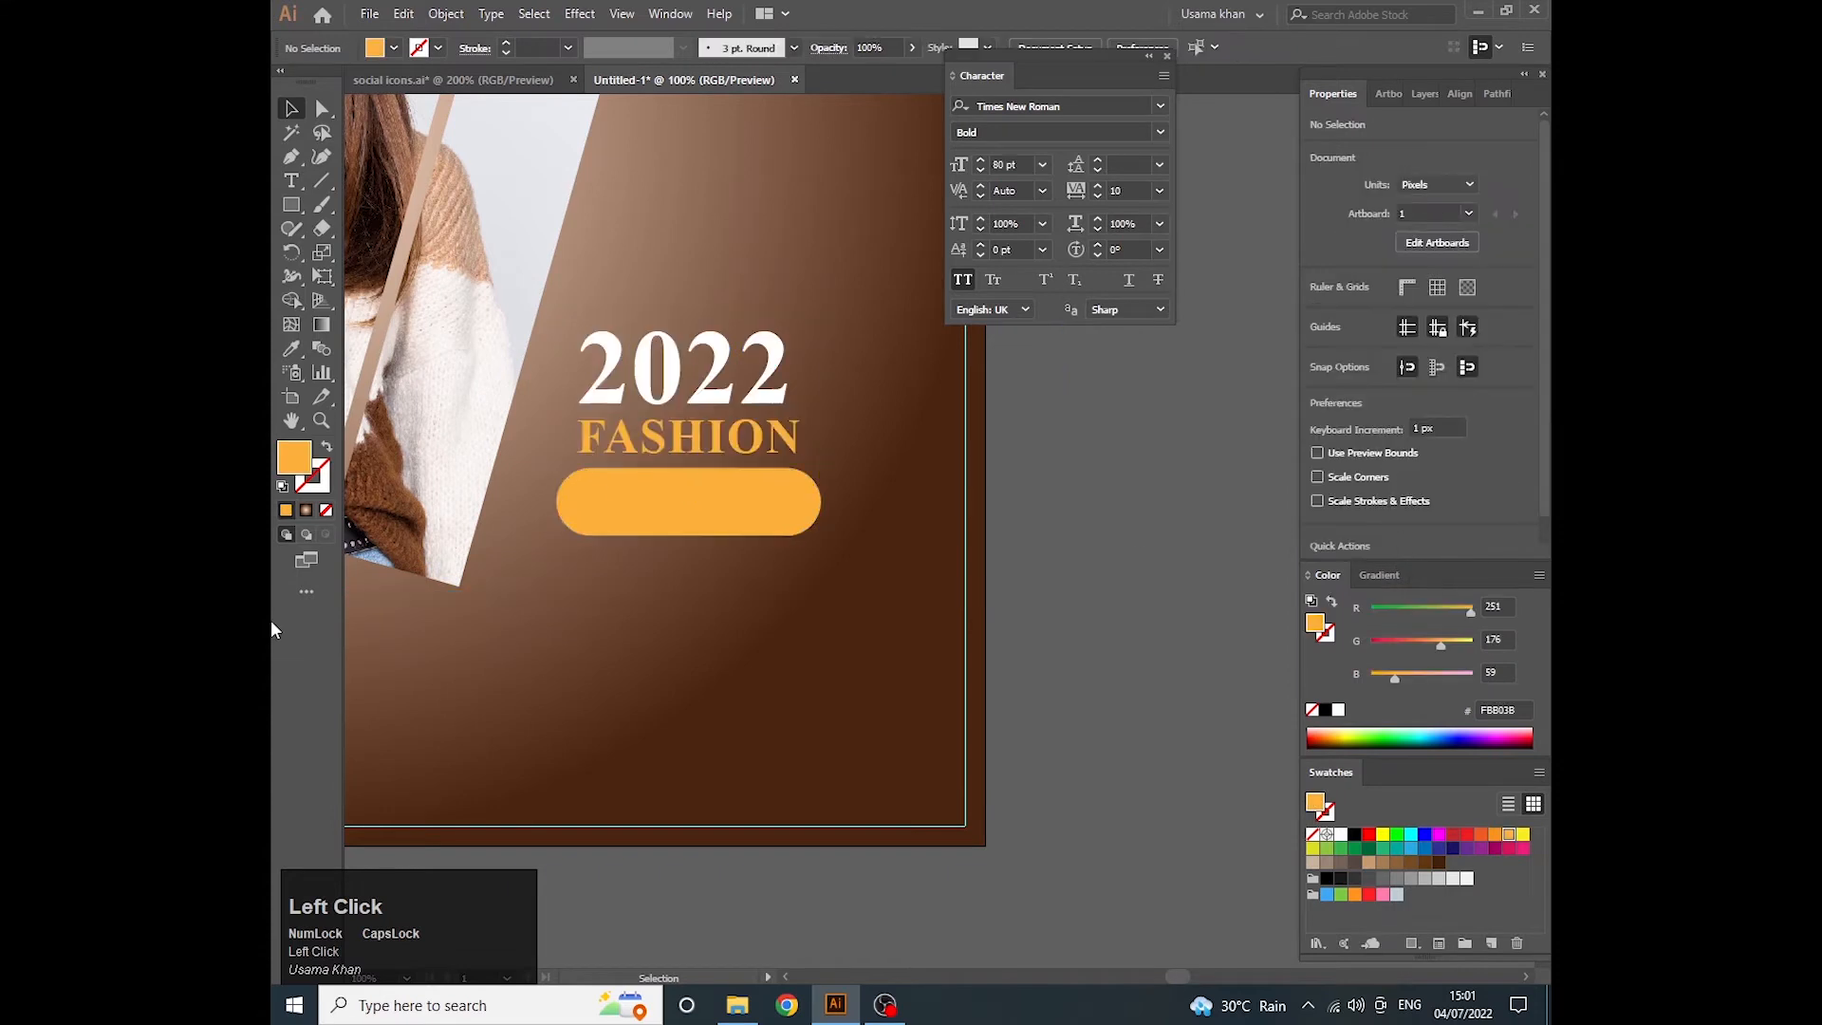
pyautogui.scroll(2, 617, 475)
pyautogui.press('t')
pyautogui.click(589, 555)
pyautogui.press('BackSpace')
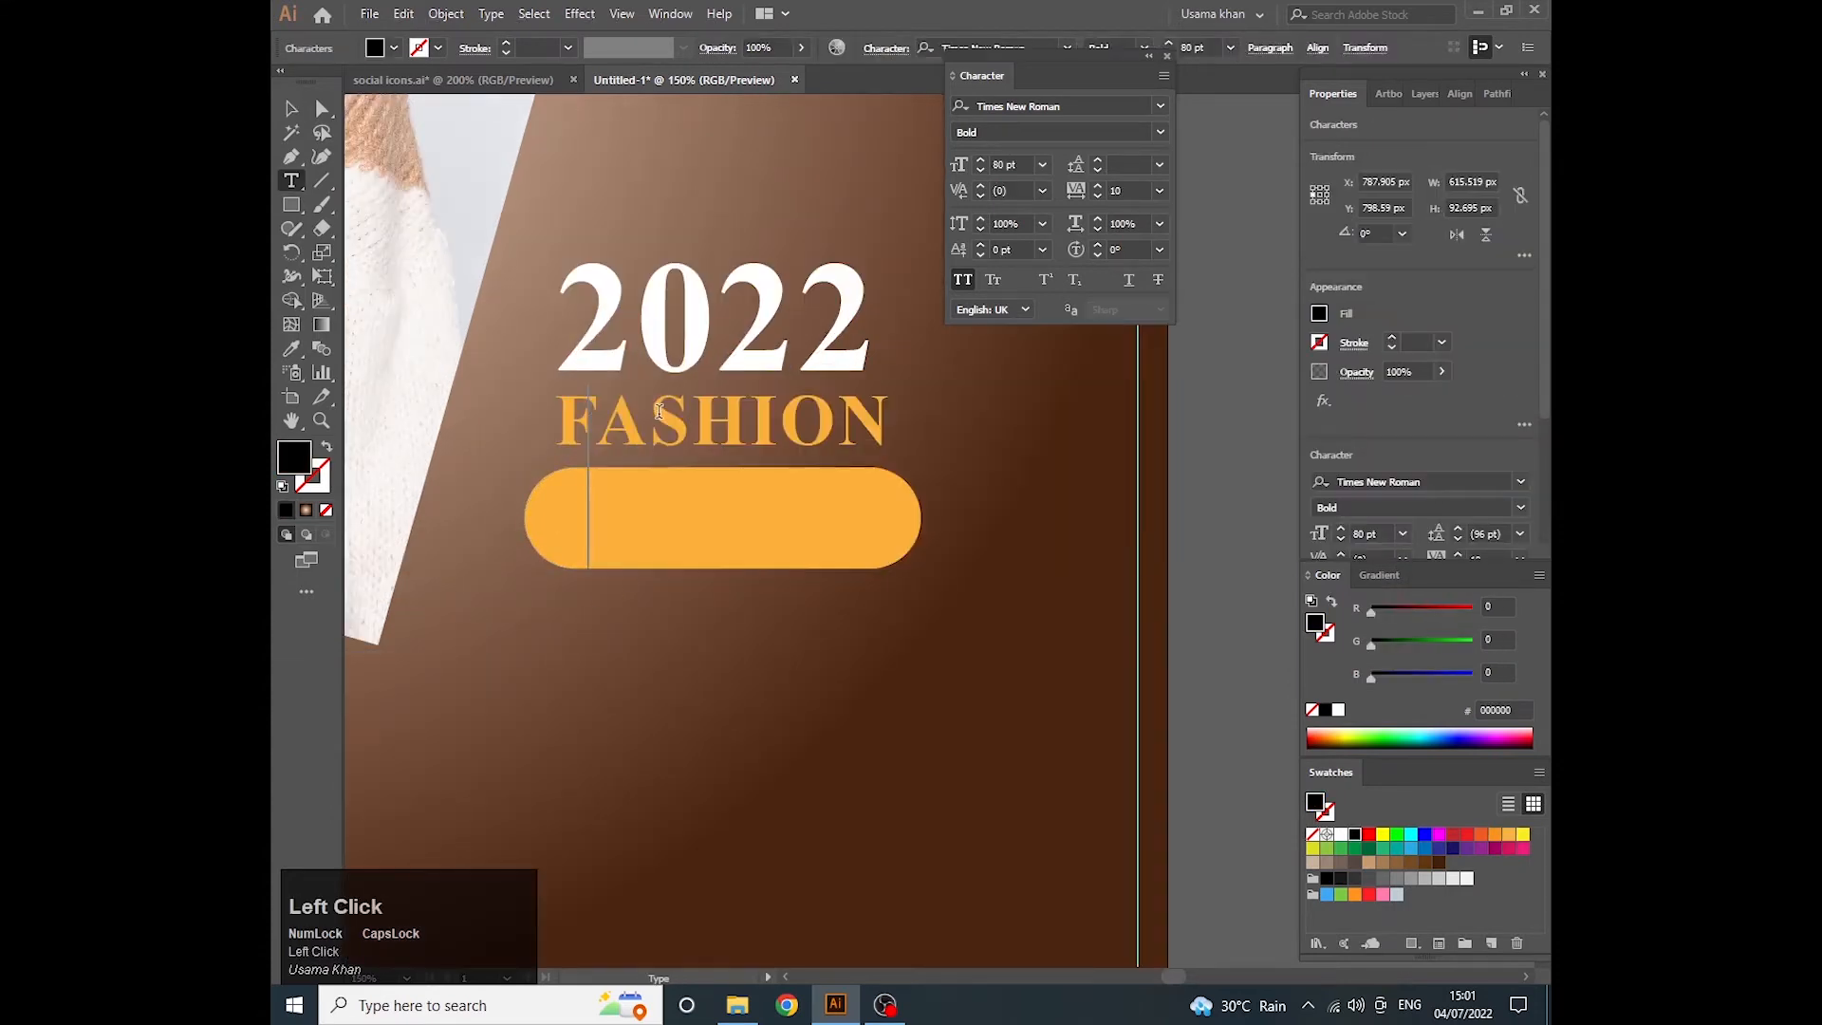
pyautogui.write('WWW.WE')
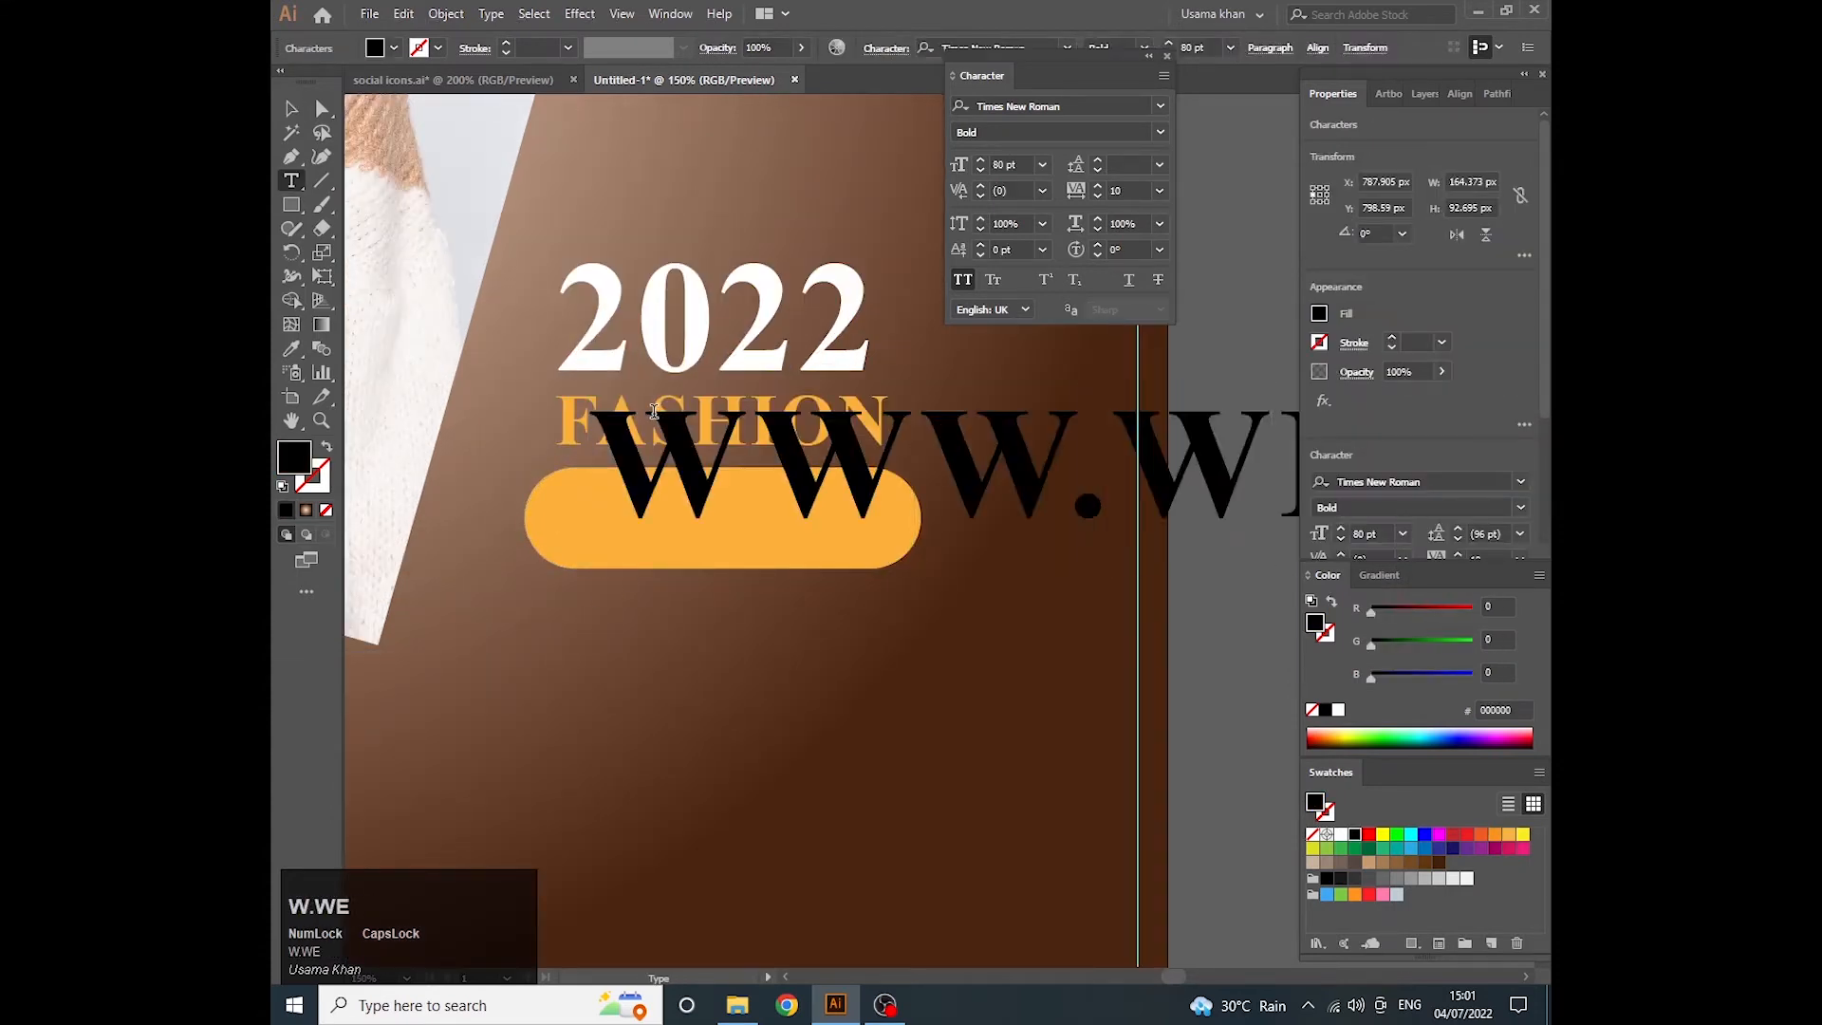
pyautogui.write('BSITE.CO')
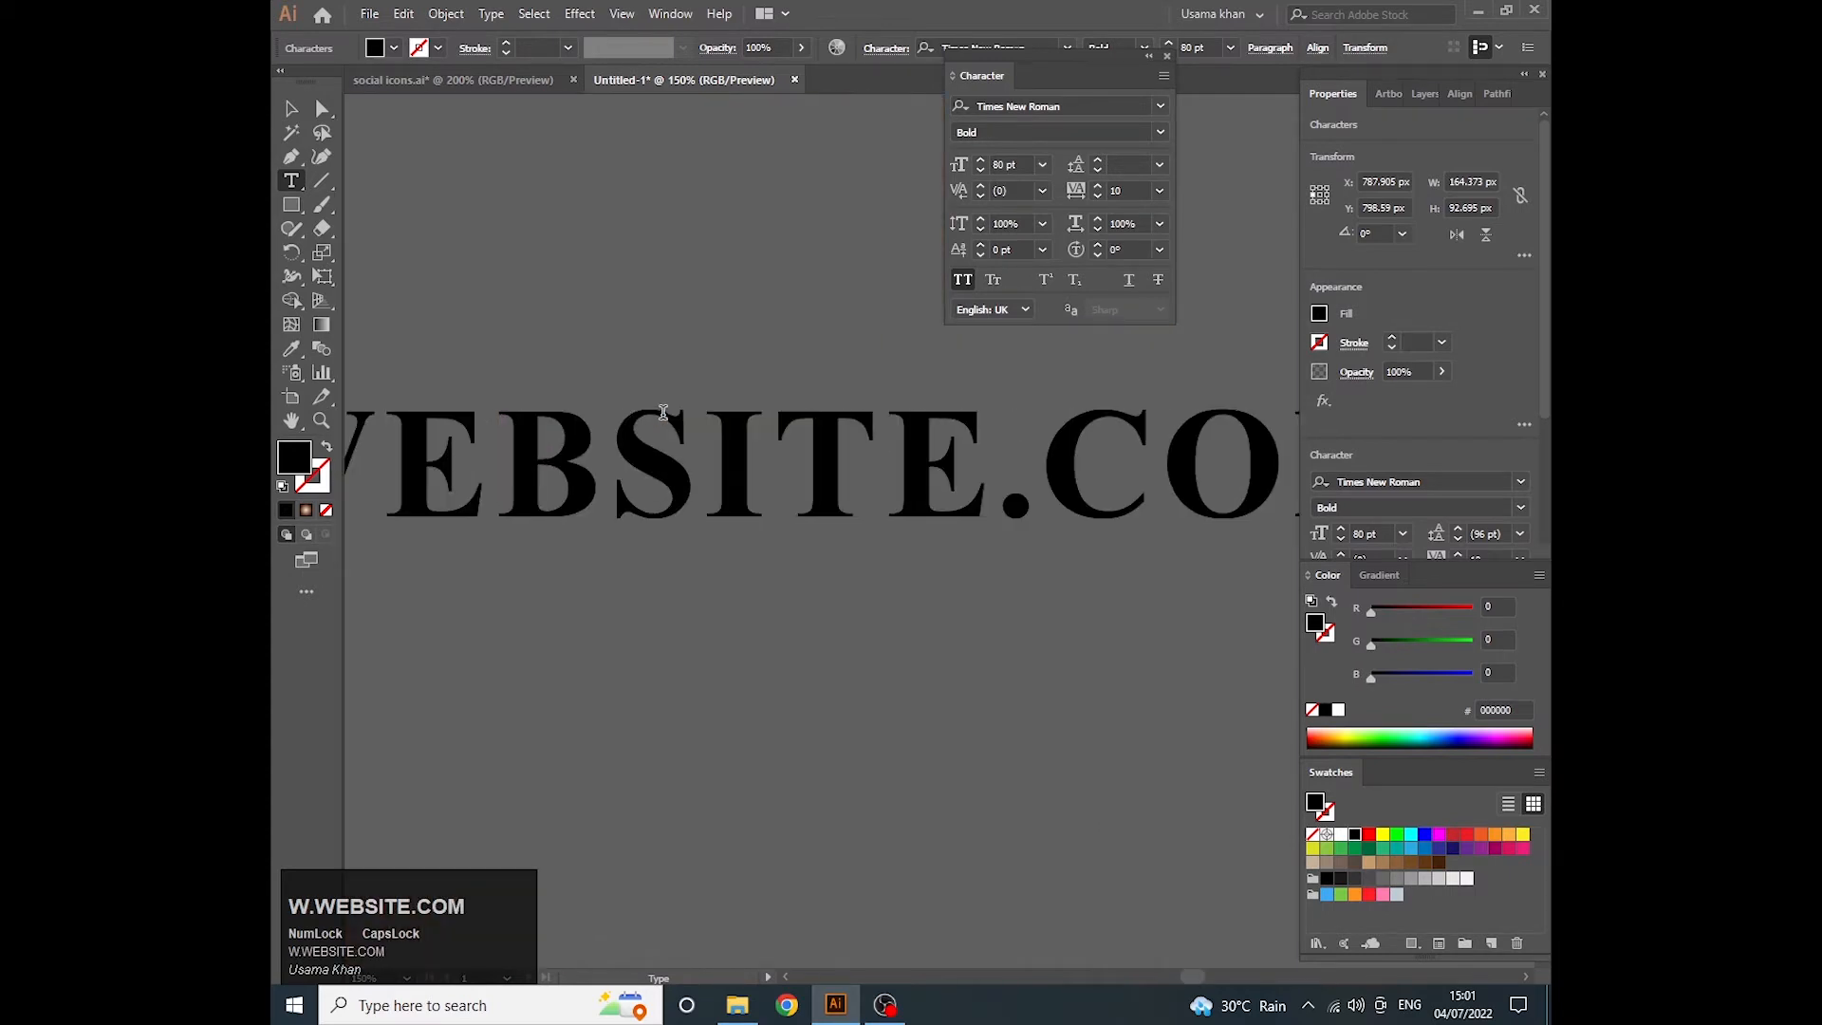
pyautogui.press('Escape')
# - Fill the website address with white and reduce its font size to 18 pt
pyautogui.click(1341, 833)
pyautogui.click(1402, 535)
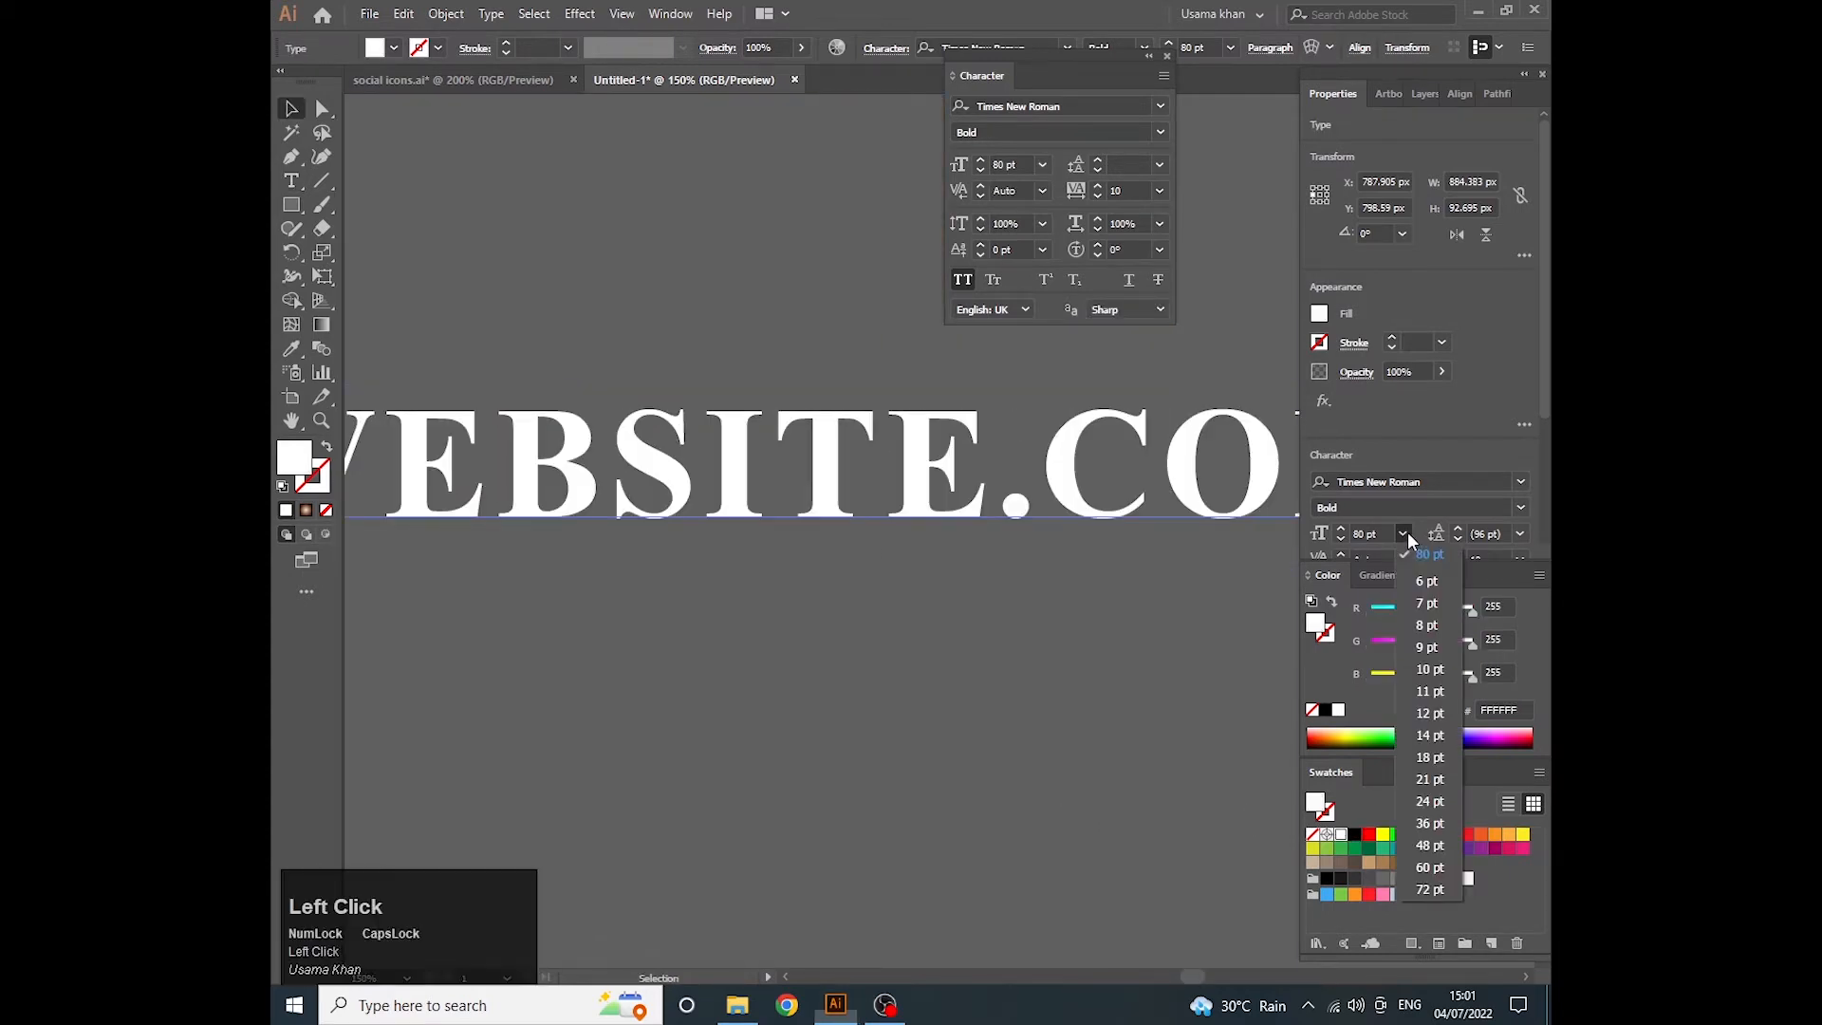
pyautogui.click(1429, 756)
pyautogui.scroll(-3, 705, 537)
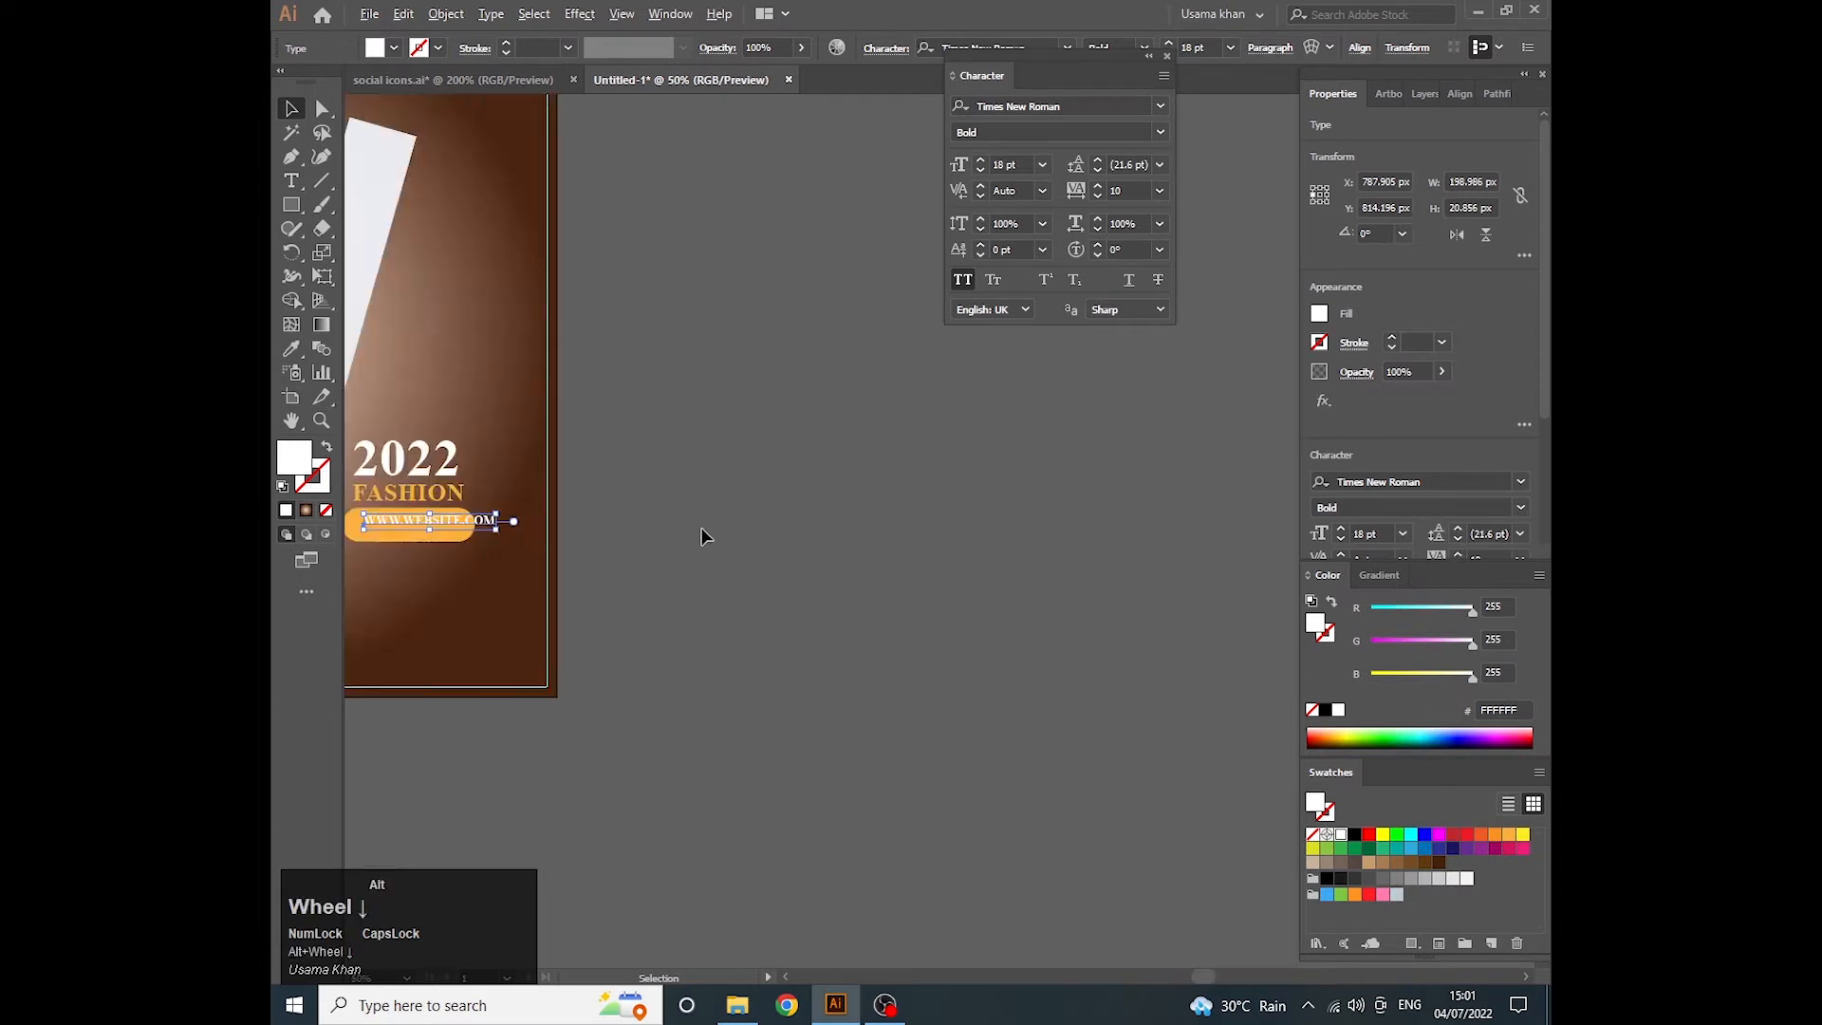
# - Reduce the website address further to a font size of 14 pt so it fits the pill's width
pyautogui.scroll(2, 573, 463)
pyautogui.scroll(1, 573, 462)
pyautogui.click(644, 477)
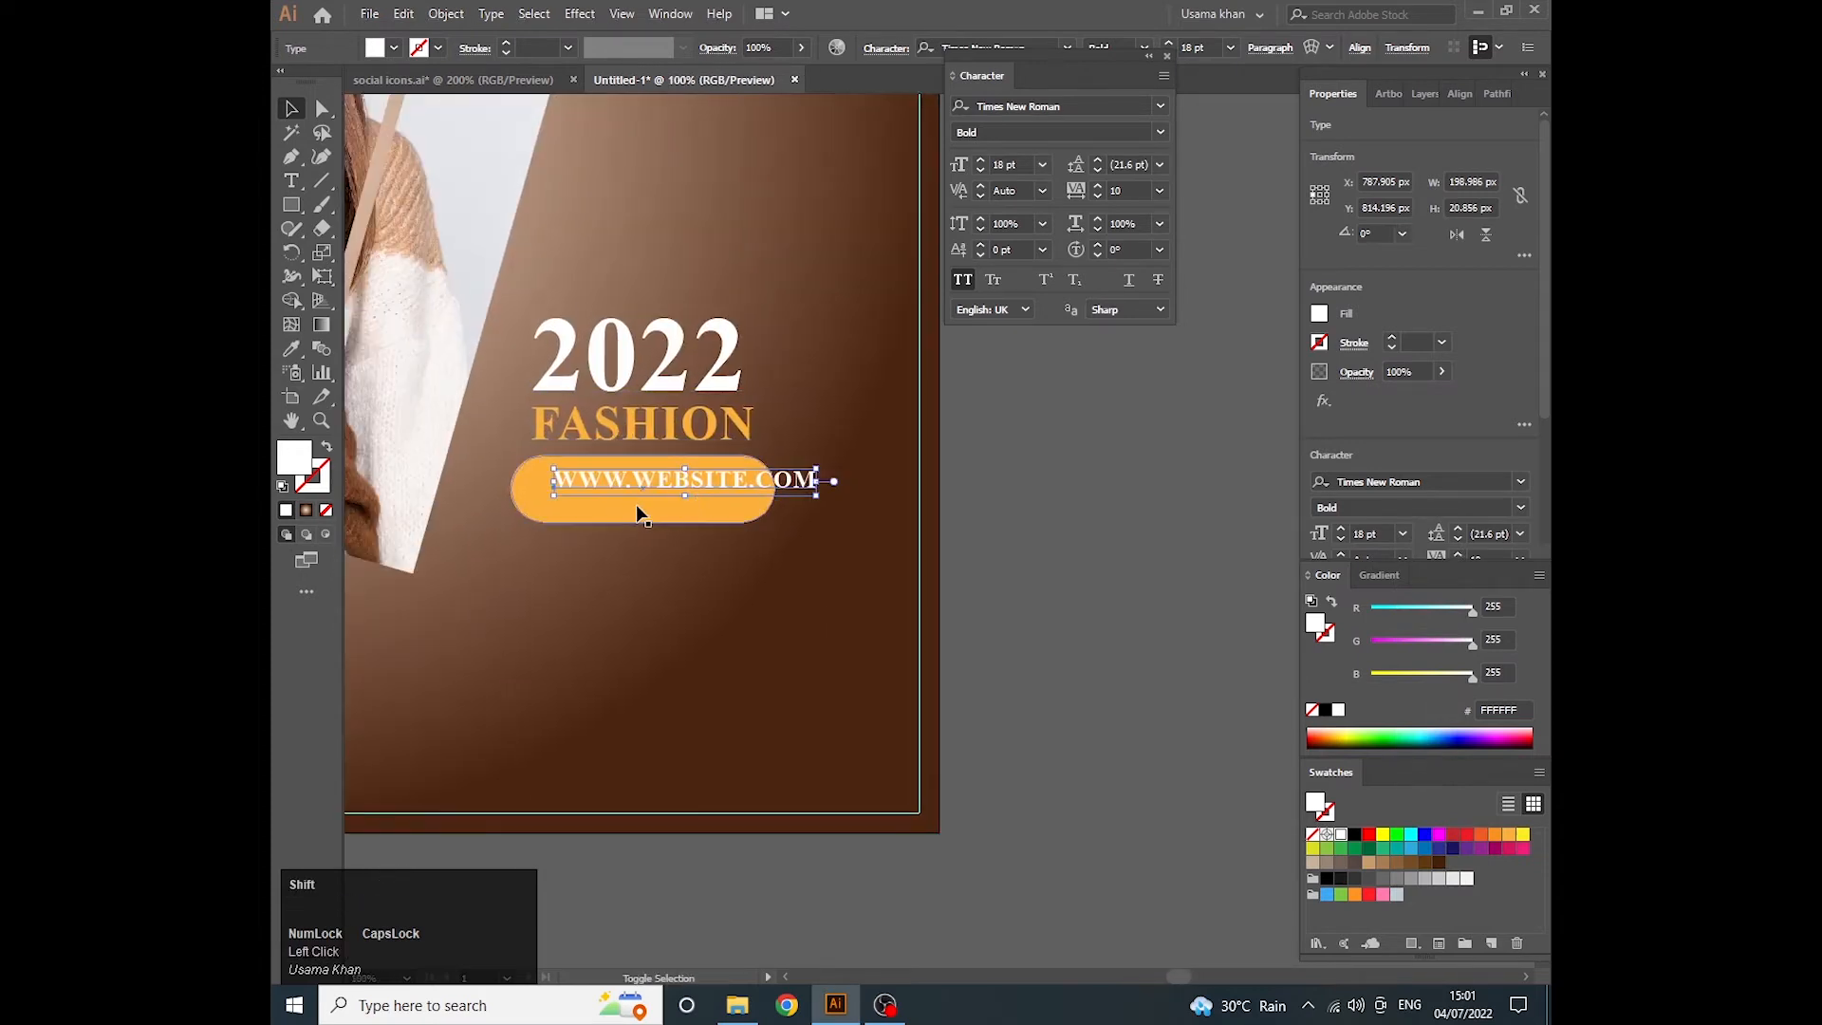
pyautogui.click(1403, 533)
pyautogui.click(1429, 714)
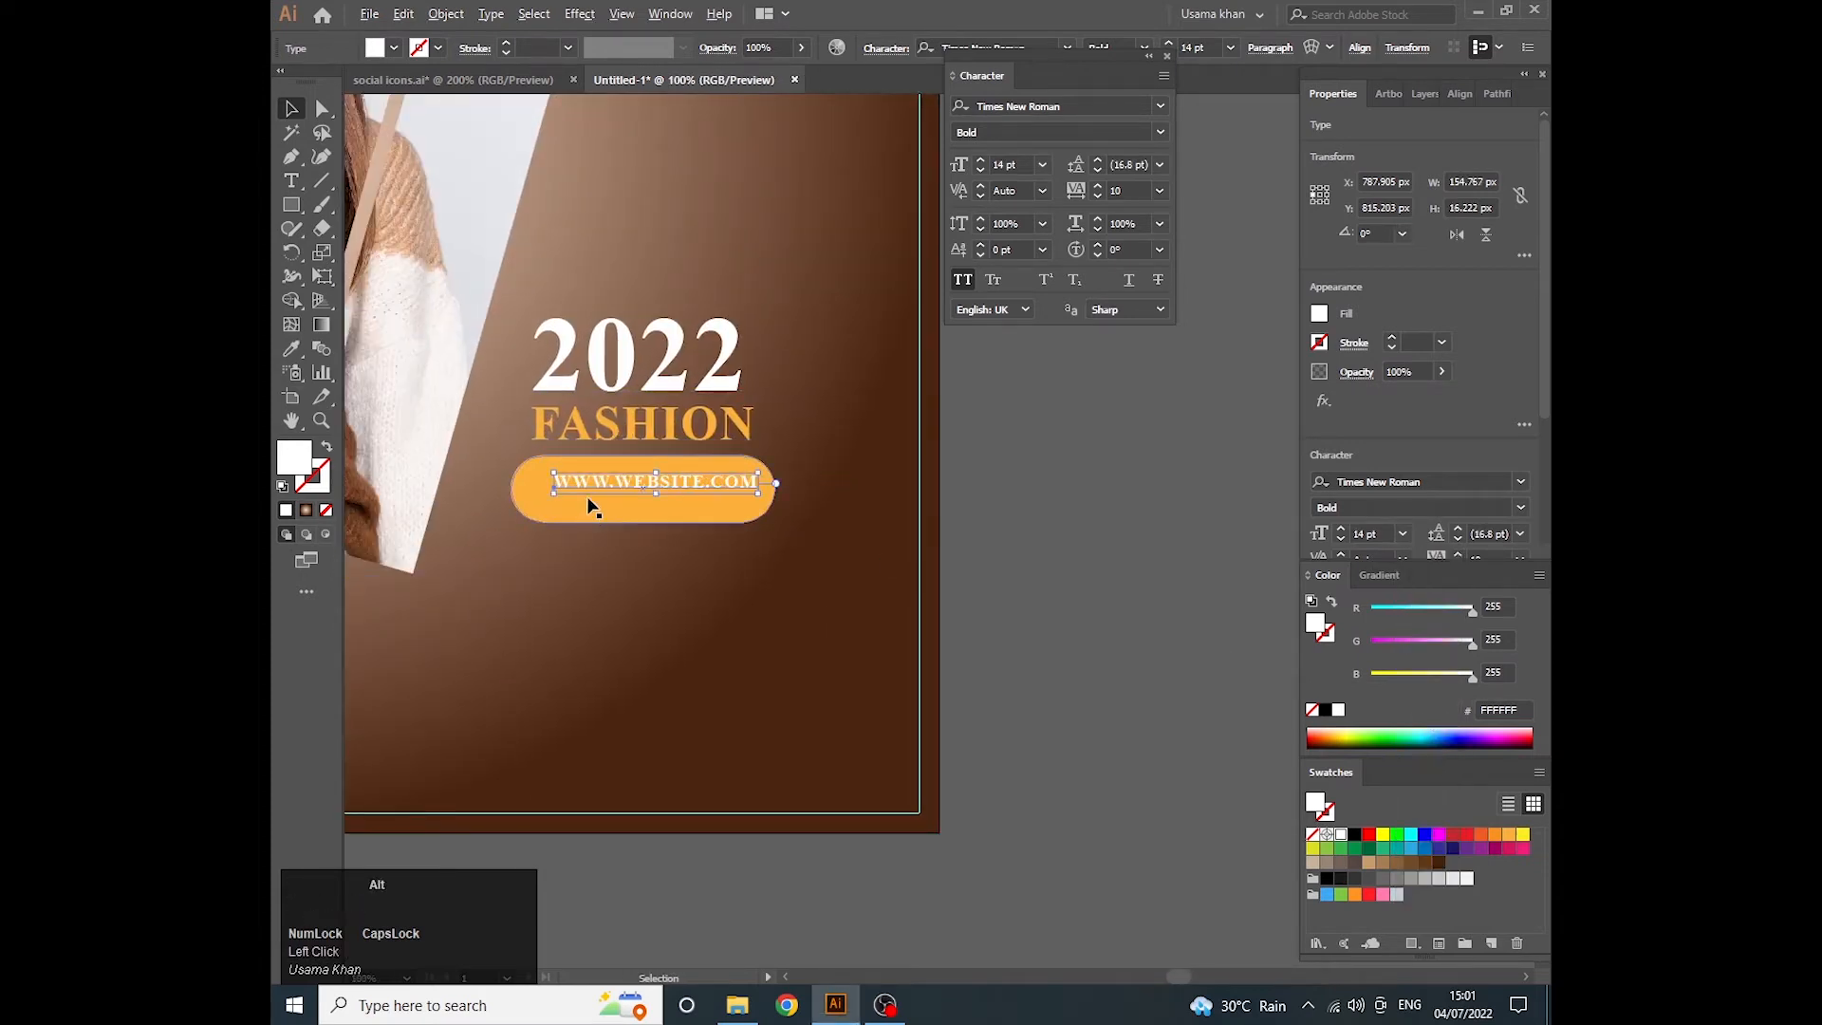
# - Try to change the height of the orange pill behind the website address
pyautogui.scroll(1, 590, 506)
pyautogui.click(714, 528)
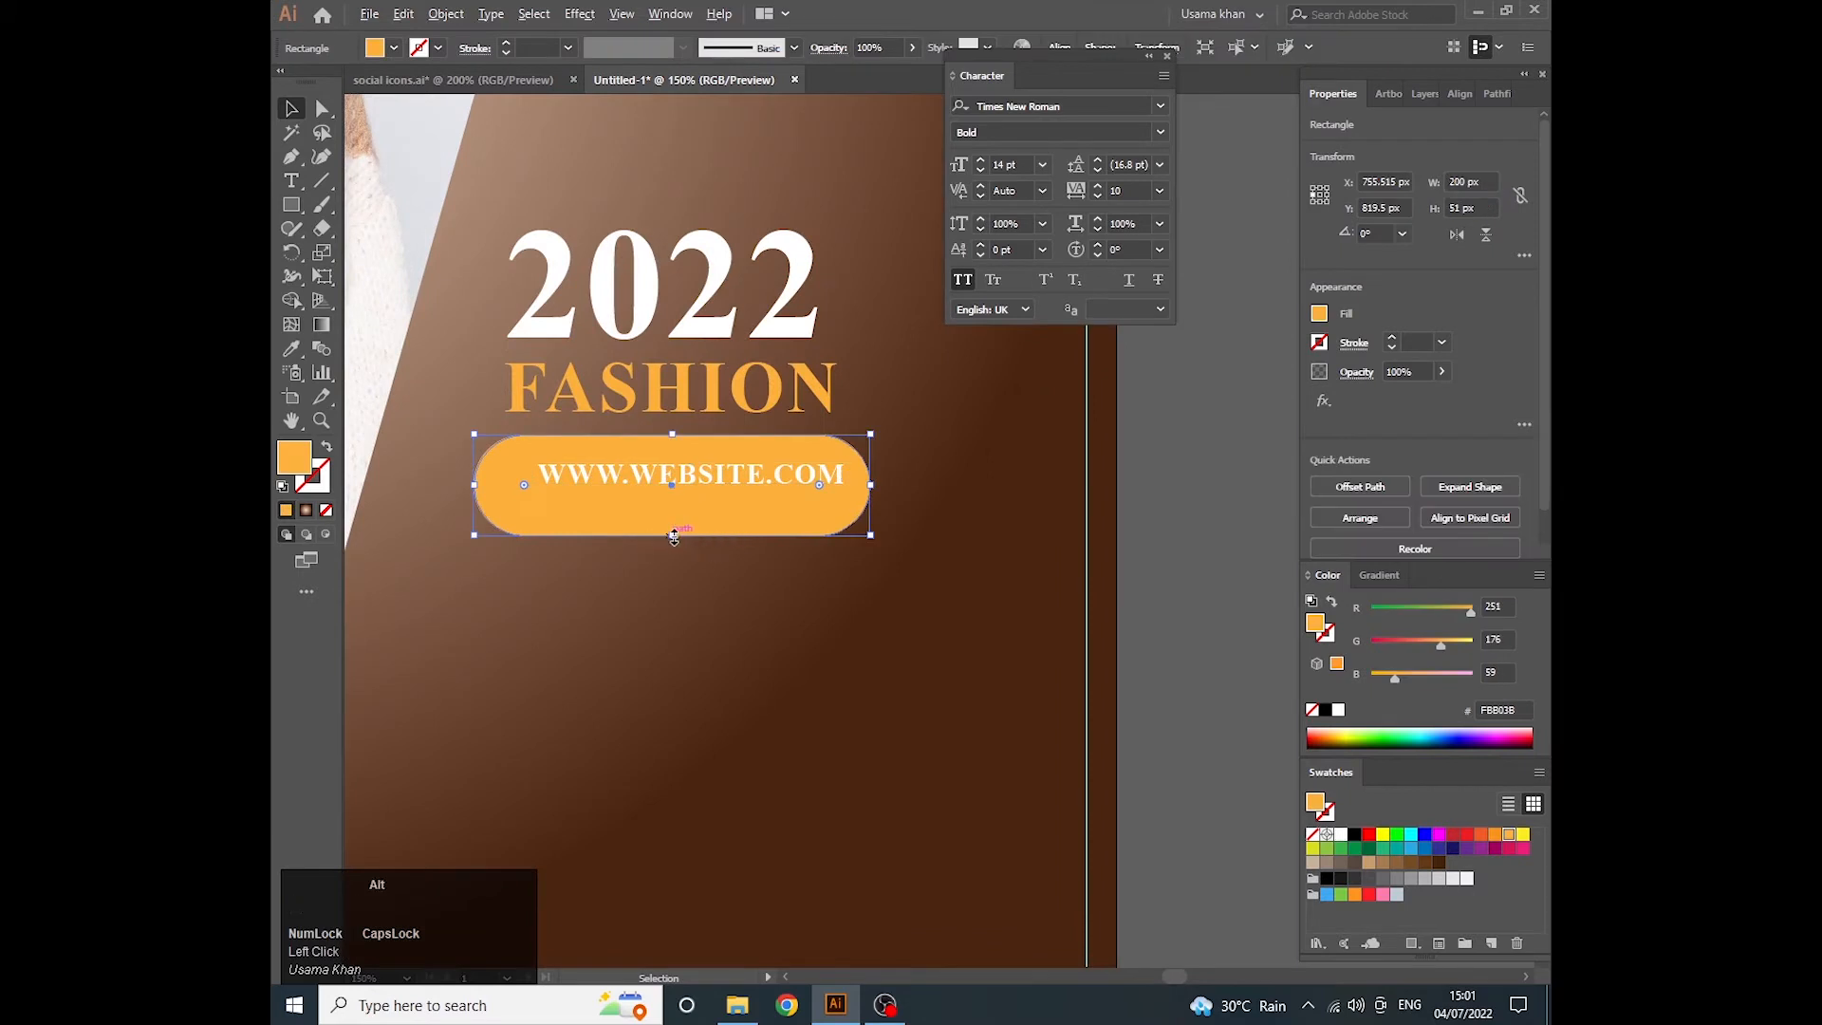
pyautogui.moveTo(673, 537); pyautogui.dragTo(680, 555)
pyautogui.click(612, 575)
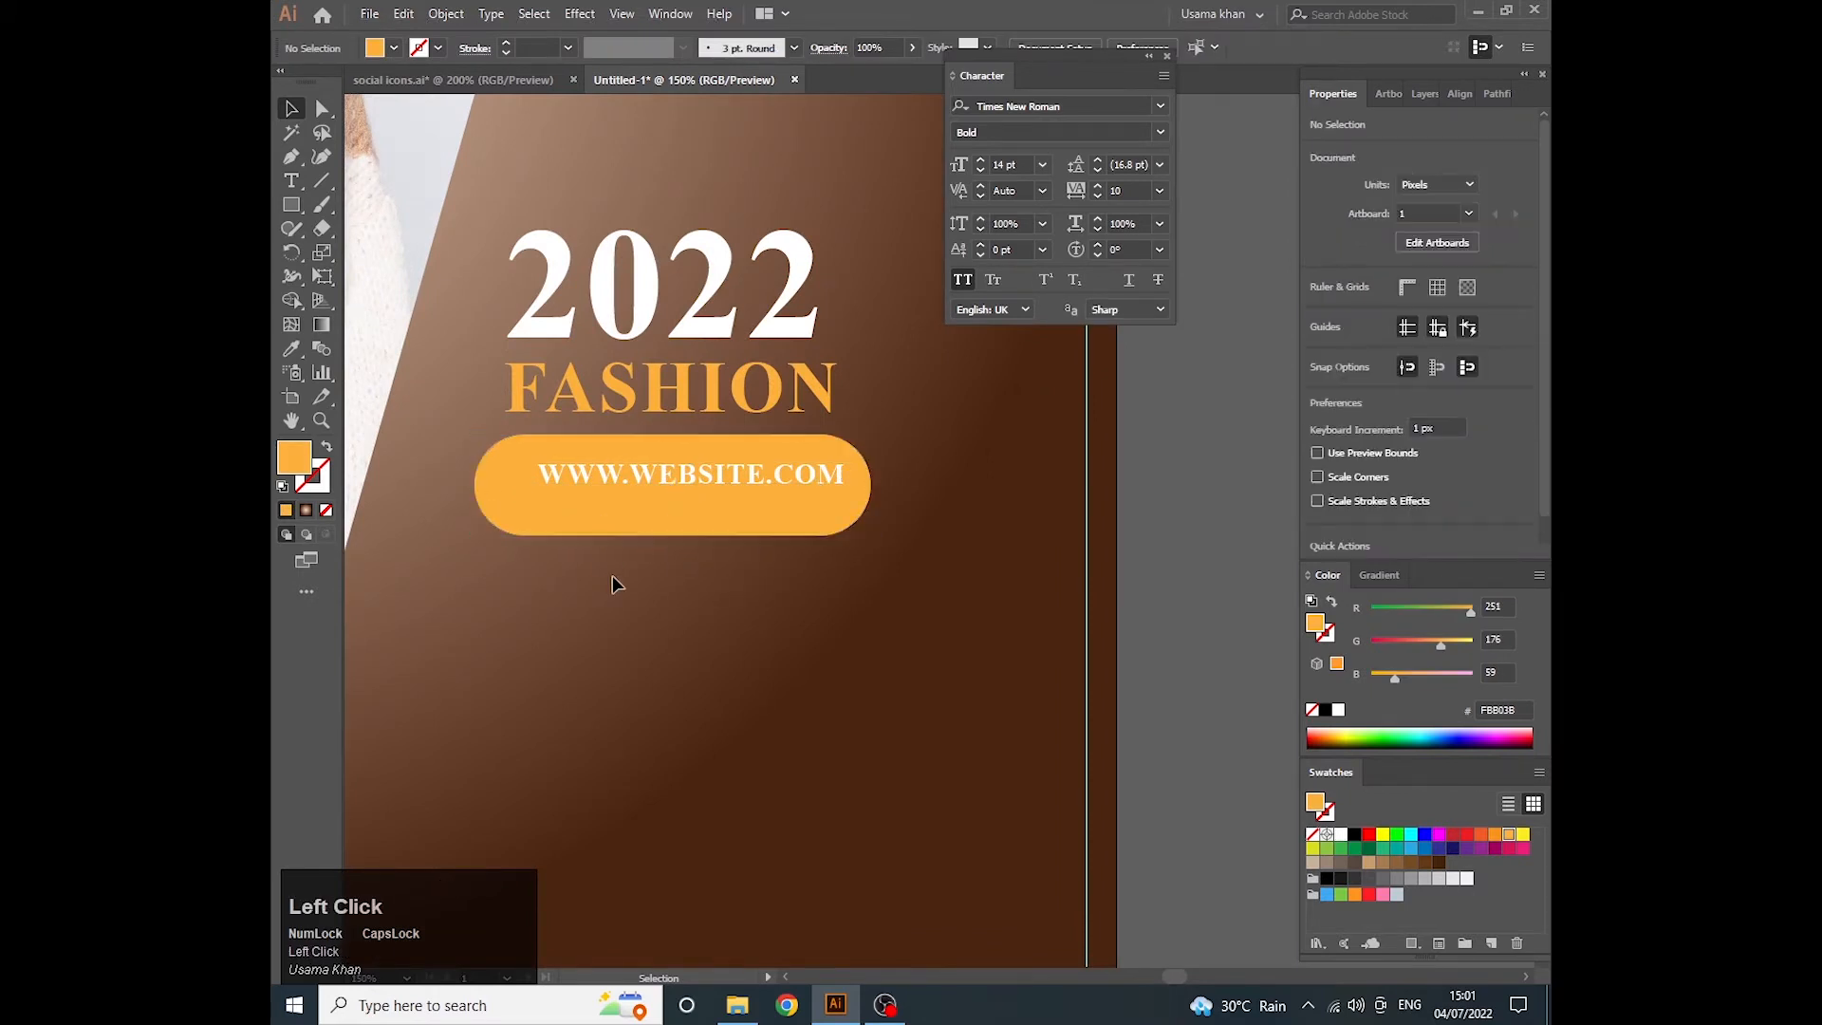
# - Narrow the orange pill behind the website address equally from both sides to a width of 194 px
pyautogui.click(624, 505)
pyautogui.moveTo(475, 484); pyautogui.dragTo(483, 480)
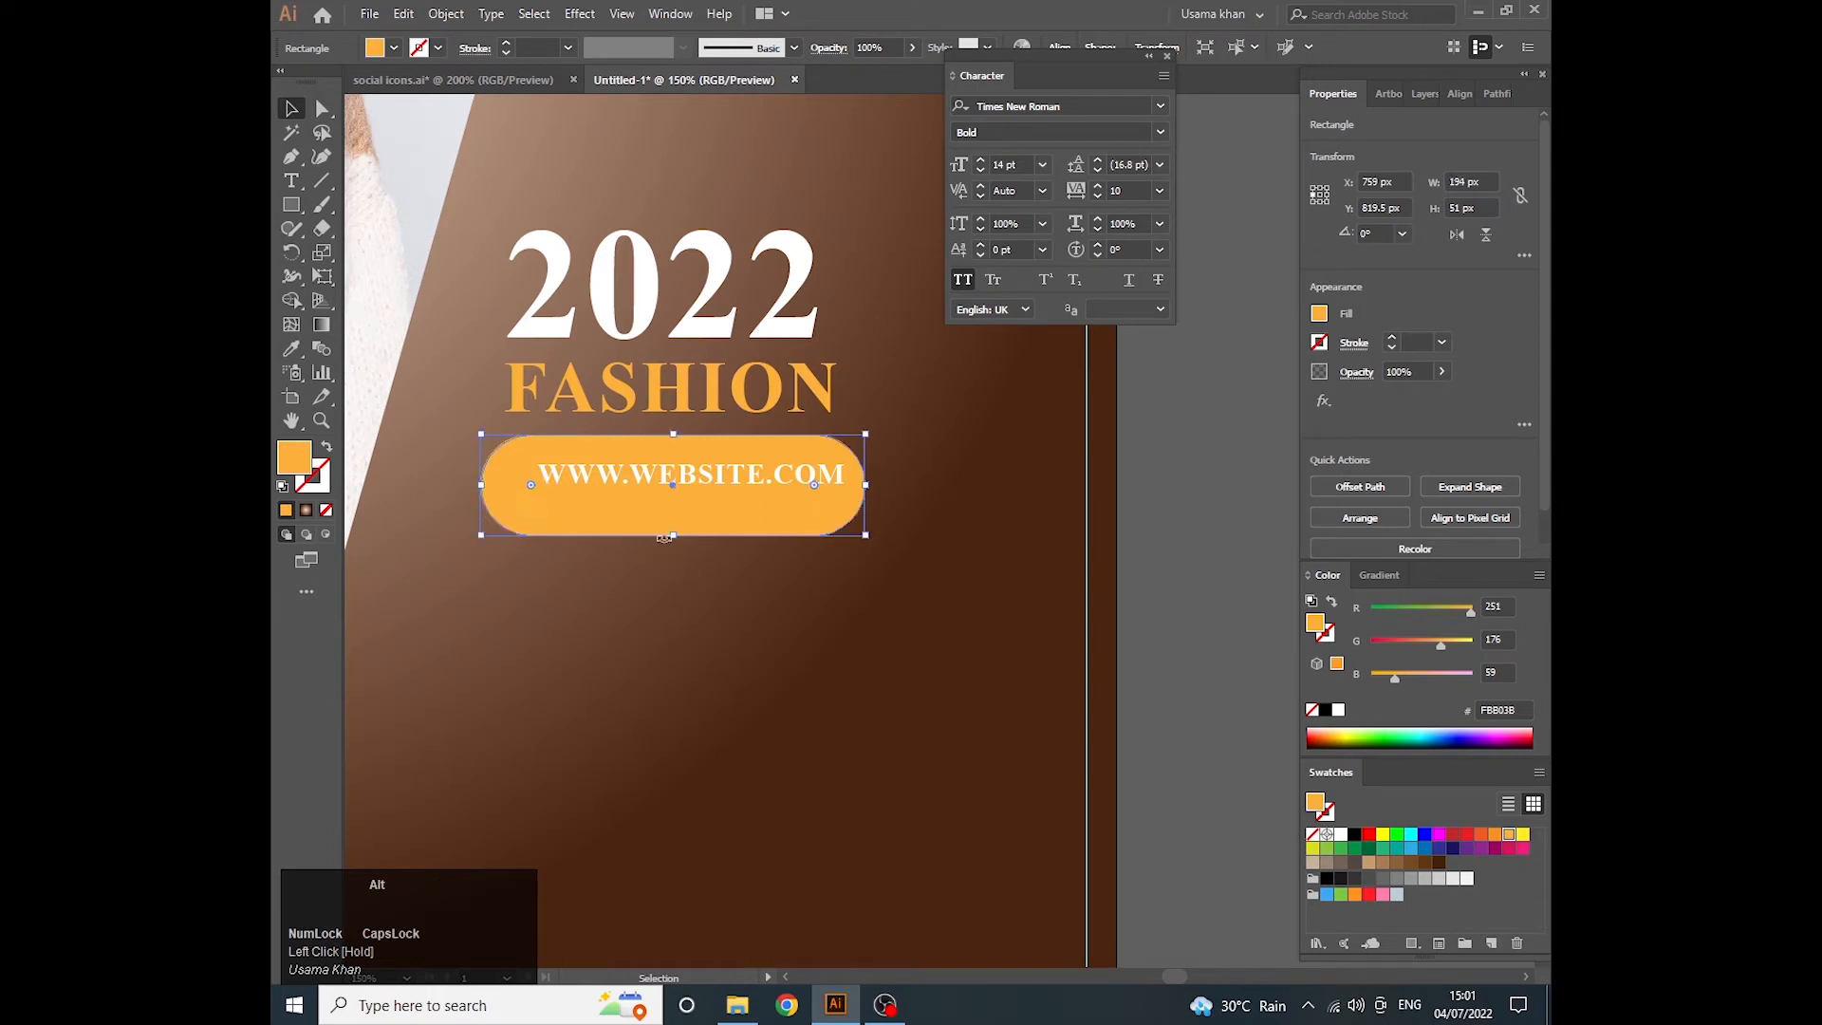
pyautogui.moveTo(672, 541); pyautogui.dragTo(673, 538)
pyautogui.moveTo(673, 438); pyautogui.dragTo(676, 448)
# - Align the website address and the orange pill to each other by their horizontal and vertical centers
pyautogui.keyDown('shift'); pyautogui.click(699, 480); pyautogui.keyUp('shift')
pyautogui.click(1389, 485)
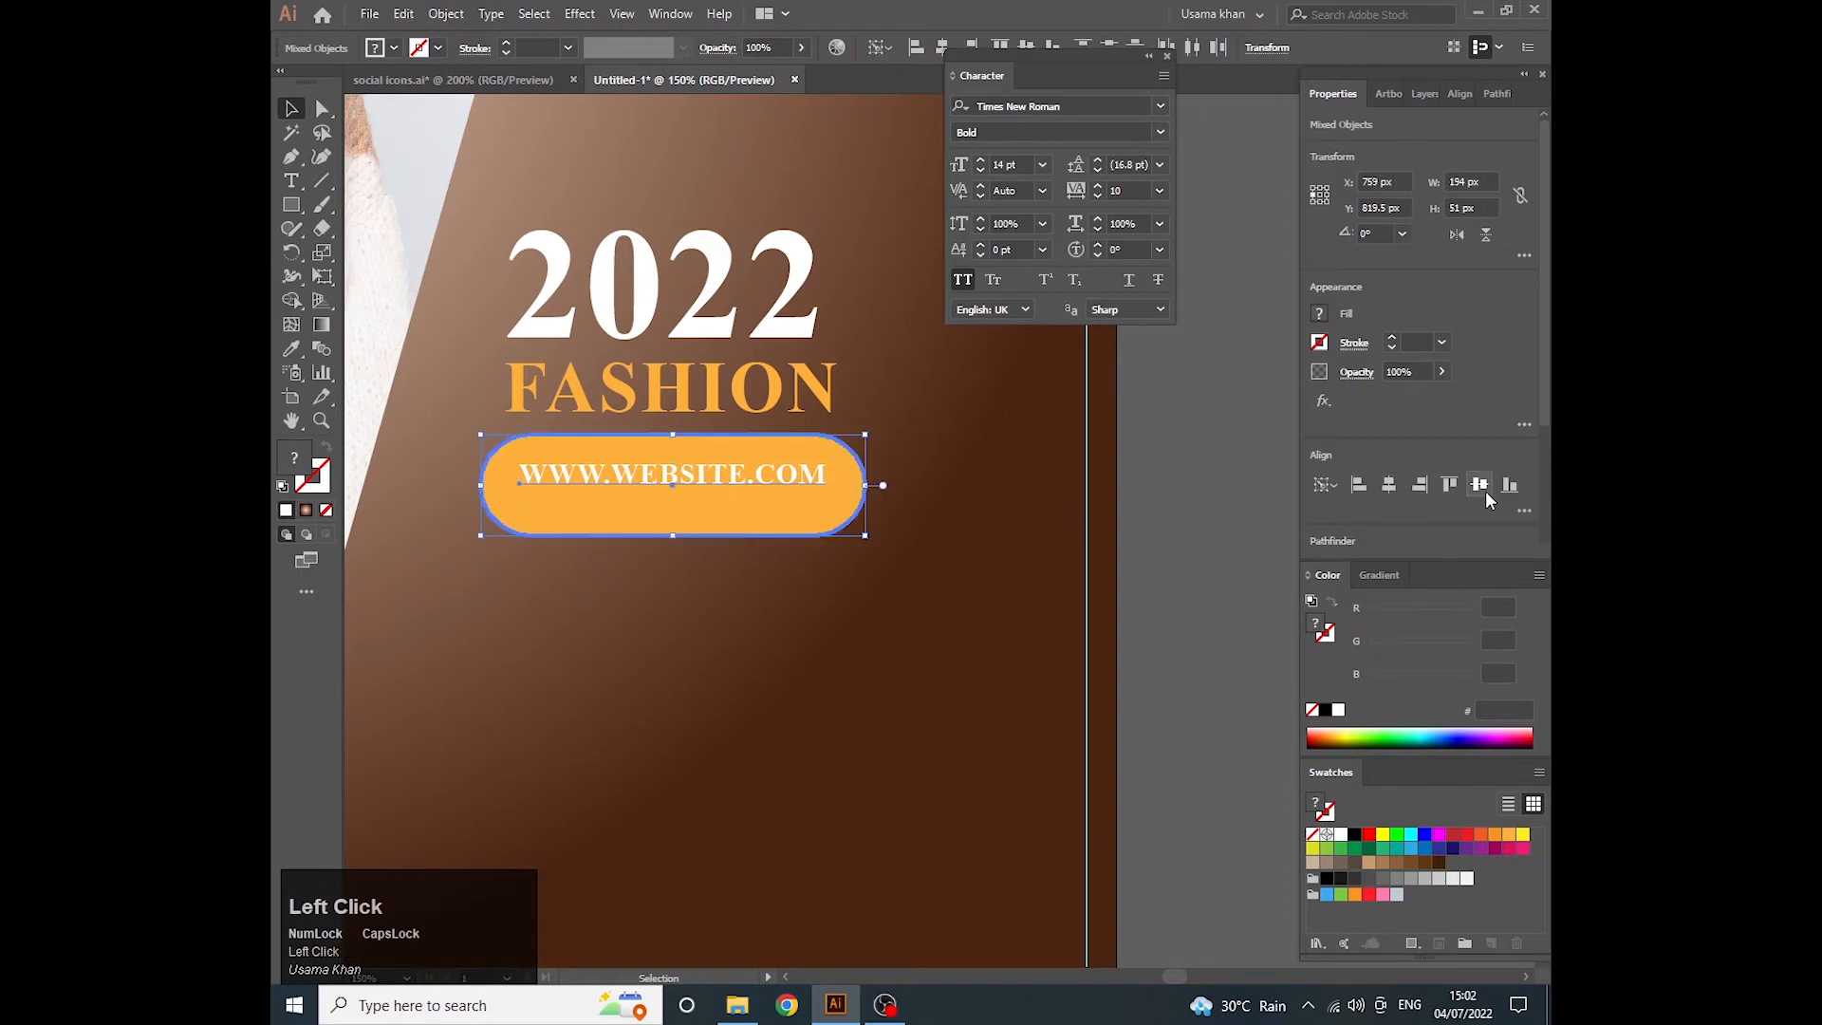
pyautogui.click(1480, 485)
# - Fill the website address with black and set its font to Arial Narrow Bold at 18 pt
pyautogui.click(630, 492)
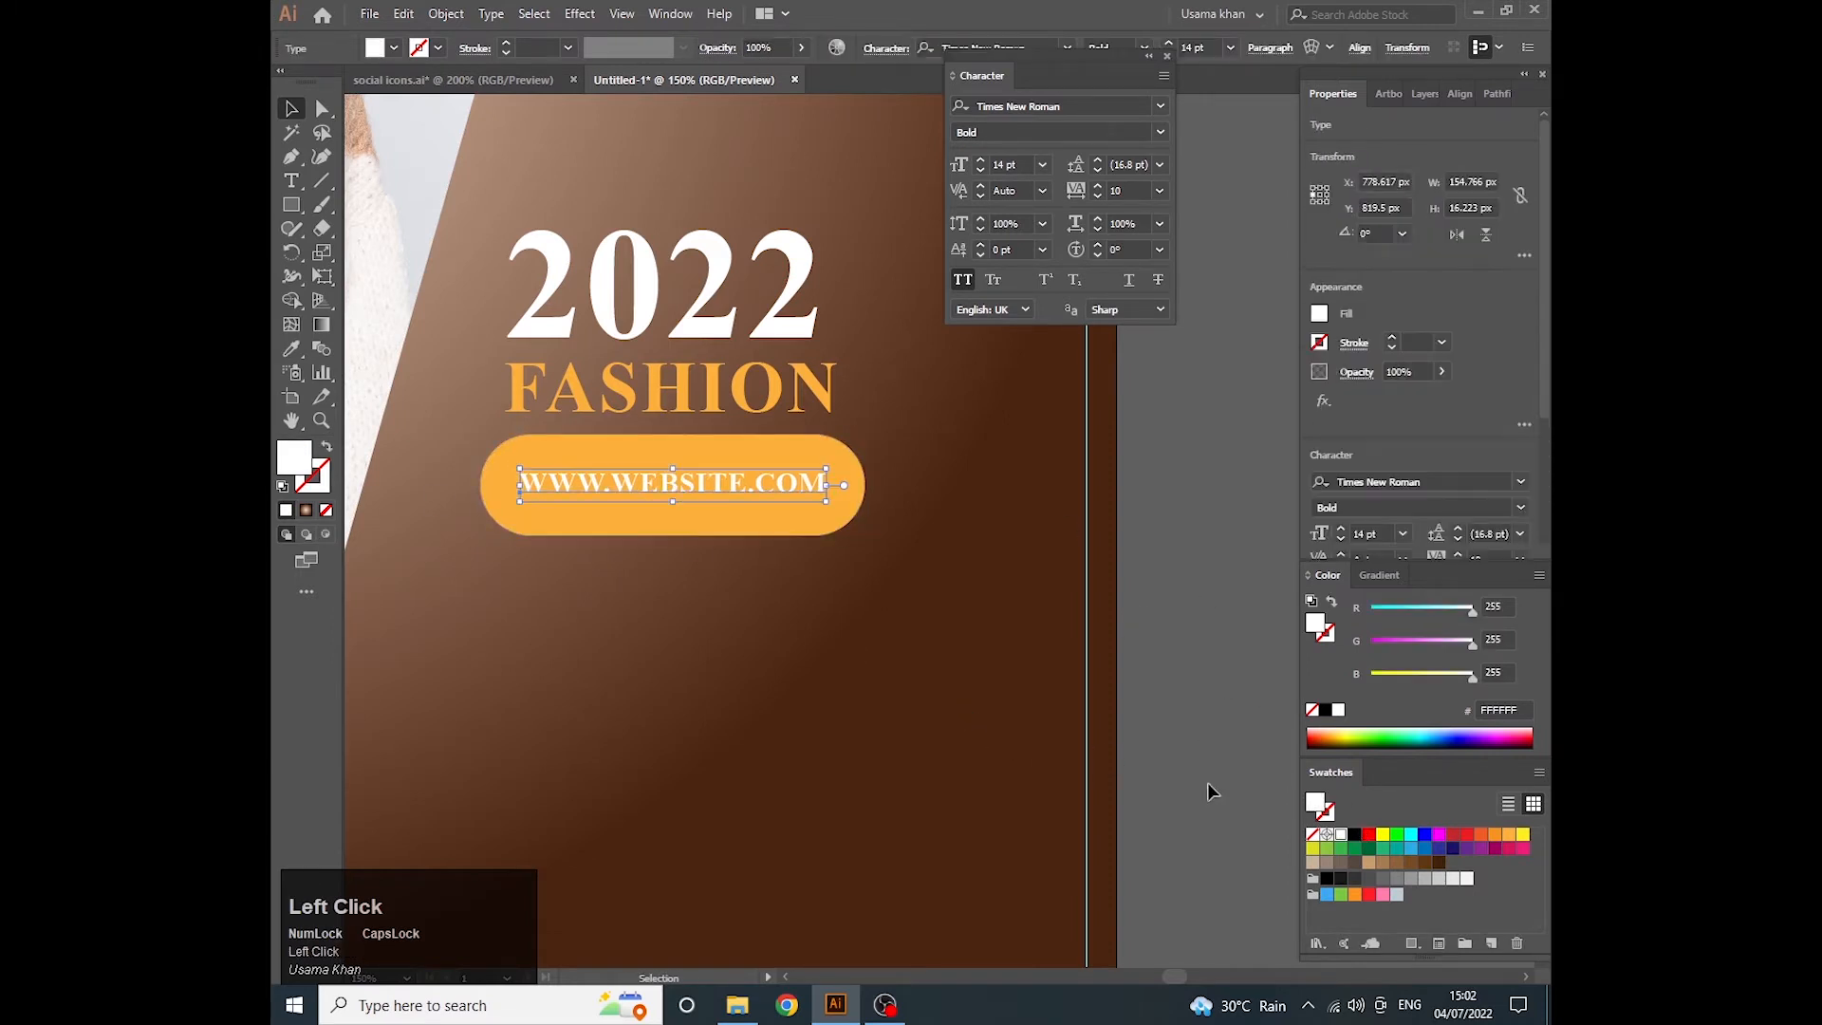
pyautogui.click(1356, 834)
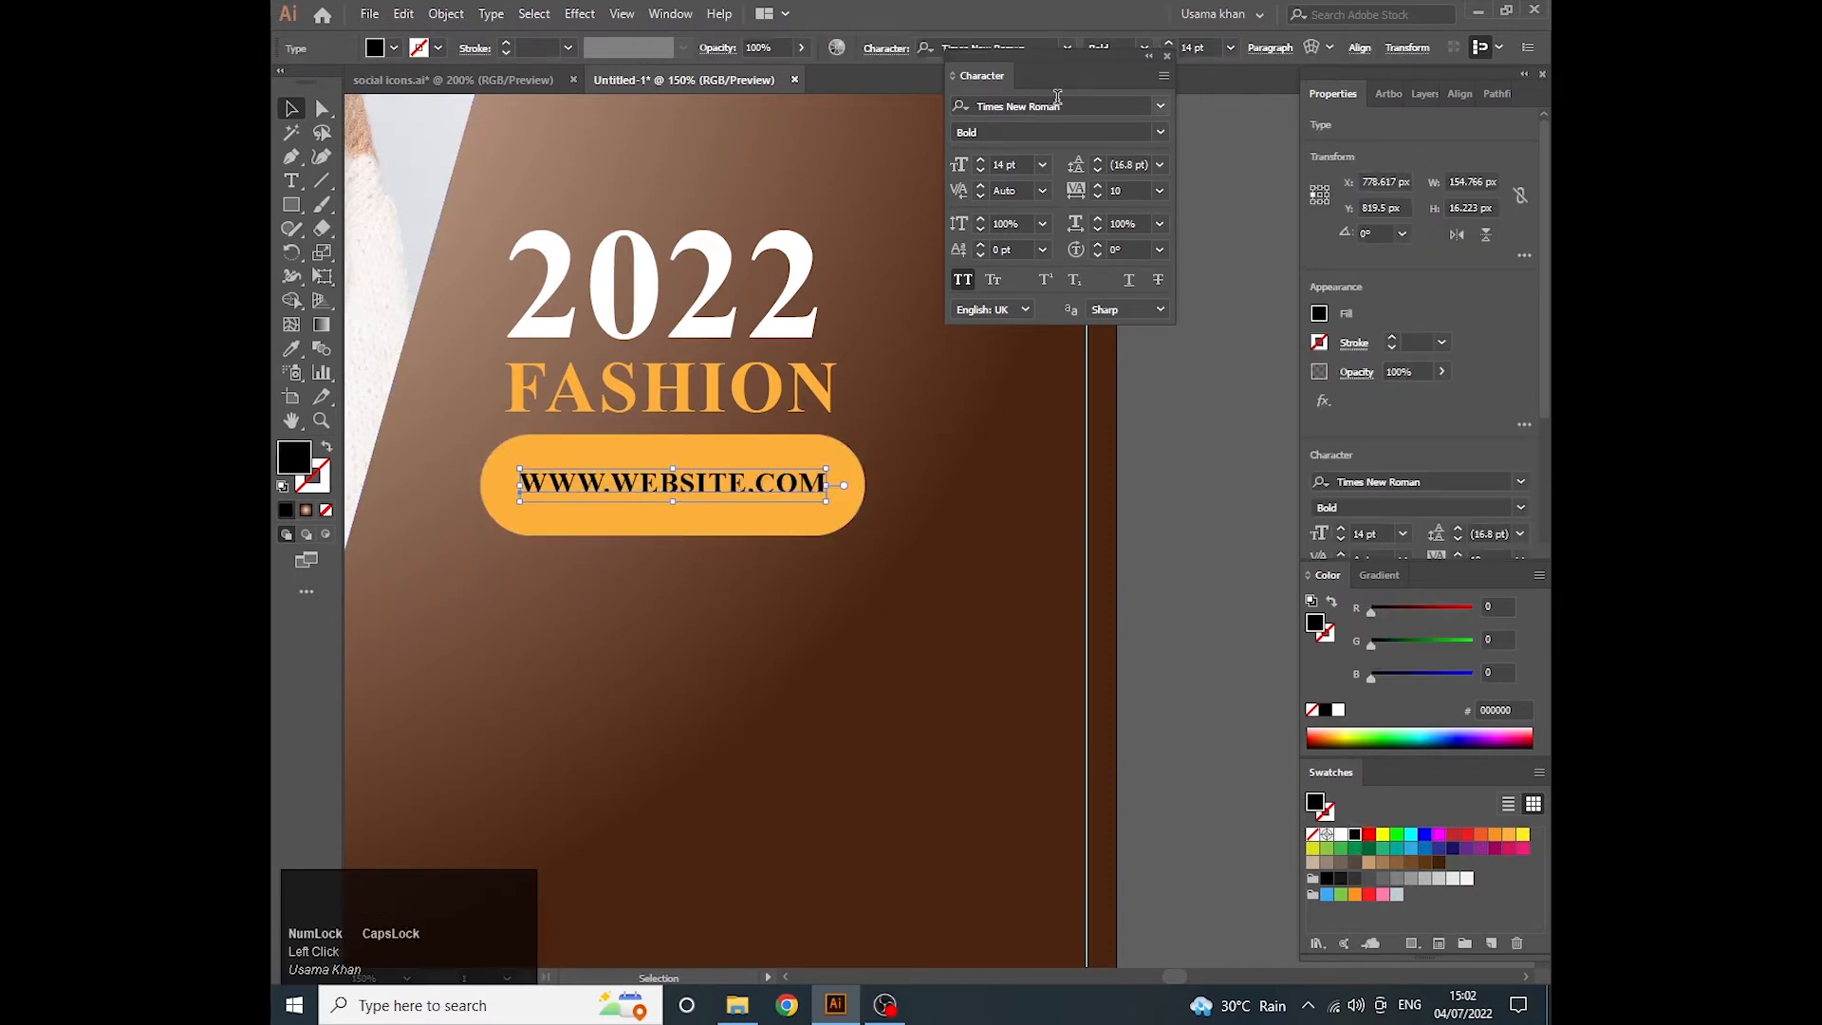
pyautogui.click(1088, 105)
pyautogui.write('ARIAL')
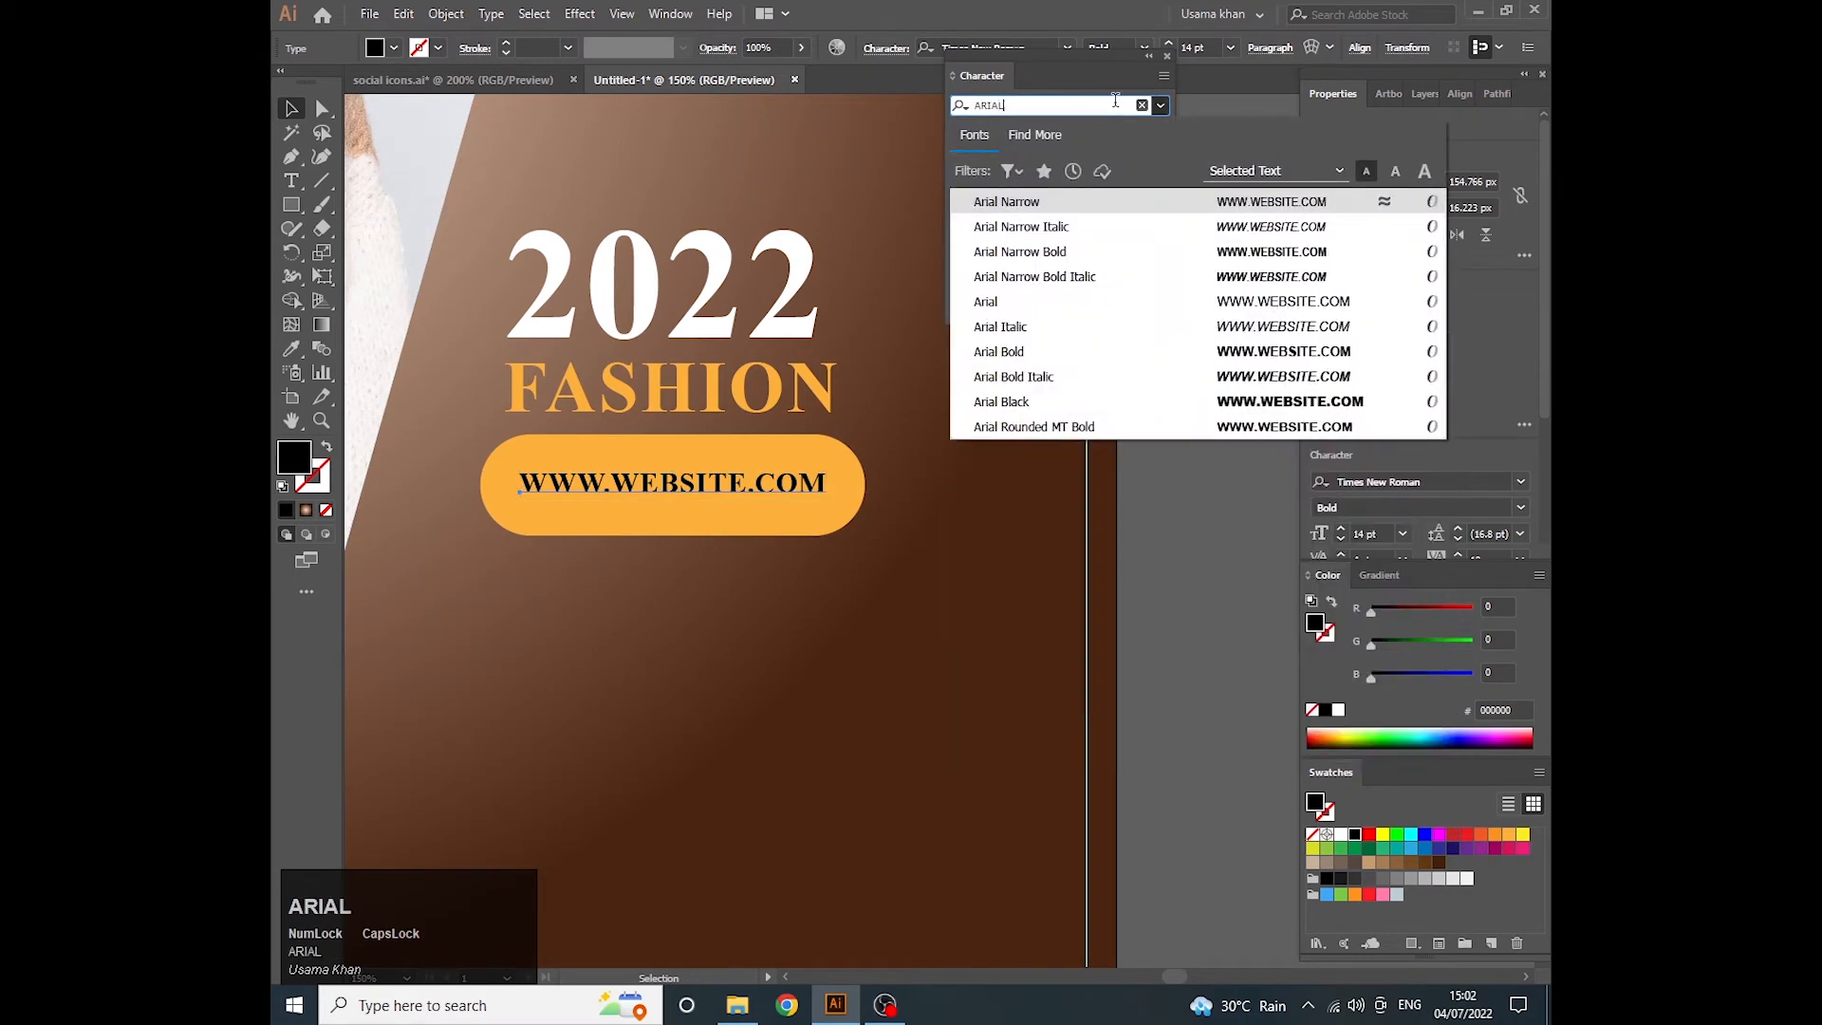
pyautogui.click(1070, 258)
pyautogui.hotkey('ctrl', 'shift', '.')
pyautogui.hotkey('ctrl', 'shift', '.')
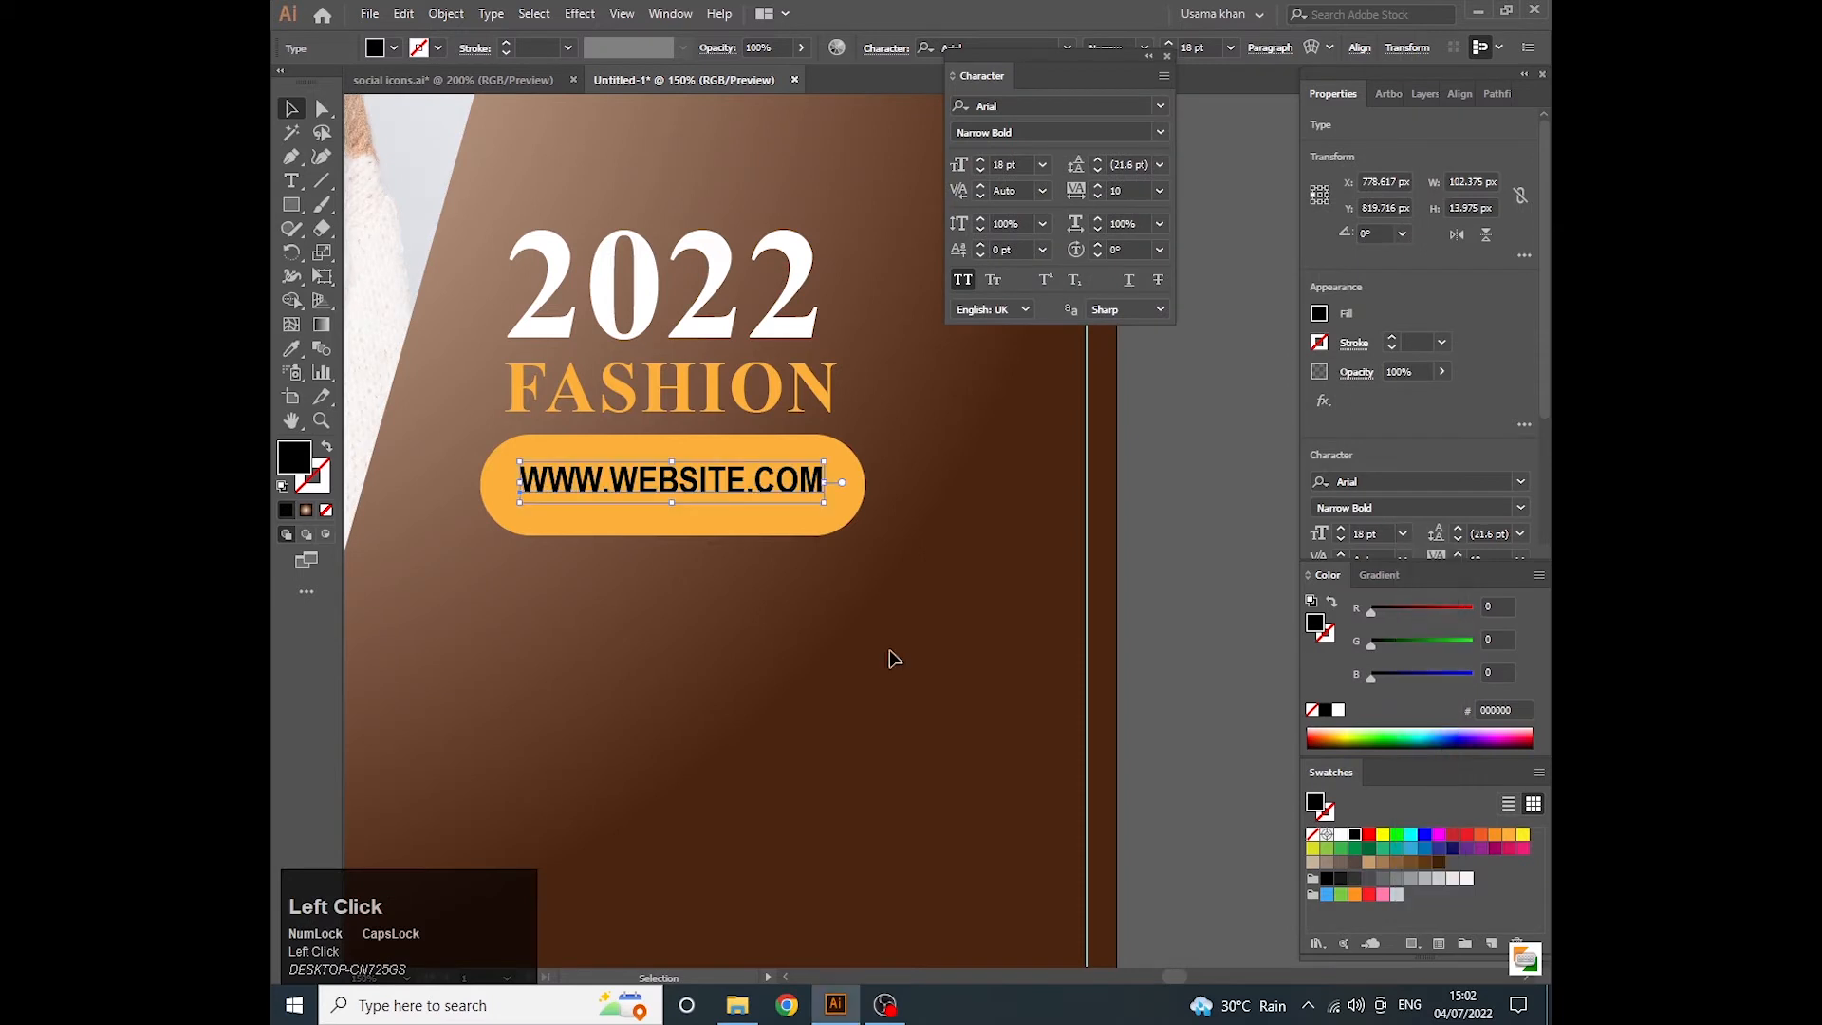
# - Center the website address vertically in the orange pill again and group the two objects
pyautogui.keyDown('shift'); pyautogui.click(762, 539); pyautogui.keyUp('shift')
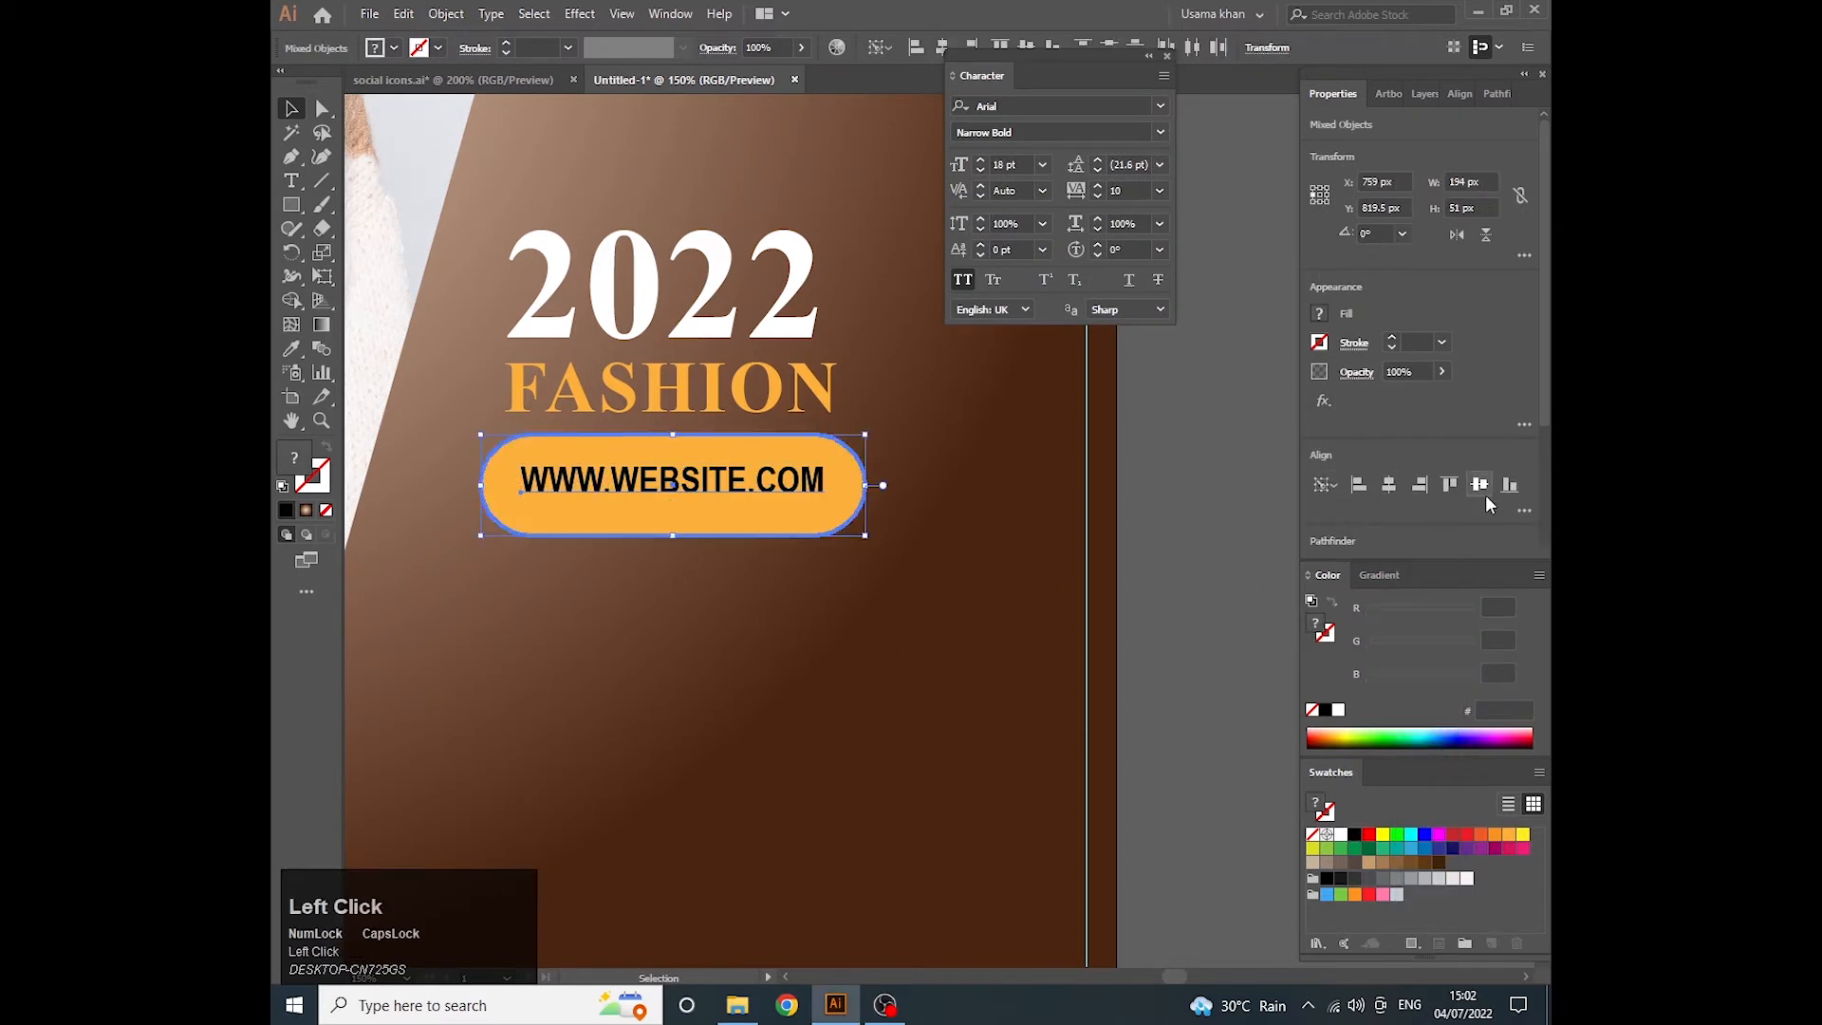
pyautogui.click(1208, 523)
pyautogui.click(712, 486)
pyautogui.keyDown('shift'); pyautogui.click(702, 511); pyautogui.keyUp('shift')
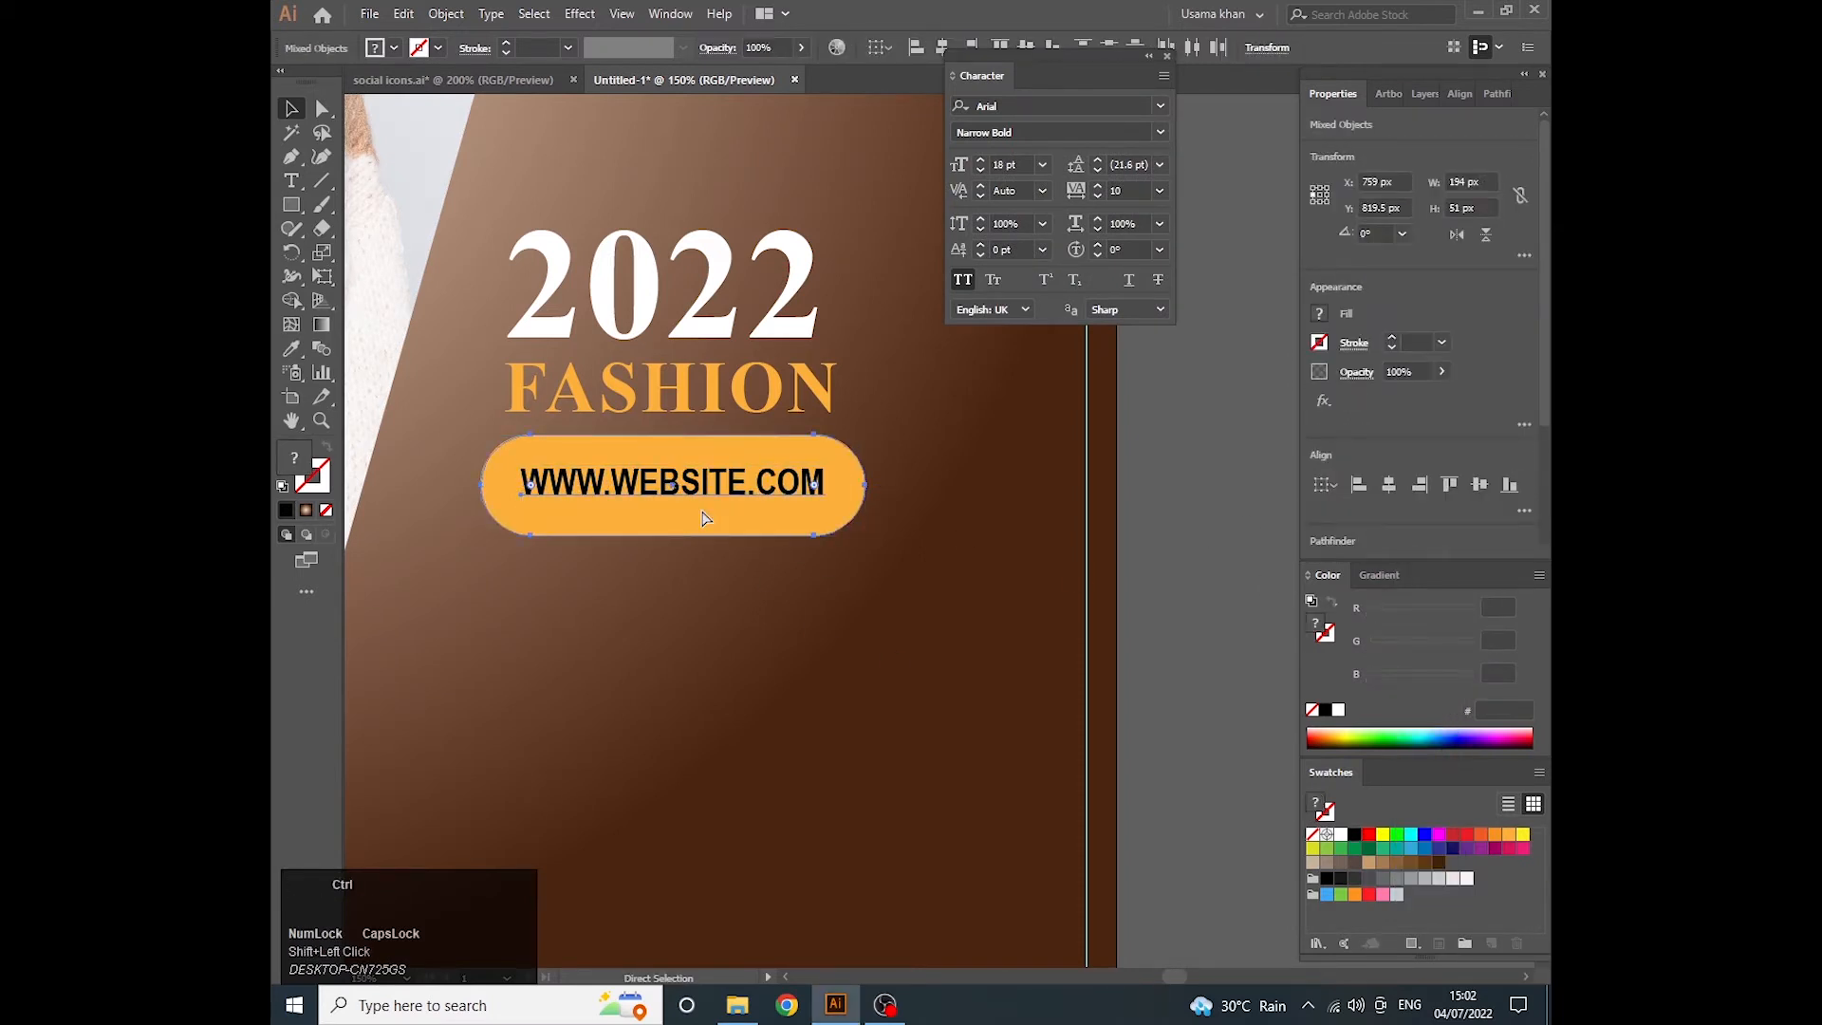
# - Align the 2022 text, the FASHION text and the website button group by their horizontal centers
pyautogui.keyDown('shift'); pyautogui.click(625, 403); pyautogui.keyUp('shift')
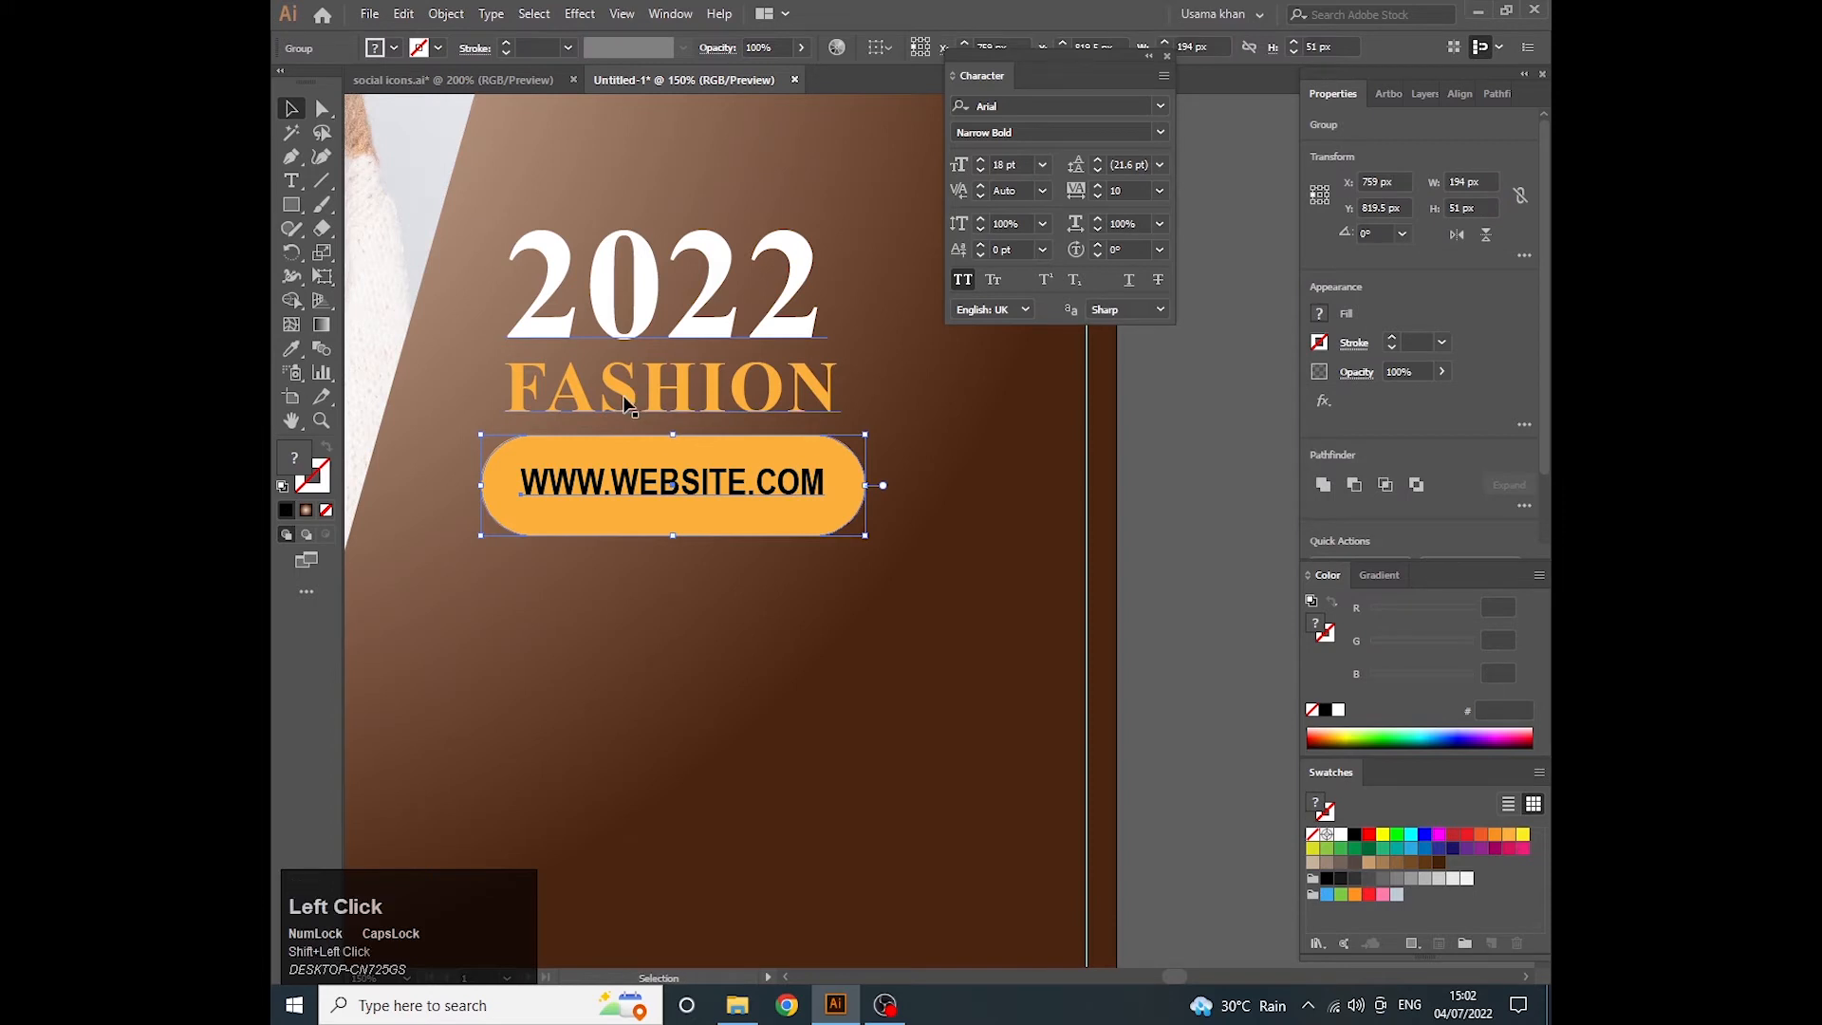
pyautogui.click(625, 403)
pyautogui.click(1389, 484)
pyautogui.scroll(-4, 781, 435)
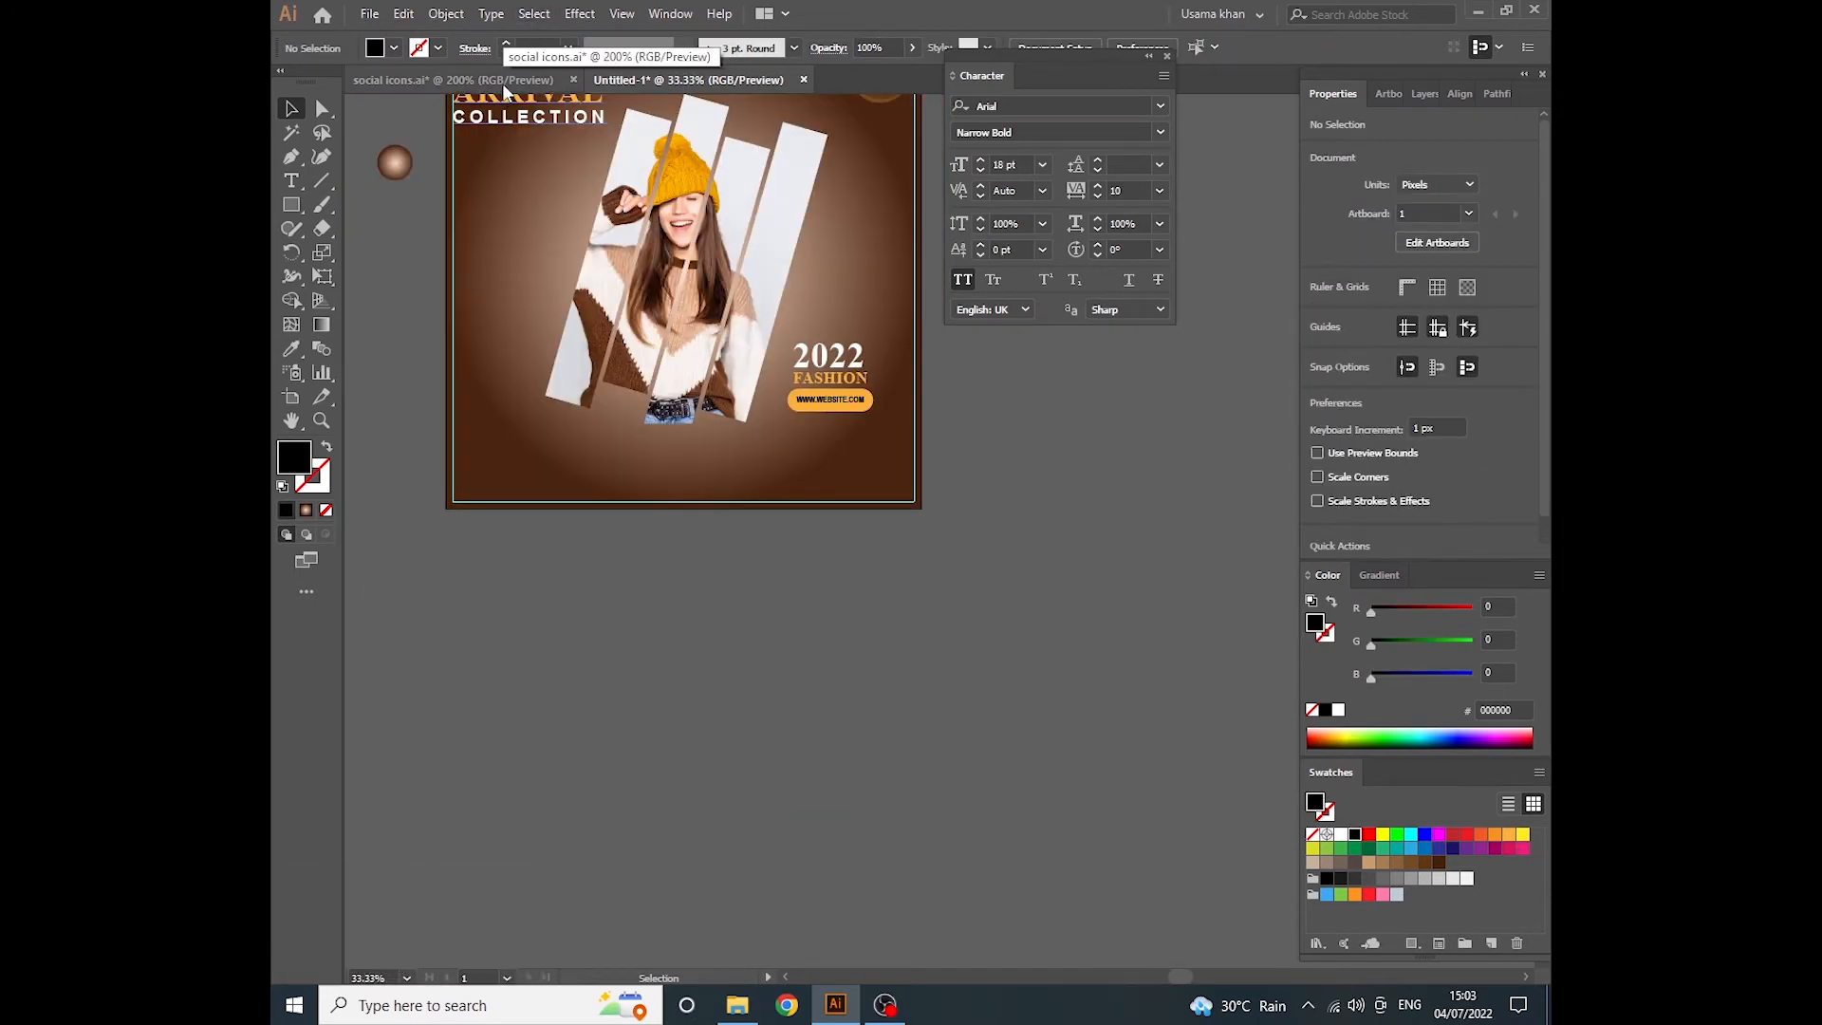
# - Copy the Facebook, Instagram and WhatsApp icons from the social icons.ai document and paste them into the fashion post
pyautogui.click(504, 88)
pyautogui.moveTo(687, 423); pyautogui.dragTo(902, 538)
pyautogui.hotkey('ctrl', 'c')
pyautogui.click(688, 79)
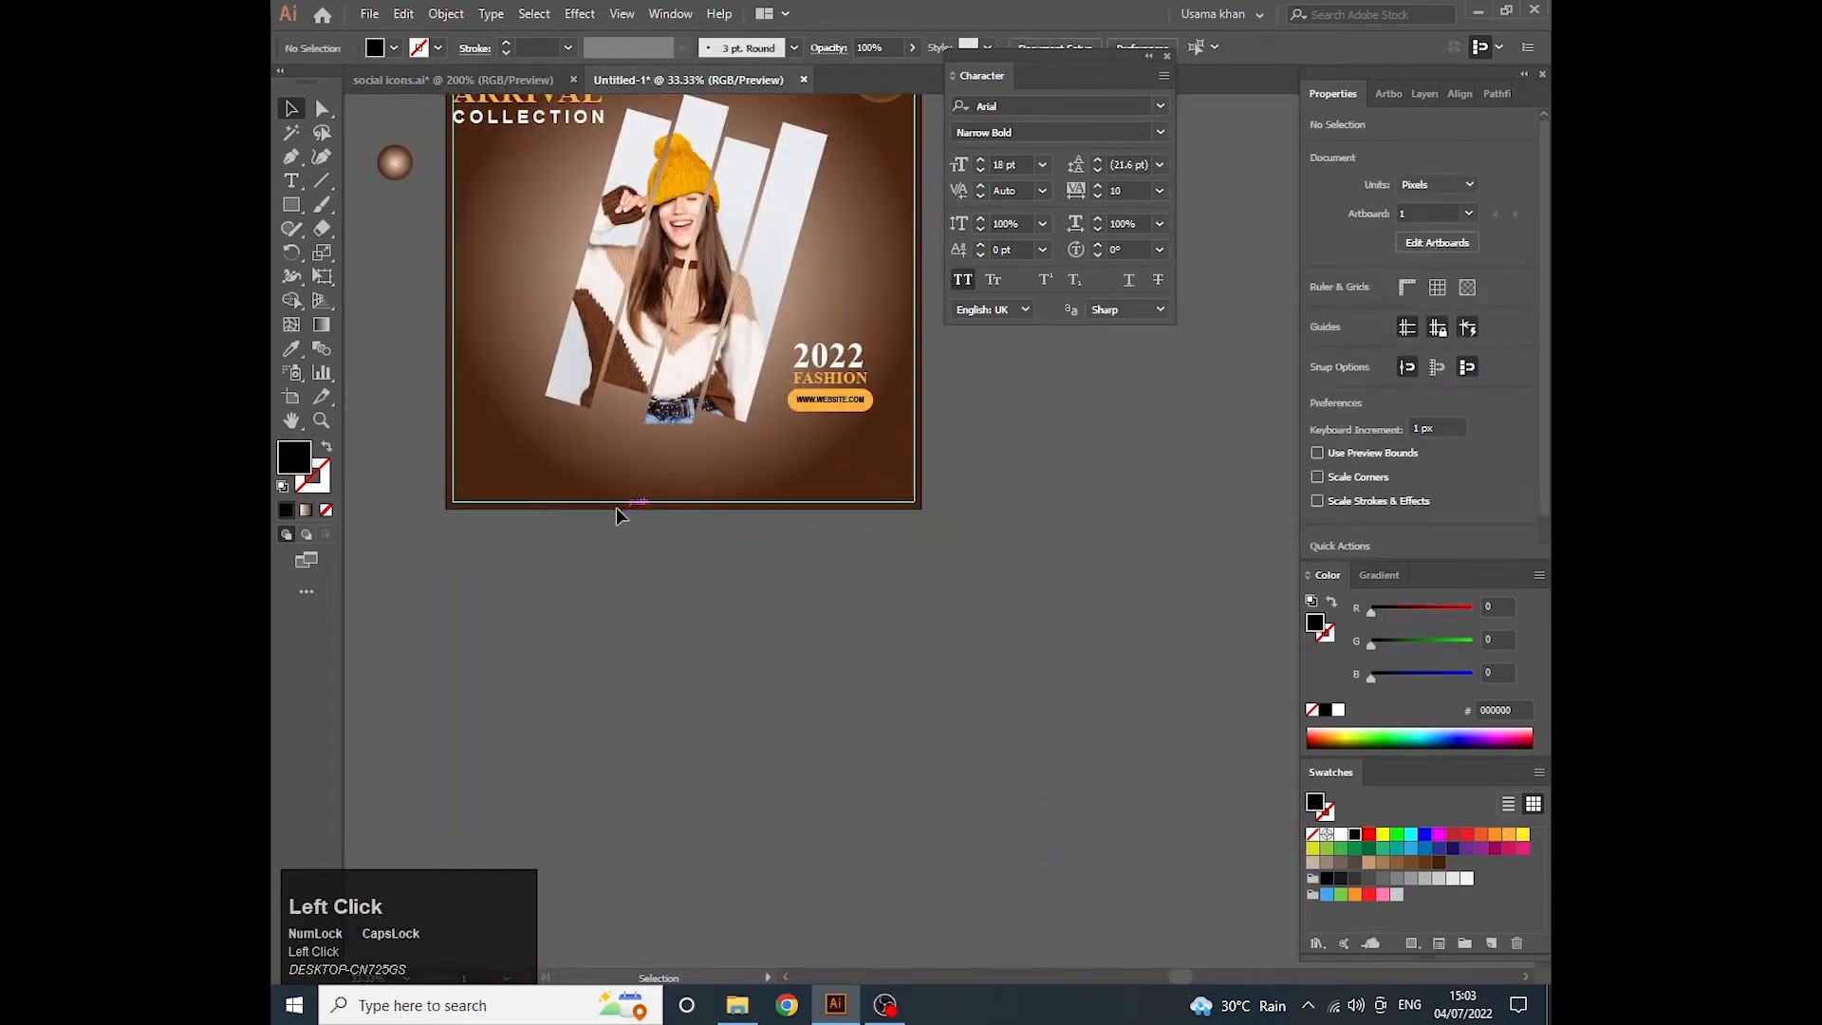
pyautogui.scroll(2, 617, 512)
pyautogui.hotkey('ctrl', 'v')
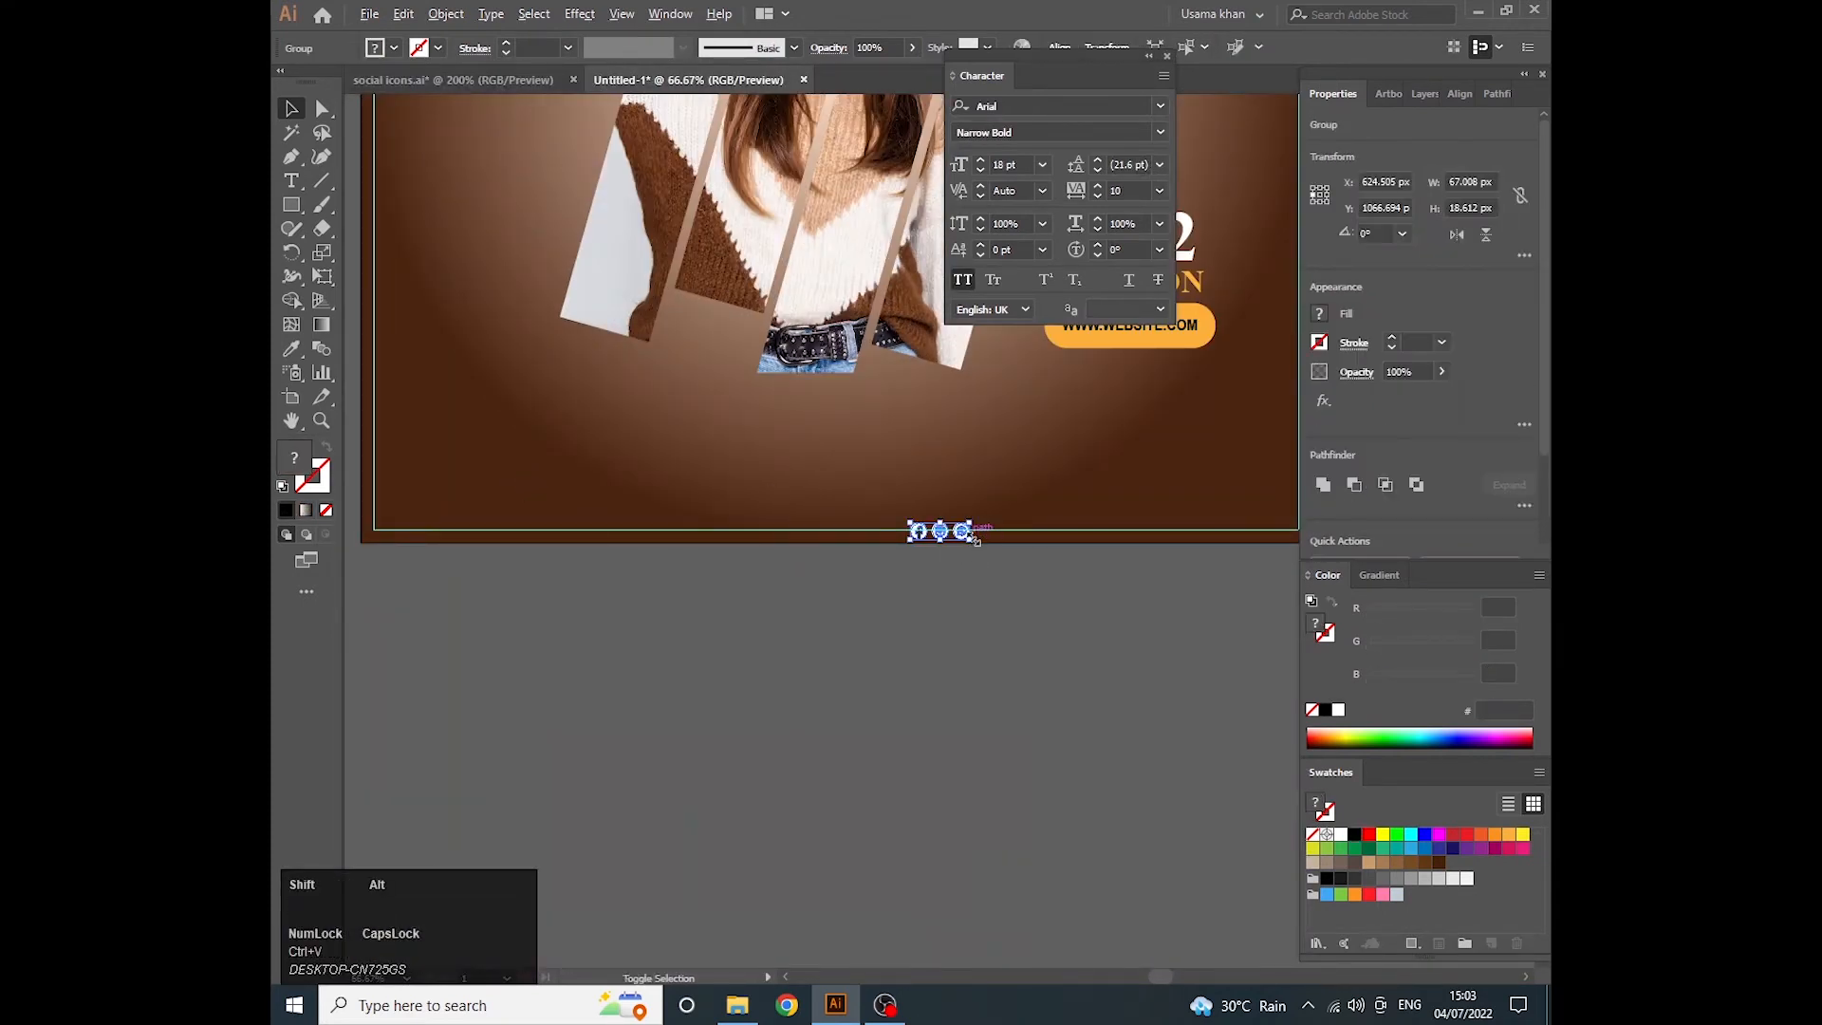
# - Enlarge the social icon group to about 174 px wide and place it inside the guides at the post's lower-left corner
pyautogui.moveTo(977, 538); pyautogui.dragTo(1018, 553)
pyautogui.moveTo(959, 540); pyautogui.dragTo(503, 513)
pyautogui.click(493, 587)
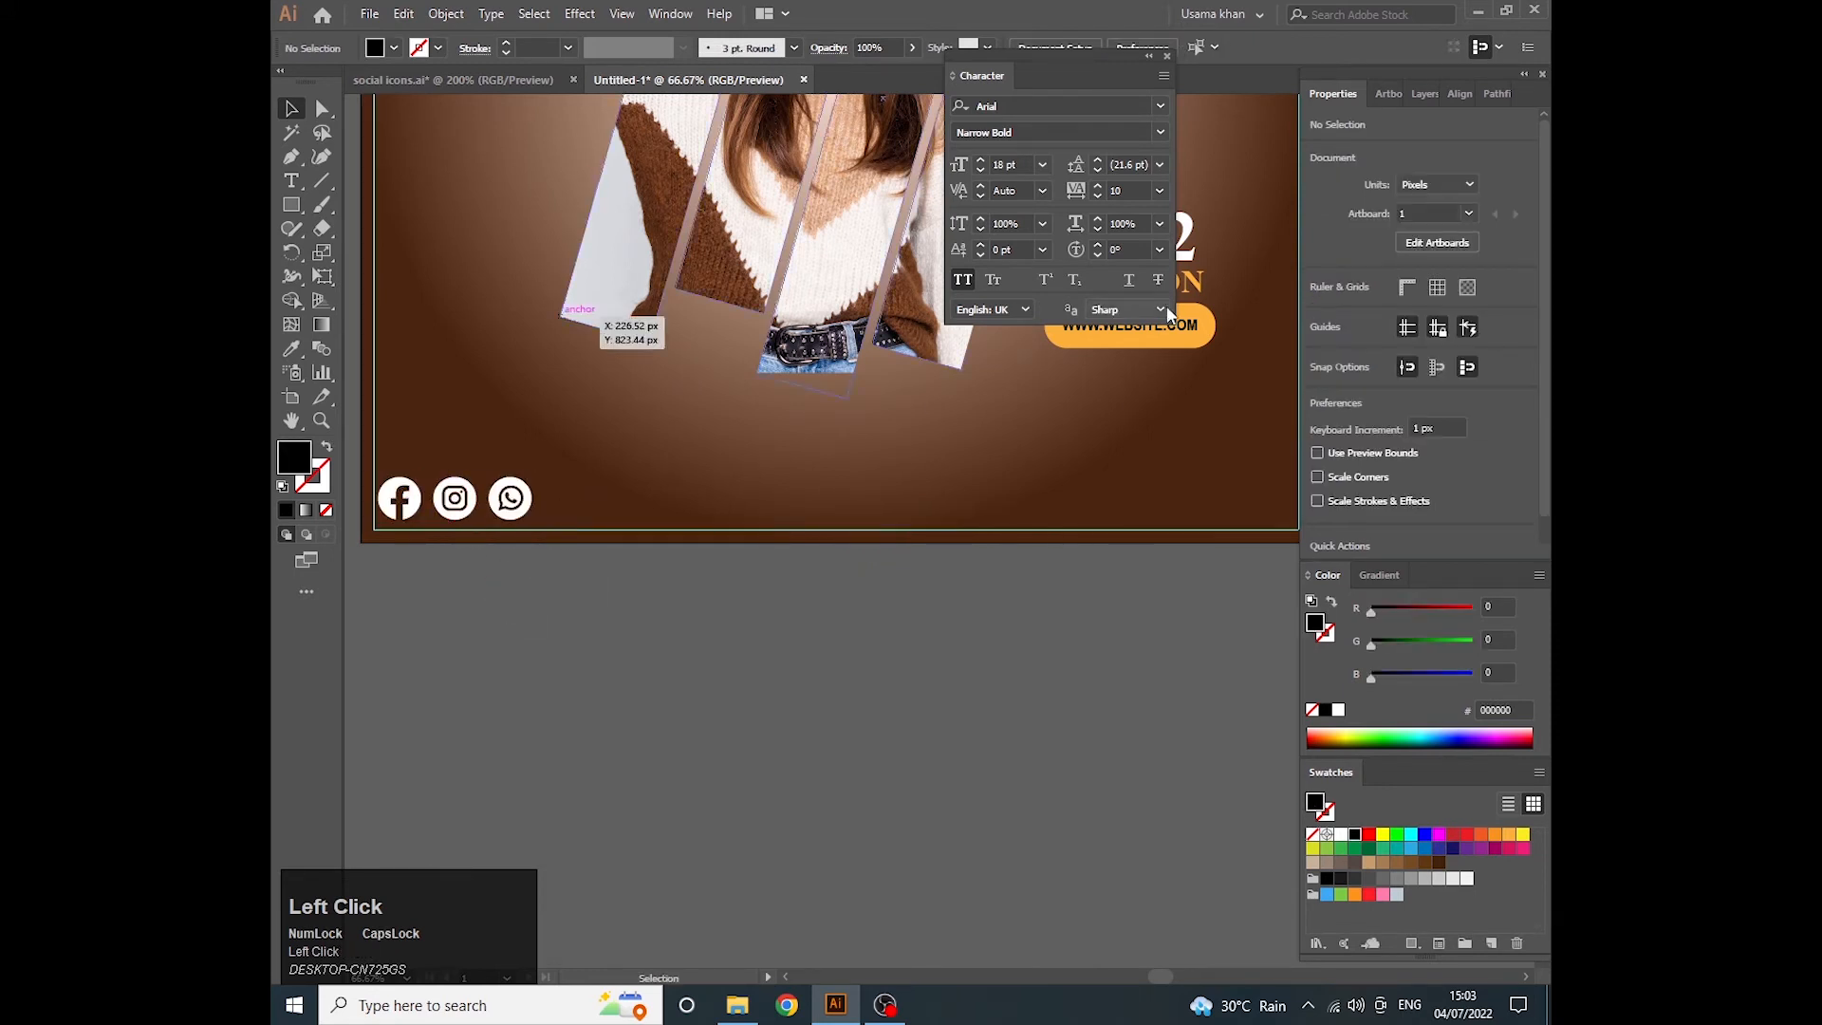
# - Duplicate the website address text above the social icons and fill the copy with white
pyautogui.click(1166, 56)
pyautogui.click(1135, 323)
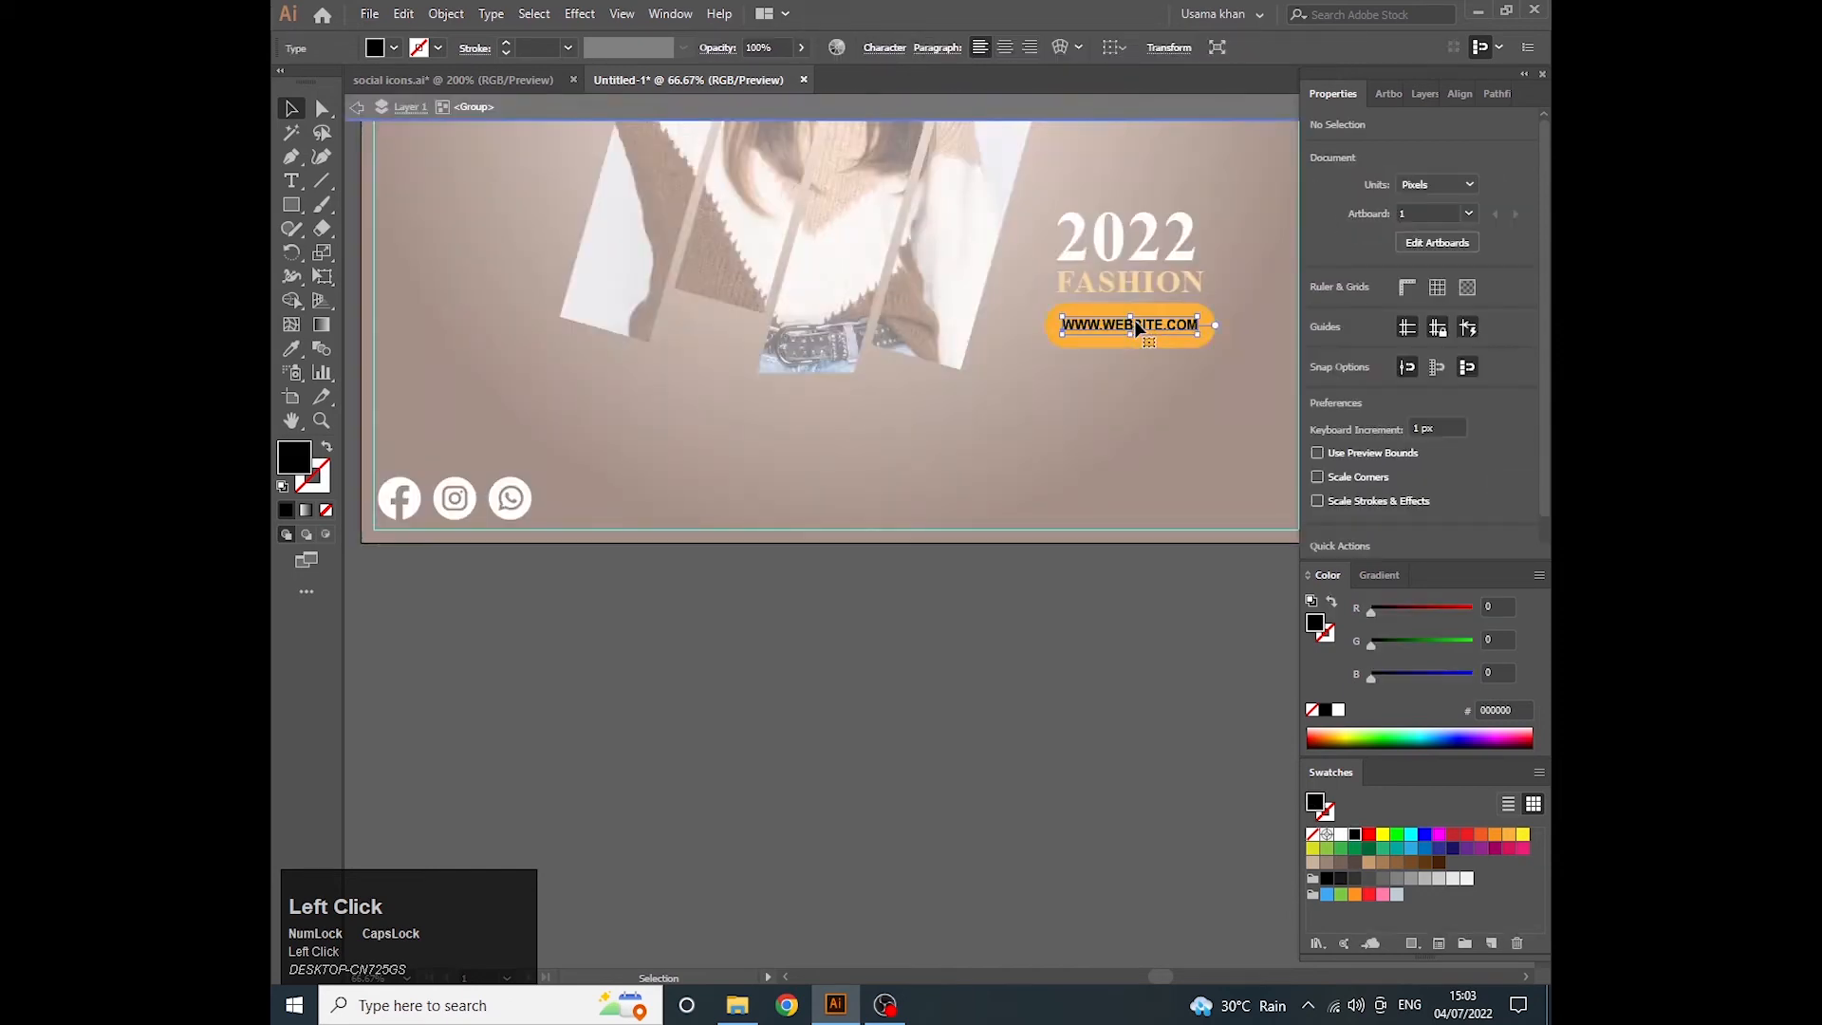
pyautogui.moveTo(1135, 323); pyautogui.dragTo(511, 459)
pyautogui.click(1341, 834)
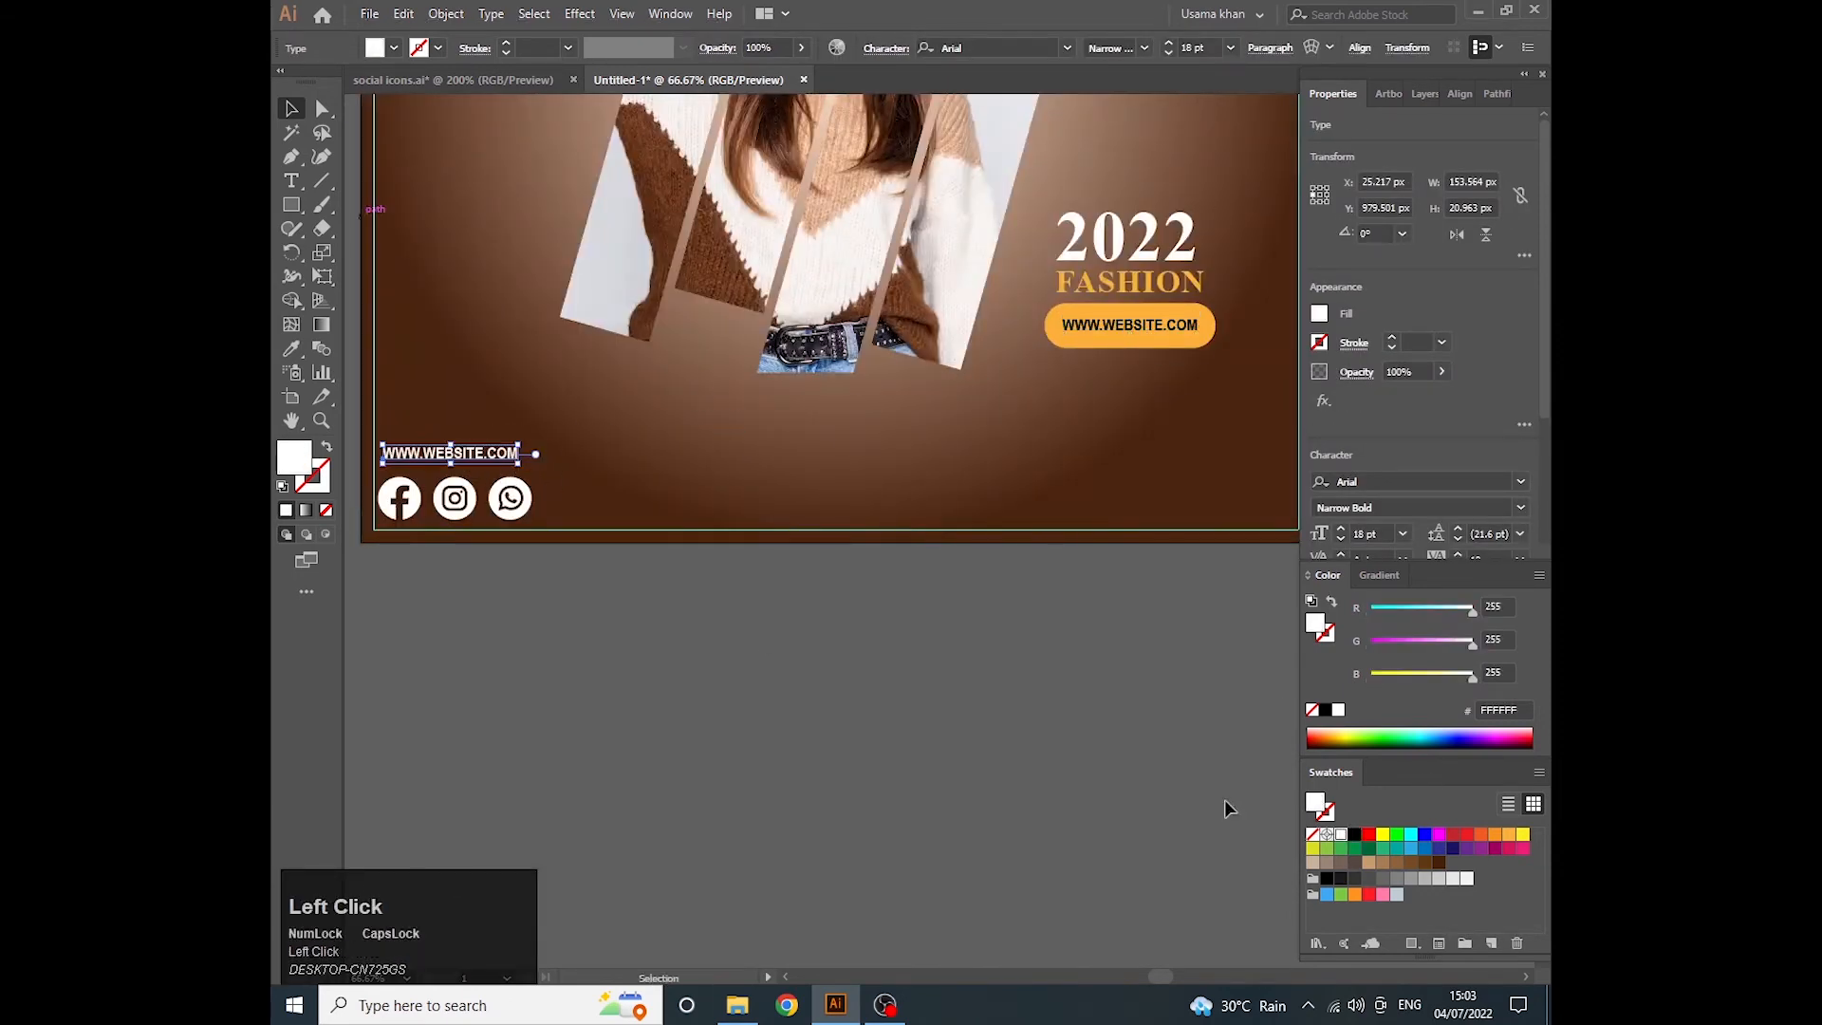
# - Replace the text of the white copy above the social icons with "FOLLOW US"
pyautogui.doubleClick(506, 454)
pyautogui.hotkey('ctrl', 'a')
pyautogui.press('BackSpace')
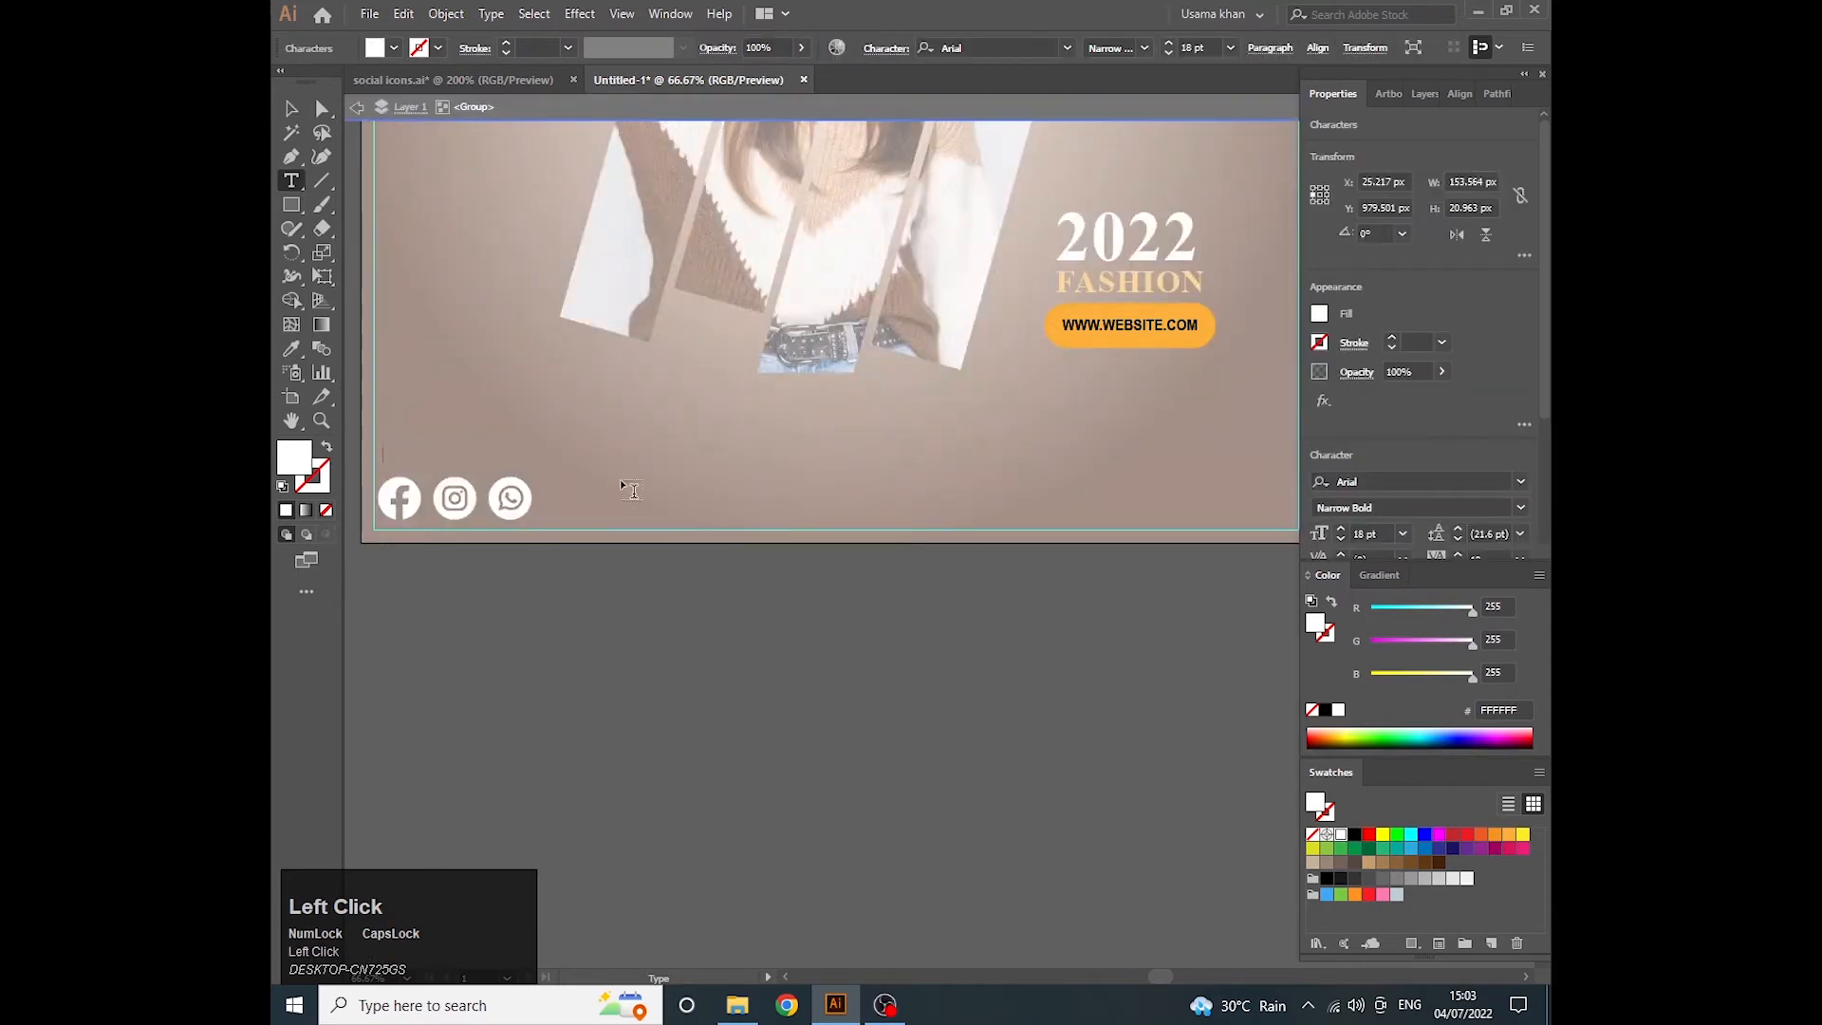
pyautogui.write('FOLLOW US')
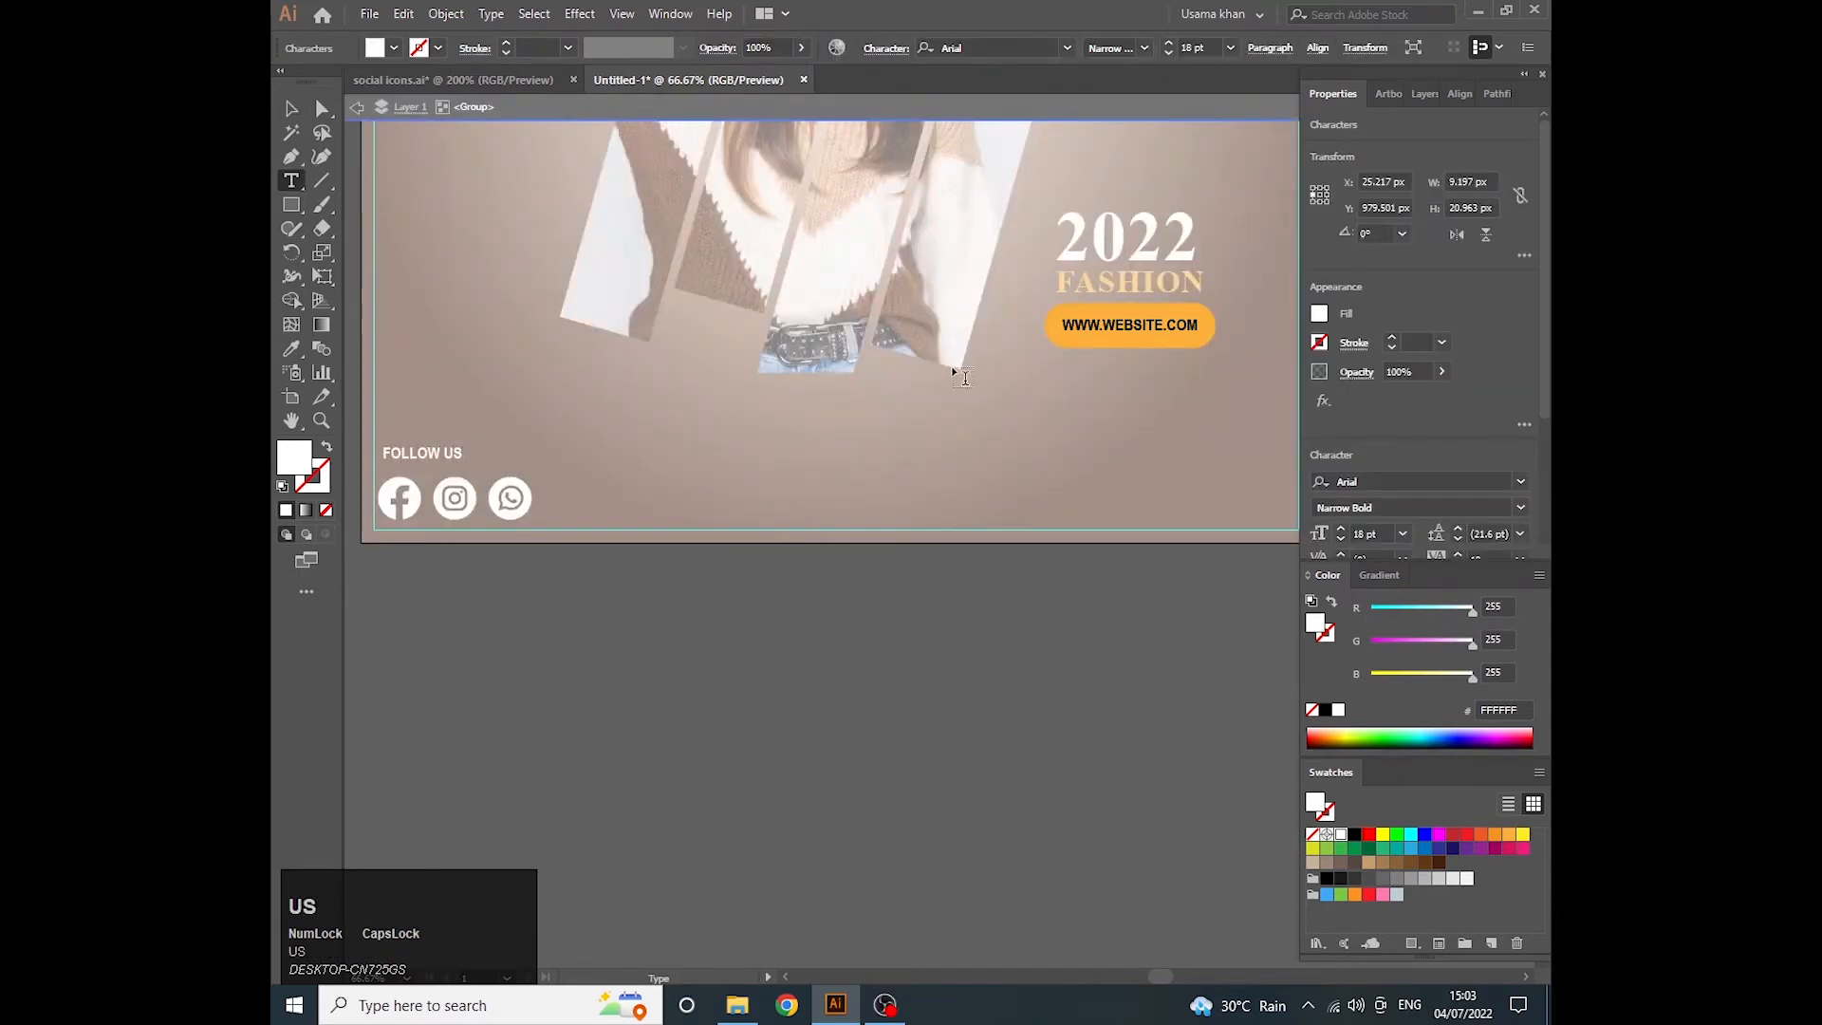
pyautogui.press('Escape')
# - Set the tracking of the FOLLOW US text to 200
pyautogui.scroll(-3, 1513, 482)
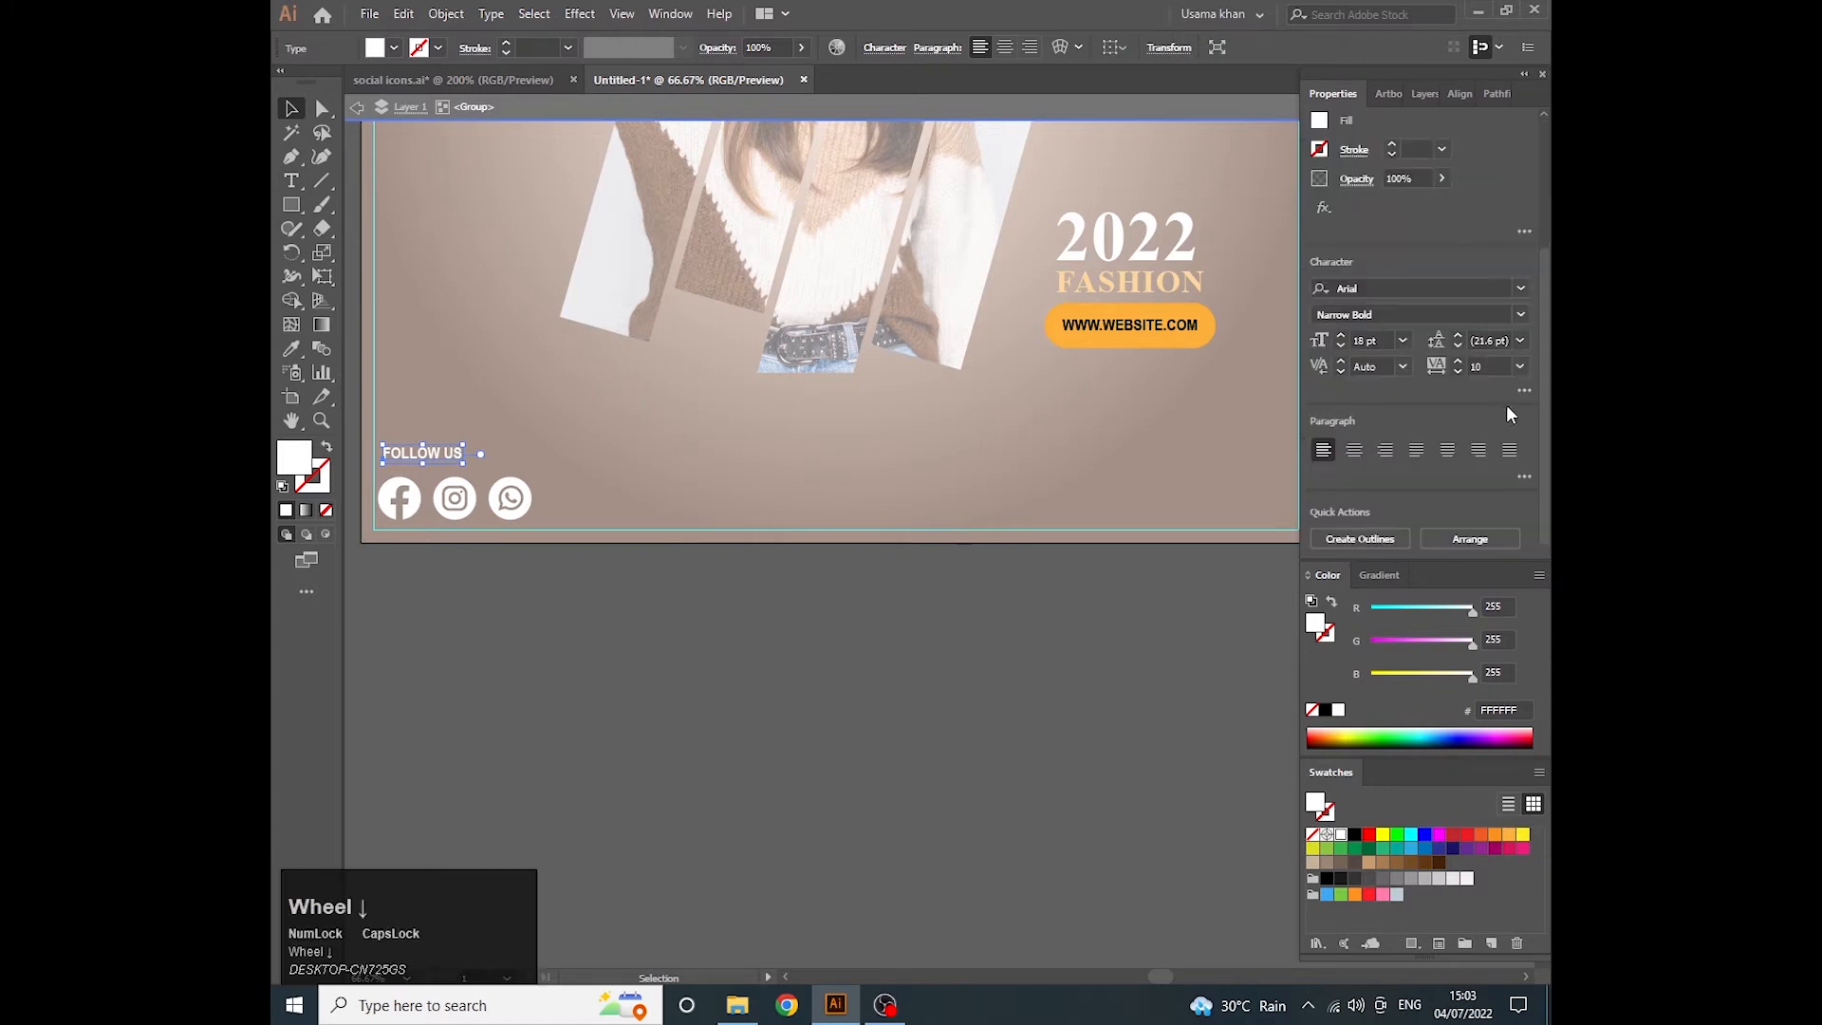
pyautogui.click(1521, 367)
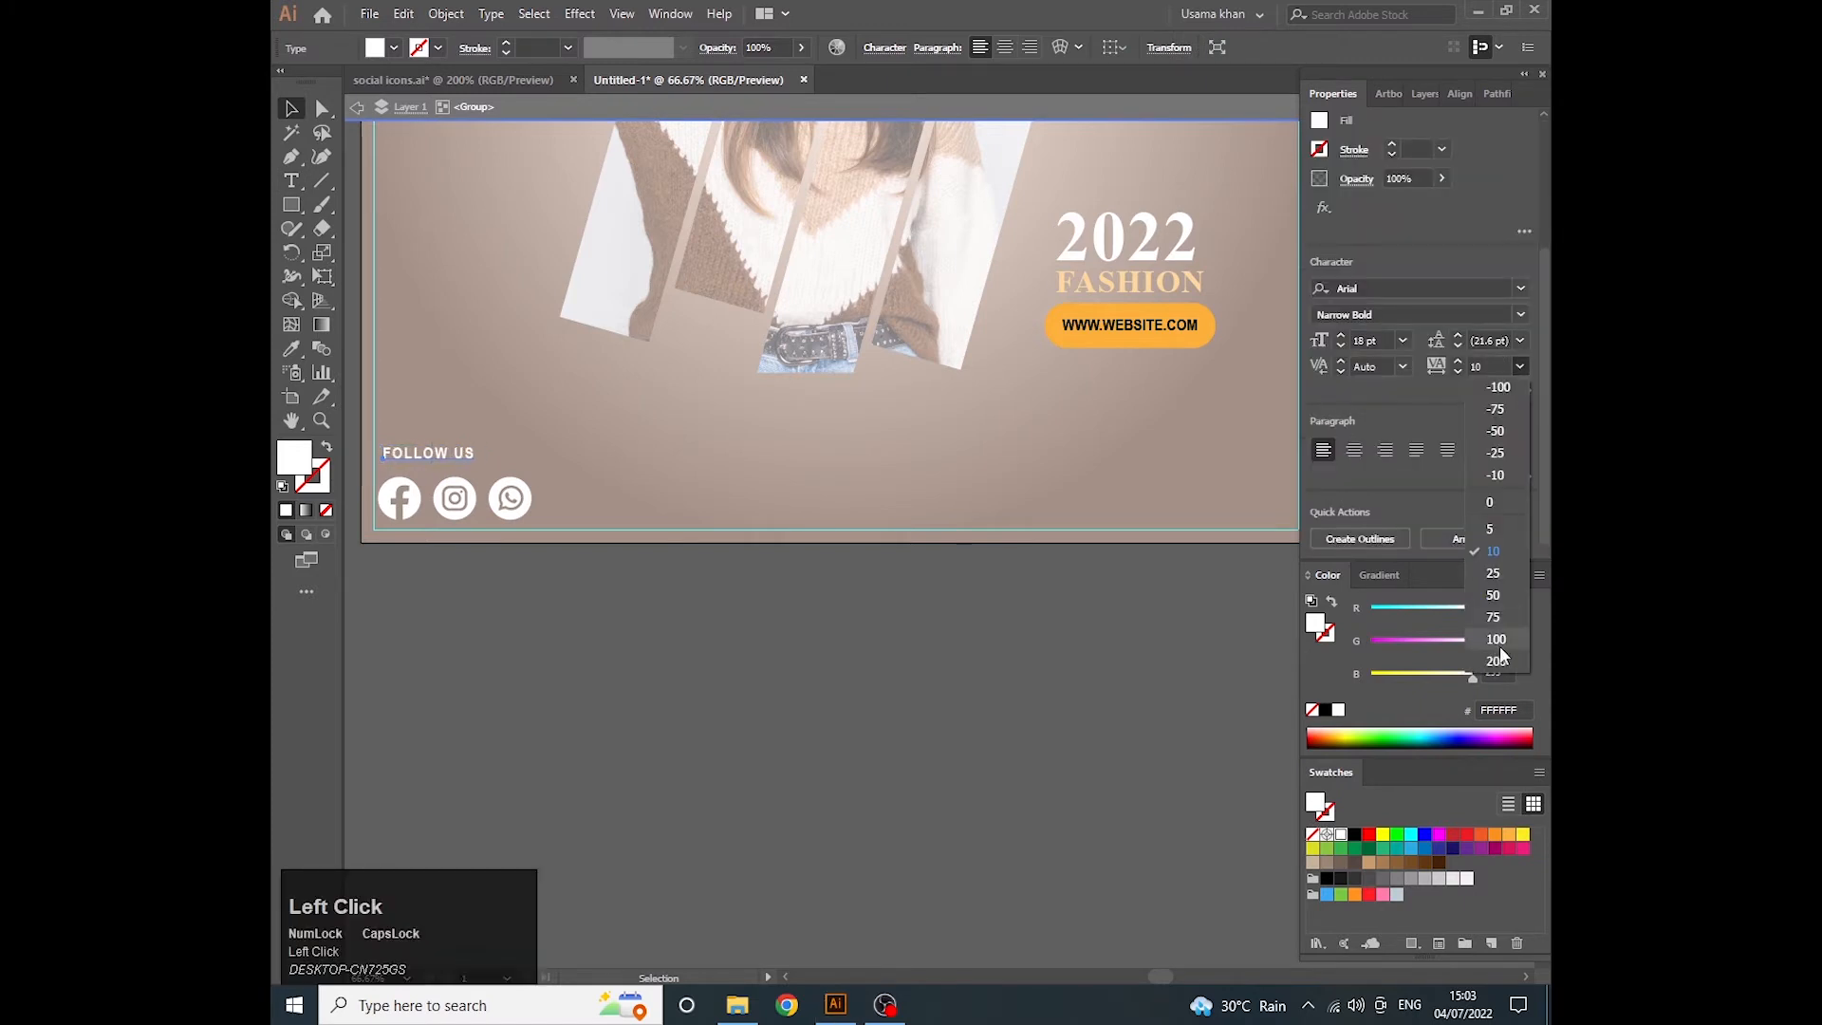
pyautogui.click(1503, 660)
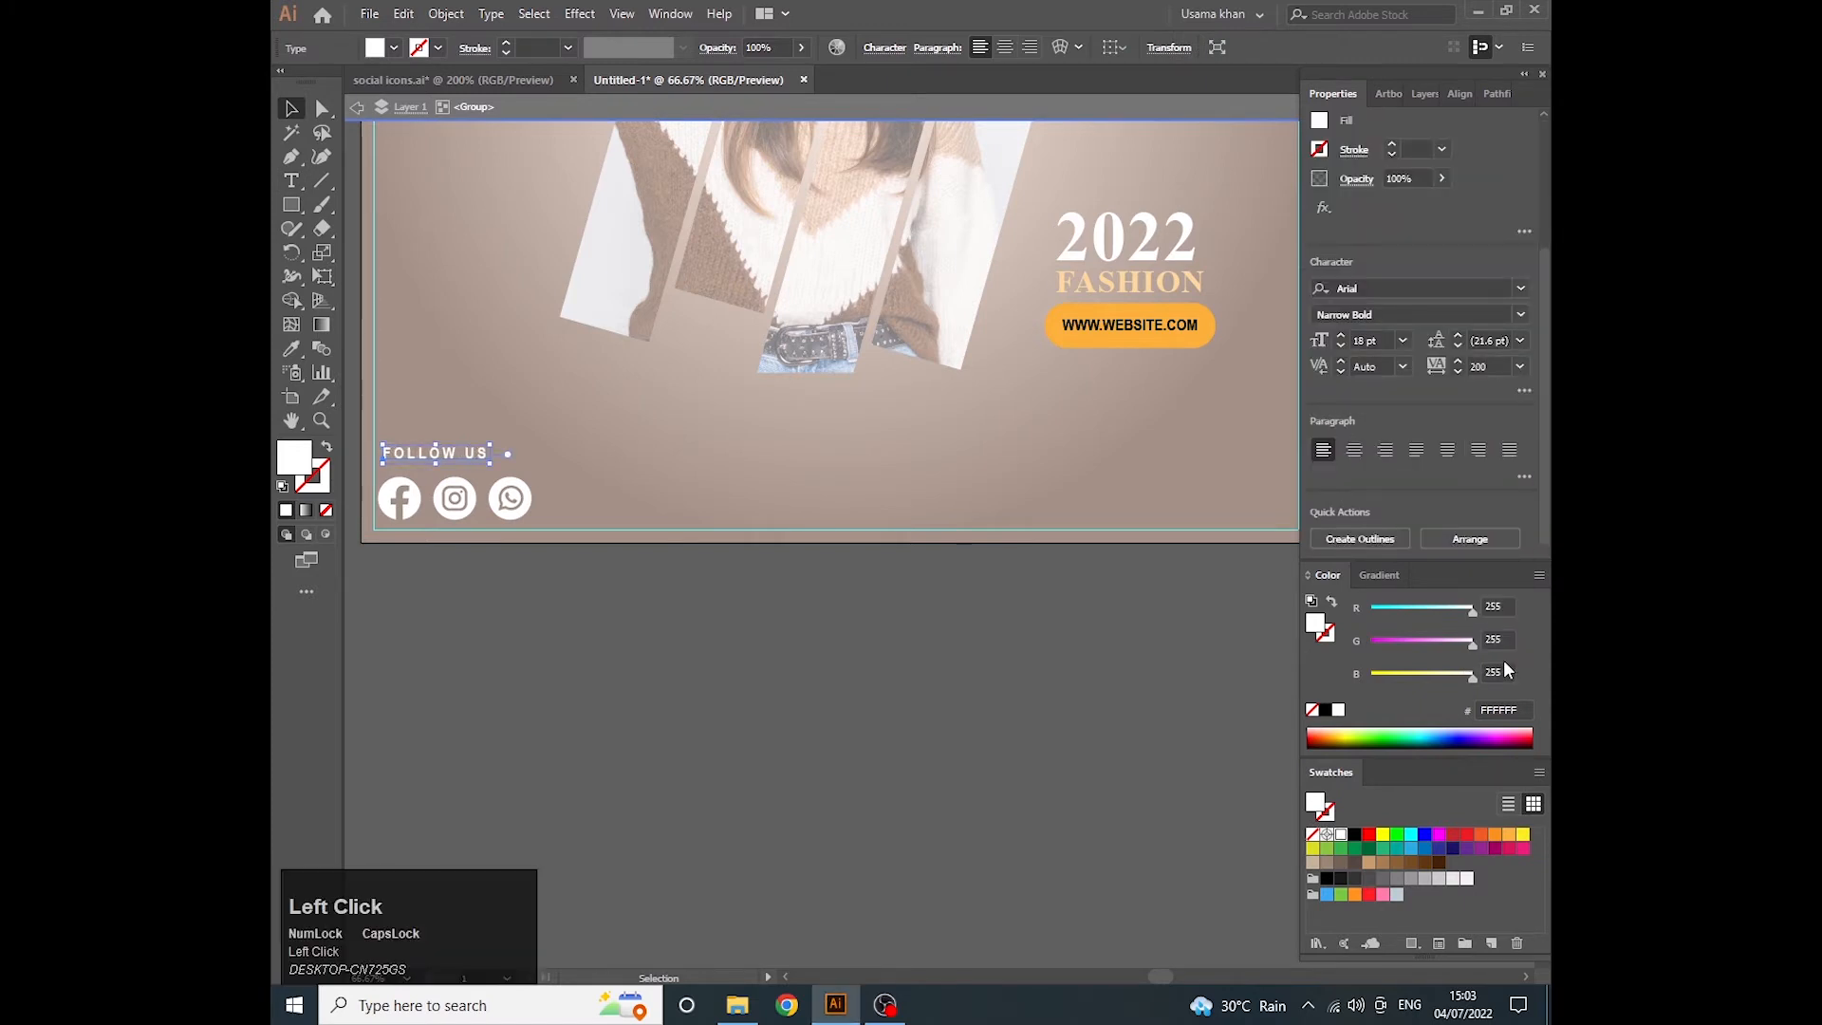
# - Set the FOLLOW US text to a font size of 21 pt and the Arial style Bold
pyautogui.click(1402, 340)
pyautogui.click(1440, 595)
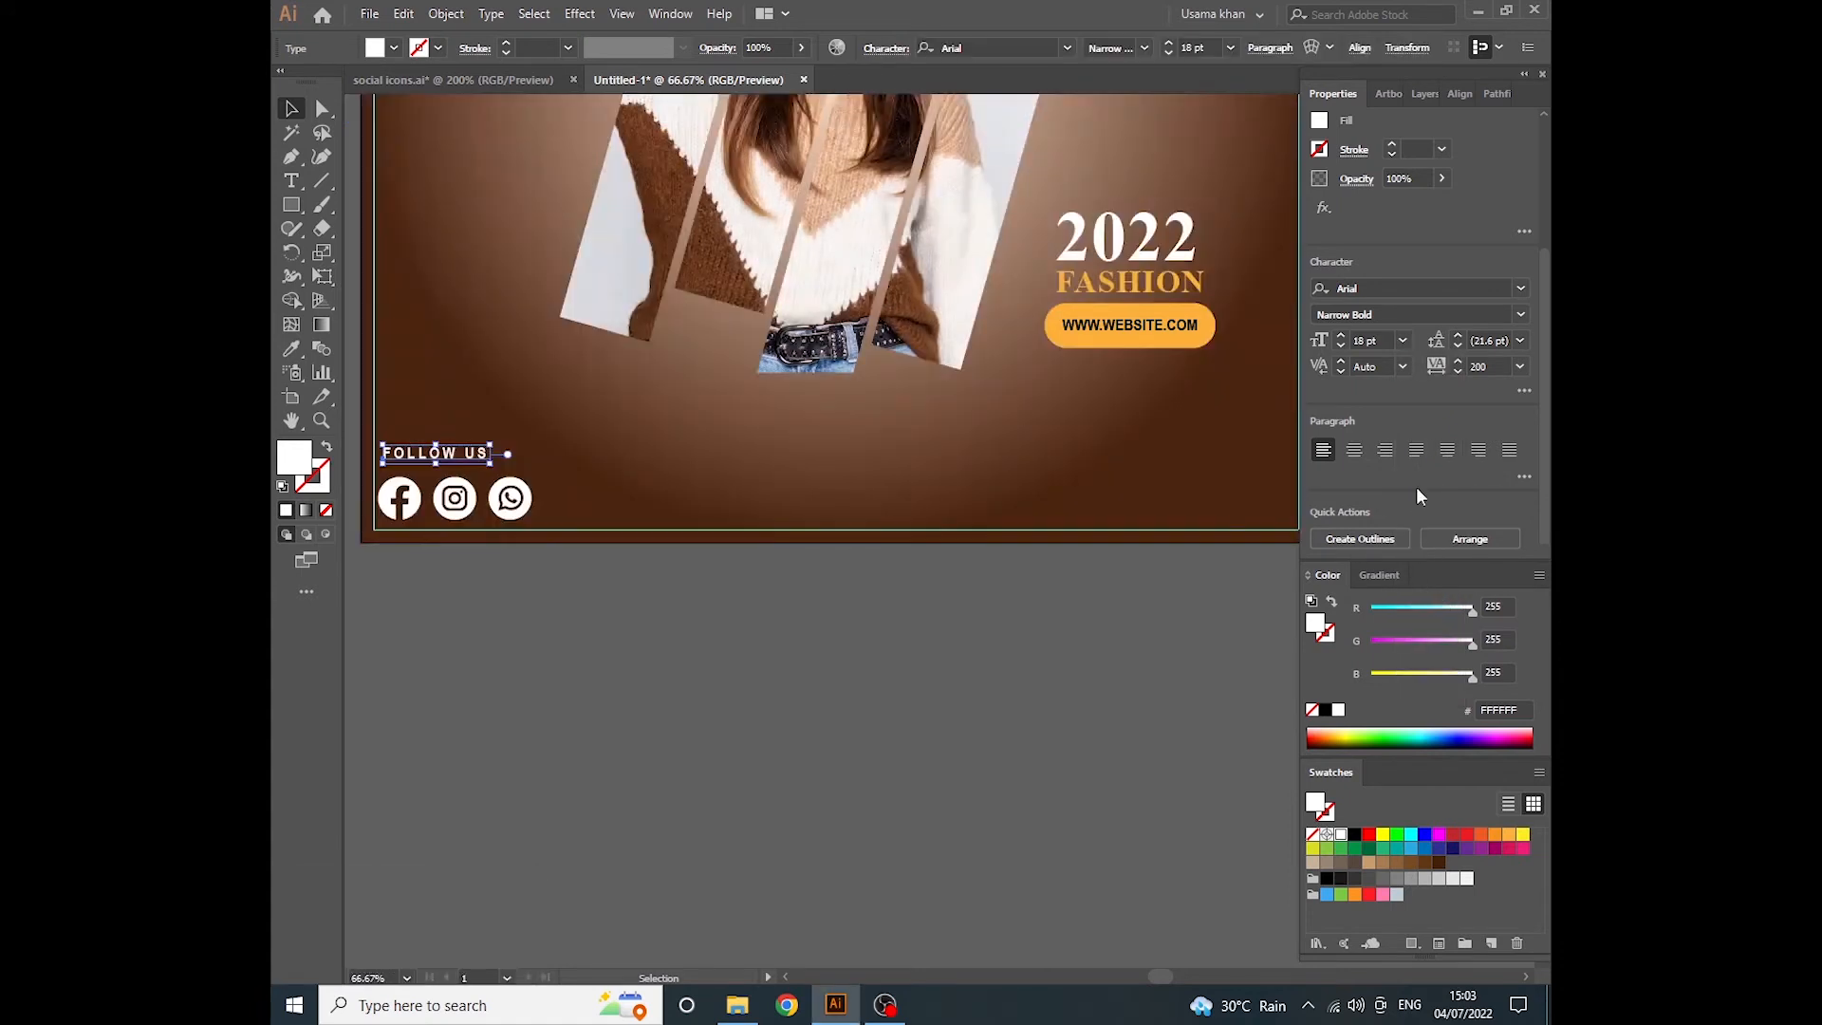
pyautogui.click(1403, 341)
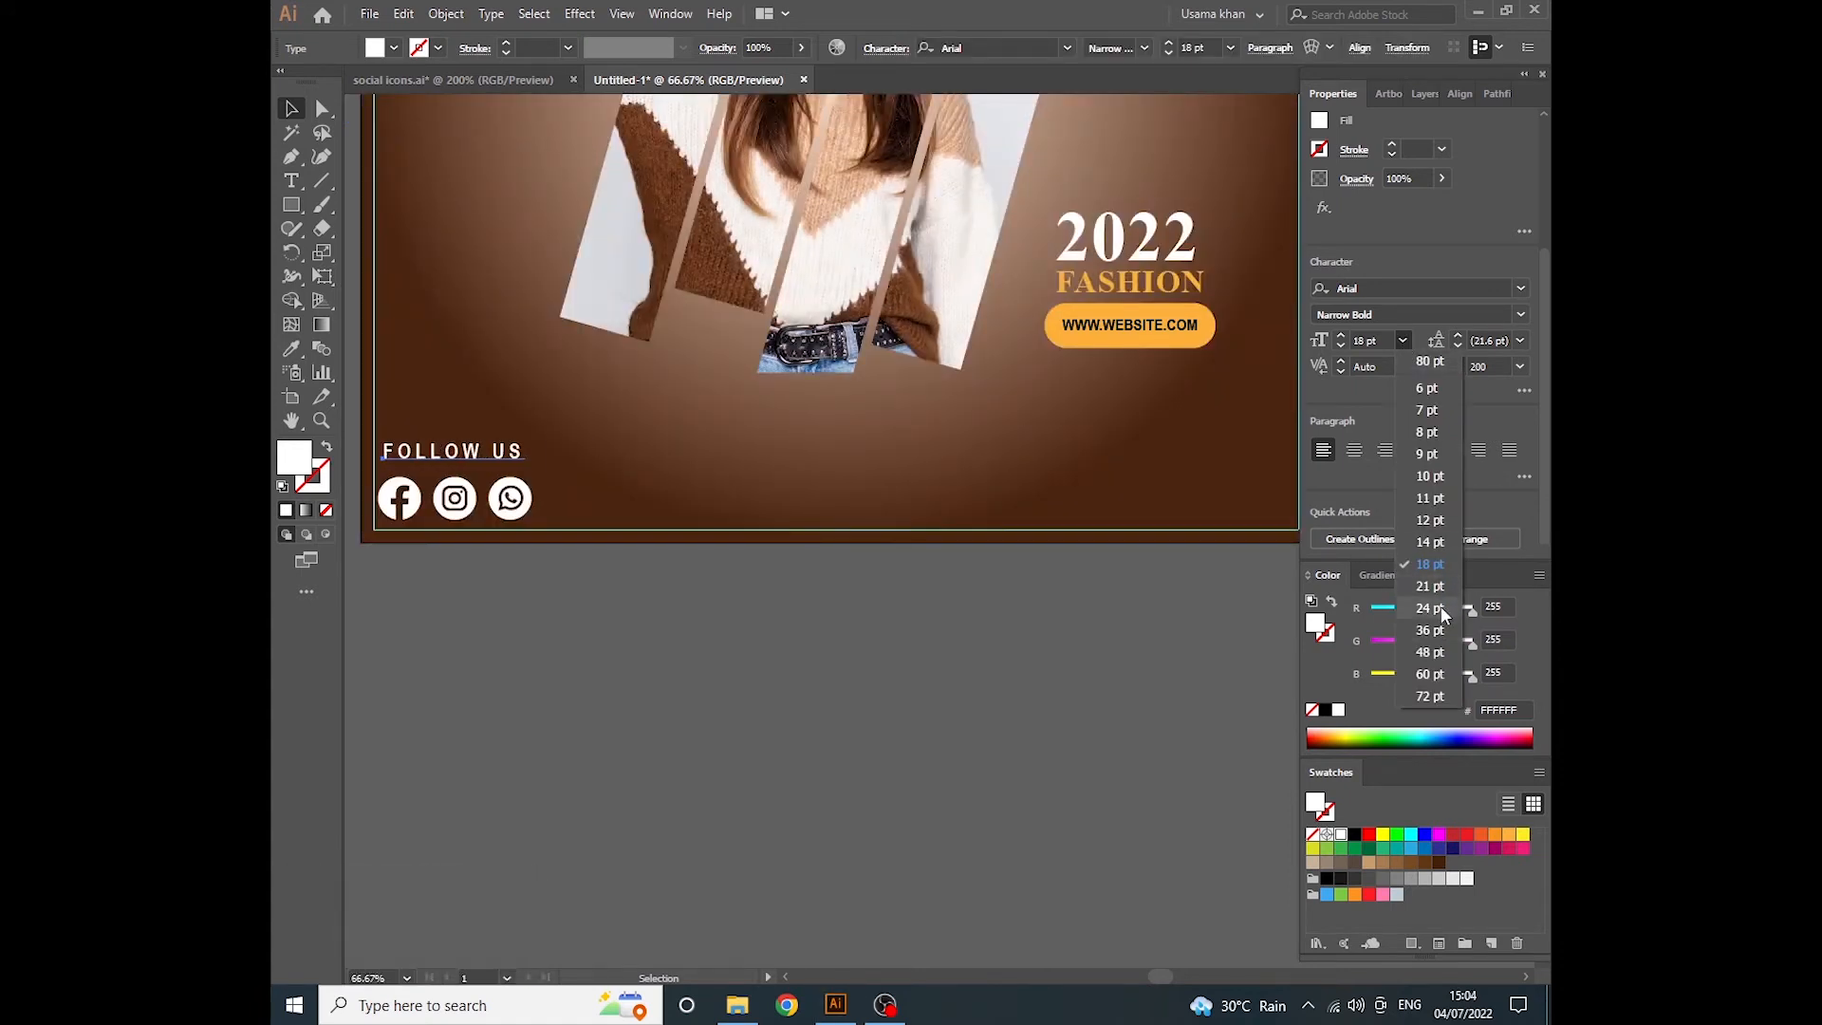
pyautogui.click(1431, 588)
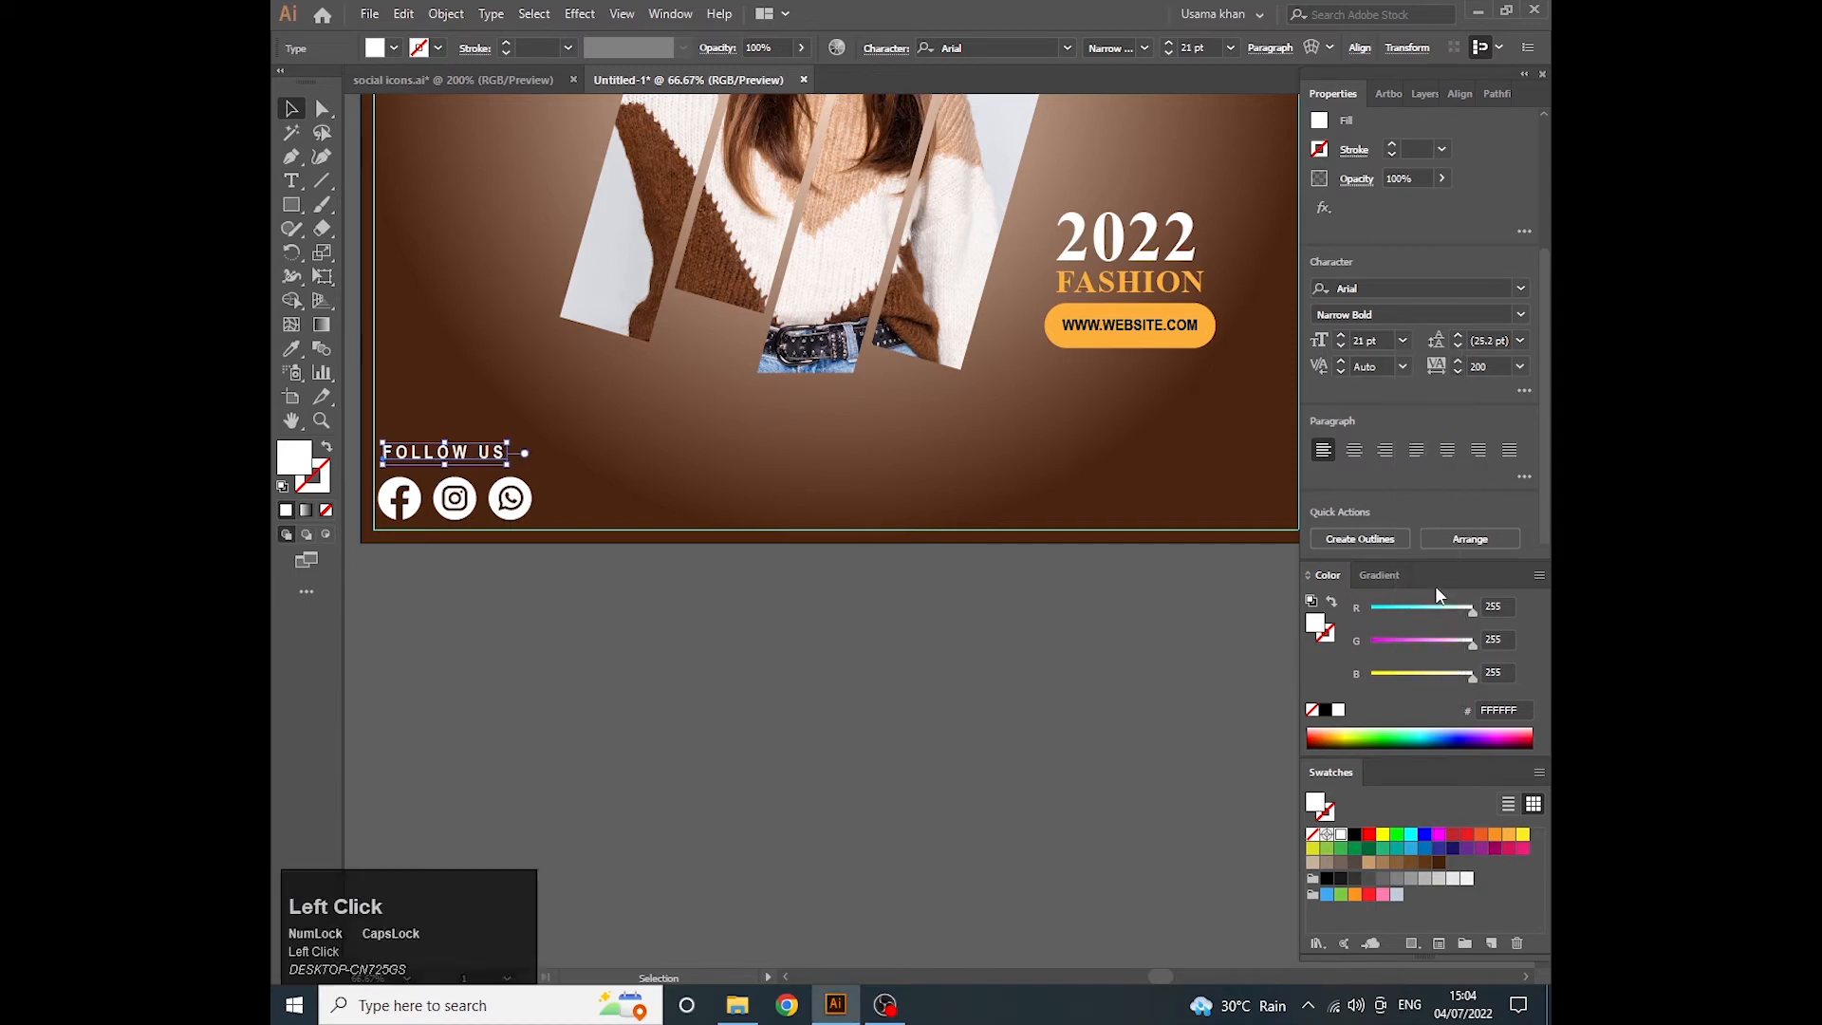
pyautogui.click(1523, 315)
pyautogui.click(1380, 469)
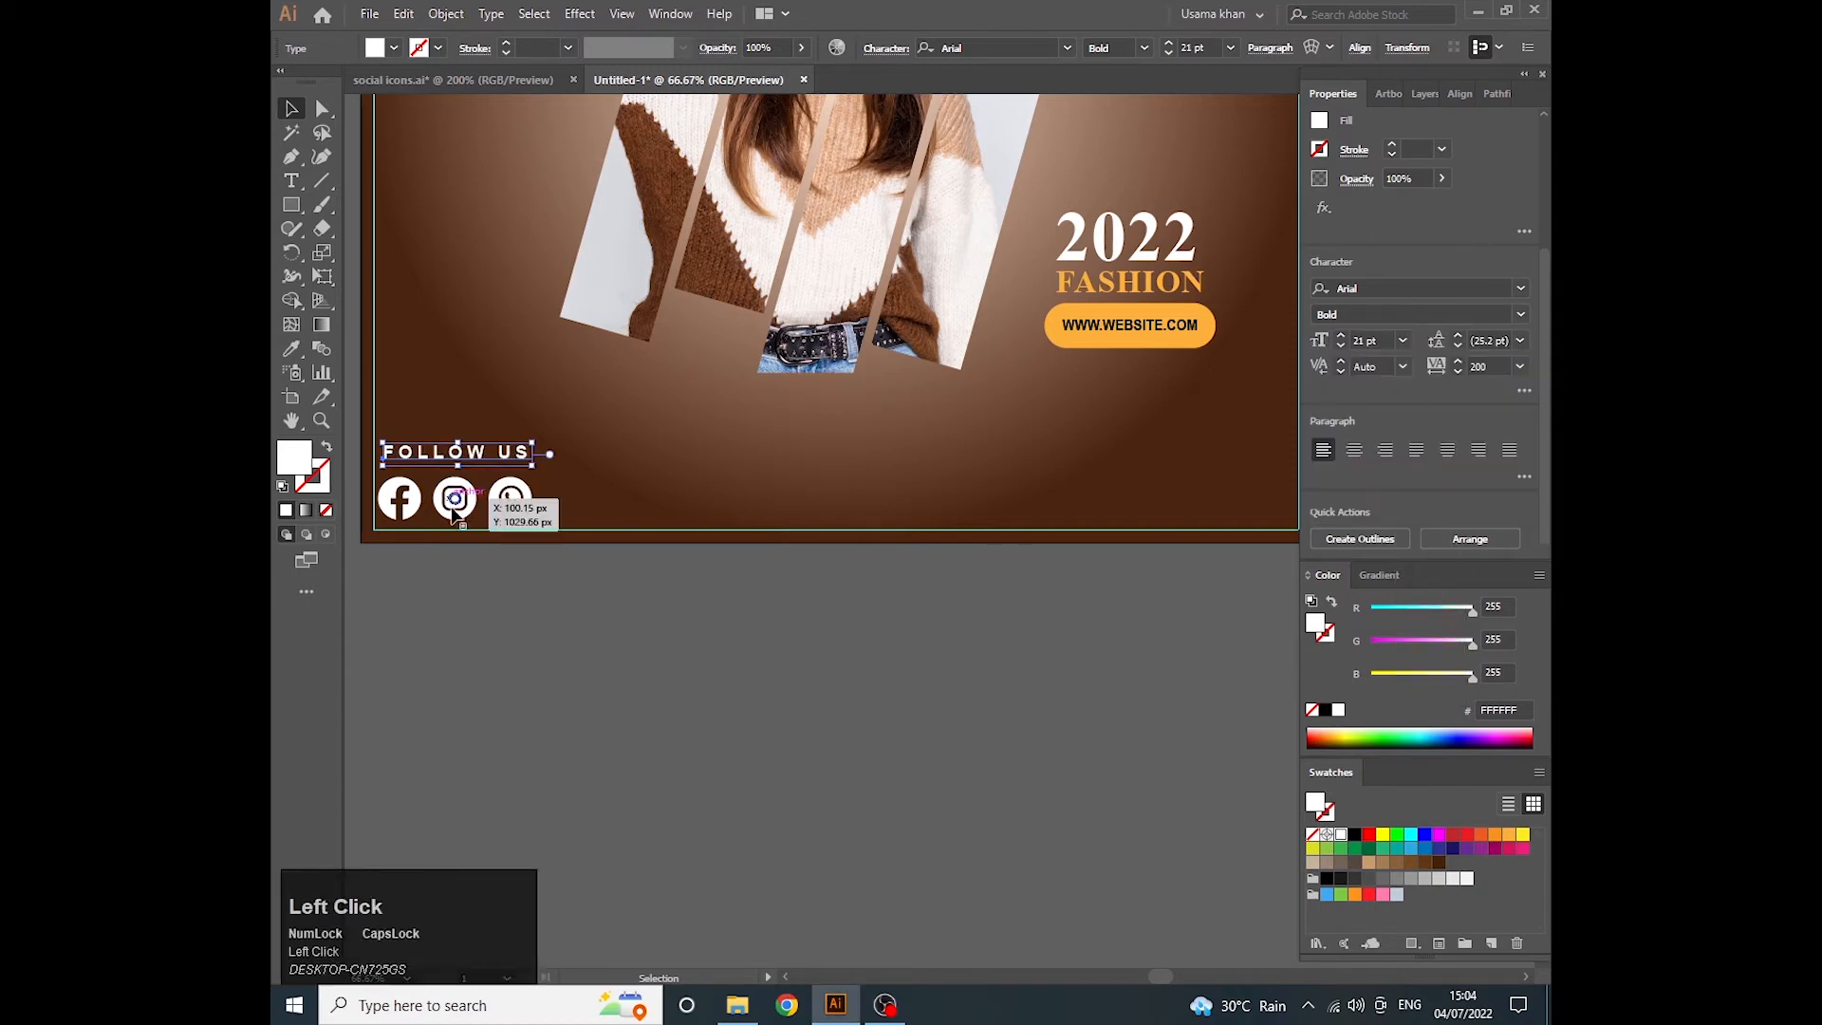
# - Nudge the FOLLOW US text about 3 px down toward the social icons
pyautogui.scroll(3, 454, 513)
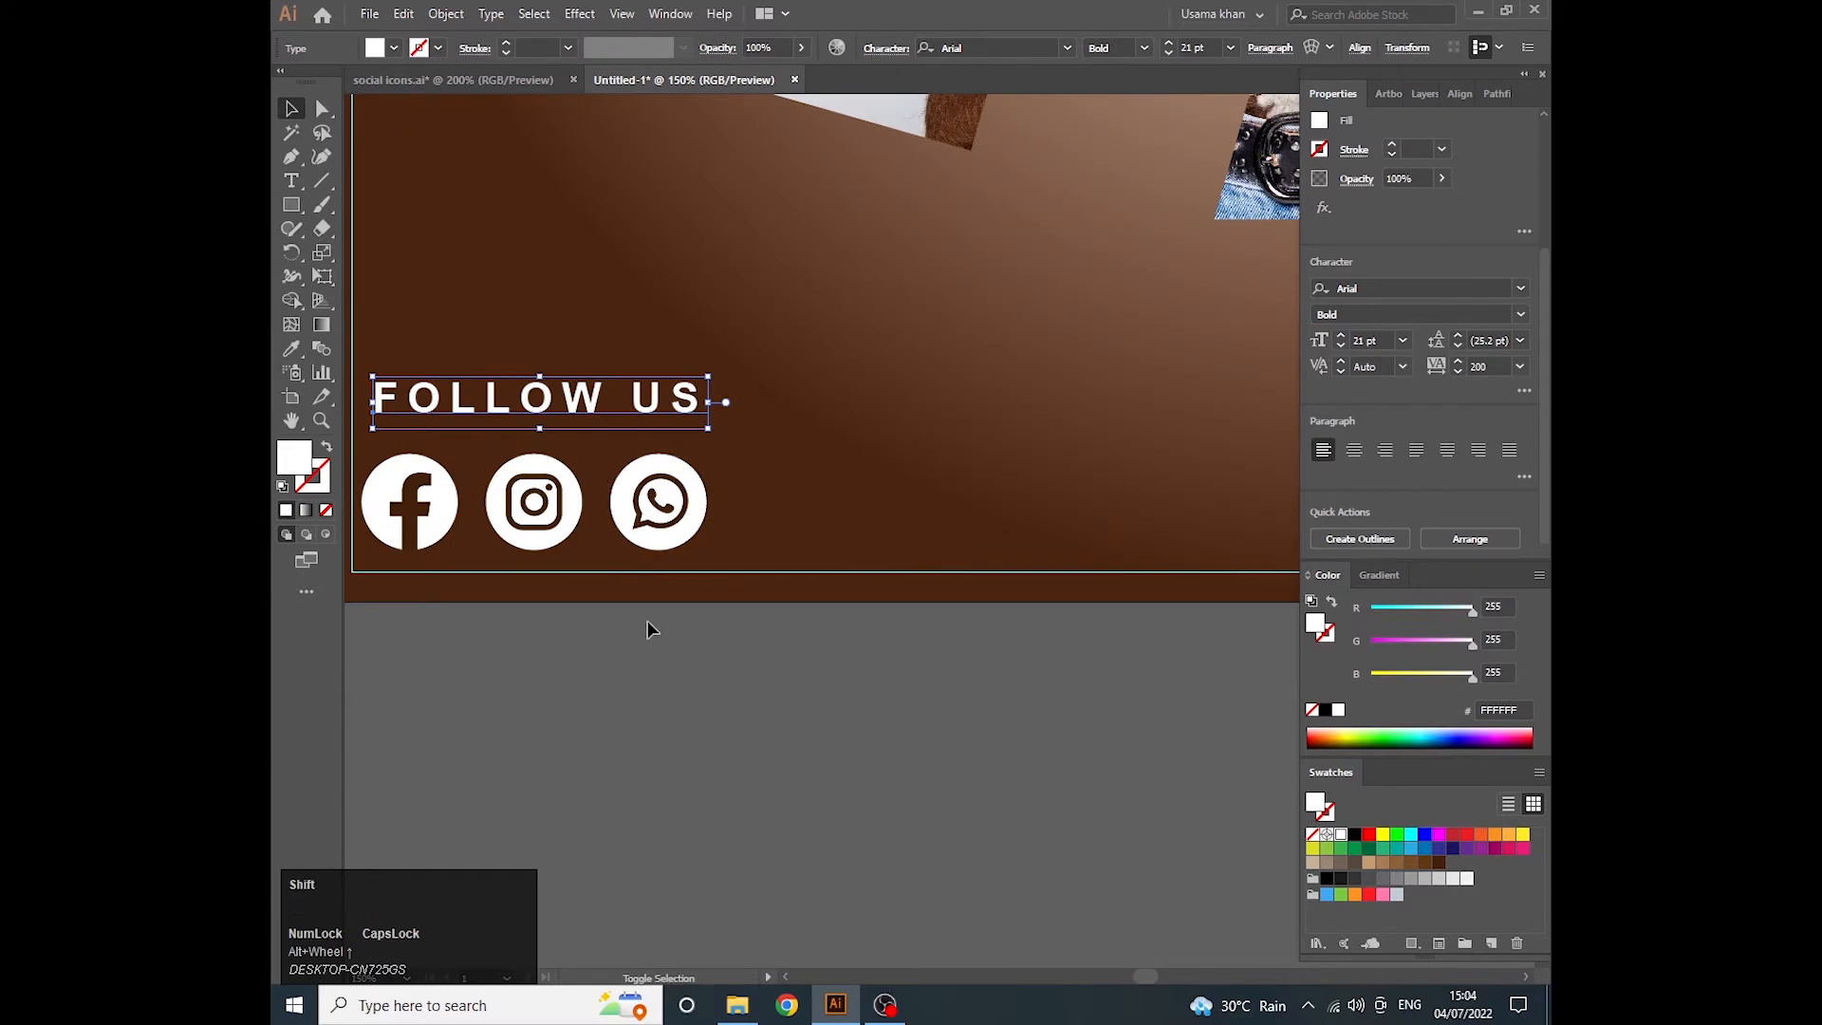
pyautogui.hotkey('shift', 'Down')
pyautogui.hotkey('shift', 'Up')
pyautogui.press('Down')
pyautogui.press('Down')
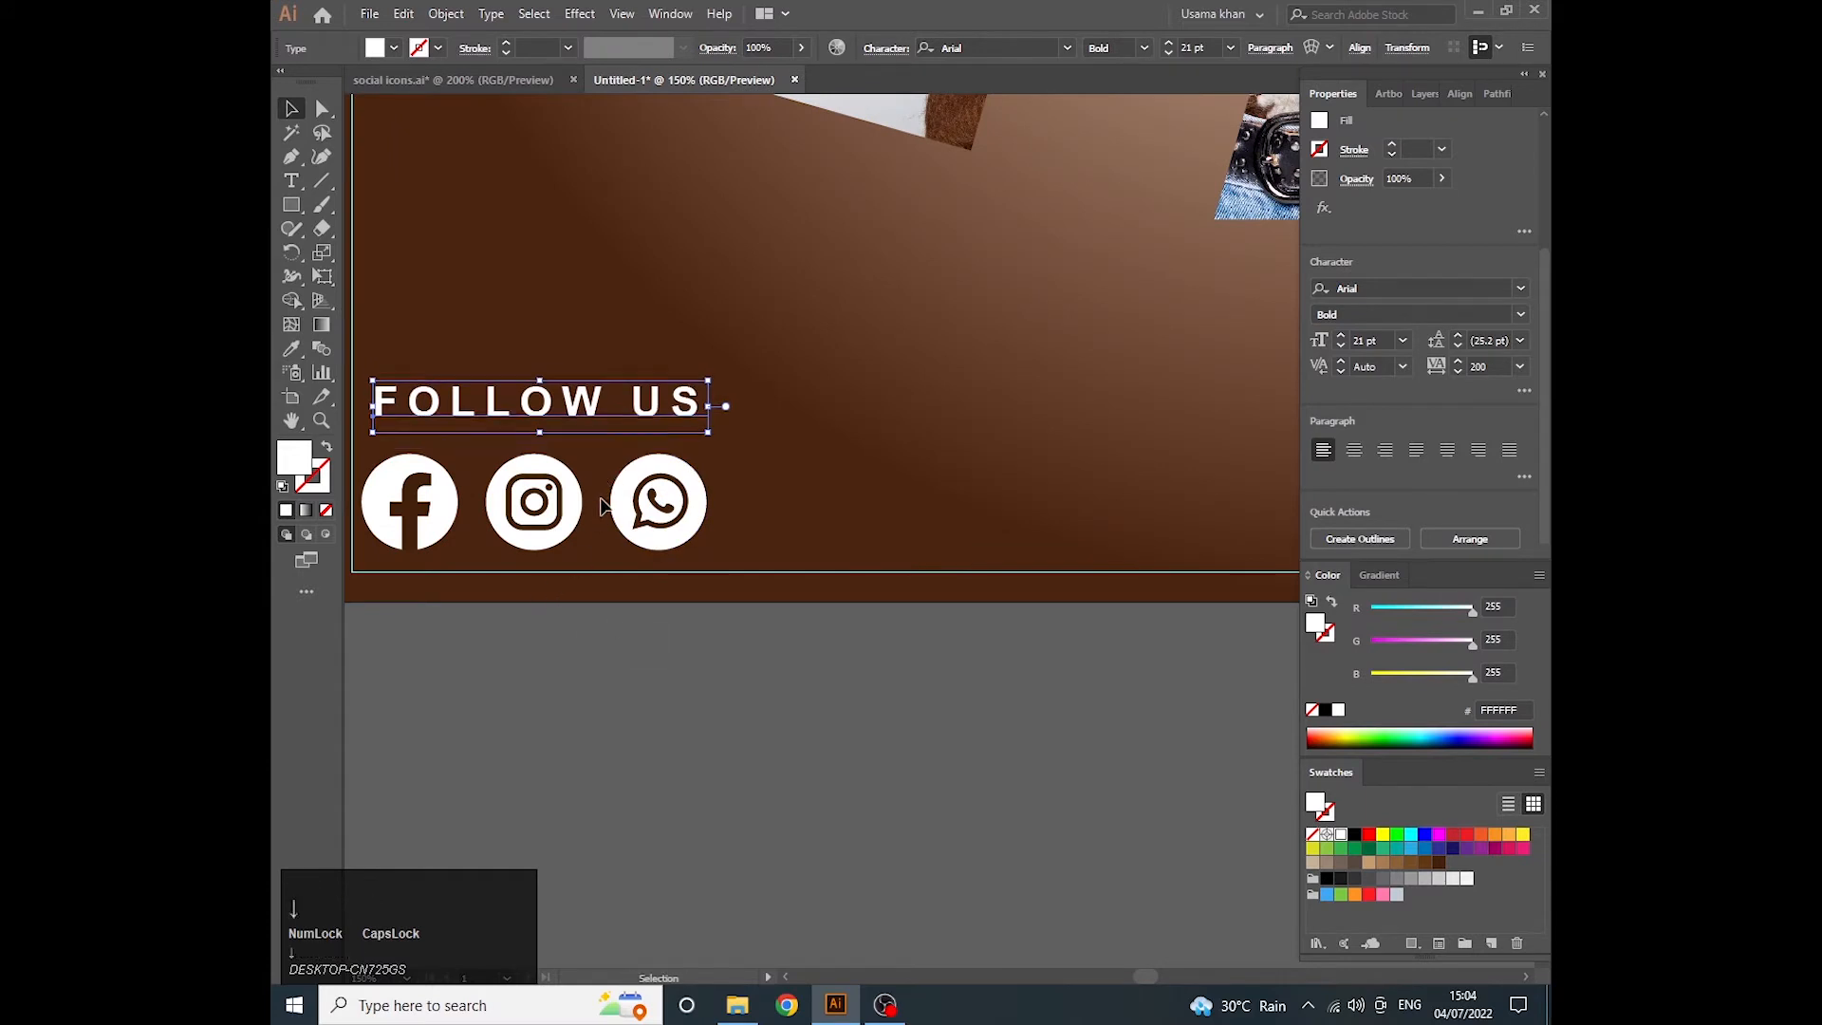
pyautogui.press('Down')
# - Align the FOLLOW US text and the social icon group by their horizontal centers
pyautogui.keyDown('shift'); pyautogui.click(549, 516); pyautogui.keyUp('shift')
pyautogui.click(549, 516)
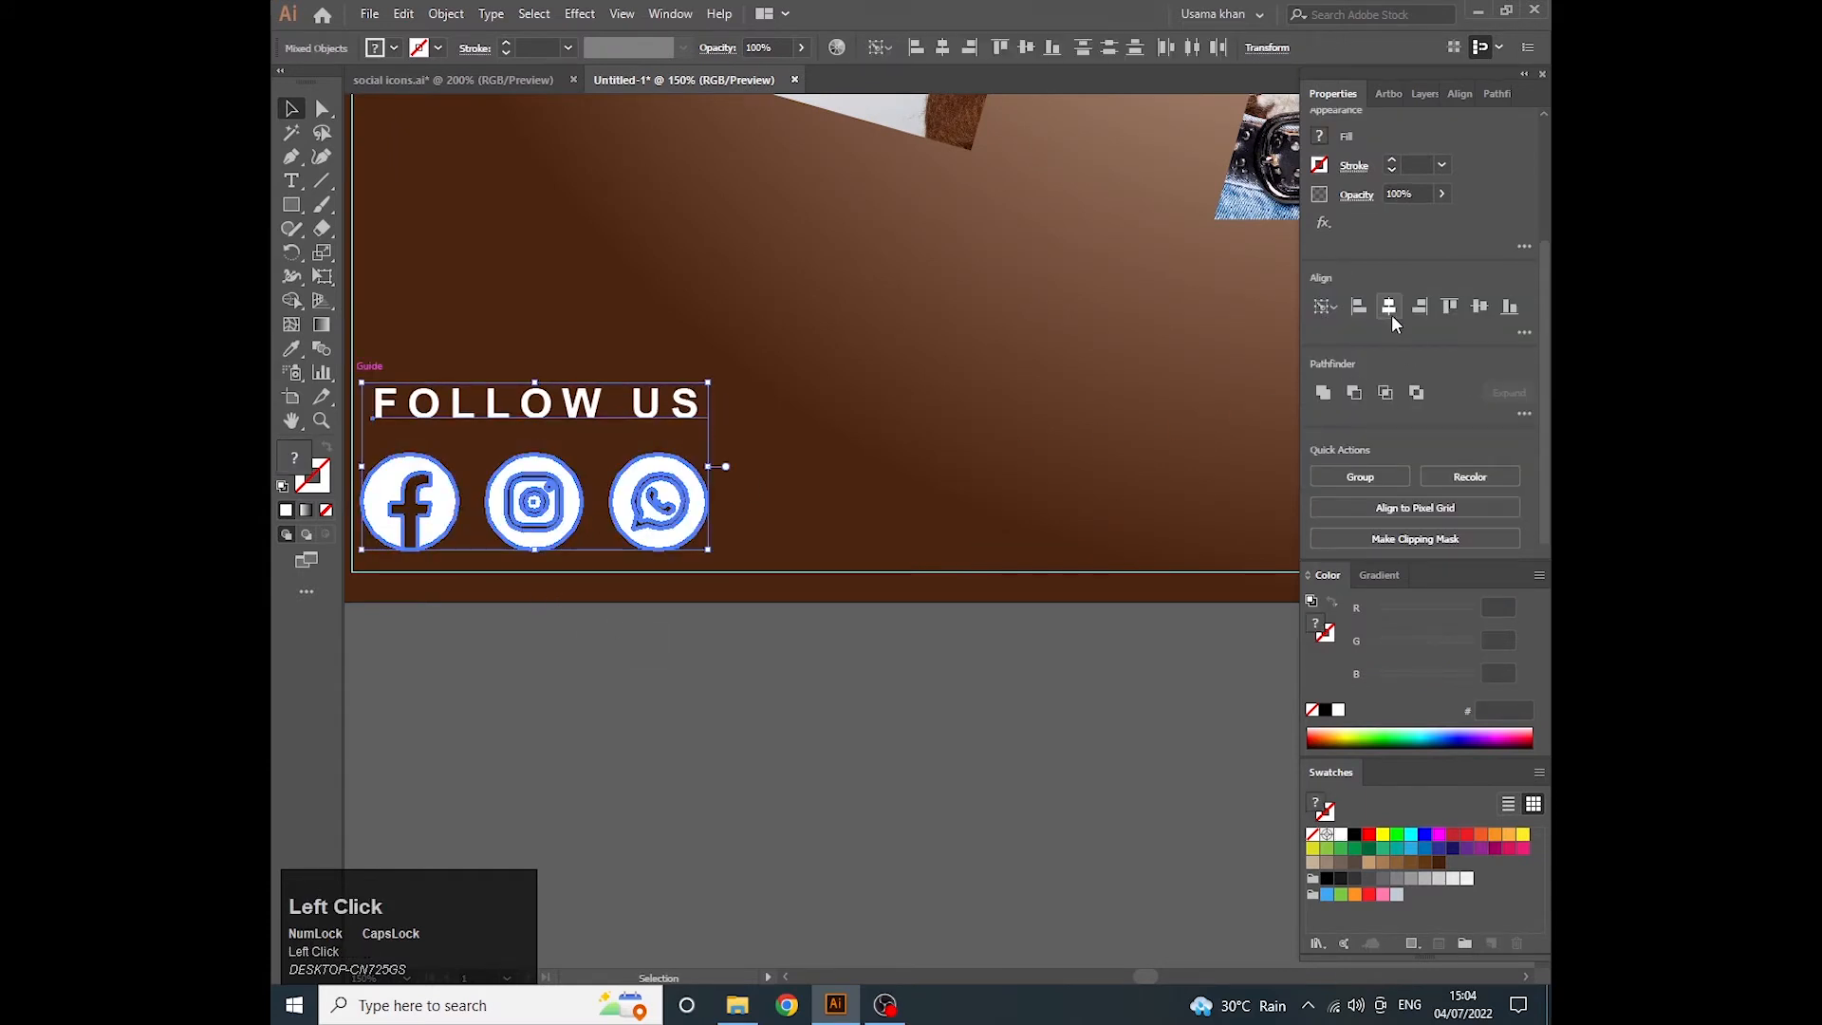
pyautogui.click(1392, 315)
pyautogui.scroll(-3, 968, 736)
pyautogui.click(547, 535)
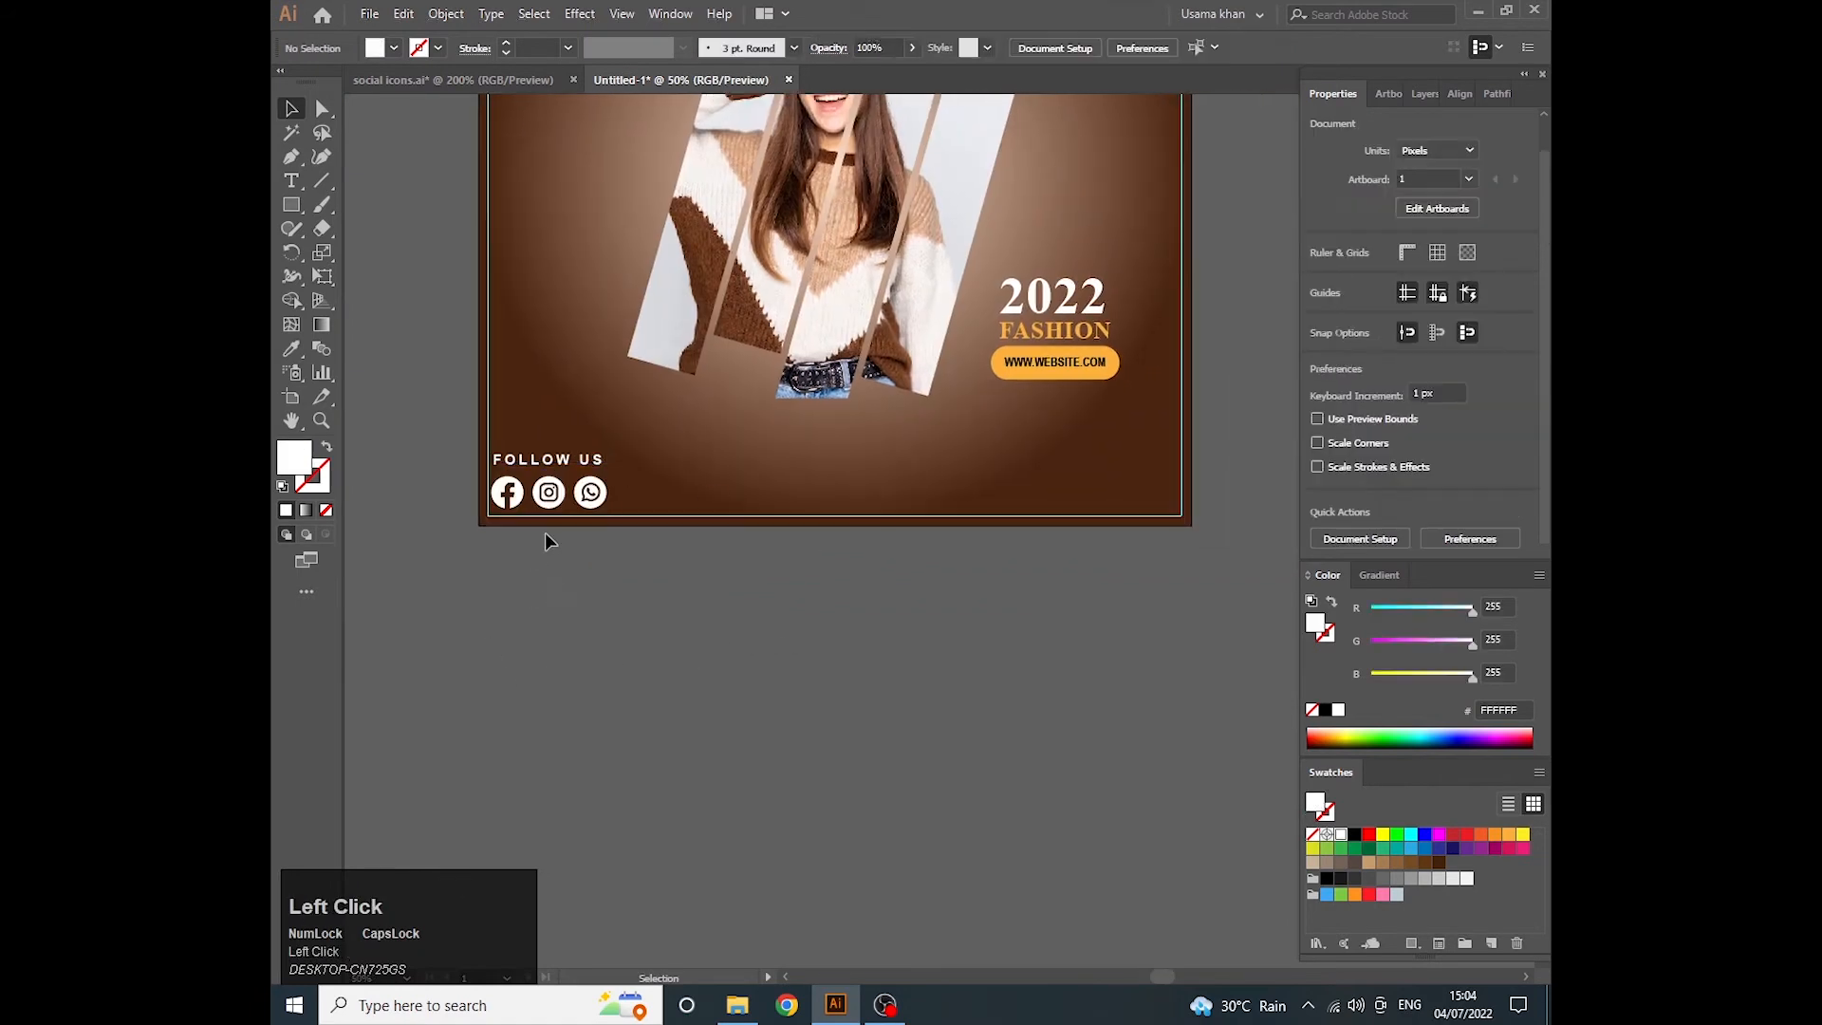
# - Scale the social icon group down to about 43 px high and move it against the guides in the lower-left corner
pyautogui.scroll(3, 547, 539)
pyautogui.click(598, 564)
pyautogui.click(598, 564)
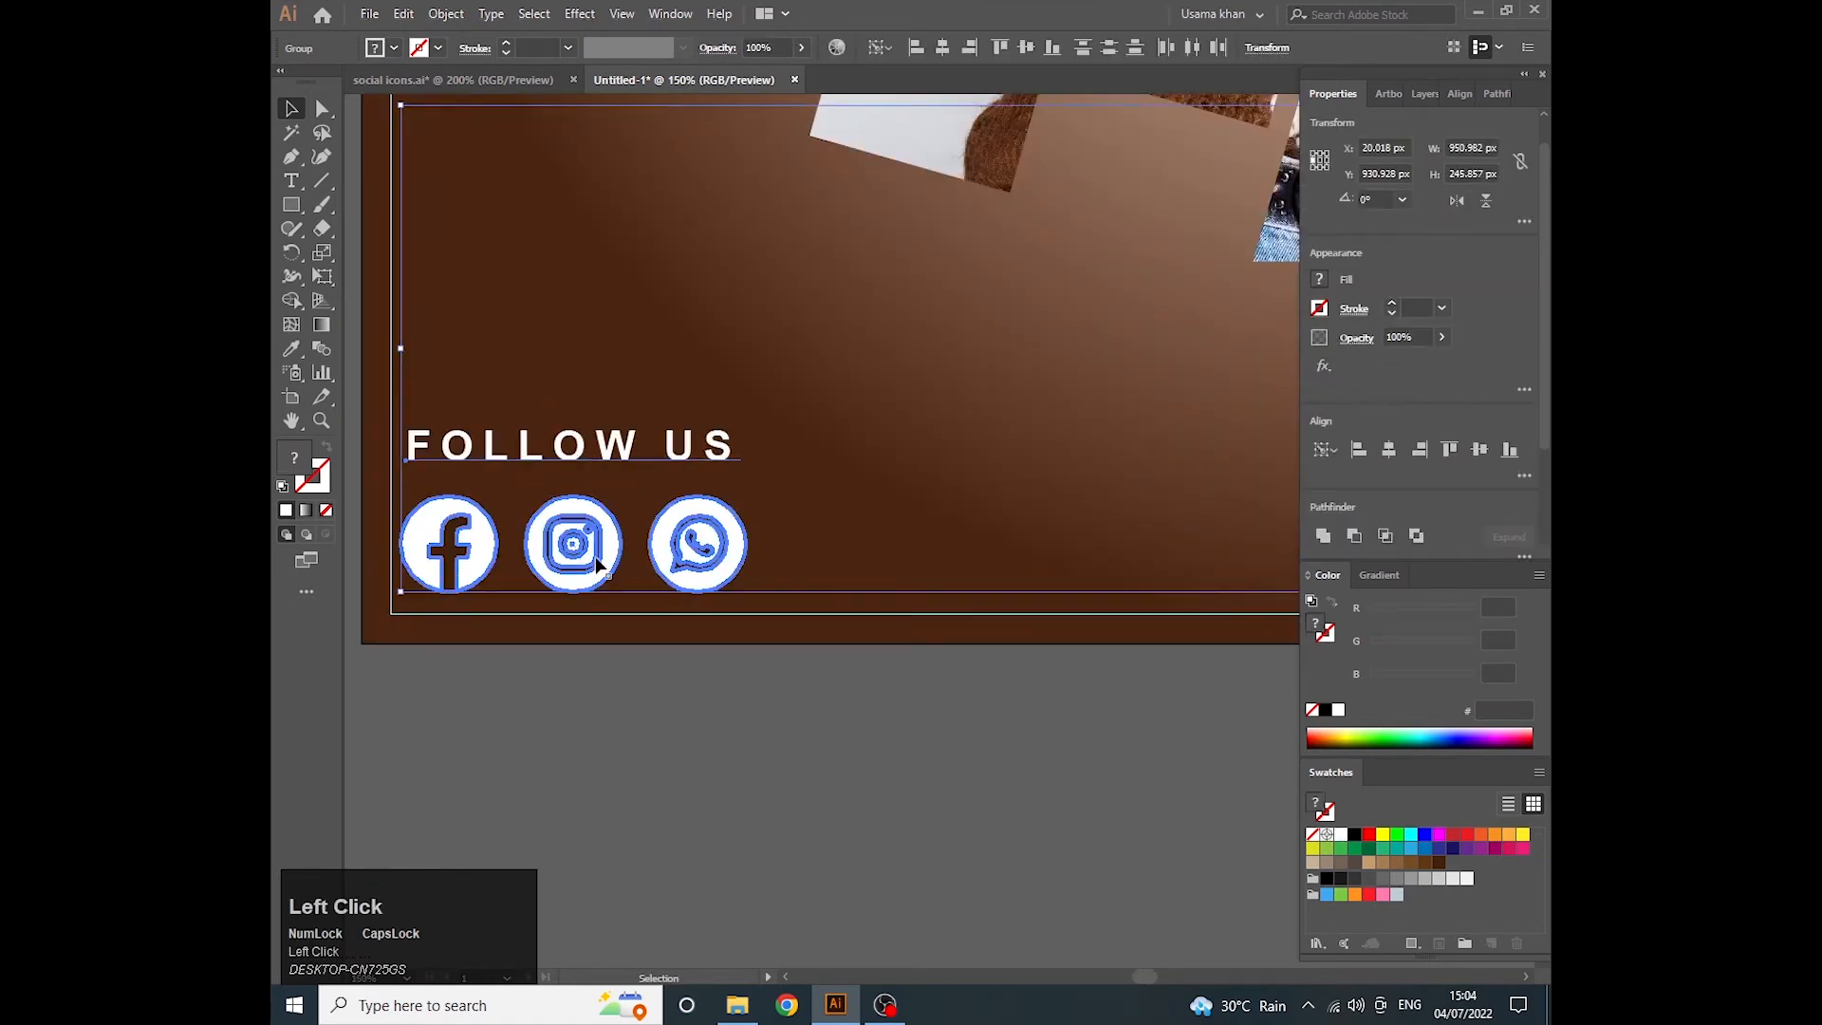
pyautogui.click(590, 628)
pyautogui.click(572, 582)
pyautogui.moveTo(745, 595); pyautogui.dragTo(725, 587)
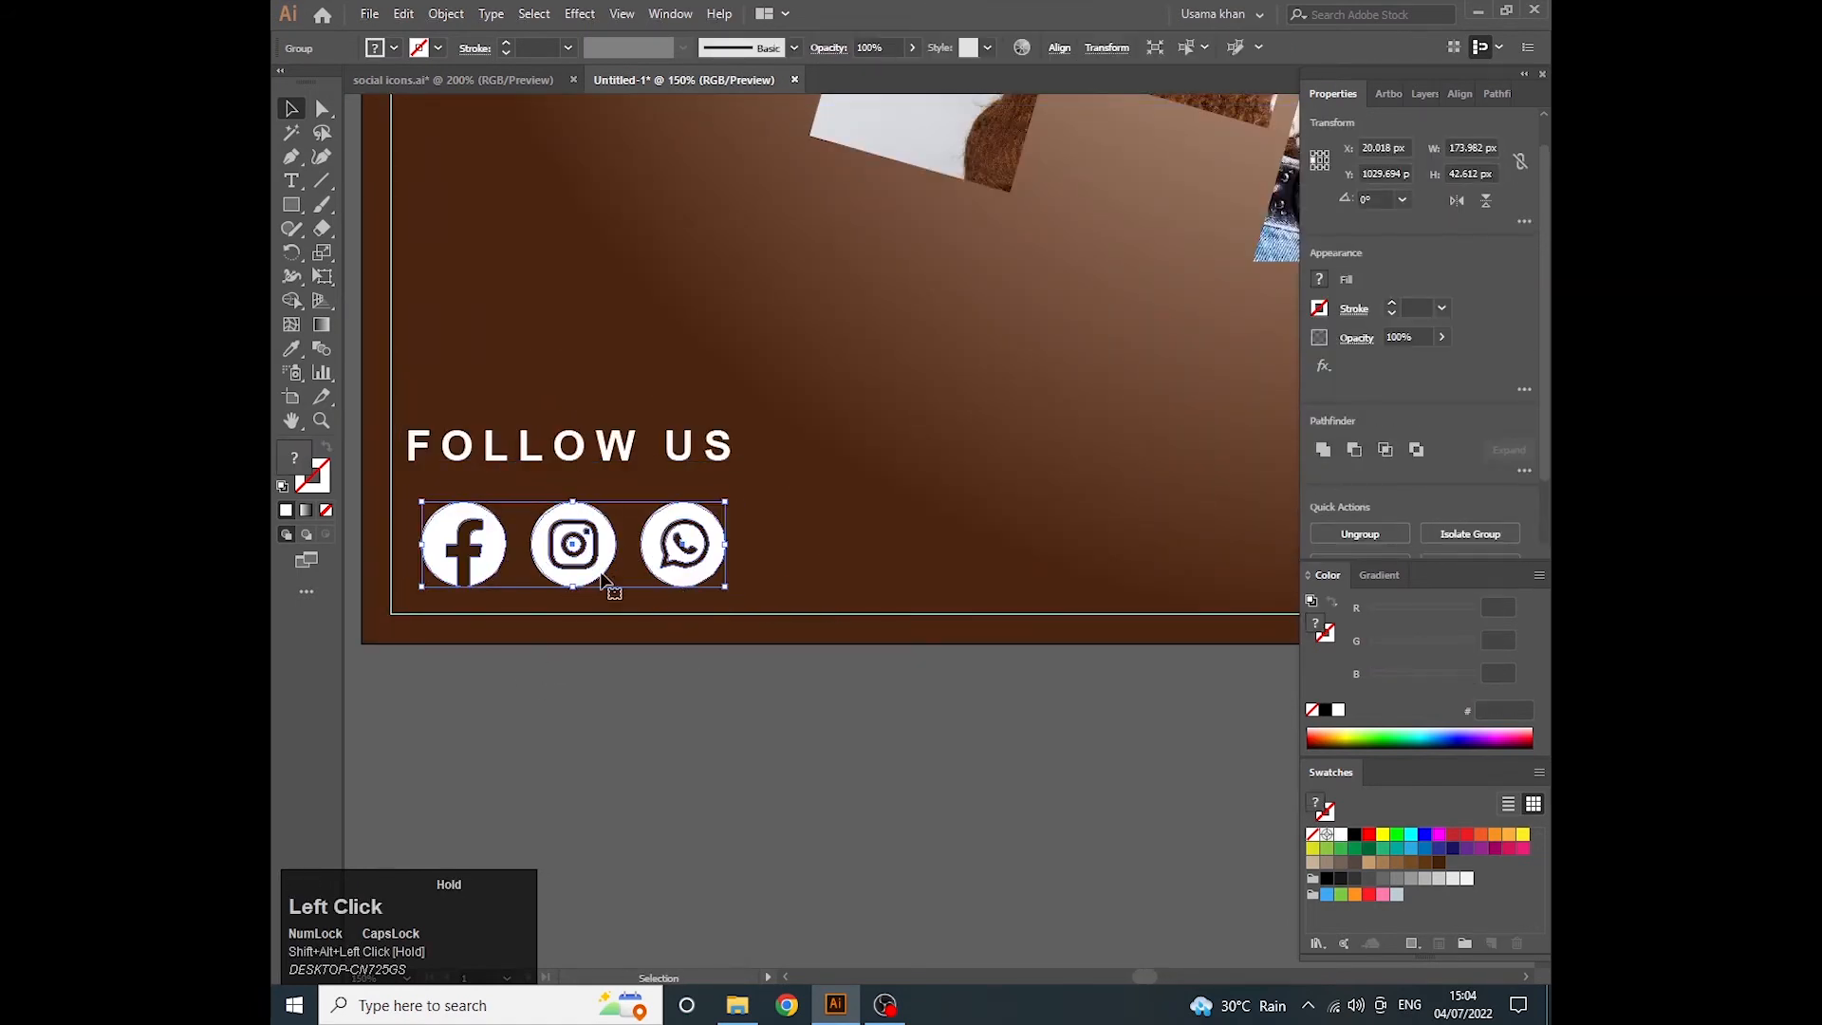
pyautogui.moveTo(569, 562); pyautogui.dragTo(539, 586)
pyautogui.click(623, 779)
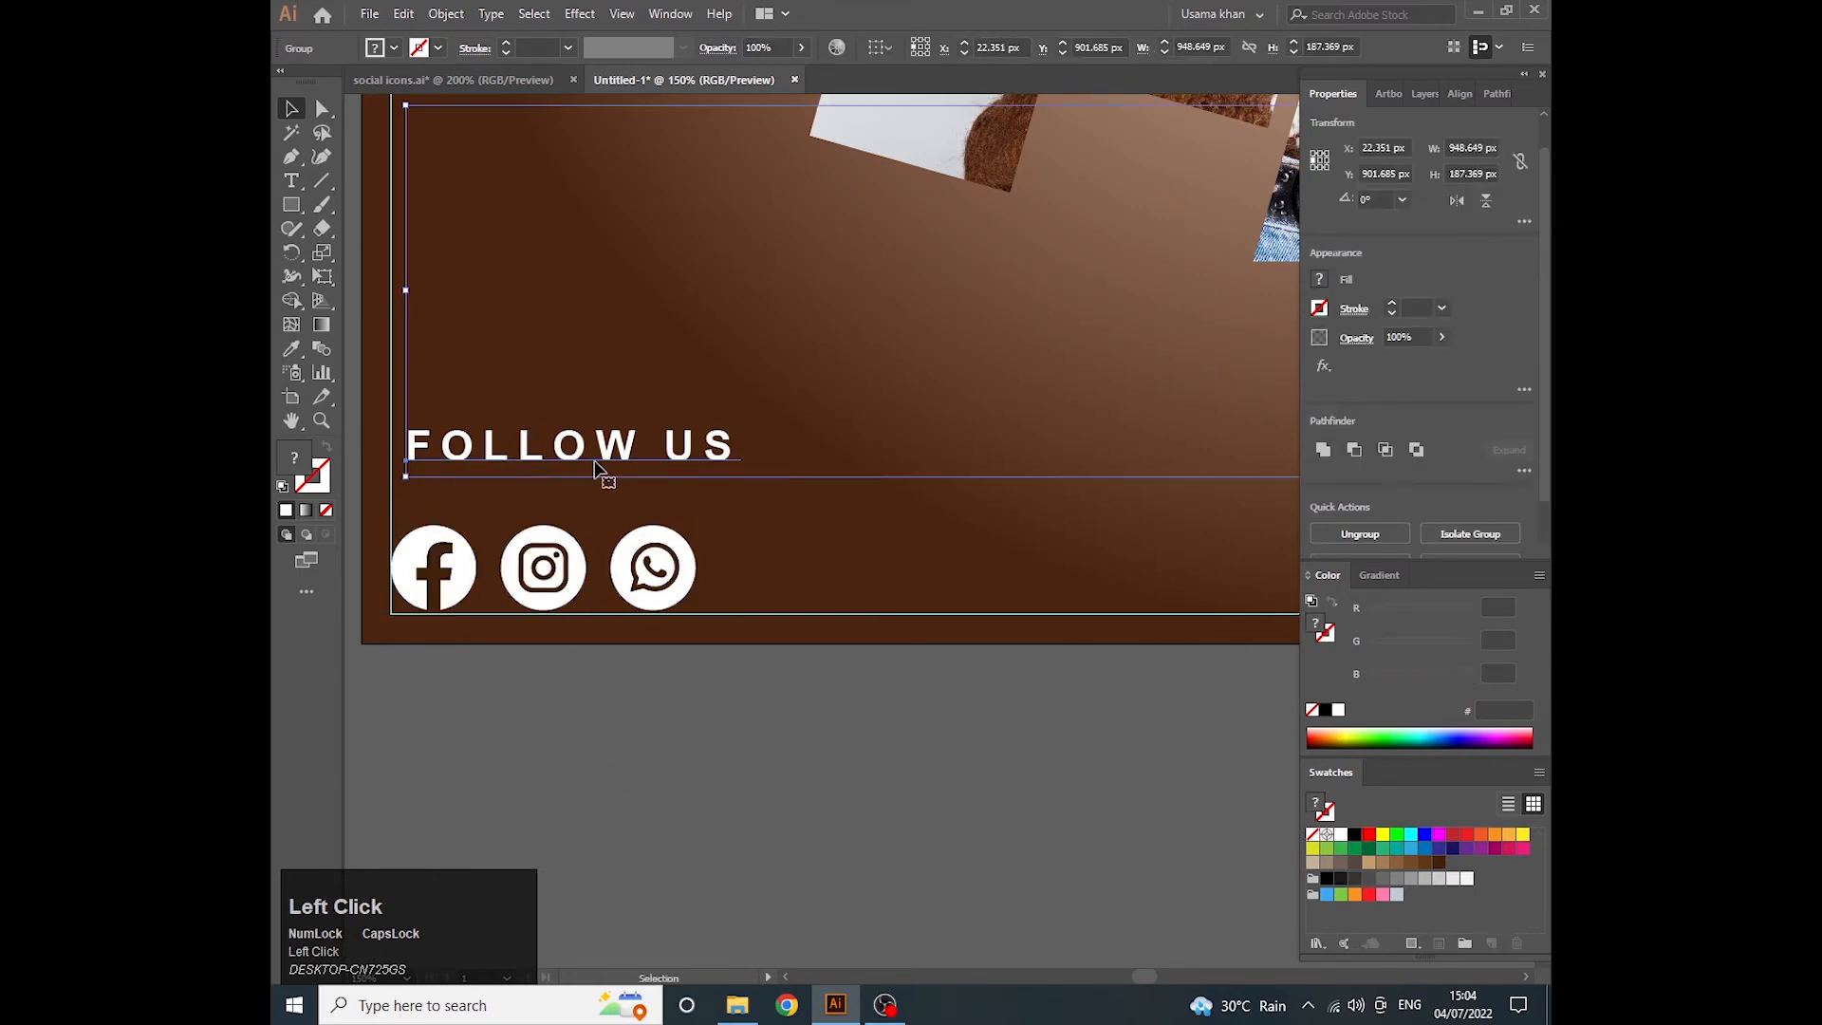
# - Ungroup the FOLLOW US text from the website button
pyautogui.scroll(-2, 725, 505)
pyautogui.click(669, 489)
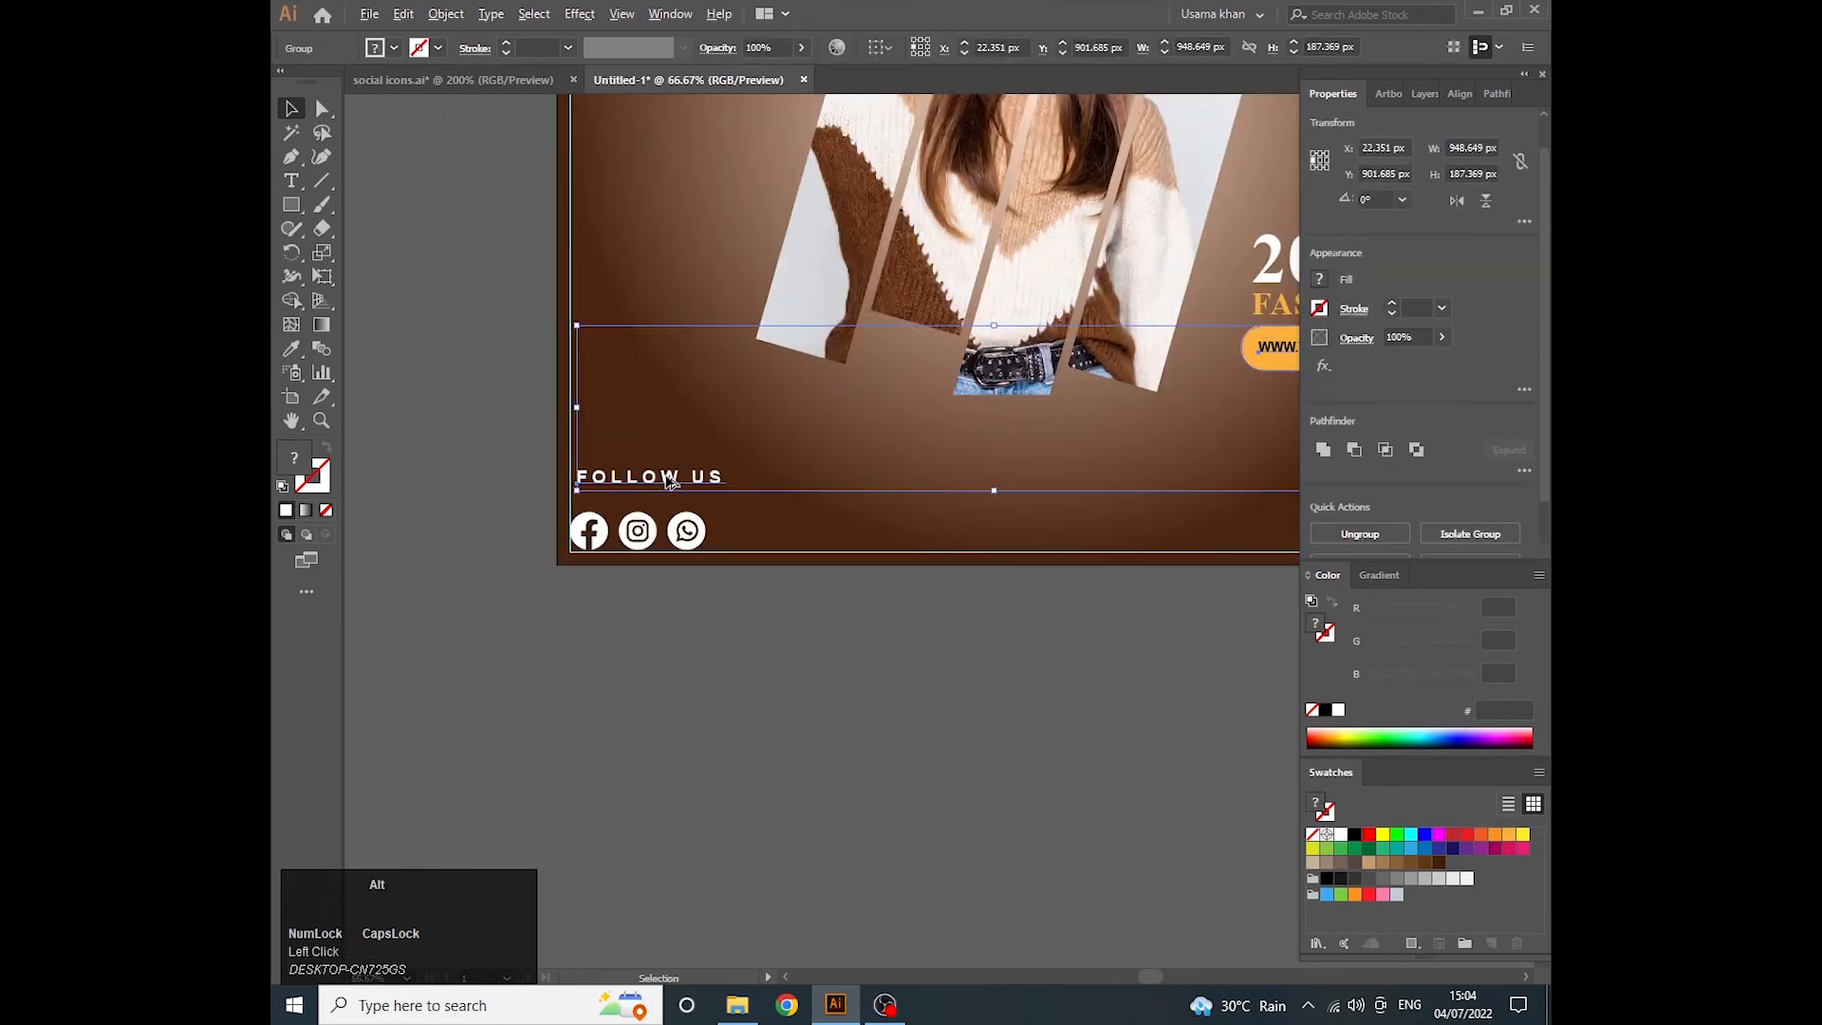
pyautogui.scroll(-2, 669, 488)
pyautogui.scroll(1, 676, 489)
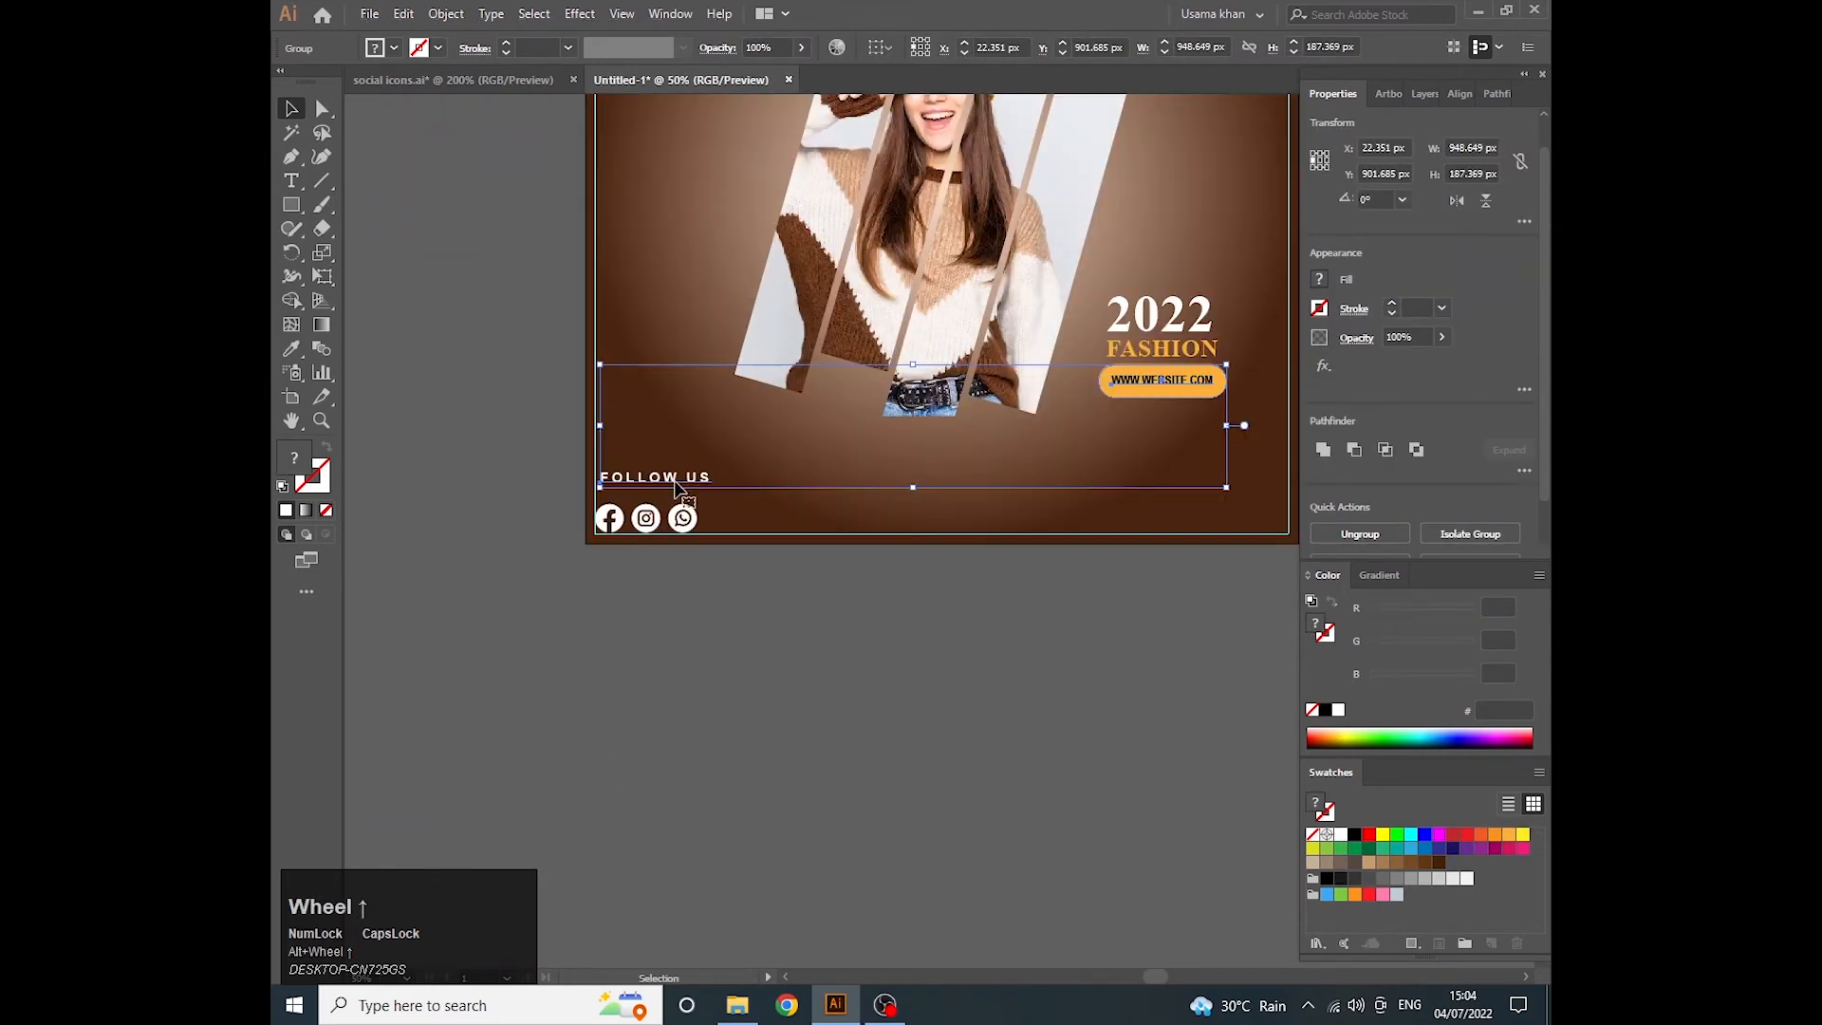
pyautogui.hotkey('ctrl', 'shift', 'g')
pyautogui.click(698, 598)
# - Reduce the font size of the FOLLOW US text to 18 pt
pyautogui.click(669, 484)
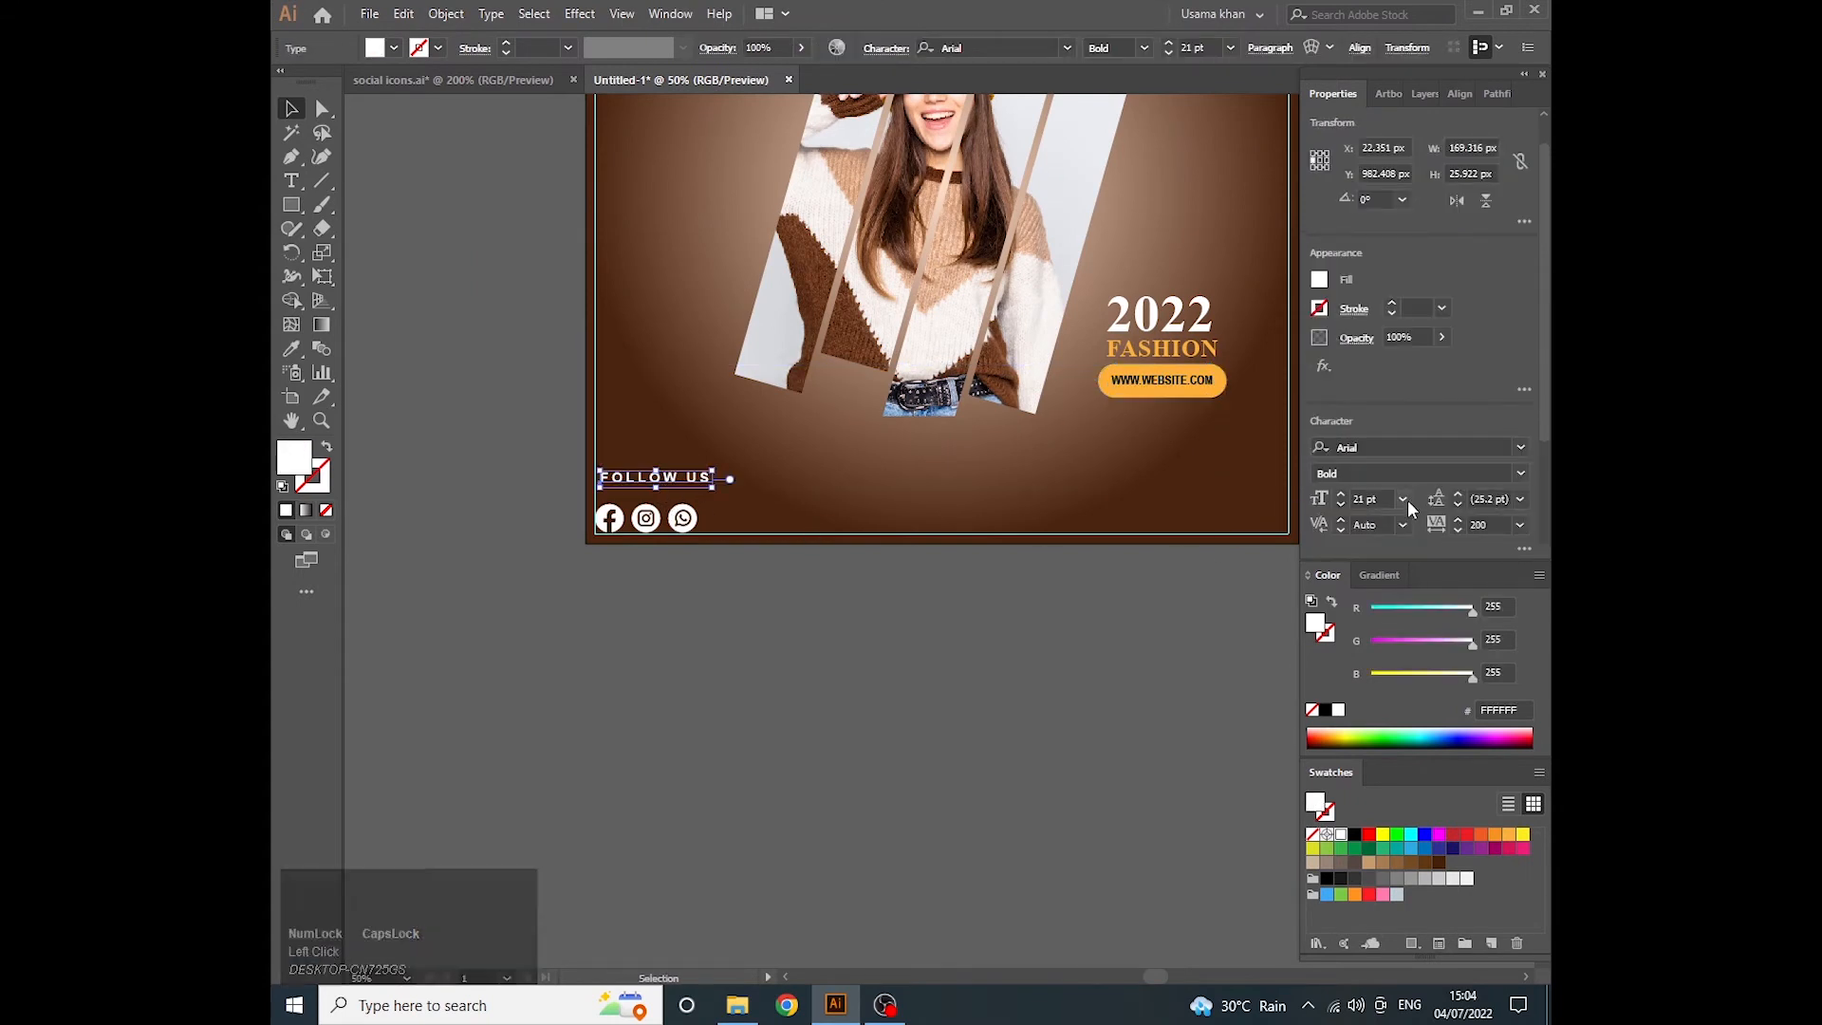
pyautogui.click(1403, 499)
pyautogui.click(1424, 702)
pyautogui.scroll(1, 634, 495)
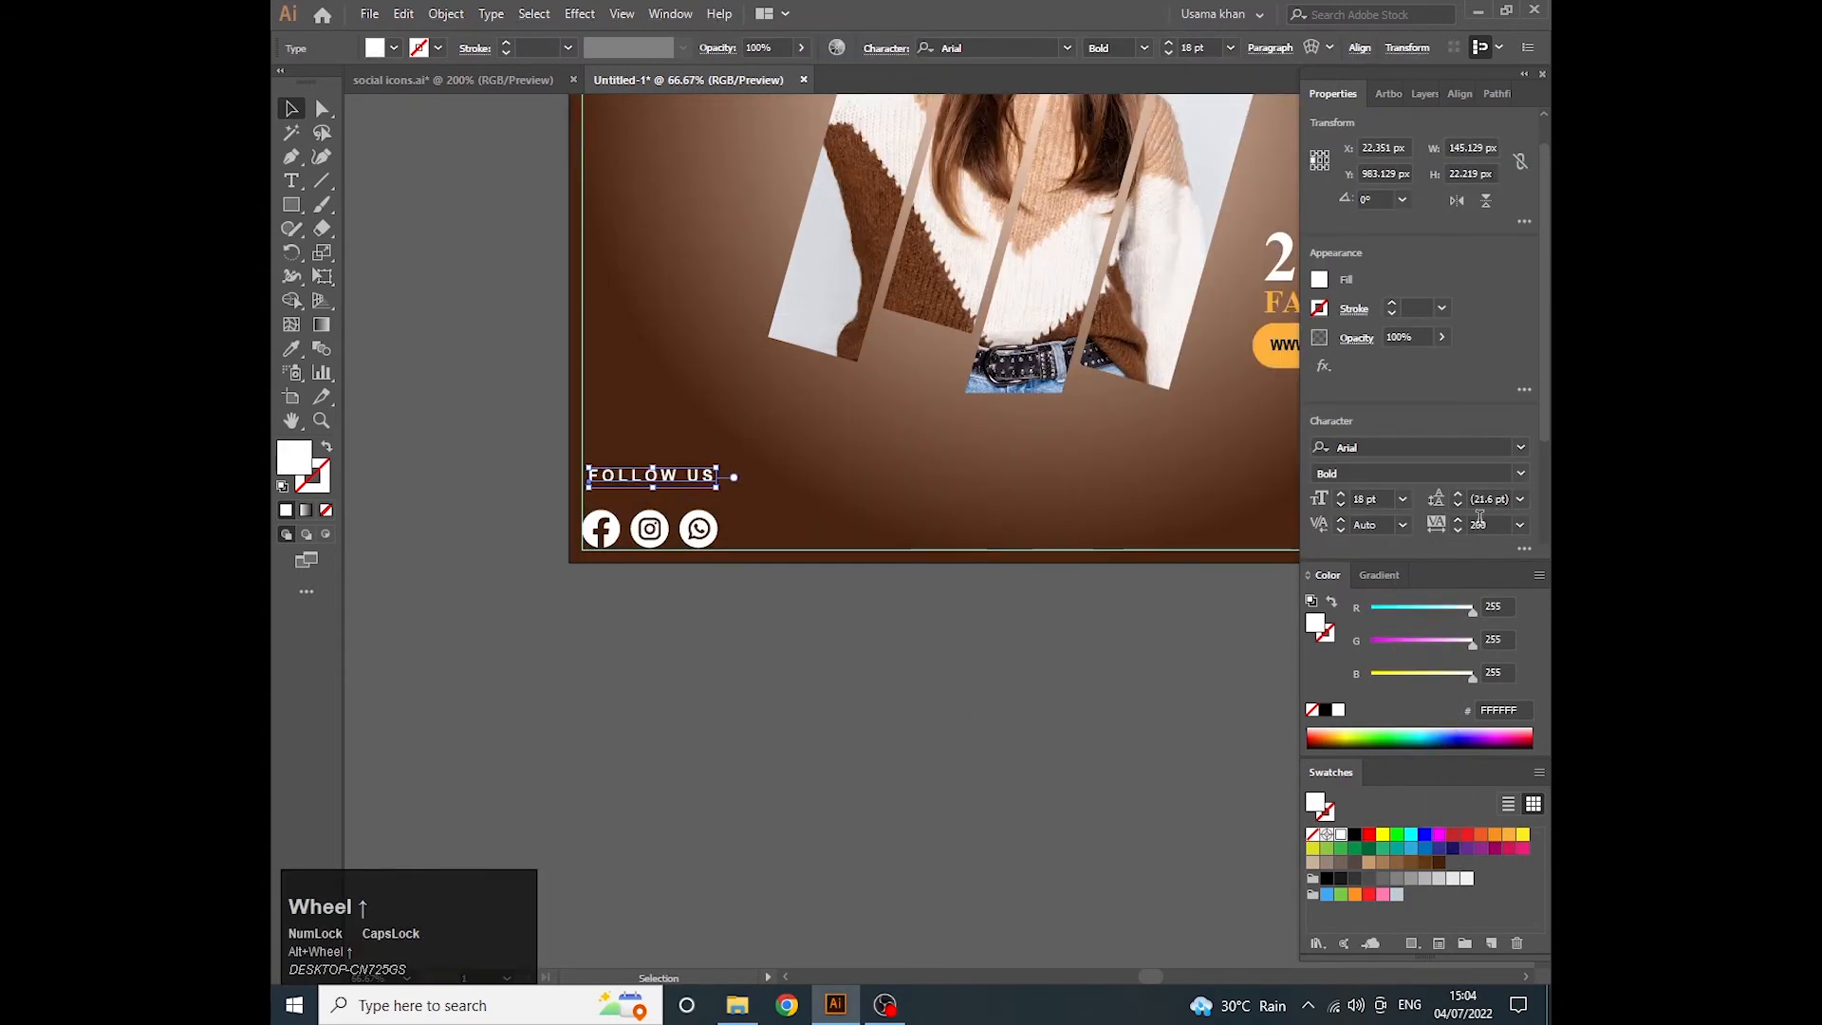
# - Set the FOLLOW US text's tracking to 100 and center it horizontally over the social icons
pyautogui.click(1521, 525)
pyautogui.click(1498, 799)
pyautogui.scroll(1, 647, 481)
pyautogui.keyDown('shift'); pyautogui.click(724, 558); pyautogui.keyUp('shift')
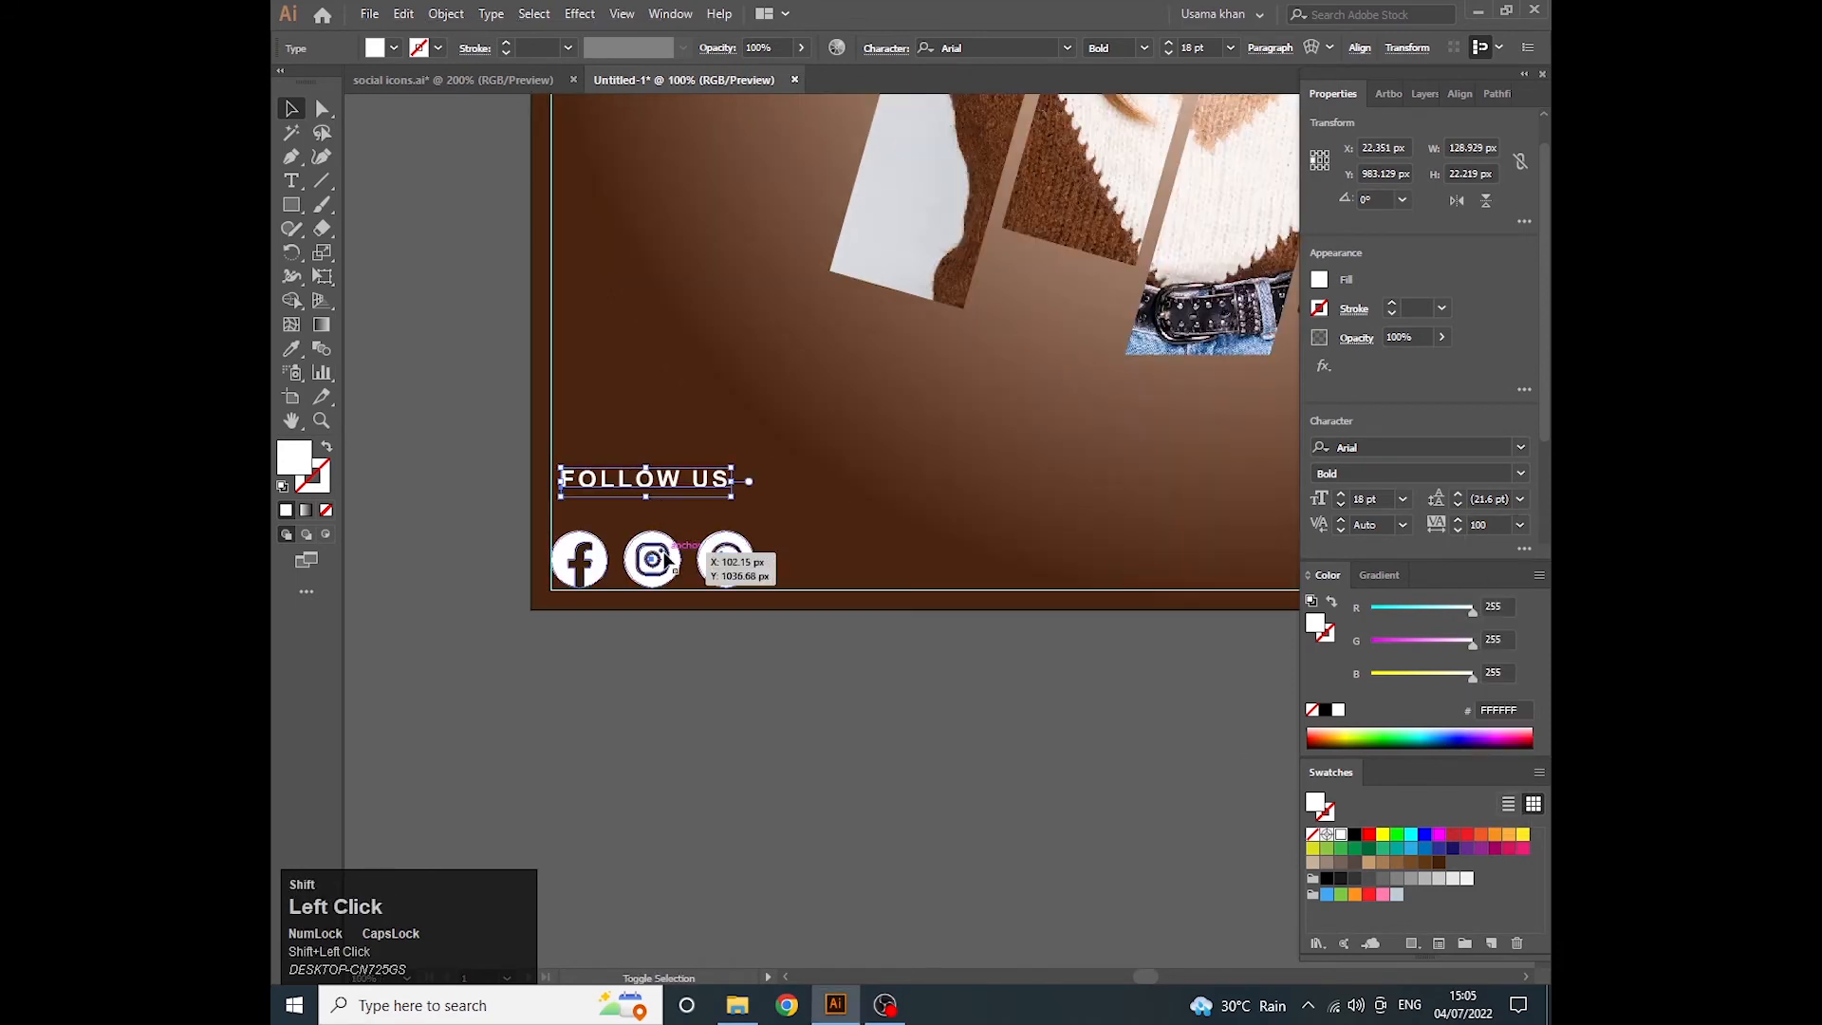
pyautogui.click(1389, 451)
pyautogui.click(656, 652)
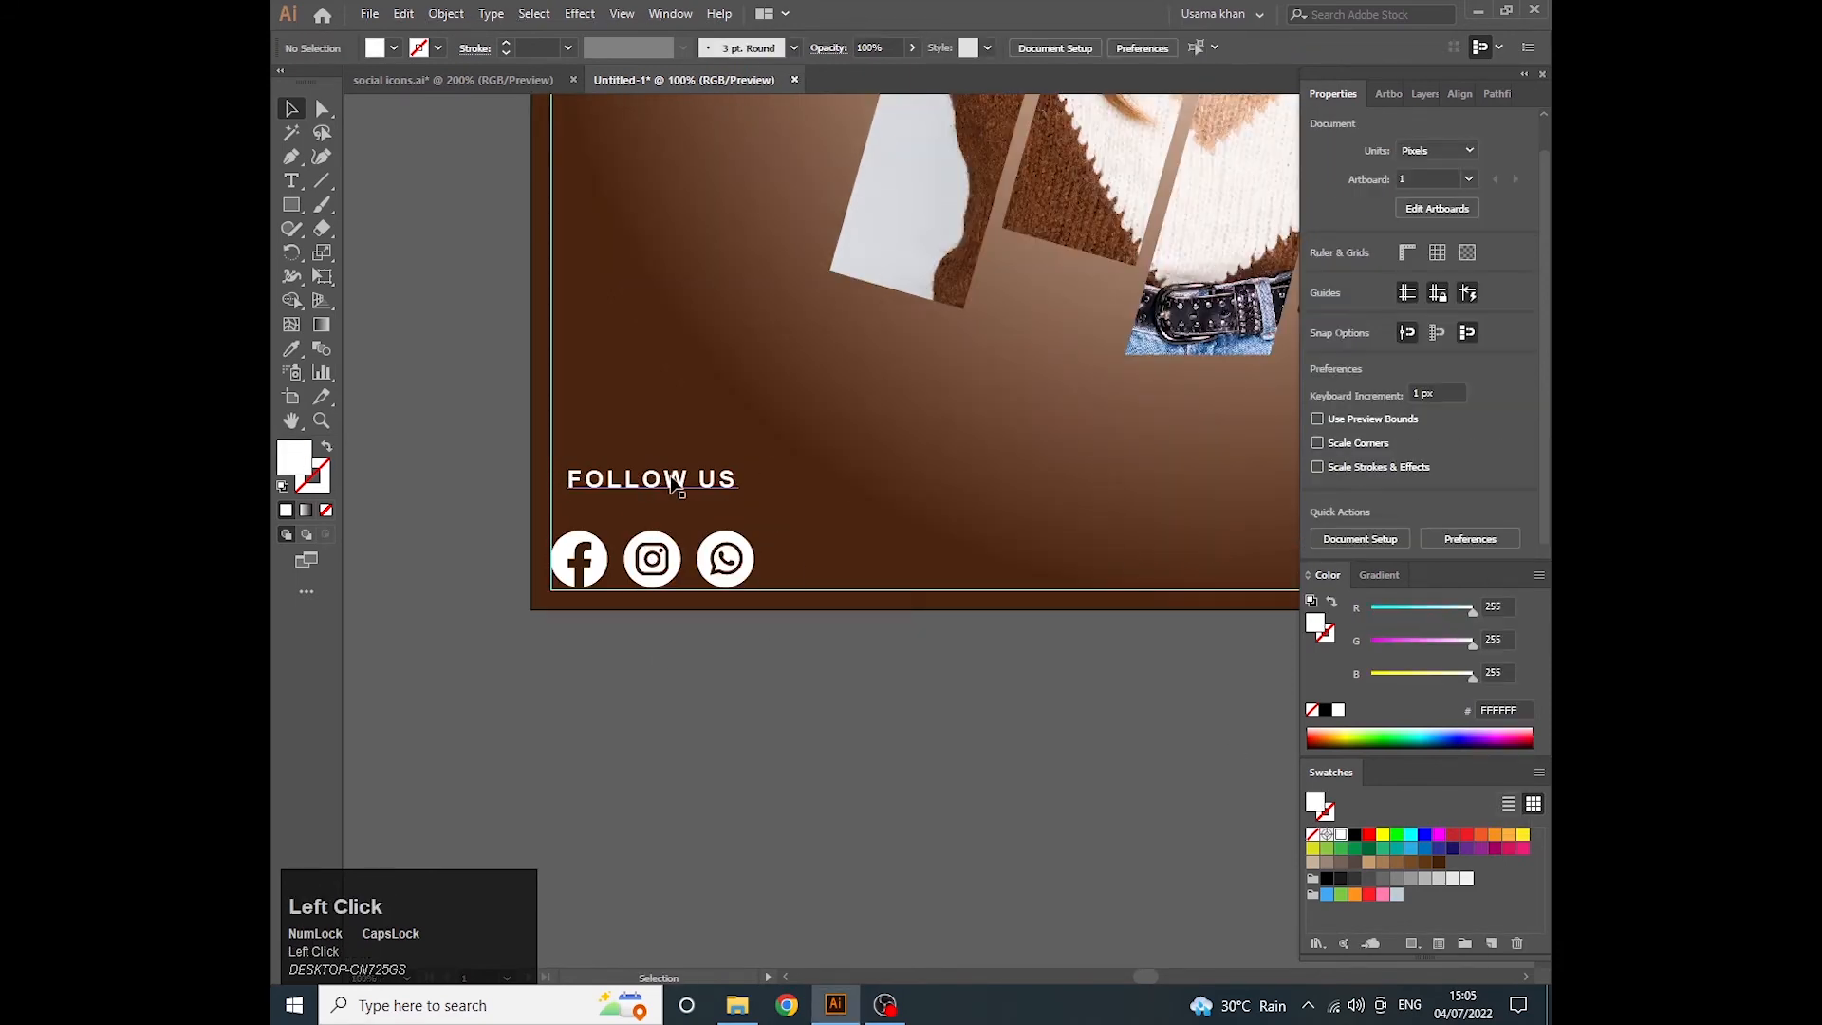
# - Move the FOLLOW US text down closer to the social icons and align their horizontal centers again
pyautogui.moveTo(703, 478); pyautogui.dragTo(696, 507)
pyautogui.keyDown('shift'); pyautogui.click(665, 562); pyautogui.keyUp('shift')
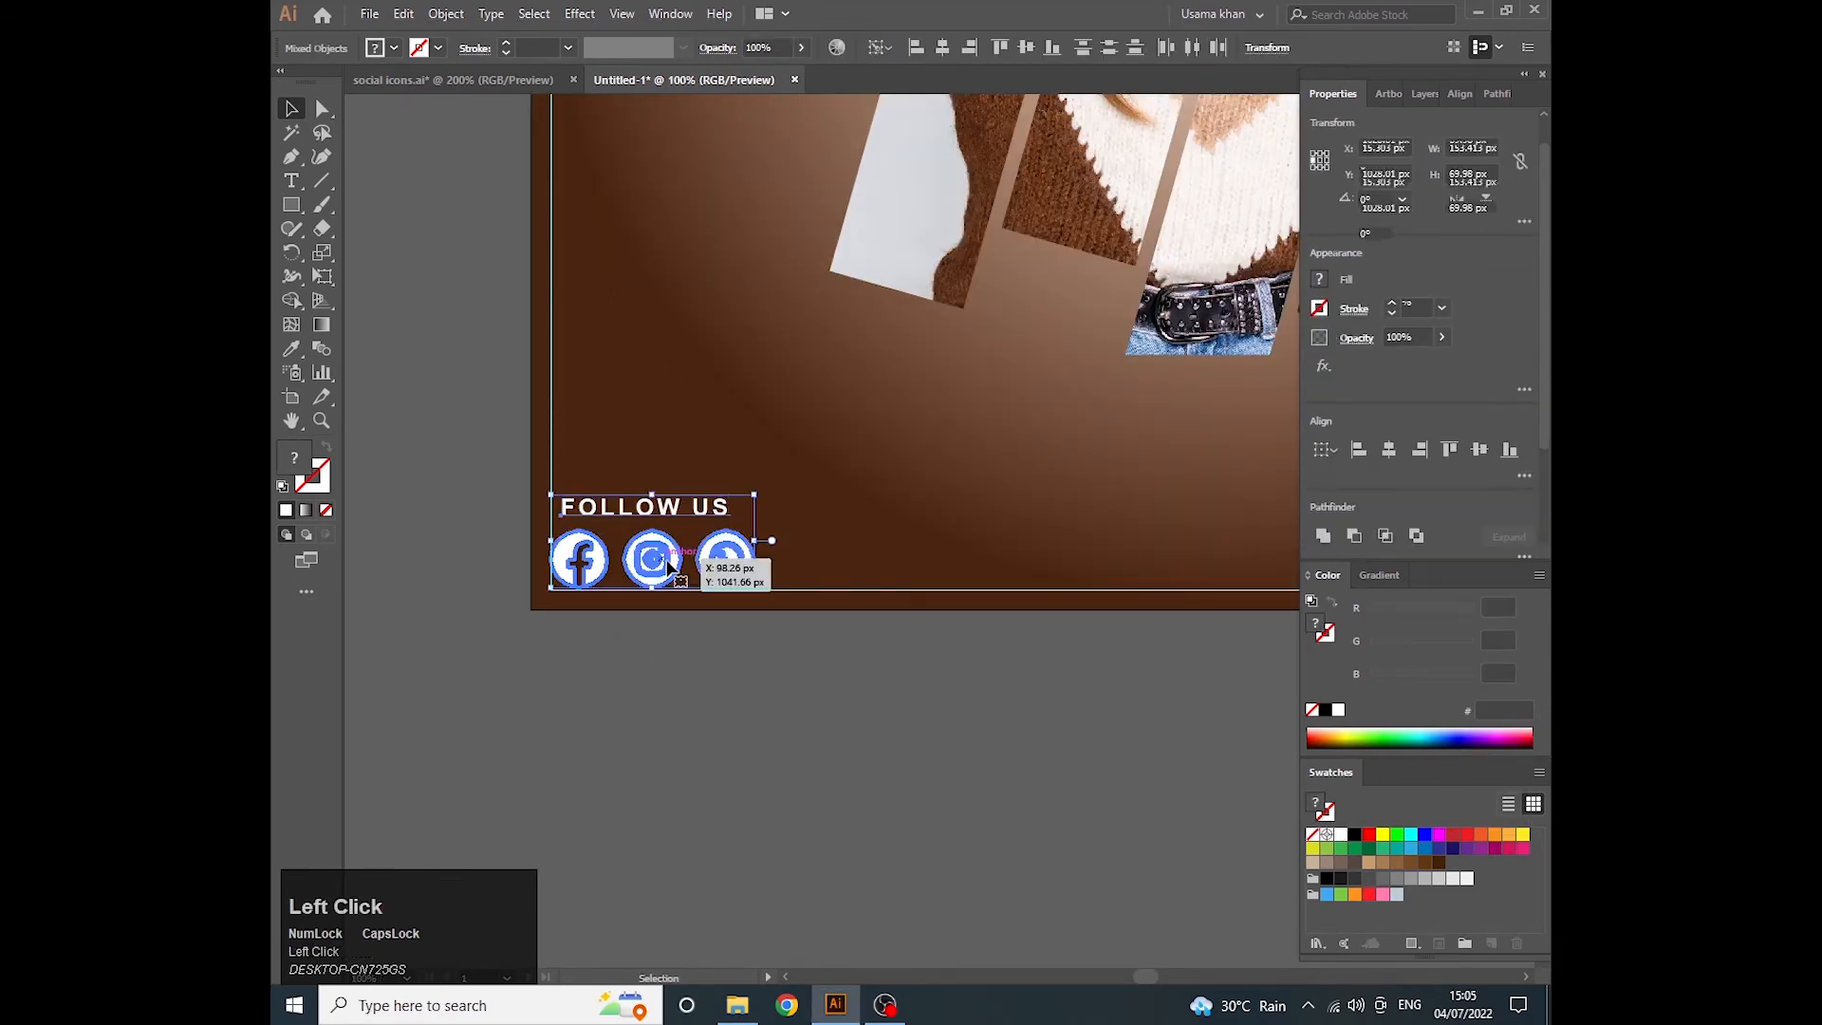
pyautogui.click(1388, 450)
pyautogui.click(779, 731)
# - Recolor the FOLLOW US text with the orange sampled from the website button
pyautogui.scroll(-4, 570, 493)
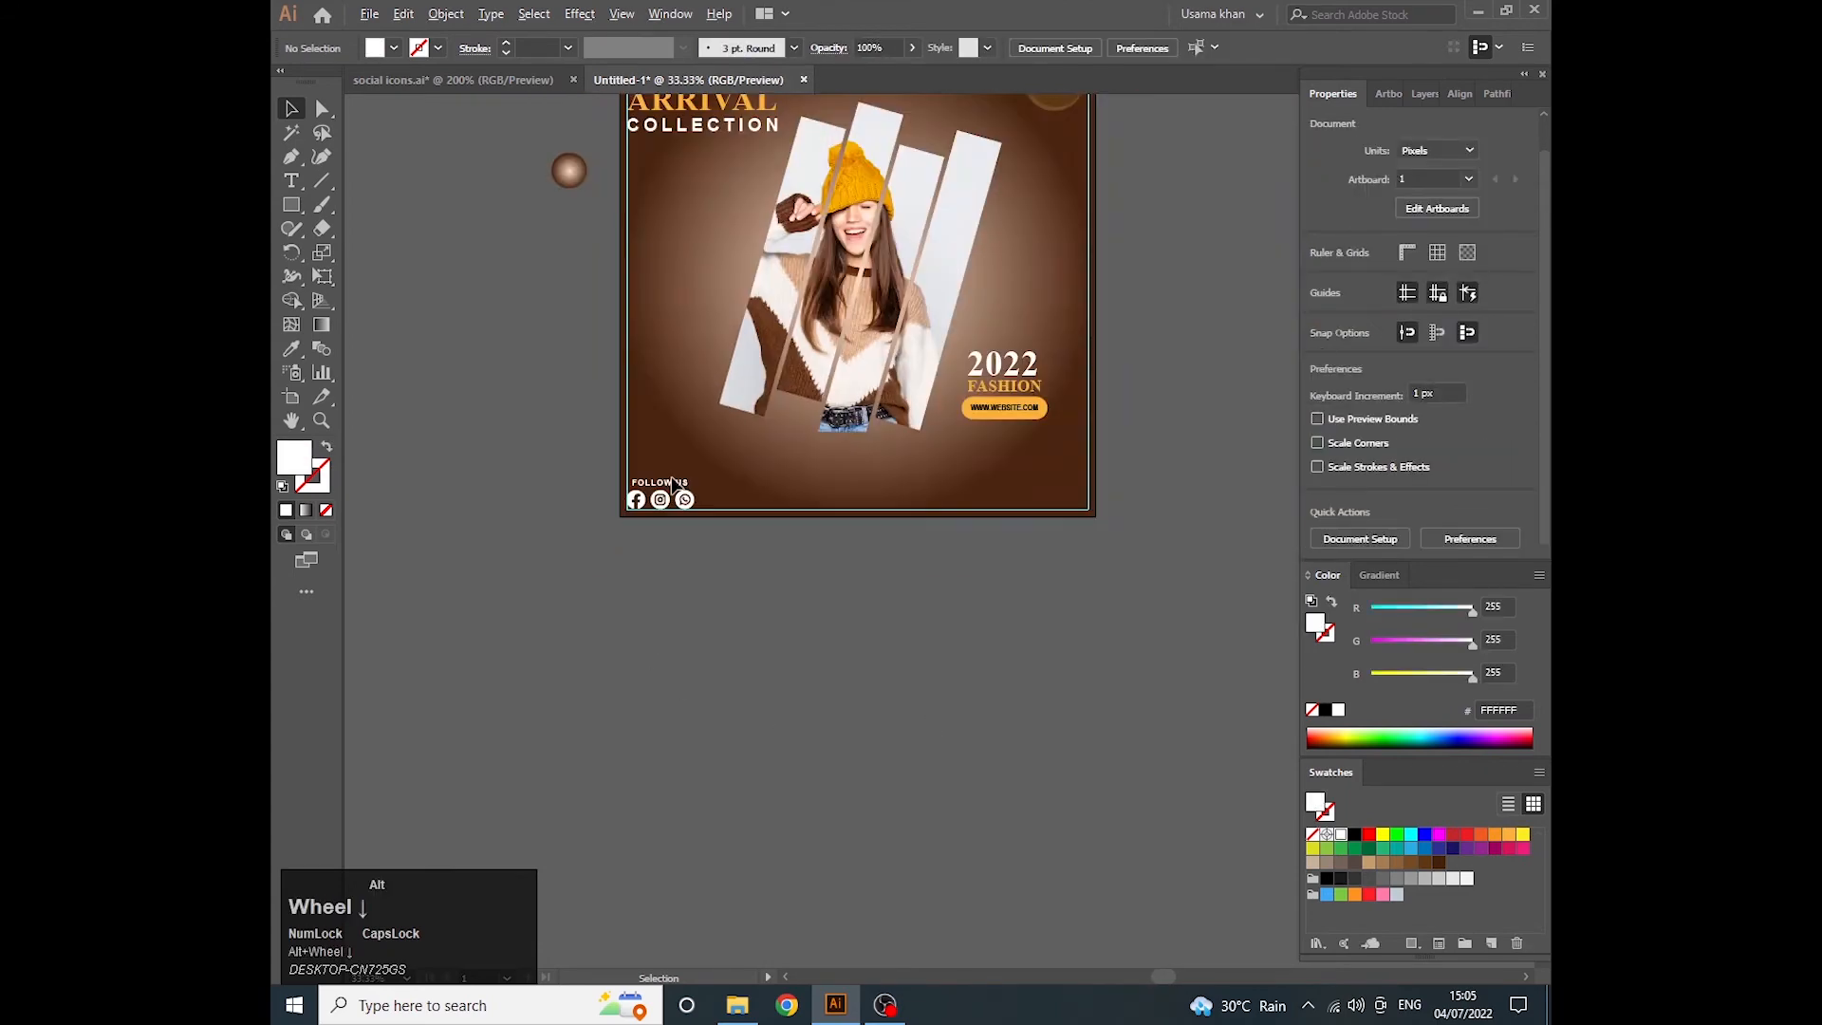
pyautogui.scroll(1, 634, 463)
pyautogui.scroll(2, 634, 462)
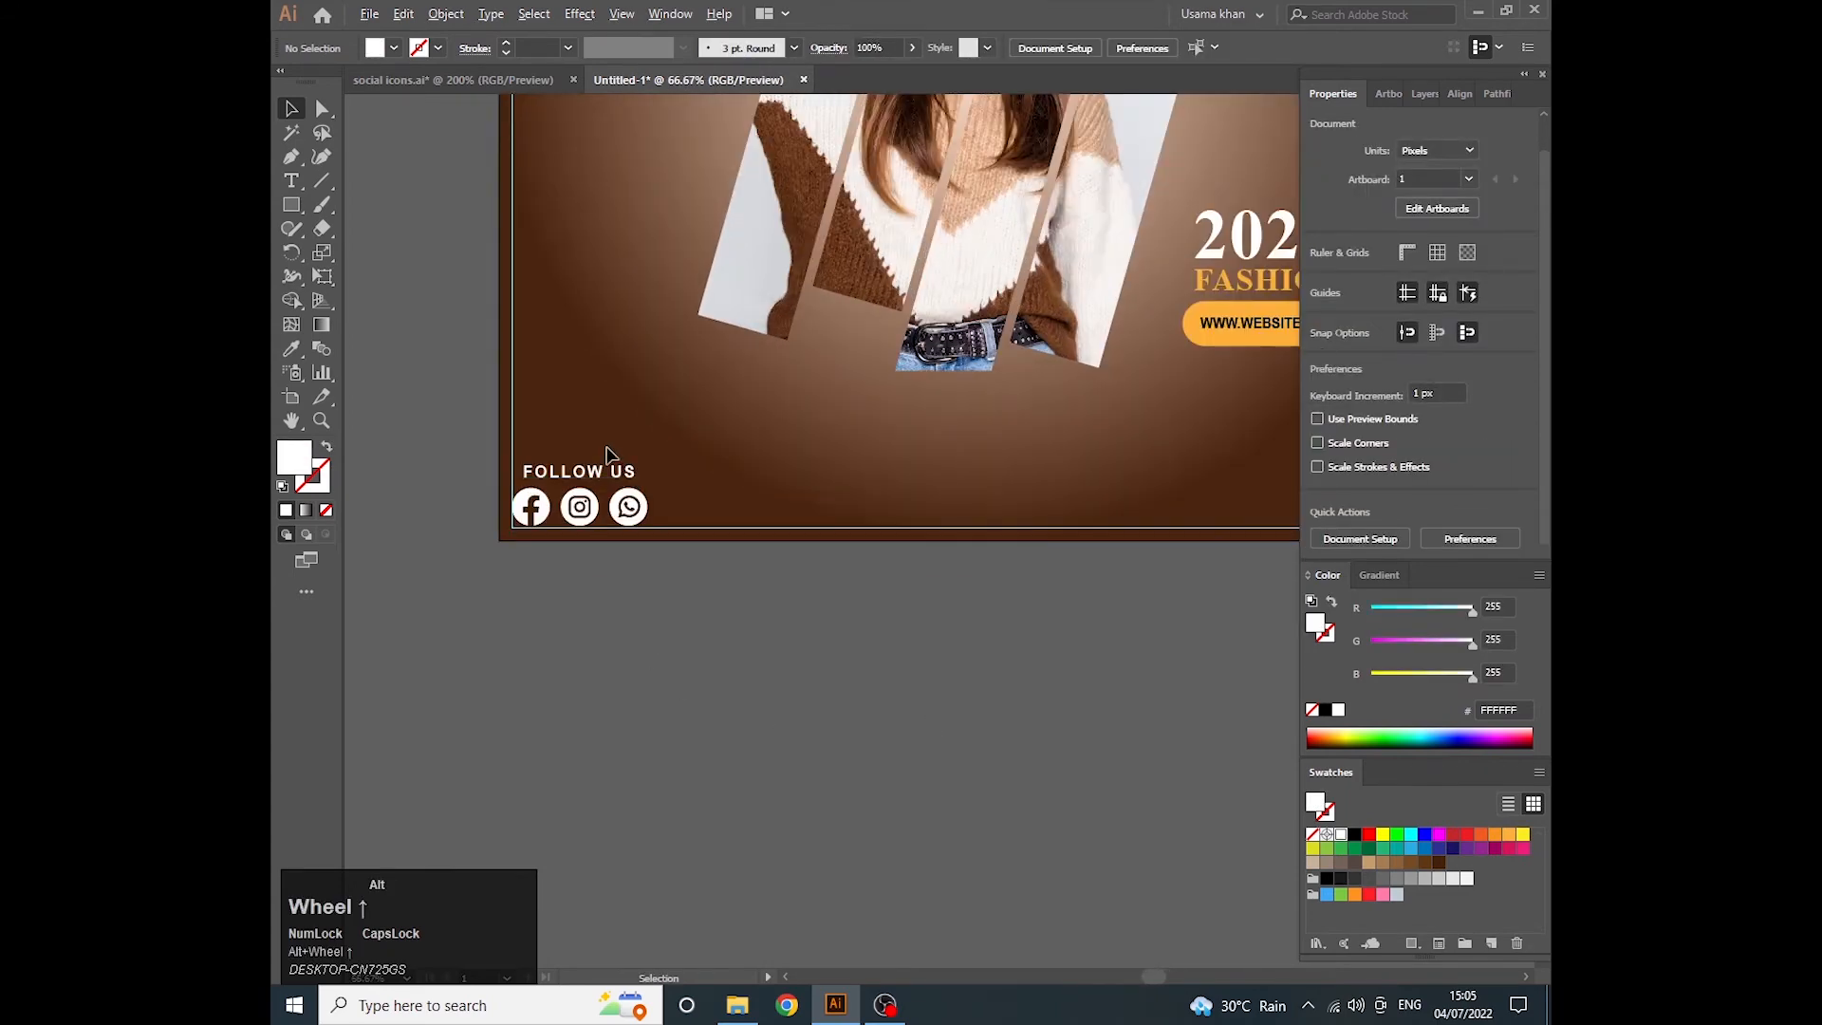
pyautogui.scroll(-1, 612, 456)
pyautogui.moveTo(783, 457); pyautogui.dragTo(692, 439)
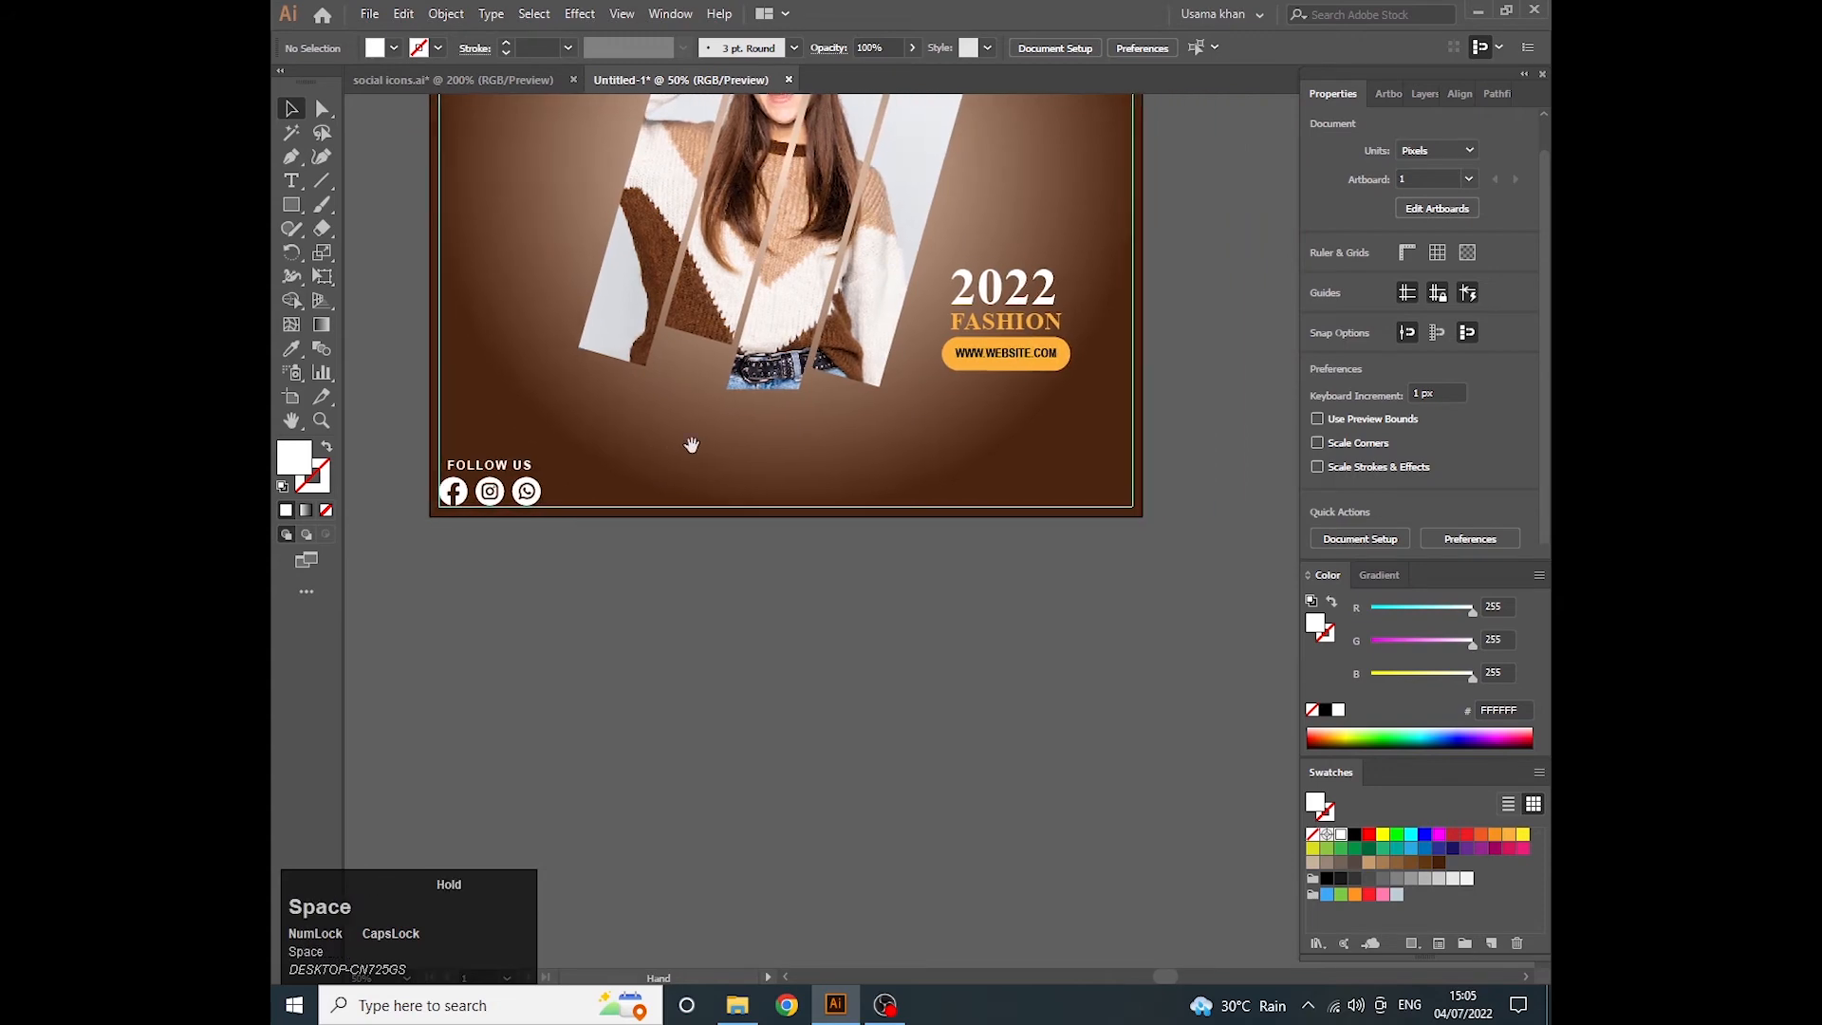
pyautogui.scroll(1, 692, 440)
pyautogui.click(526, 465)
pyautogui.press('i')
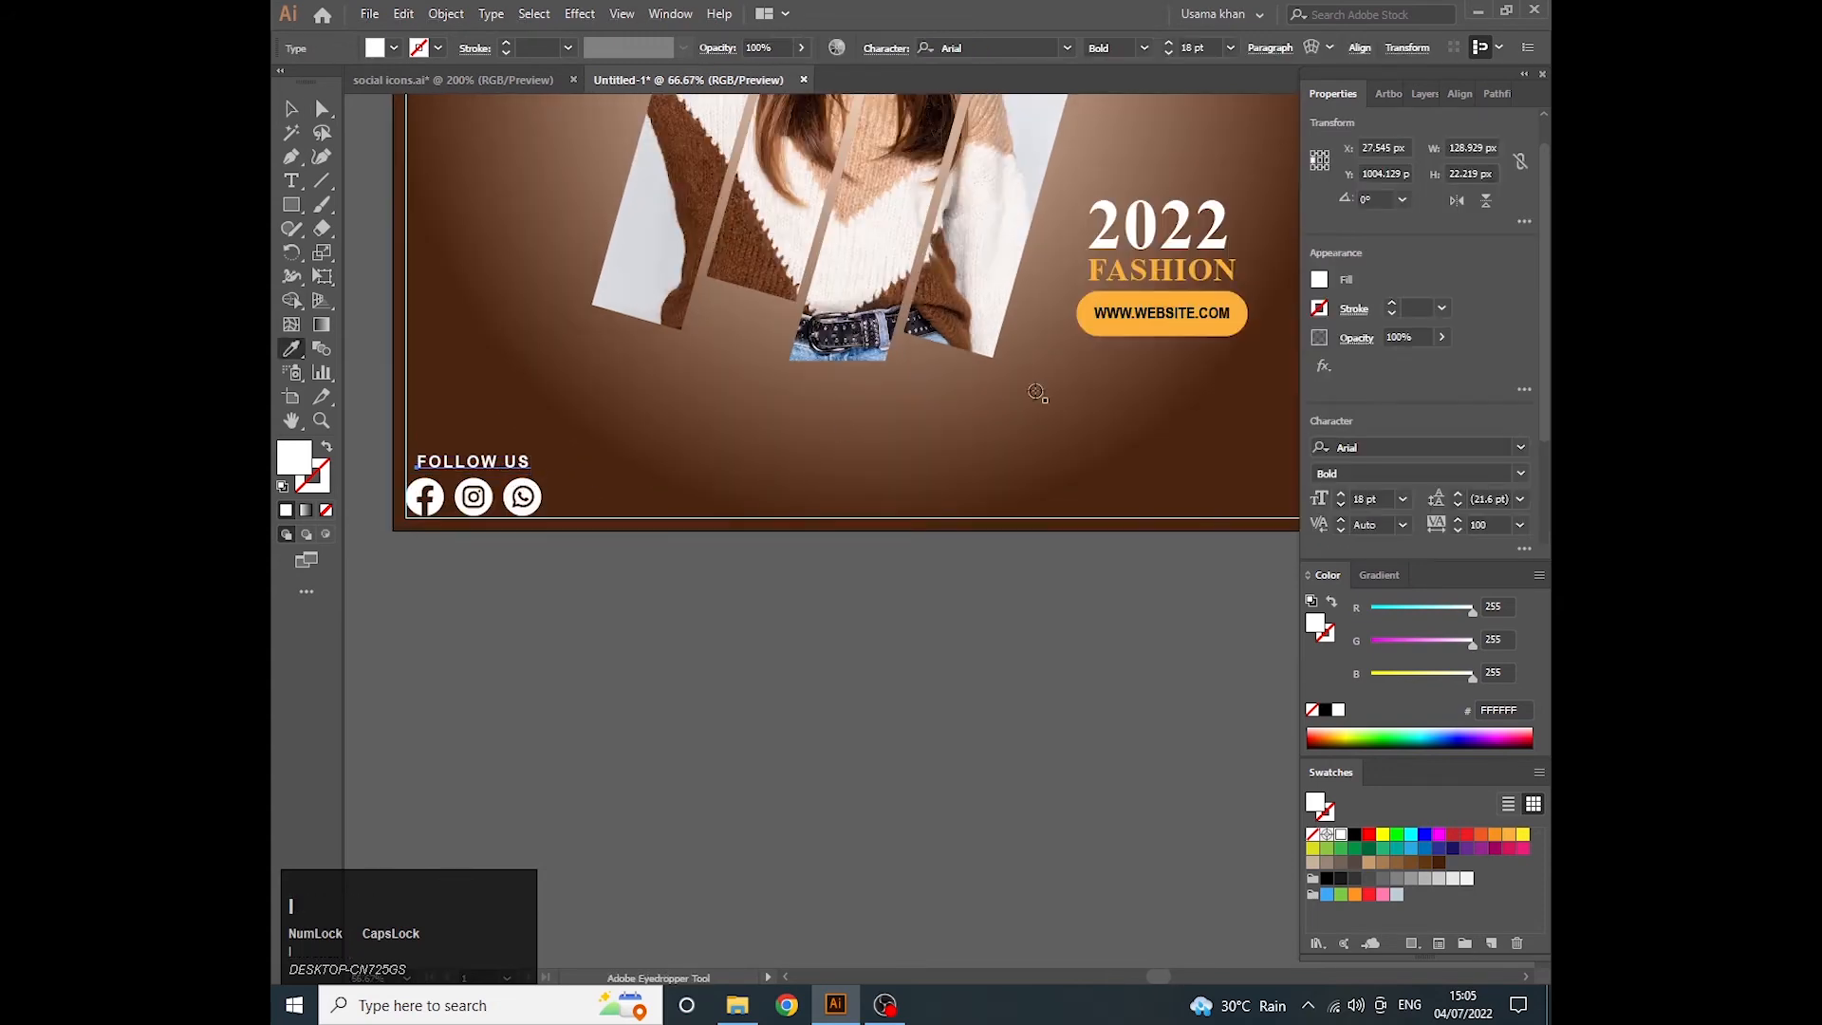
pyautogui.click(1151, 334)
pyautogui.press('v')
pyautogui.click(736, 603)
# - Draw an orange circle over the Facebook icon and scale it to 44 px so it matches the icon's size
pyautogui.scroll(1, 473, 498)
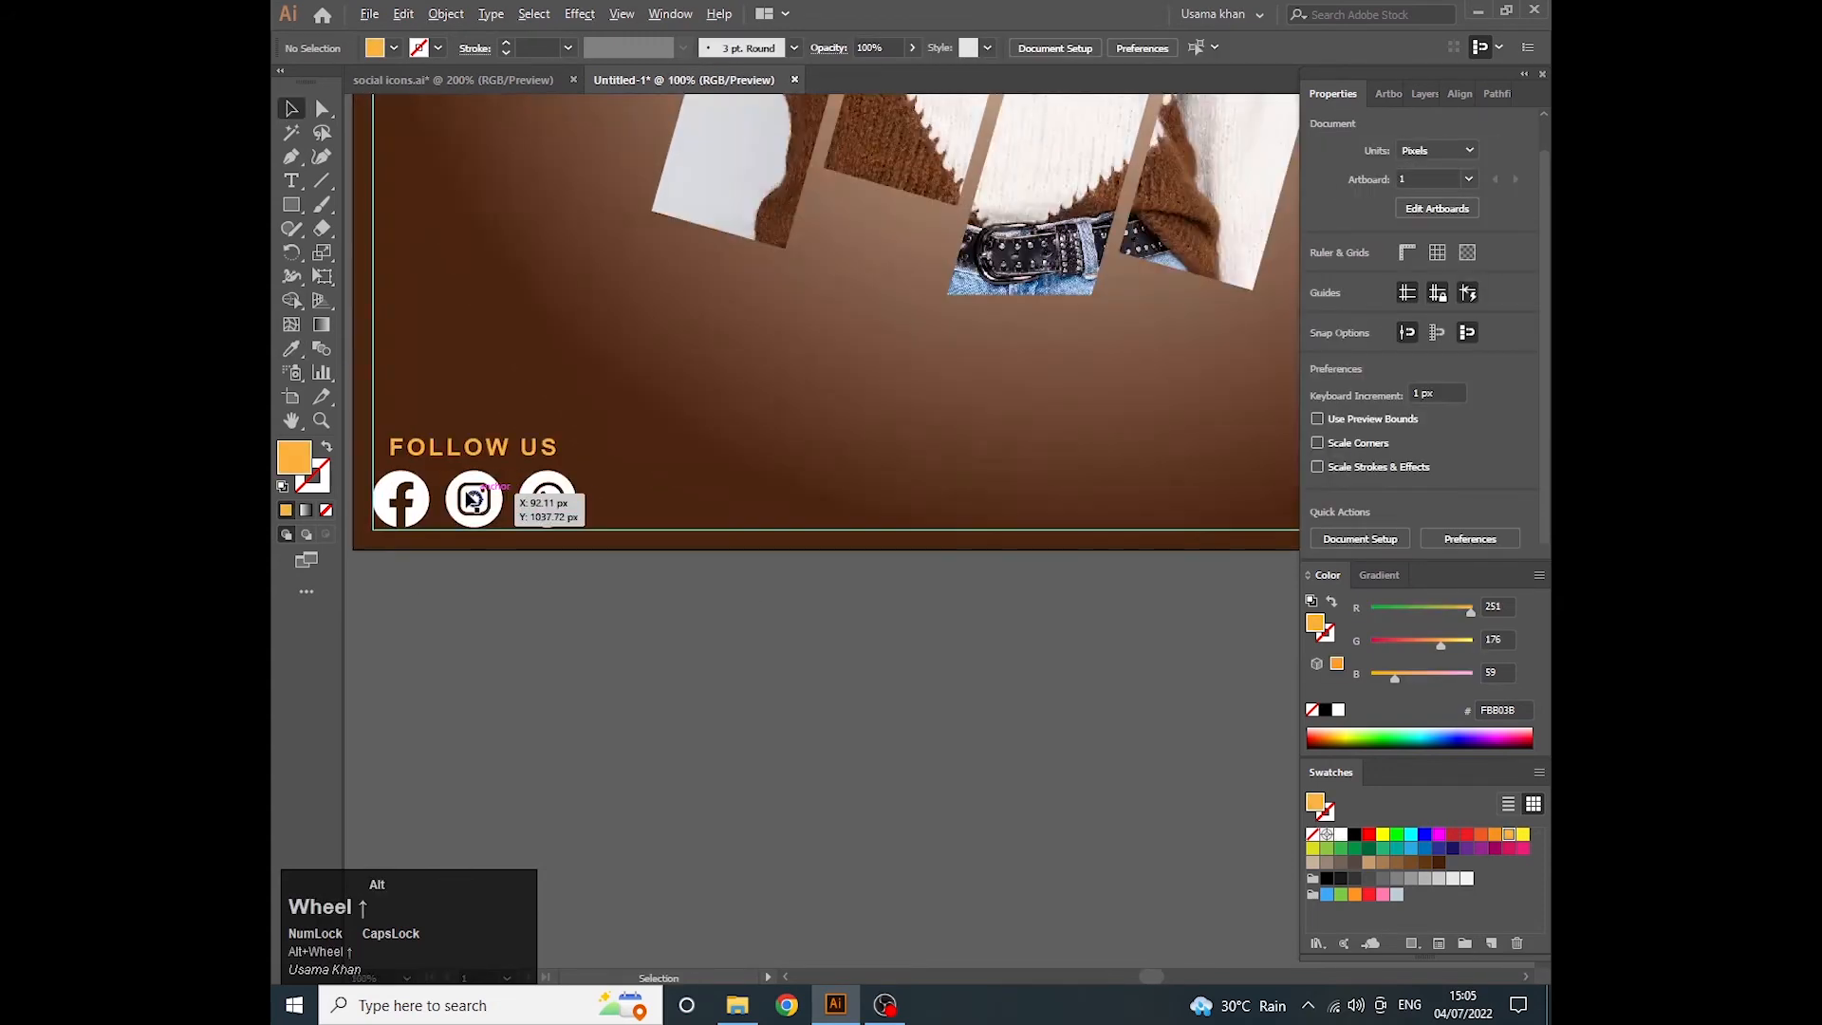
pyautogui.scroll(-1, 473, 499)
pyautogui.moveTo(770, 441); pyautogui.dragTo(683, 443)
pyautogui.scroll(1, 525, 479)
pyautogui.moveTo(392, 517); pyautogui.dragTo(653, 517)
pyautogui.scroll(1, 491, 524)
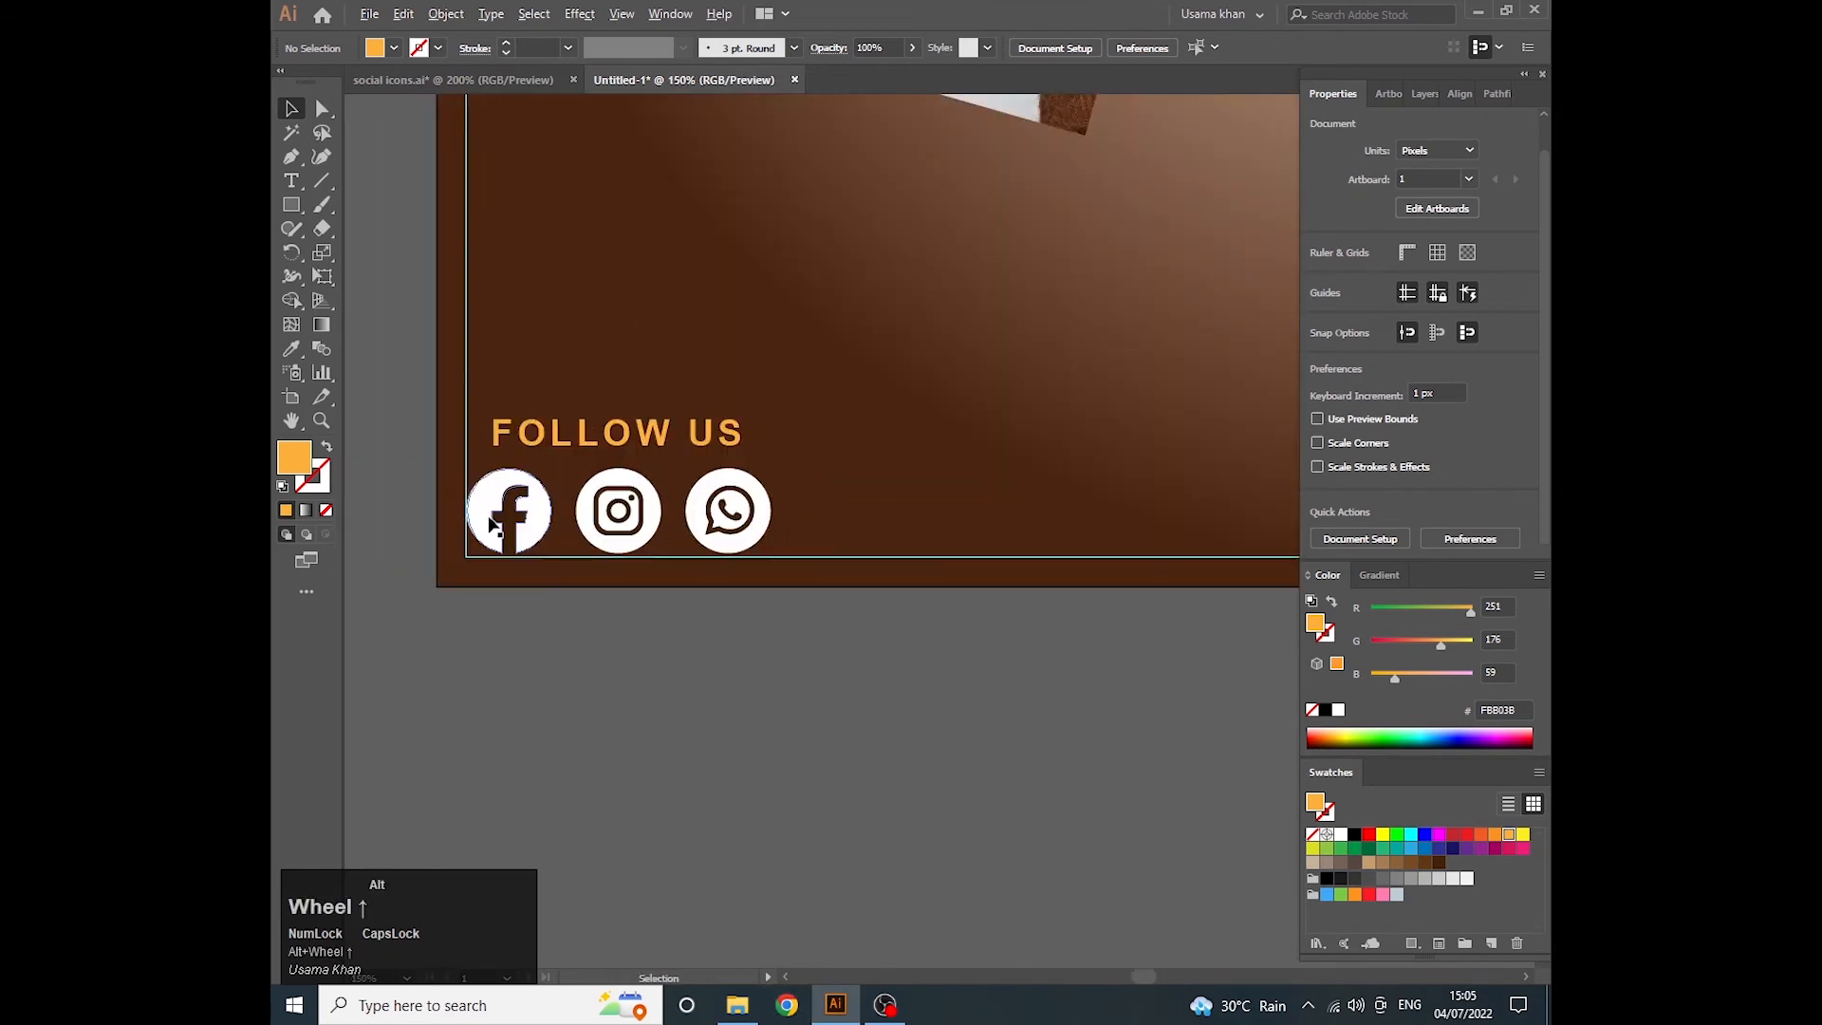
pyautogui.scroll(1, 490, 525)
pyautogui.rightClick(291, 204)
pyautogui.click(379, 252)
pyautogui.scroll(1, 481, 523)
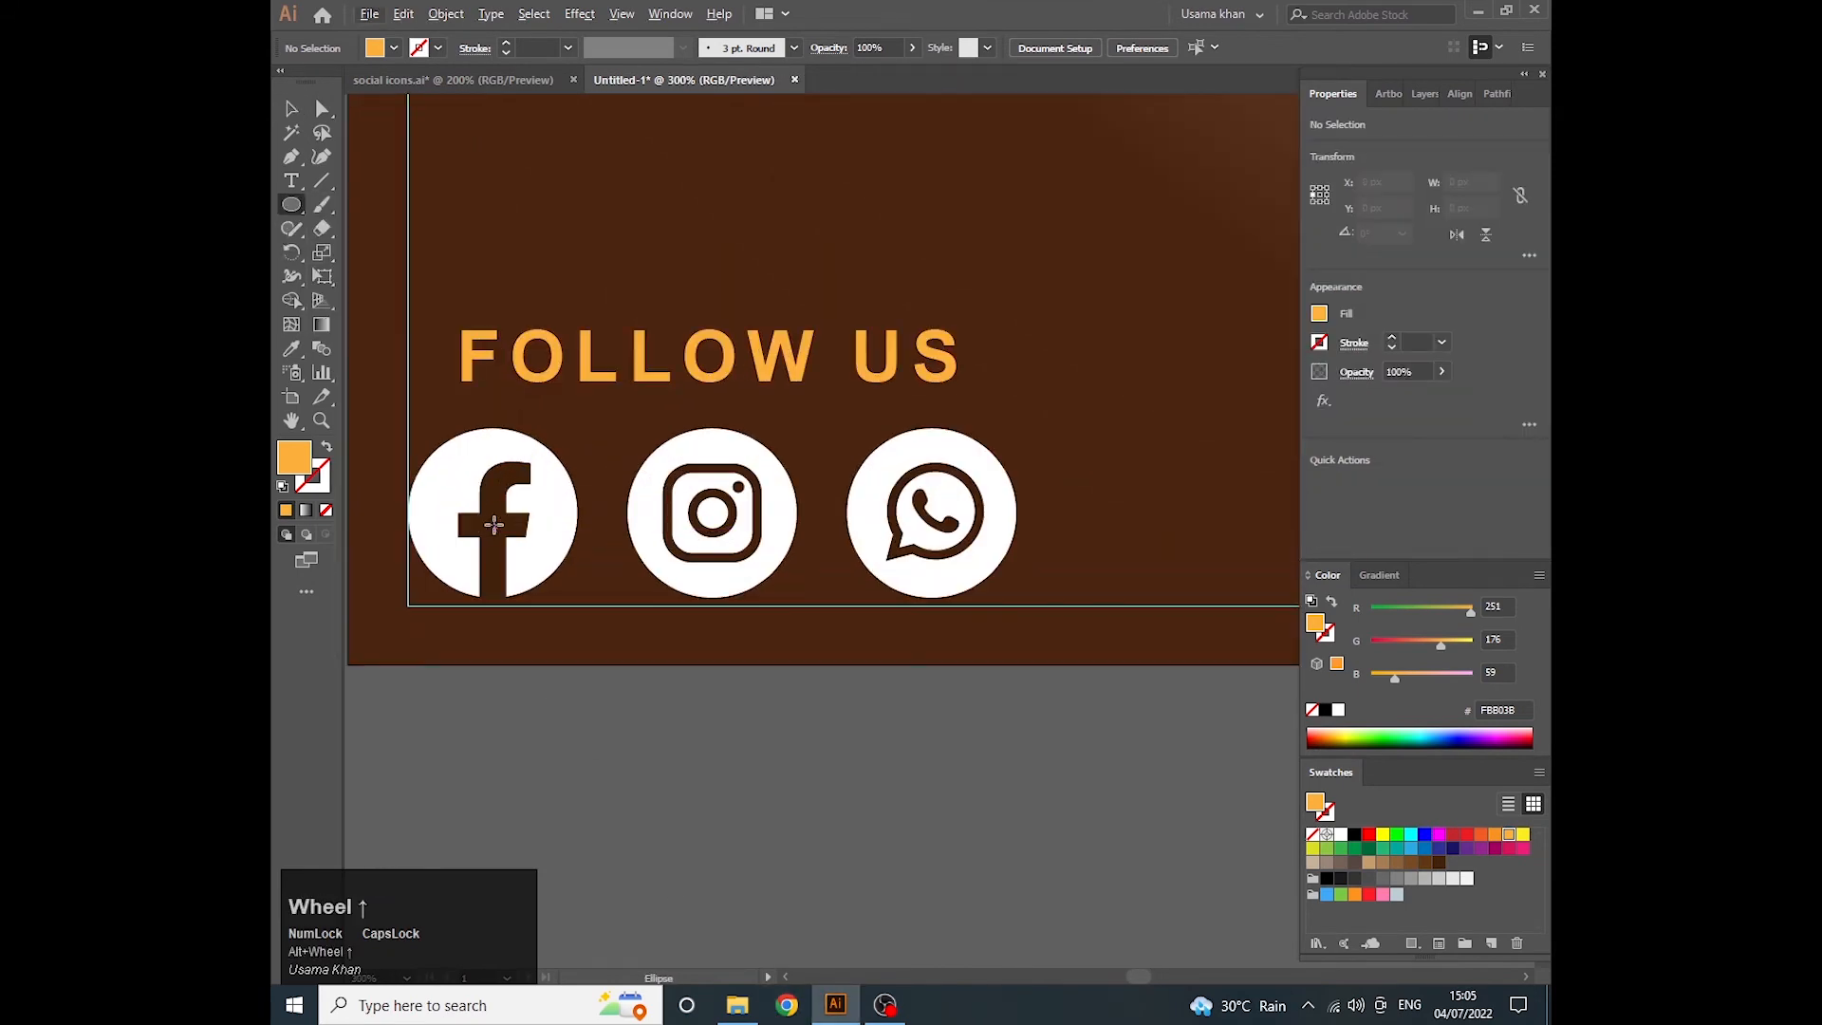
pyautogui.moveTo(496, 529)
pyautogui.mouseDown()
pyautogui.moveTo(558, 610)
pyautogui.moveTo(503, 521)
pyautogui.mouseUp()
pyautogui.press('v')
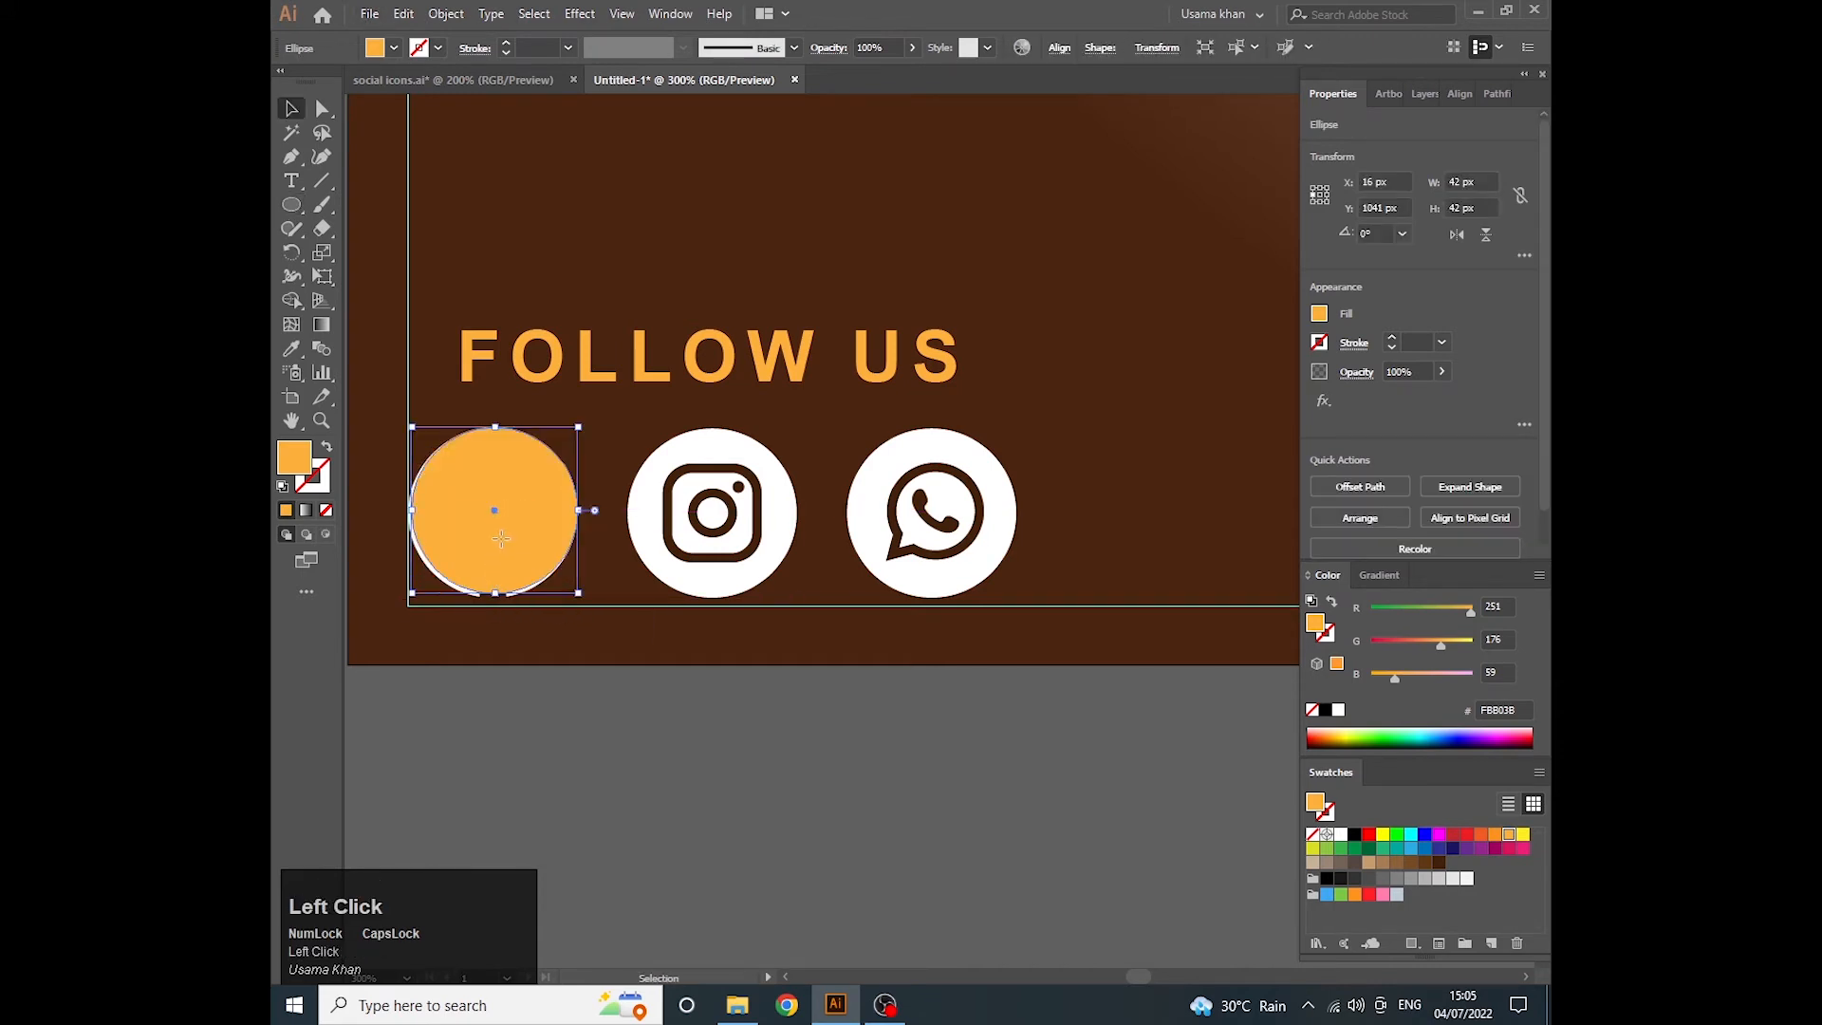
pyautogui.moveTo(536, 589); pyautogui.dragTo(582, 598)
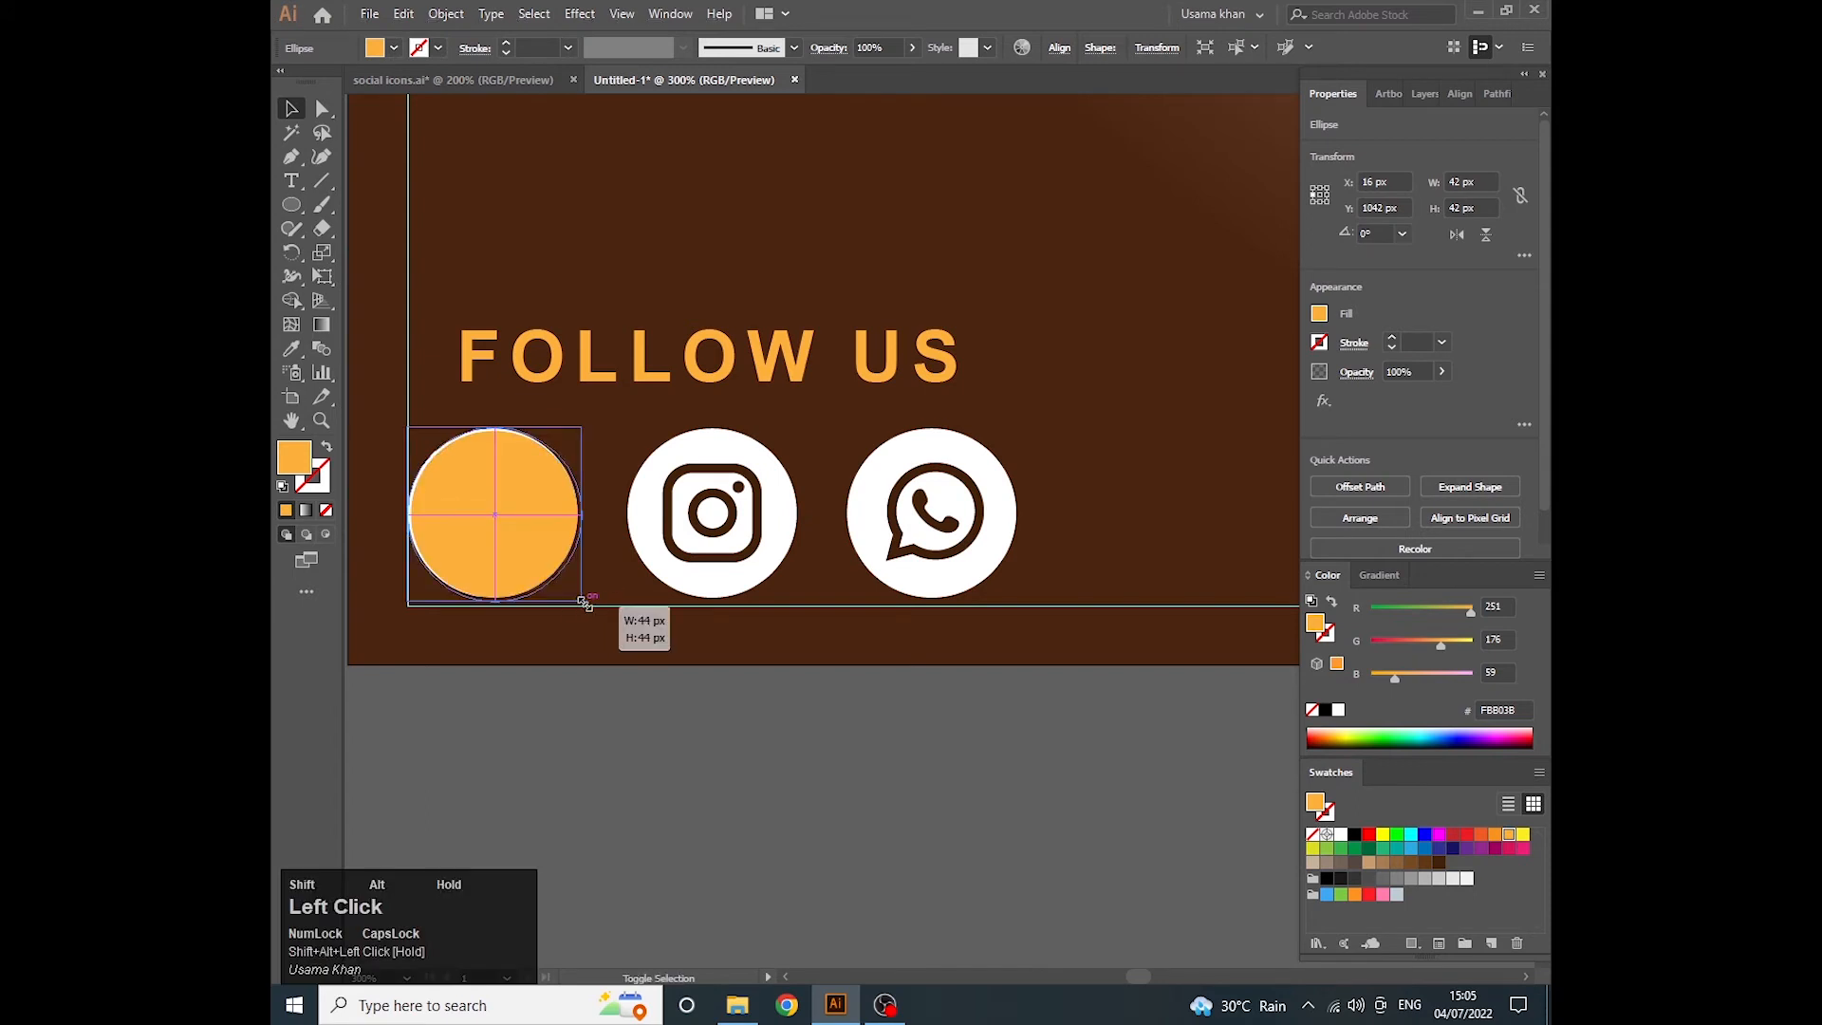
# - Move the orange circle along the poster's lower edge to below the website button
pyautogui.scroll(-3, 582, 597)
pyautogui.scroll(-2, 414, 551)
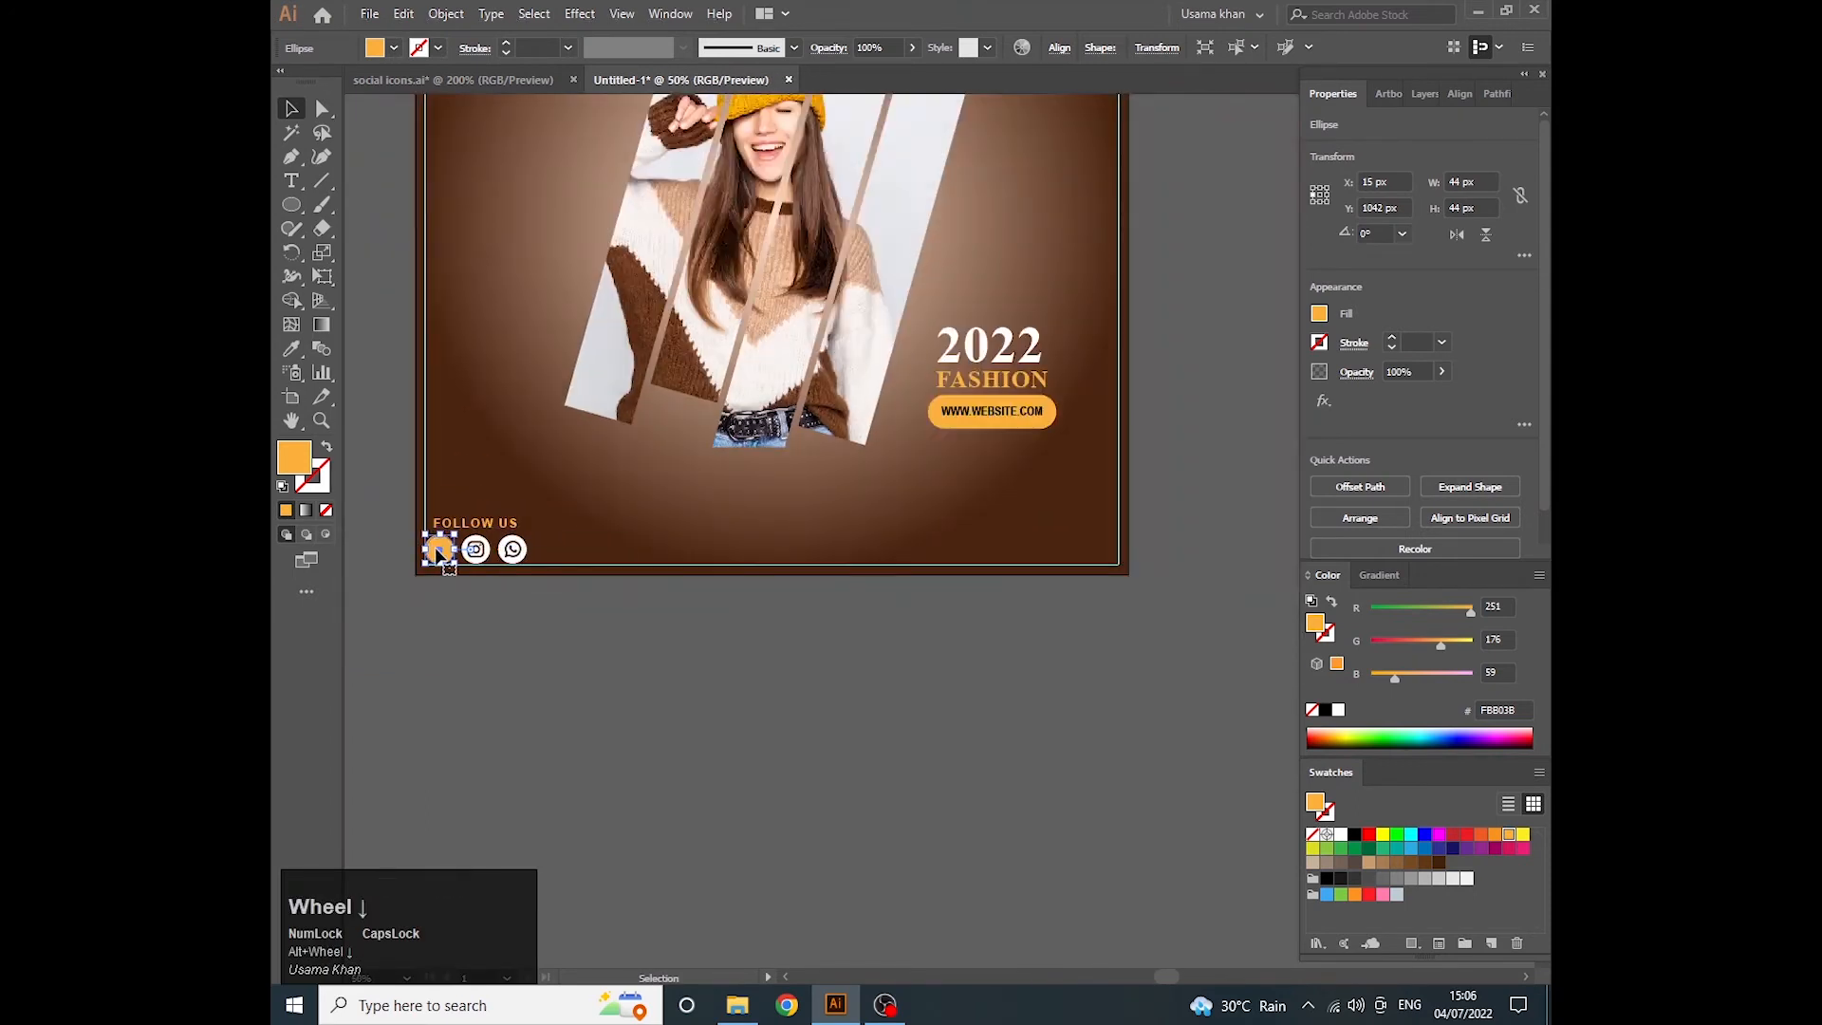
pyautogui.moveTo(439, 549); pyautogui.dragTo(915, 548)
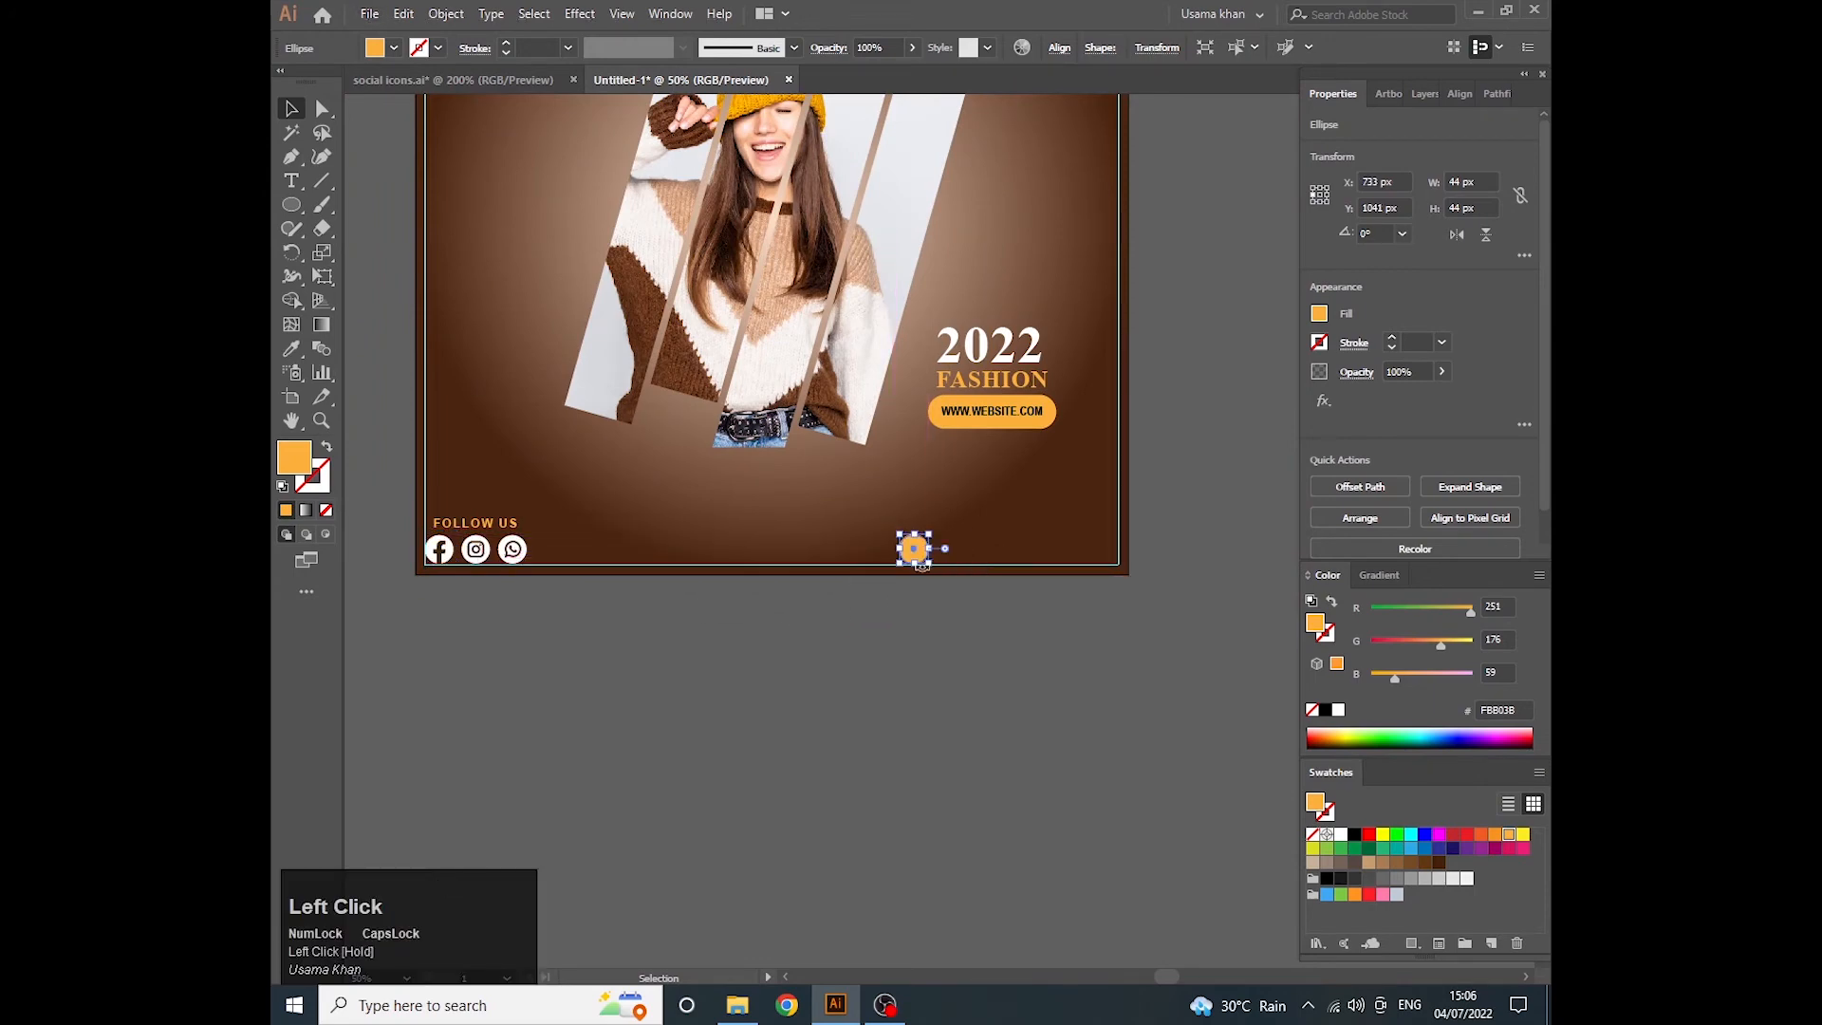
pyautogui.scroll(2, 915, 549)
# - Place the phone-call image from the Downloads folder on the poster and embed it
pyautogui.click(738, 1006)
pyautogui.scroll(4, 796, 571)
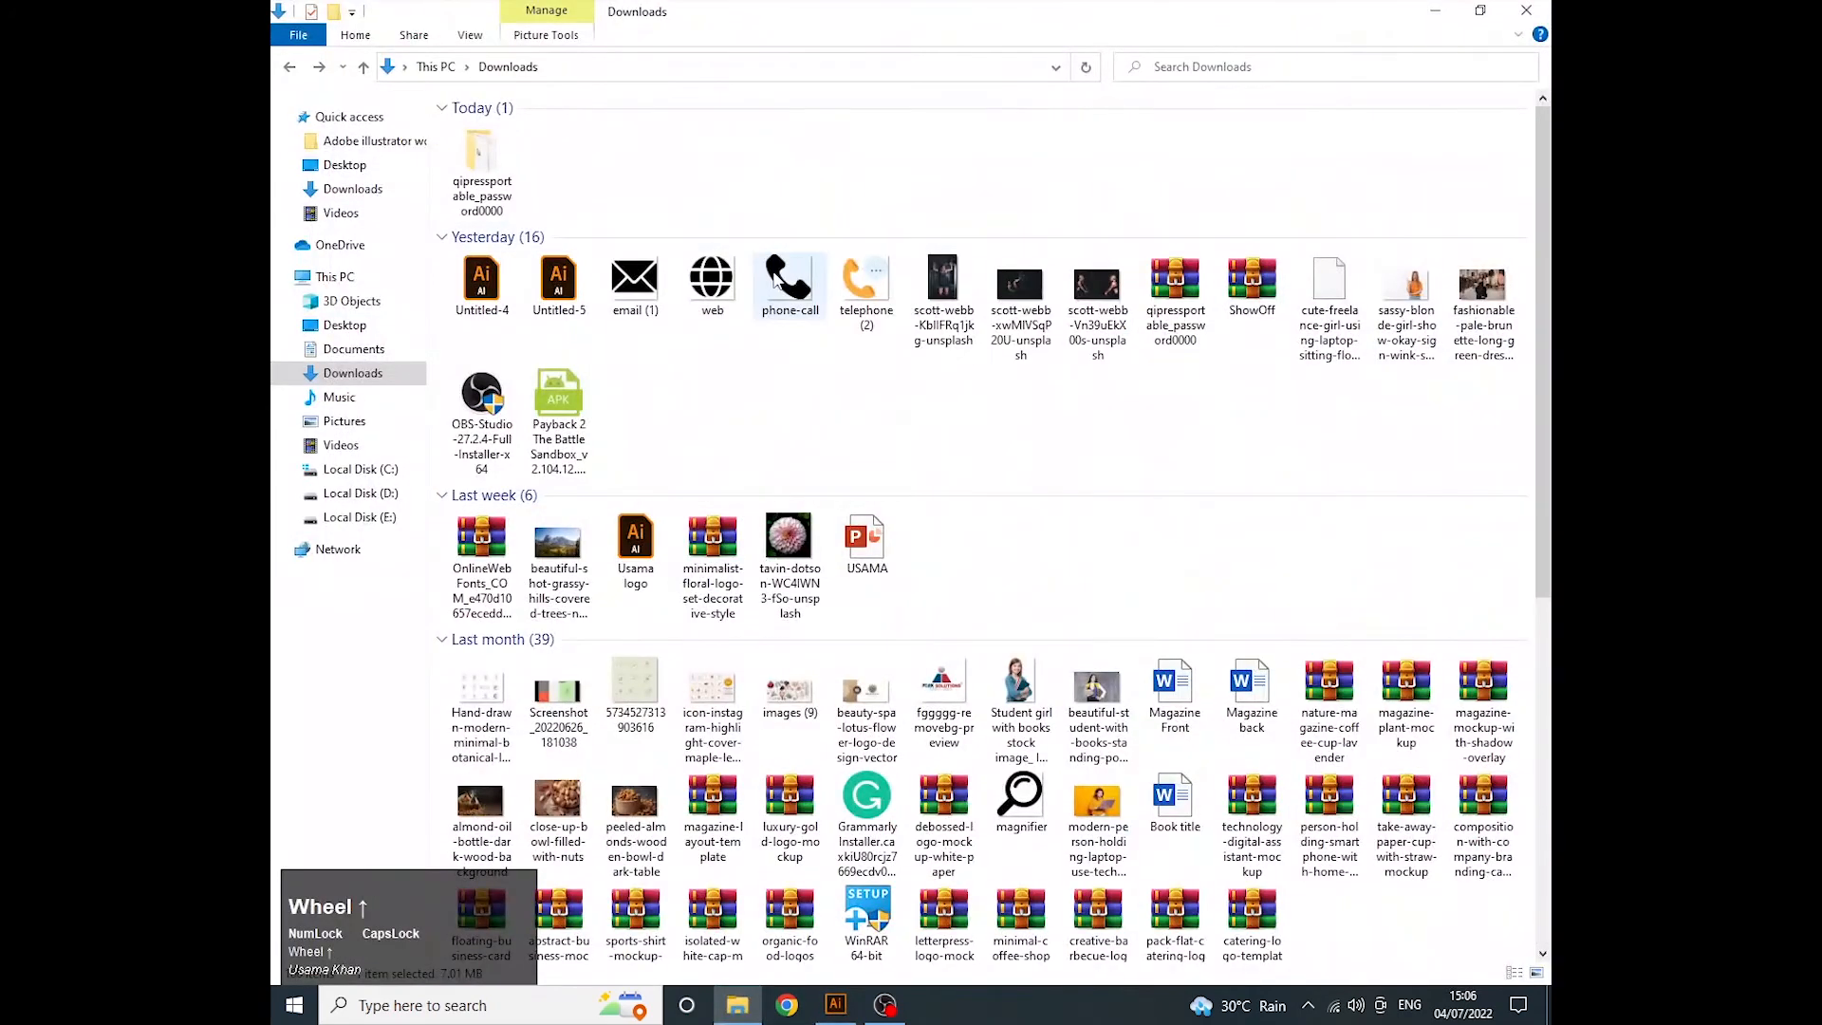
pyautogui.moveTo(792, 286); pyautogui.dragTo(870, 623)
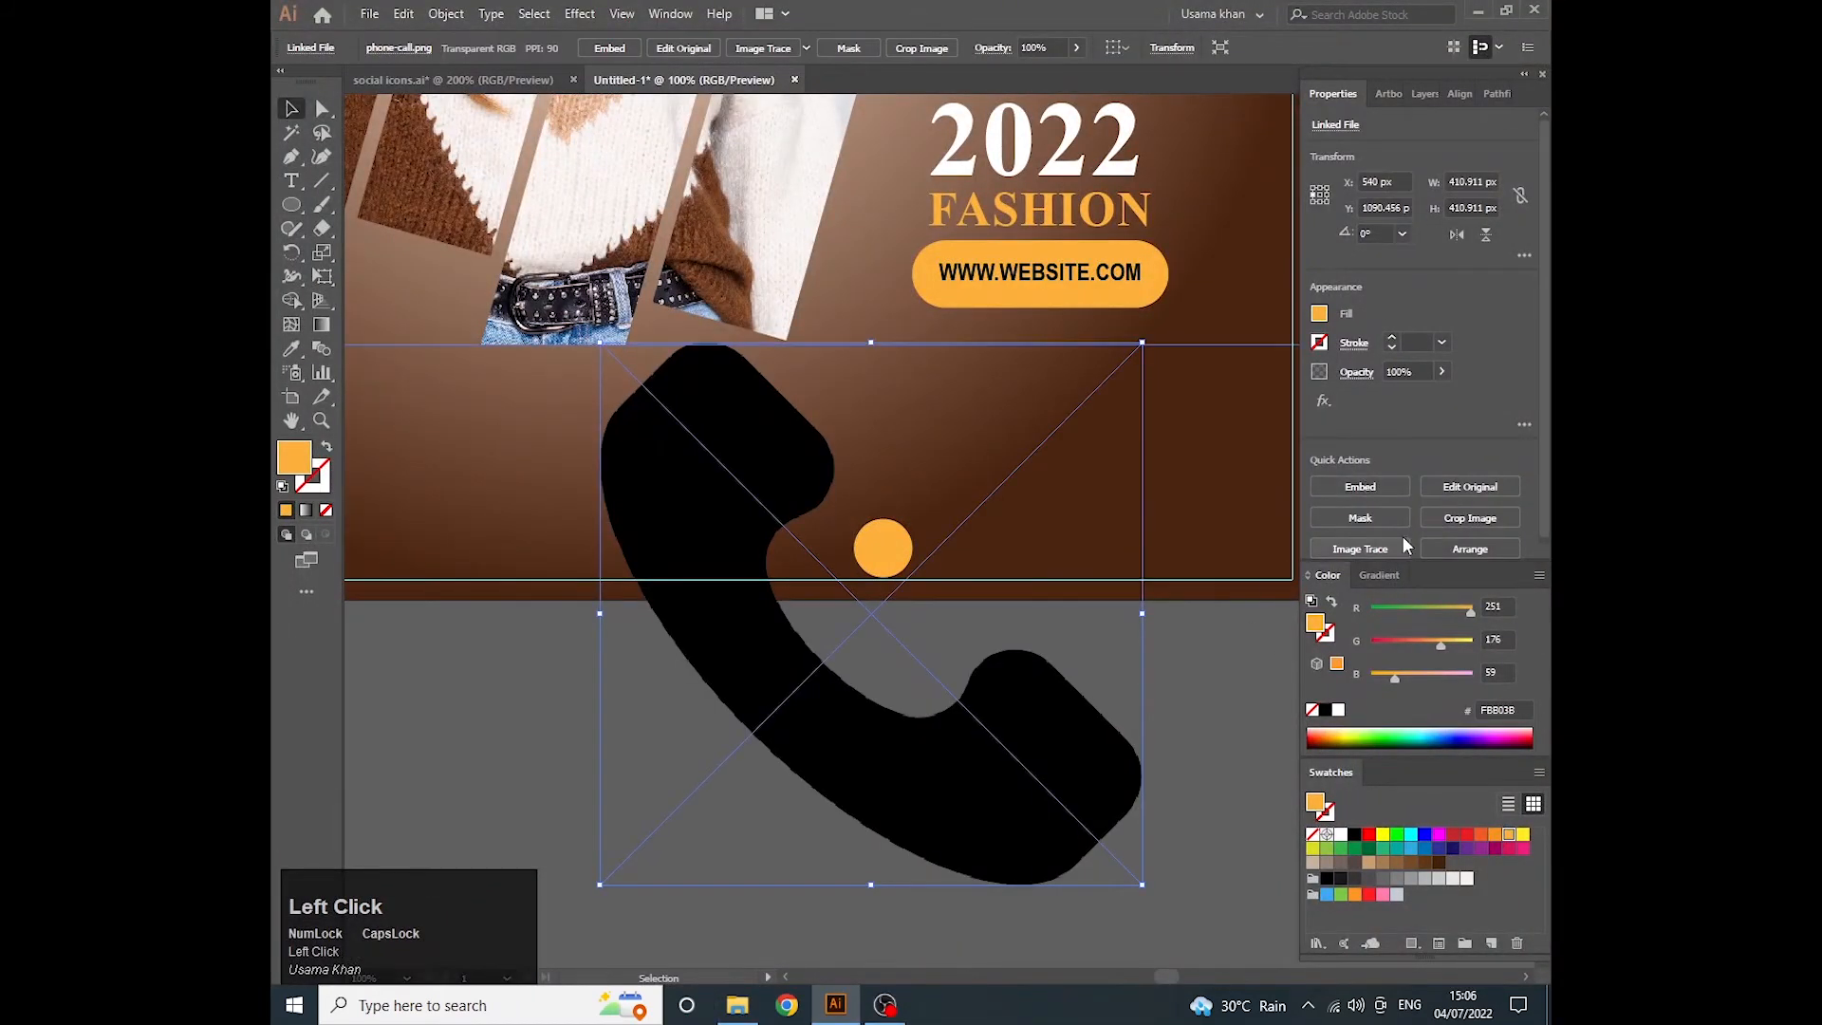
pyautogui.click(1360, 486)
# - Scale the phone image down to about 39 px, tilt it, and fit it inside the orange circle
pyautogui.moveTo(1141, 885); pyautogui.dragTo(857, 574)
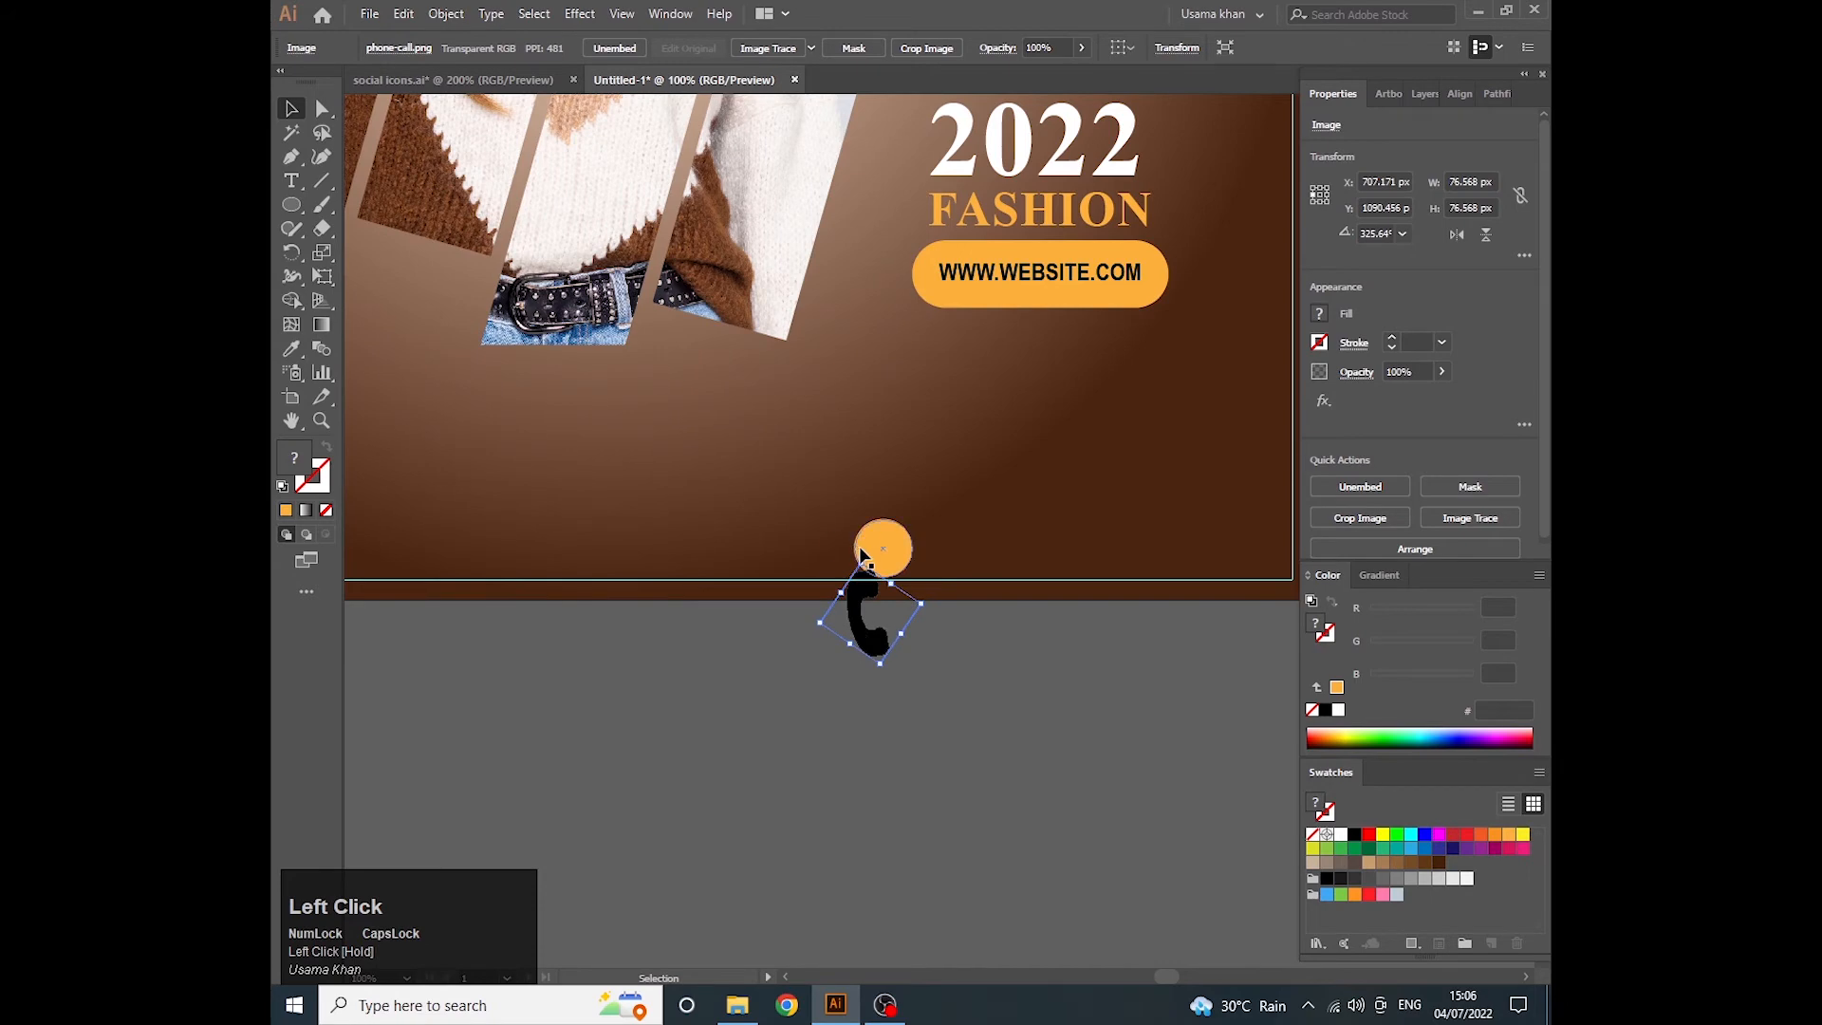
pyautogui.moveTo(849, 558); pyautogui.dragTo(846, 561)
pyautogui.moveTo(891, 660); pyautogui.dragTo(884, 643)
pyautogui.moveTo(875, 619); pyautogui.dragTo(888, 575)
pyautogui.scroll(2, 890, 575)
pyautogui.scroll(2, 892, 582)
pyautogui.moveTo(901, 655); pyautogui.dragTo(903, 586)
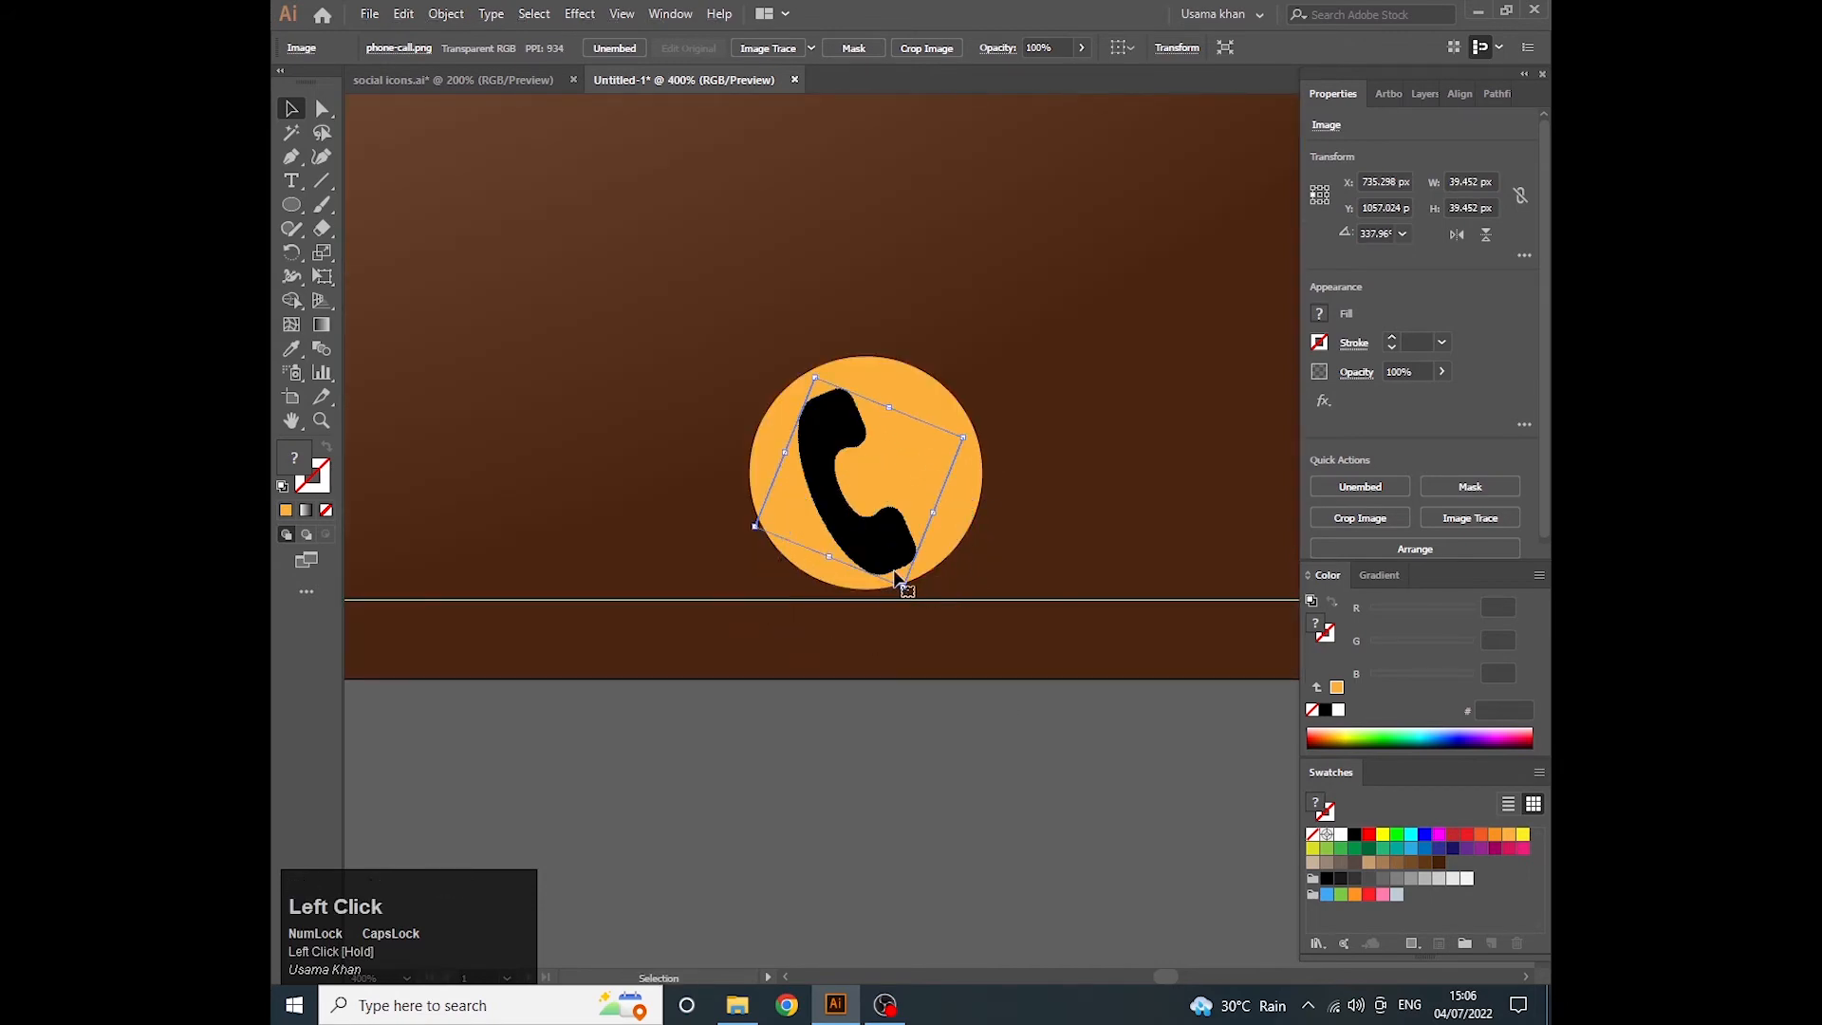
# - Align the phone image and the orange circle by their horizontal and vertical centers
pyautogui.keyDown('shift'); pyautogui.click(951, 541); pyautogui.keyUp('shift')
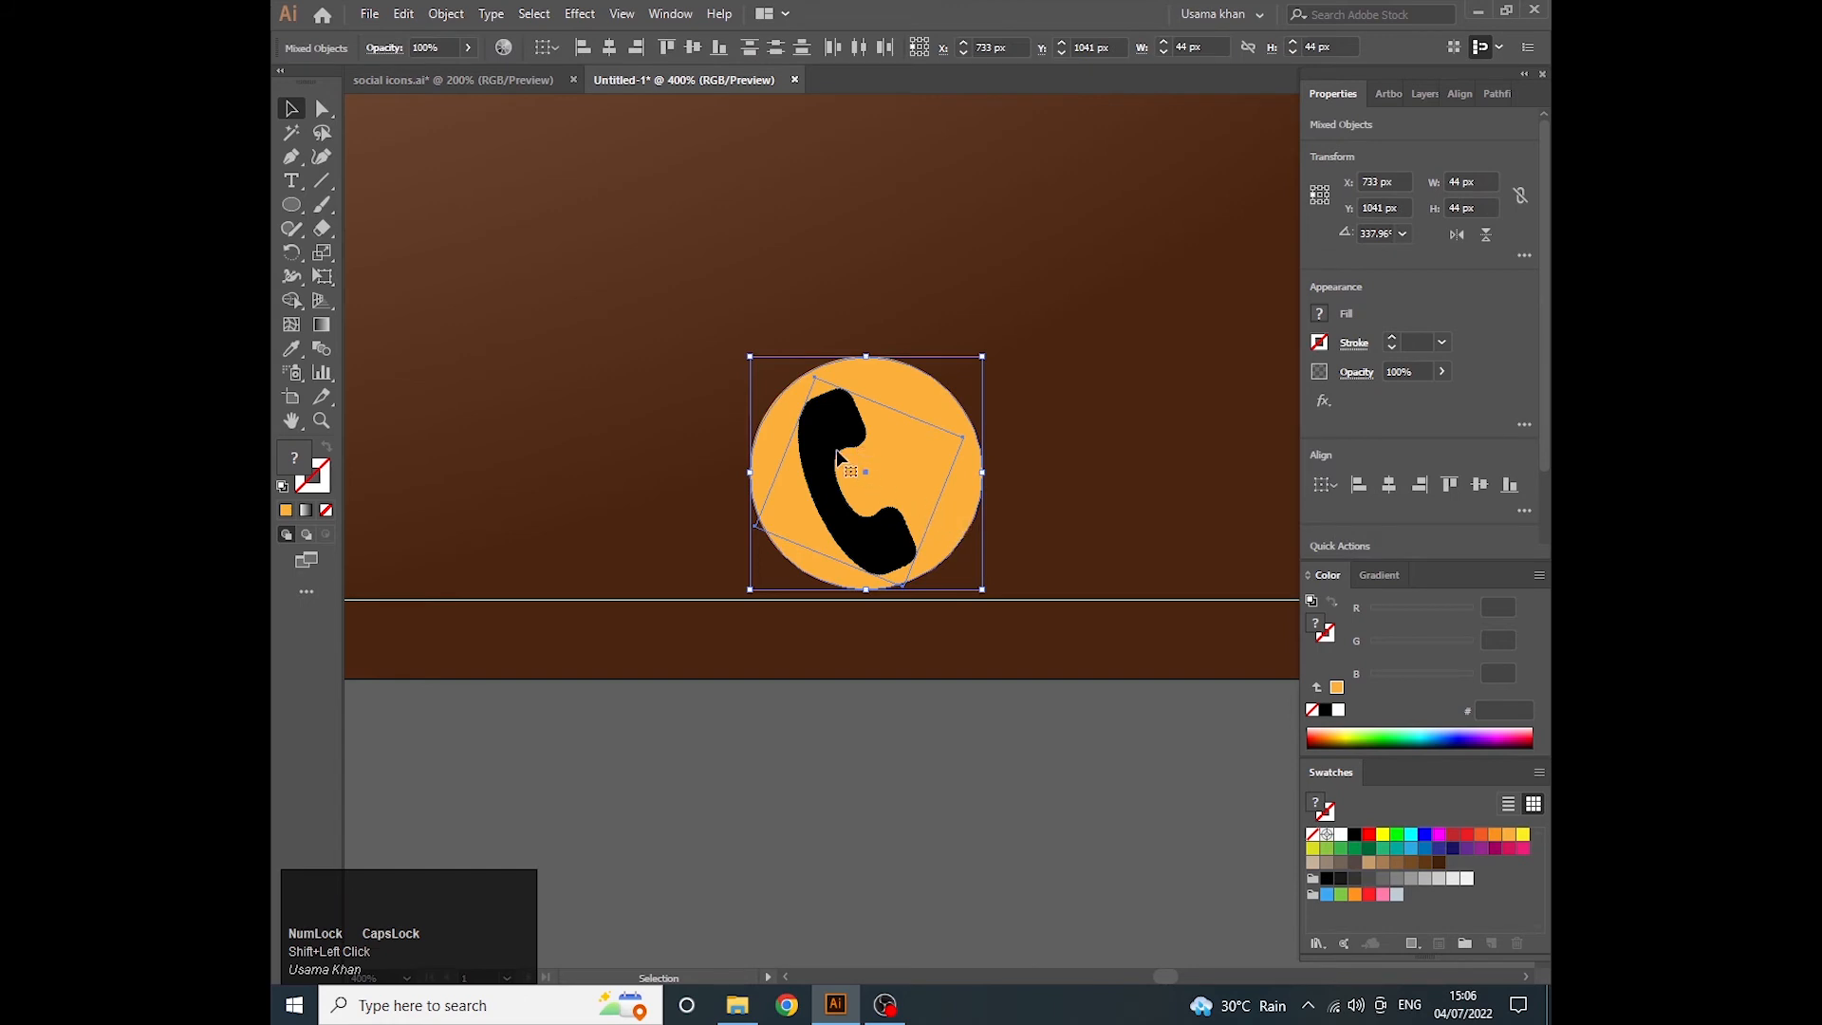
pyautogui.click(967, 494)
pyautogui.click(1389, 485)
pyautogui.click(1480, 485)
pyautogui.click(1091, 498)
# - Duplicate the FOLLOW US text and place the copy beside the phone icon
pyautogui.scroll(-4, 926, 500)
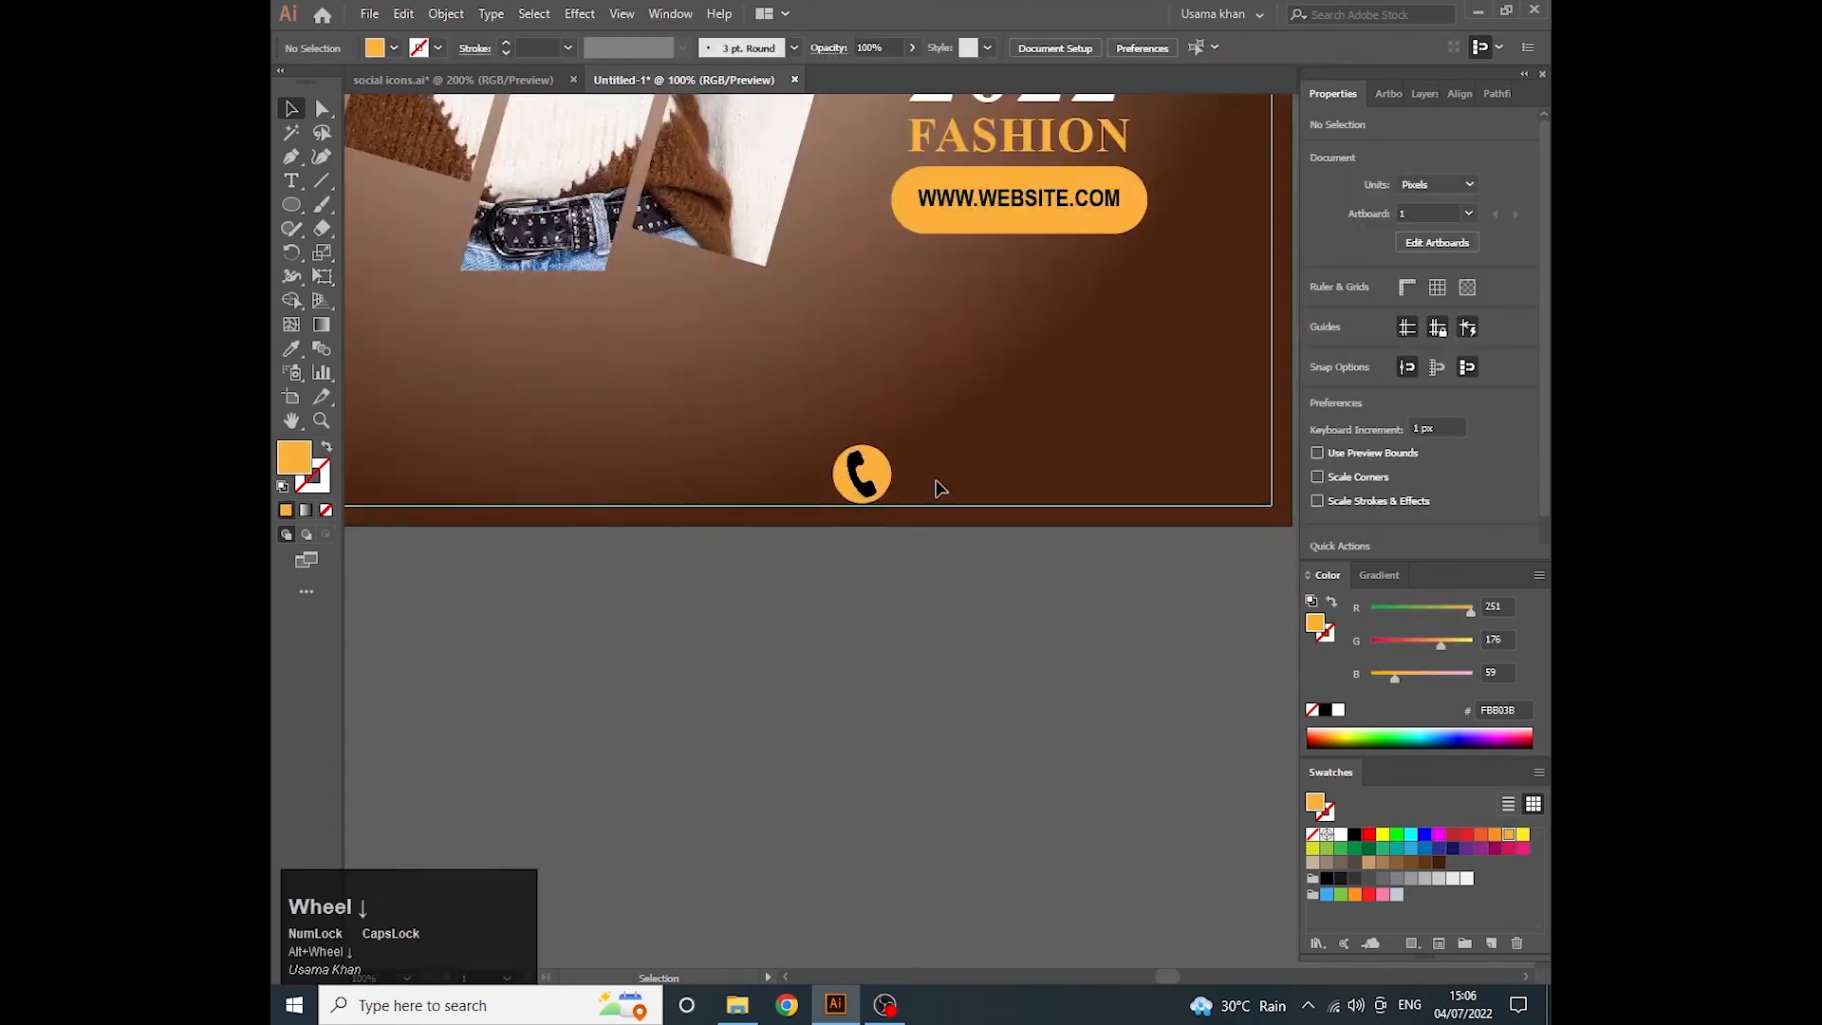
pyautogui.moveTo(856, 503); pyautogui.dragTo(784, 503)
pyautogui.scroll(-3, 755, 319)
pyautogui.click(513, 370)
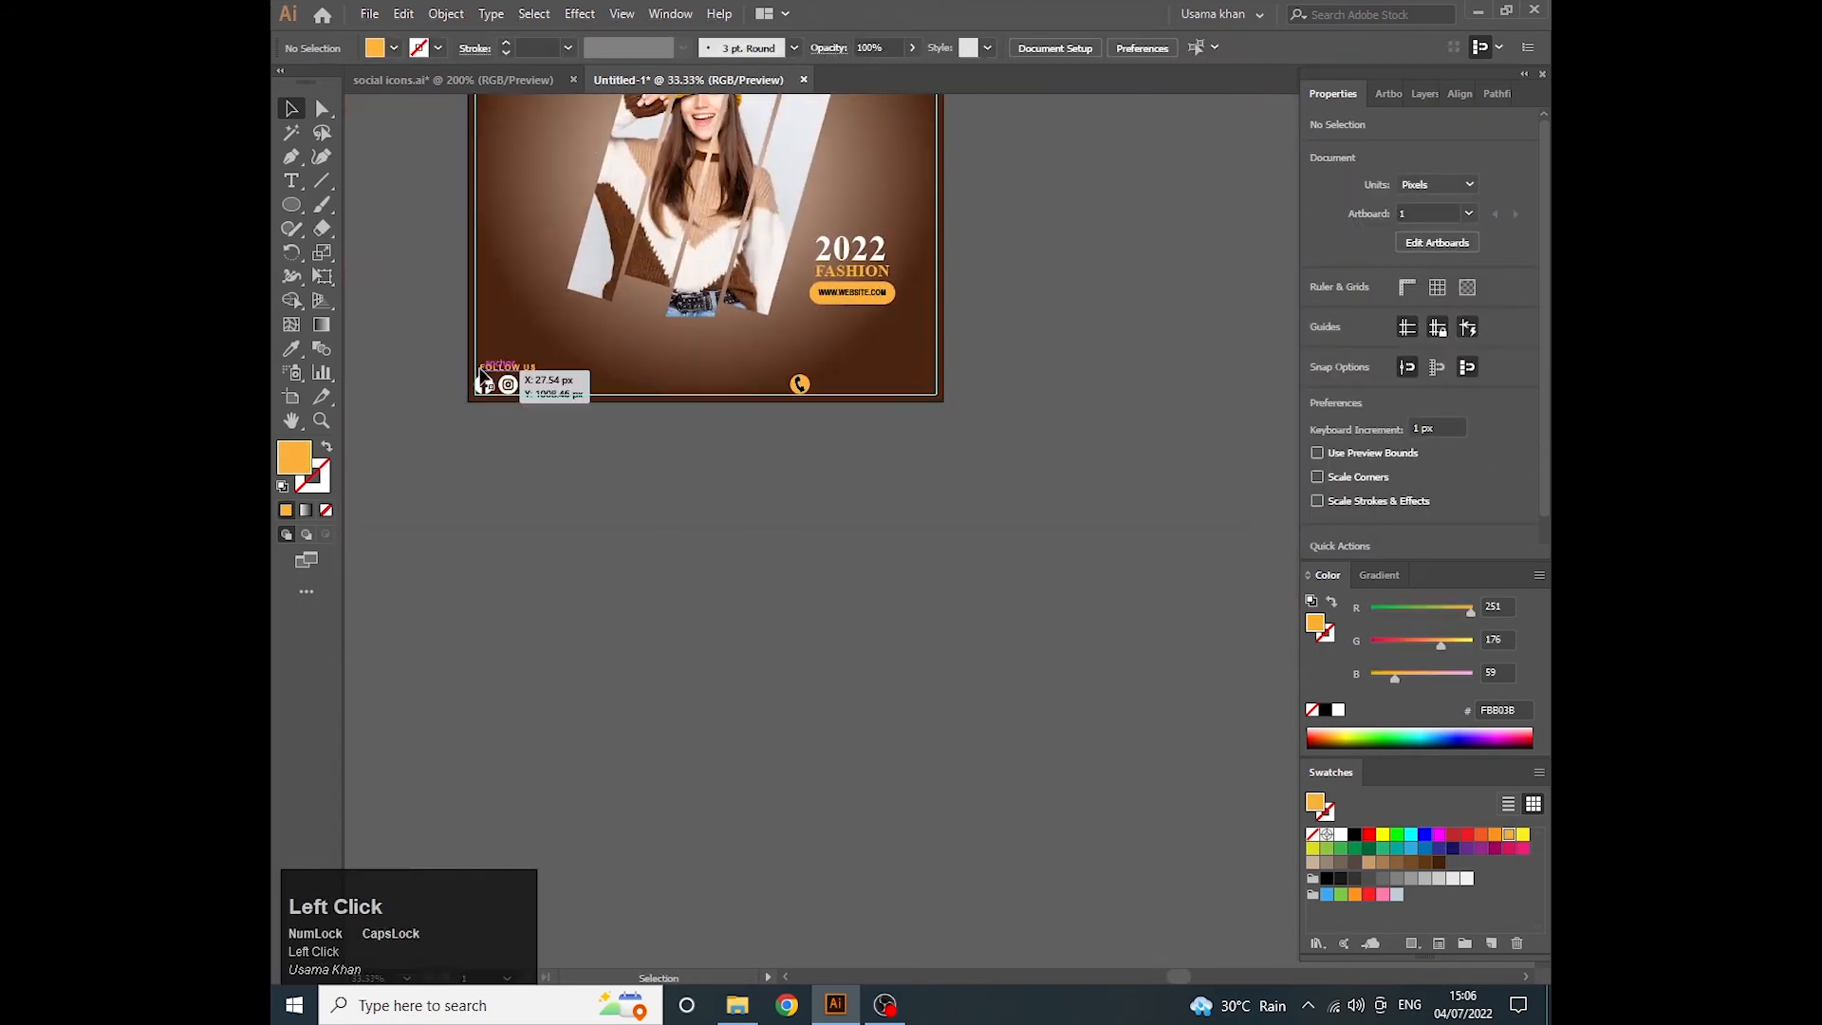
pyautogui.moveTo(513, 370); pyautogui.dragTo(862, 391)
# - Replace the copied text with the contact phone number and set its font size to 24 pt
pyautogui.scroll(4, 862, 391)
pyautogui.doubleClick(902, 379)
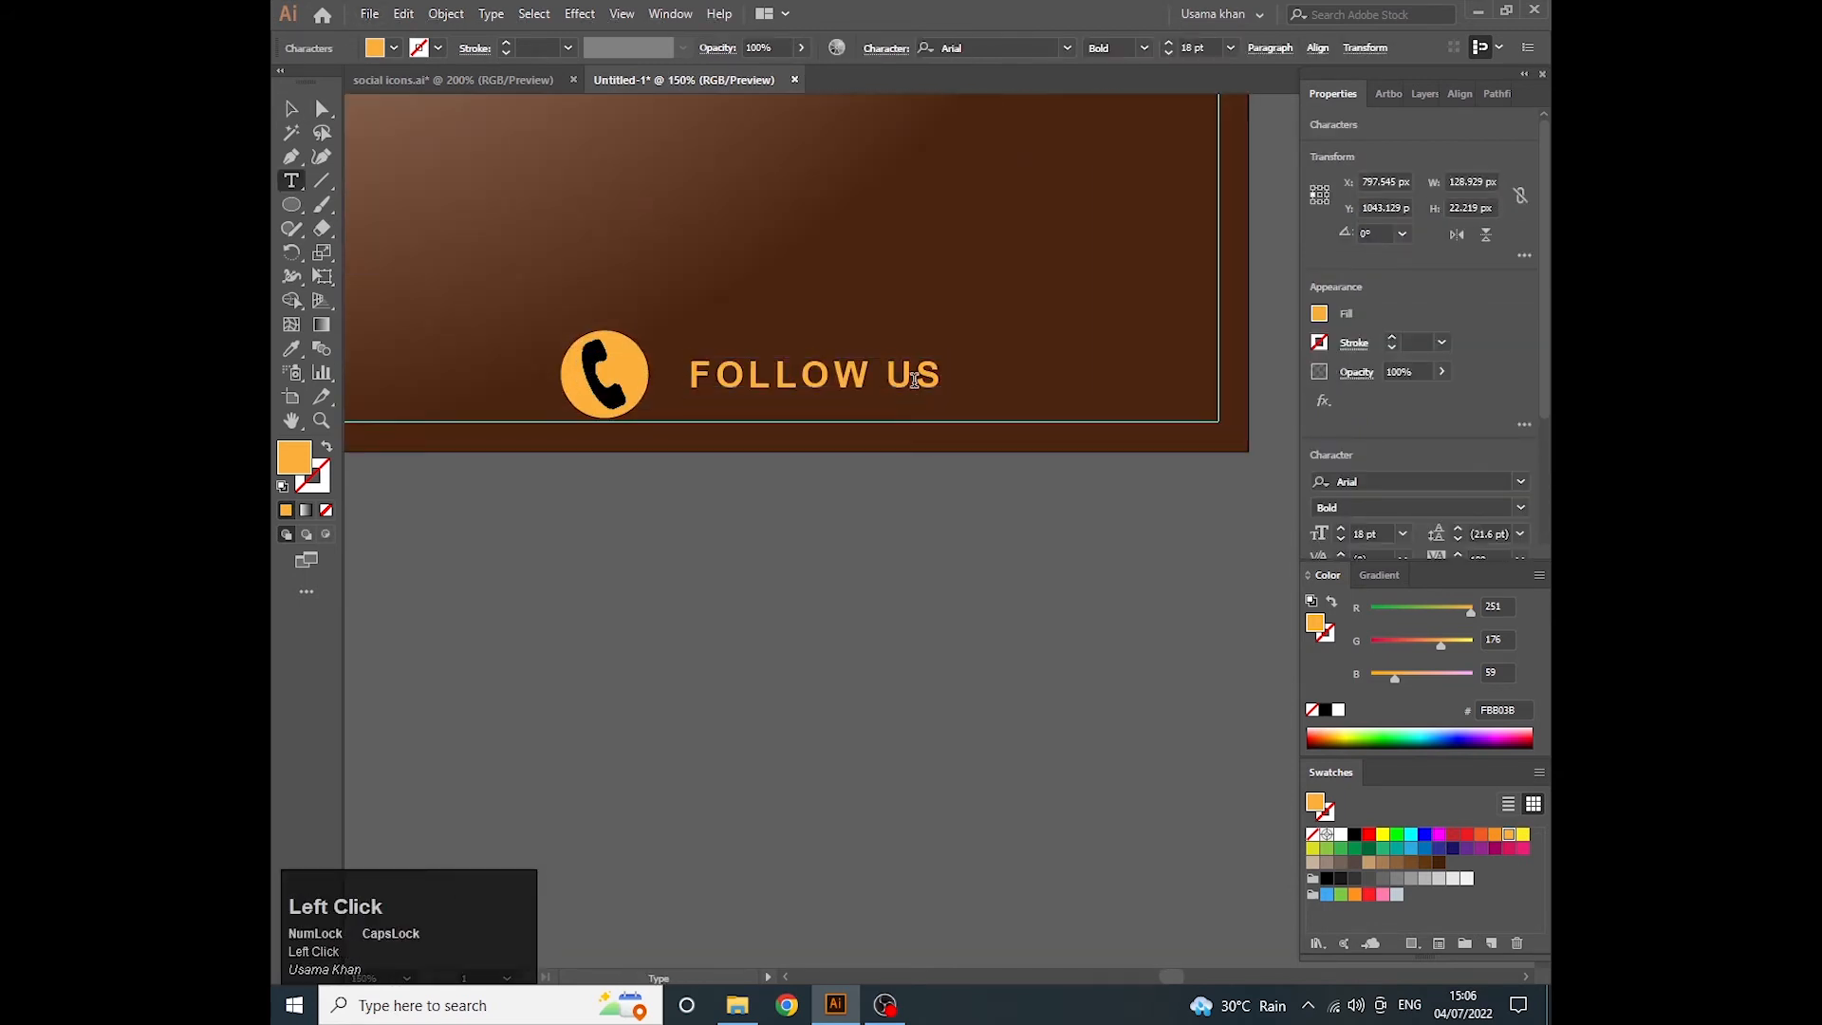
pyautogui.doubleClick(913, 375)
pyautogui.press('BackSpace')
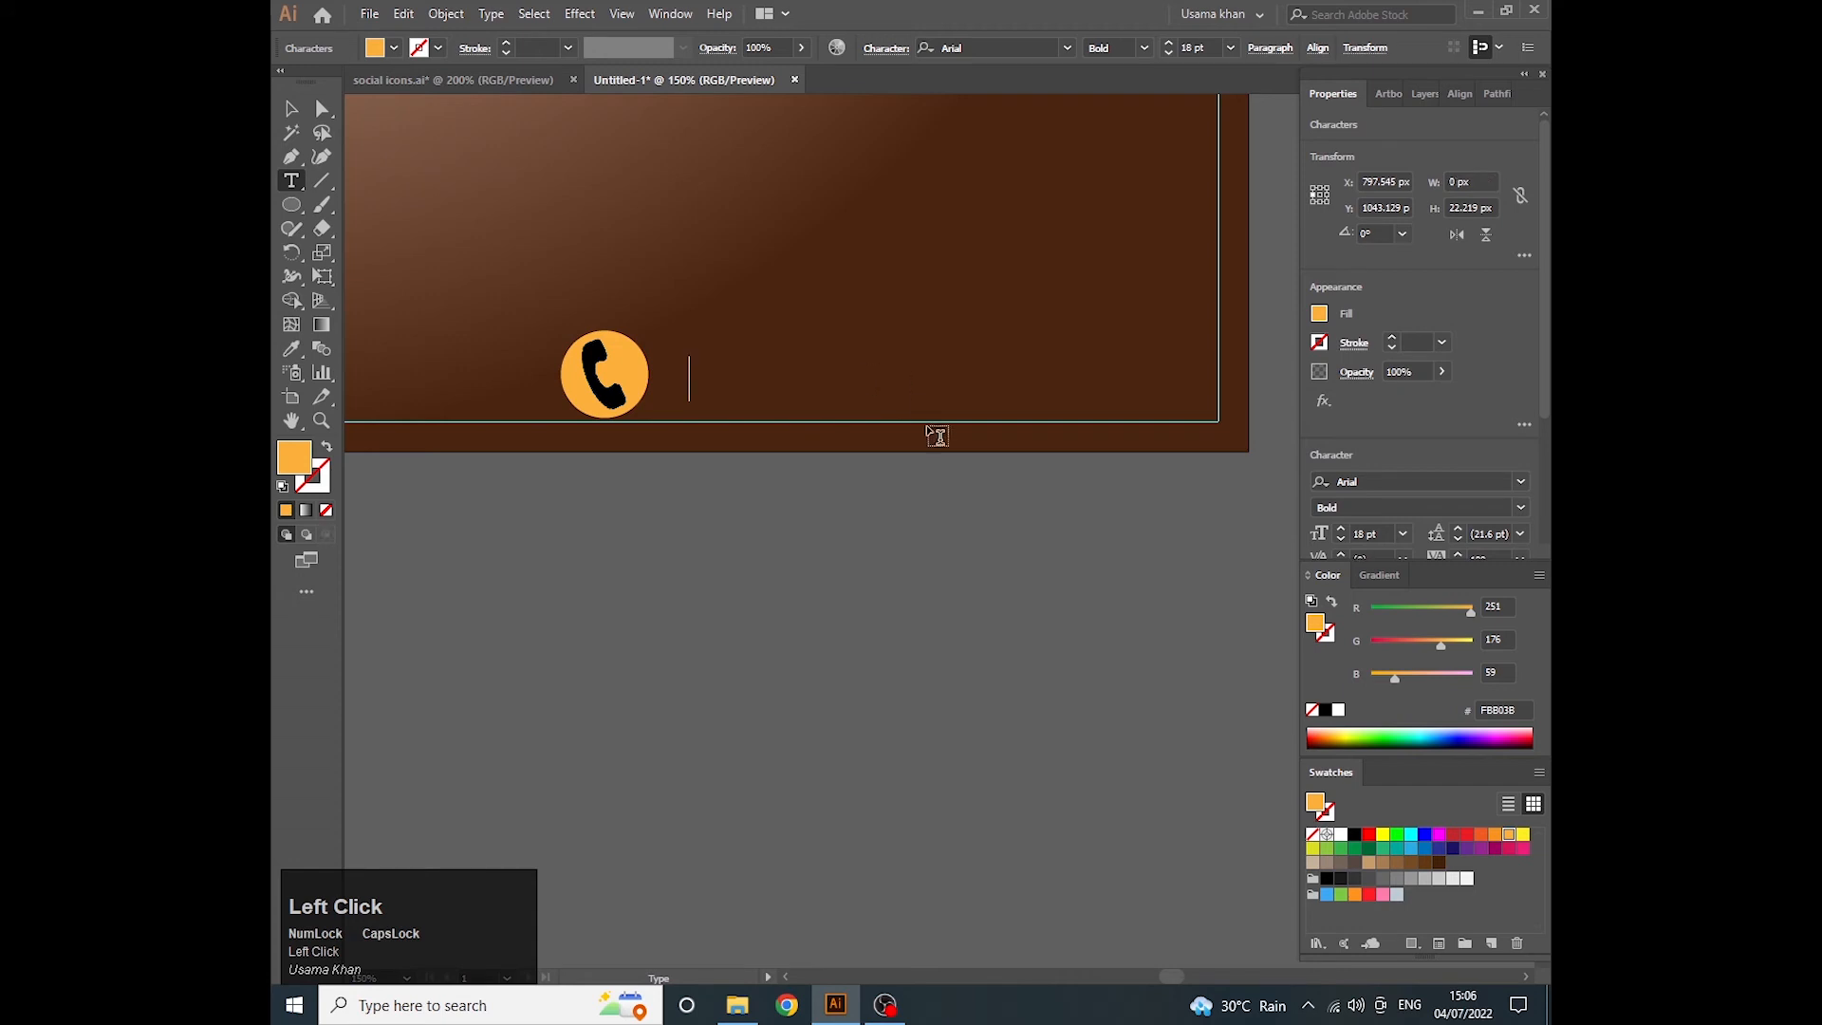
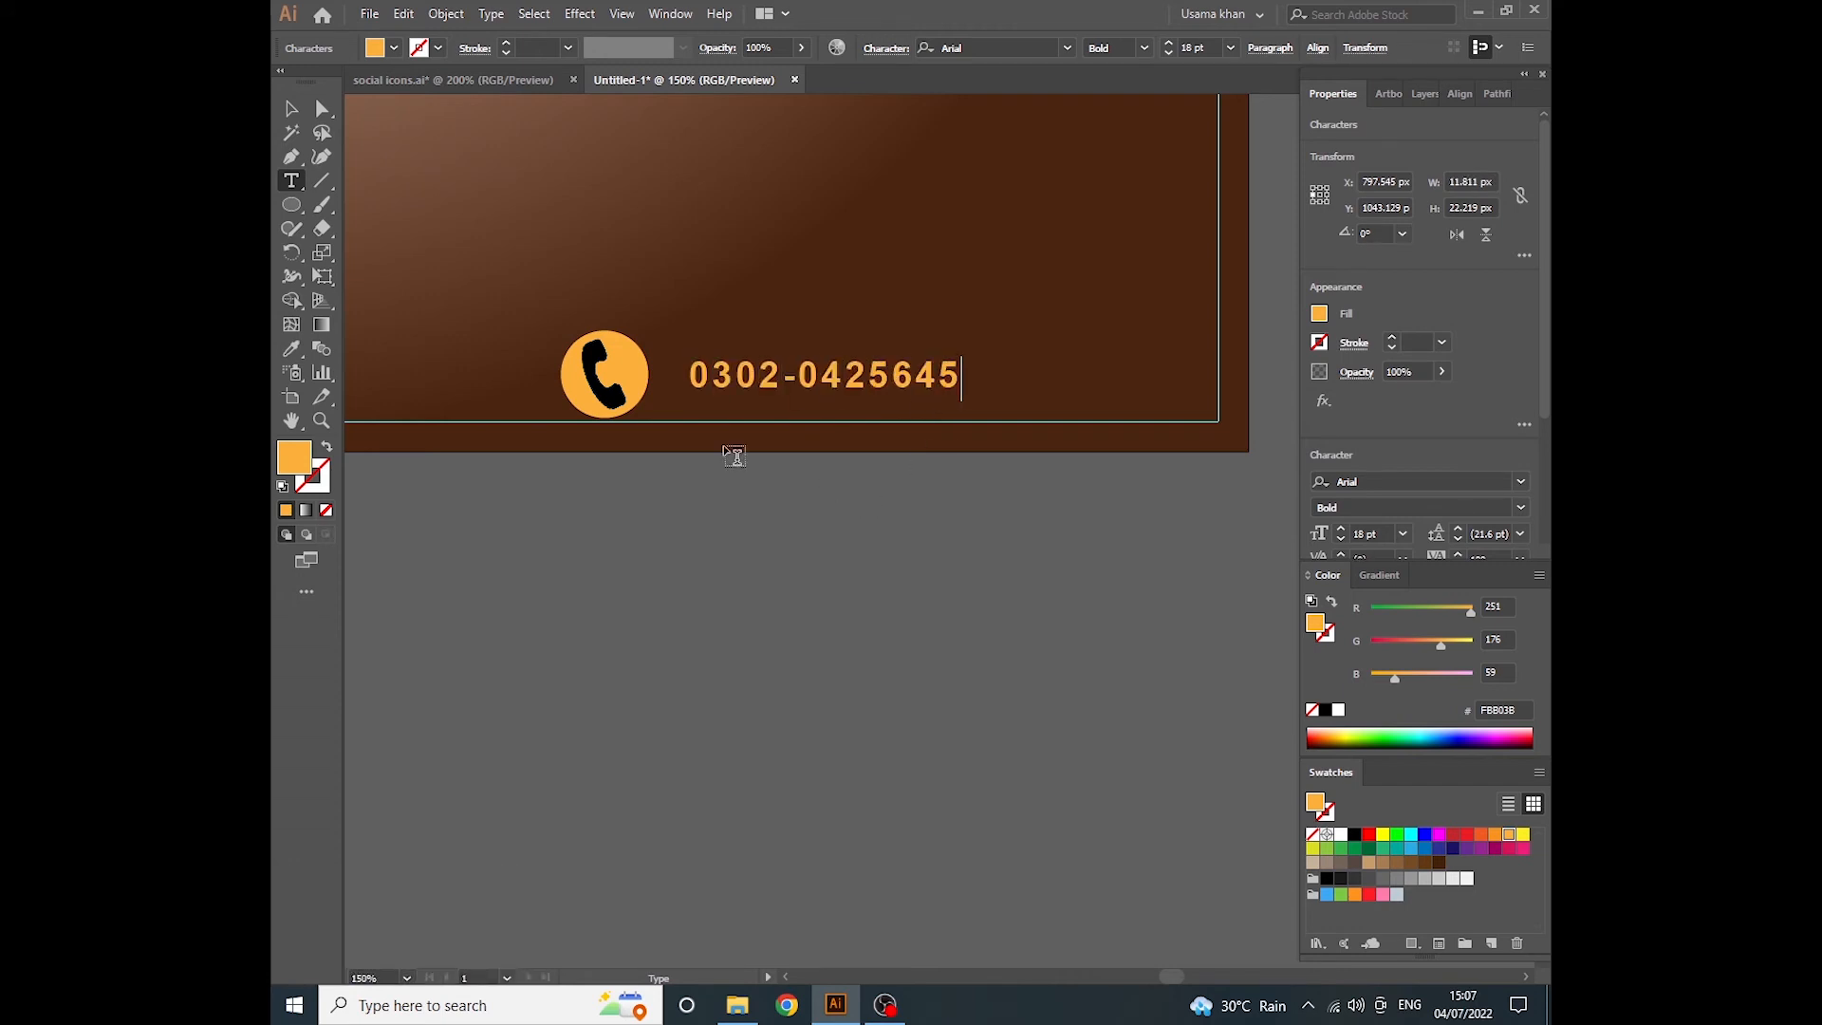
pyautogui.press('Escape')
pyautogui.click(1405, 533)
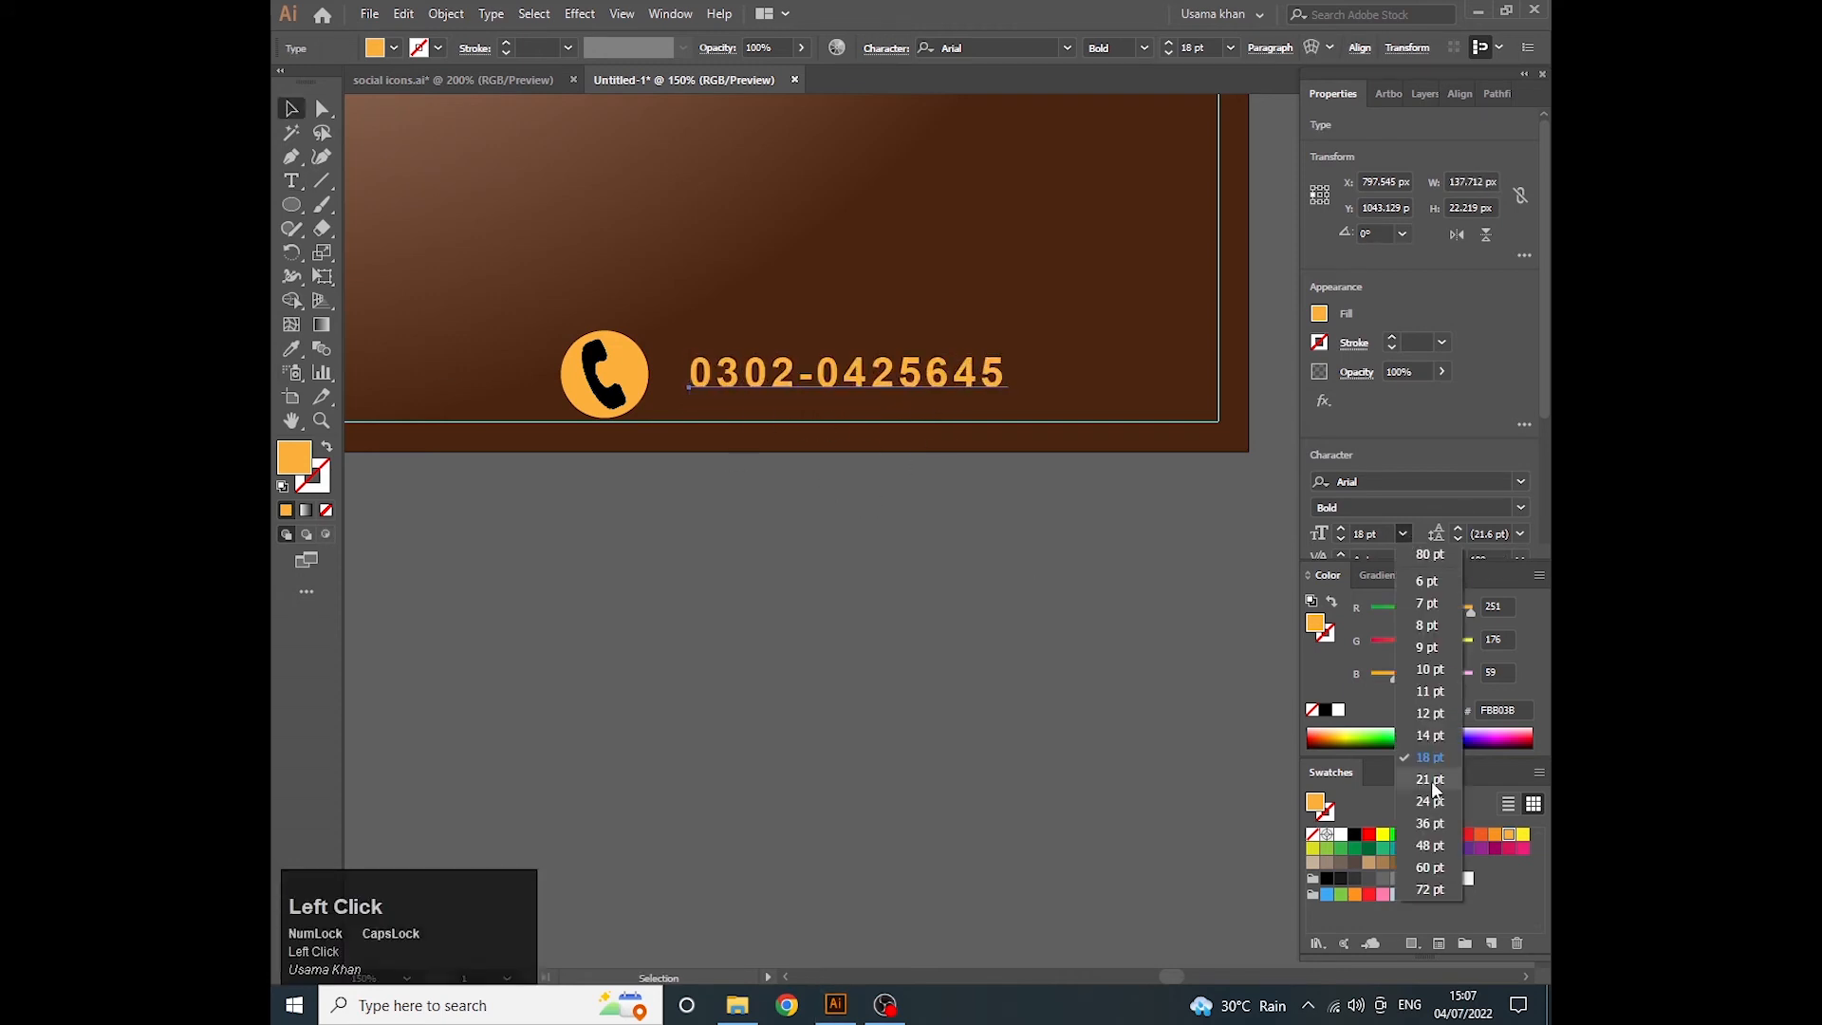
pyautogui.click(1430, 802)
# - Group the phone icon with its number and move the group against the guides in the poster's lower-right corner
pyautogui.keyDown('shift'); pyautogui.click(643, 387); pyautogui.keyUp('shift')
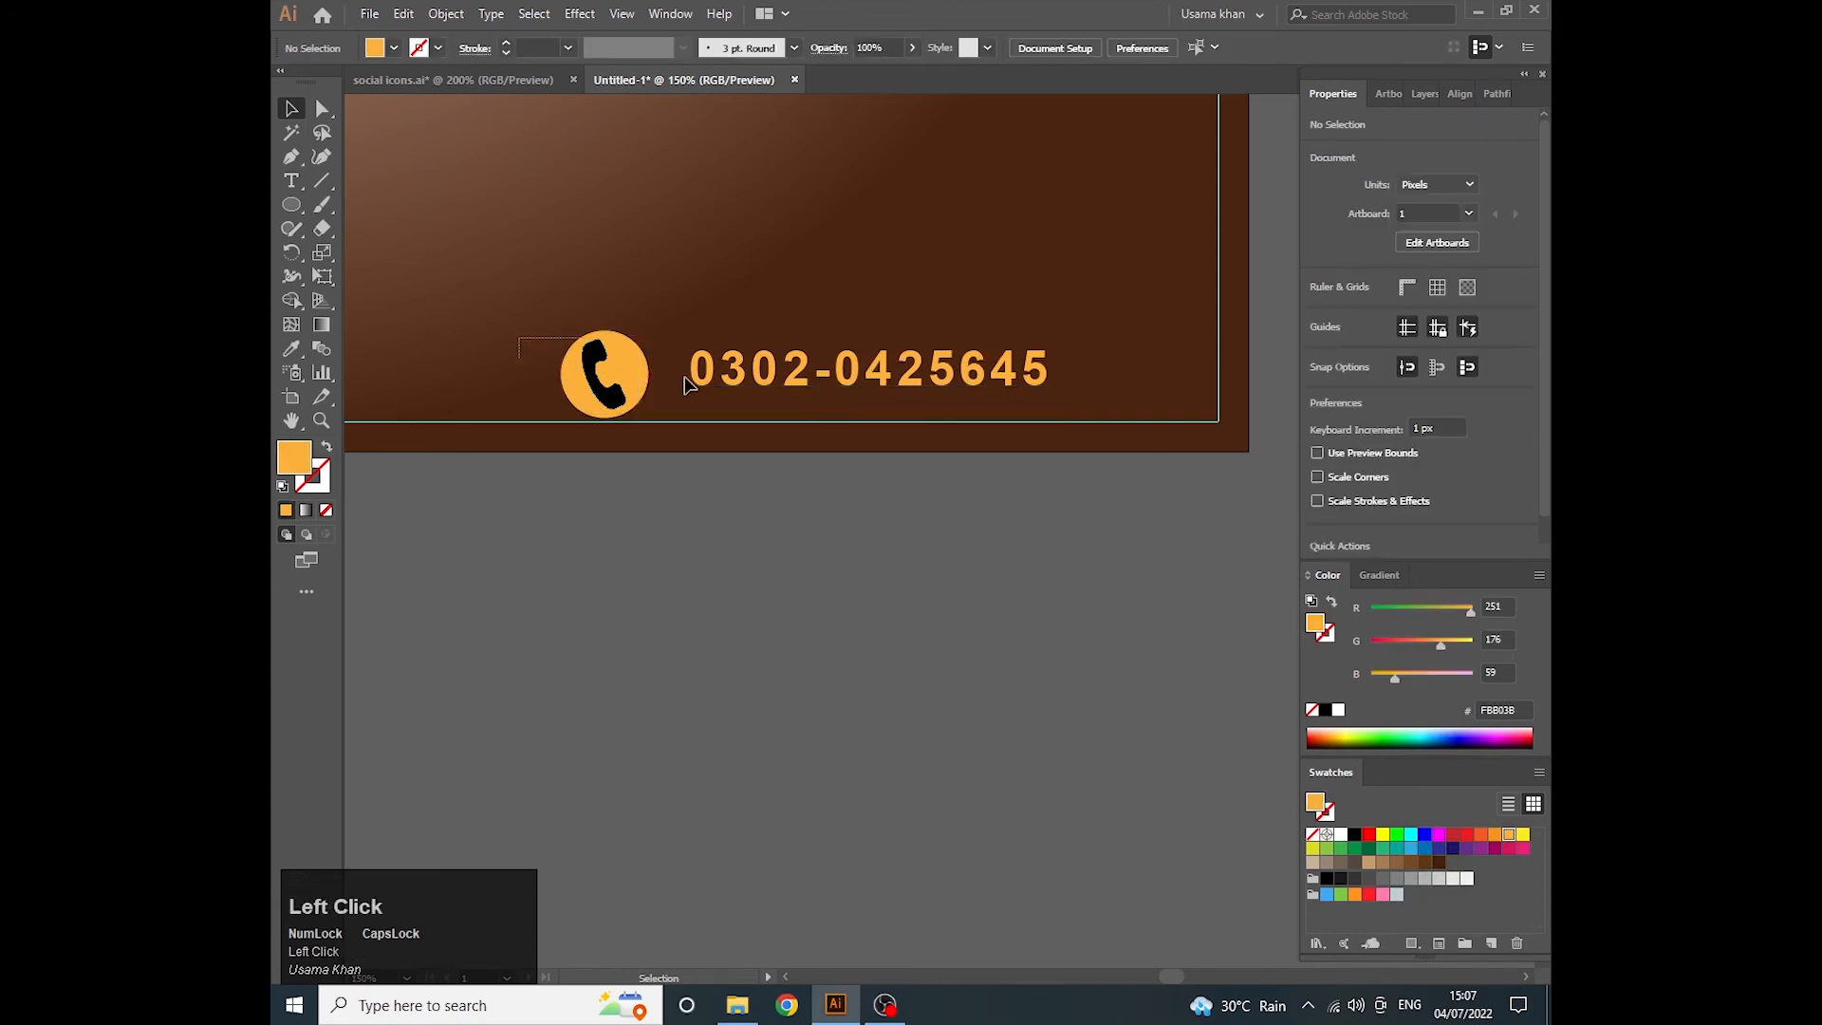
pyautogui.hotkey('ctrl', 'g')
pyautogui.scroll(-4, 668, 456)
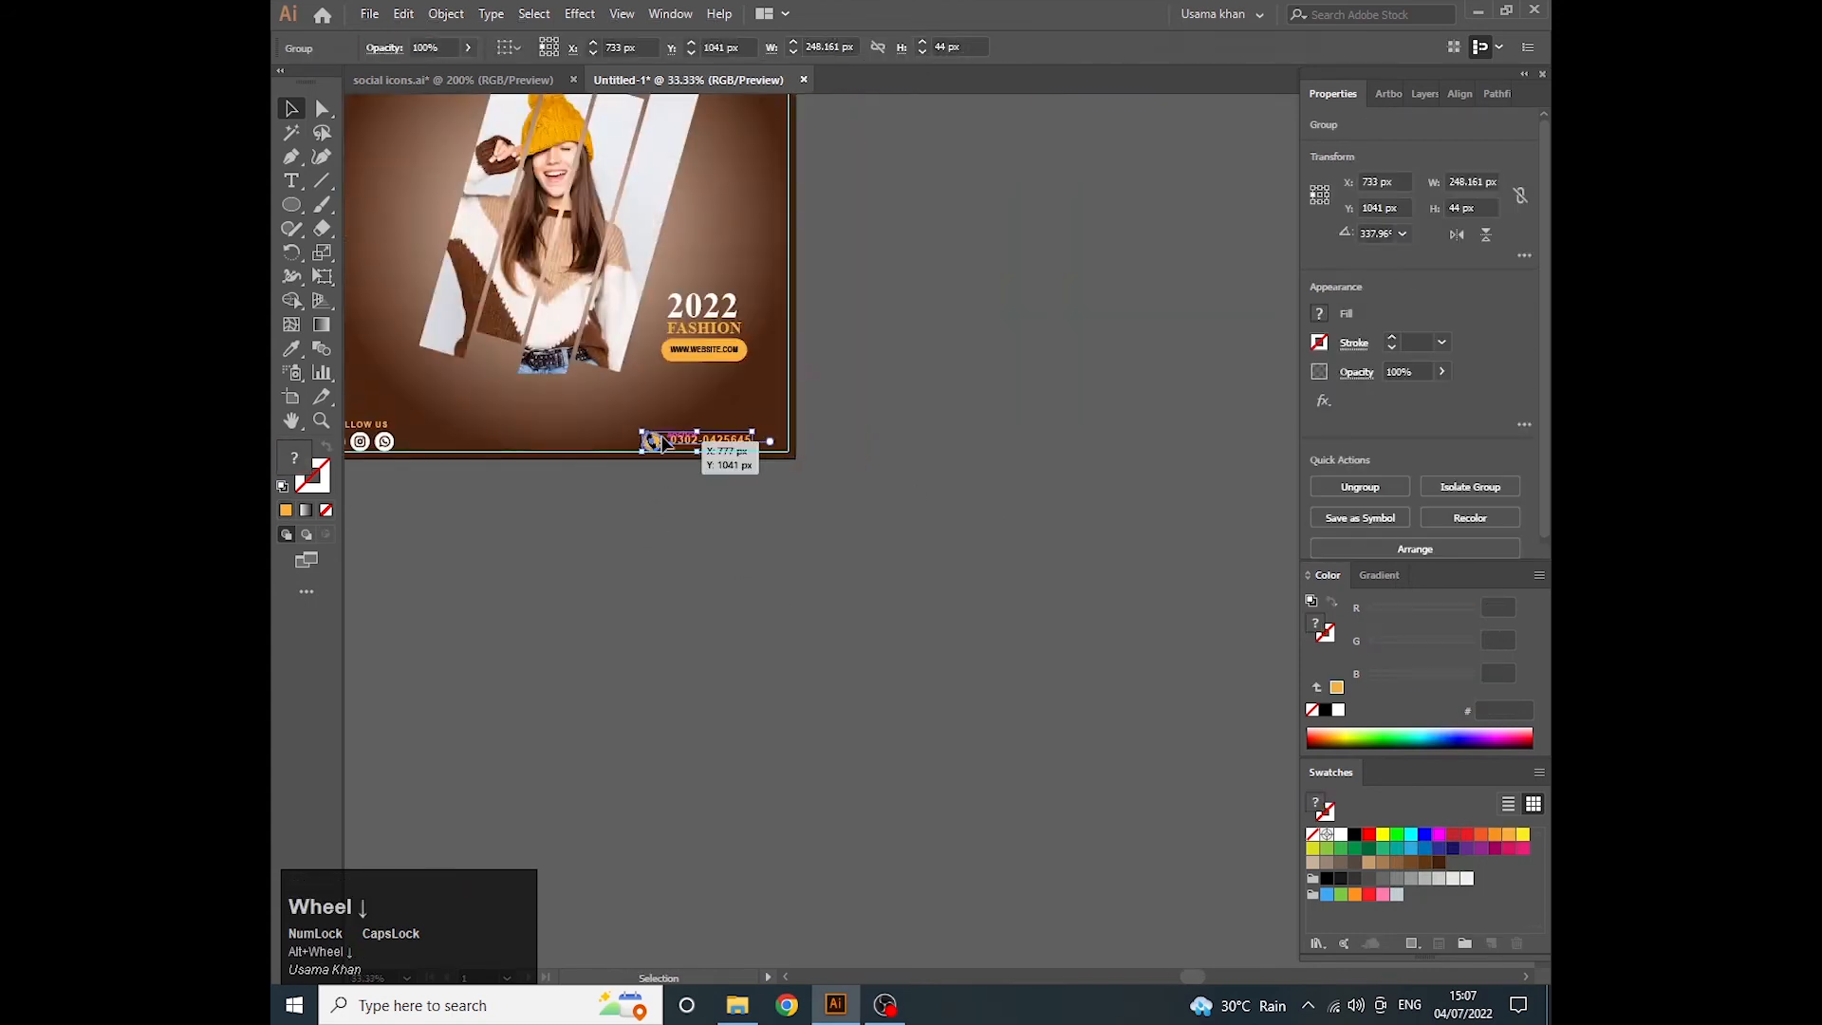
pyautogui.moveTo(698, 442); pyautogui.dragTo(949, 432)
pyautogui.scroll(1, 871, 432)
pyautogui.click(945, 488)
pyautogui.scroll(3, 895, 439)
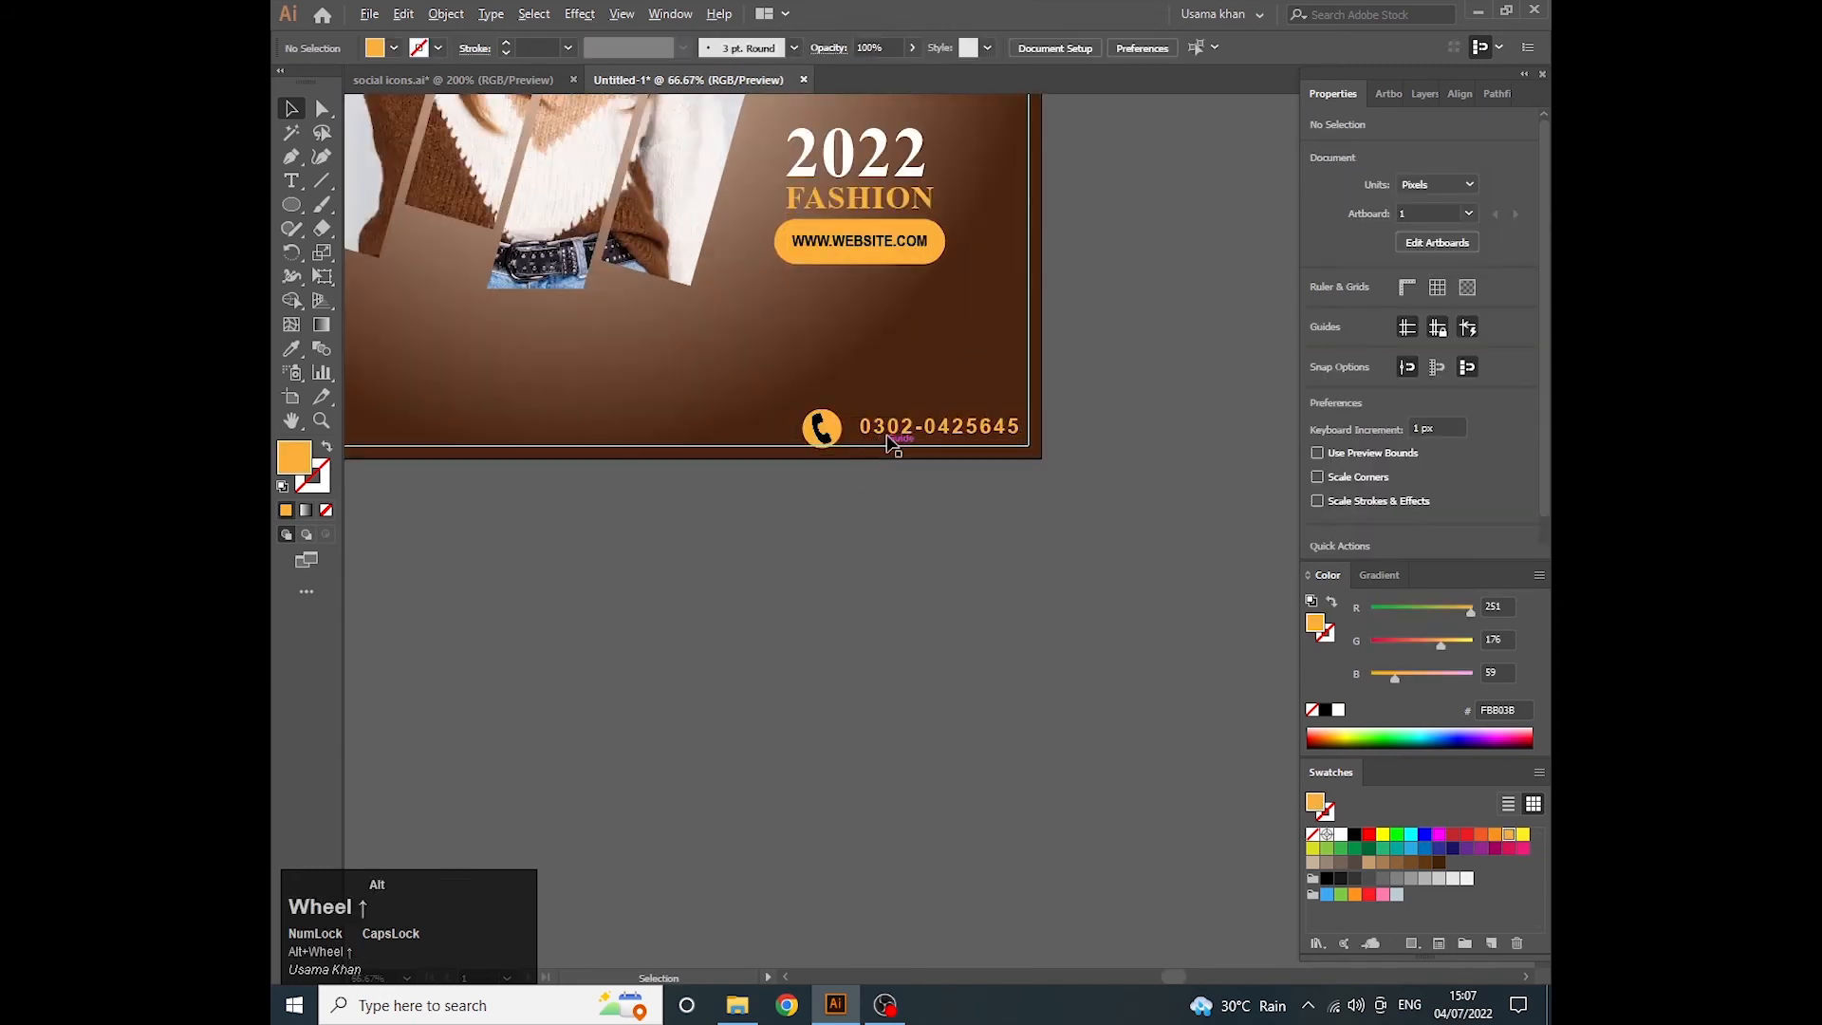
# - Group the FOLLOW US text with the social icons
pyautogui.scroll(-4, 854, 427)
pyautogui.click(824, 419)
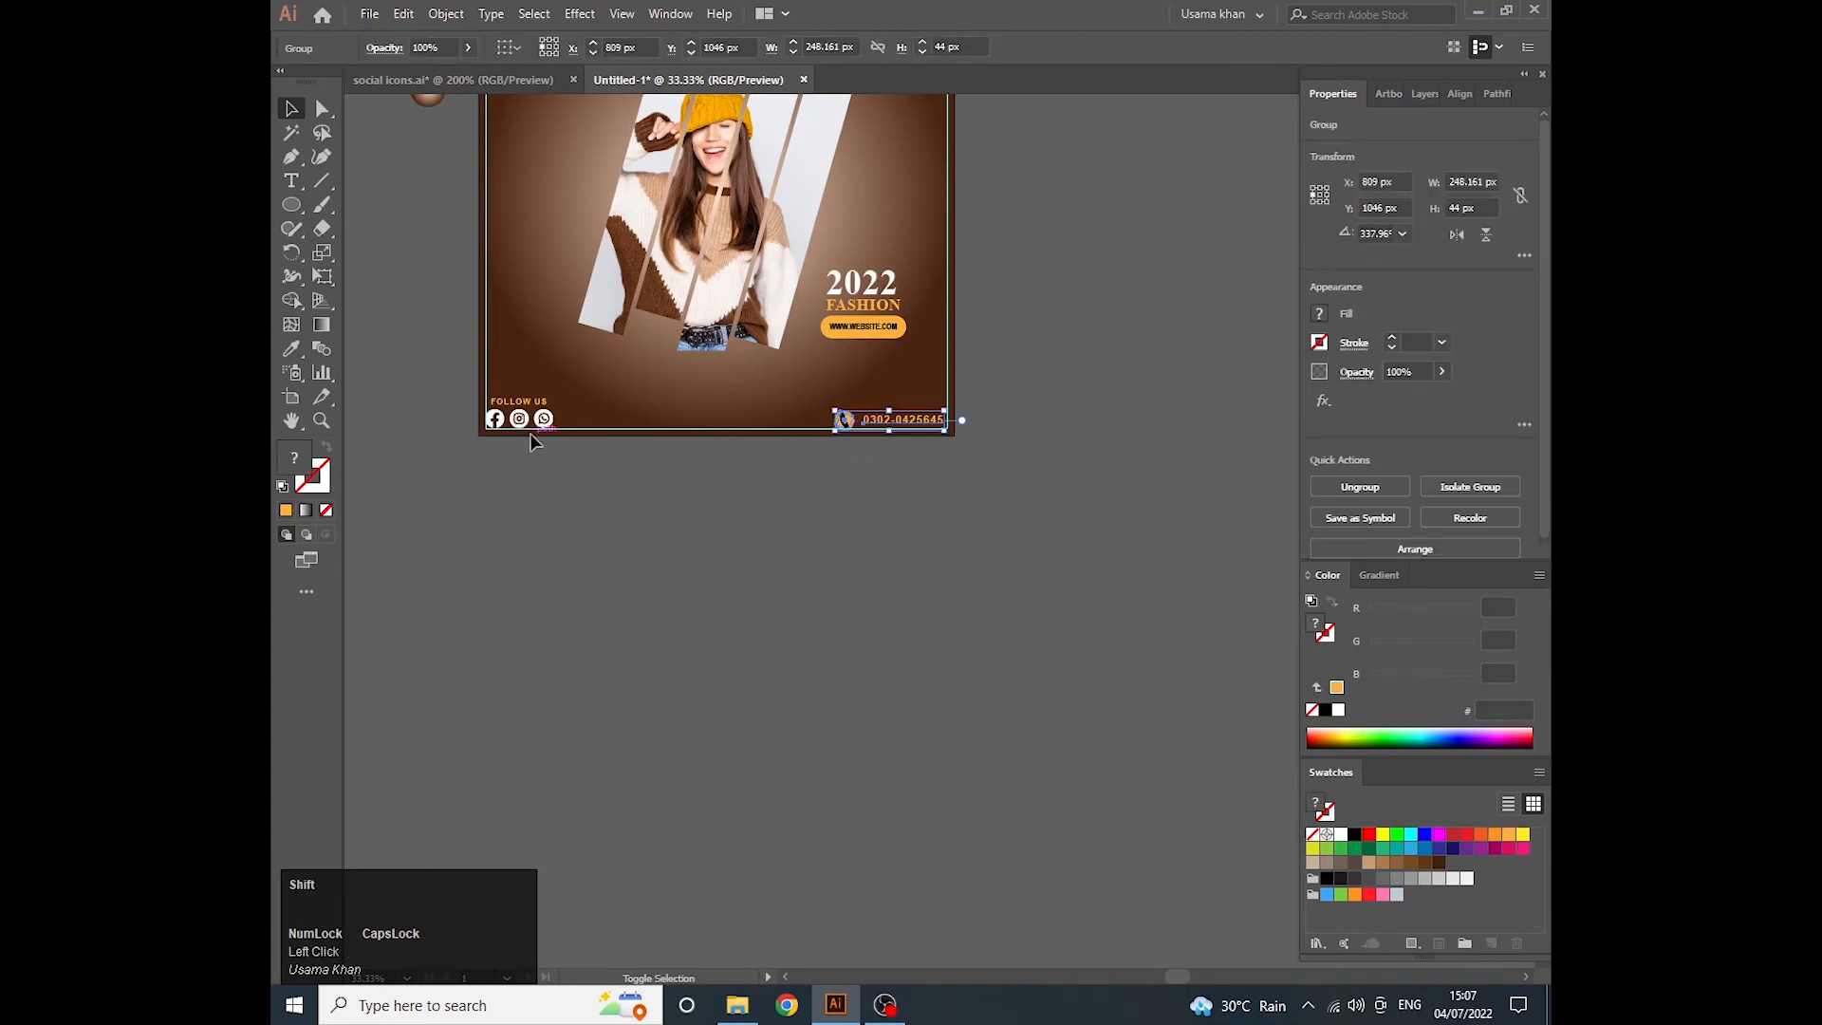
pyautogui.keyDown('shift'); pyautogui.click(531, 418); pyautogui.keyUp('shift')
pyautogui.click(500, 464)
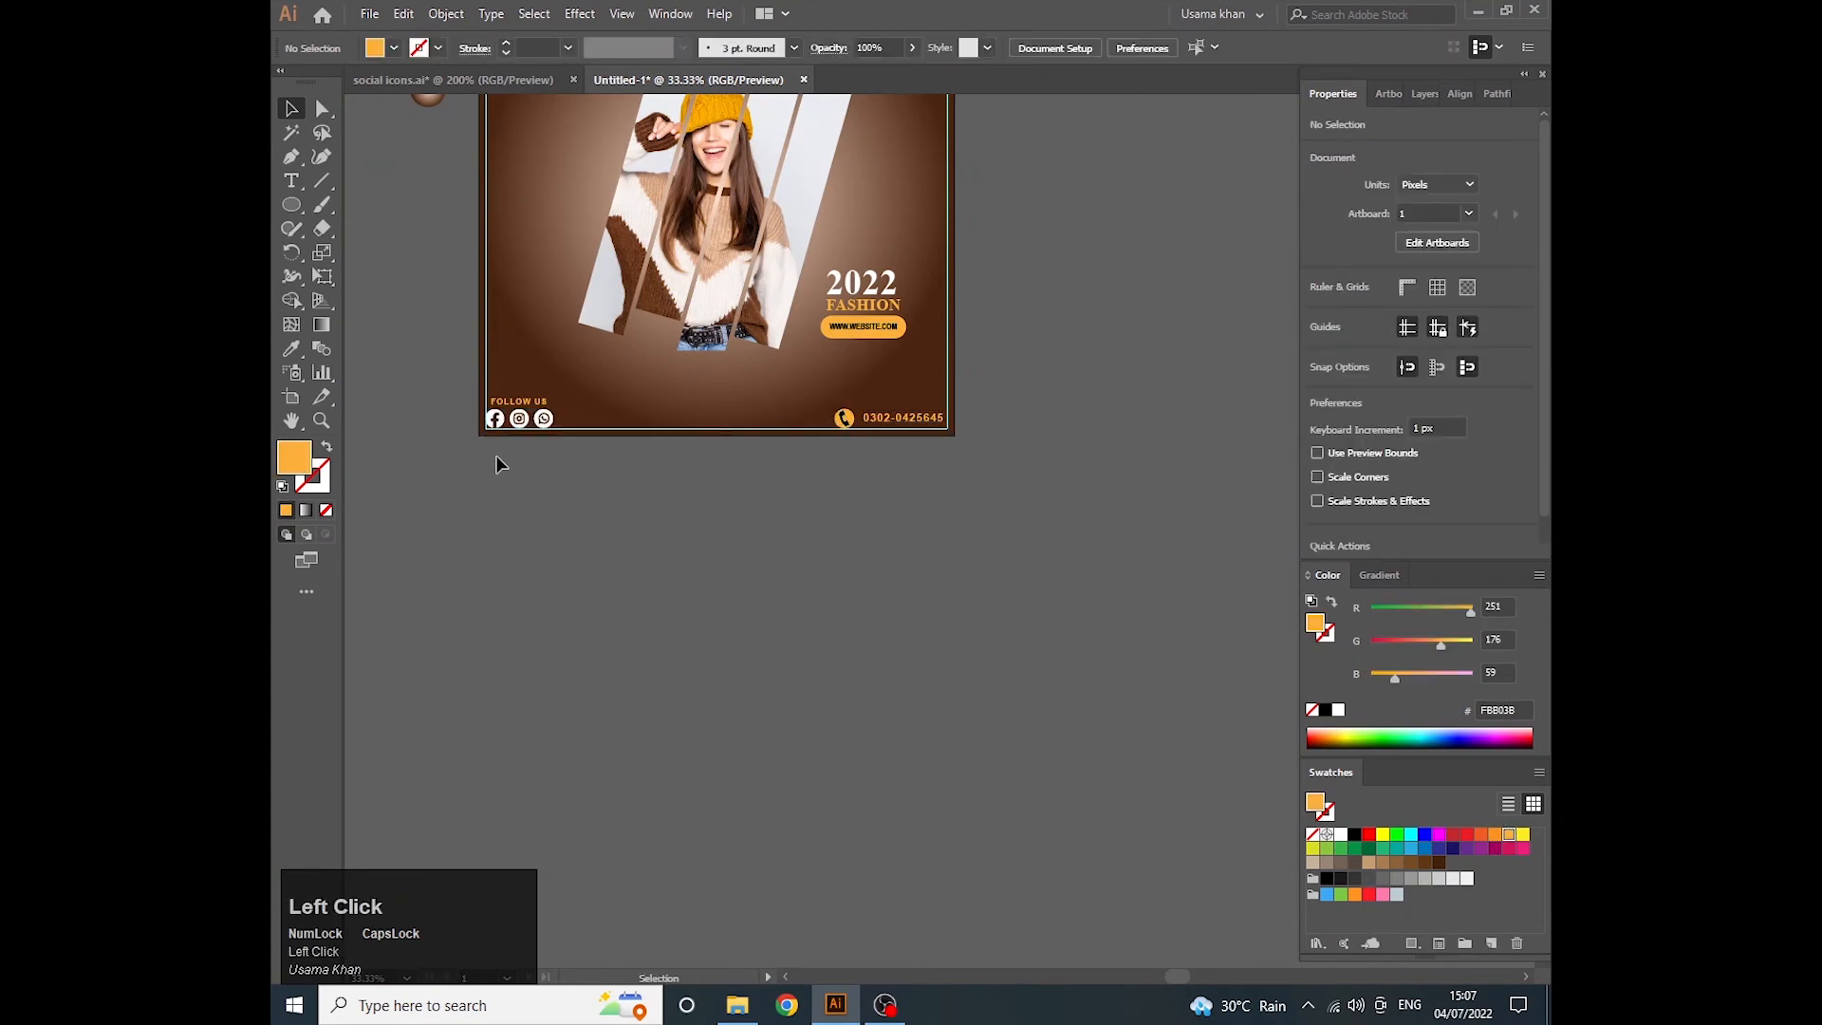
pyautogui.moveTo(577, 393); pyautogui.dragTo(492, 446)
pyautogui.hotkey('ctrl', 'g')
# - Draw a small decorative circle with the Ellipse tool and give it no fill and a white outline
pyautogui.press('space')
pyautogui.moveTo(610, 369); pyautogui.dragTo(480, 516)
pyautogui.press('l')
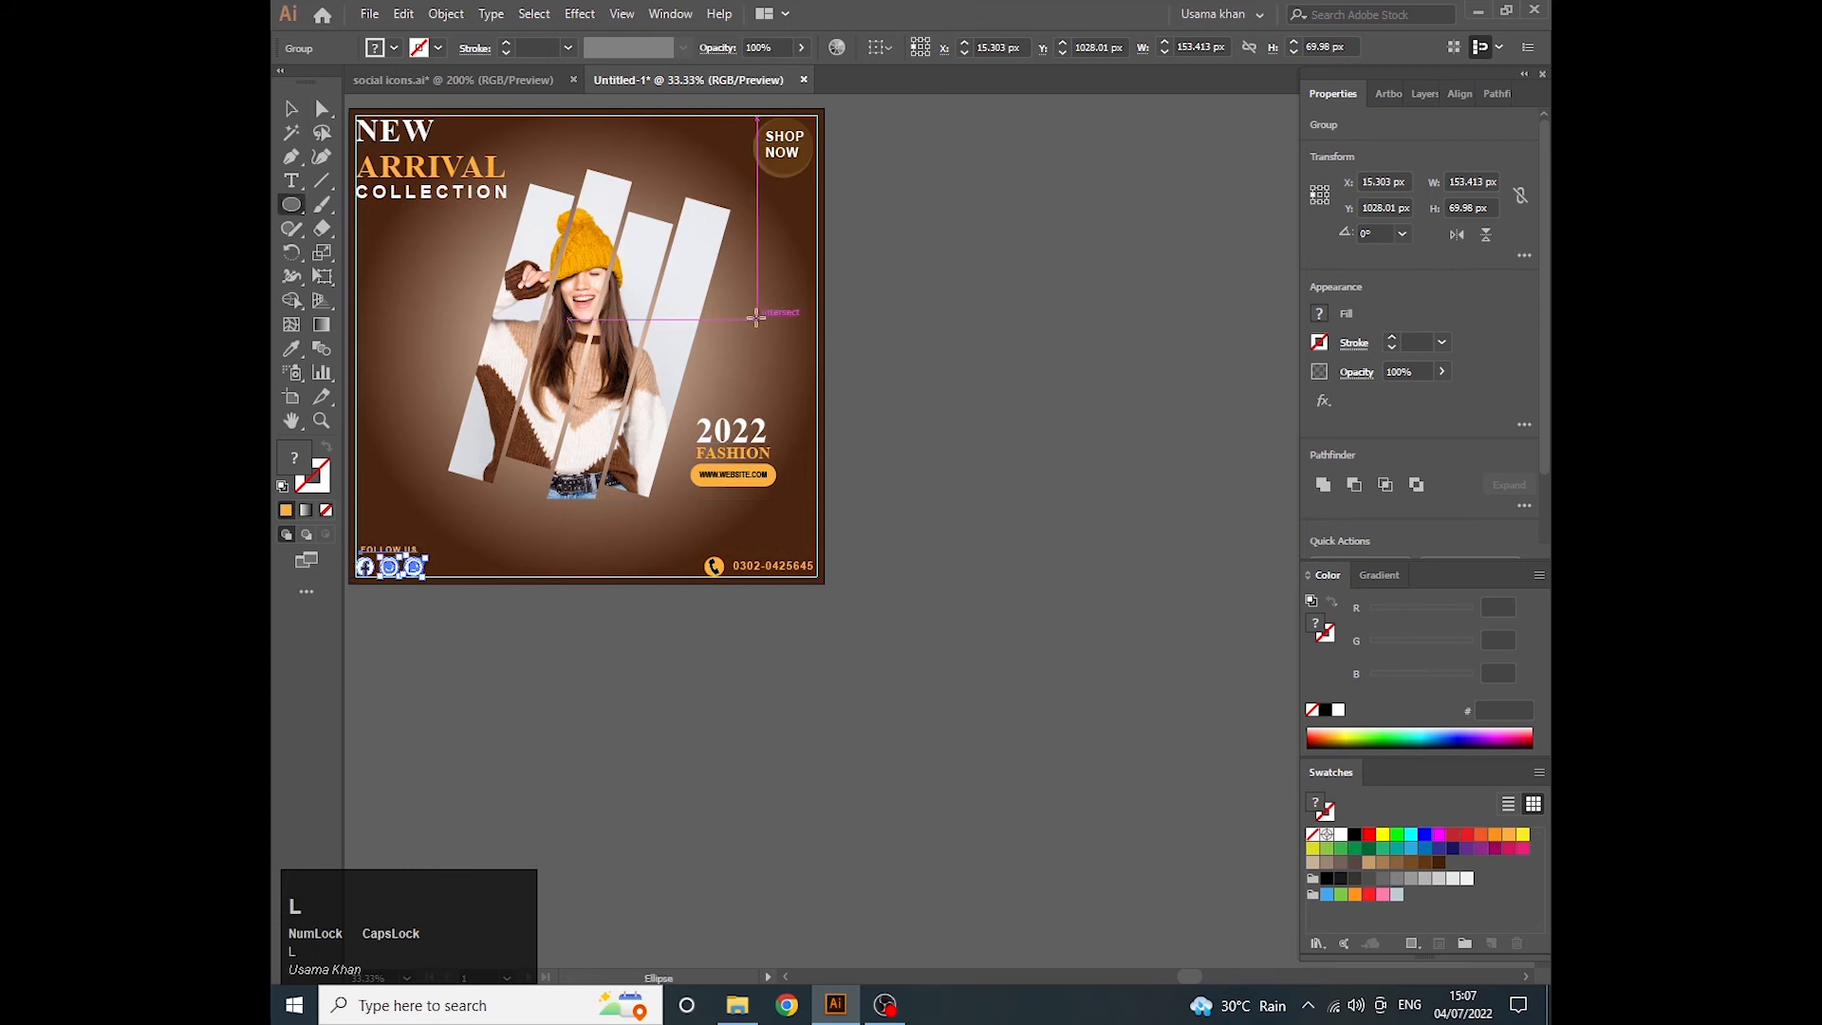
pyautogui.press('capslock')
pyautogui.moveTo(758, 319); pyautogui.dragTo(765, 325)
pyautogui.moveTo(765, 326)
pyautogui.mouseDown()
pyautogui.moveTo(970, 494)
pyautogui.moveTo(550, 222)
pyautogui.moveTo(579, 212)
pyautogui.moveTo(564, 210)
pyautogui.moveTo(371, 512)
pyautogui.moveTo(374, 585)
pyautogui.mouseUp()
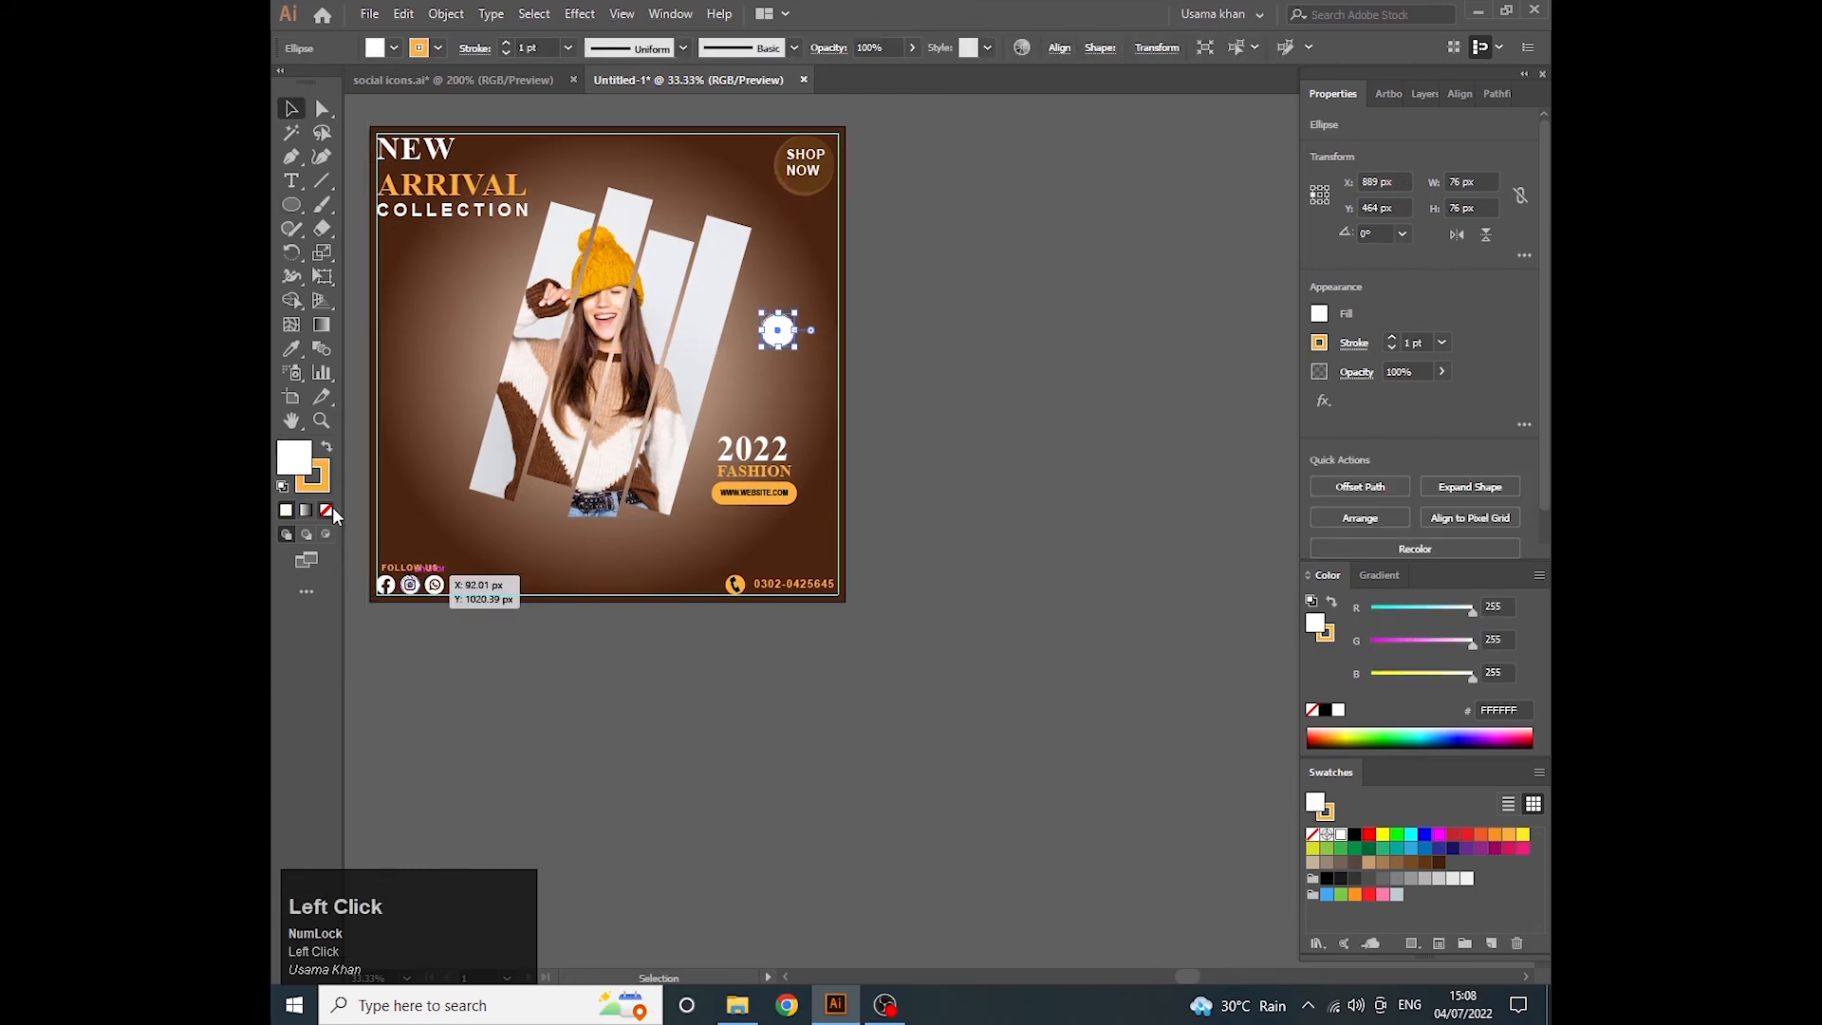
pyautogui.click(326, 510)
pyautogui.click(318, 484)
pyautogui.click(1341, 834)
# - Arrange the white outlined circles around the slanted photo, above, left and right of the model
pyautogui.keyDown('alt'); pyautogui.scroll(2, 770, 351); pyautogui.keyUp('alt')
pyautogui.scroll(-2, 410, 503)
pyautogui.moveTo(410, 498); pyautogui.dragTo(599, 456)
pyautogui.click(1095, 462)
pyautogui.scroll(1, 1095, 462)
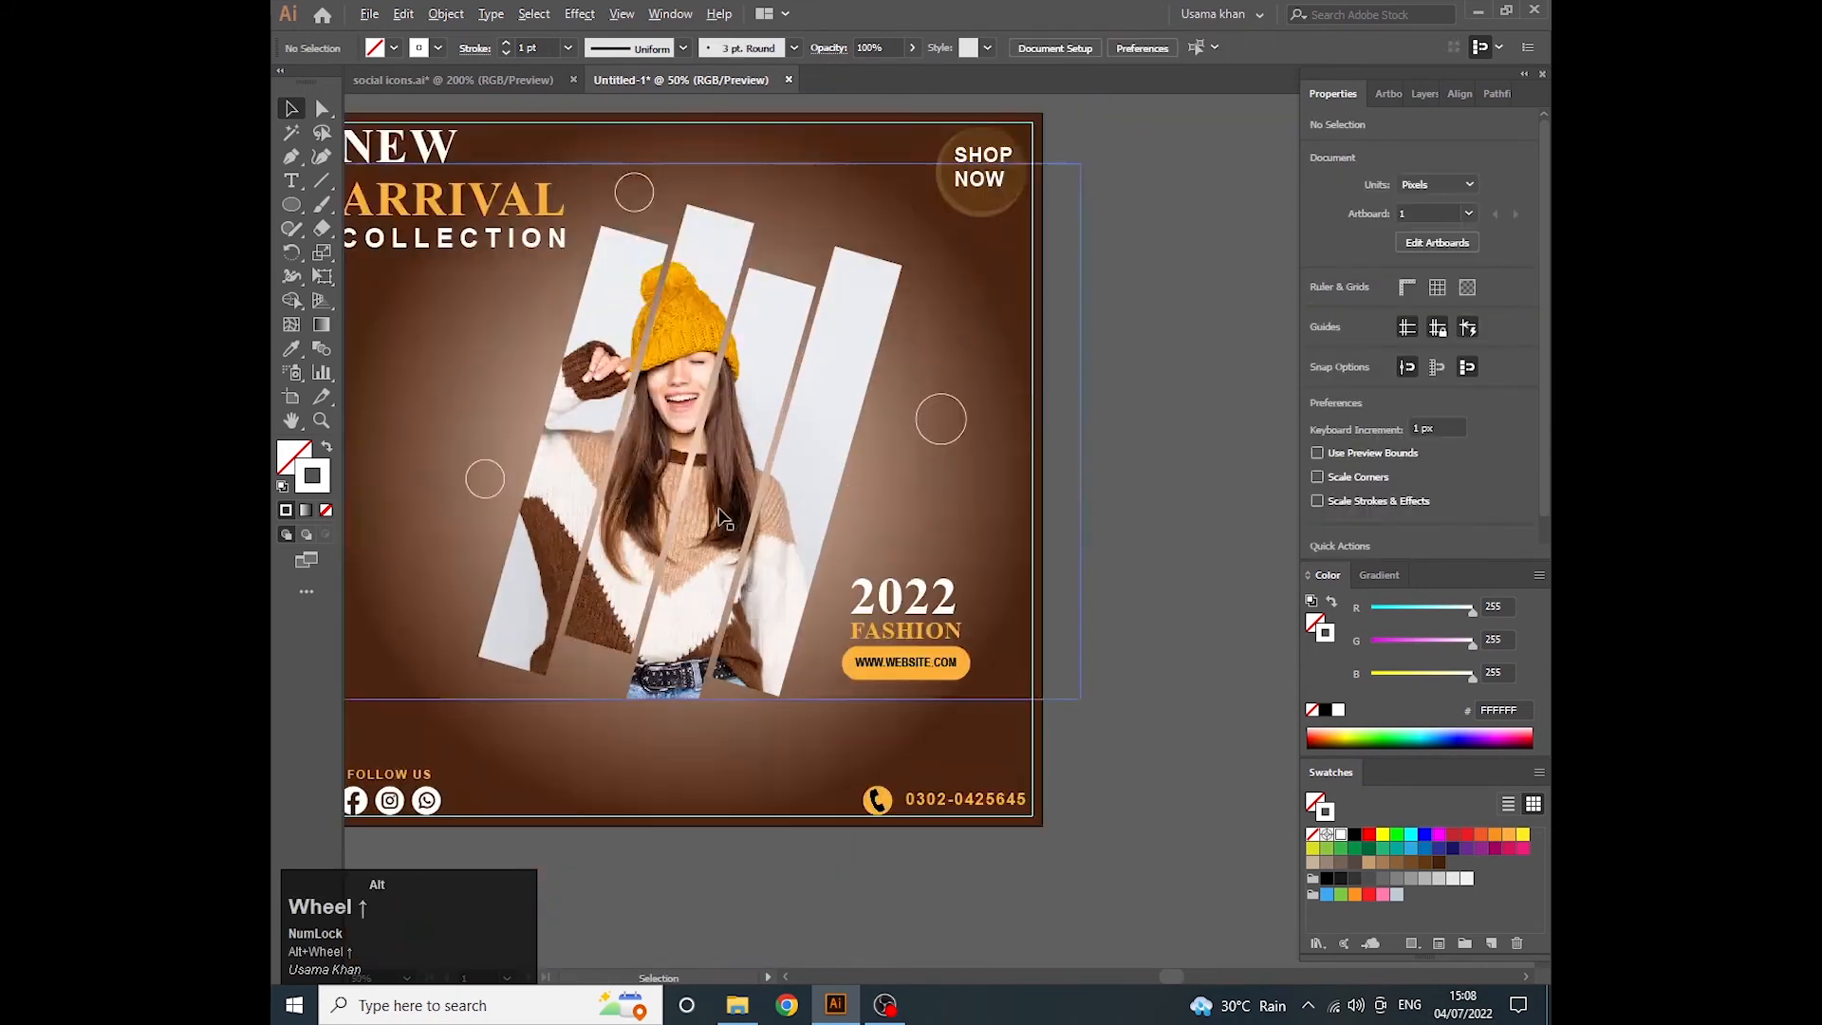
# - Draw a white outlined polygon between the photo and the SHOP NOW badge and reduce it to three sides
pyautogui.rightClick(292, 205)
pyautogui.click(401, 282)
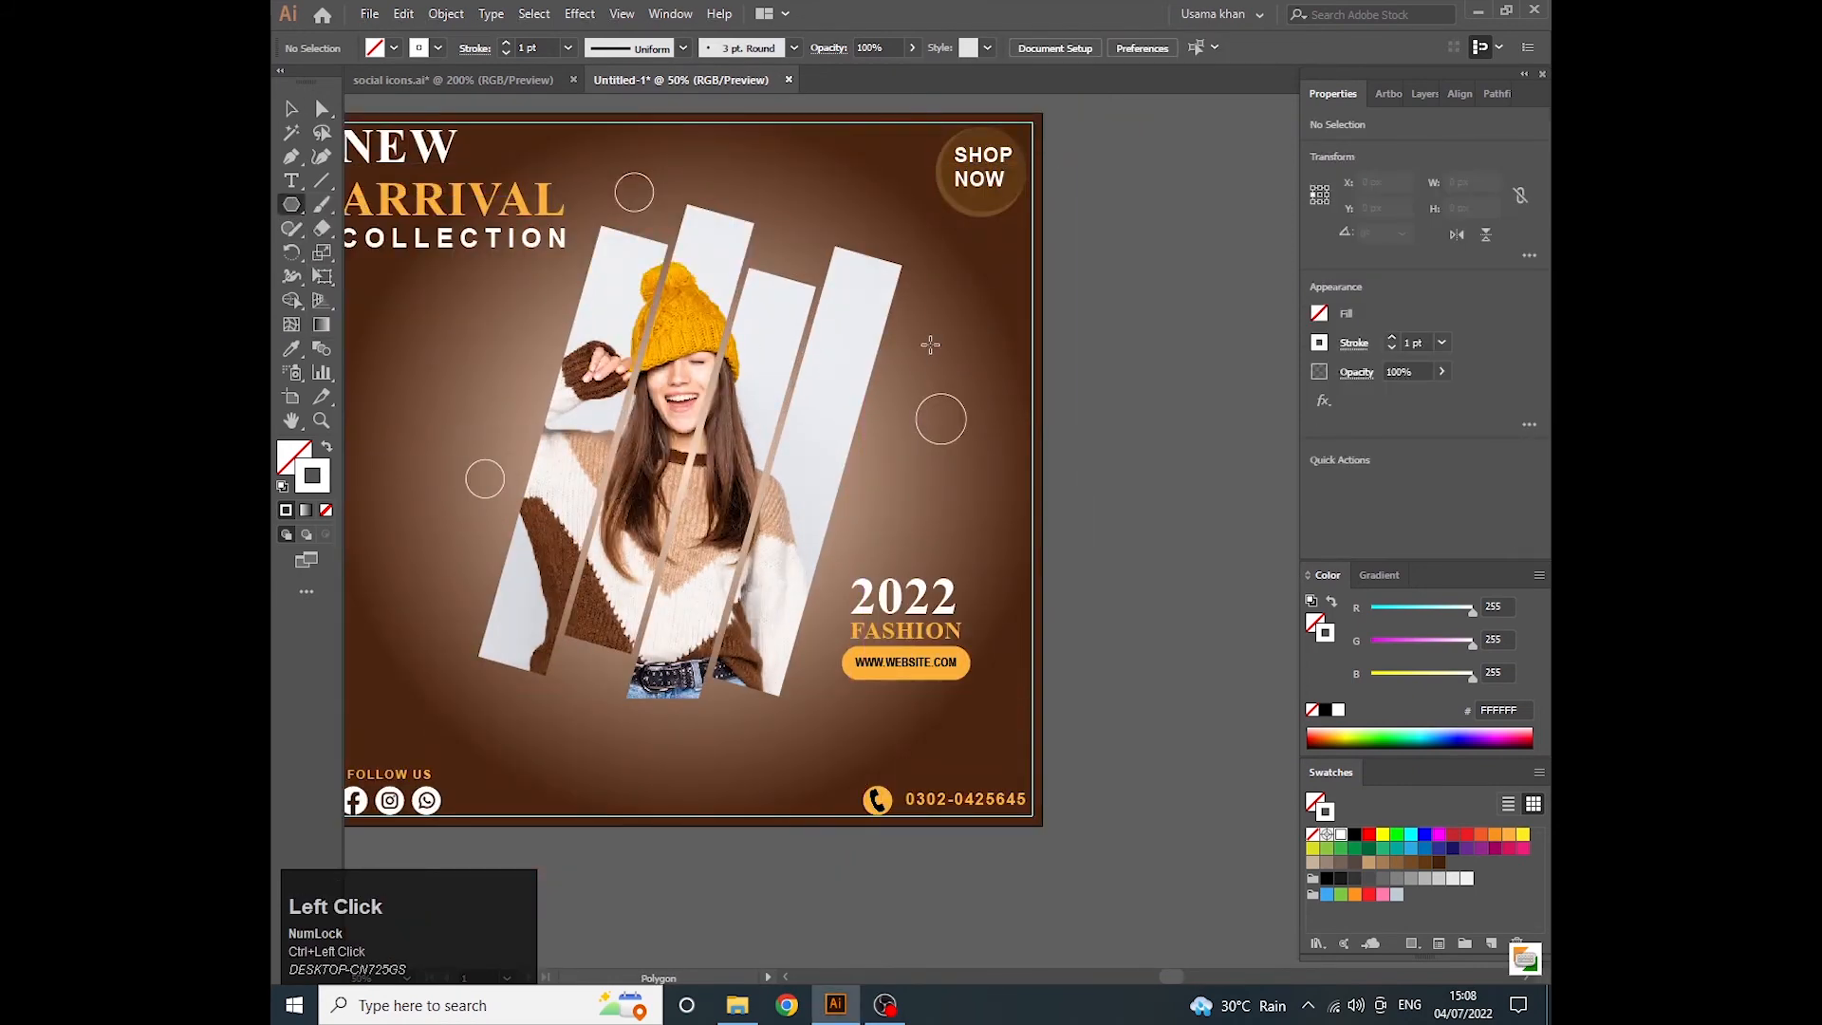
pyautogui.moveTo(926, 317); pyautogui.dragTo(967, 317)
pyautogui.click(1519, 251)
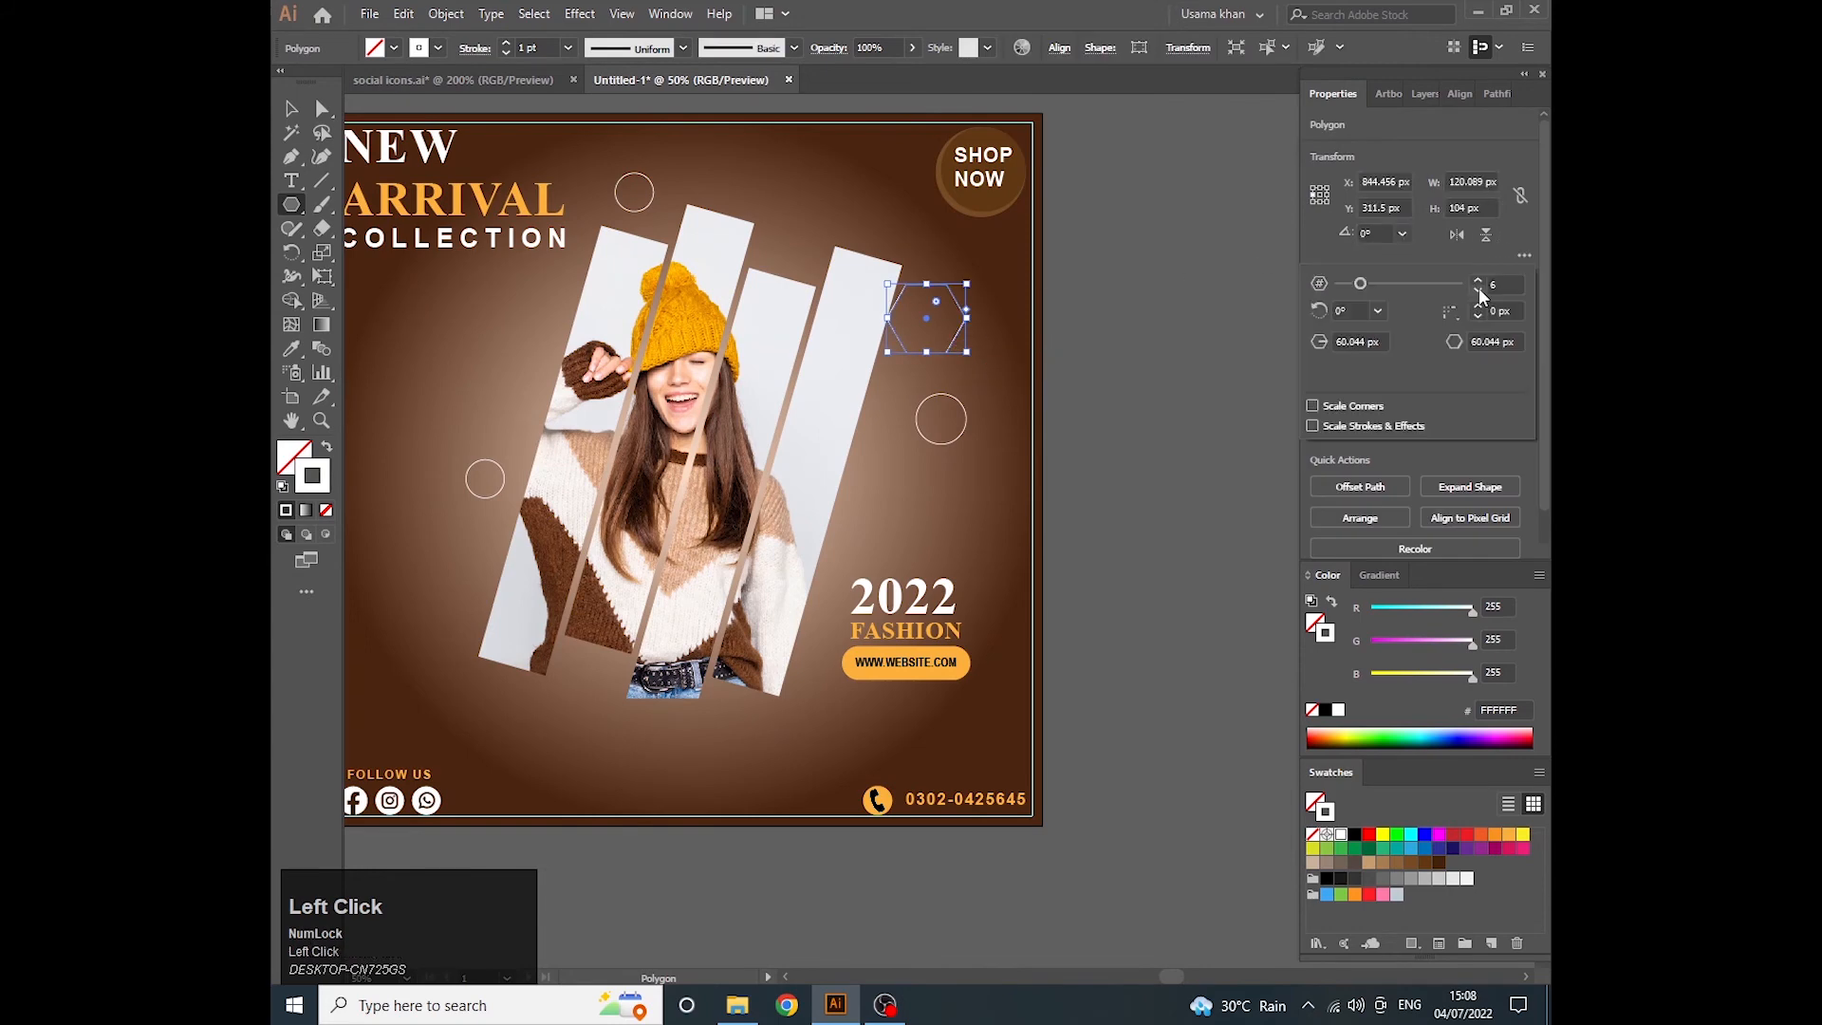
pyautogui.click(1479, 289)
pyautogui.click(1479, 289)
pyautogui.click(1478, 289)
pyautogui.scroll(1, 930, 325)
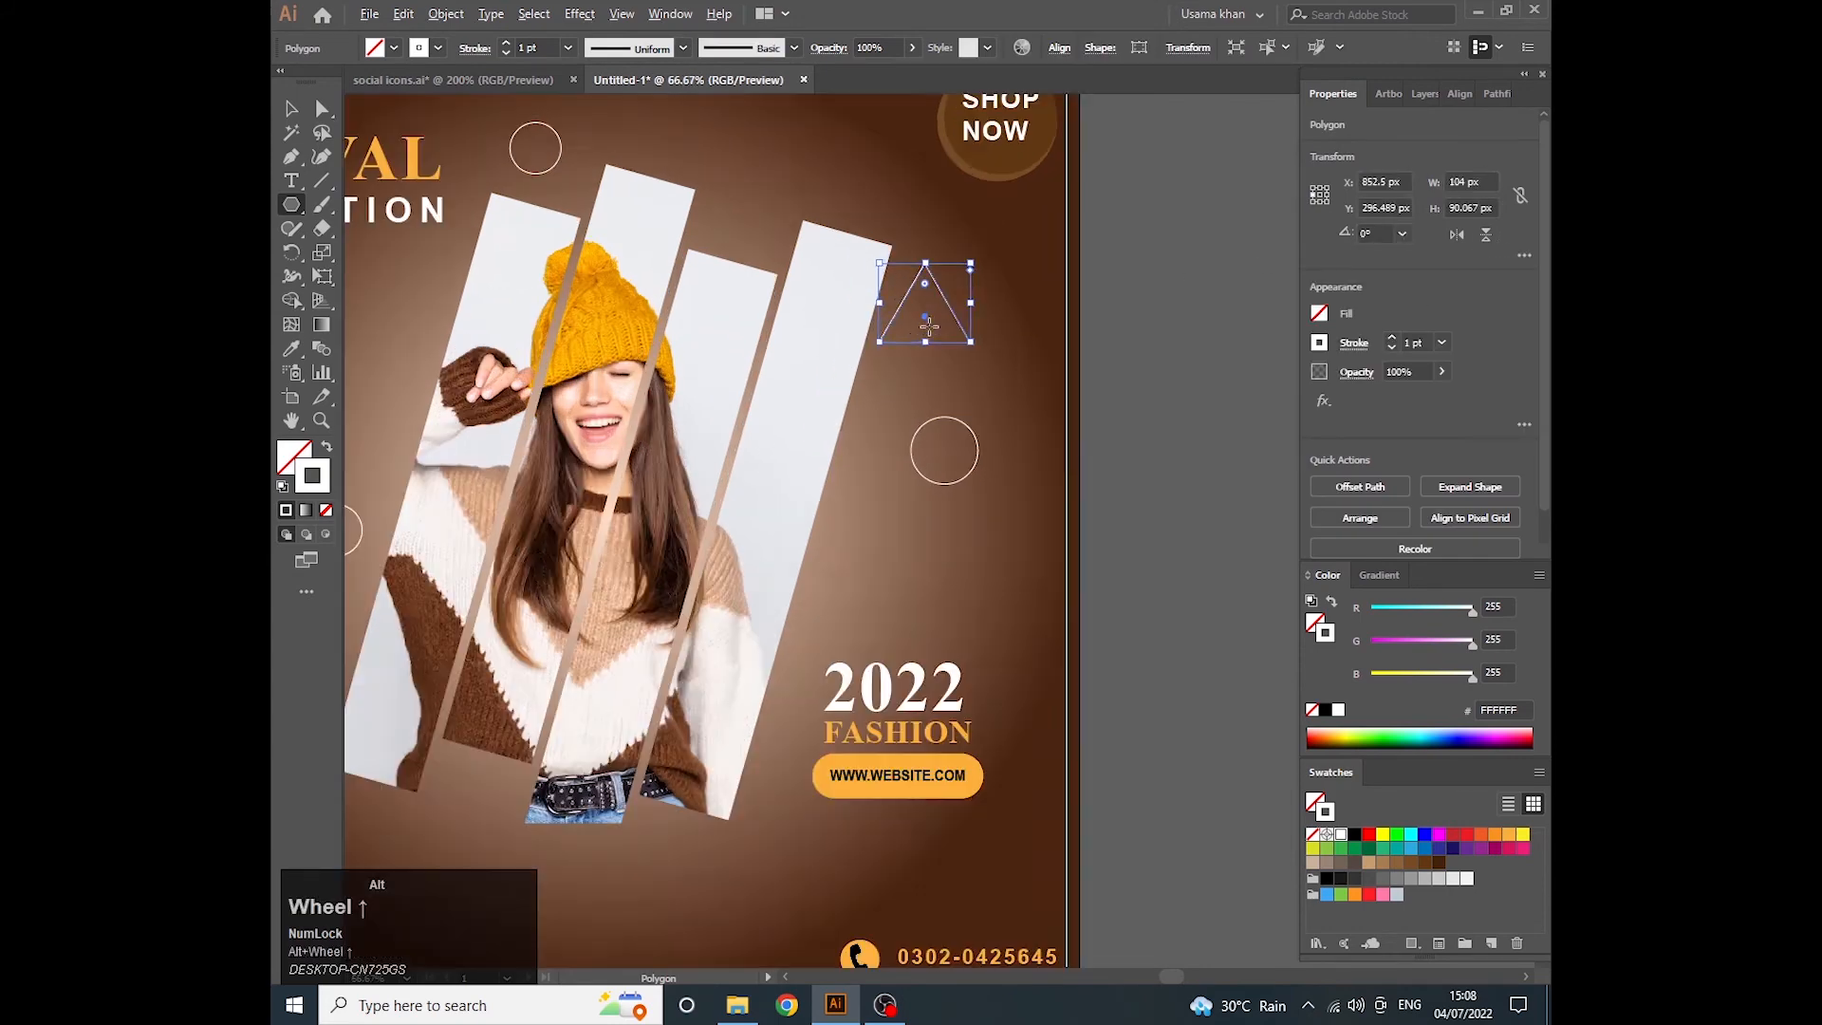
# - Round the corners of the white outlined triangle beside the slanted photo
pyautogui.press('v')
pyautogui.click(319, 111)
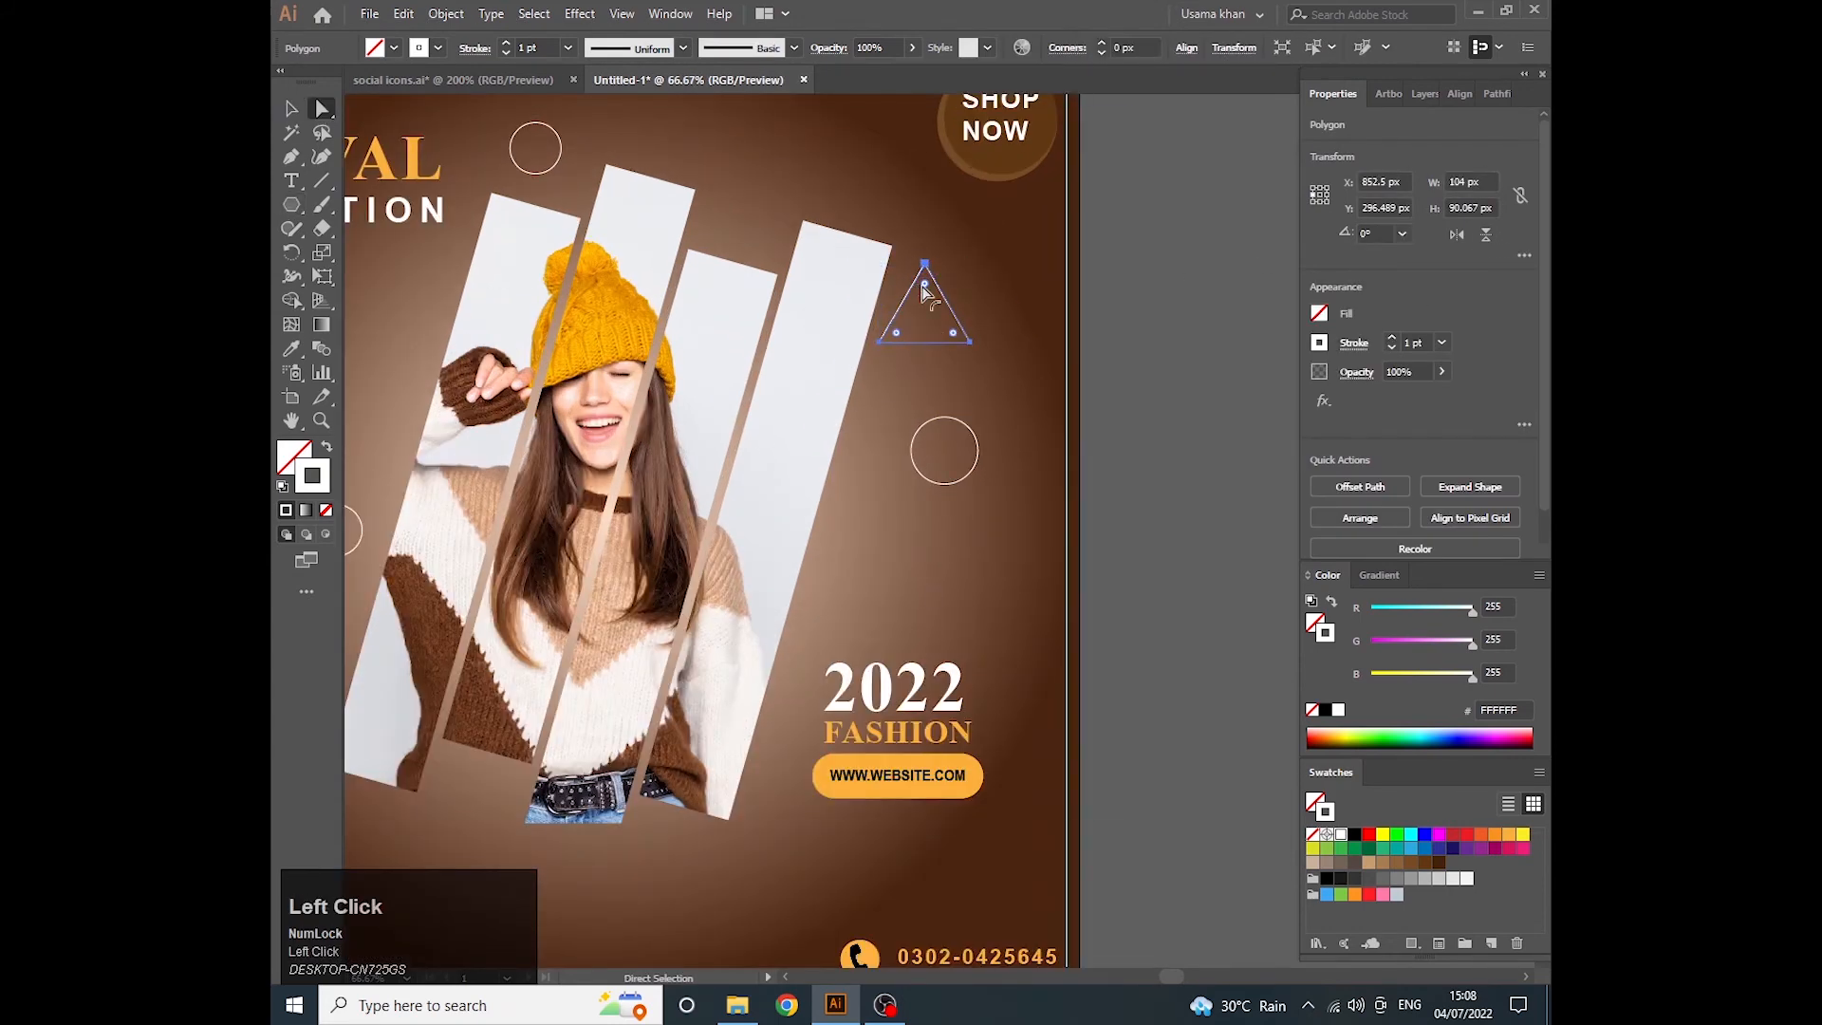
pyautogui.moveTo(925, 290); pyautogui.dragTo(935, 309)
pyautogui.press('v')
pyautogui.scroll(1, 938, 311)
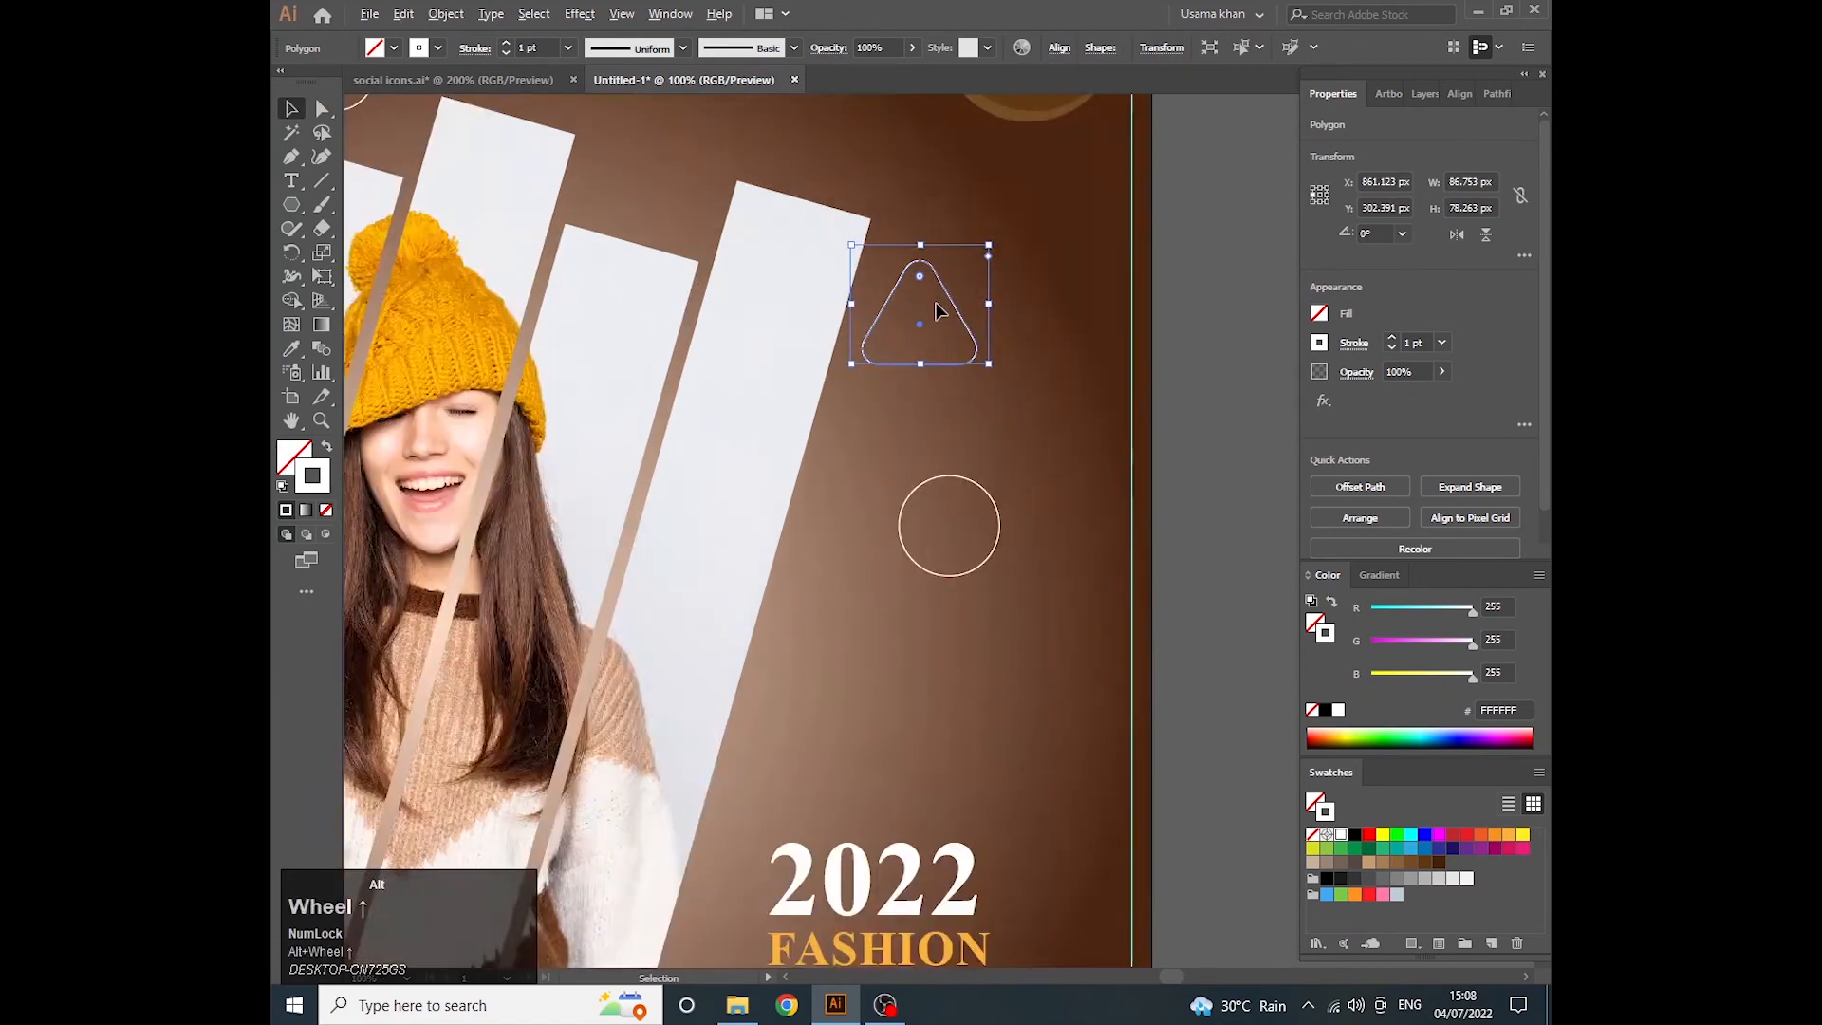
# - Shrink the rounded triangle to about 55 px wide, move it above the 2022 text and rotate it
pyautogui.moveTo(992, 365); pyautogui.dragTo(889, 607)
pyautogui.hotkey('ctrl', 'z')
pyautogui.scroll(-1, 905, 377)
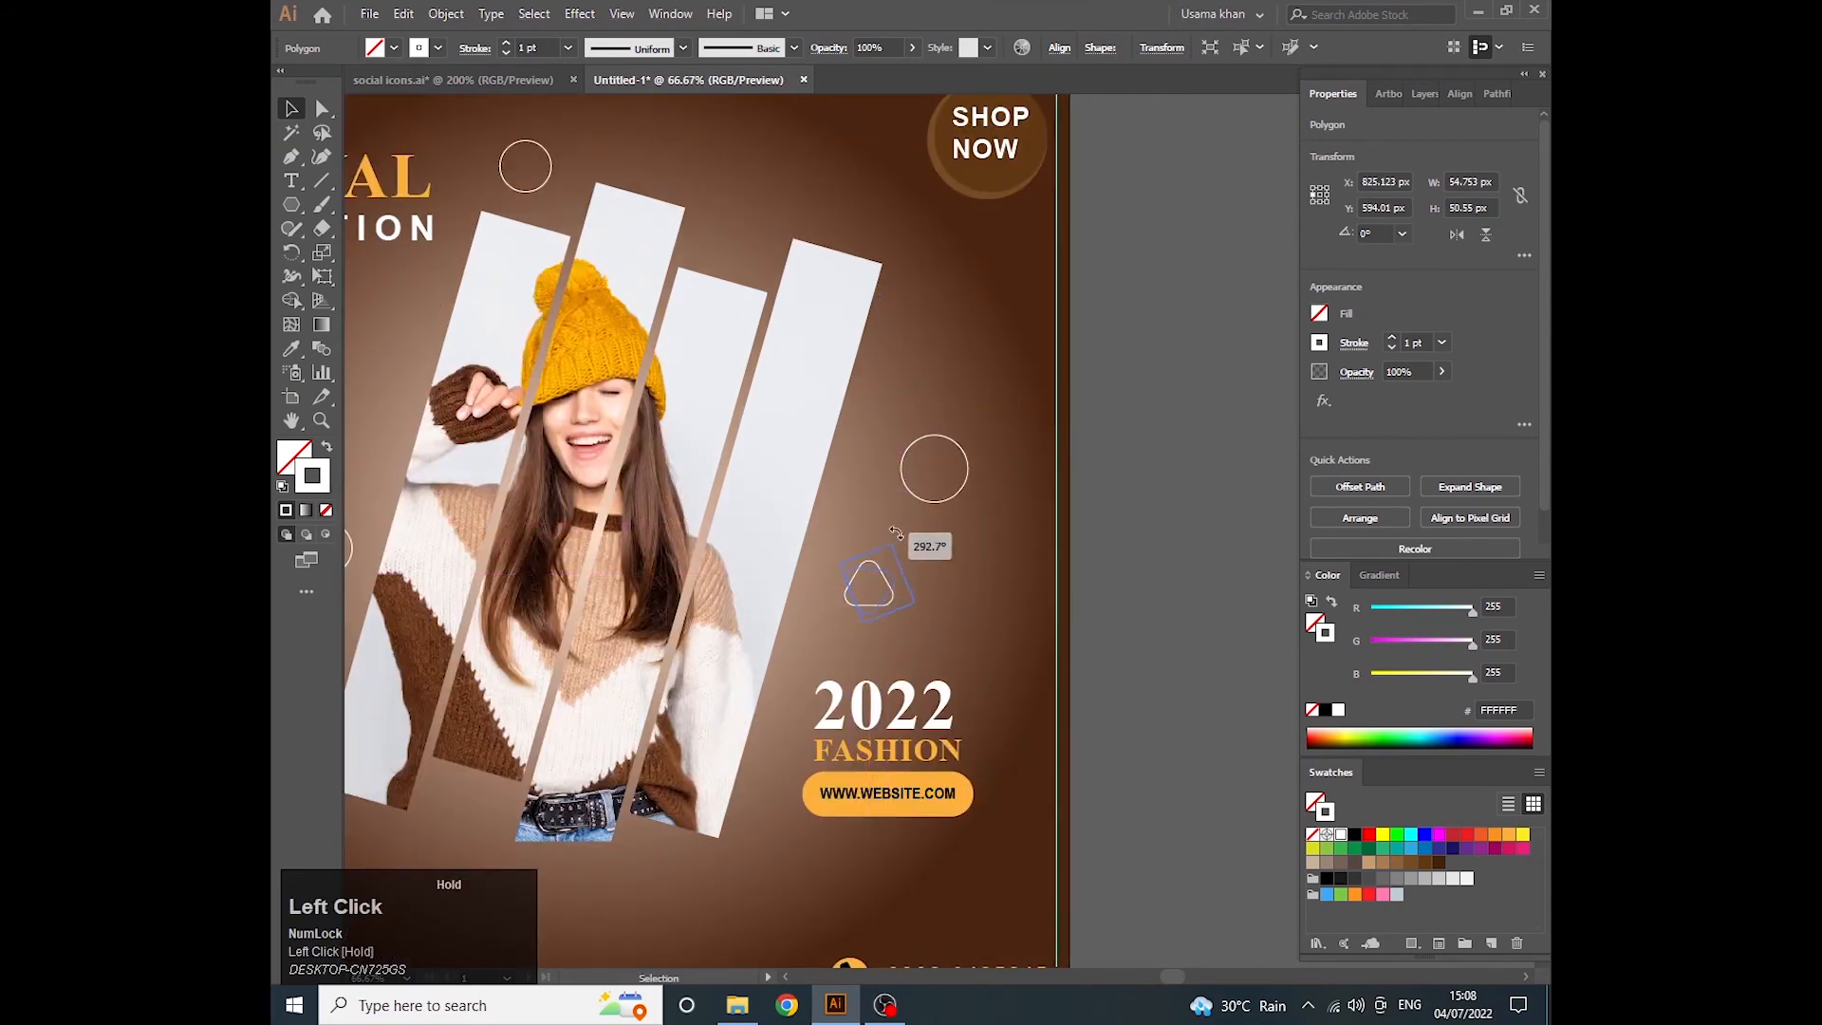
pyautogui.click(952, 655)
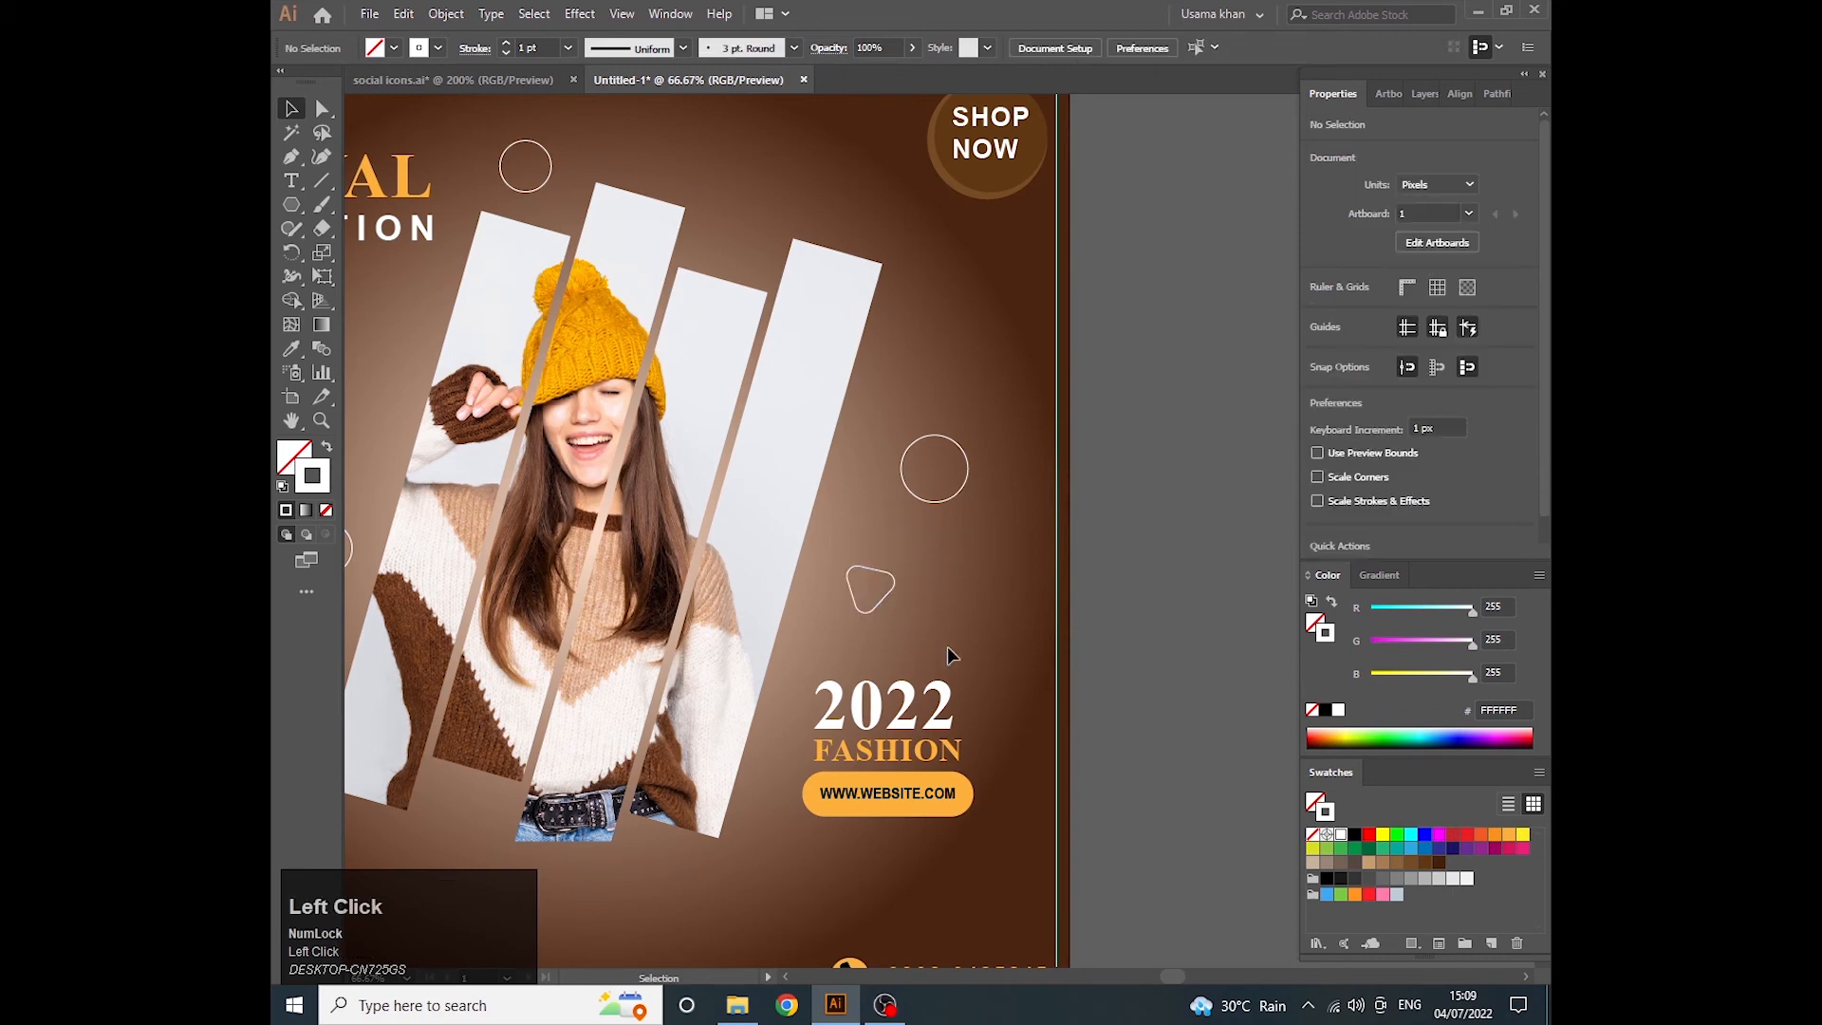
# - Turn the small triangle upside down at 180° and place a copy above the photo's bars
pyautogui.click(879, 612)
pyautogui.moveTo(859, 629); pyautogui.dragTo(782, 321)
pyautogui.click(782, 373)
pyautogui.click(1130, 594)
pyautogui.click(869, 609)
pyautogui.keyDown('alt'); pyautogui.scroll(-1, 889, 611); pyautogui.keyUp('alt')
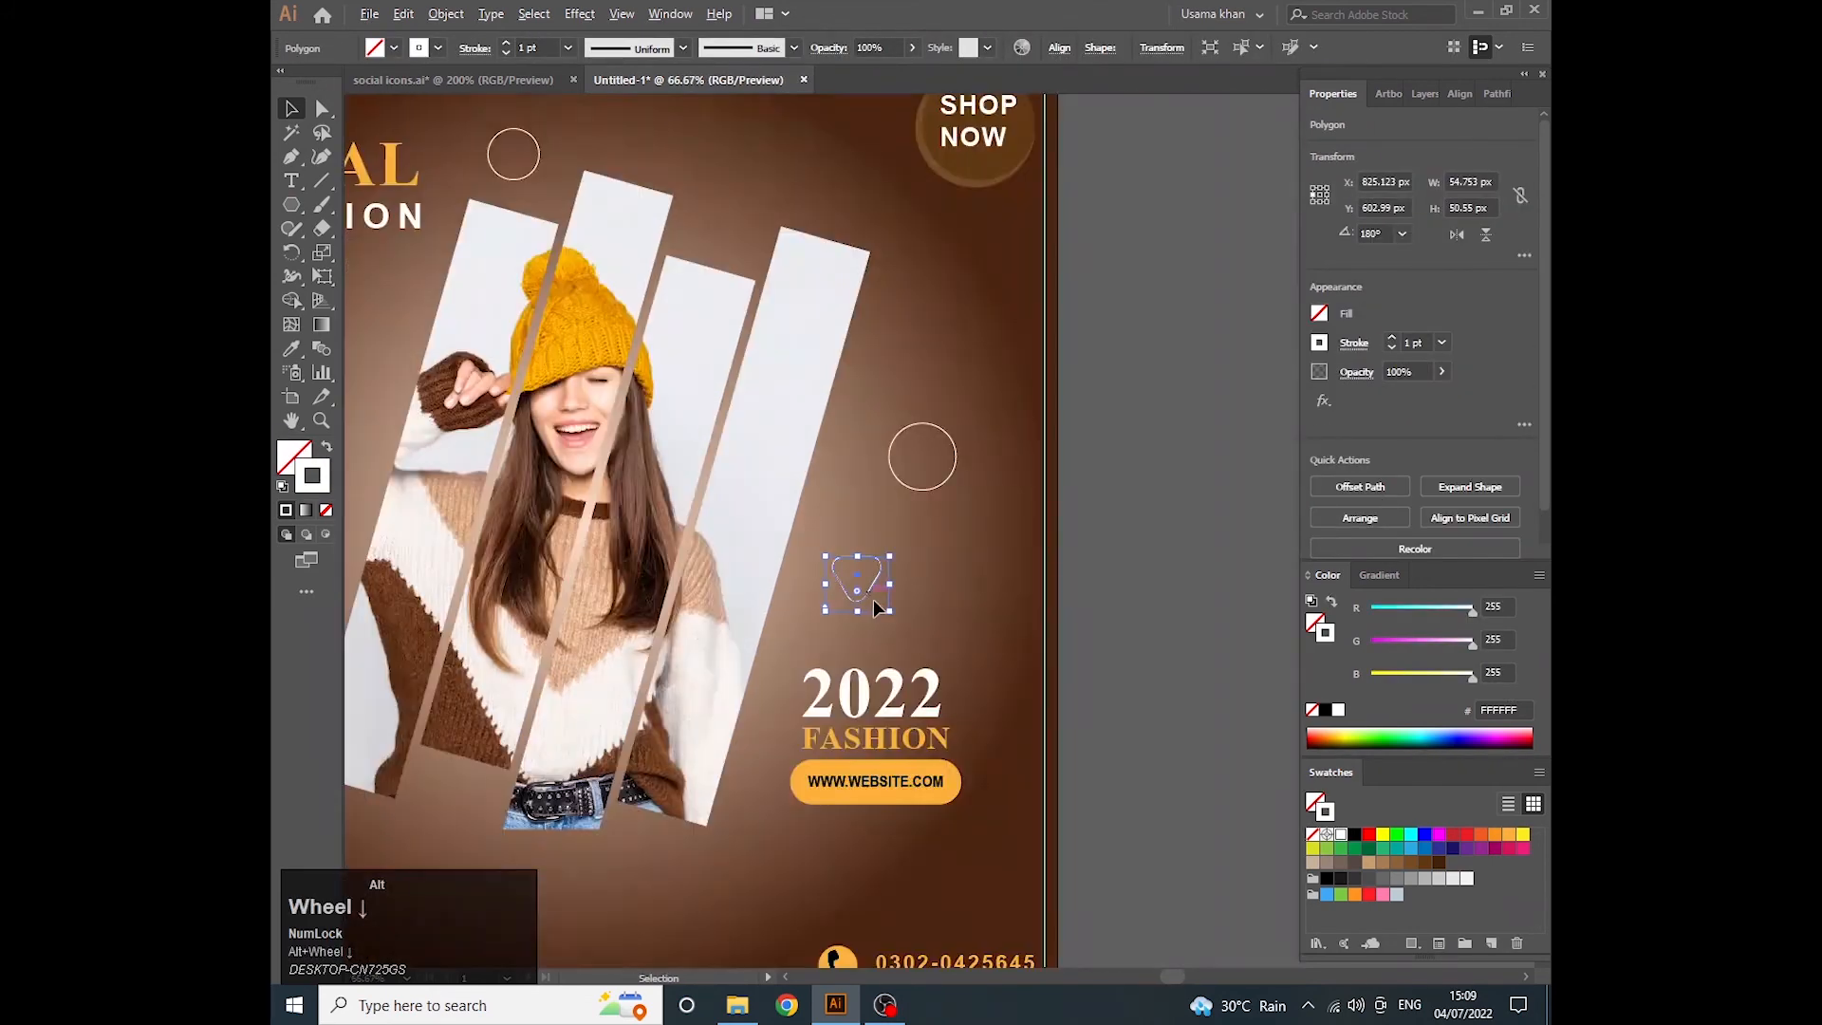
# - Place another copy of the triangle below the photo beside the model's belt and size it to about 58 px wide
pyautogui.moveTo(871, 596); pyautogui.dragTo(532, 699)
pyautogui.keyDown('alt'); pyautogui.scroll(1, 732, 207); pyautogui.keyUp('alt')
pyautogui.keyDown('alt'); pyautogui.scroll(1, 733, 207); pyautogui.keyUp('alt')
pyautogui.click(727, 245)
pyautogui.keyDown('alt'); pyautogui.scroll(2, 727, 245); pyautogui.keyUp('alt')
pyautogui.click(719, 225)
pyautogui.keyDown('alt'); pyautogui.scroll(-3, 727, 245); pyautogui.keyUp('alt')
pyautogui.keyDown('alt'); pyautogui.scroll(3, 532, 699); pyautogui.keyUp('alt')
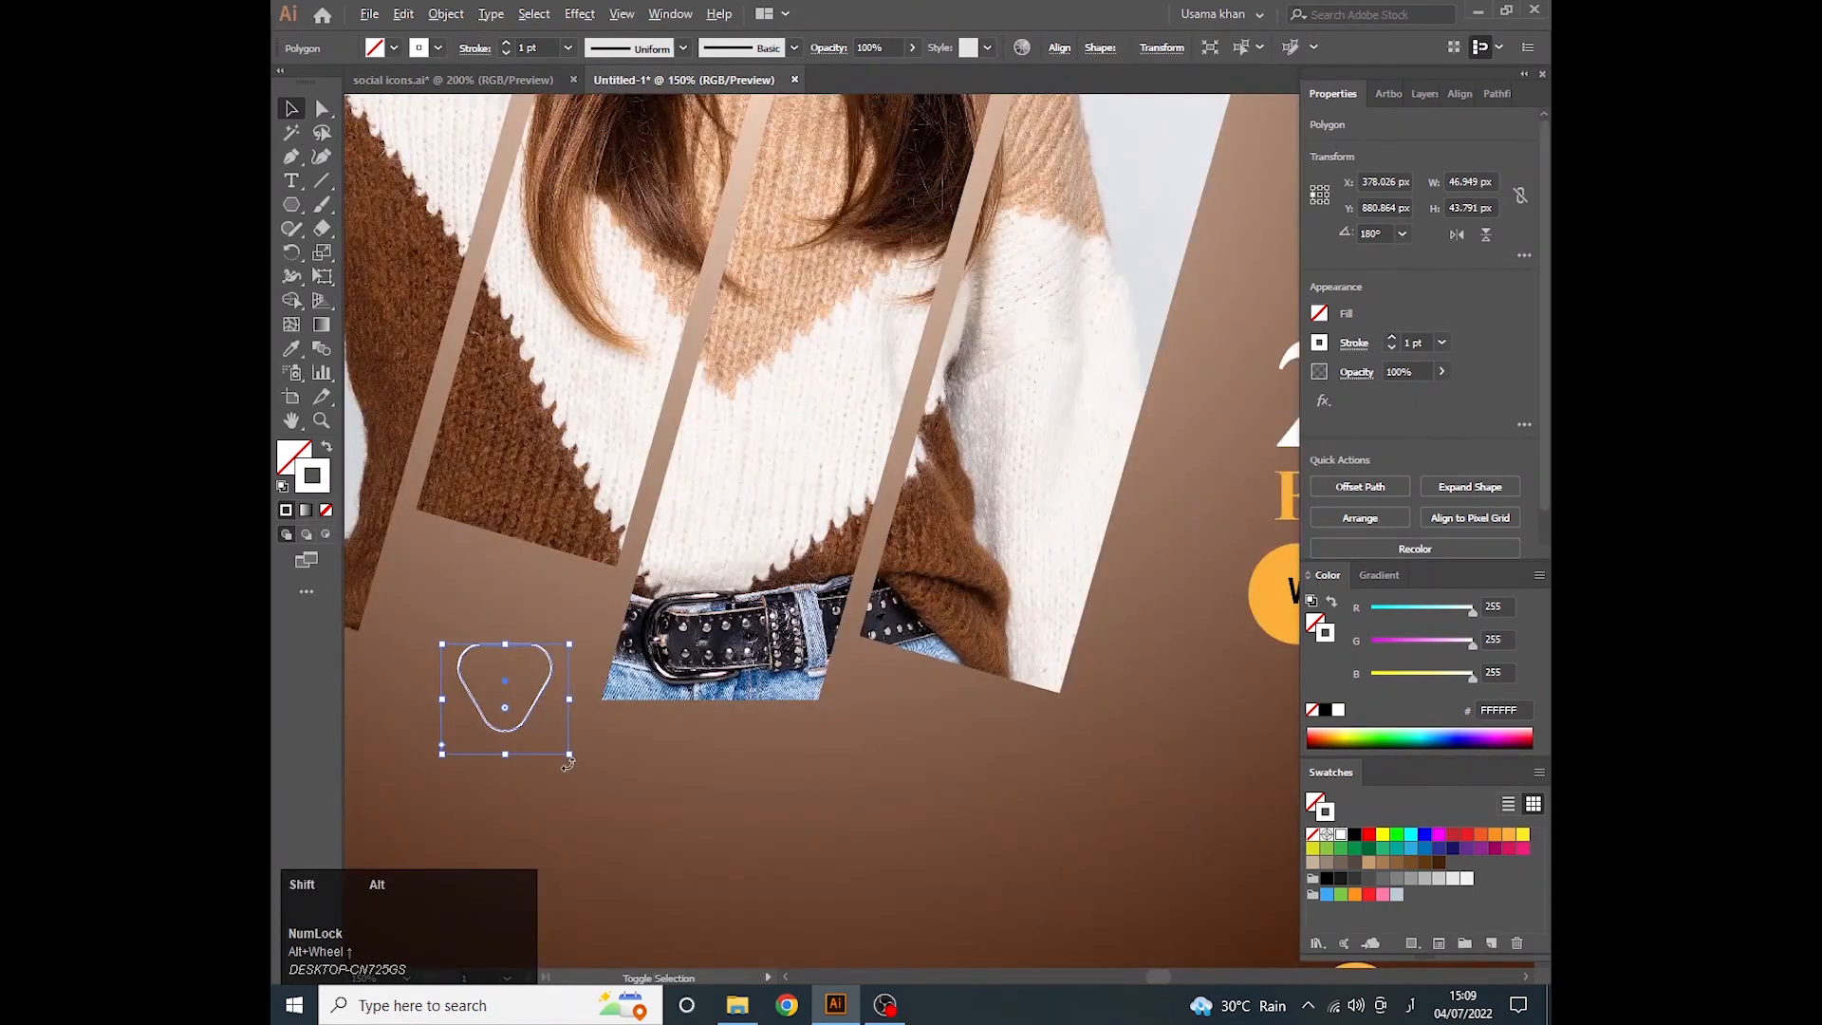
pyautogui.moveTo(567, 764); pyautogui.dragTo(515, 706)
pyautogui.keyDown('alt'); pyautogui.scroll(-4, 515, 706); pyautogui.keyUp('alt')
pyautogui.click(632, 579)
pyautogui.keyDown('alt'); pyautogui.scroll(1, 666, 539); pyautogui.keyUp('alt')
pyautogui.keyDown('alt'); pyautogui.scroll(2, 666, 544); pyautogui.keyUp('alt')
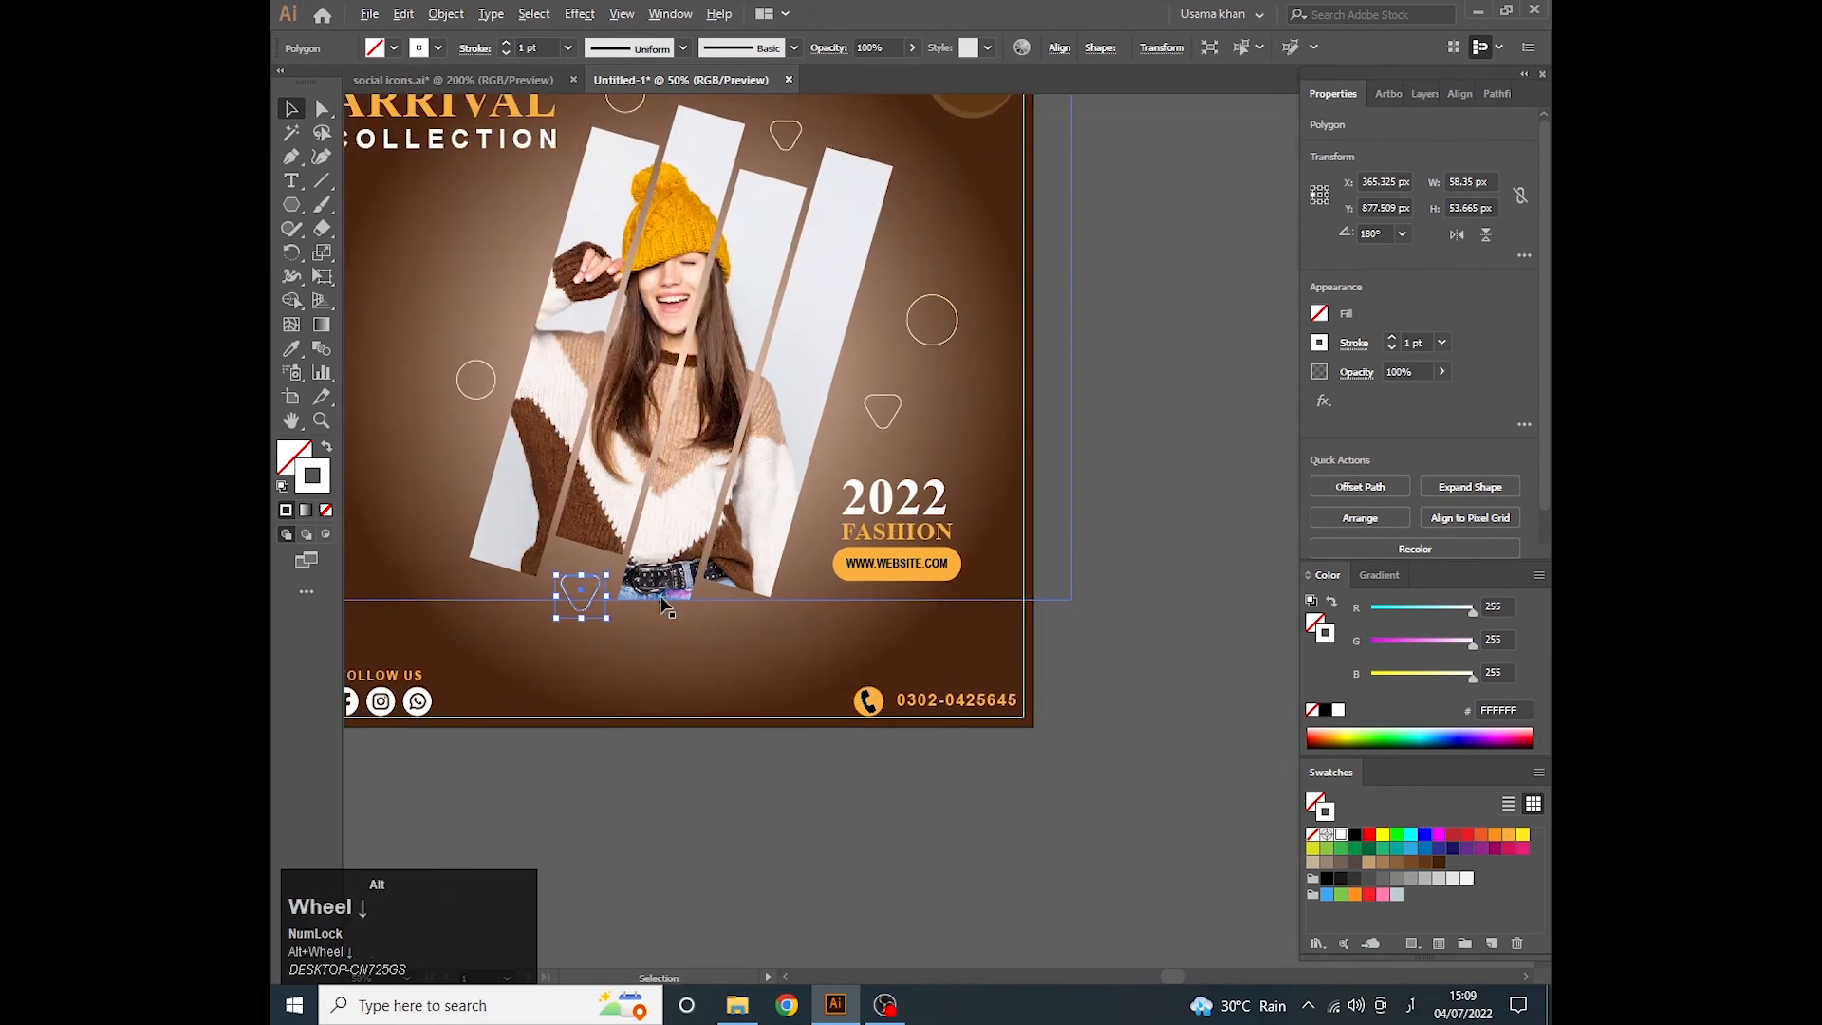
# - Draw a tiny orange-filled circle of 3 px without an outline in the empty area above the 2022 text
pyautogui.rightClick(291, 205)
pyautogui.click(351, 255)
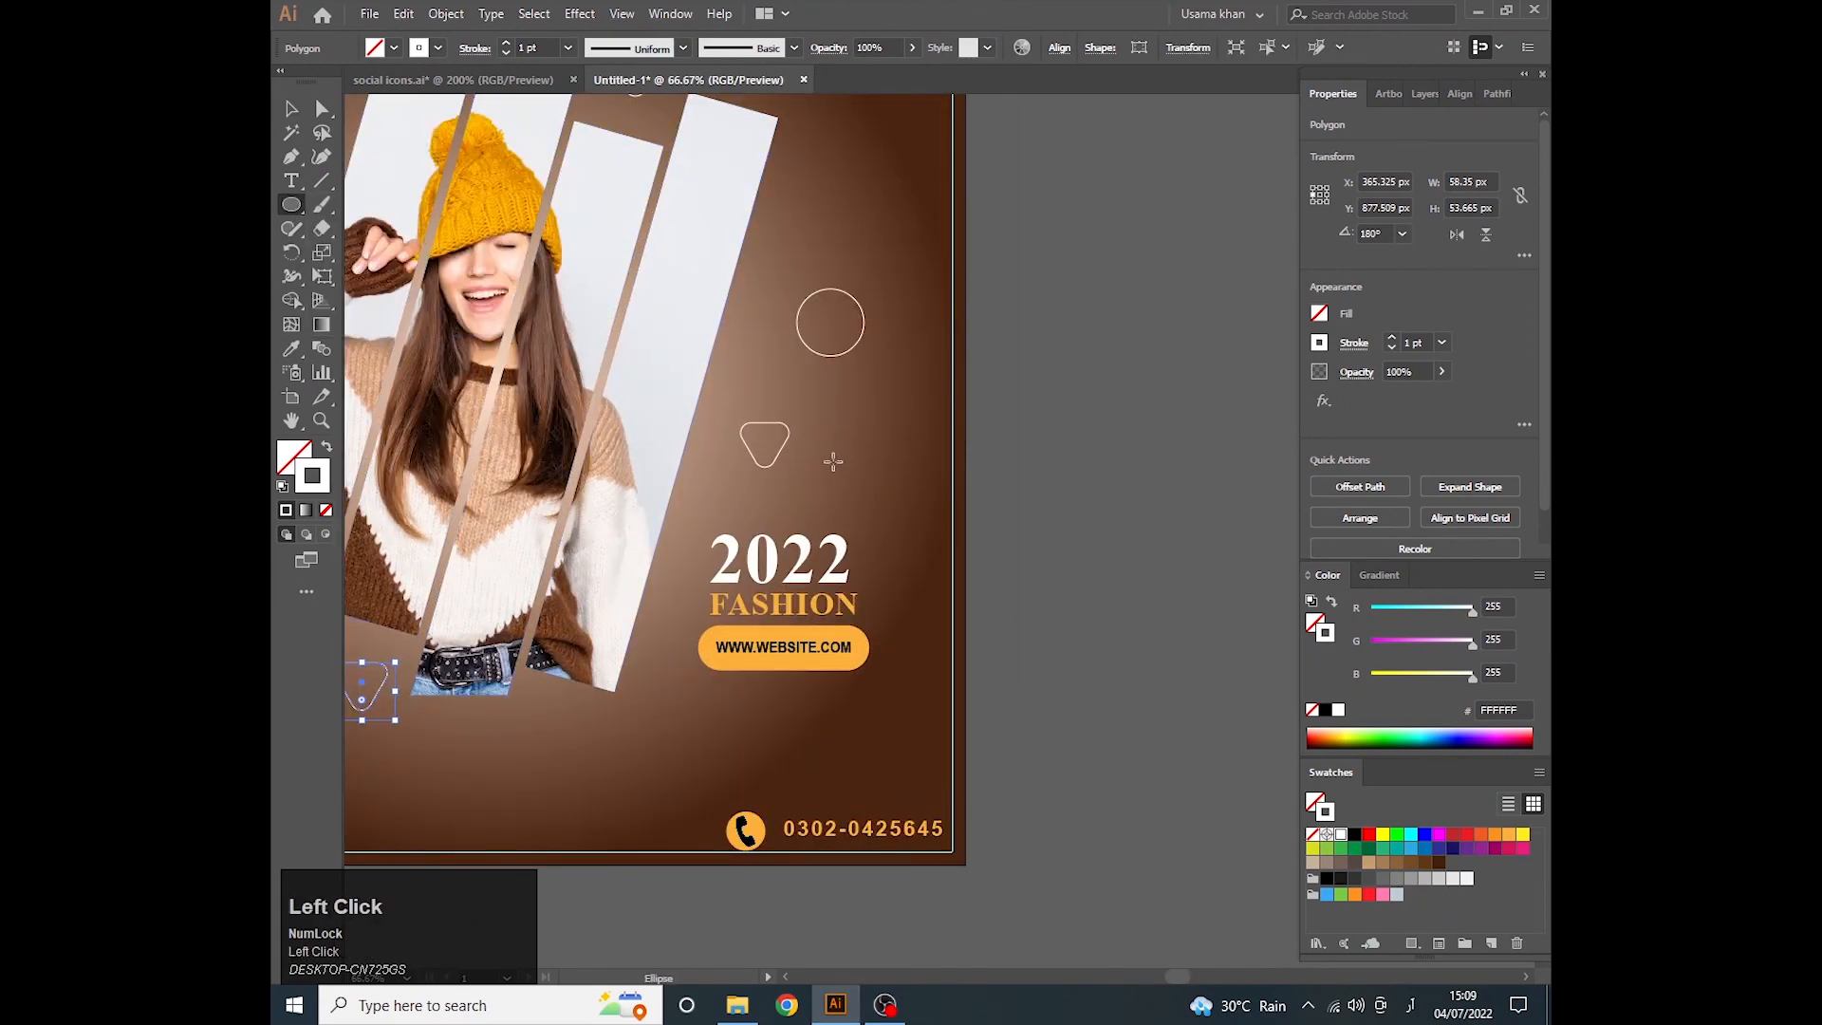
pyautogui.keyDown('alt'); pyautogui.scroll(5, 892, 501); pyautogui.keyUp('alt')
pyautogui.press('l')
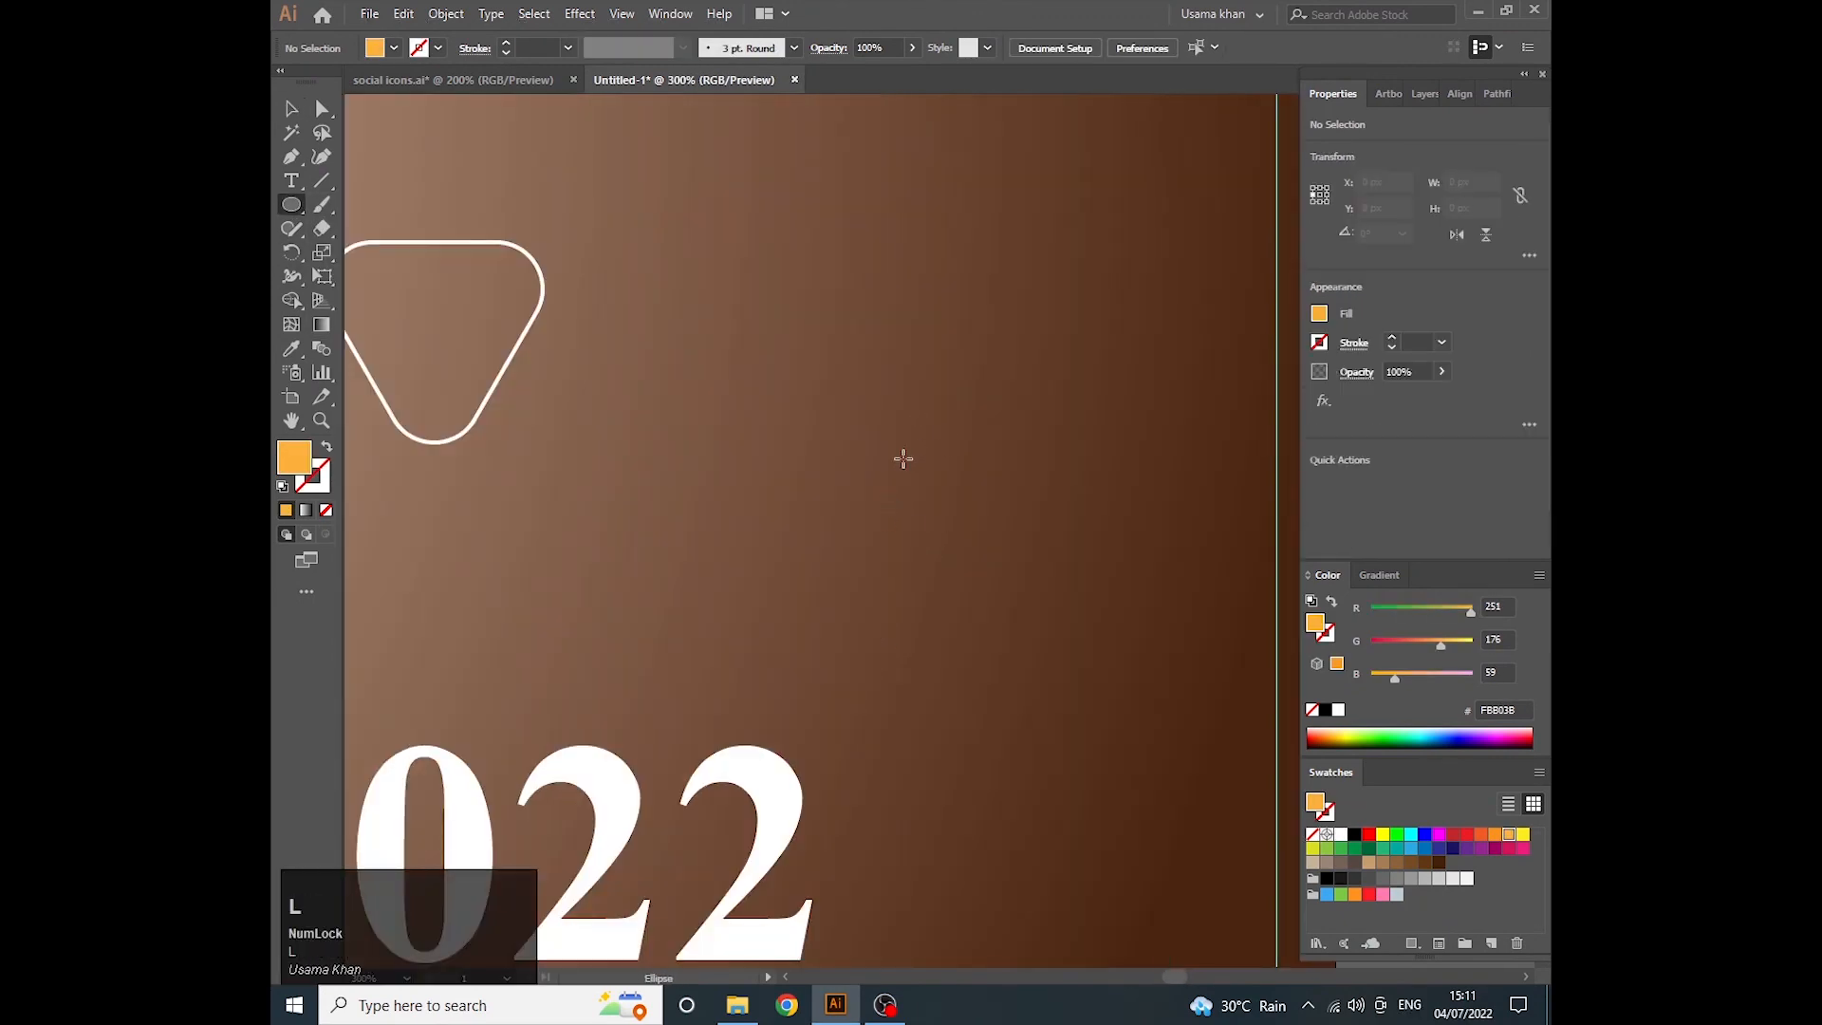
pyautogui.keyDown('shift'); pyautogui.moveTo(901, 464); pyautogui.dragTo(912, 474); pyautogui.keyUp('shift')
pyautogui.press('v')
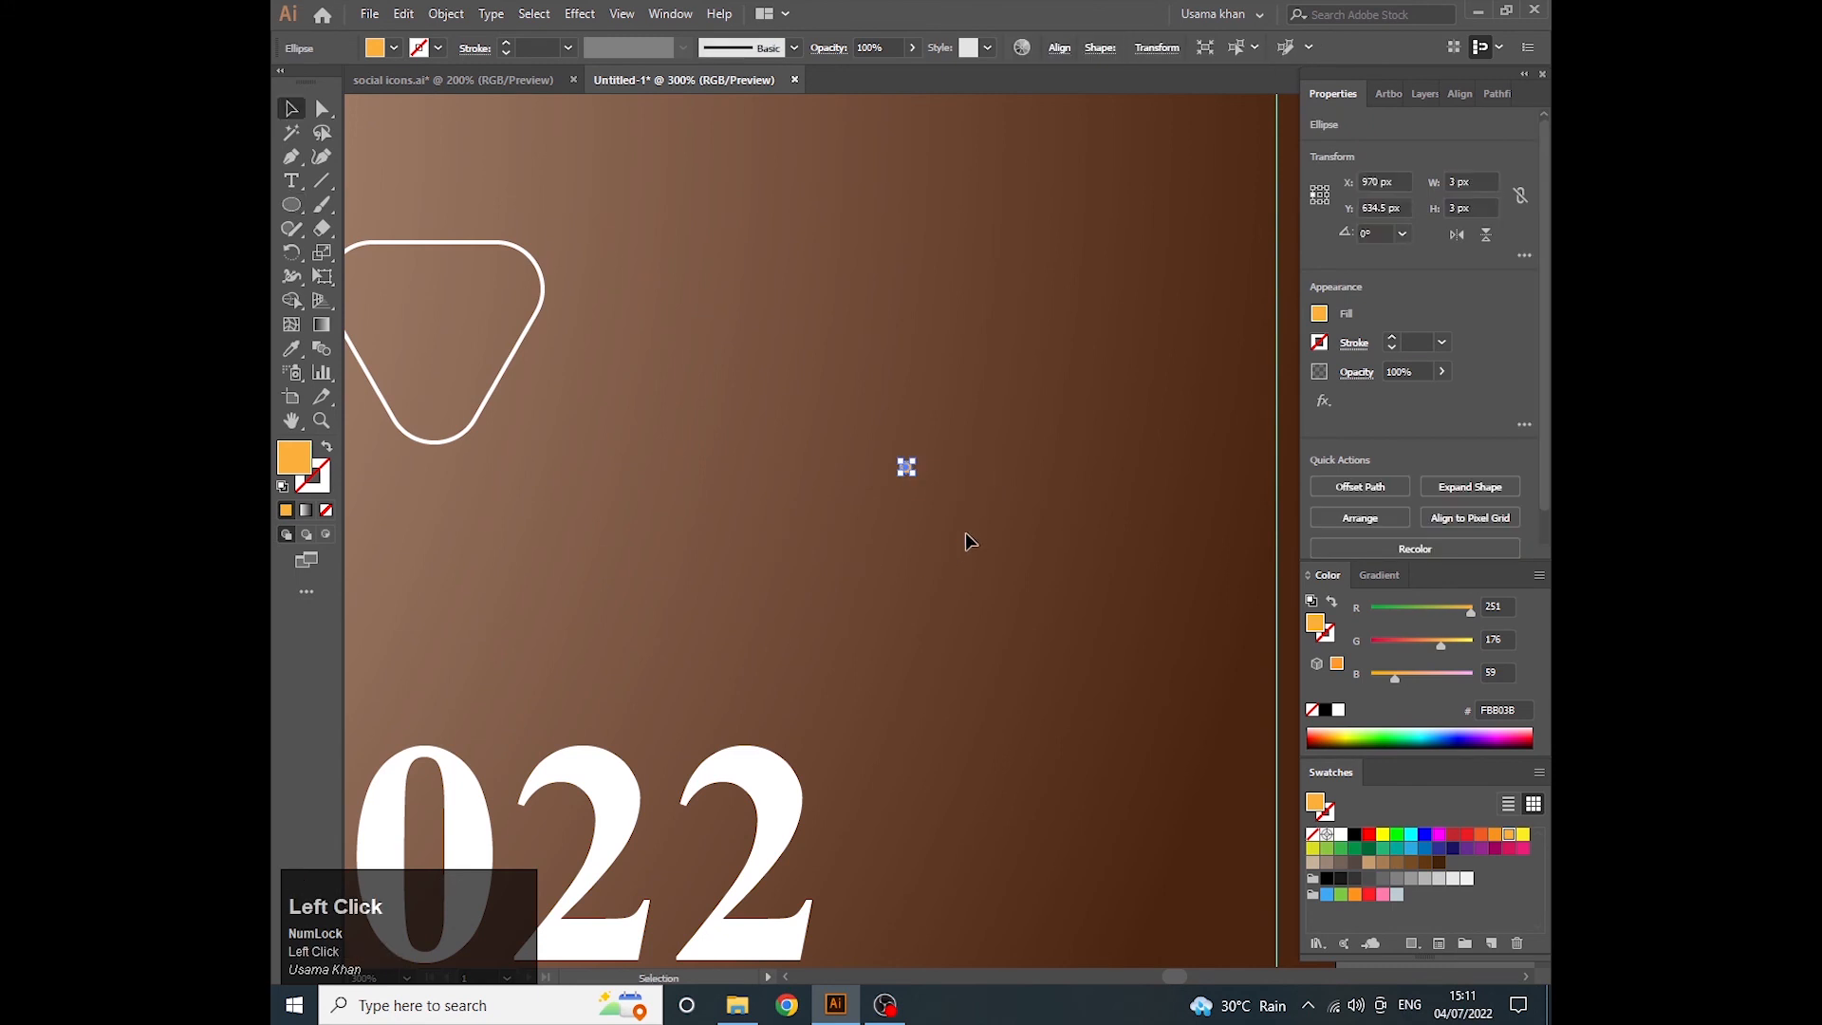
# - Copy the orange dot 7 px horizontally with Transform Each and repeat the copy to make a row of four
pyautogui.click(965, 533)
pyautogui.keyDown('alt'); pyautogui.scroll(1, 910, 467); pyautogui.keyUp('alt')
pyautogui.click(908, 464)
pyautogui.rightClick(910, 464)
pyautogui.click(1018, 745)
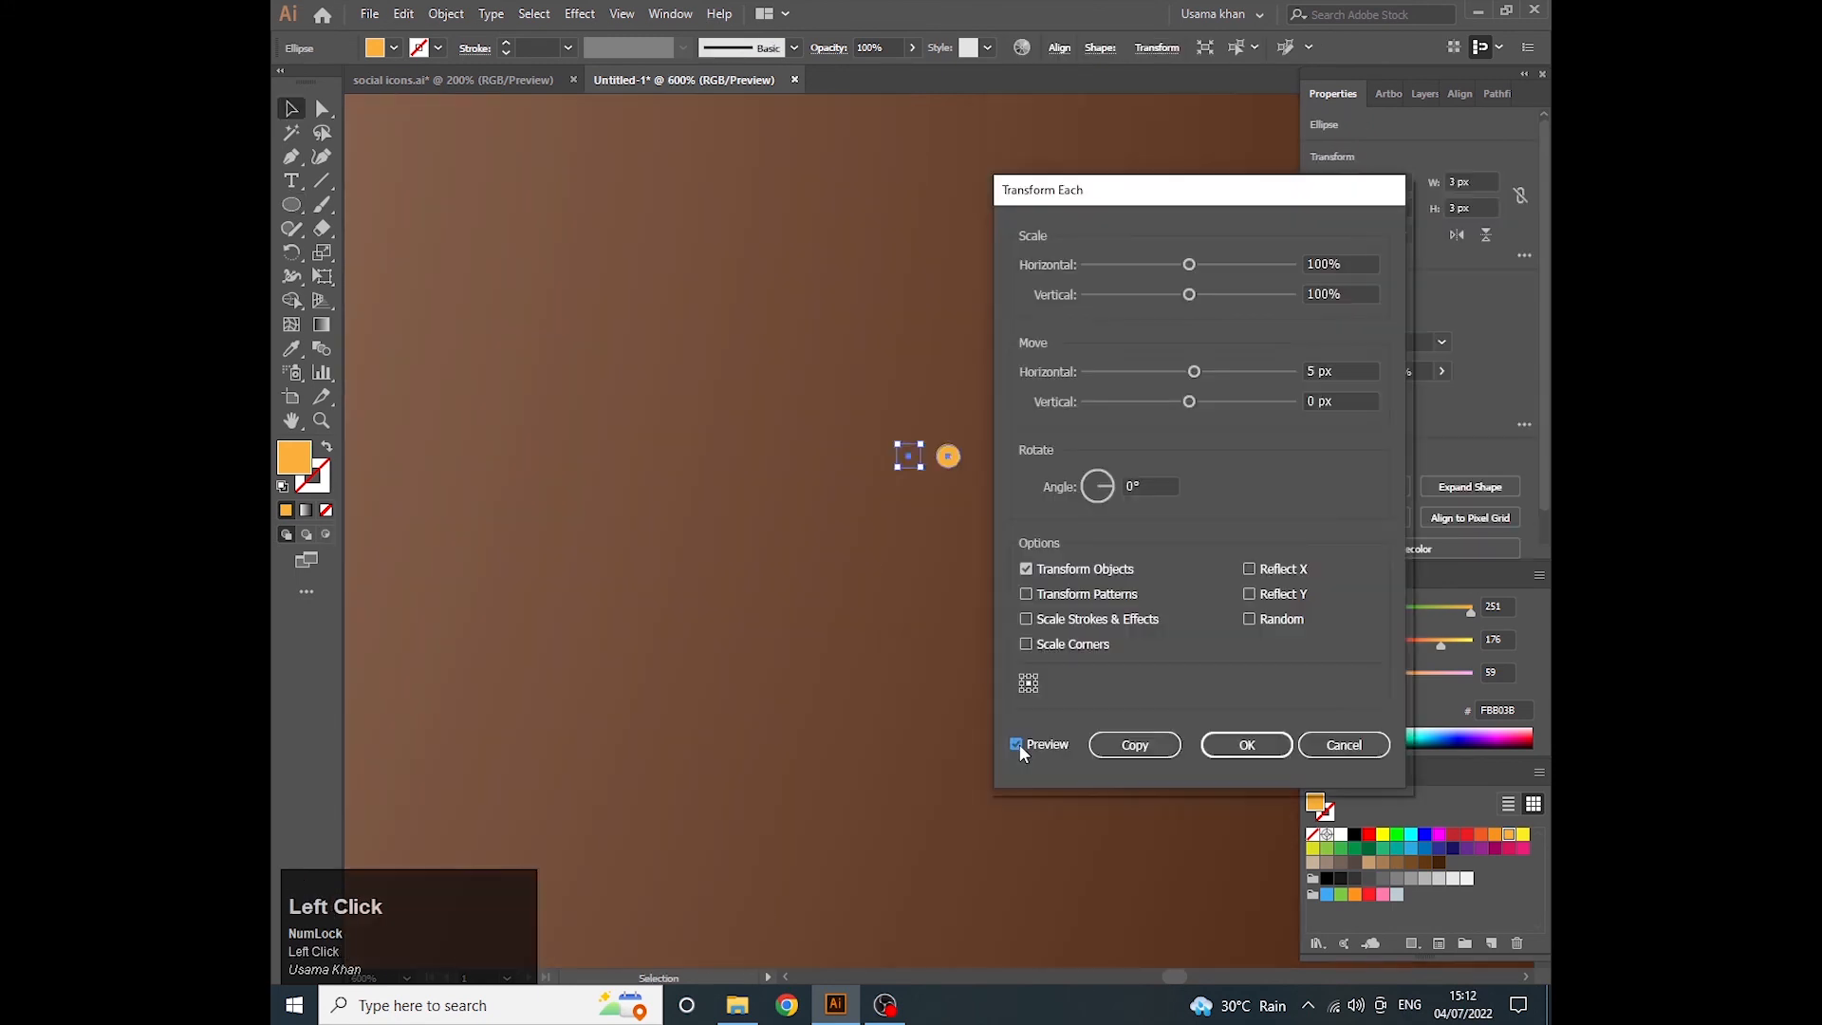
pyautogui.click(1340, 372)
pyautogui.click(1015, 744)
pyautogui.click(1136, 746)
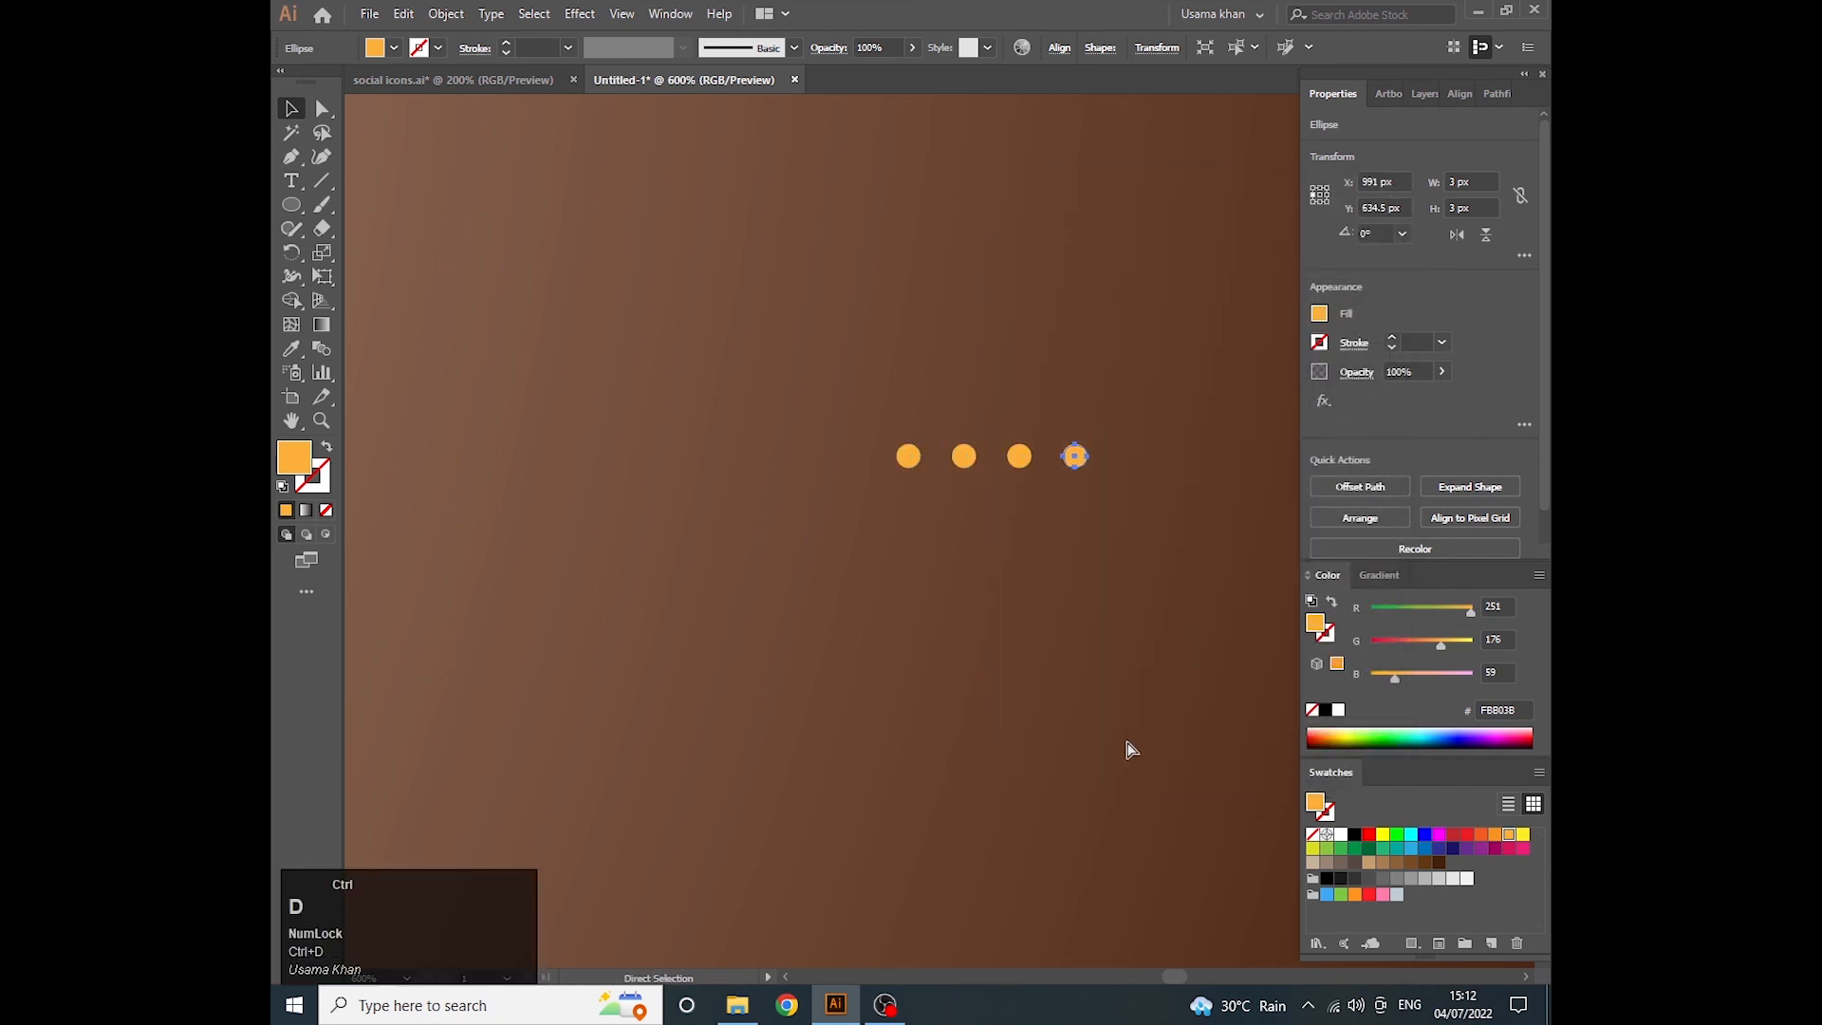
# - Copy the row of dots 7 px vertically with Transform Each and repeat it to build five rows
pyautogui.moveTo(840, 436); pyautogui.dragTo(1092, 465)
pyautogui.rightClick(1073, 461)
pyautogui.click(1139, 729)
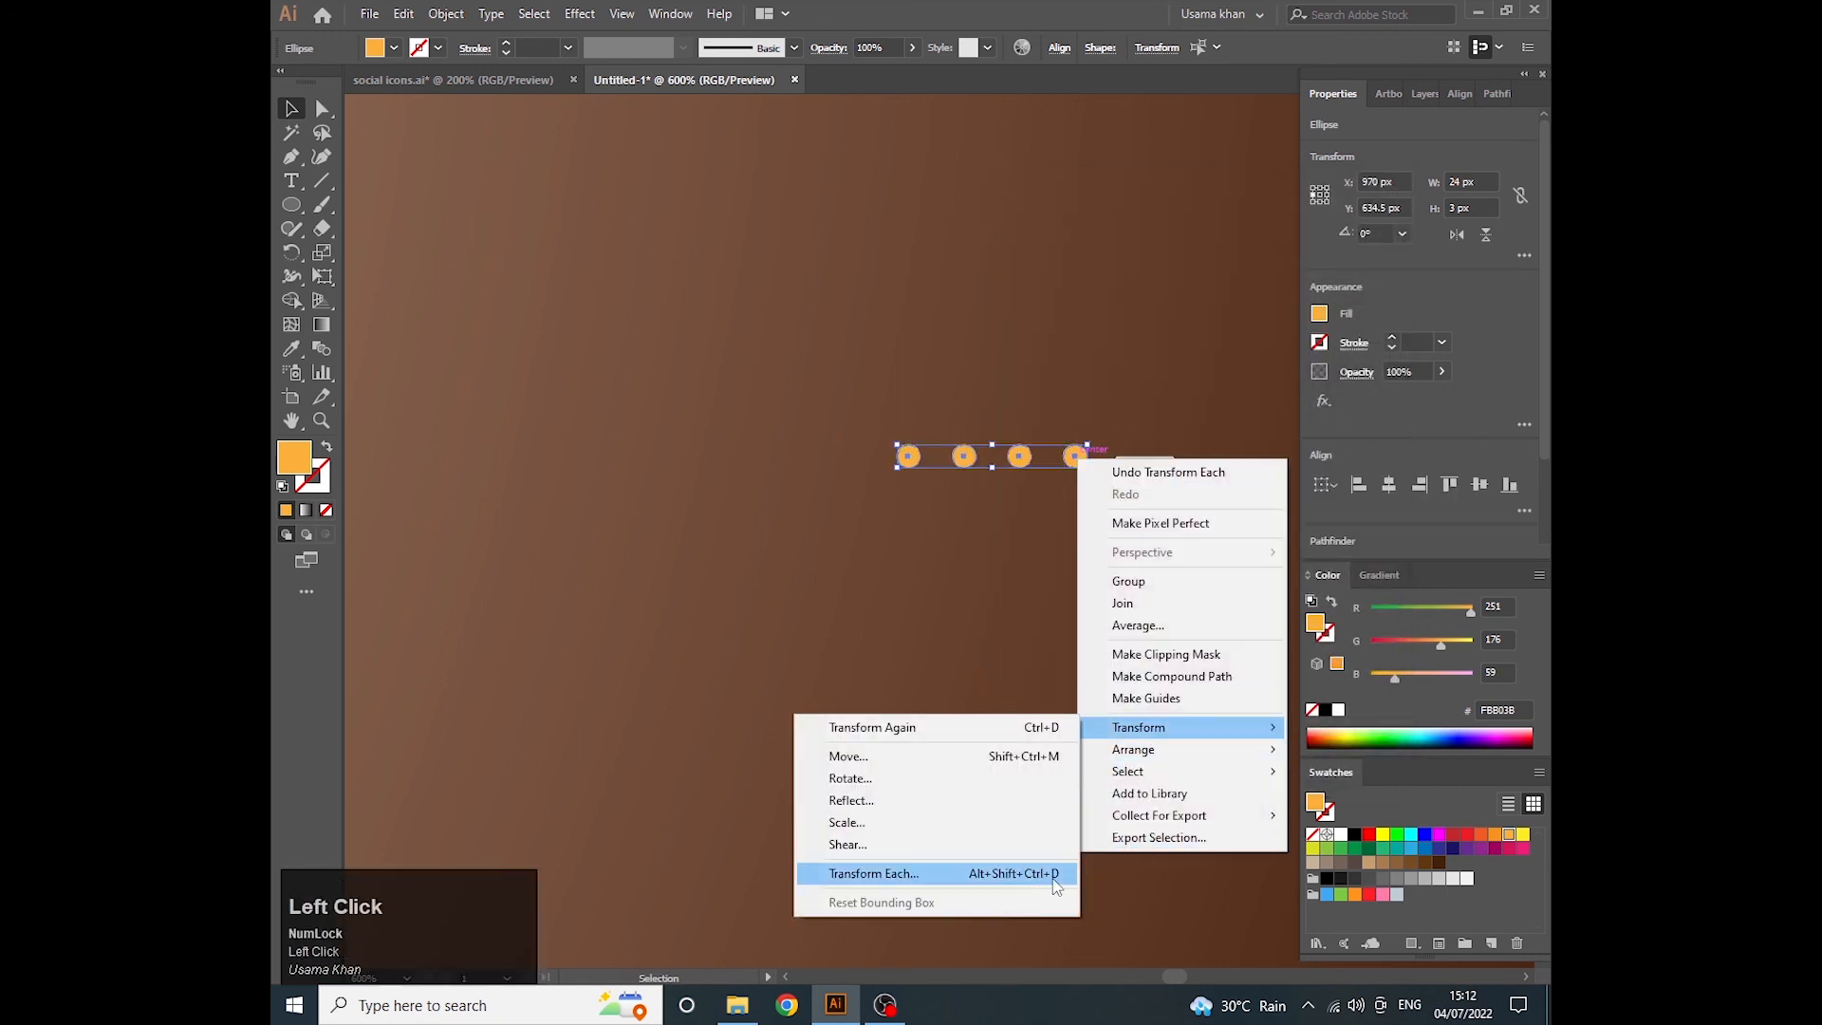
pyautogui.click(874, 866)
pyautogui.click(1358, 372)
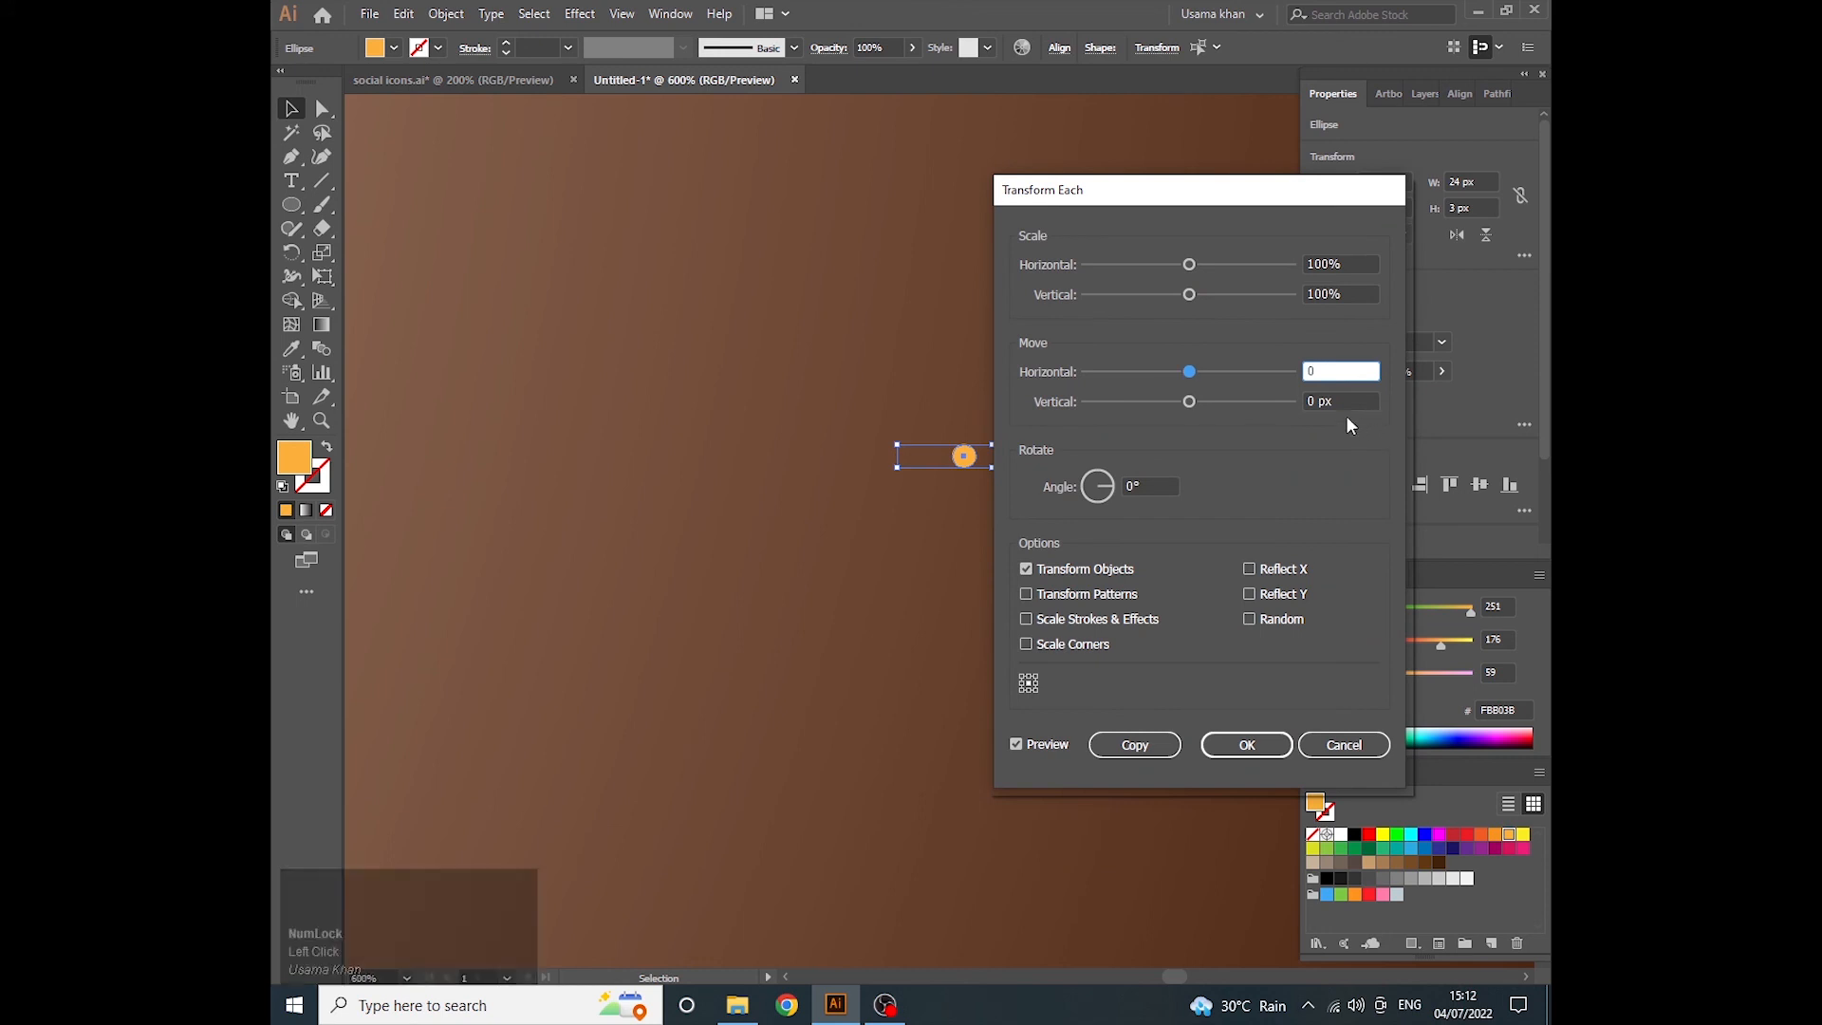
pyautogui.click(1352, 408)
pyautogui.write('7')
pyautogui.click(1125, 748)
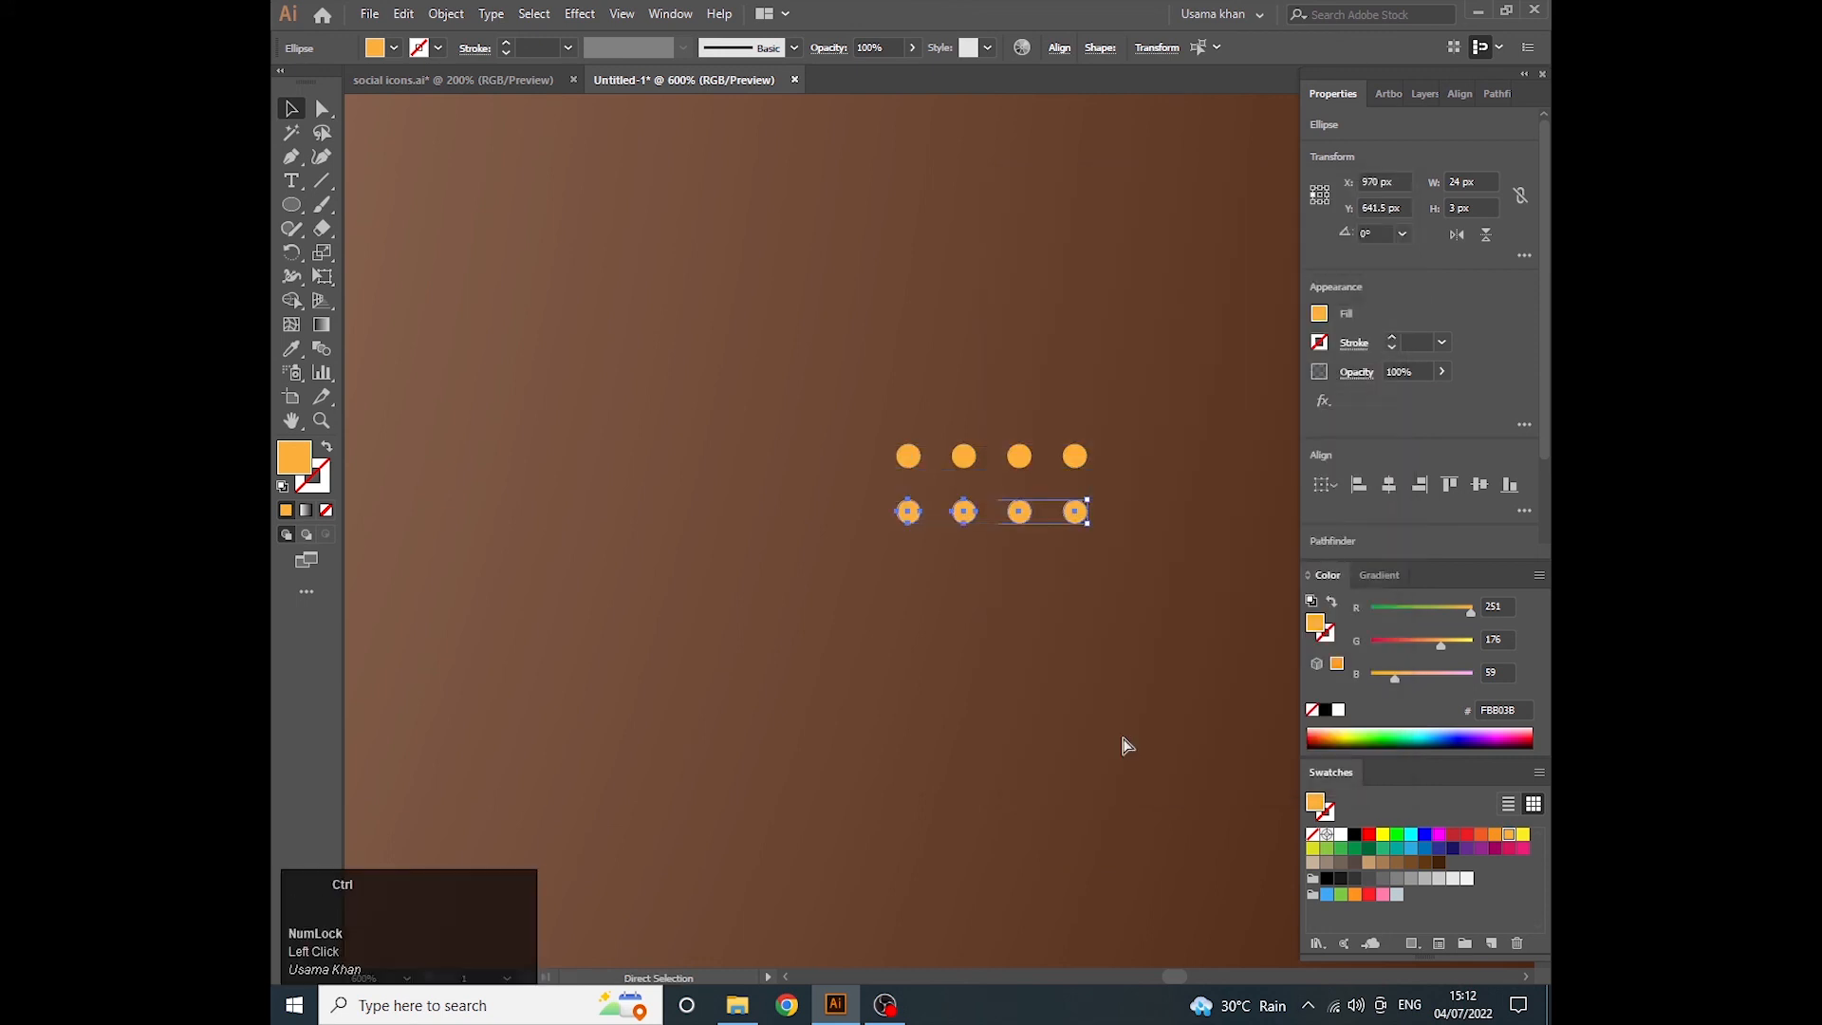
pyautogui.hotkey('ctrl', 'd')
pyautogui.hotkey('ctrl', 'd')
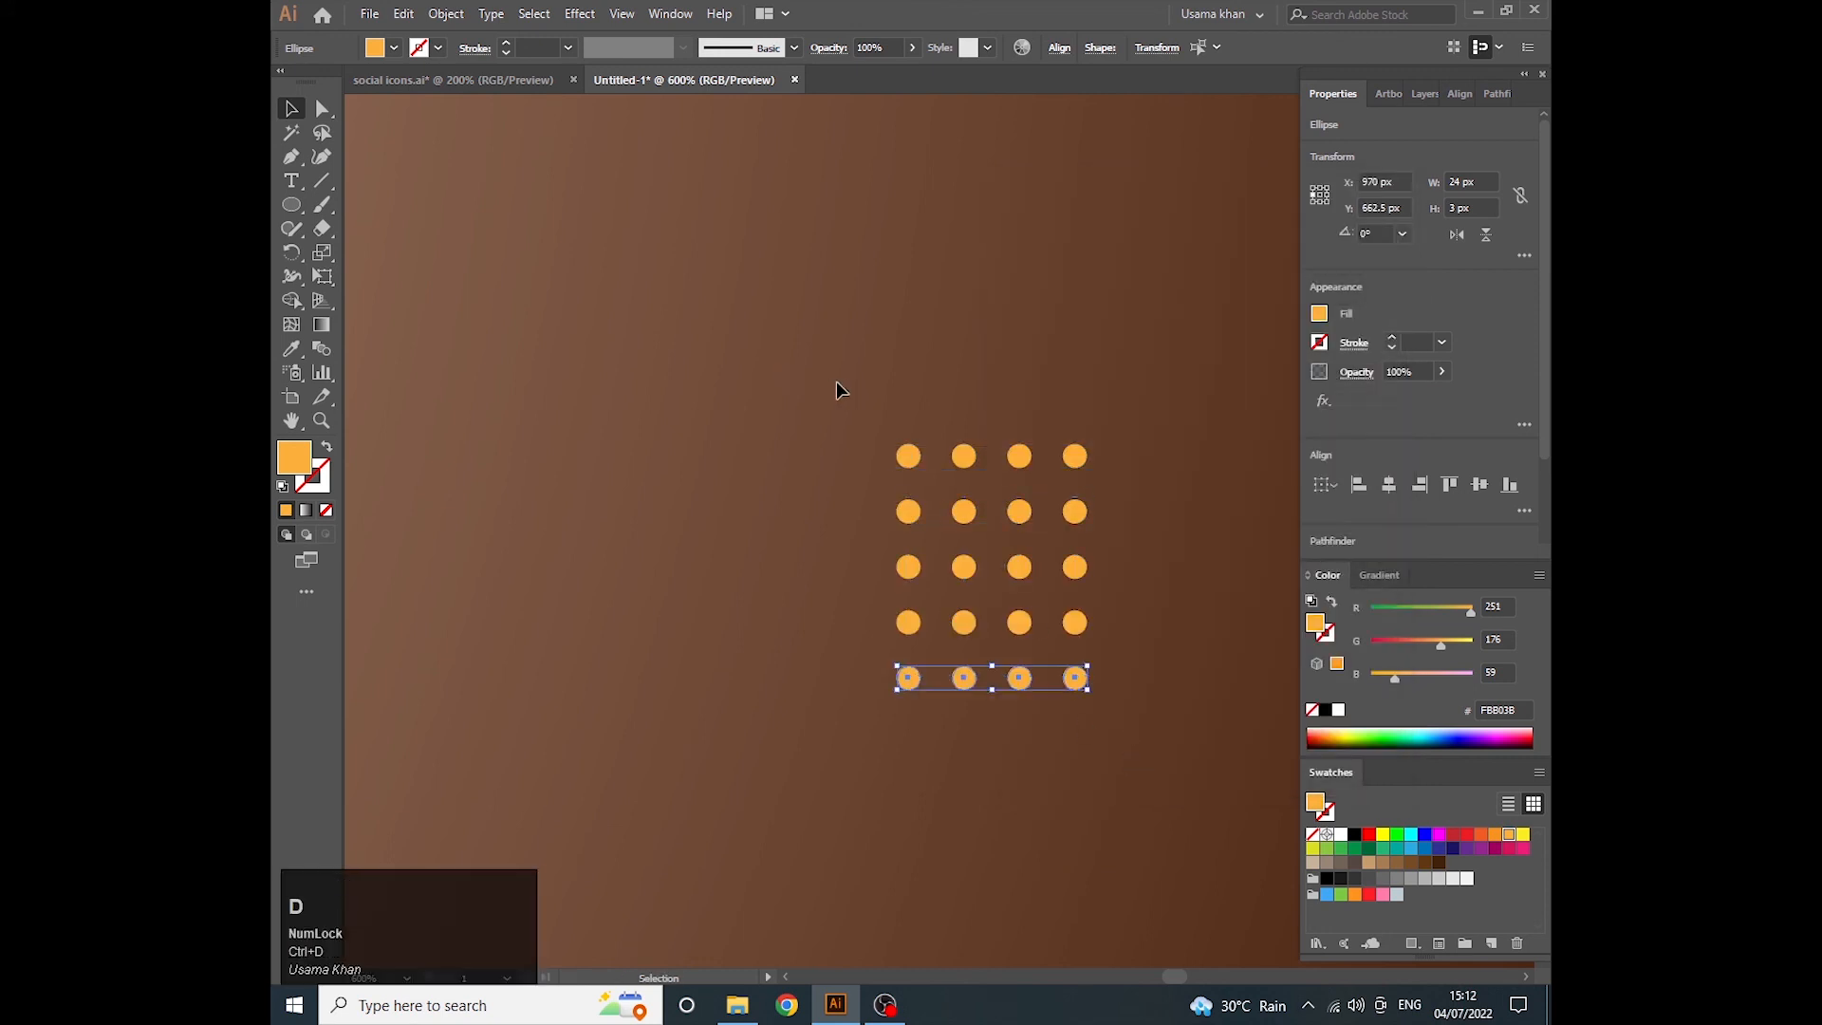
# - Group the dots, then place an enlarged copy of the grid beside the photo, below the COLLECTION heading
pyautogui.moveTo(833, 386); pyautogui.dragTo(1134, 703)
pyautogui.hotkey('ctrl', 'g')
pyautogui.scroll(-3, 909, 594)
pyautogui.scroll(-1, 944, 581)
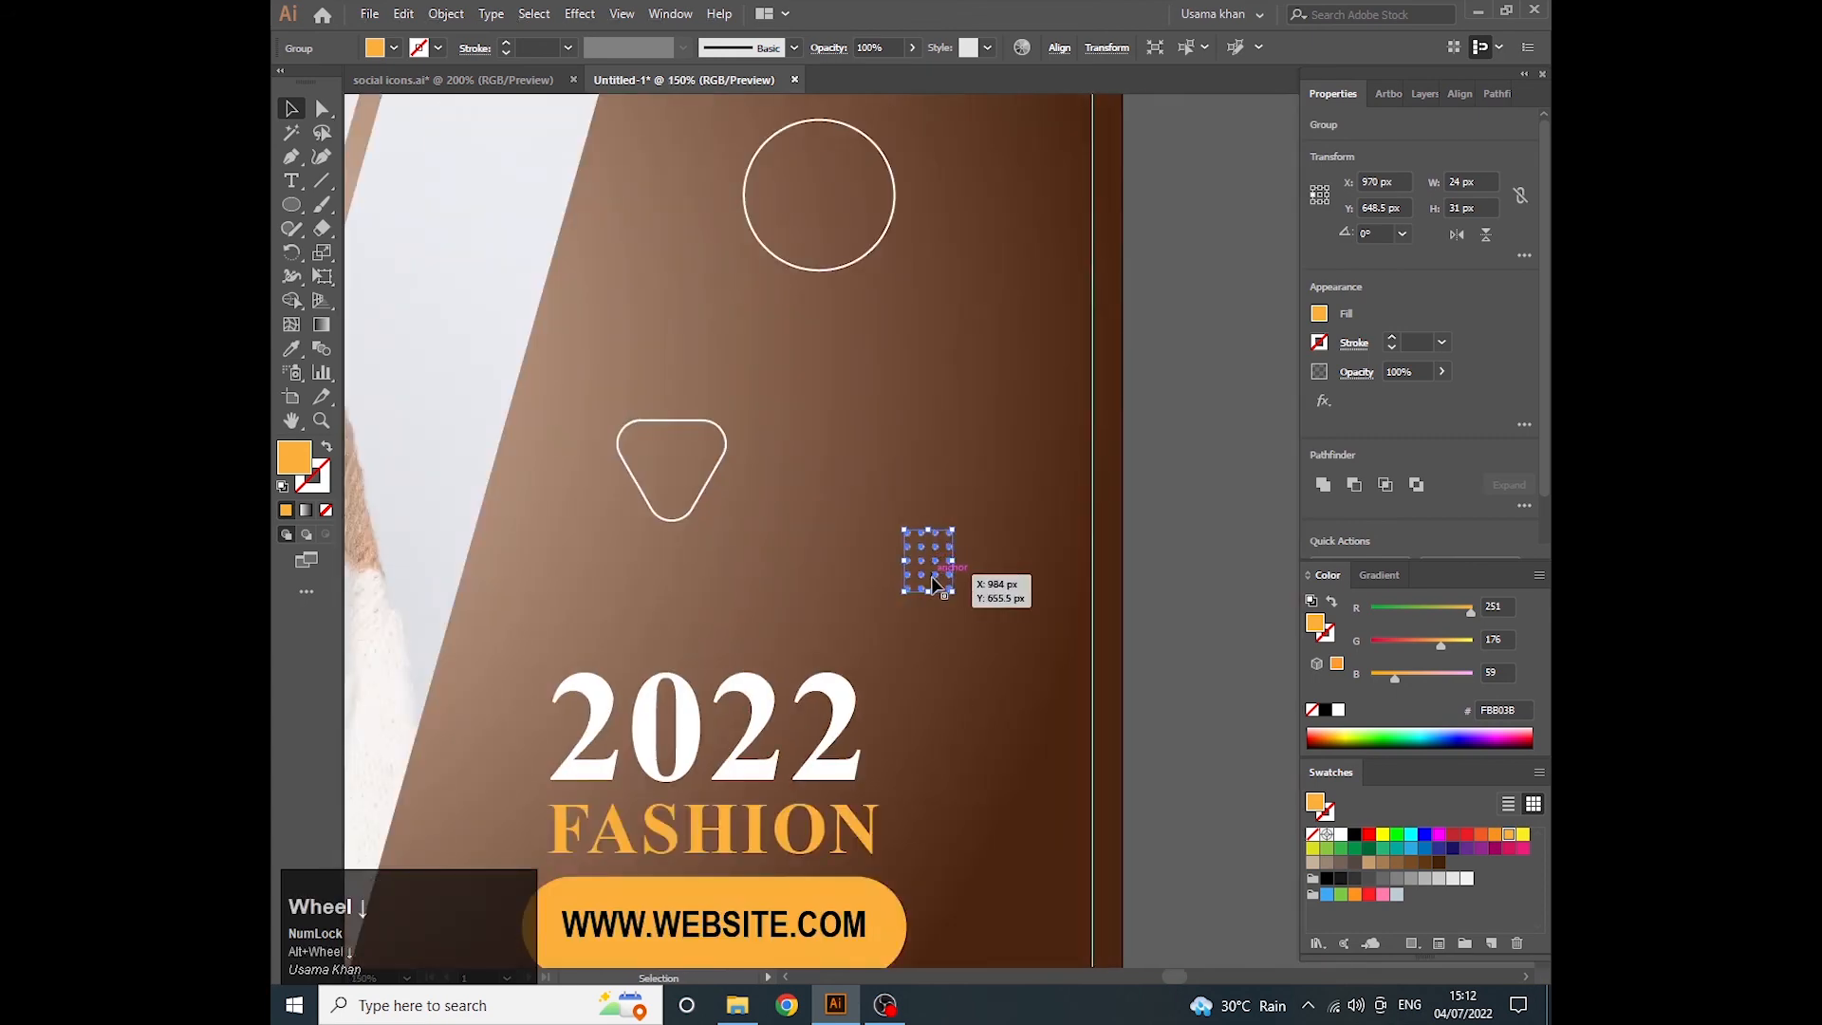
pyautogui.moveTo(931, 575); pyautogui.dragTo(390, 356)
pyautogui.scroll(-2, 960, 584)
pyautogui.scroll(-1, 957, 584)
pyautogui.moveTo(361, 361); pyautogui.dragTo(539, 432)
pyautogui.moveTo(520, 417); pyautogui.dragTo(530, 477)
pyautogui.click(448, 505)
# - Change the fill of the enlarged dot grid to white
pyautogui.keyDown('alt'); pyautogui.scroll(-1, 455, 528); pyautogui.keyUp('alt')
pyautogui.keyDown('alt'); pyautogui.scroll(1, 508, 488); pyautogui.keyUp('alt')
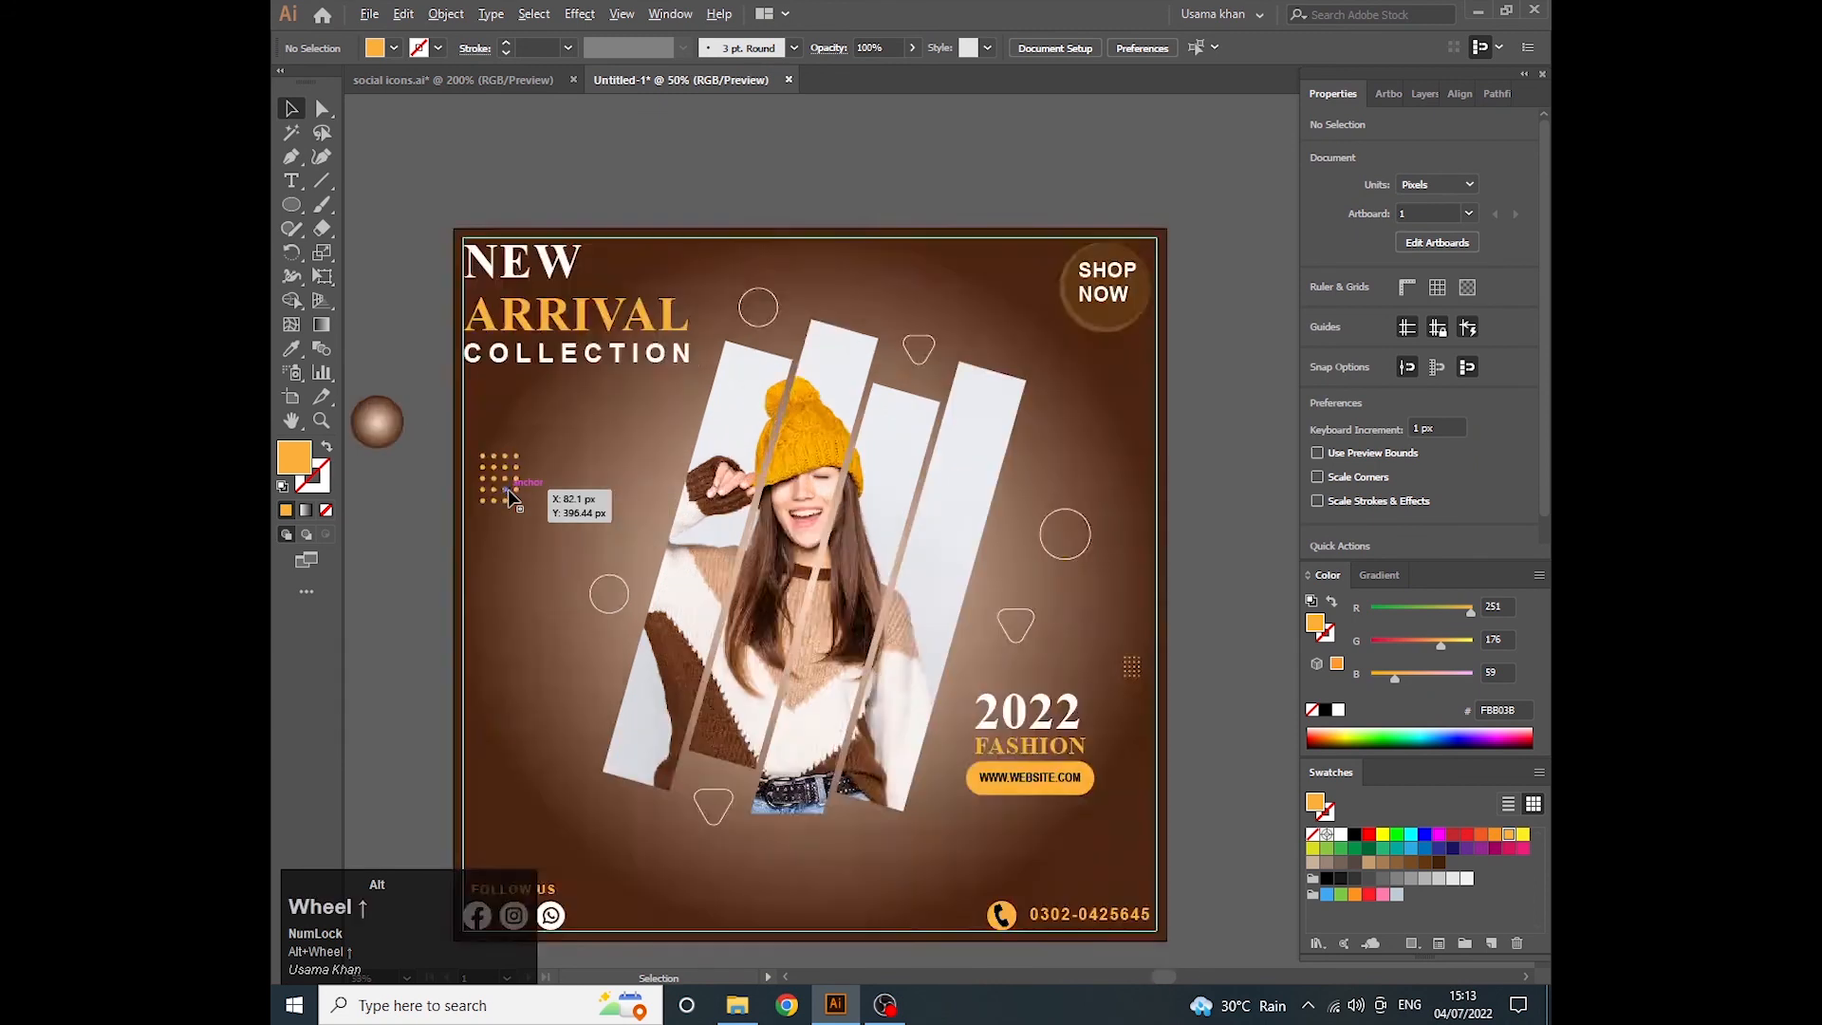
pyautogui.keyDown('alt'); pyautogui.scroll(-1, 509, 487); pyautogui.keyUp('alt')
pyautogui.click(503, 482)
pyautogui.click(1075, 783)
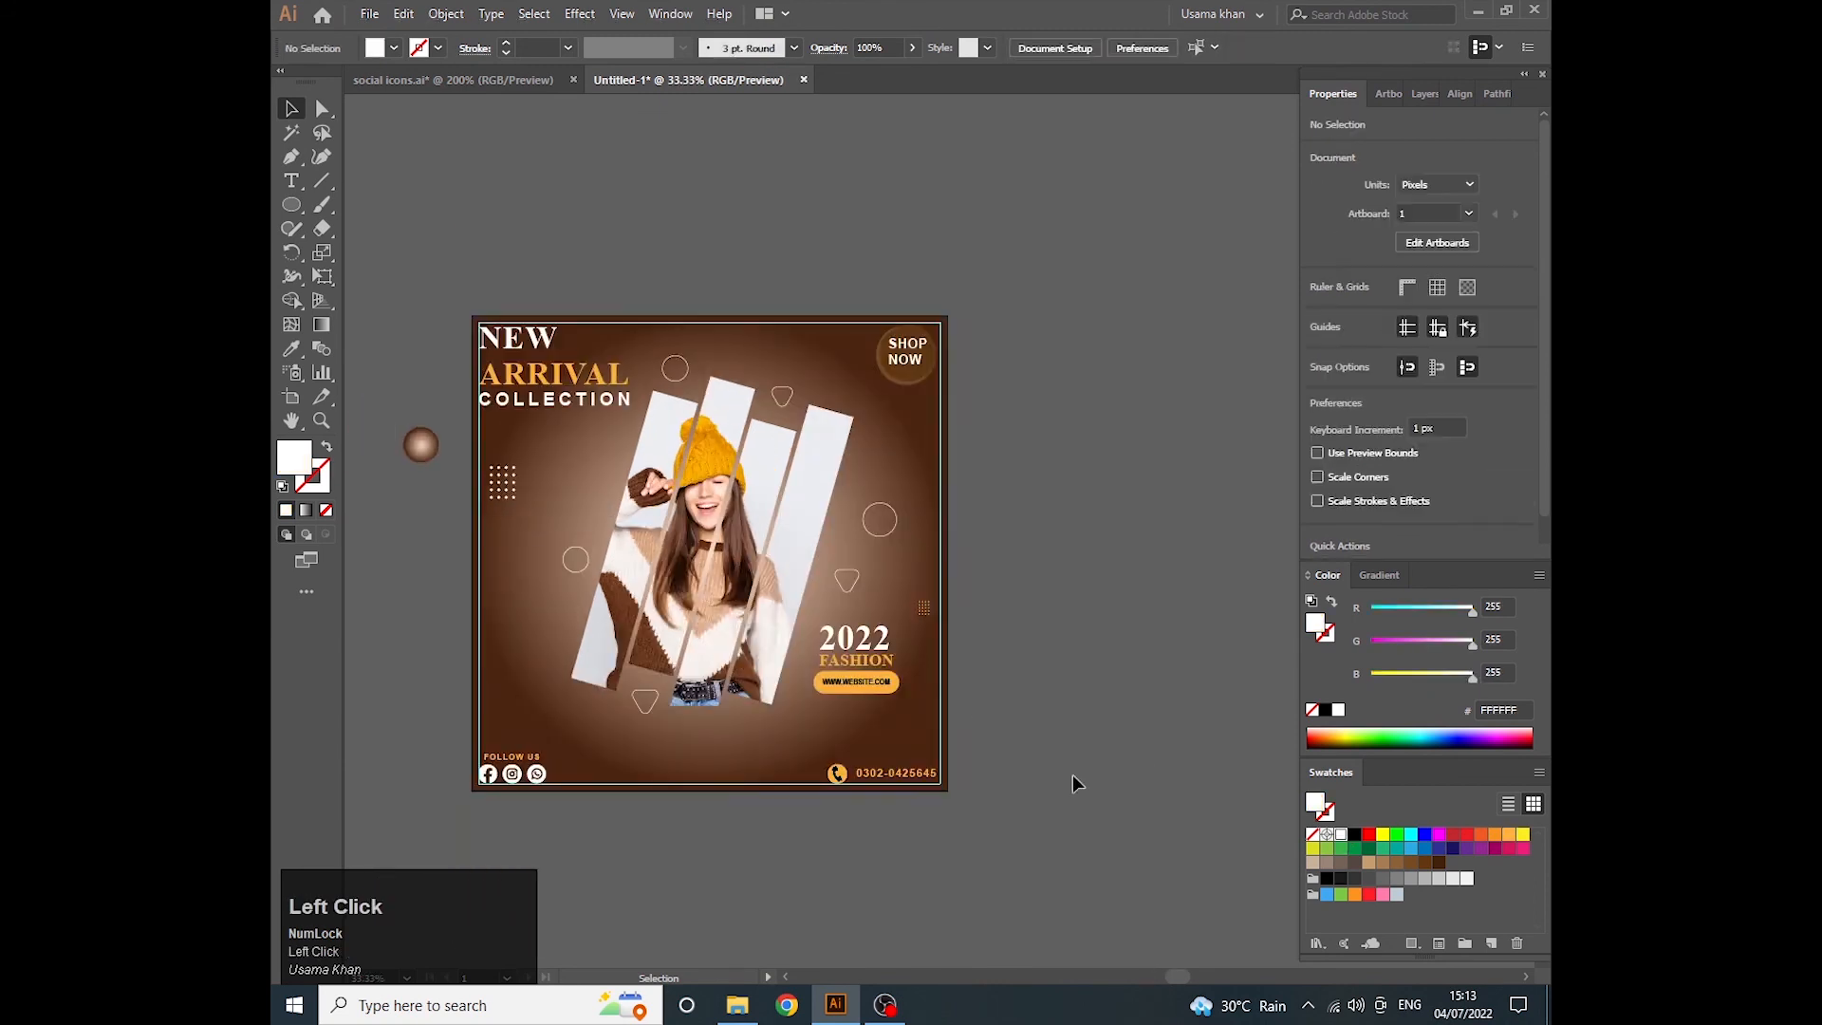
# - Delete the small orange dot grid and place a copy of the white grid above the 2022 text near the artboard edge
pyautogui.click(925, 609)
pyautogui.press('Delete')
pyautogui.keyDown('alt'); pyautogui.moveTo(513, 484); pyautogui.dragTo(919, 604); pyautogui.keyUp('alt')
pyautogui.click(964, 613)
pyautogui.scroll(1, 924, 589)
pyautogui.click(917, 612)
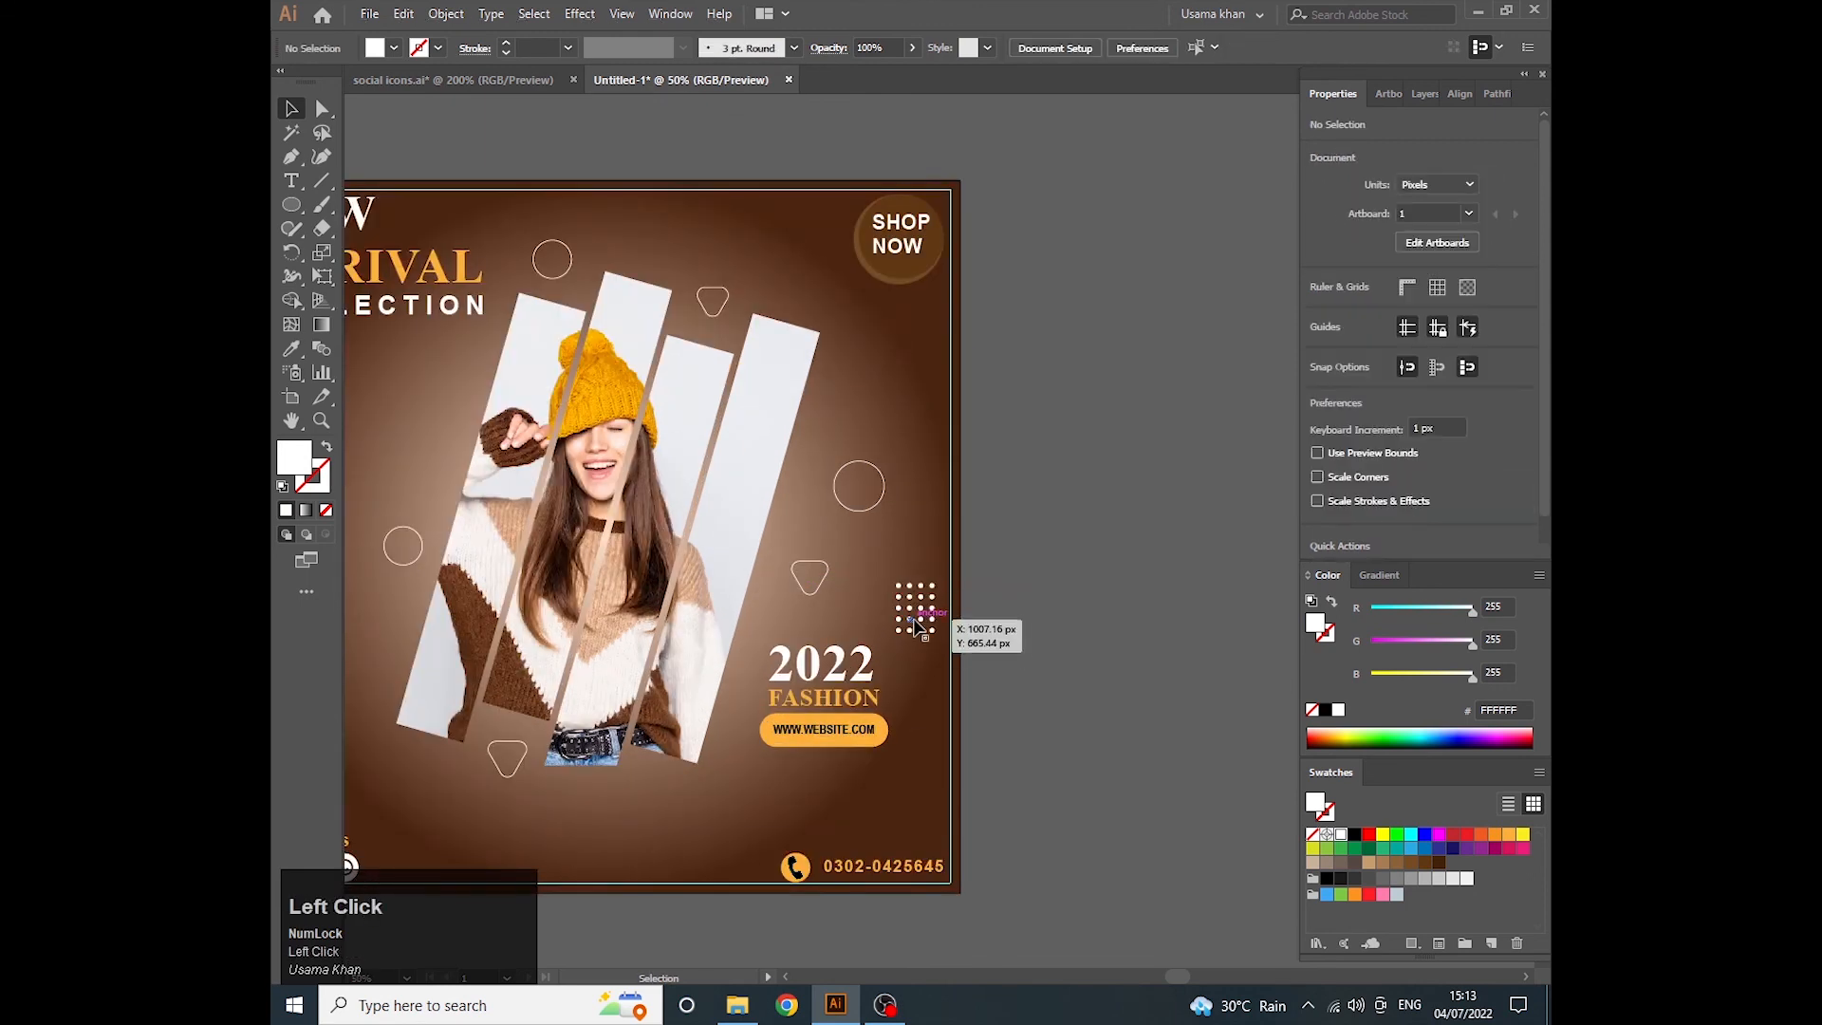
pyautogui.moveTo(921, 622); pyautogui.dragTo(913, 607)
pyautogui.click(997, 602)
# - Hide the guides around the finished layout
pyautogui.scroll(-1, 854, 614)
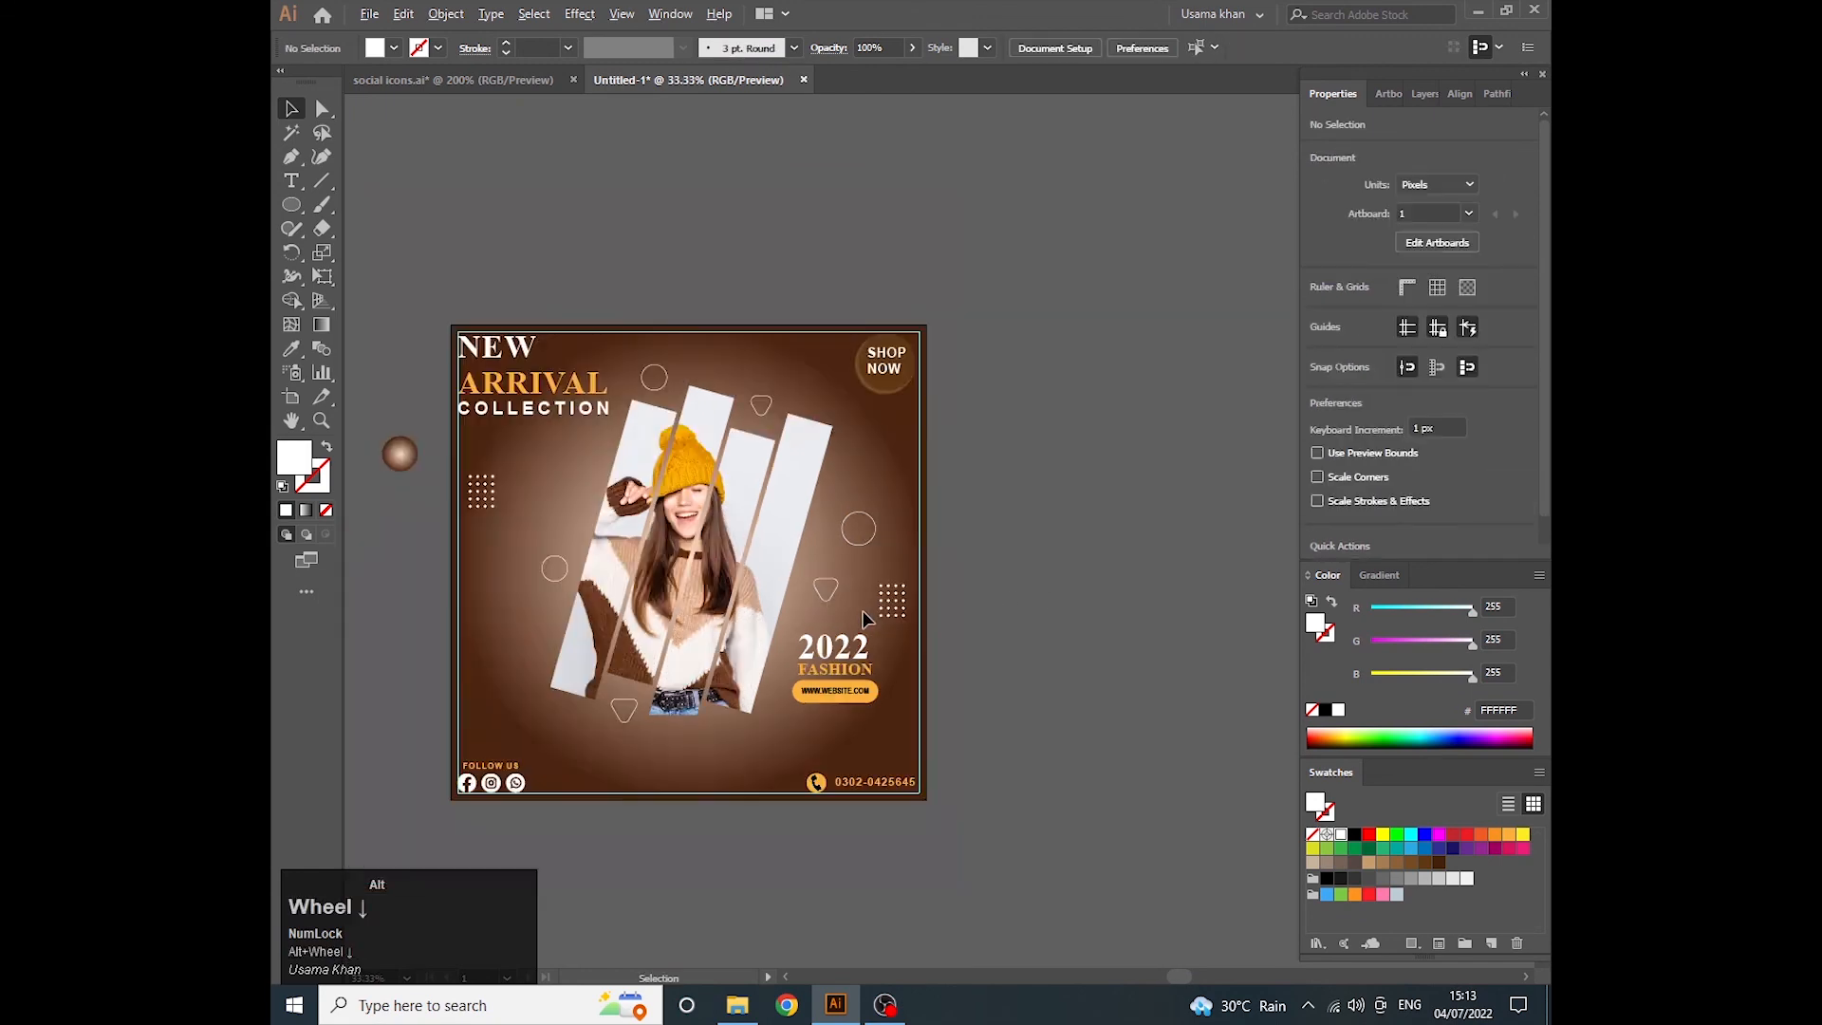
pyautogui.moveTo(765, 769); pyautogui.dragTo(853, 688)
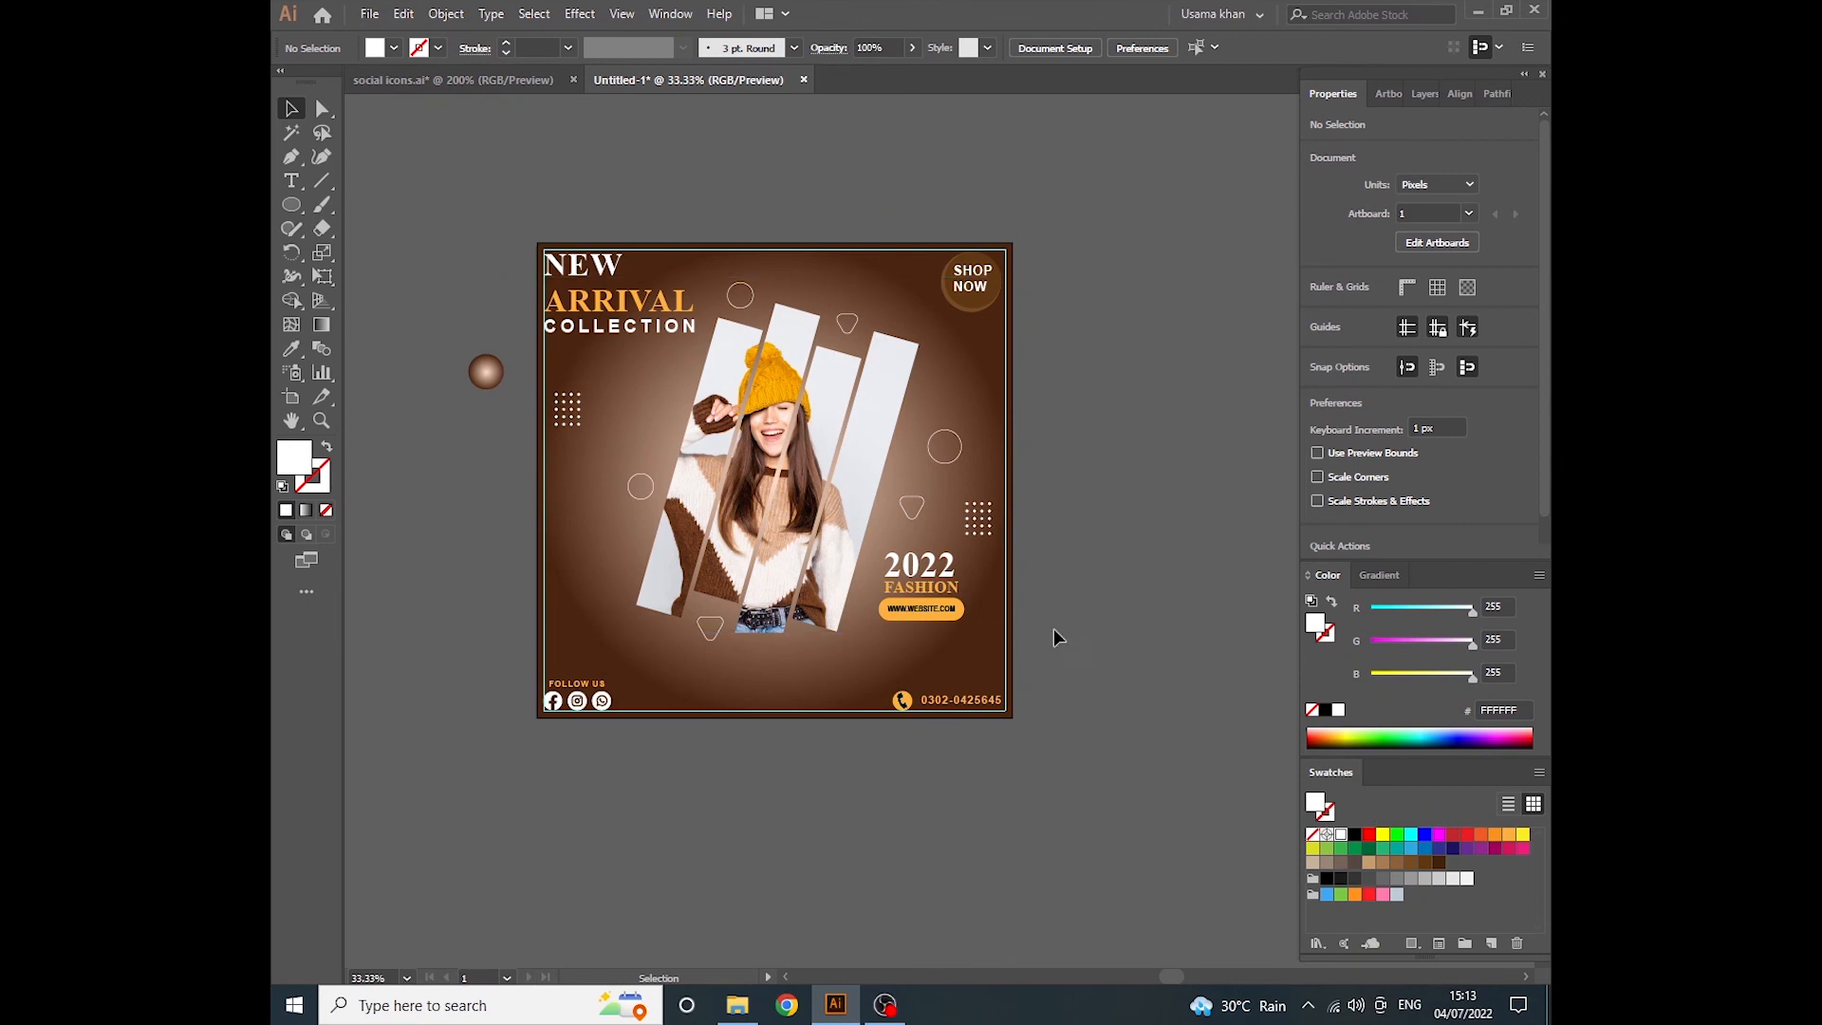
pyautogui.rightClick(795, 705)
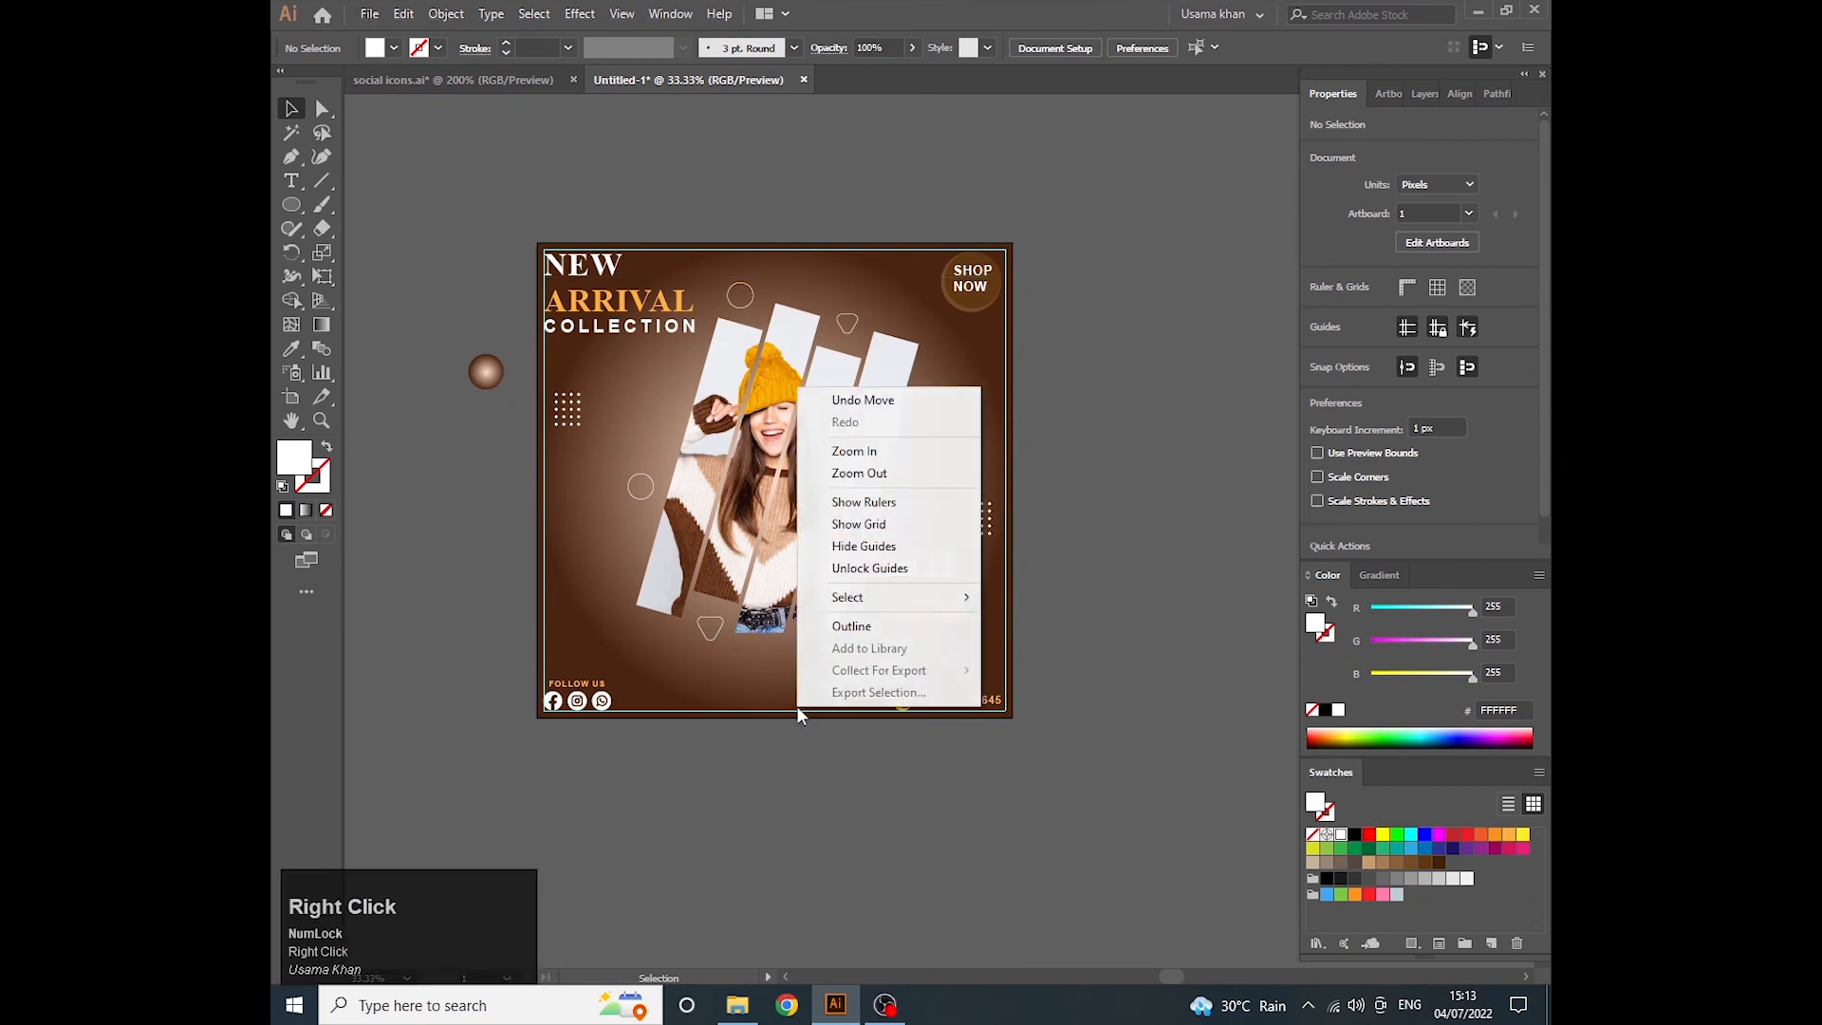
pyautogui.click(859, 547)
# - Move the gradient sample circle farther from the artboard and unlock all objects
pyautogui.moveTo(484, 370); pyautogui.dragTo(404, 292)
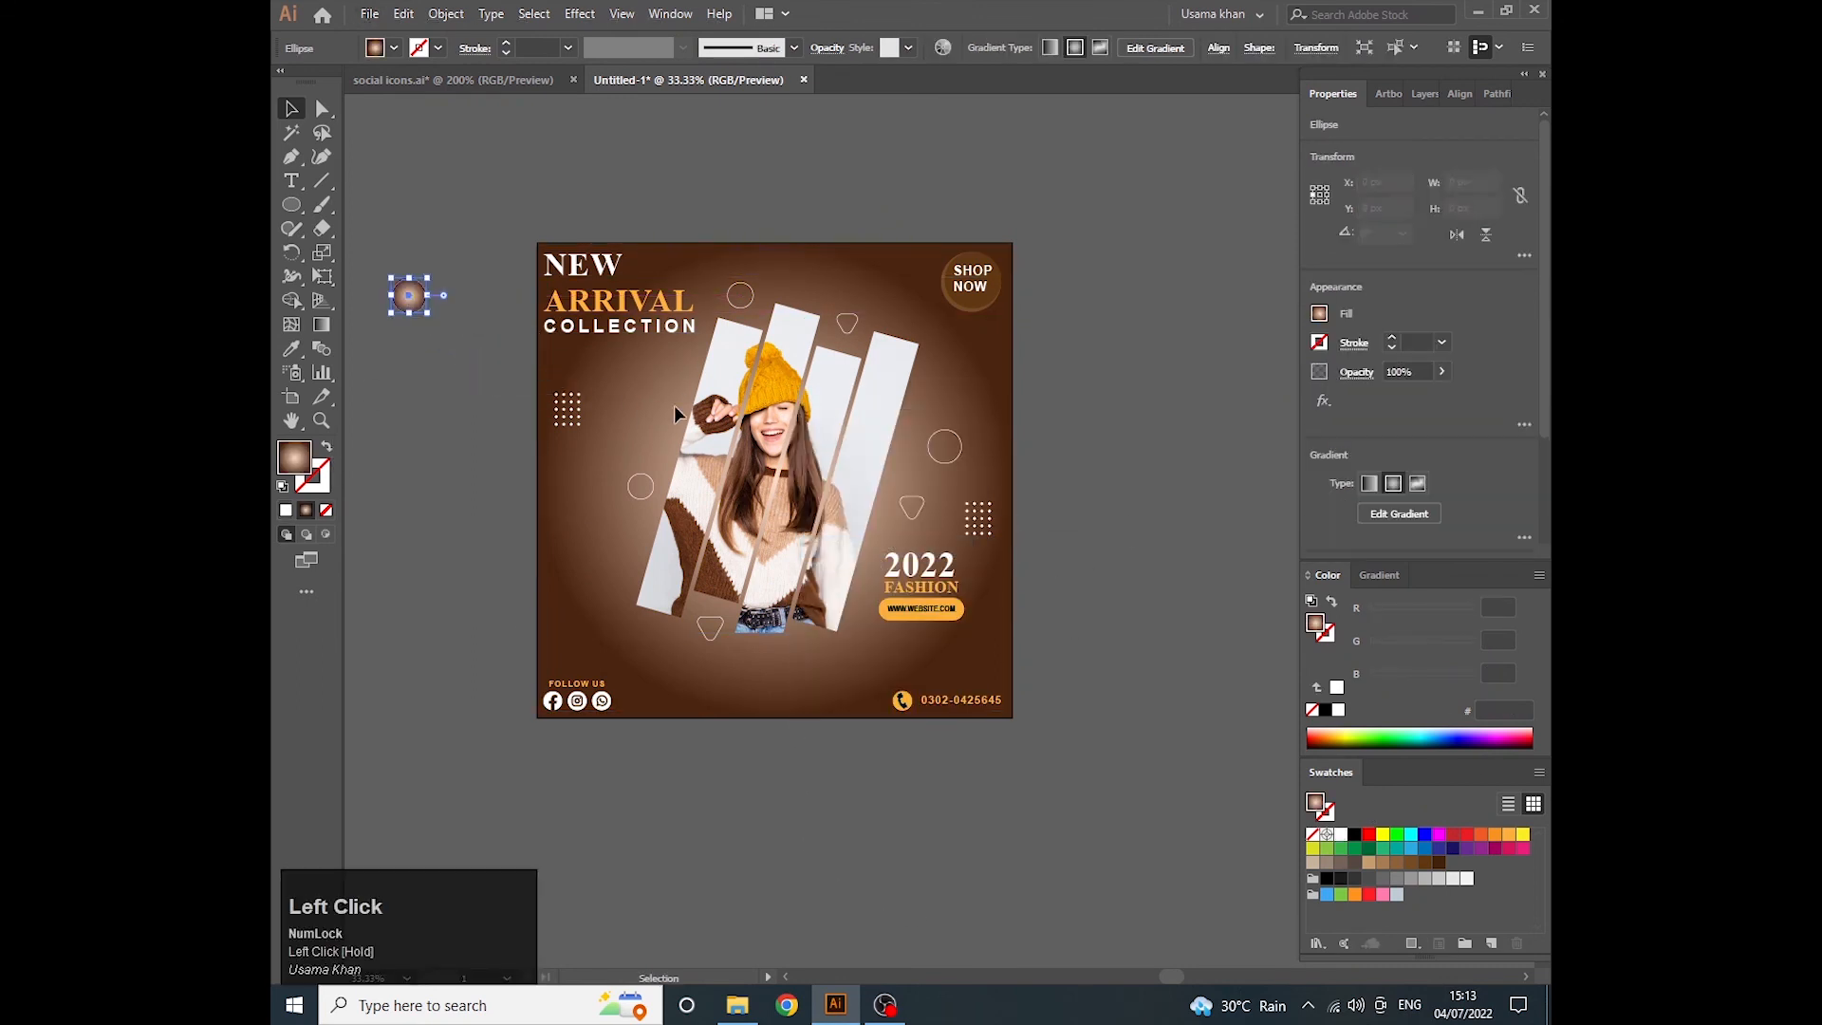
pyautogui.press('space')
pyautogui.moveTo(665, 491); pyautogui.dragTo(728, 479)
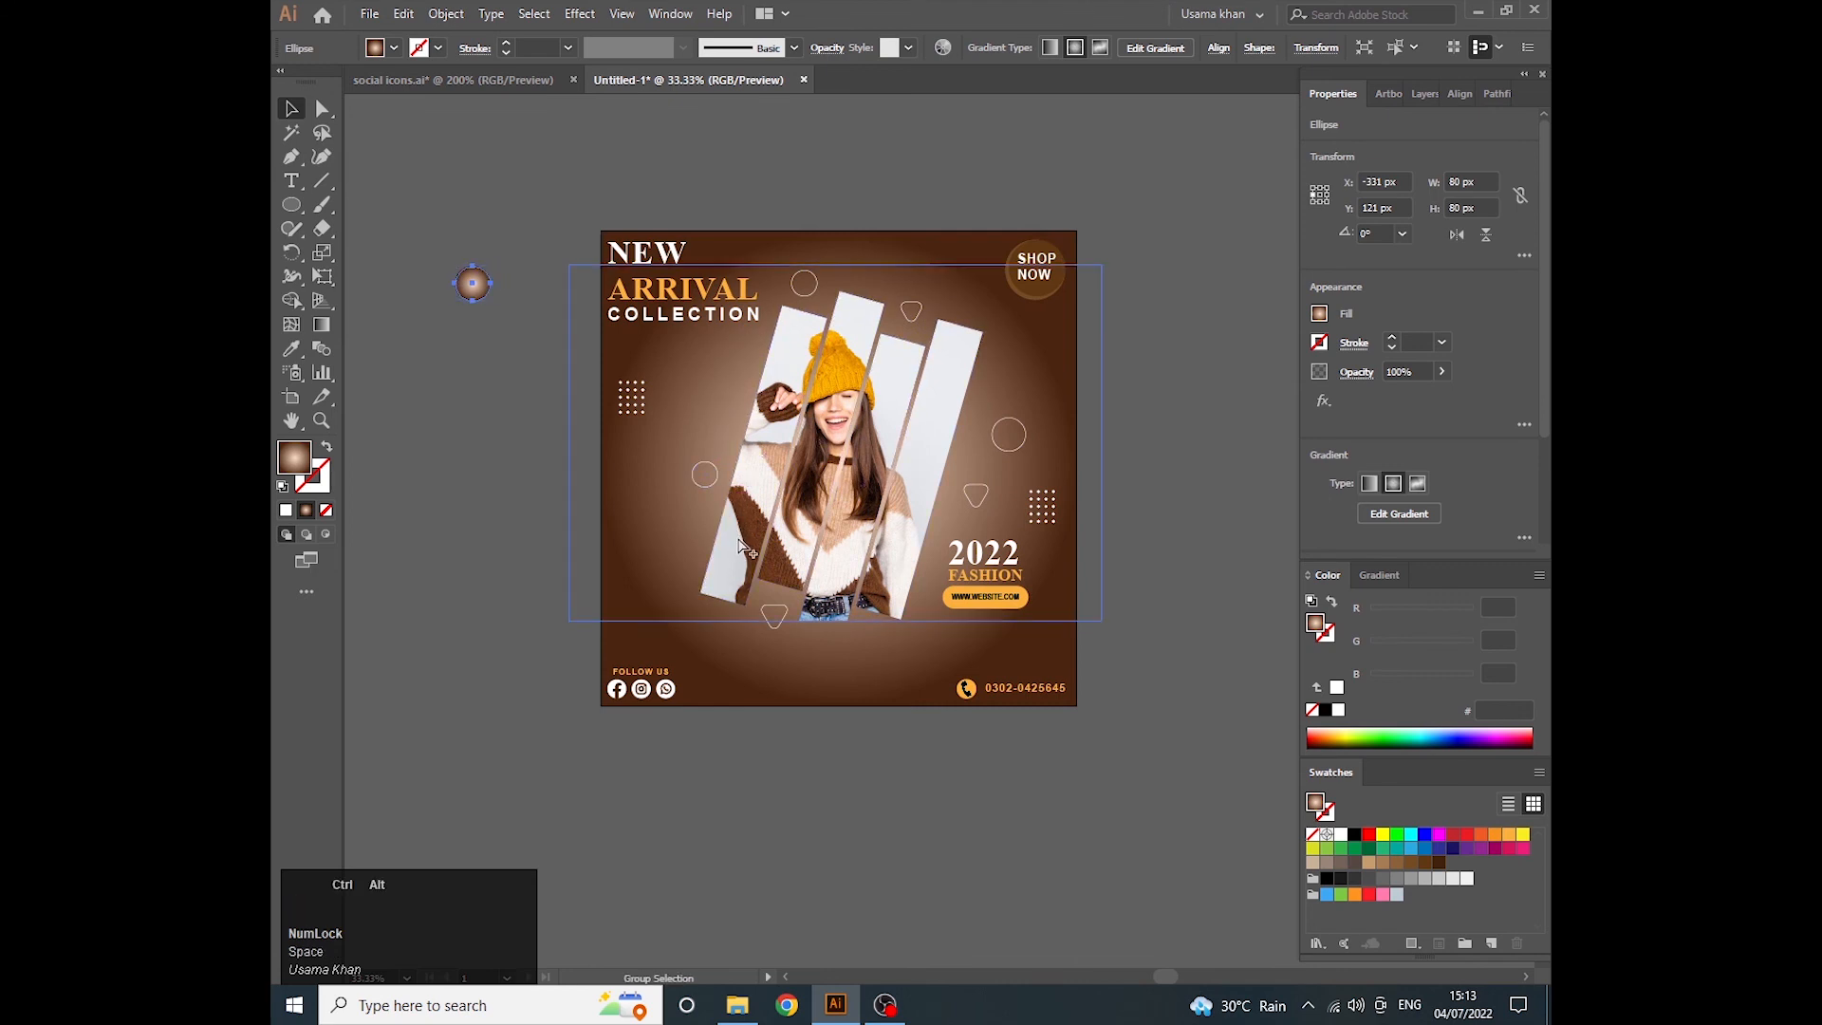
pyautogui.hotkey('ctrl', 'alt', '2')
# - Draw a 1080 x 1080 px rectangle covering the whole artboard and give it a solid white fill
pyautogui.rightClick(291, 205)
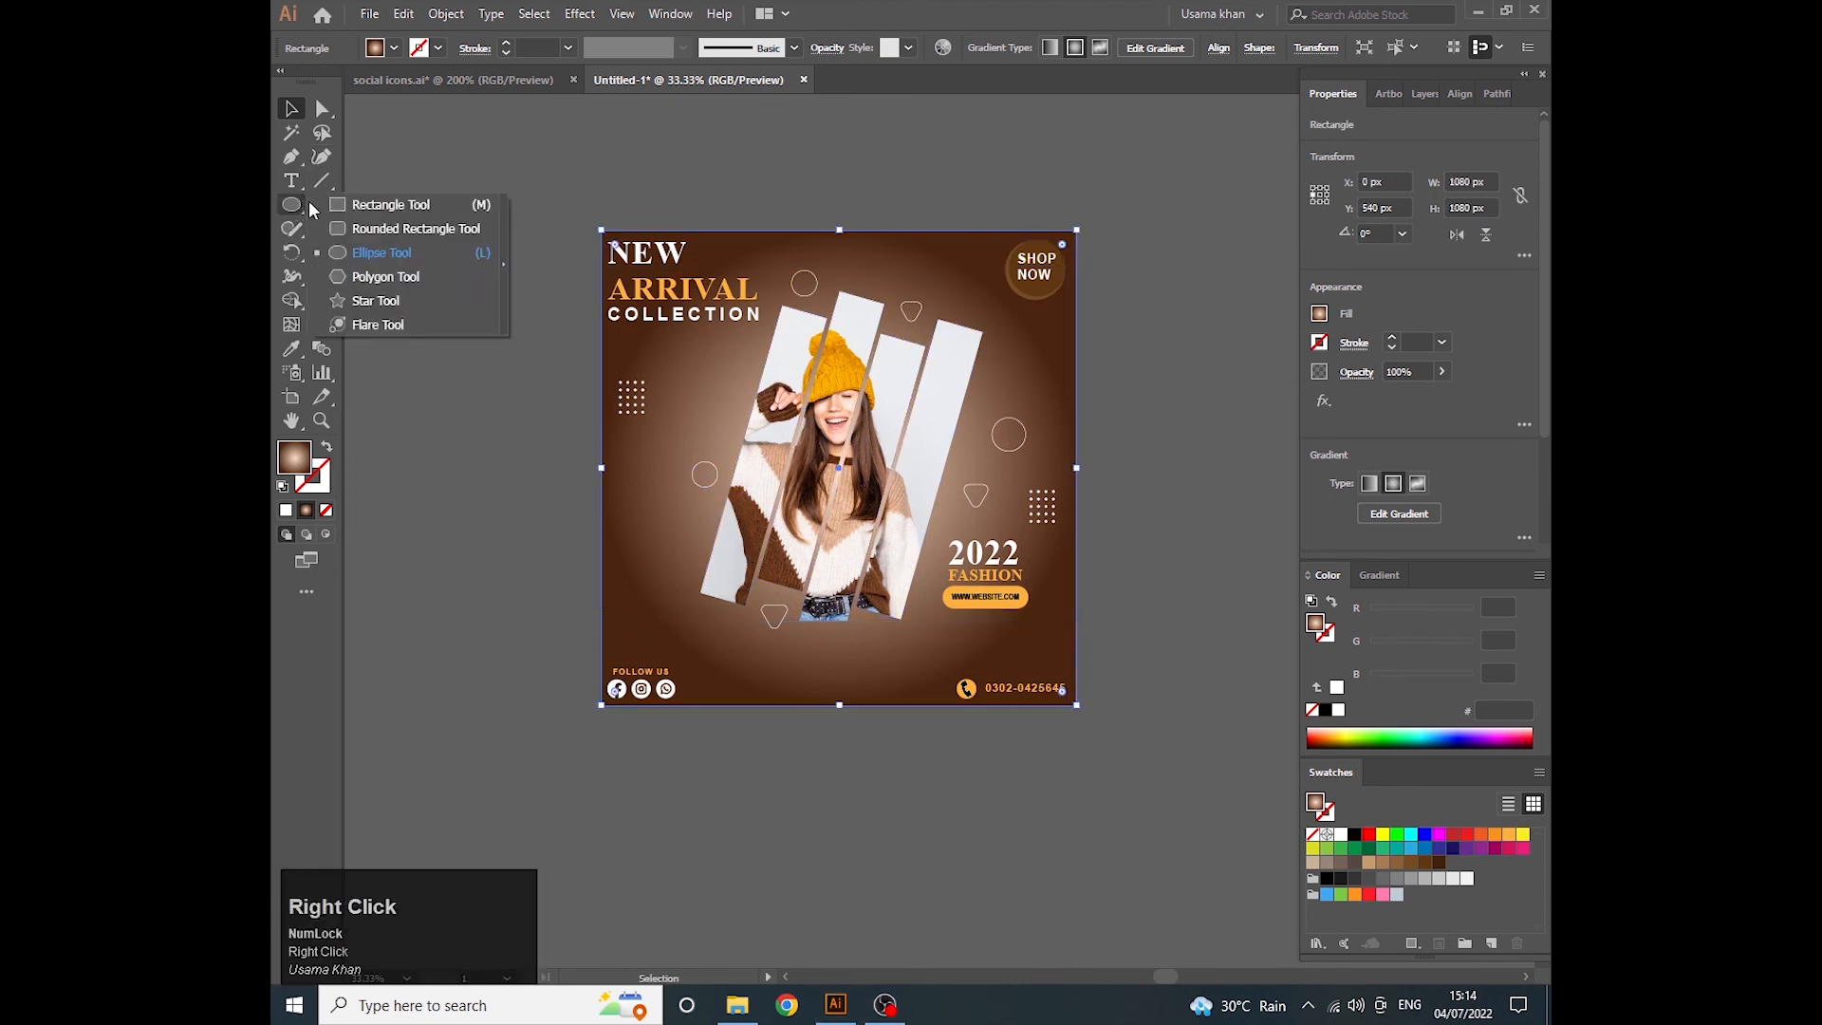
pyautogui.click(380, 200)
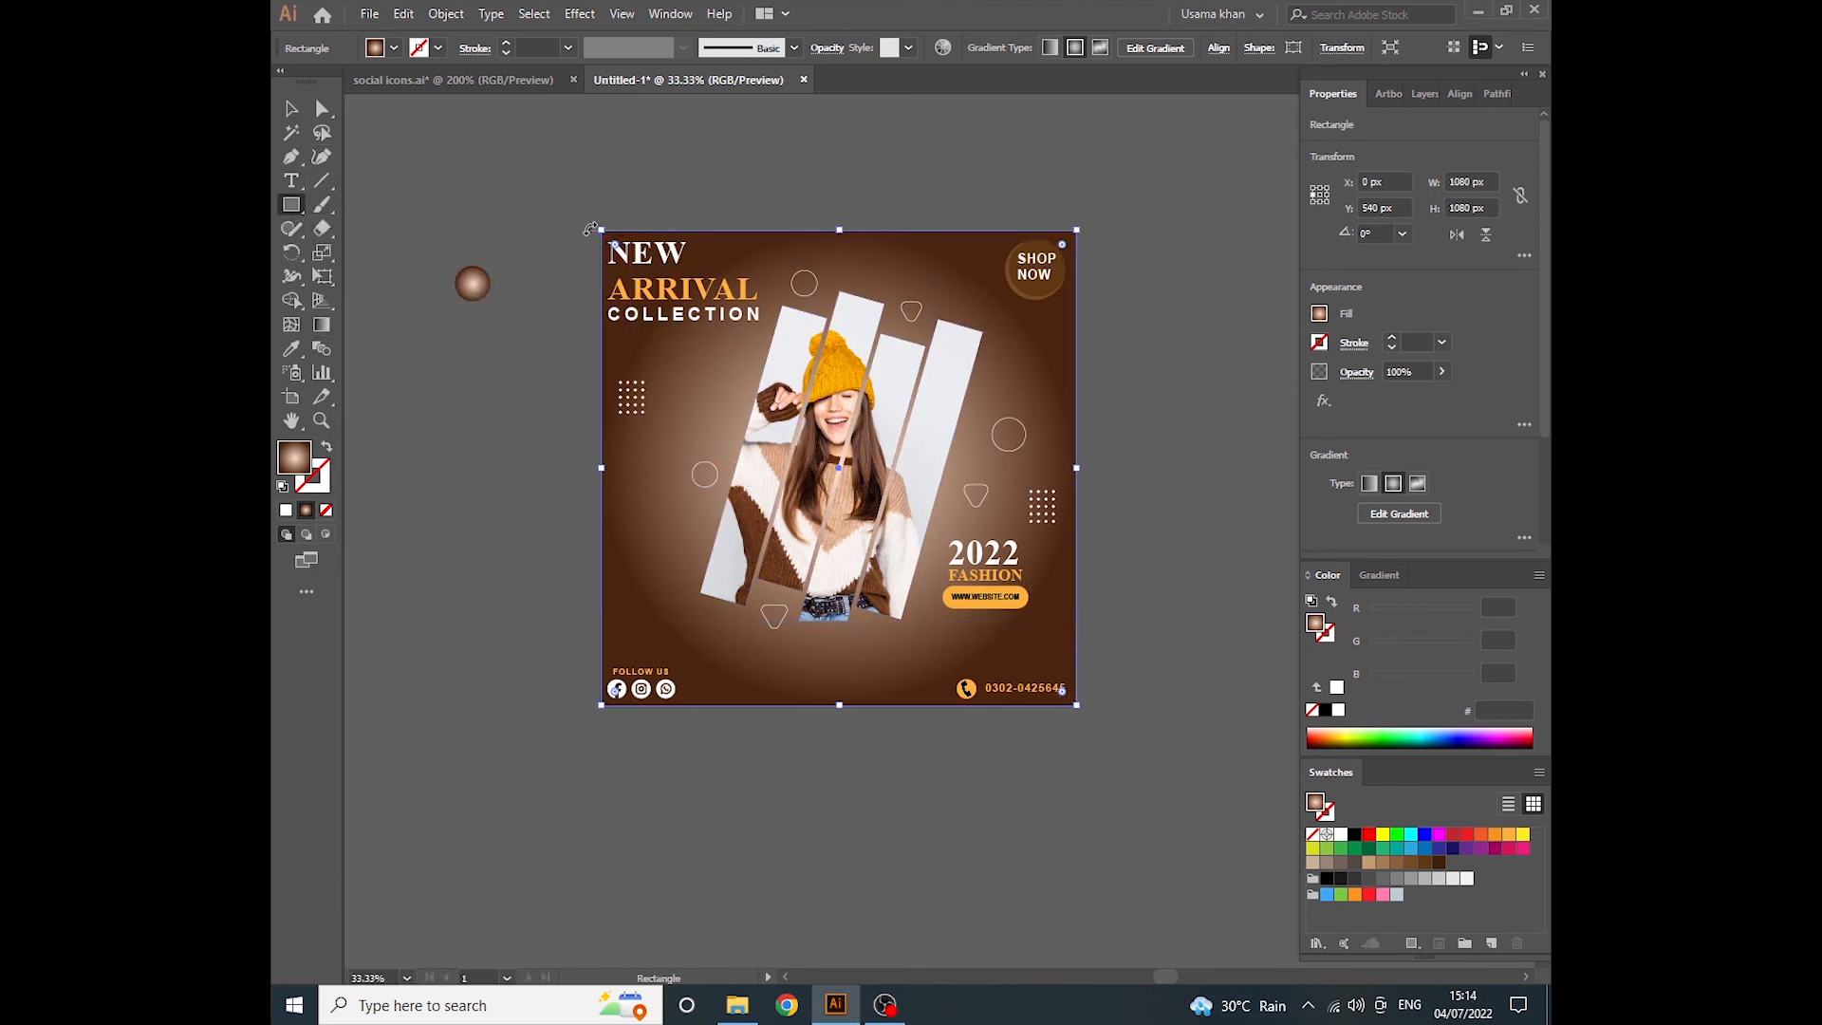
pyautogui.press('v')
pyautogui.click(598, 218)
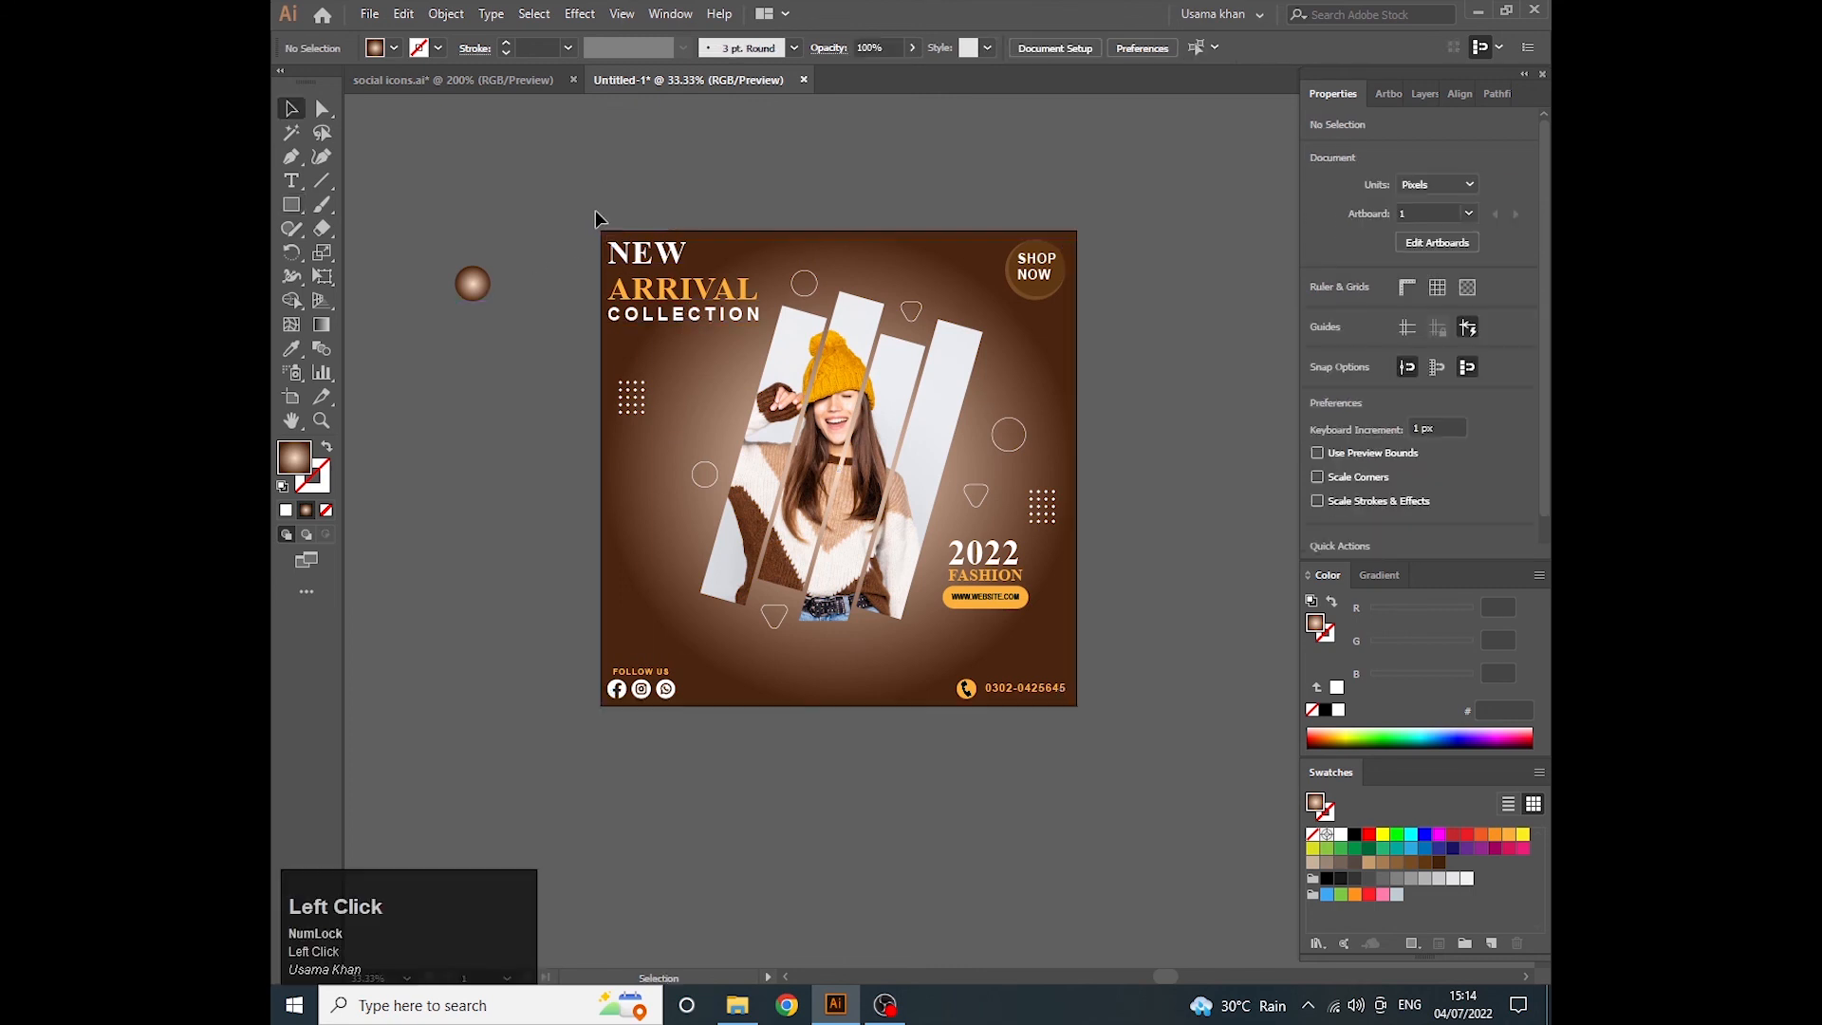
pyautogui.click(291, 209)
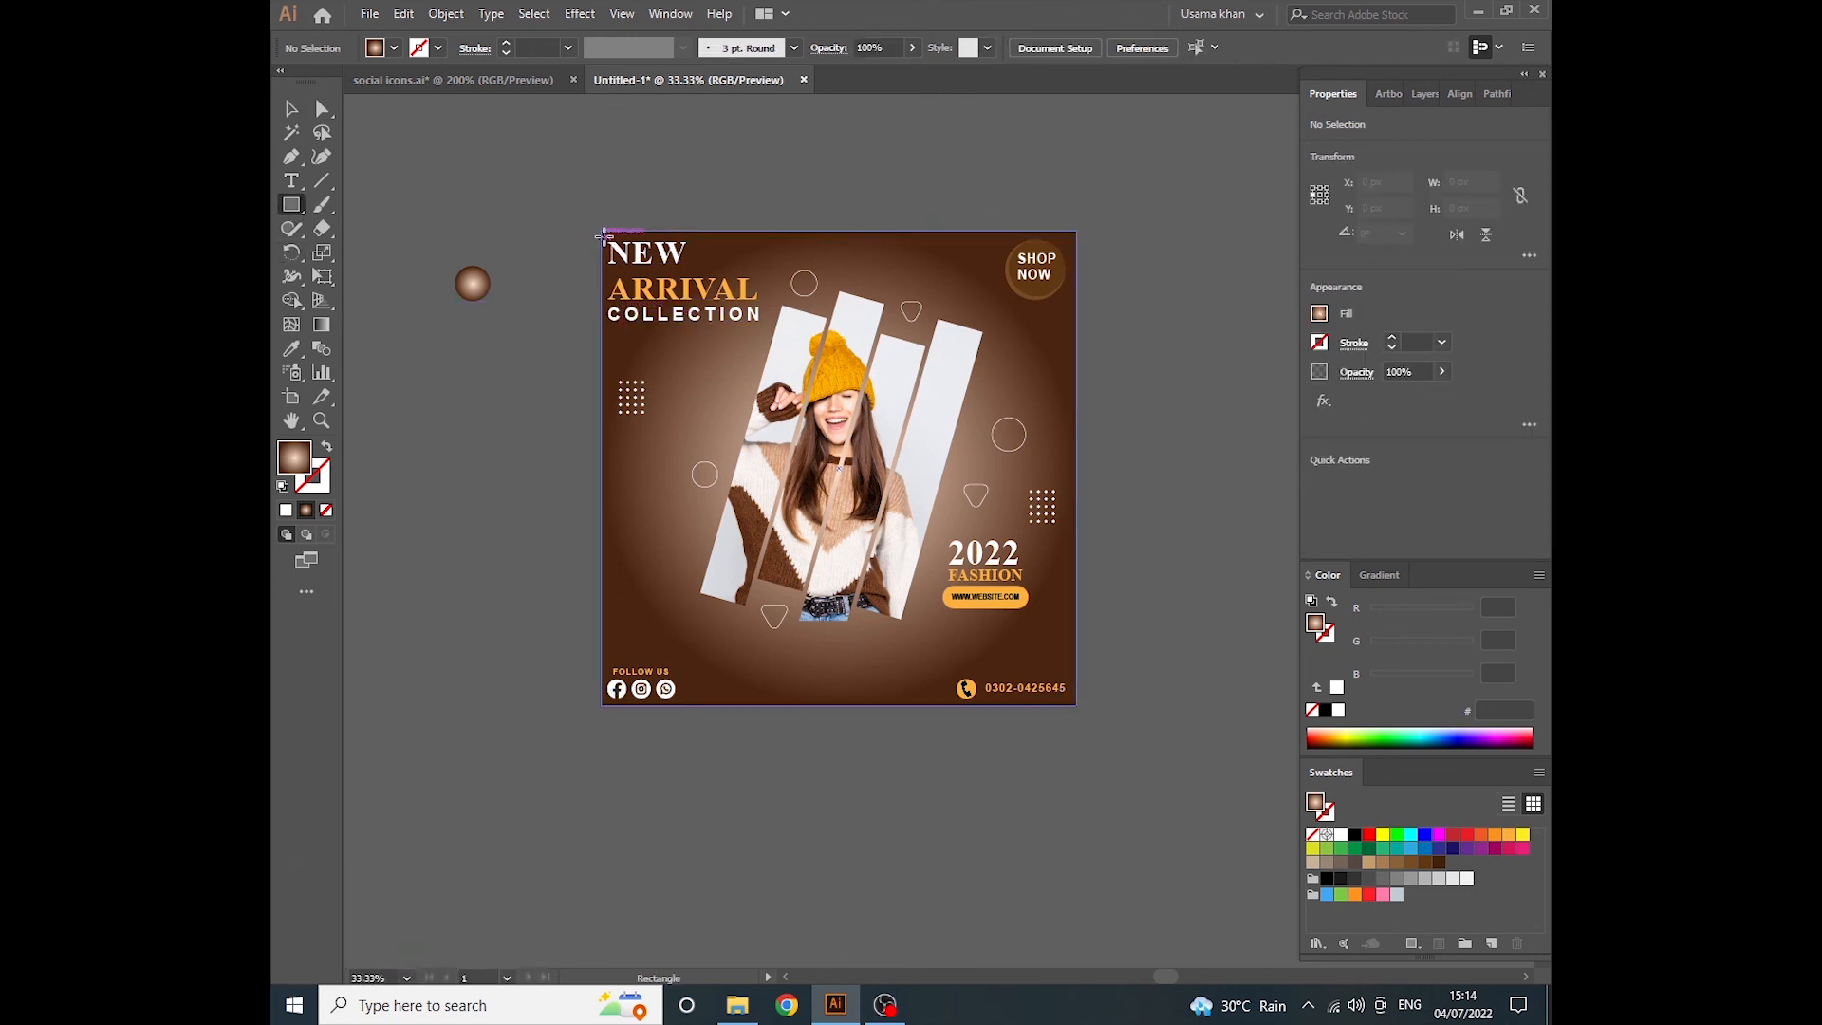
pyautogui.moveTo(604, 234); pyautogui.dragTo(1079, 707)
pyautogui.click(287, 511)
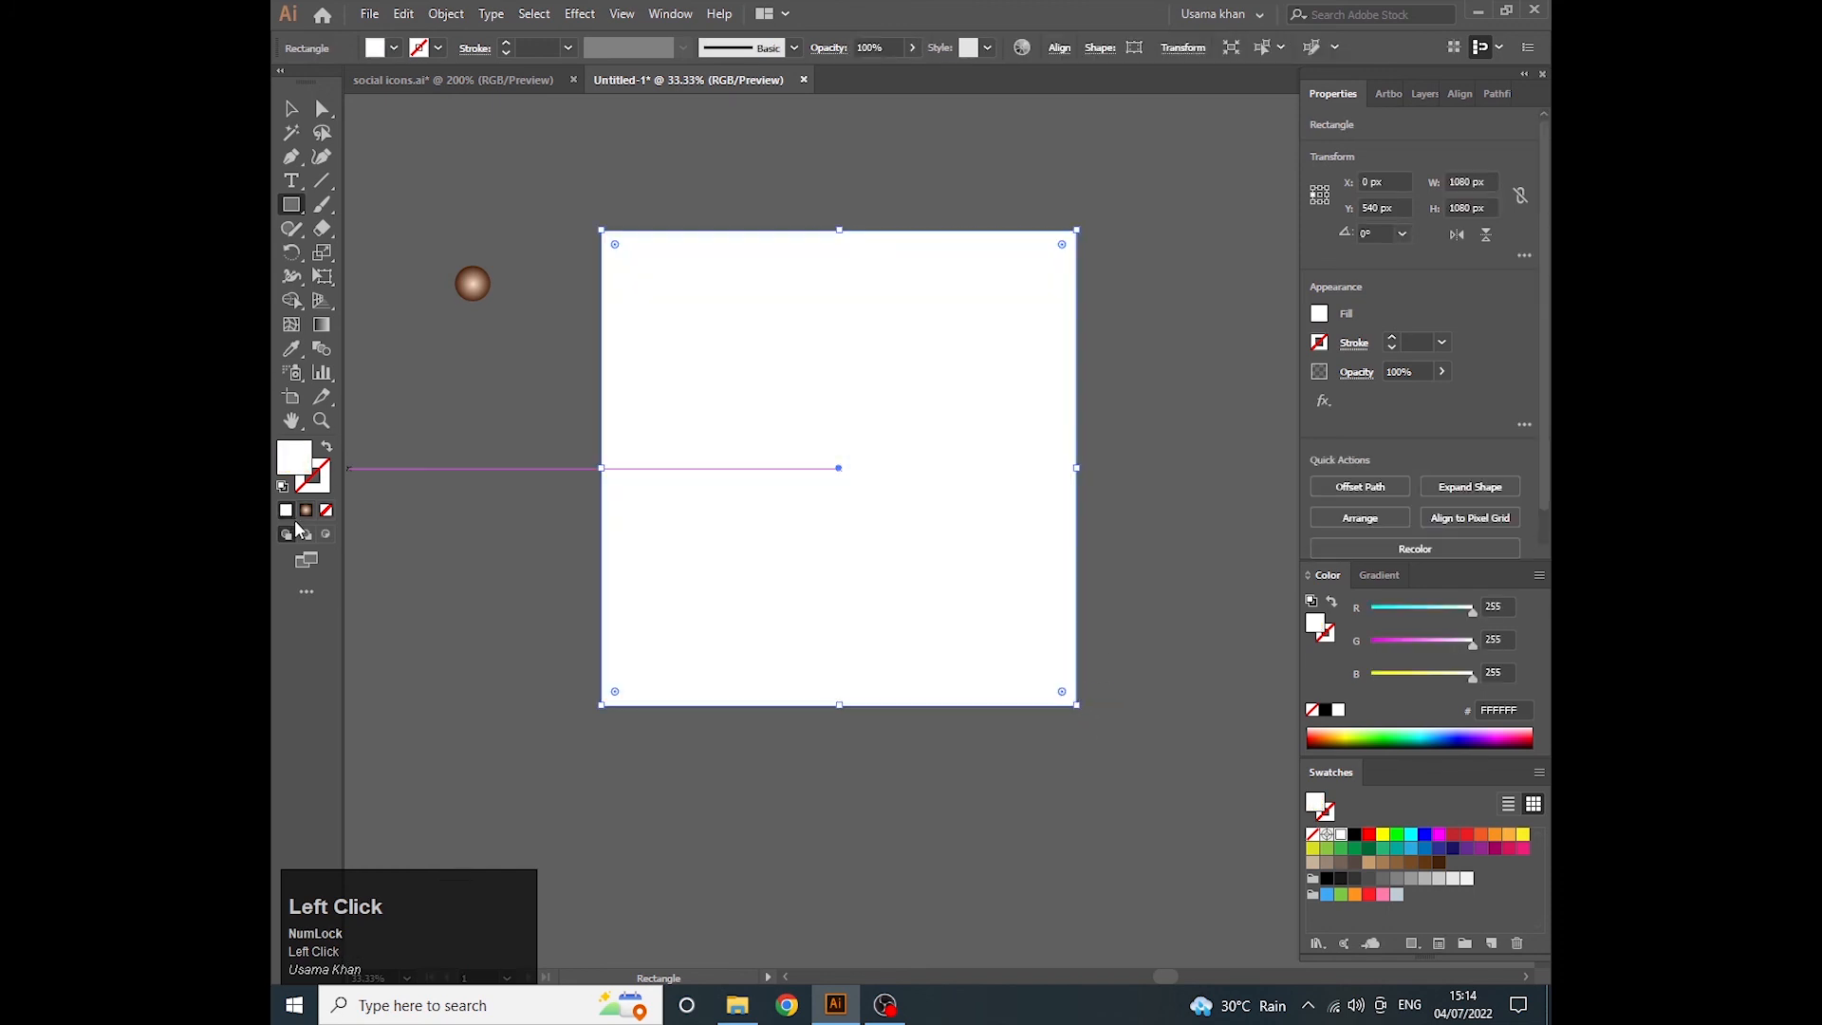
# - Select all artboard artwork with the white rectangle and make a clipping mask
pyautogui.press('v')
pyautogui.moveTo(564, 201); pyautogui.dragTo(1113, 758)
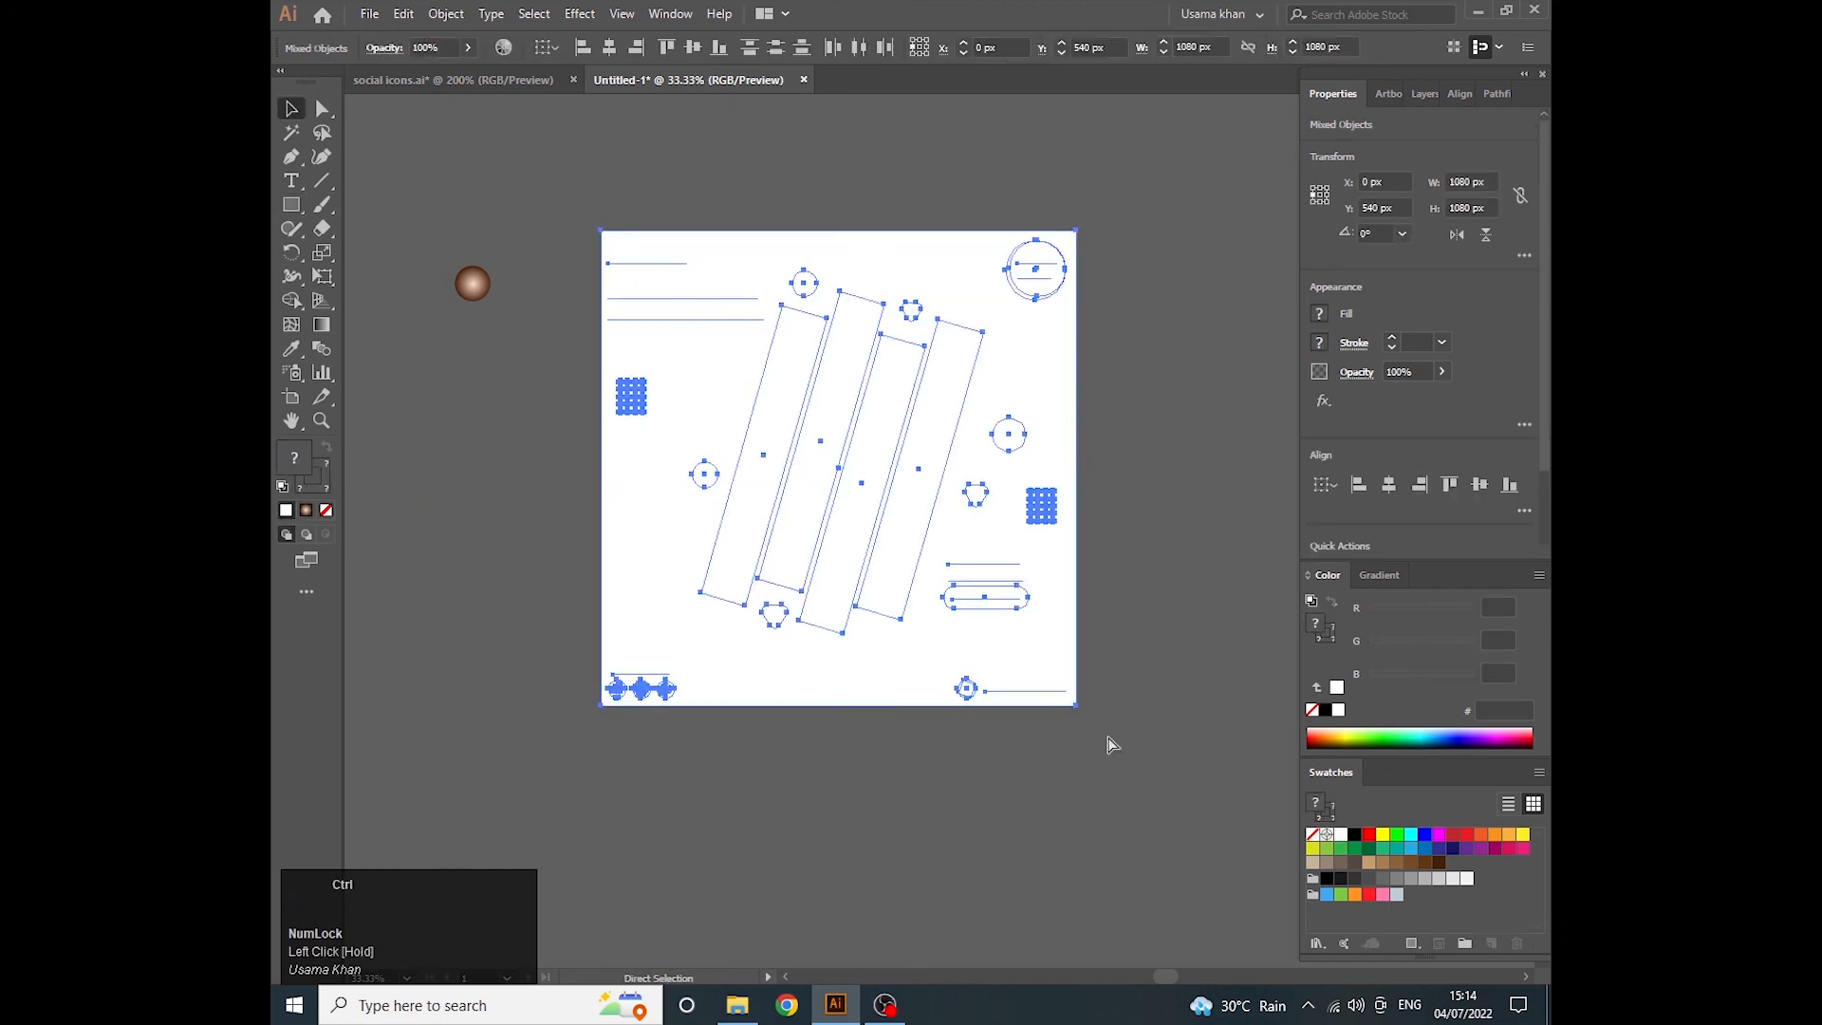
pyautogui.rightClick(962, 501)
pyautogui.click(1023, 634)
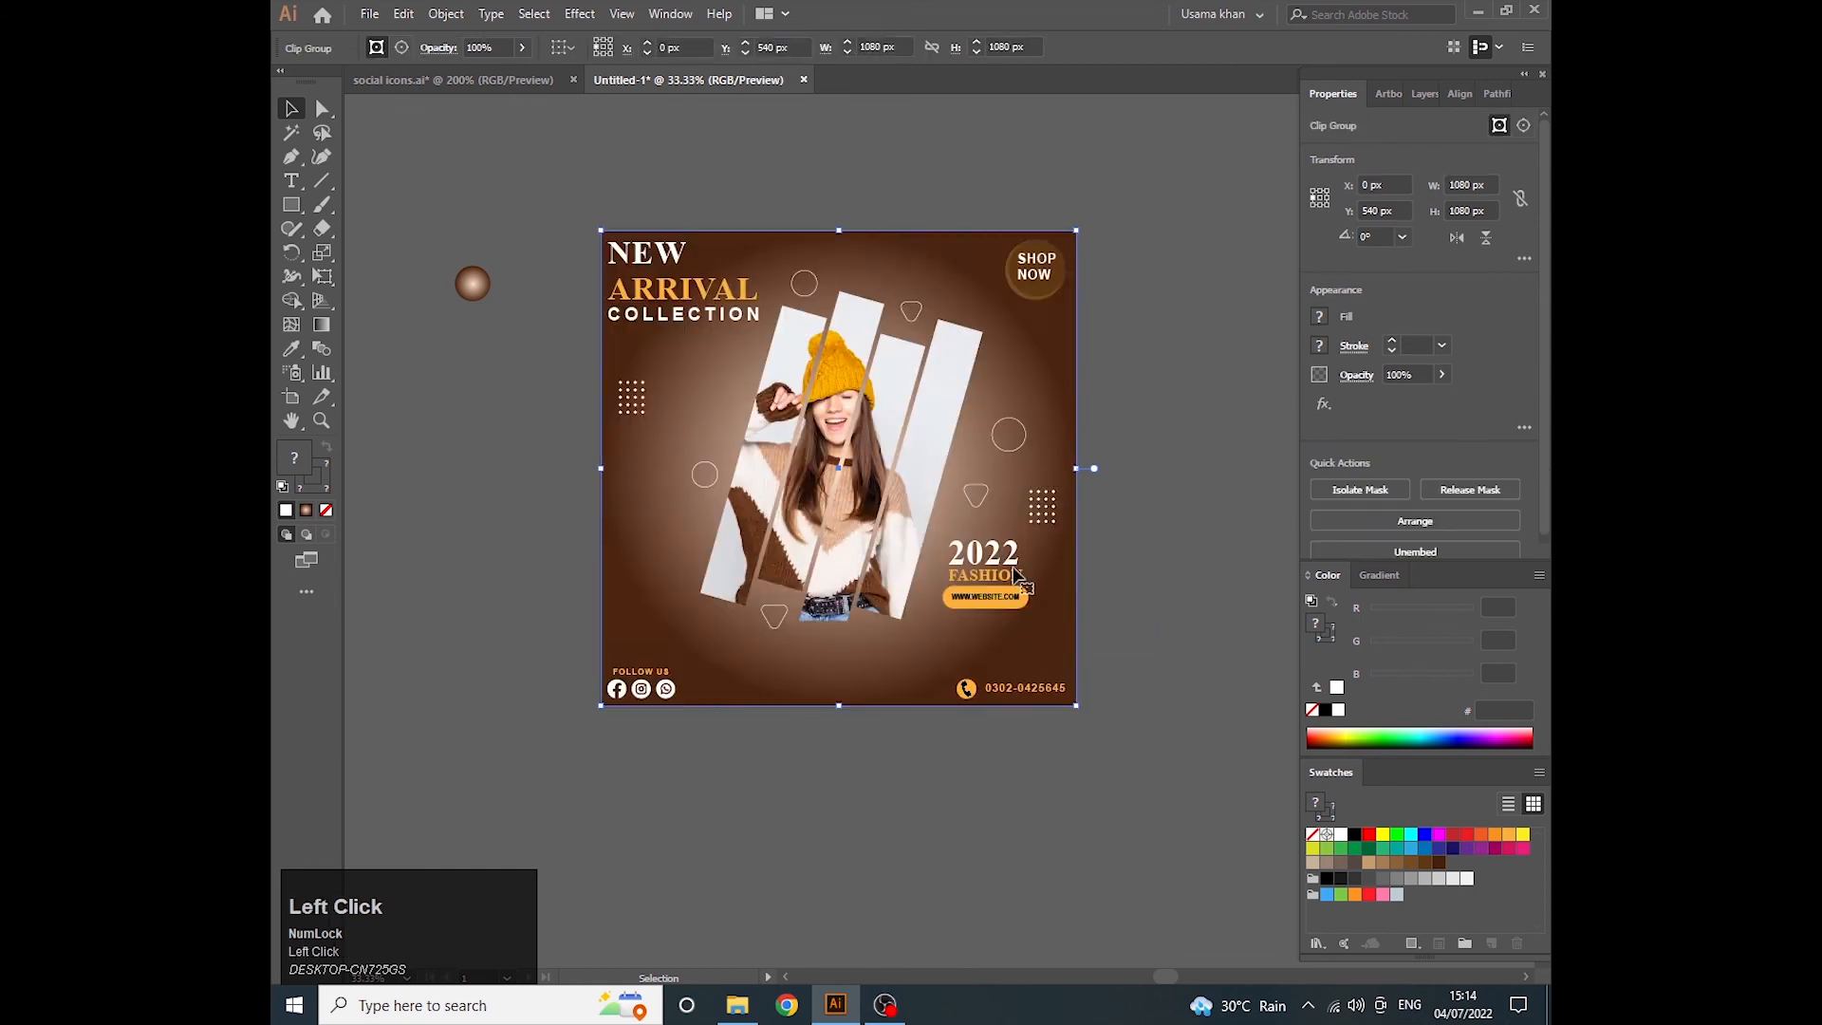